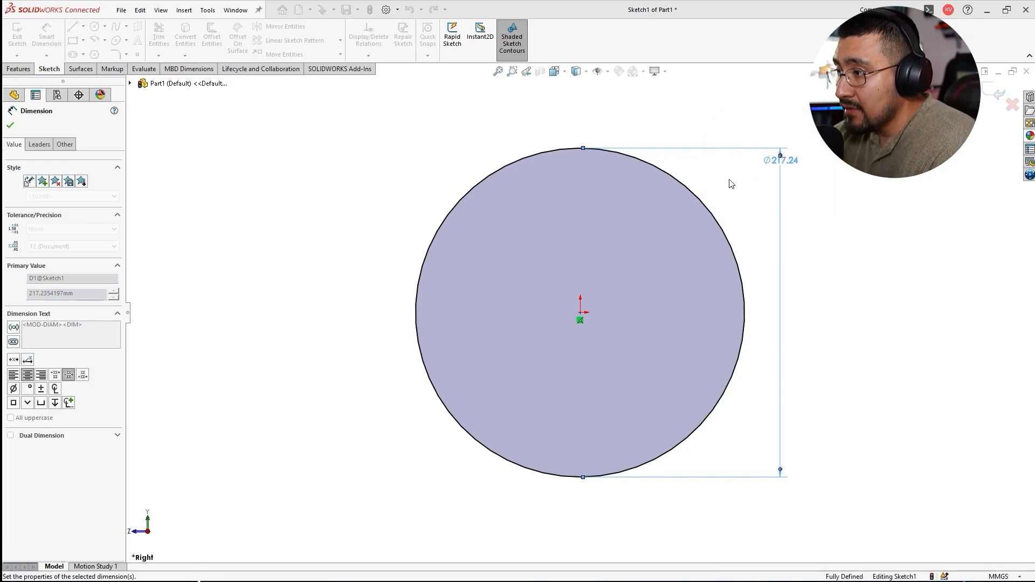
# Step: Display the circle's diameter dimension as a radius and set it to 30 mm
pyautogui.click(39, 144)
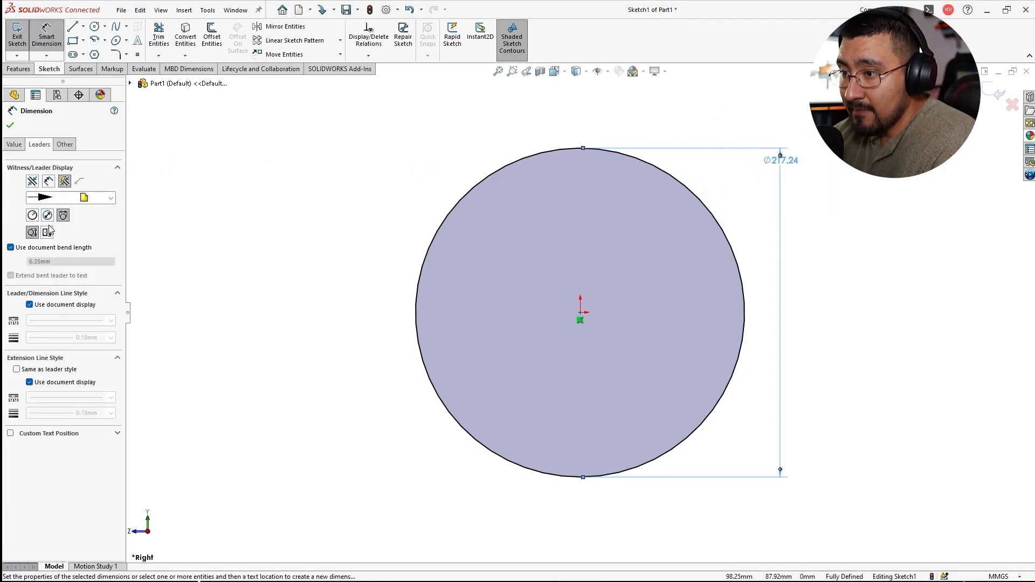
pyautogui.click(32, 215)
pyautogui.press('Escape')
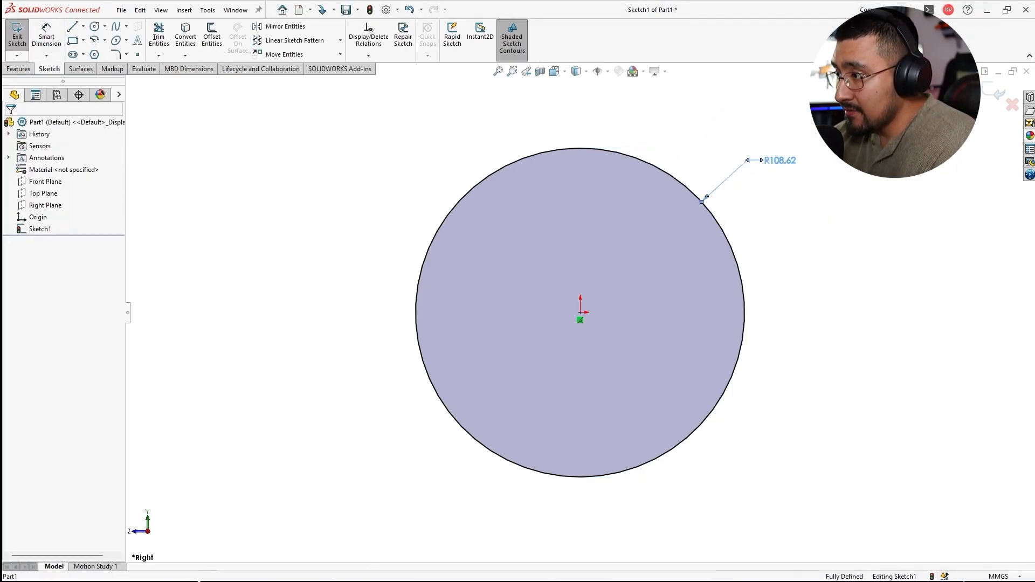
pyautogui.doubleClick(776, 160)
pyautogui.write('3')
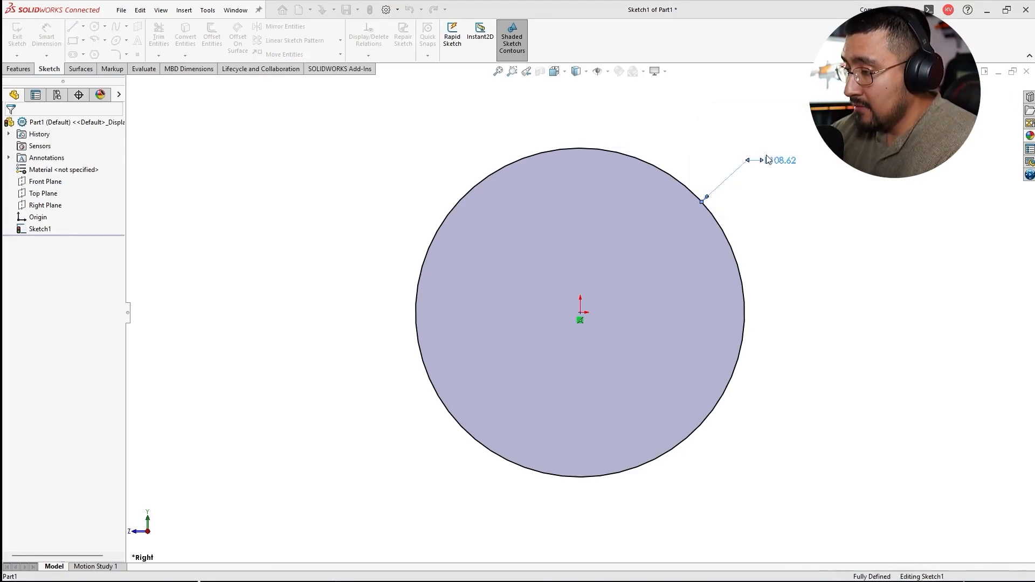
pyautogui.press('Return')
pyautogui.press('Escape')
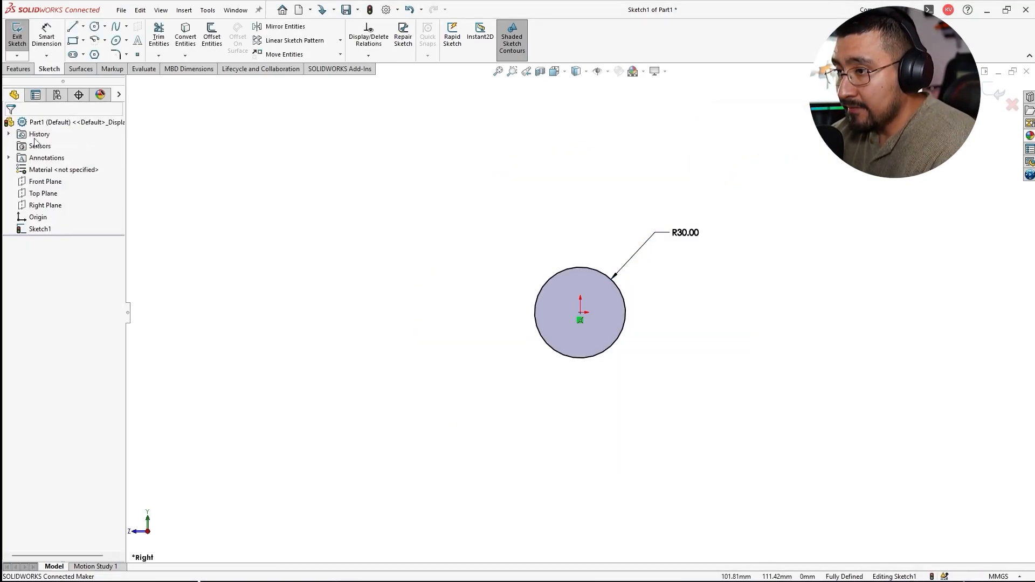
# Step: Sketch a horizontal construction centerline about 65 mm long from the circle's center, extending past its edge on the Z-axis side
pyautogui.click(76, 28)
pyautogui.click(83, 26)
pyautogui.click(94, 51)
pyautogui.scroll(5, 593, 329)
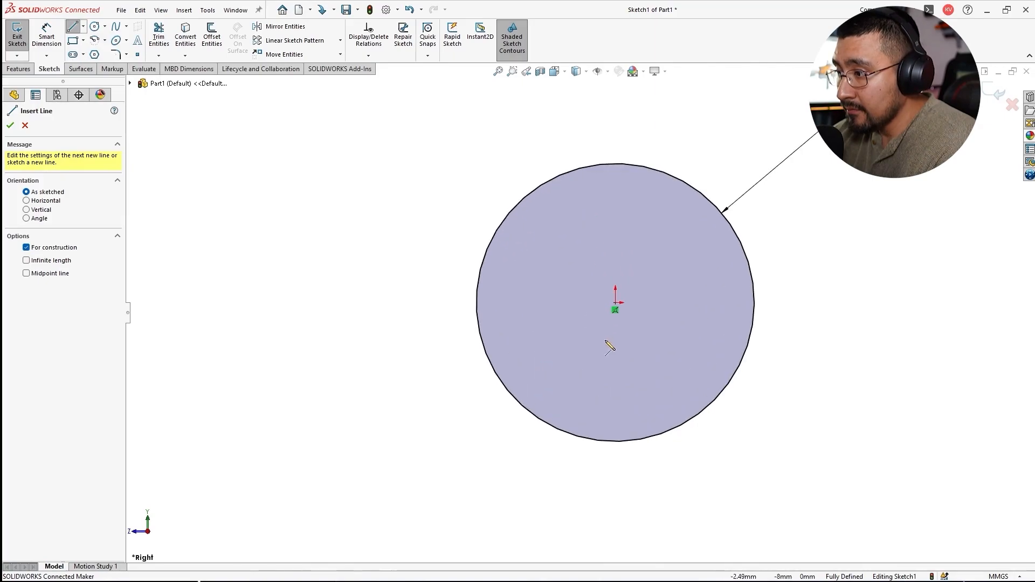
pyautogui.click(615, 309)
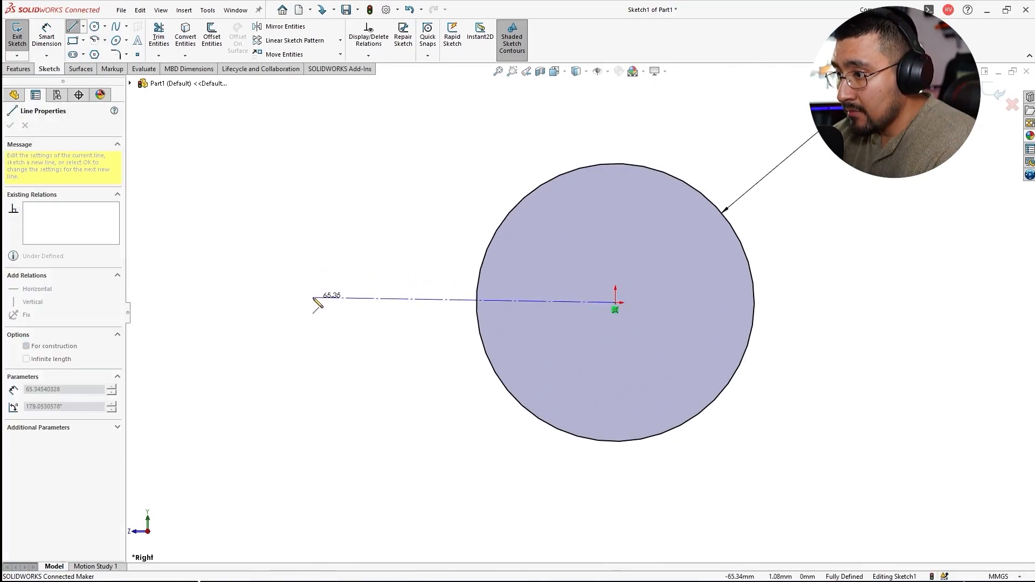
pyautogui.click(313, 302)
pyautogui.press('Escape')
# Step: Draw a solid line across the circle's full horizontal diameter and trim away the lower half of the circle
pyautogui.click(76, 25)
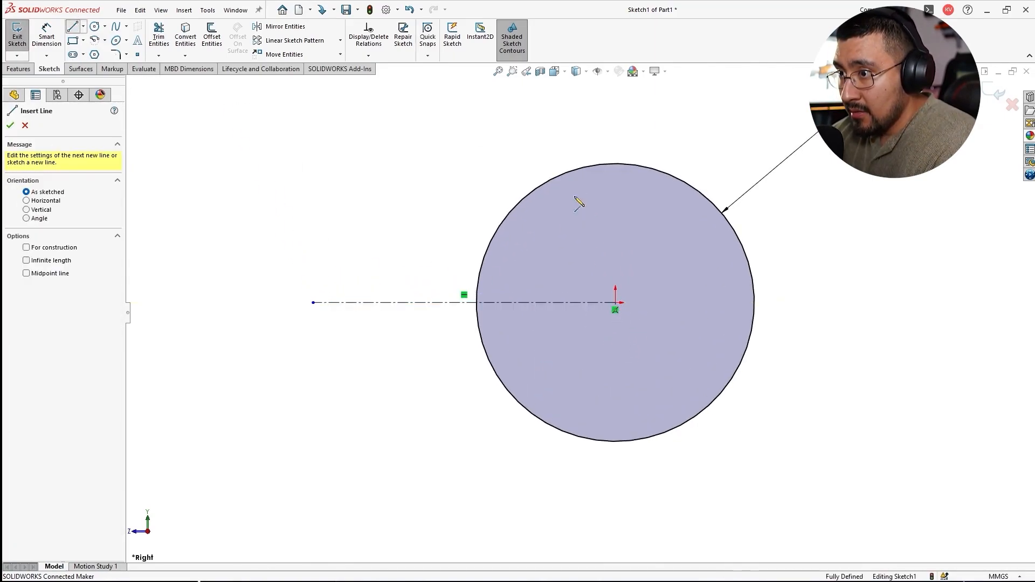
pyautogui.click(476, 302)
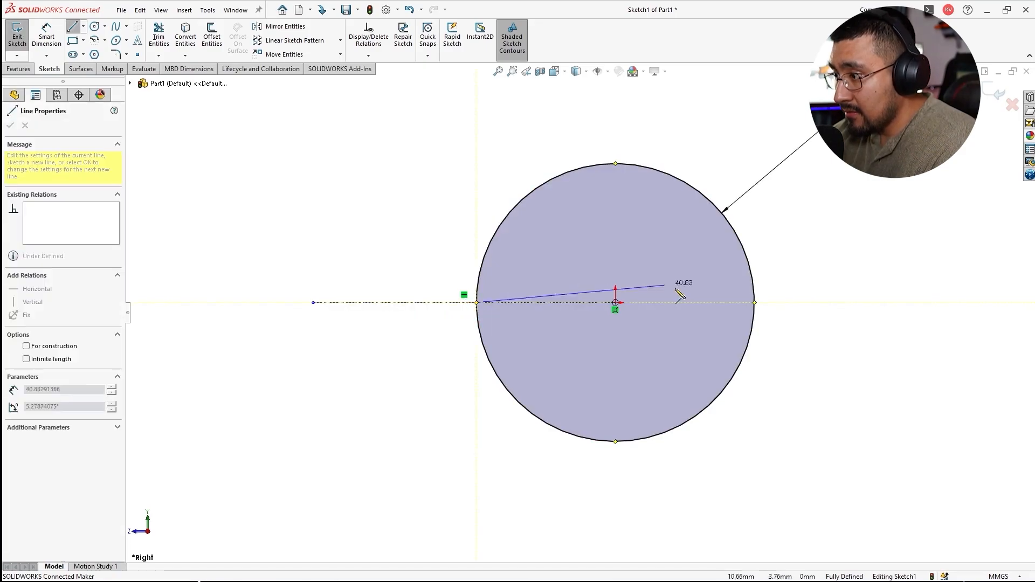
pyautogui.click(753, 303)
pyautogui.press('Escape')
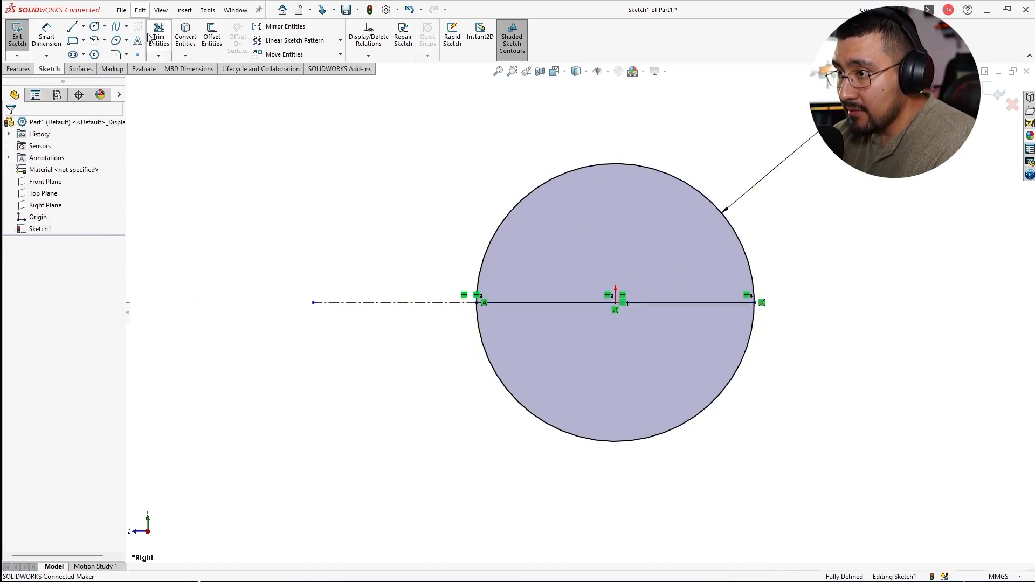
pyautogui.click(159, 32)
pyautogui.moveTo(554, 380); pyautogui.dragTo(541, 423)
pyautogui.press('Escape')
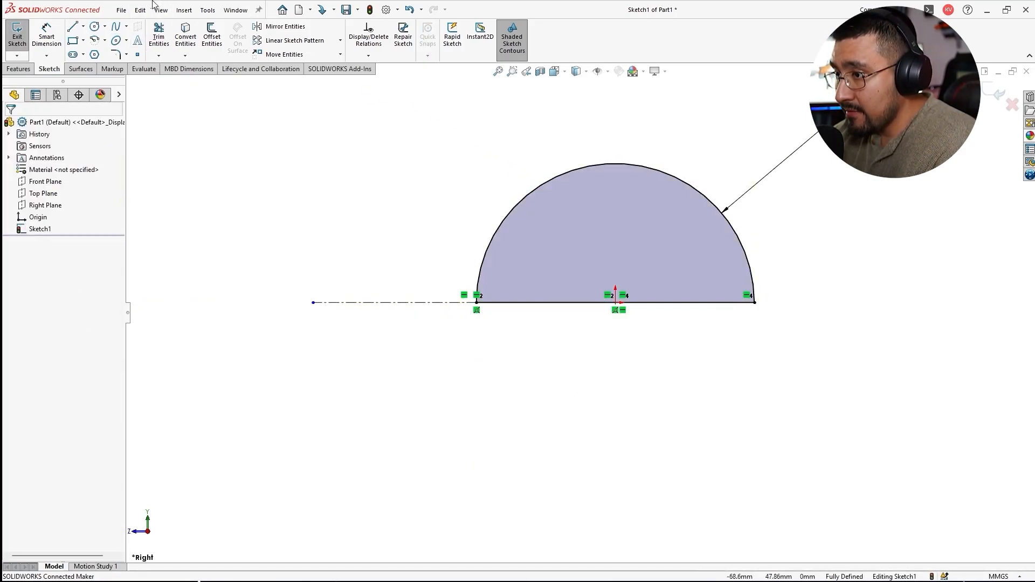
# Step: Revolve the half-circle 180° about the construction centerline, symmetrically about the sketch plane, to form a flat-bottomed dome
pyautogui.click(18, 69)
pyautogui.click(53, 38)
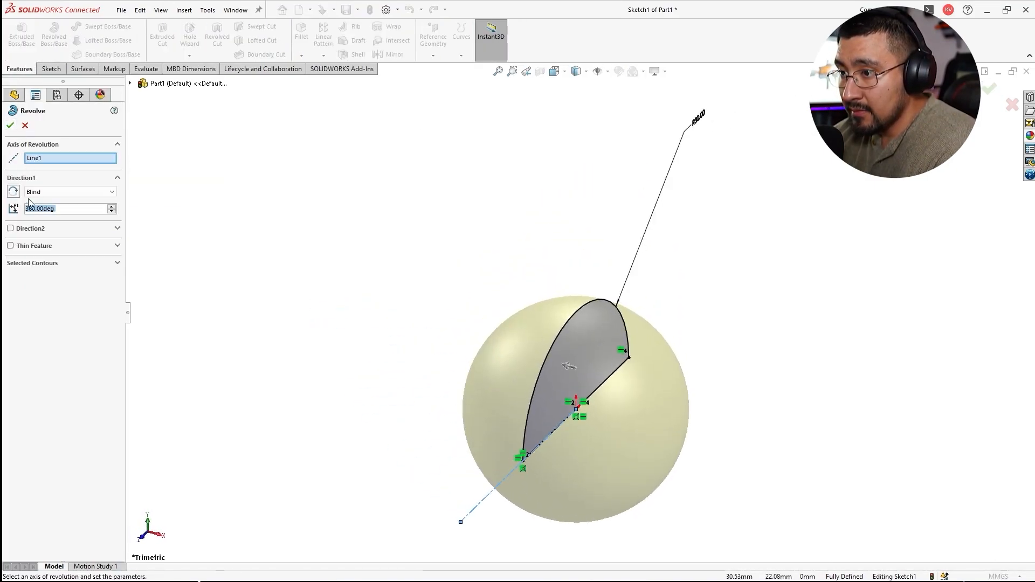
pyautogui.write('180')
pyautogui.press('Return')
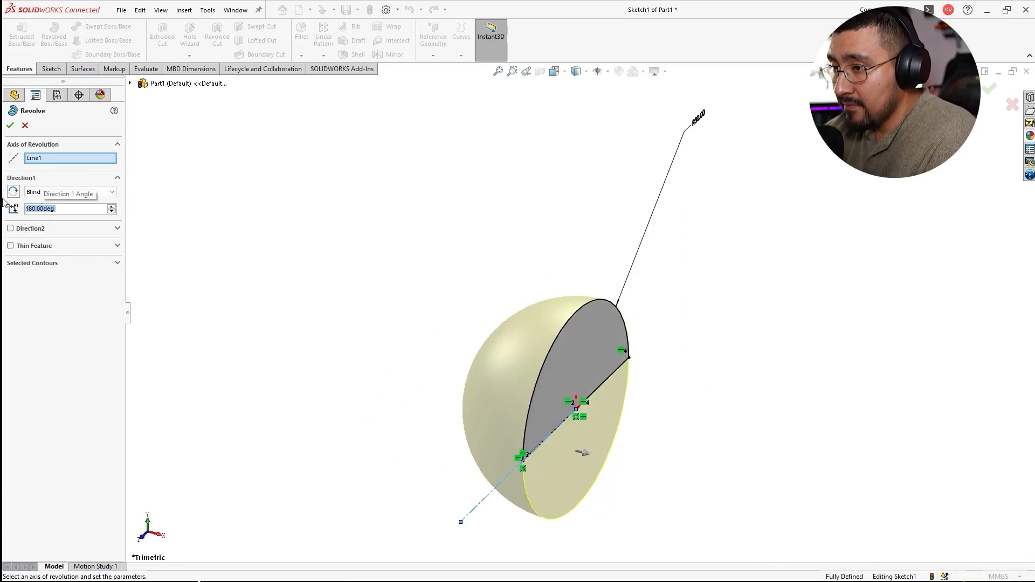
pyautogui.click(66, 193)
pyautogui.click(51, 230)
pyautogui.press('Return')
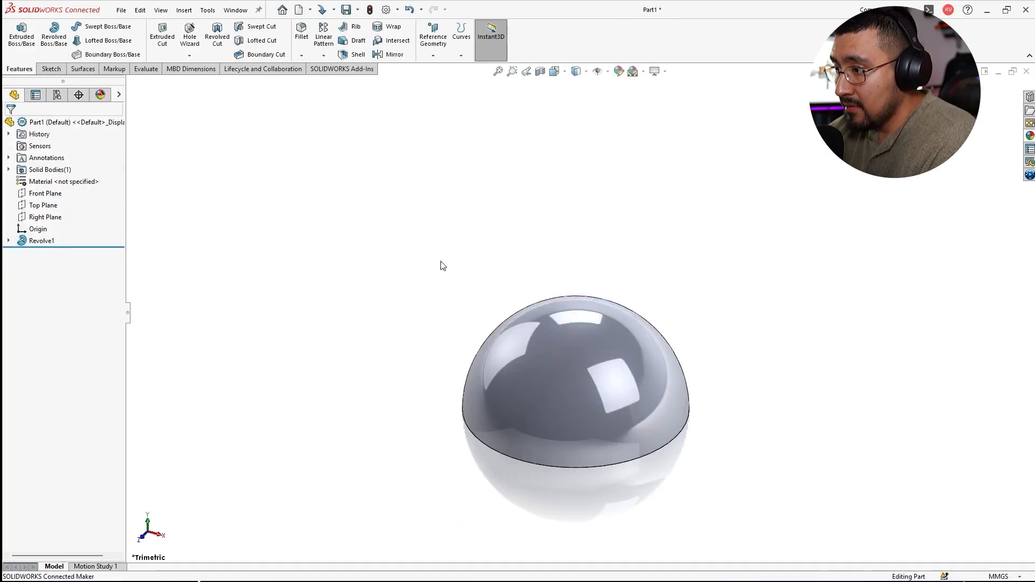
# Step: Start a sketch on the Right Plane and draw a three-point arc of about 21 mm radius, bulging away from the dome
pyautogui.click(46, 217)
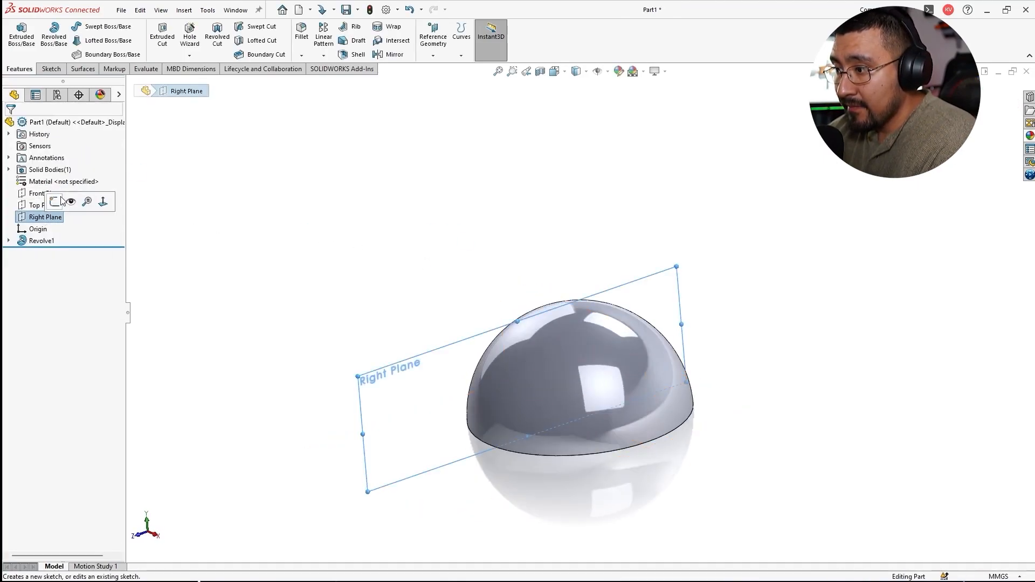
pyautogui.click(48, 204)
pyautogui.scroll(-2, 367, 342)
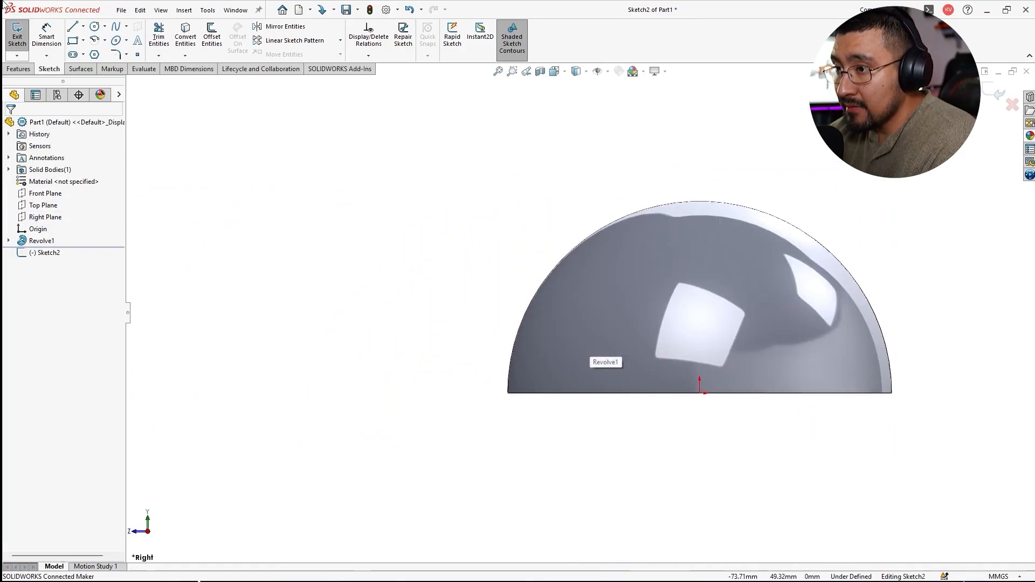
pyautogui.click(70, 30)
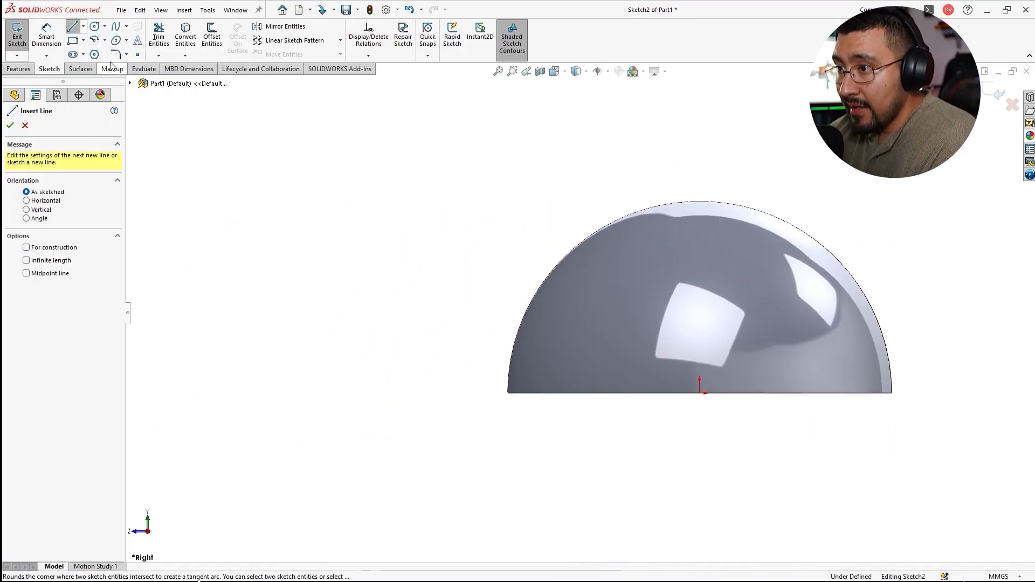
pyautogui.click(104, 40)
pyautogui.click(121, 80)
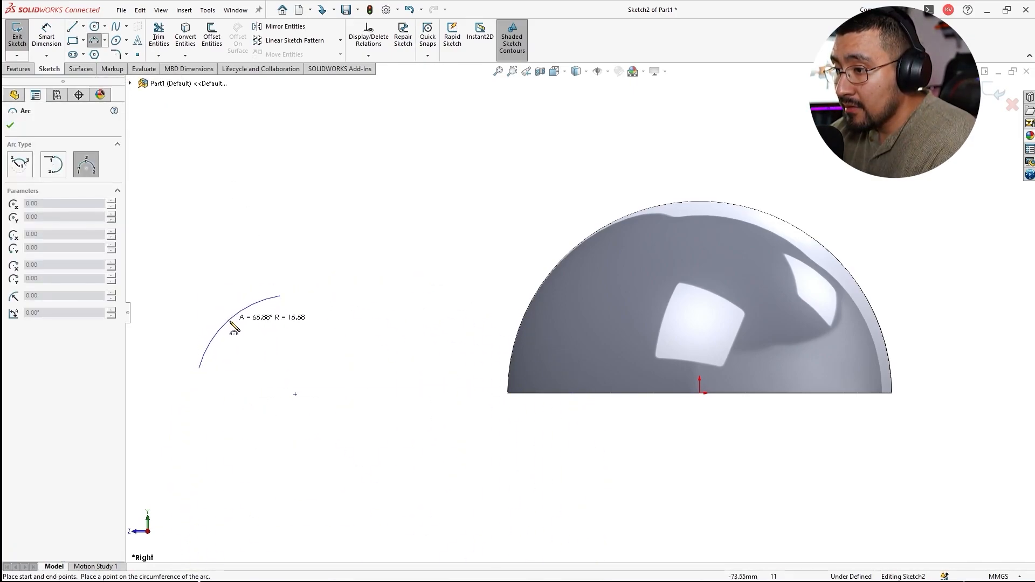
pyautogui.click(232, 324)
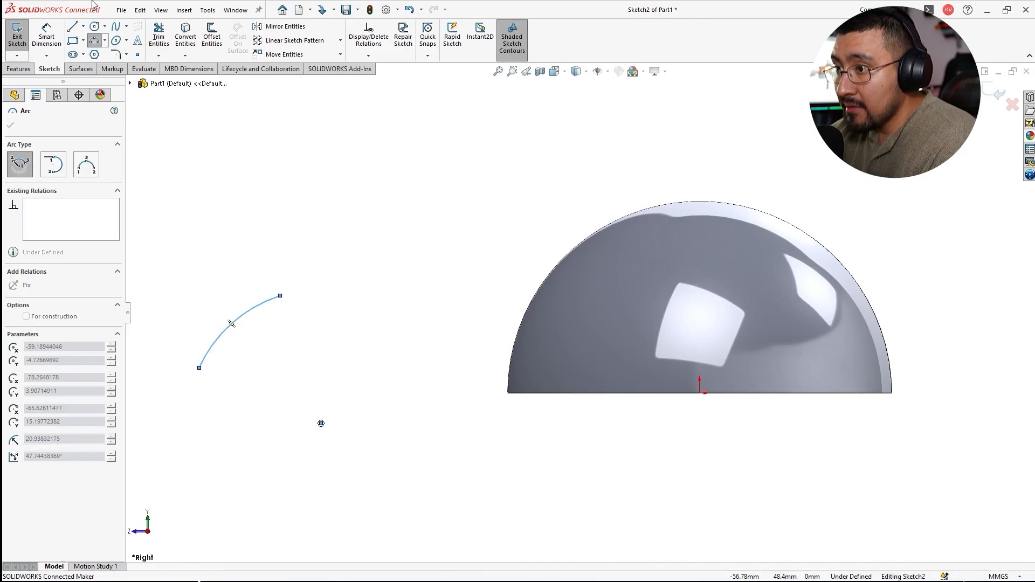
pyautogui.click(94, 41)
pyautogui.click(105, 42)
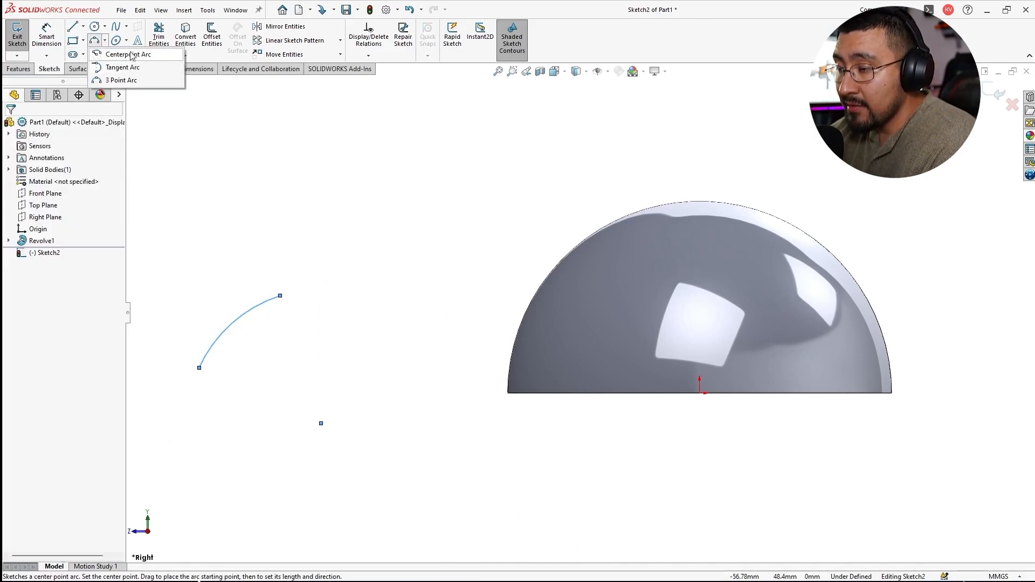
pyautogui.click(359, 232)
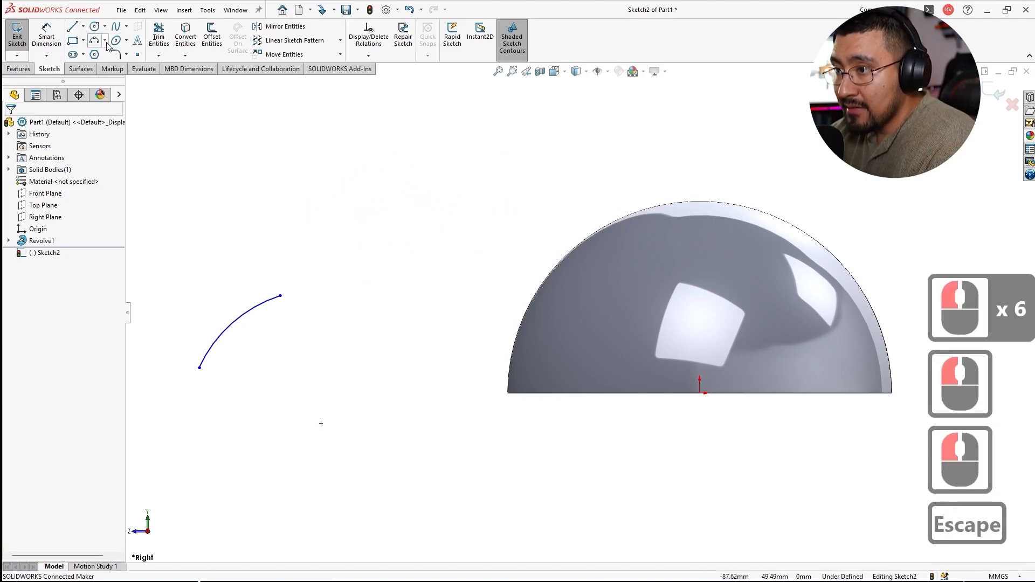
# Step: Draw a long, shallow tangent arc from the upper end of the first arc toward the upper part of the dome
pyautogui.click(105, 40)
pyautogui.click(111, 63)
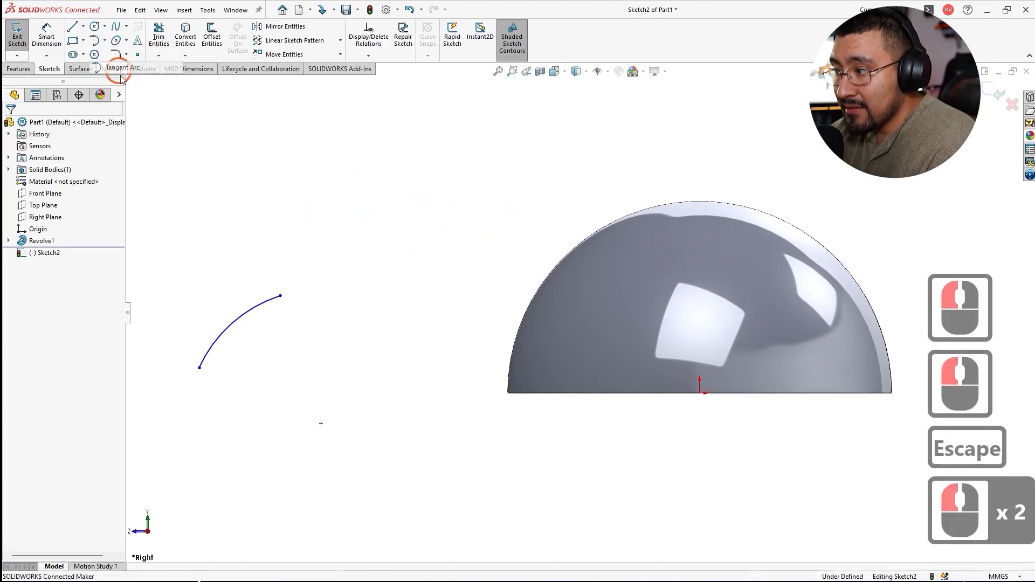
pyautogui.click(279, 296)
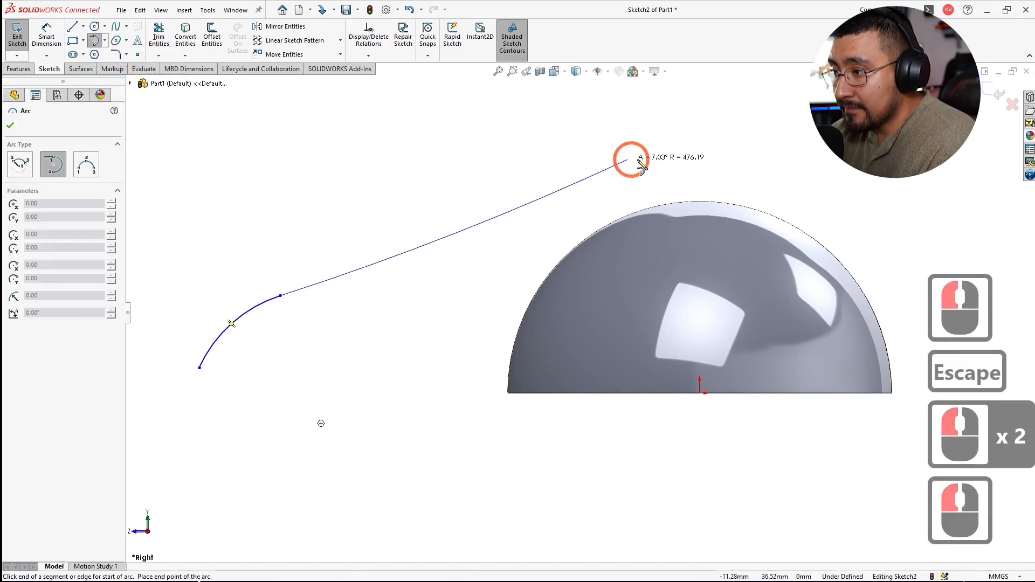
pyautogui.click(573, 221)
pyautogui.press('a')
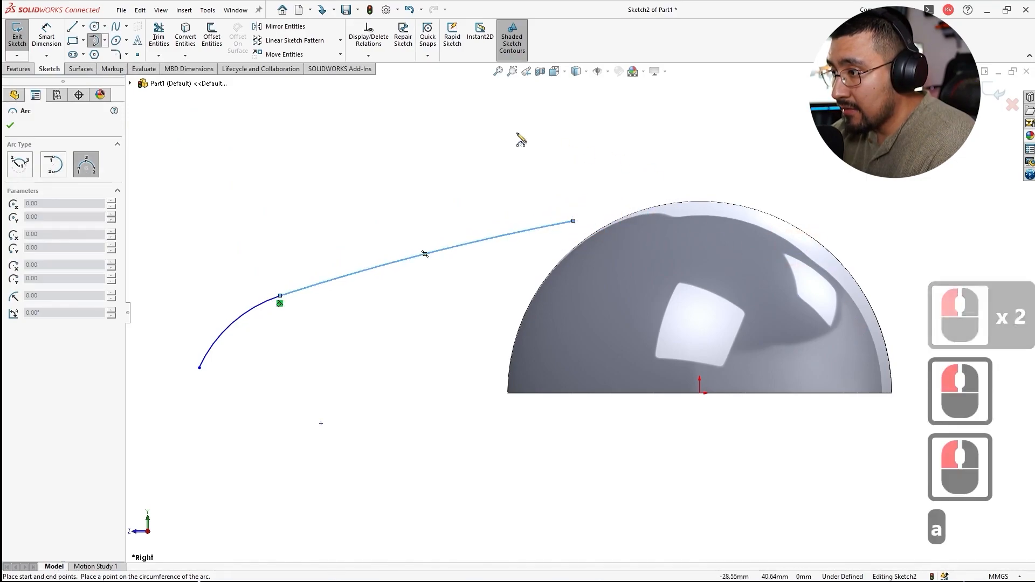
pyautogui.press('Escape')
pyautogui.press('Escape')
# Step: Reshape the two arcs by moving their junction up and inward, the free lower end down and the dome-side end above the dome
pyautogui.moveTo(283, 293); pyautogui.dragTo(300, 276)
pyautogui.press('Escape')
pyautogui.press('Escape')
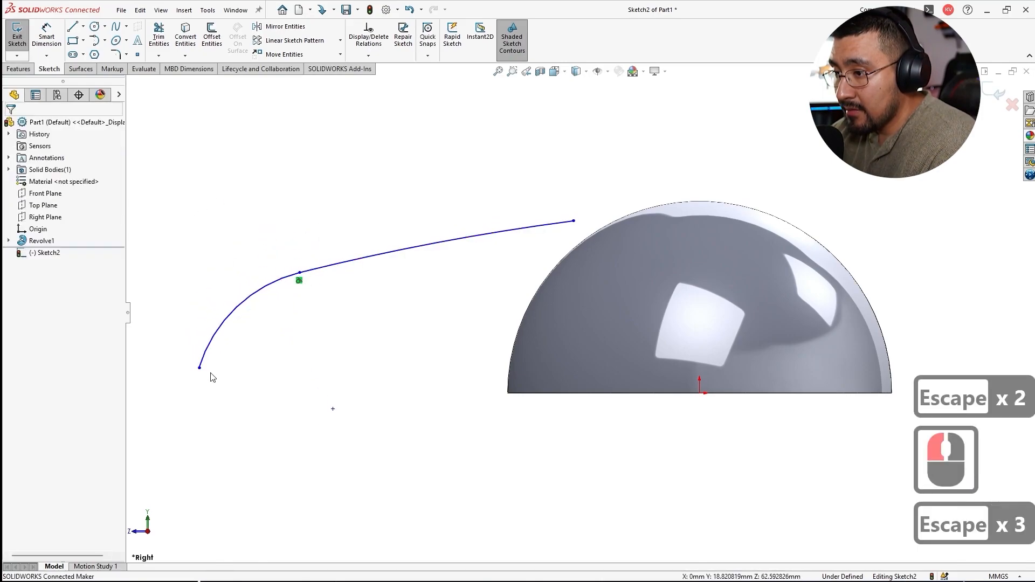
pyautogui.moveTo(200, 368); pyautogui.dragTo(191, 400)
pyautogui.press('Escape')
pyautogui.press('Escape')
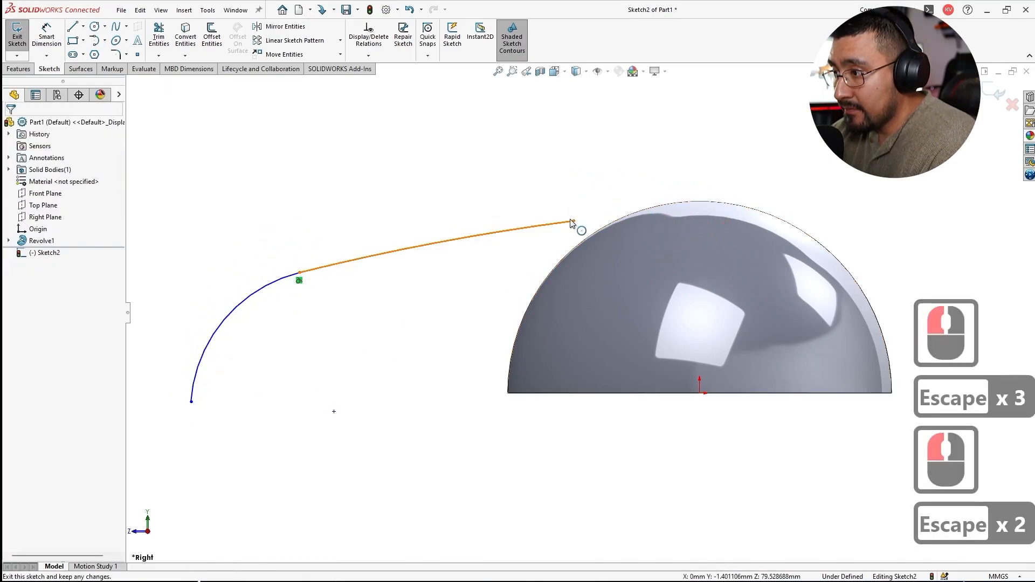
pyautogui.moveTo(586, 209); pyautogui.dragTo(593, 146)
pyautogui.press('Escape')
pyautogui.press('Escape')
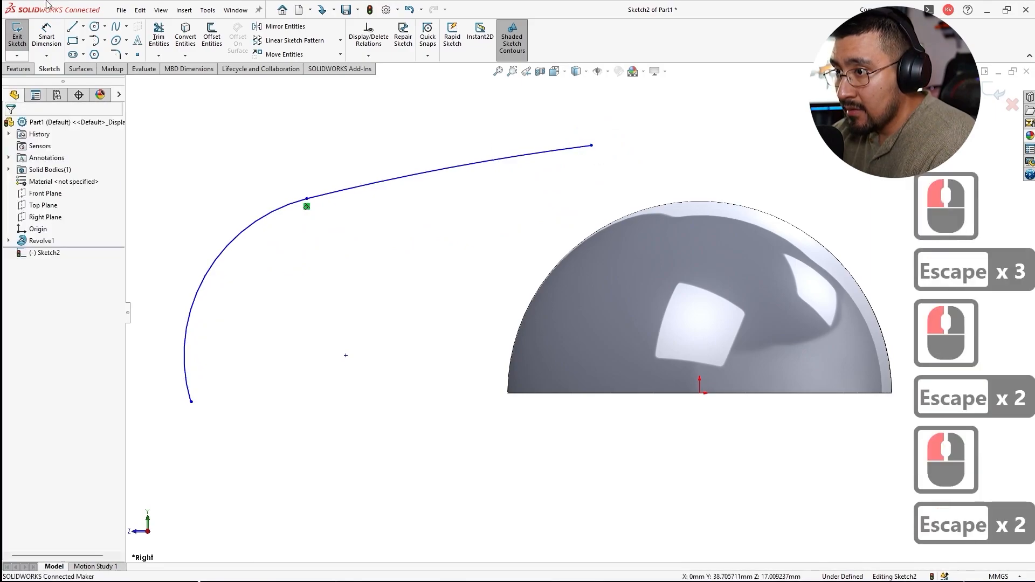
# Step: Continue the profile with a tangent arc over the dome, ending level with its base just beyond the far edge
pyautogui.click(92, 40)
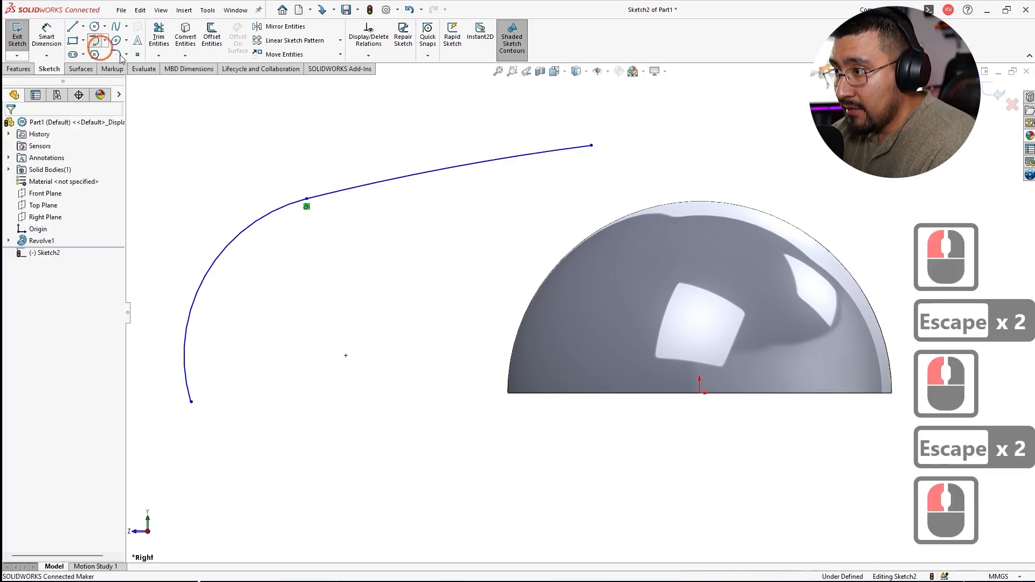
pyautogui.click(591, 145)
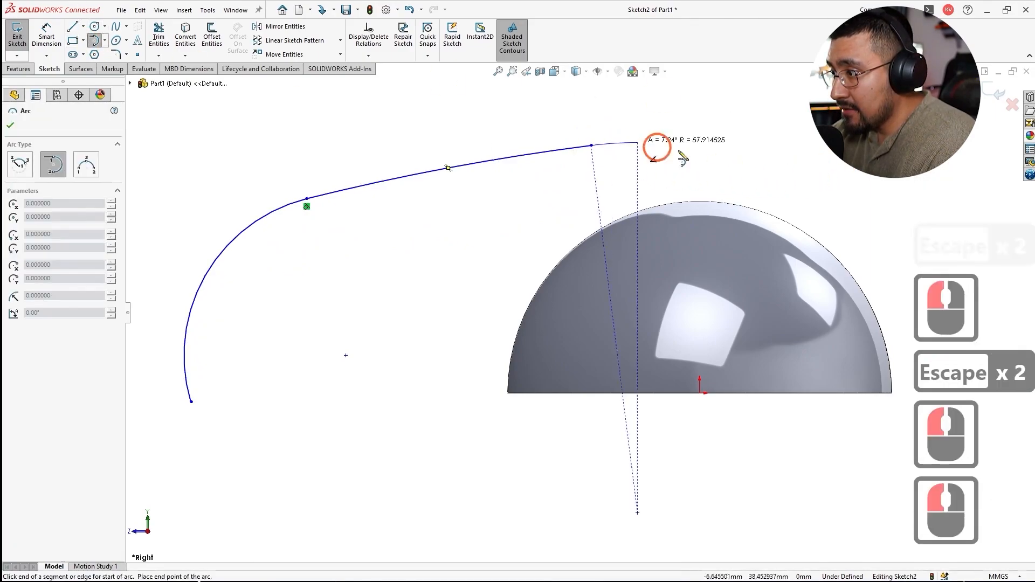
pyautogui.click(915, 394)
pyautogui.press('Escape')
pyautogui.press('Escape')
pyautogui.press('Escape')
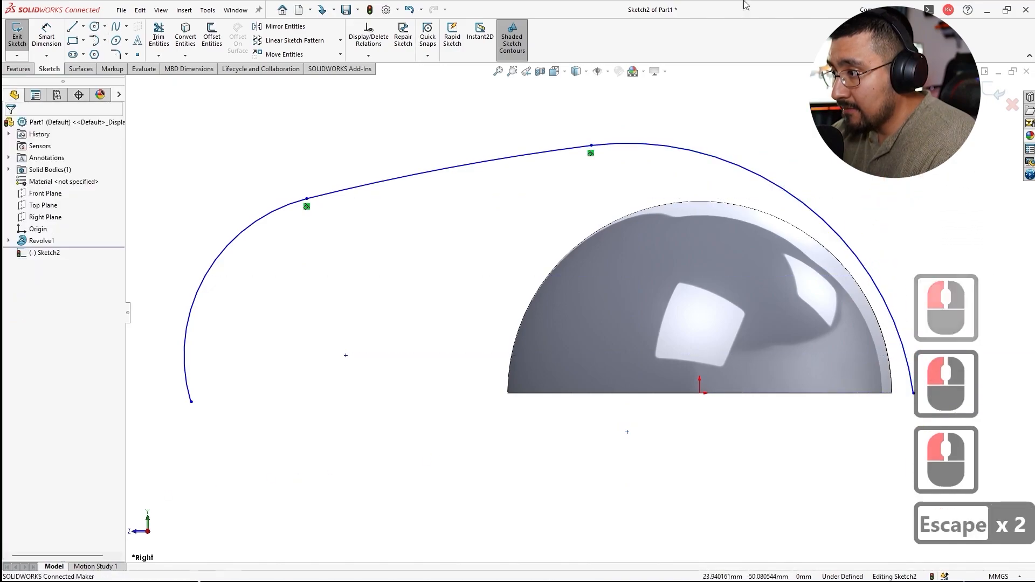
pyautogui.click(492, 76)
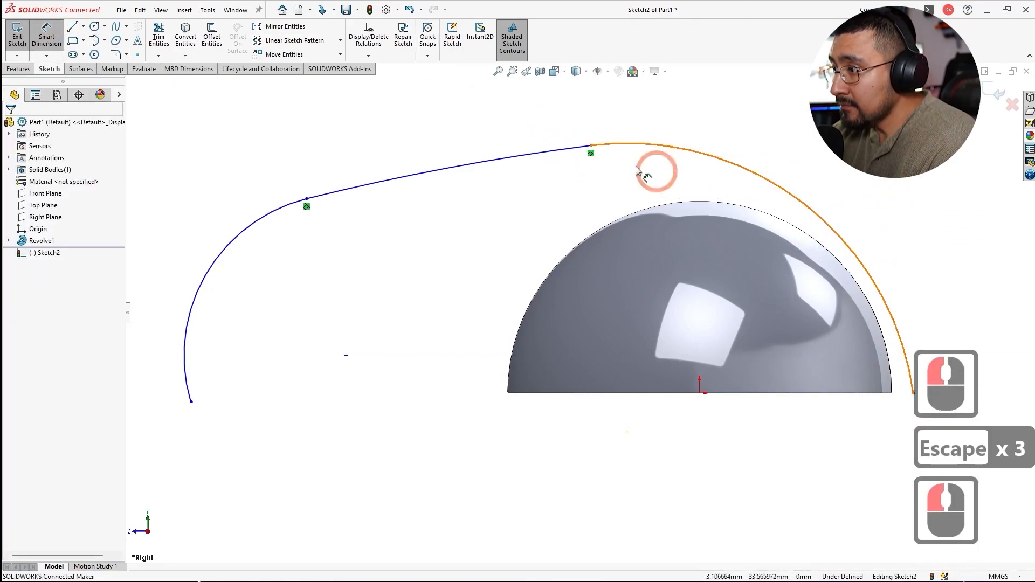
pyautogui.press('Escape')
pyautogui.press('Escape')
# Step: Draw a short vertical centerline straight down from the lower end of the first arc
pyautogui.click(84, 26)
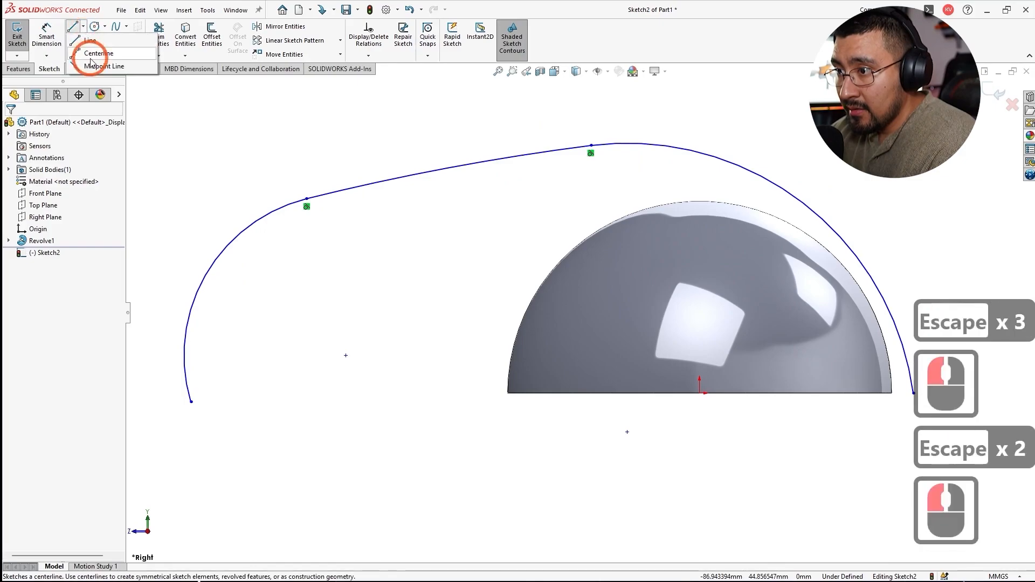
pyautogui.click(95, 56)
pyautogui.moveTo(191, 402); pyautogui.dragTo(190, 449)
pyautogui.click(191, 452)
pyautogui.press('Escape')
pyautogui.press('Escape')
# Step: Make the first arc tangent to the vertical centerline at its lower end
pyautogui.click(192, 429)
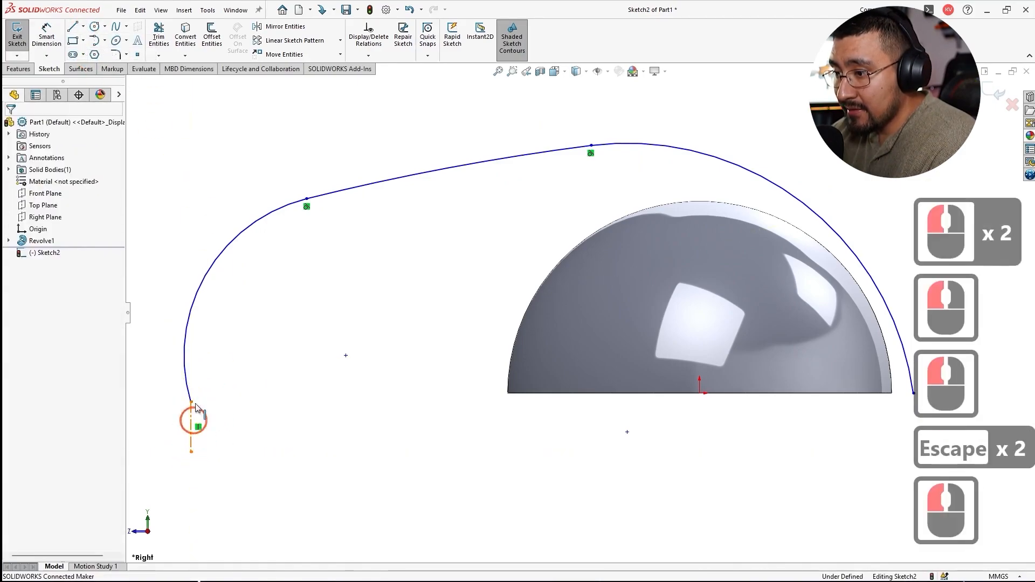
pyautogui.keyDown('ctrl'); pyautogui.click(189, 371); pyautogui.keyUp('ctrl')
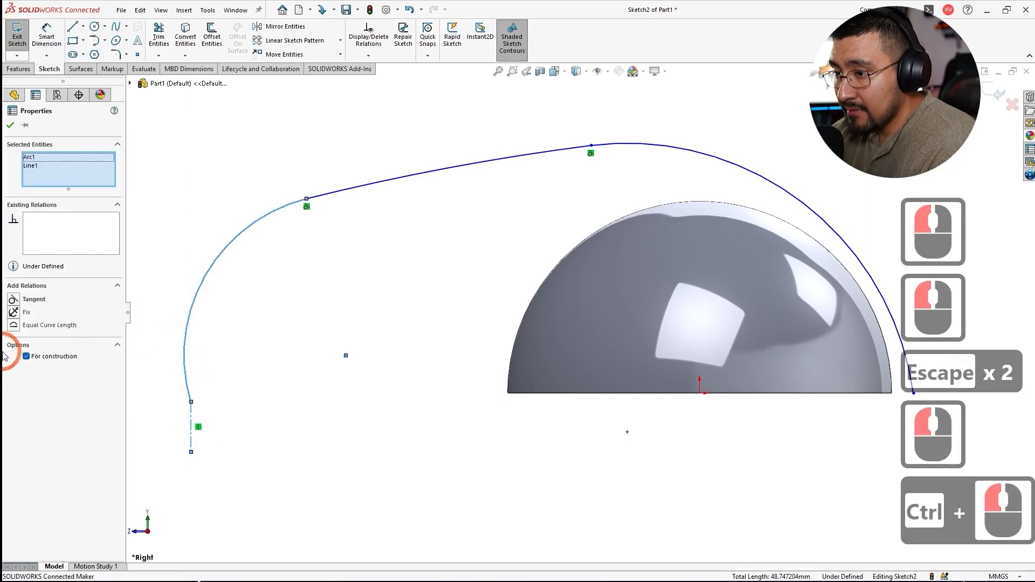
pyautogui.click(14, 299)
pyautogui.press('Escape')
pyautogui.press('Escape')
pyautogui.moveTo(755, 316)
pyautogui.mouseDown(button='middle')
pyautogui.moveTo(723, 302)
pyautogui.moveTo(681, 345)
pyautogui.mouseUp(button='middle')
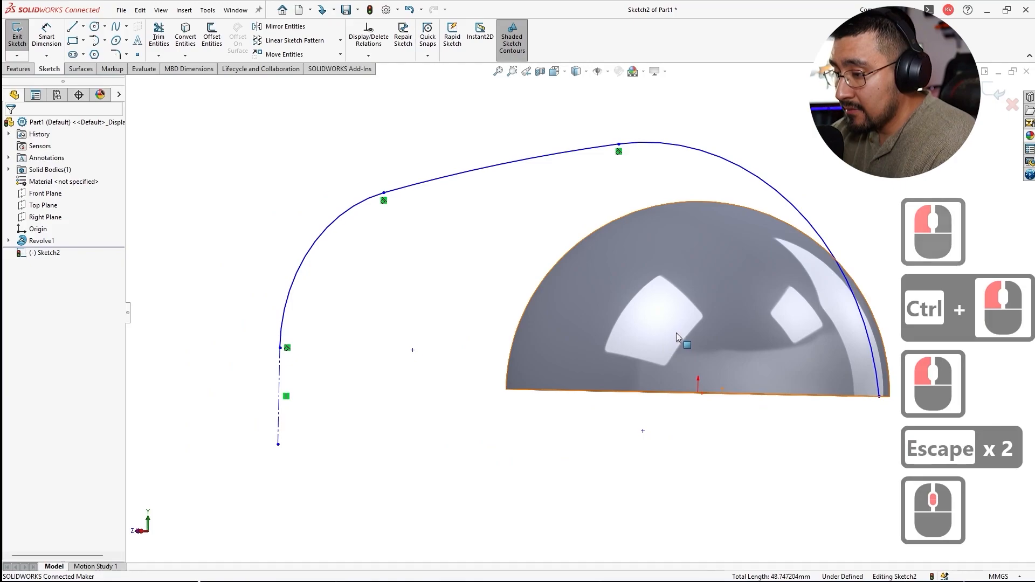
pyautogui.hotkey('ctrl', '8')
pyautogui.press('Escape')
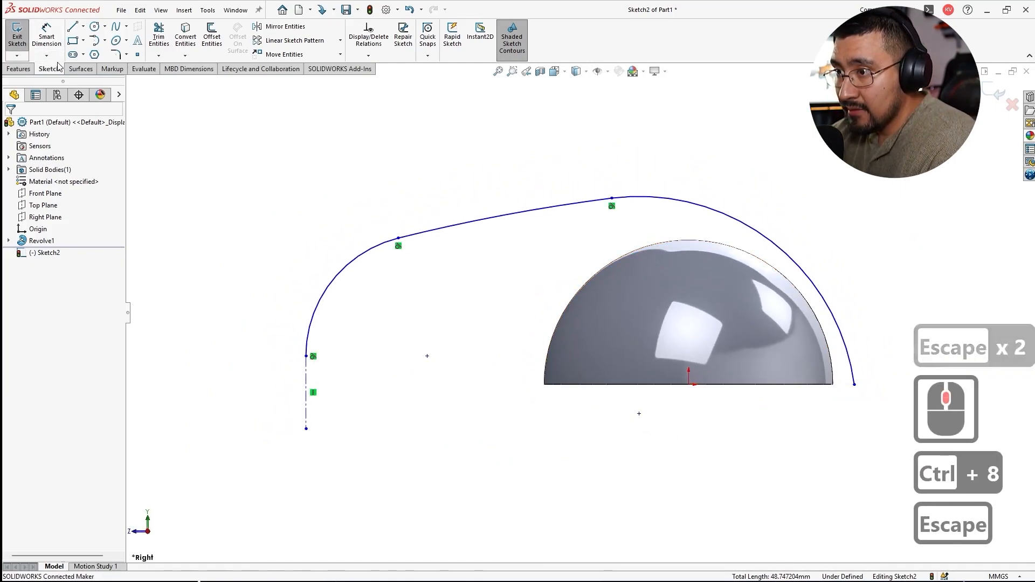
# Step: Draw a vertical centerline about 12 mm long straight down from the end of the arc beyond the dome's far edge
pyautogui.click(83, 27)
pyautogui.click(93, 51)
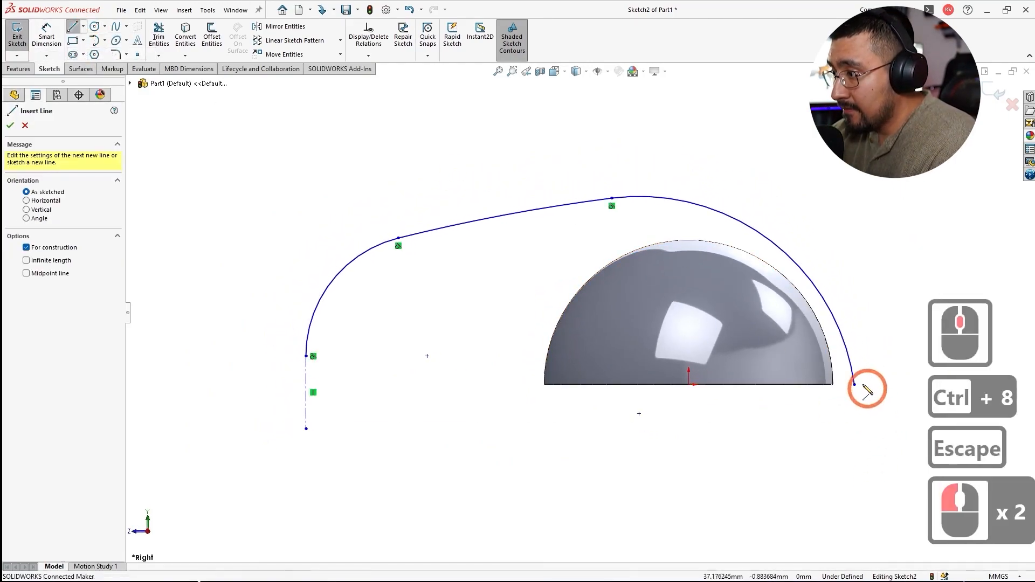
pyautogui.click(855, 384)
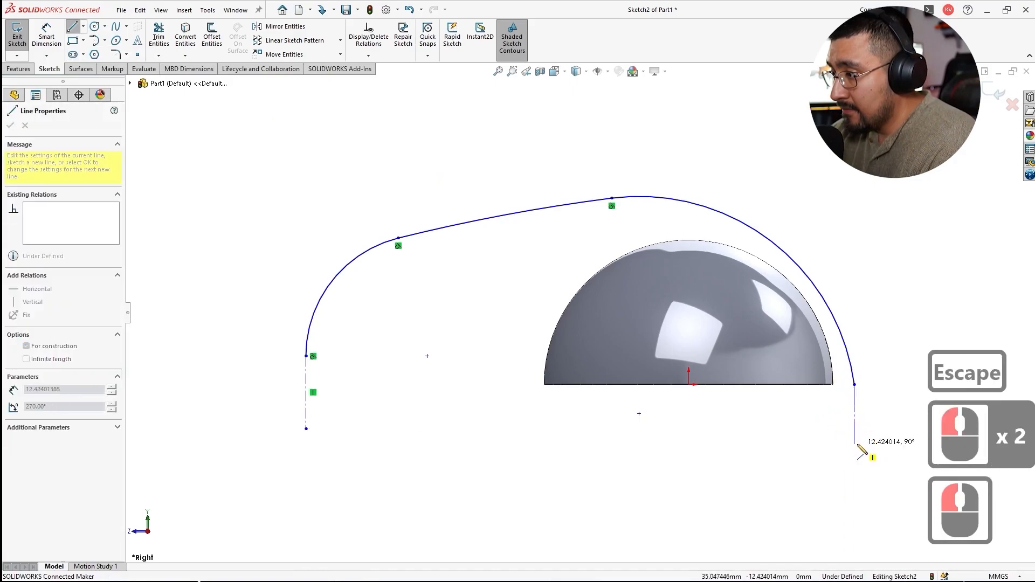
pyautogui.click(855, 444)
pyautogui.press('Escape')
pyautogui.press('Escape')
# Step: Make the arc over the dome tangent to the new vertical centerline at its lower end
pyautogui.click(854, 433)
pyautogui.keyDown('ctrl'); pyautogui.click(849, 366); pyautogui.keyUp('ctrl')
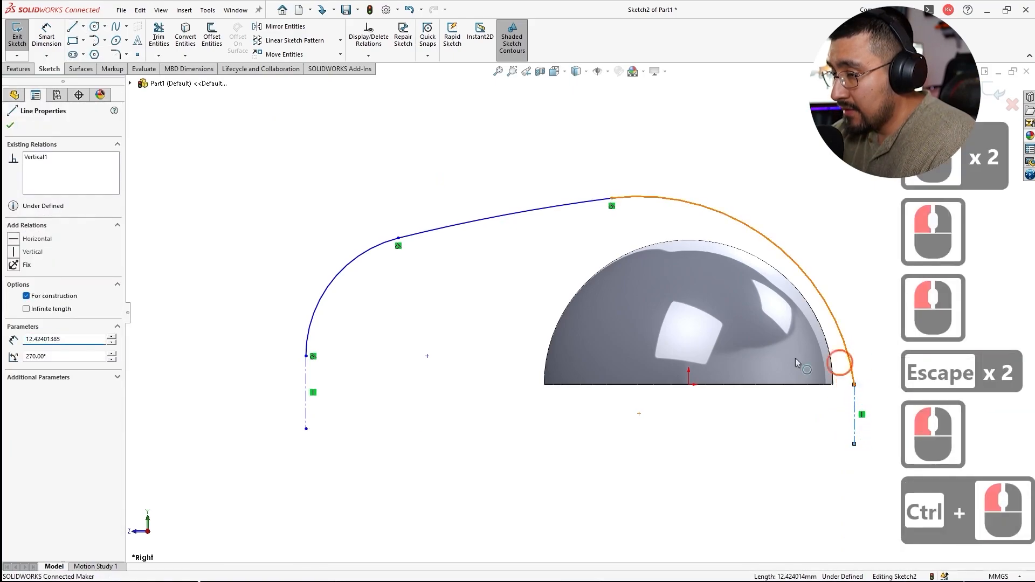
pyautogui.click(35, 432)
pyautogui.press('Escape')
pyautogui.press('Escape')
# Step: Draw a horizontal centerline about 255 mm long well below the profile, extending past both of its ends
pyautogui.scroll(4, 588, 398)
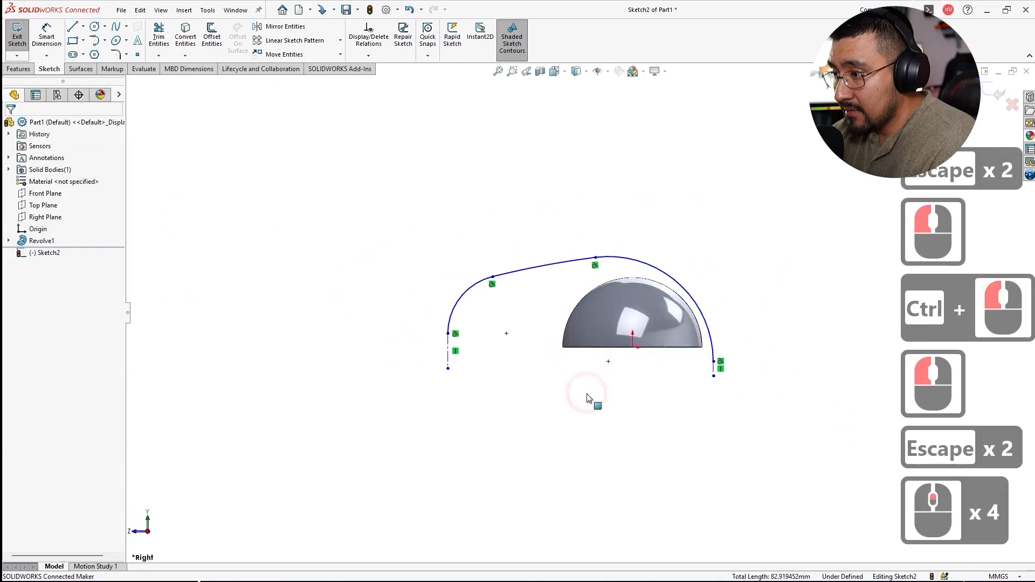
pyautogui.scroll(2, 593, 415)
pyautogui.click(83, 27)
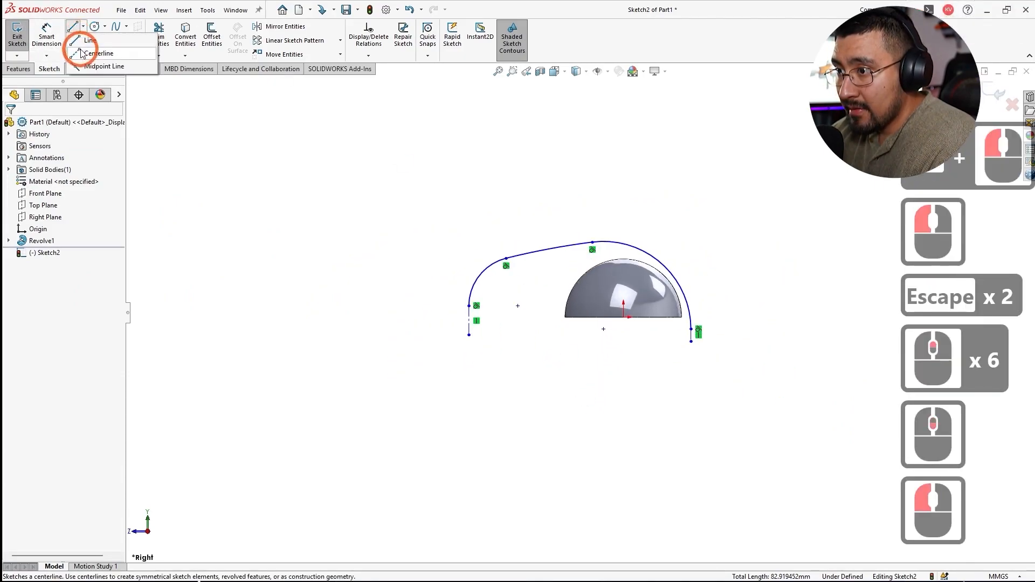
pyautogui.click(92, 49)
pyautogui.click(304, 472)
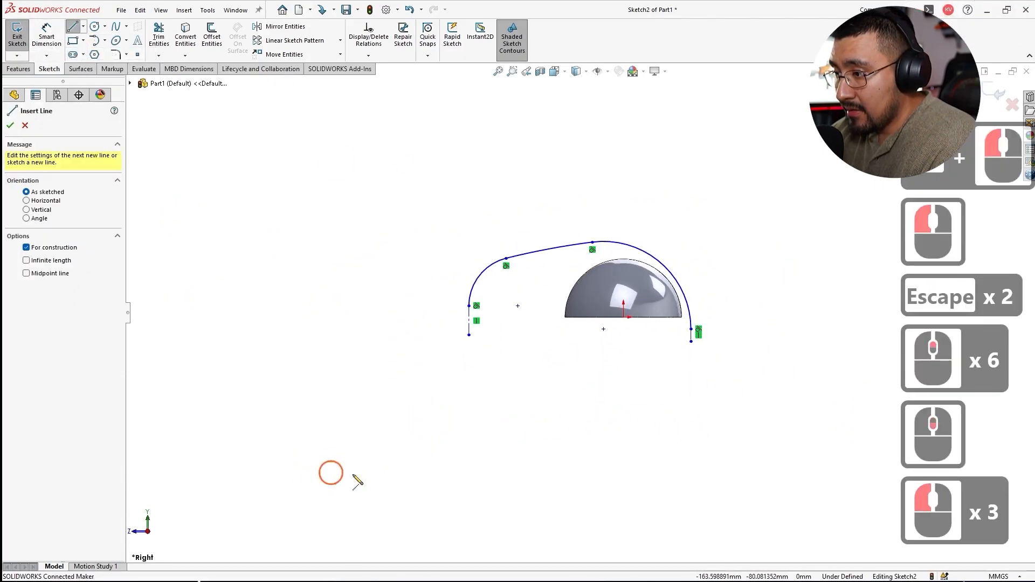
pyautogui.click(800, 472)
pyautogui.press('Escape')
pyautogui.press('Escape')
pyautogui.press('Escape')
# Step: Move the long horizontal centerline up to just below the two short vertical centerlines
pyautogui.scroll(-3, 624, 301)
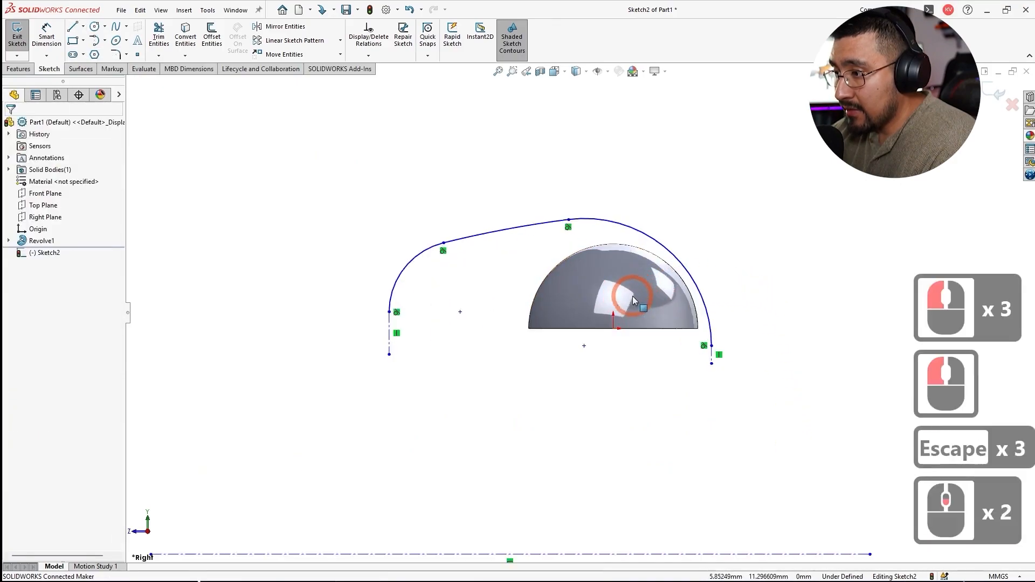
pyautogui.scroll(2, 587, 461)
pyautogui.moveTo(543, 520); pyautogui.dragTo(577, 398)
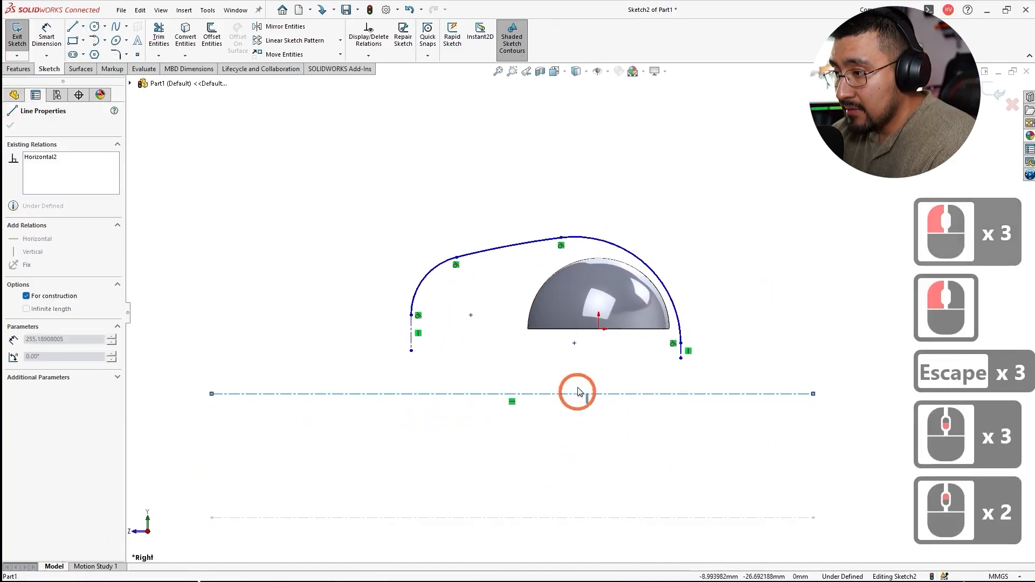
pyautogui.press('Escape')
pyautogui.press('Escape')
# Step: Place the center point of the arc over the dome on the origin
pyautogui.moveTo(574, 342); pyautogui.dragTo(601, 331)
pyautogui.click(602, 333)
pyautogui.press('Escape')
pyautogui.press('Escape')
pyautogui.scroll(2, 571, 251)
pyautogui.scroll(-4, 474, 238)
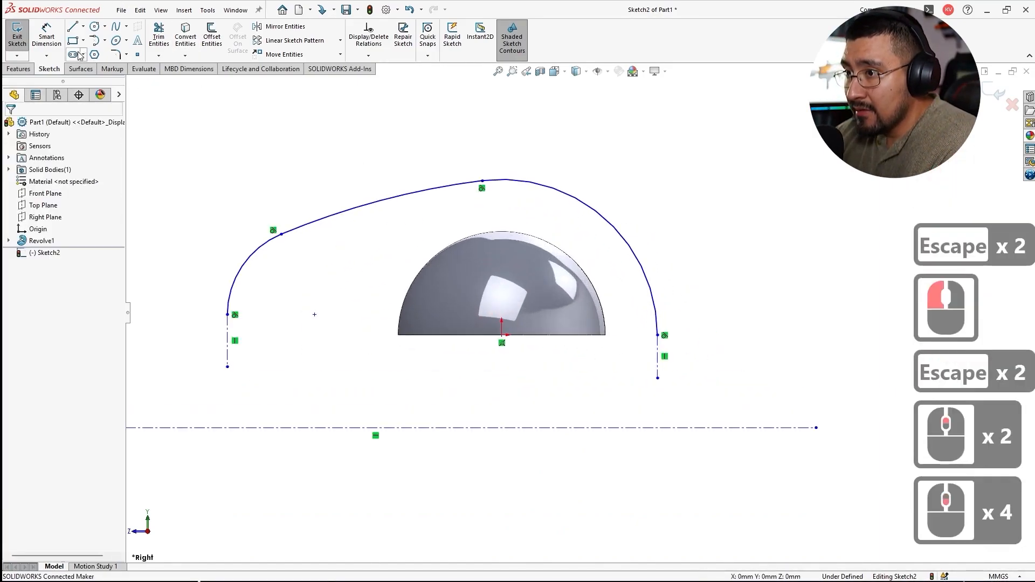
# Step: Dimension the arc over the dome with a radius of 32 mm
pyautogui.click(577, 212)
pyautogui.click(593, 214)
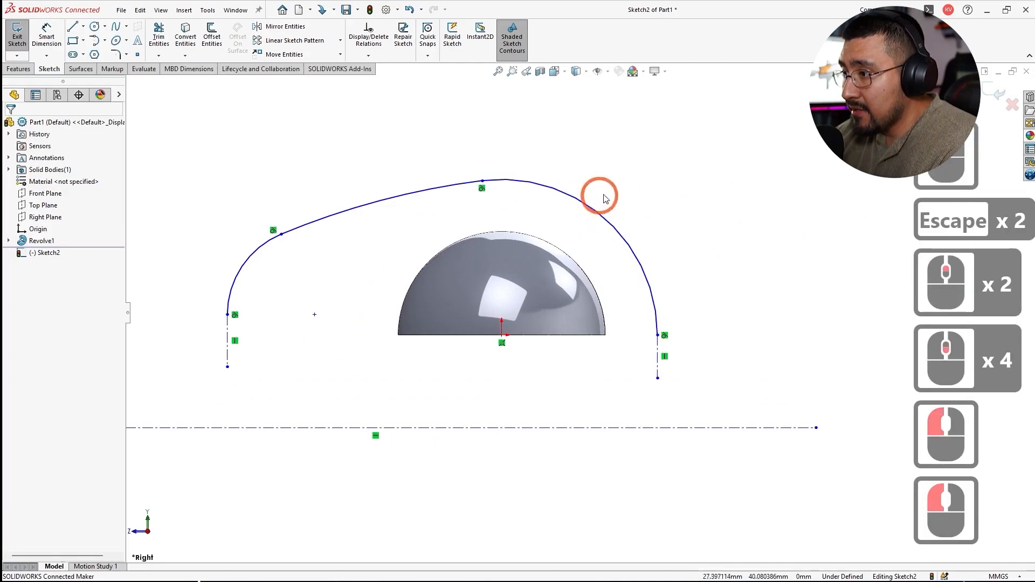
pyautogui.click(597, 157)
pyautogui.press('Escape')
pyautogui.click(46, 38)
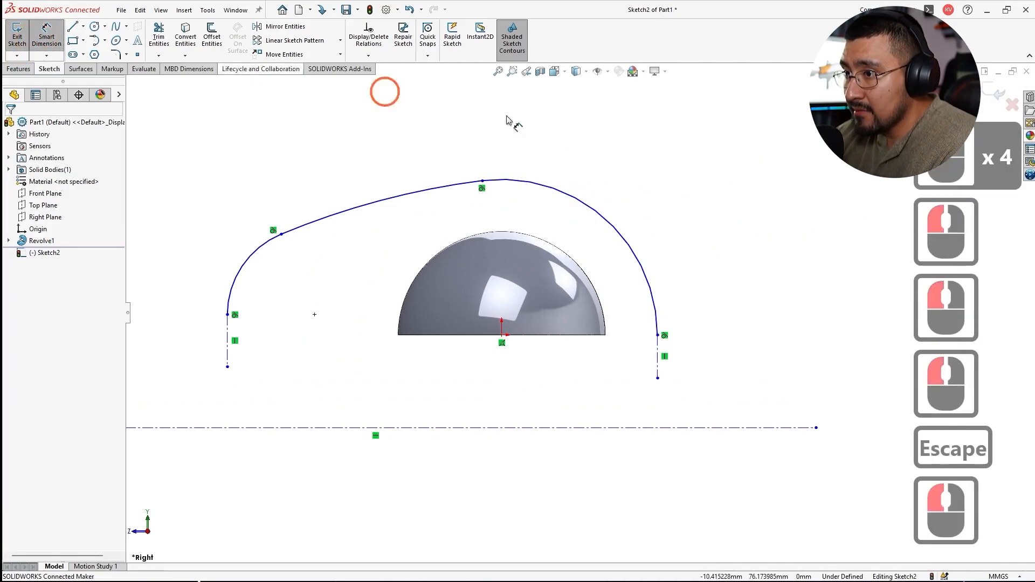
pyautogui.click(623, 240)
pyautogui.click(677, 197)
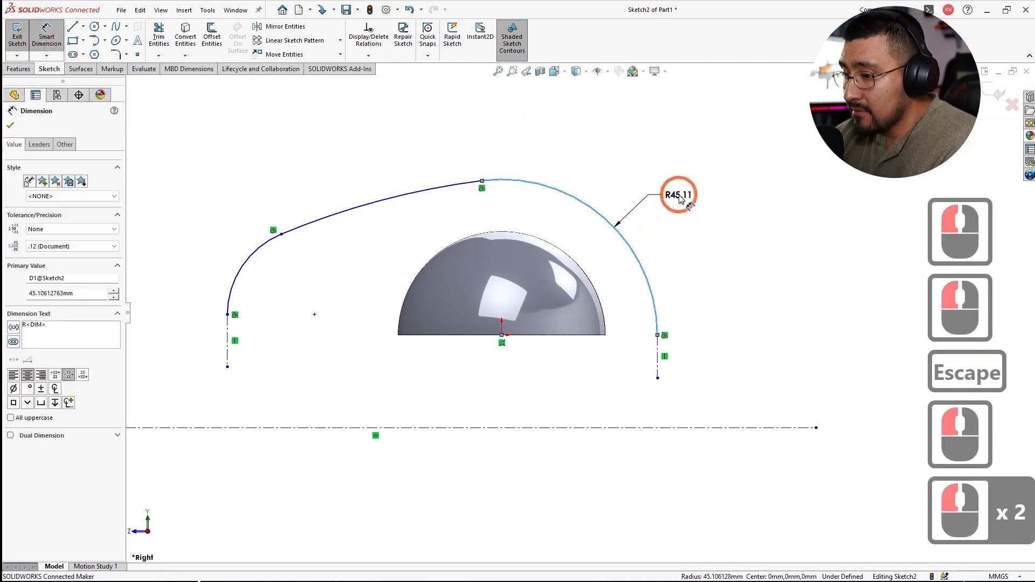
pyautogui.write('32')
pyautogui.press('Return')
# Step: Dimension the small arc at the profile's outer end with a radius of 26 mm
pyautogui.click(231, 365)
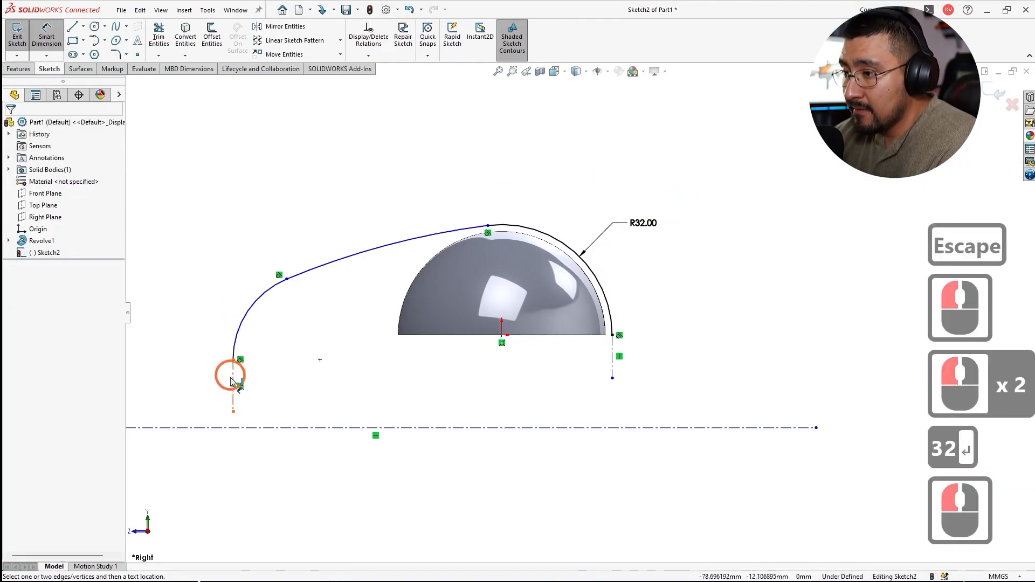
pyautogui.click(240, 316)
pyautogui.click(204, 280)
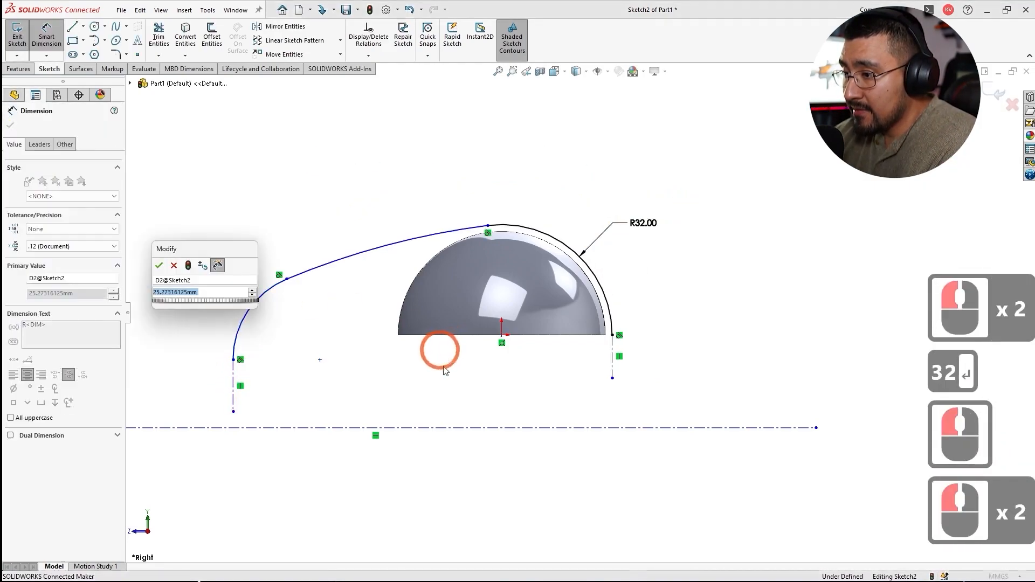
pyautogui.write('26')
pyautogui.press('Return')
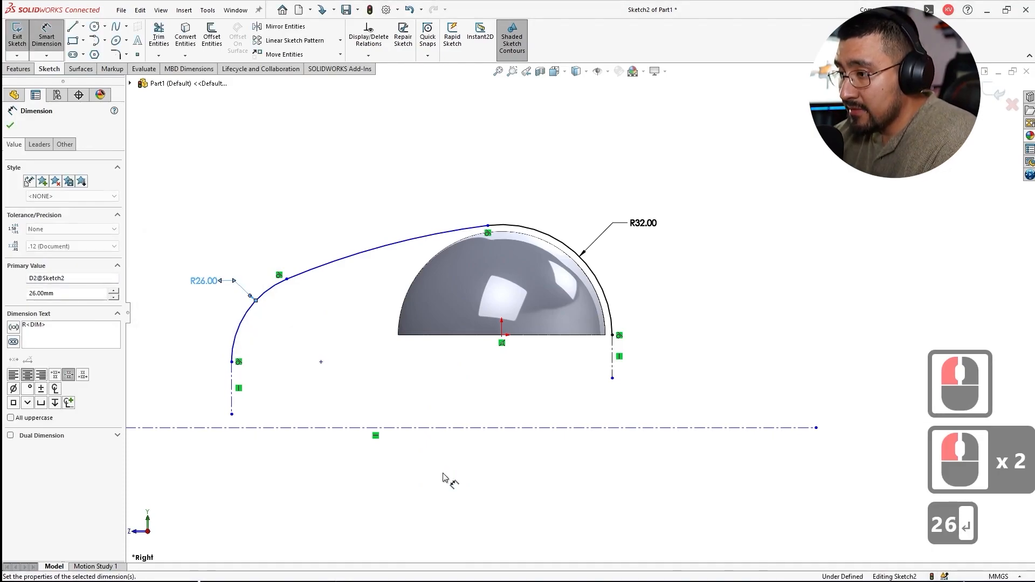
pyautogui.press('Escape')
pyautogui.press('Escape')
# Step: Change the radius of the small outer arc to 20 mm
pyautogui.click(251, 283)
pyautogui.press('Escape')
pyautogui.doubleClick(205, 282)
pyautogui.write('20')
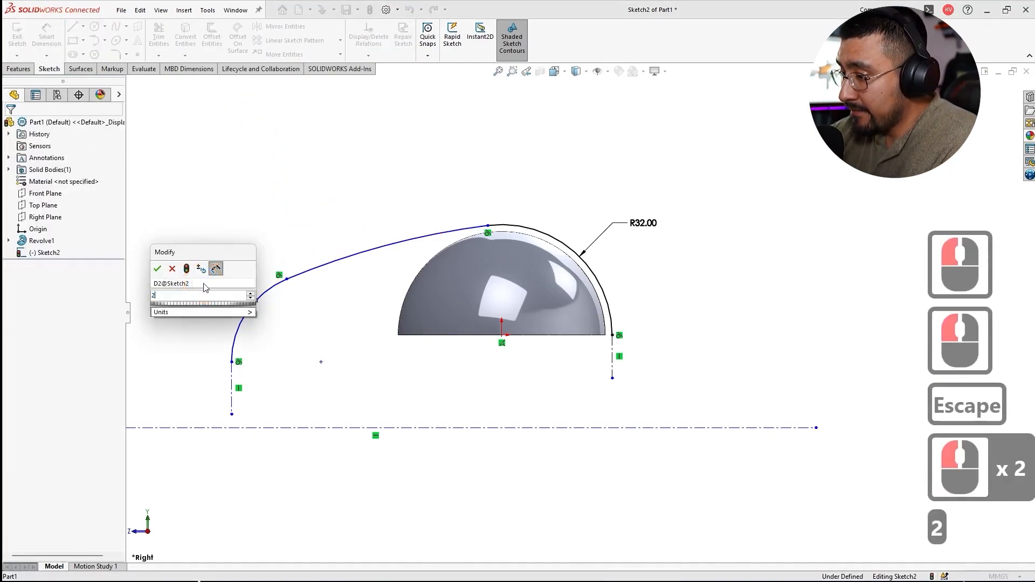
pyautogui.press('Return')
pyautogui.click(260, 218)
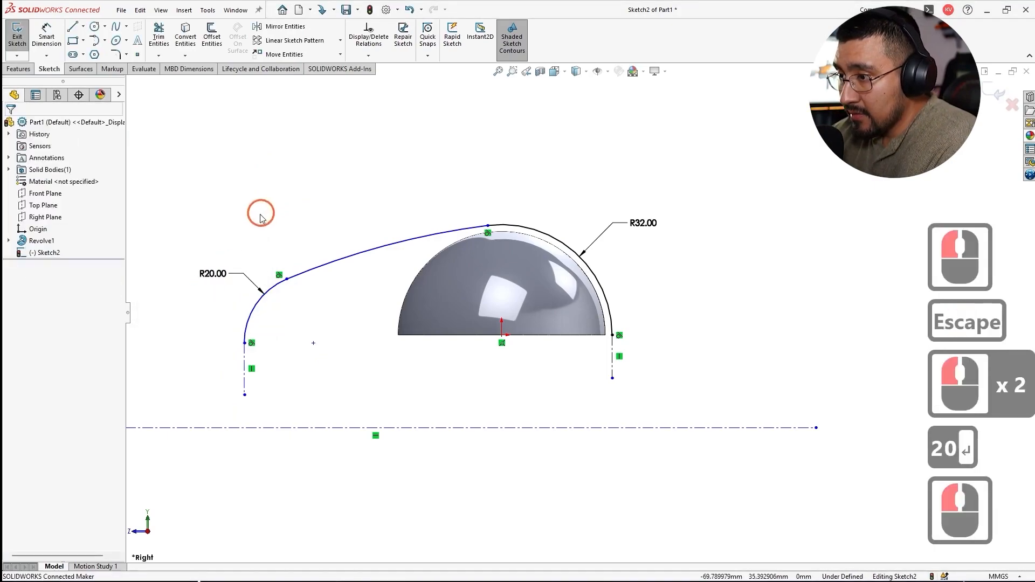
# Step: Dimension the horizontal distance between the two short vertical centerlines as 92 mm
pyautogui.click(33, 28)
pyautogui.click(245, 377)
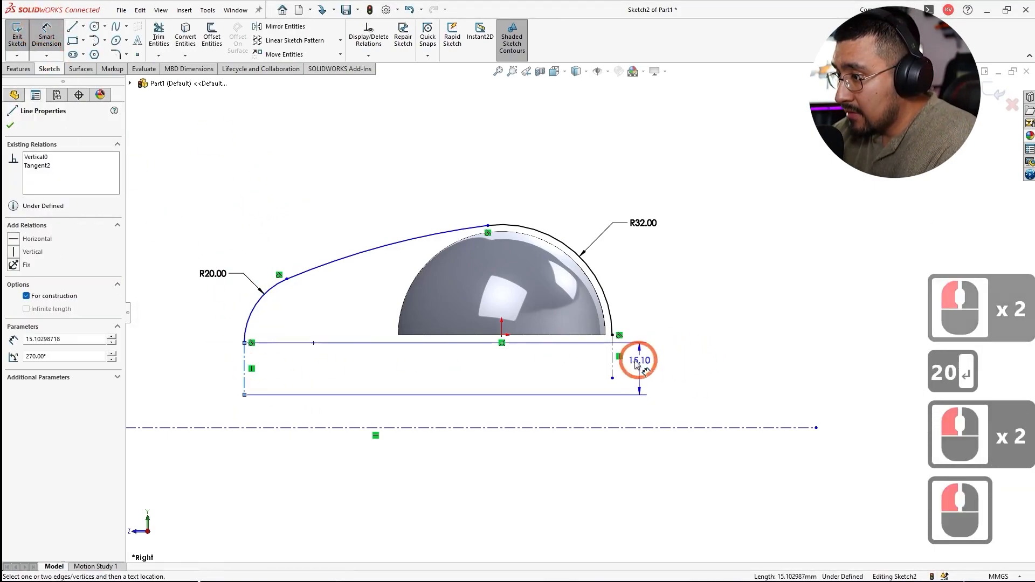
pyautogui.click(615, 367)
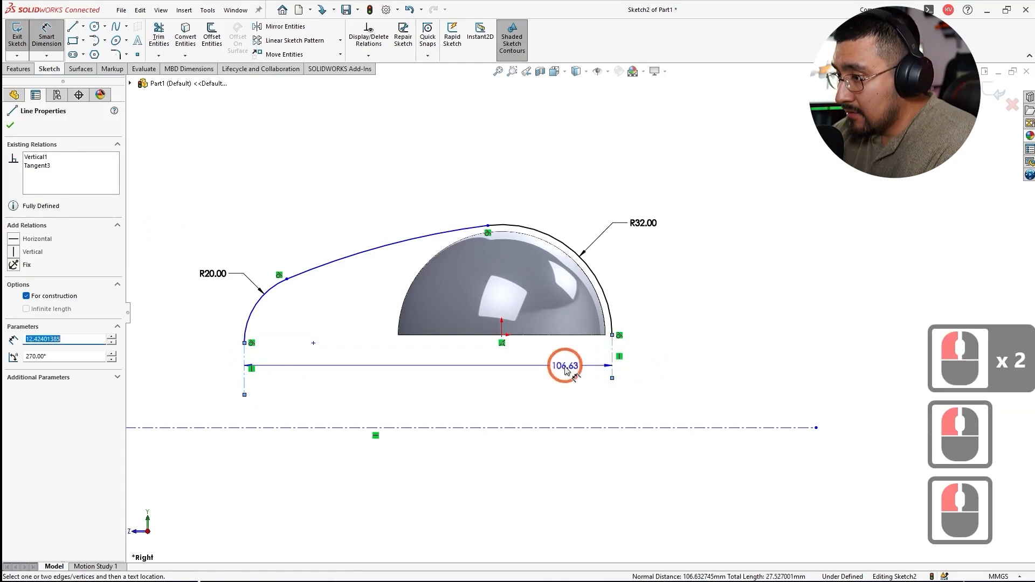
pyautogui.click(561, 366)
pyautogui.write('92')
pyautogui.press('Return')
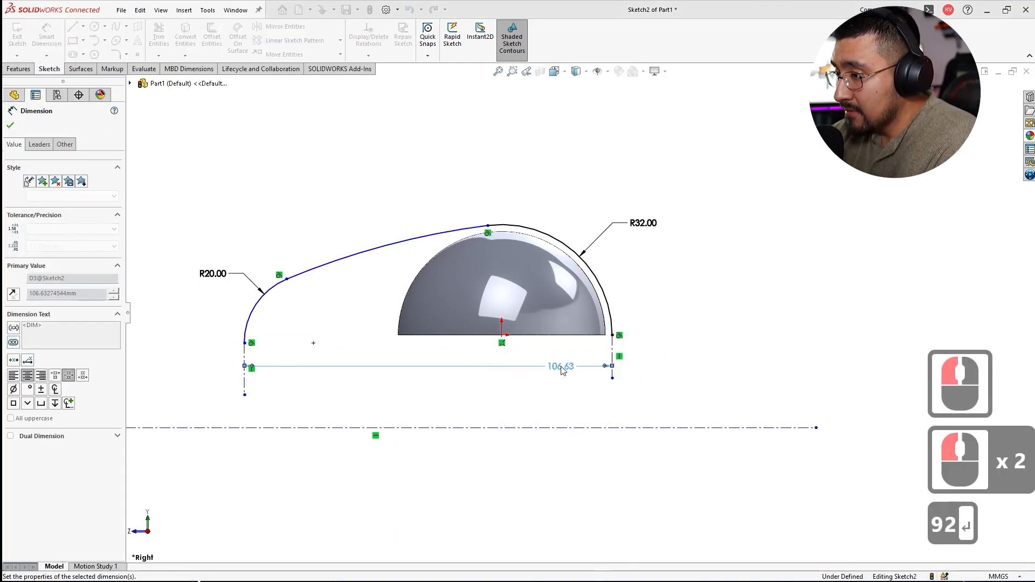
pyautogui.click(328, 294)
pyautogui.press('Escape')
pyautogui.press('Escape')
# Step: Move the lower end of the R20 arc level with the dome's base
pyautogui.moveTo(296, 335); pyautogui.dragTo(325, 335)
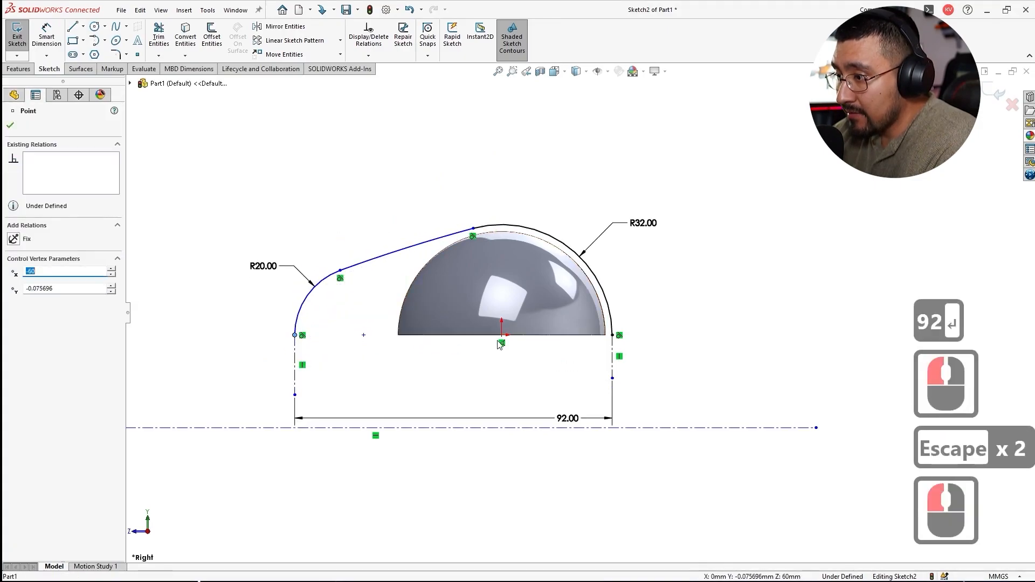
pyautogui.keyDown('ctrl'); pyautogui.click(424, 336); pyautogui.keyUp('ctrl')
pyautogui.press('Escape')
pyautogui.press('Escape')
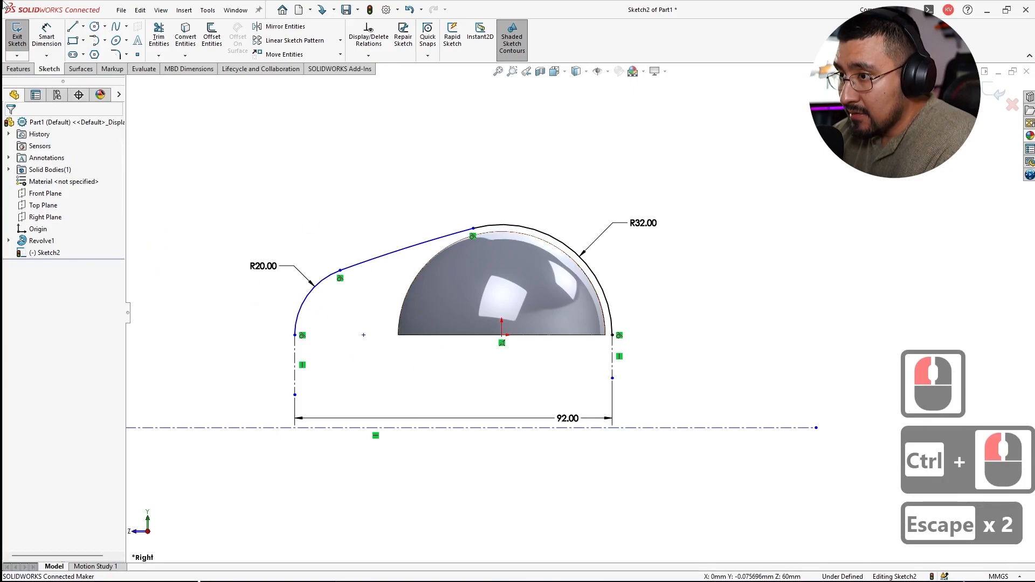
# Step: Draw a centerline from the origin to the lower end of the R20 arc and make it horizontal
pyautogui.click(83, 27)
pyautogui.click(96, 50)
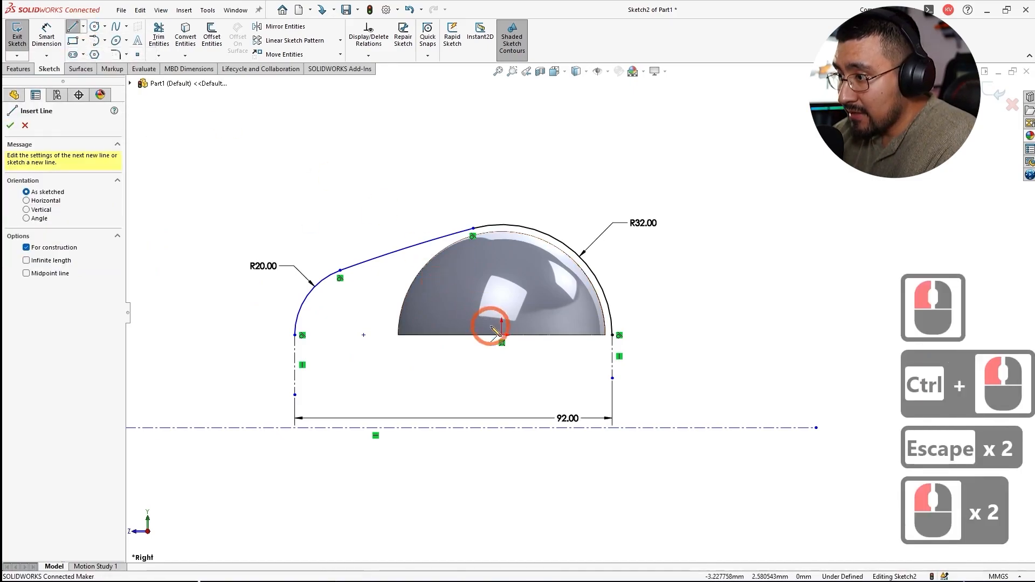
pyautogui.click(502, 335)
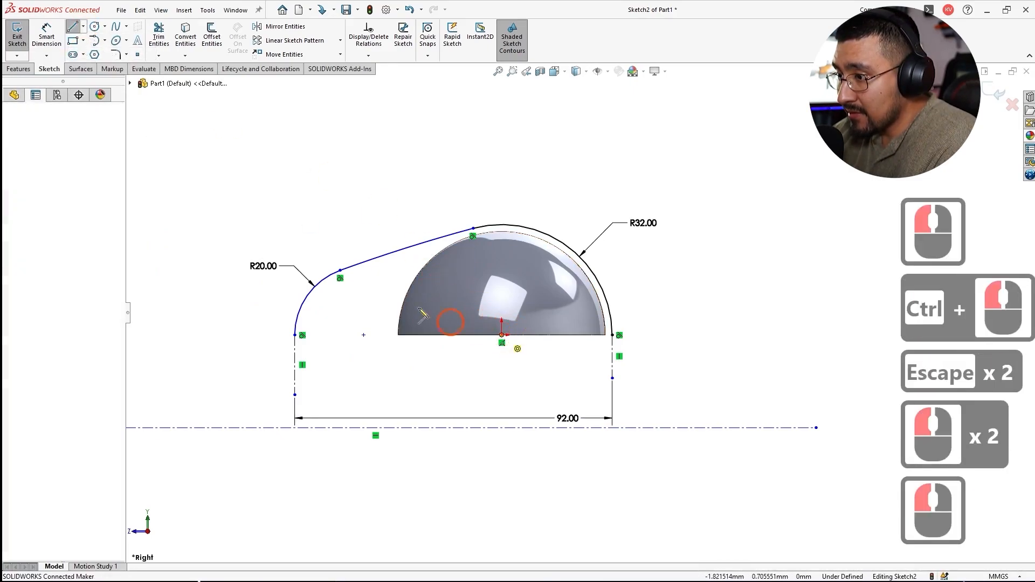
pyautogui.click(294, 335)
pyautogui.press('Escape')
pyautogui.press('Escape')
pyautogui.click(3, 229)
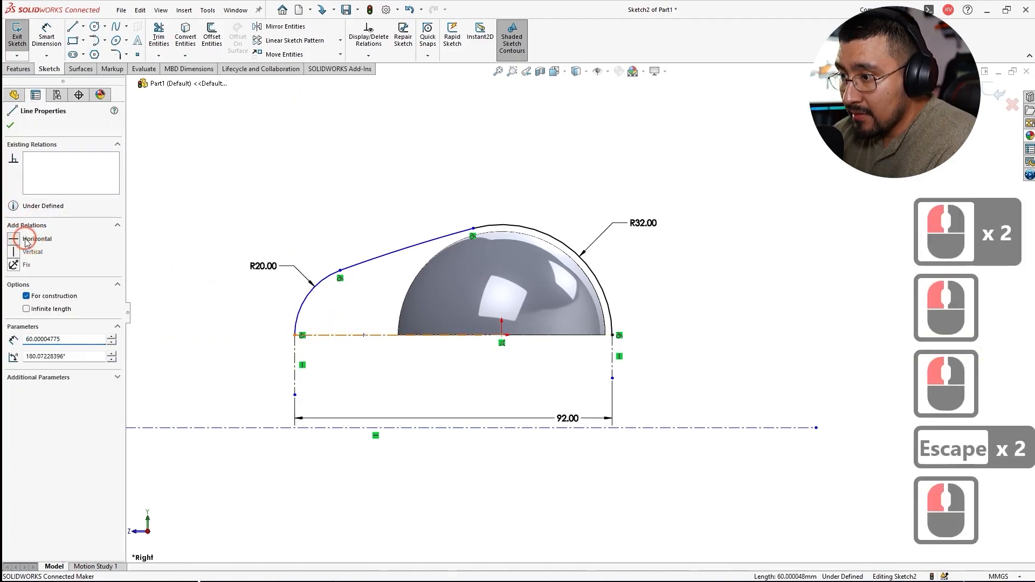
# Step: Adjust the junction of the R20 and middle arcs and check the profile against the Model Mania 2006 knob drawing in the browser
pyautogui.click(280, 268)
pyautogui.press('Escape')
pyautogui.press('Escape')
pyautogui.moveTo(343, 275); pyautogui.dragTo(328, 284)
pyautogui.hotkey('alt', 'Tab')
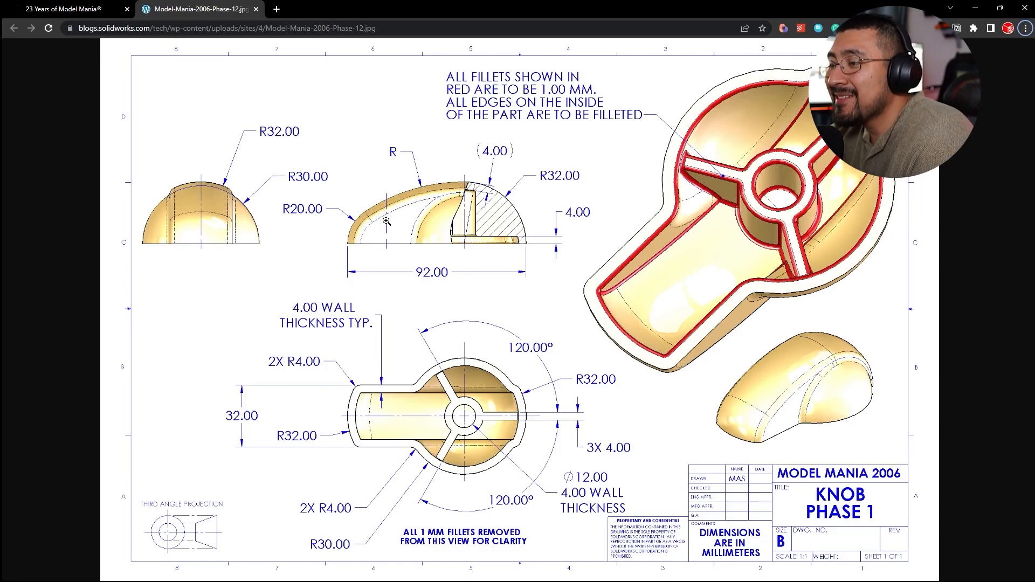
pyautogui.click(975, 8)
pyautogui.press('Escape')
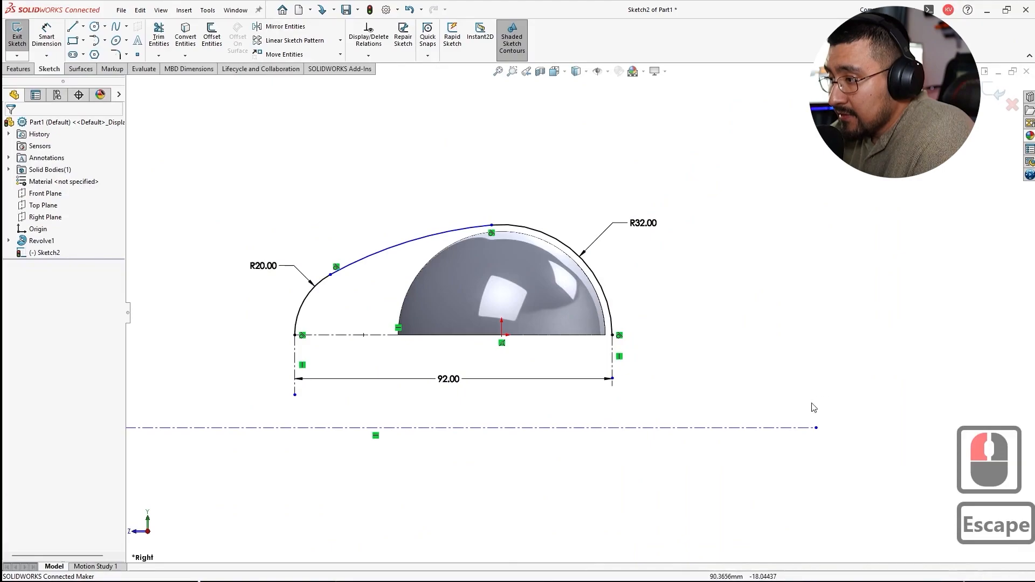
# Step: Snap the long horizontal centerline's end to the origin and close the profile with a solid line between the lower ends of the outer arcs
pyautogui.moveTo(817, 428); pyautogui.dragTo(503, 336)
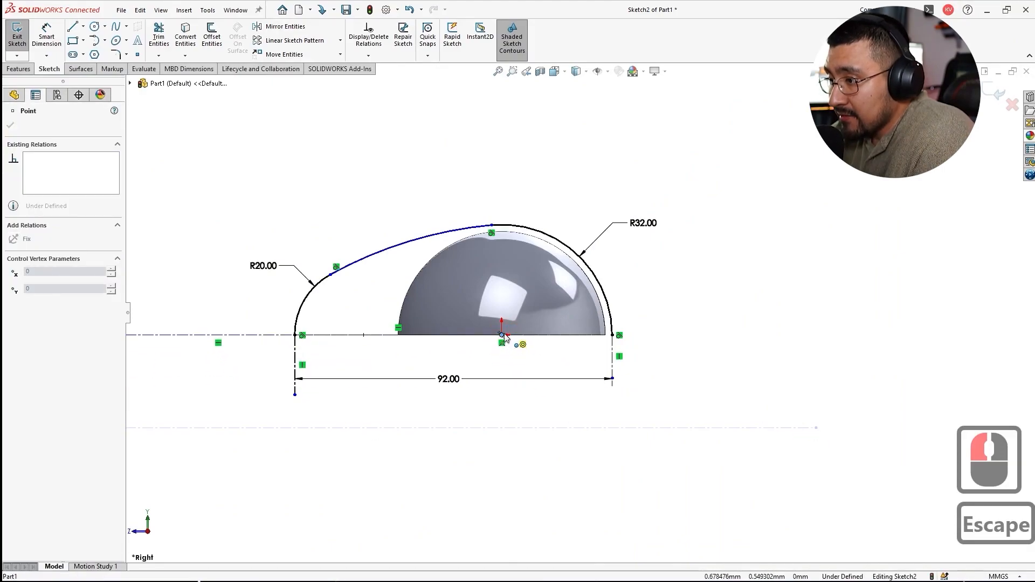
pyautogui.press('Escape')
pyautogui.click(73, 26)
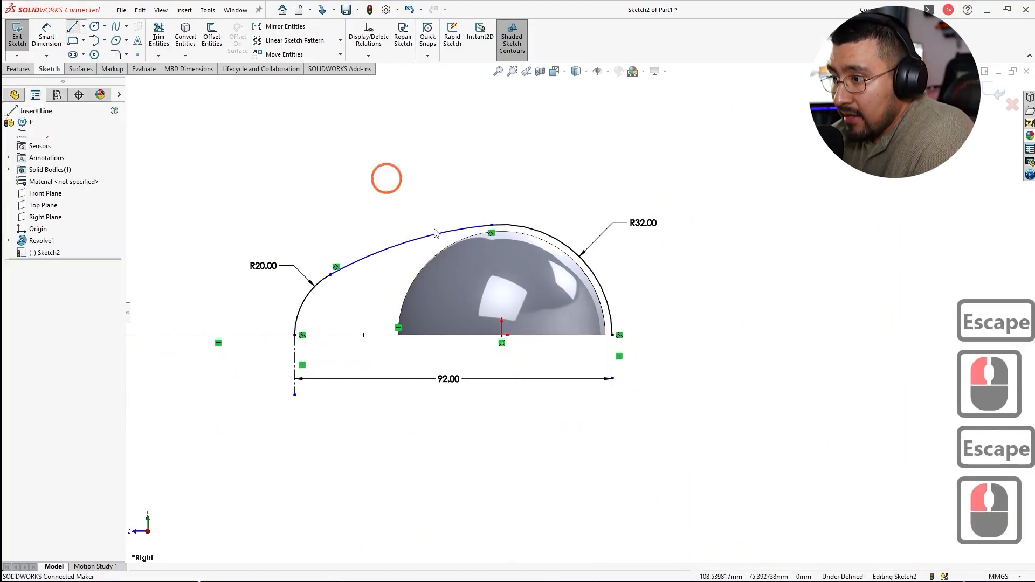
pyautogui.click(295, 335)
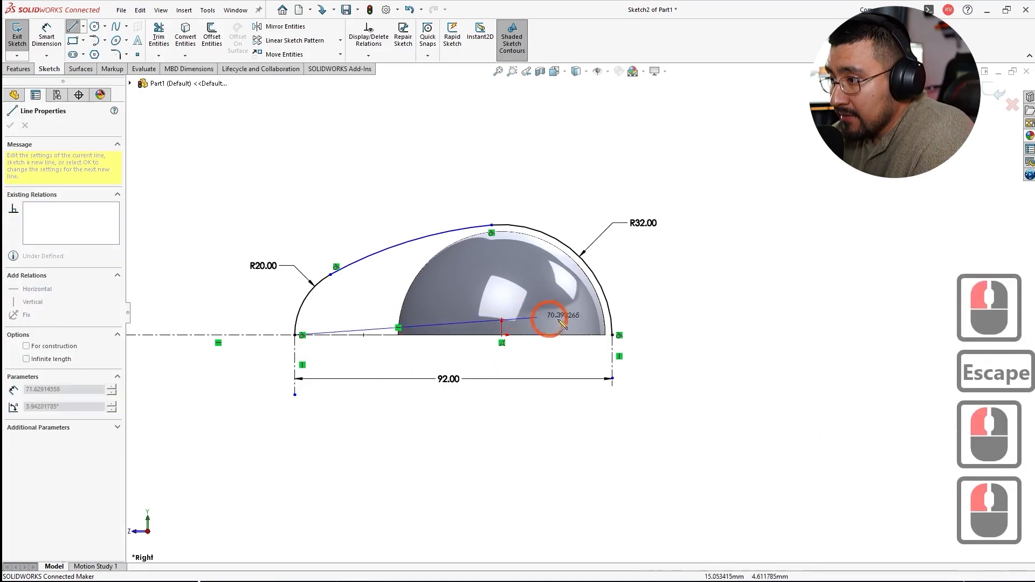
pyautogui.click(612, 335)
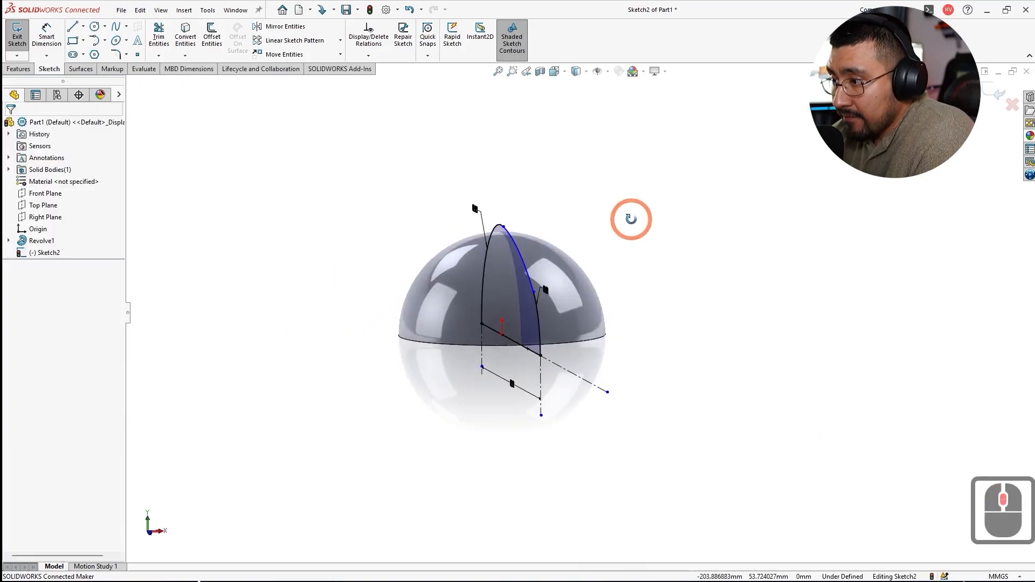
# Step: Check the knob drawing in the browser, start revolving the closed profile about the long horizontal centerline, and set the direction to Mid Plane
pyautogui.moveTo(630, 219)
pyautogui.mouseDown(button='middle')
pyautogui.moveTo(529, 247)
pyautogui.moveTo(420, 246)
pyautogui.mouseUp(button='middle')
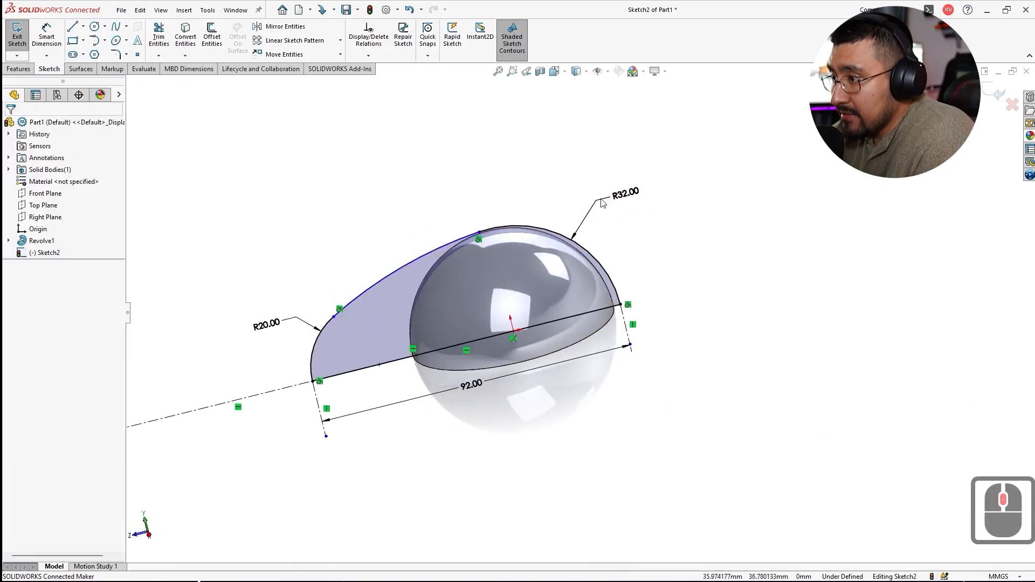
pyautogui.hotkey('alt', 'Tab')
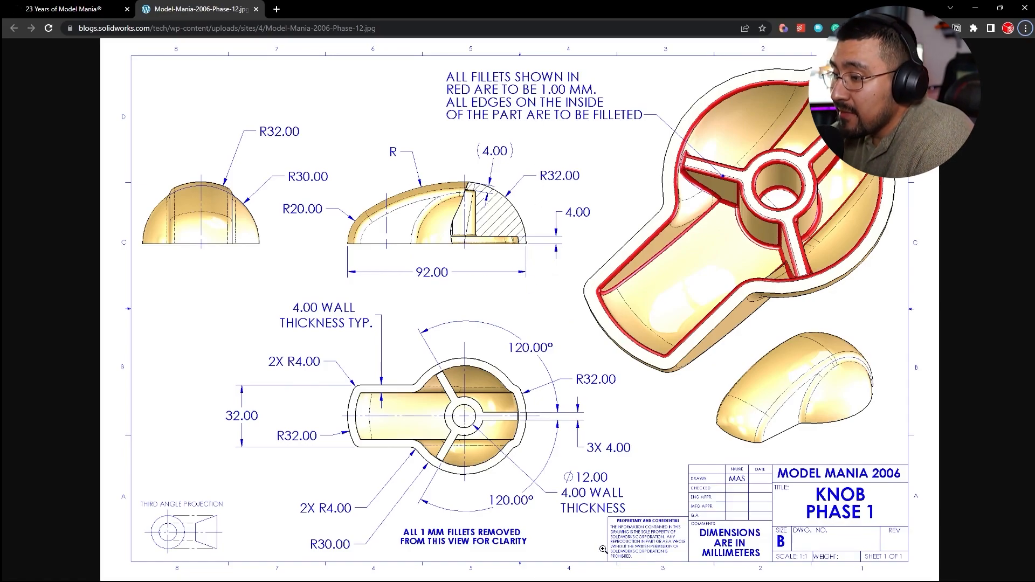
pyautogui.hotkey('alt', 'Tab')
pyautogui.click(54, 37)
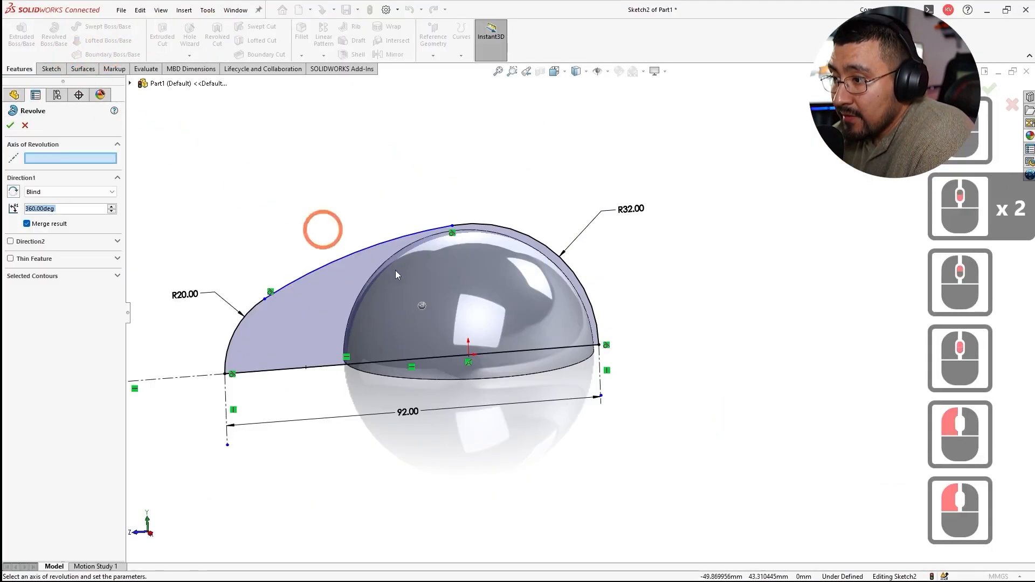
pyautogui.click(164, 377)
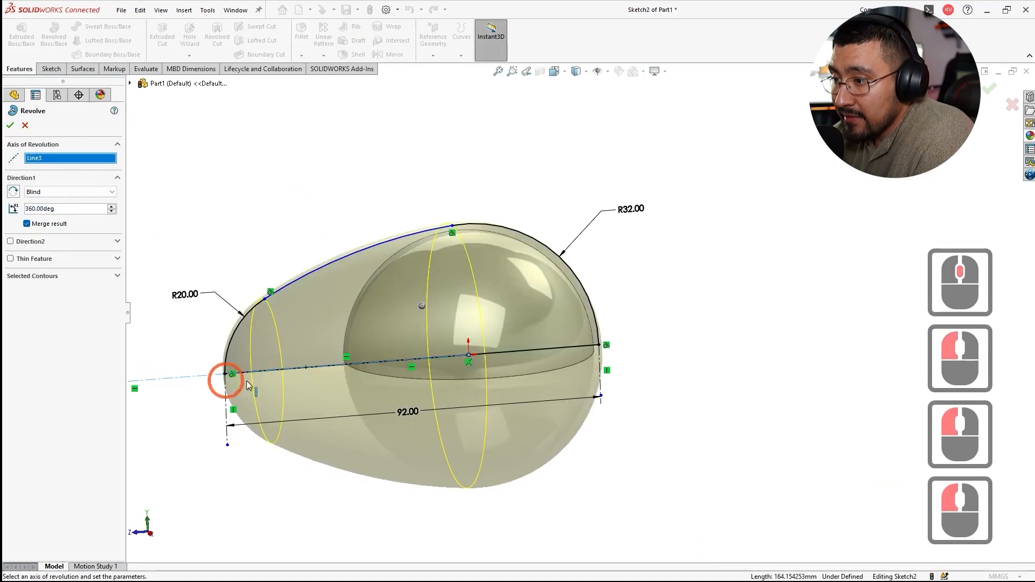
pyautogui.moveTo(399, 316); pyautogui.dragTo(494, 316, button='middle')
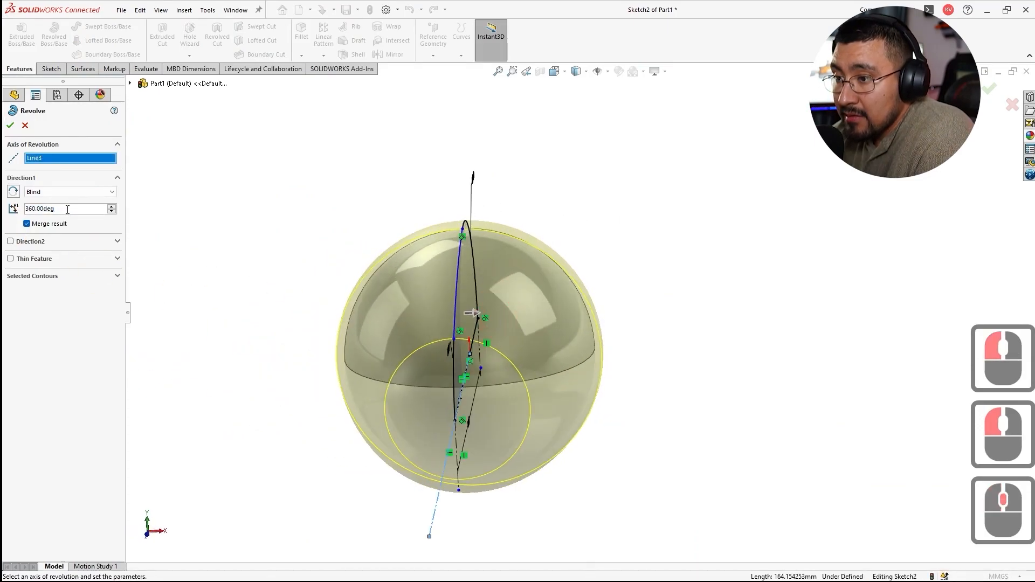
pyautogui.click(49, 192)
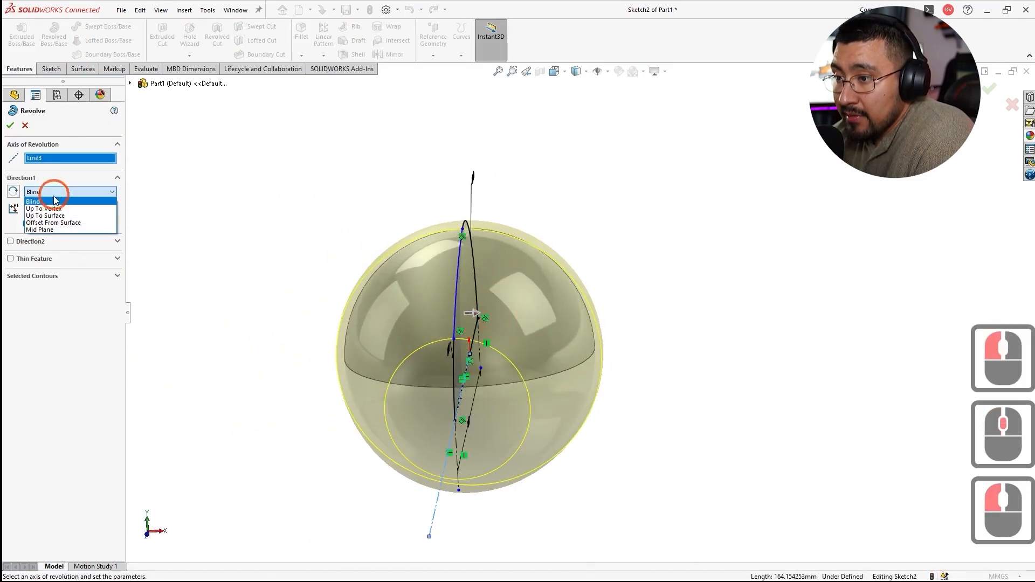
pyautogui.click(43, 226)
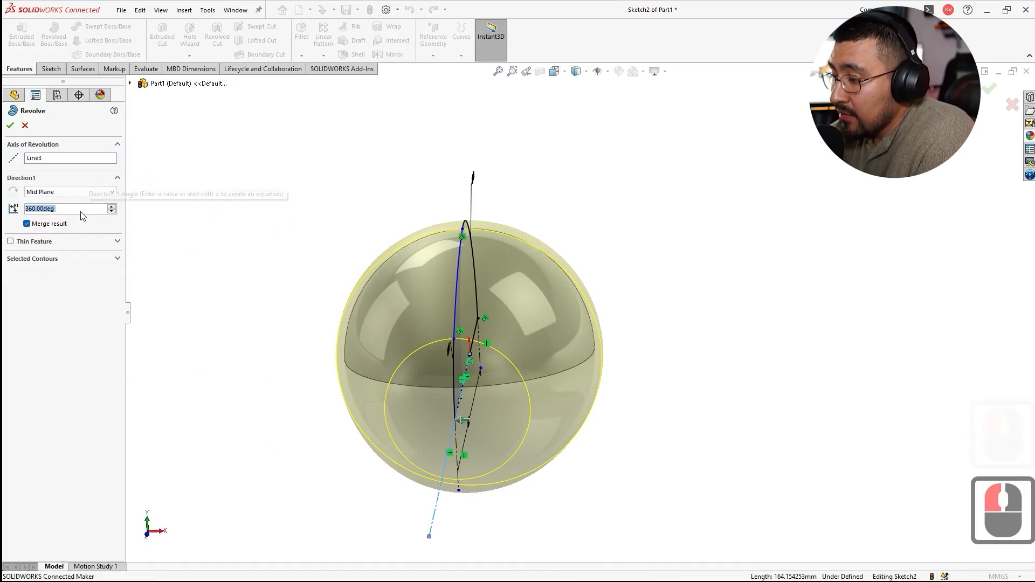
# Step: Set the revolve angle to 180 degrees, turn off merging with the dome, and accept the revolve as a separate body
pyautogui.write('18-')
pyautogui.press('BackSpace')
pyautogui.write('0')
pyautogui.press('Return')
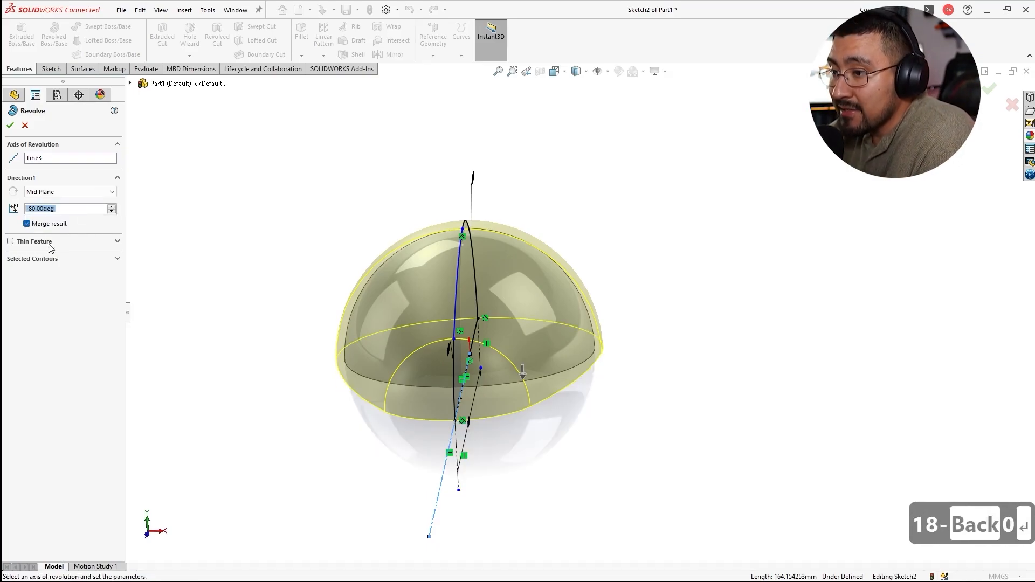
pyautogui.click(47, 225)
pyautogui.moveTo(597, 321); pyautogui.dragTo(587, 372, button='middle')
pyautogui.click(8, 122)
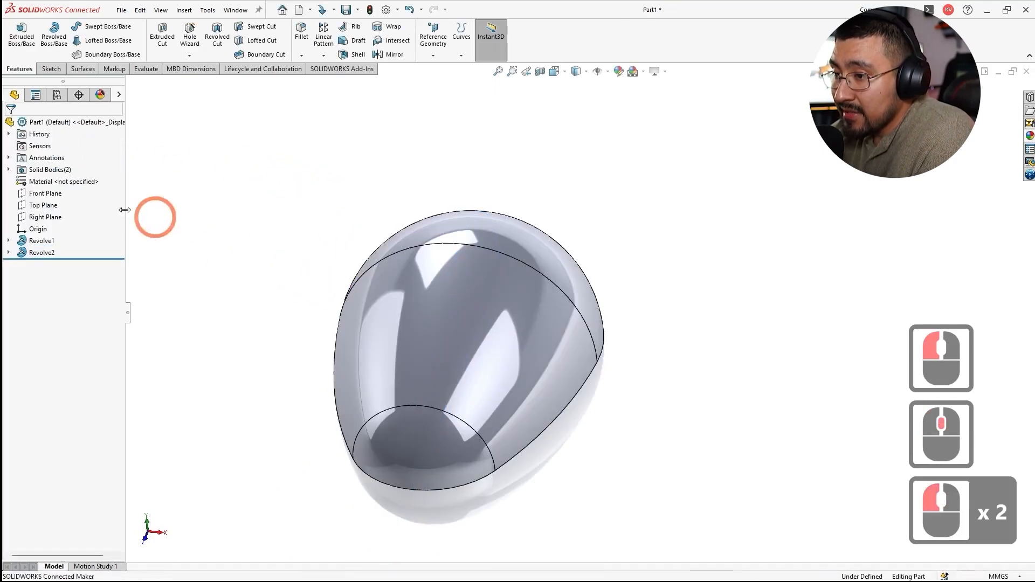
# Step: Start a sketch on the Top Plane and draw a corner rectangle overlapping one long side of the revolved body
pyautogui.click(45, 207)
pyautogui.click(57, 195)
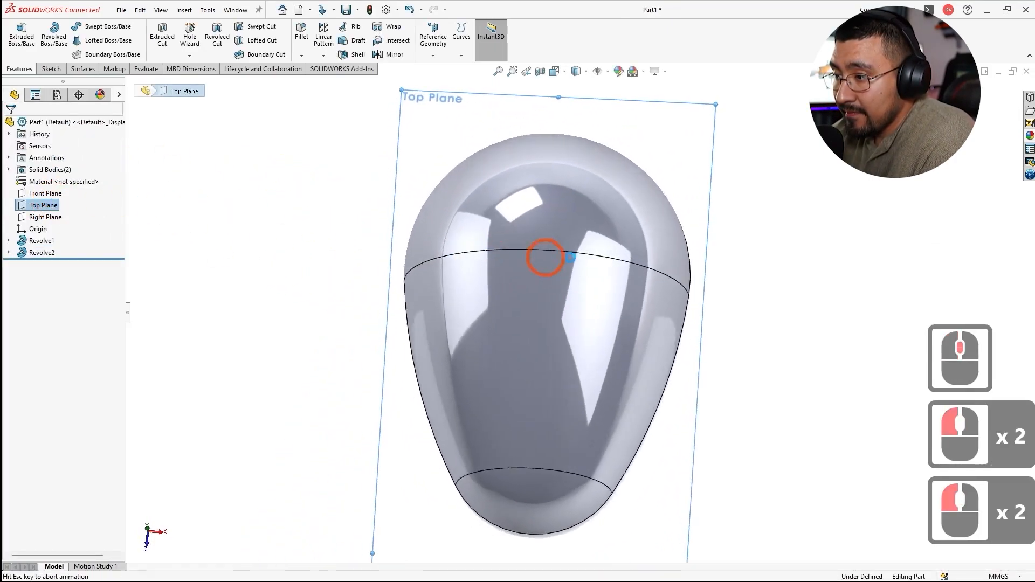
pyautogui.press('Escape')
pyautogui.click(75, 41)
pyautogui.scroll(3, 681, 275)
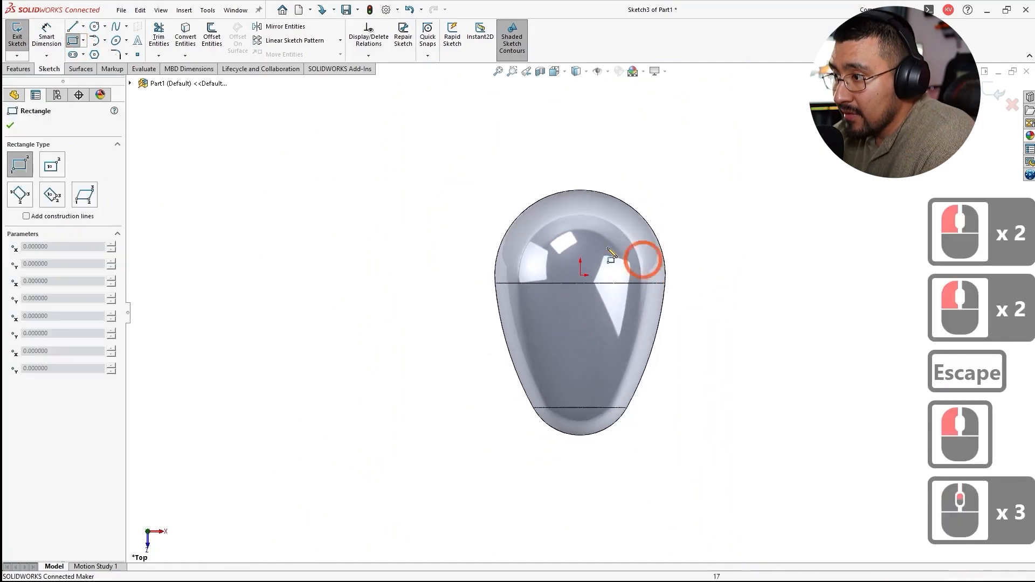
pyautogui.click(556, 158)
pyautogui.click(406, 485)
pyautogui.press('Escape')
pyautogui.press('Escape')
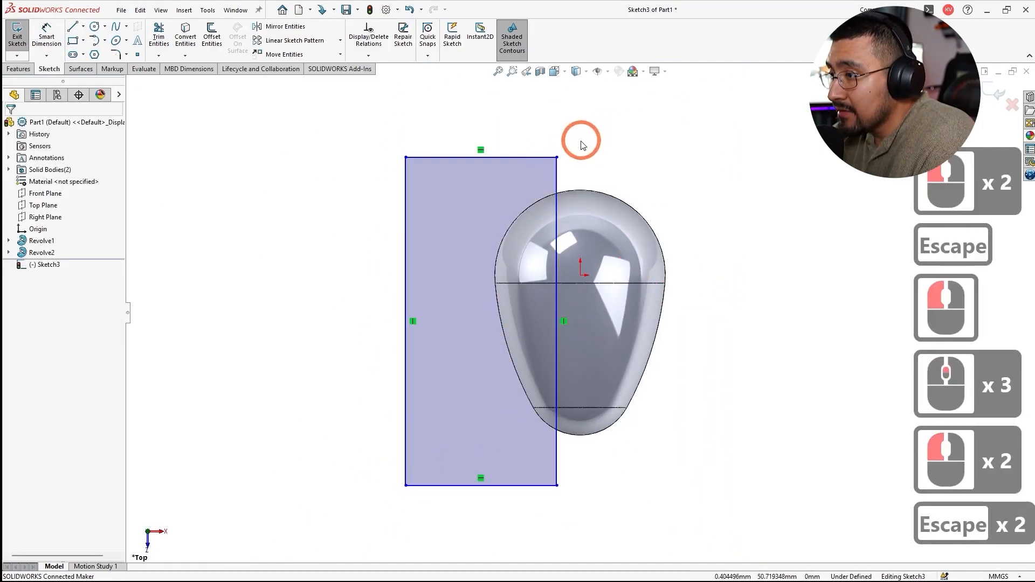
# Step: Snap both inner corners of the rectangle onto the outline of the revolved body
pyautogui.moveTo(558, 158); pyautogui.dragTo(545, 198)
pyautogui.press('Escape')
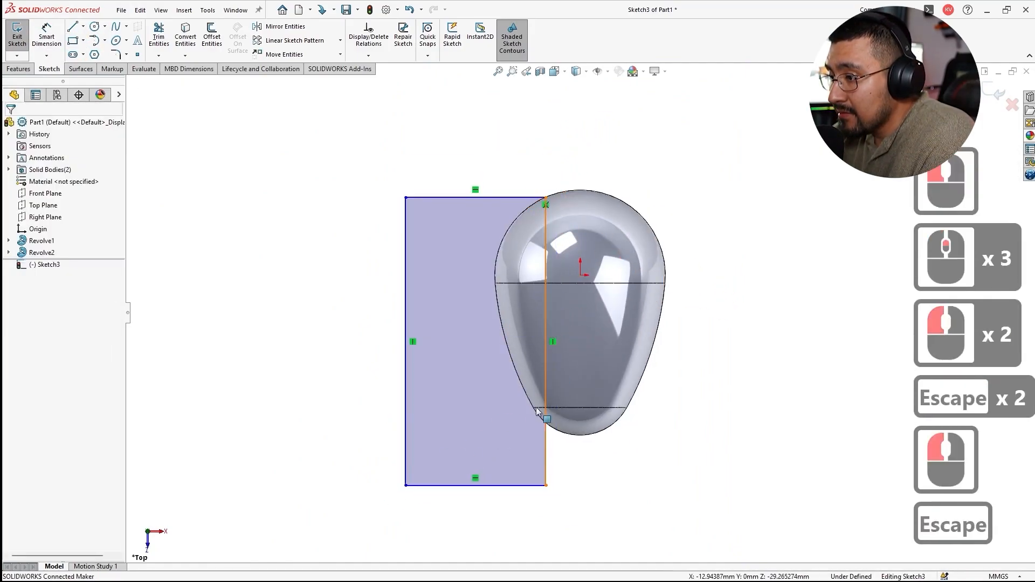
pyautogui.moveTo(546, 486); pyautogui.dragTo(553, 428)
pyautogui.press('Escape')
pyautogui.press('Escape')
# Step: Draw a vertical centerline about 77 mm long from the origin past the narrow end of the body
pyautogui.click(83, 28)
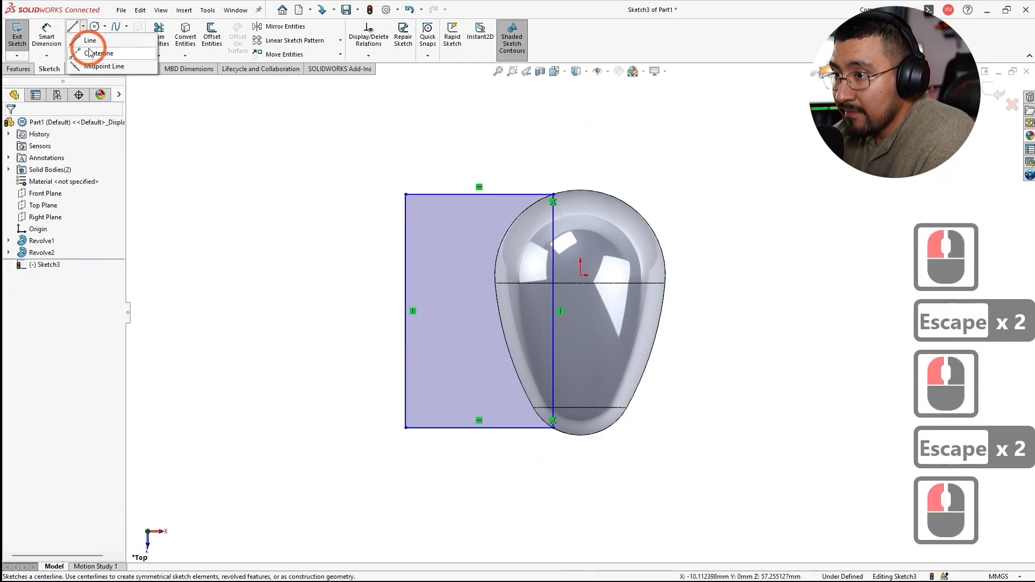
pyautogui.click(96, 52)
pyautogui.click(580, 275)
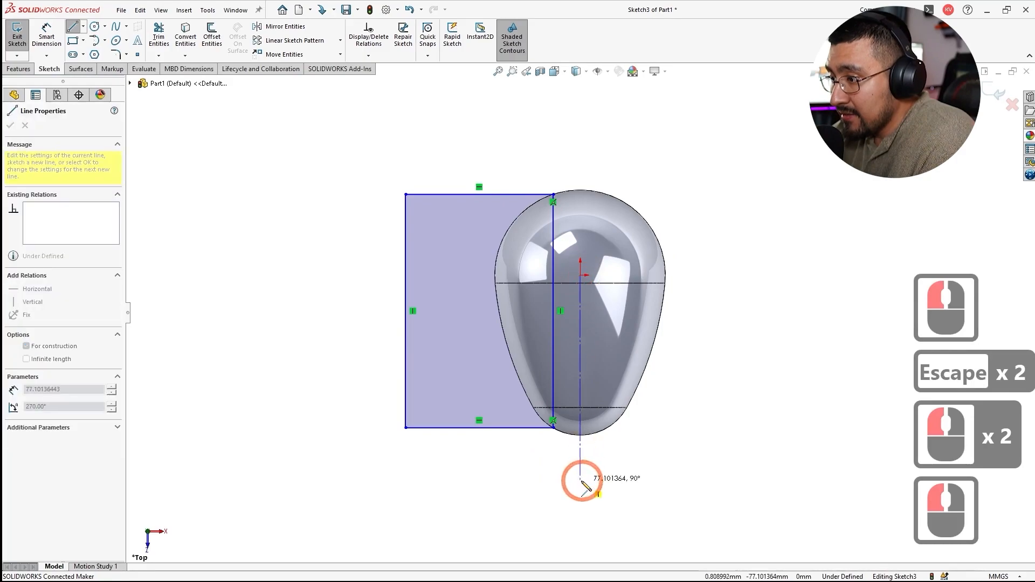
pyautogui.click(580, 480)
pyautogui.press('Escape')
pyautogui.press('Escape')
# Step: Mirror all four lines of the rectangle about the vertical centerline, keeping the originals
pyautogui.rightClick(451, 197)
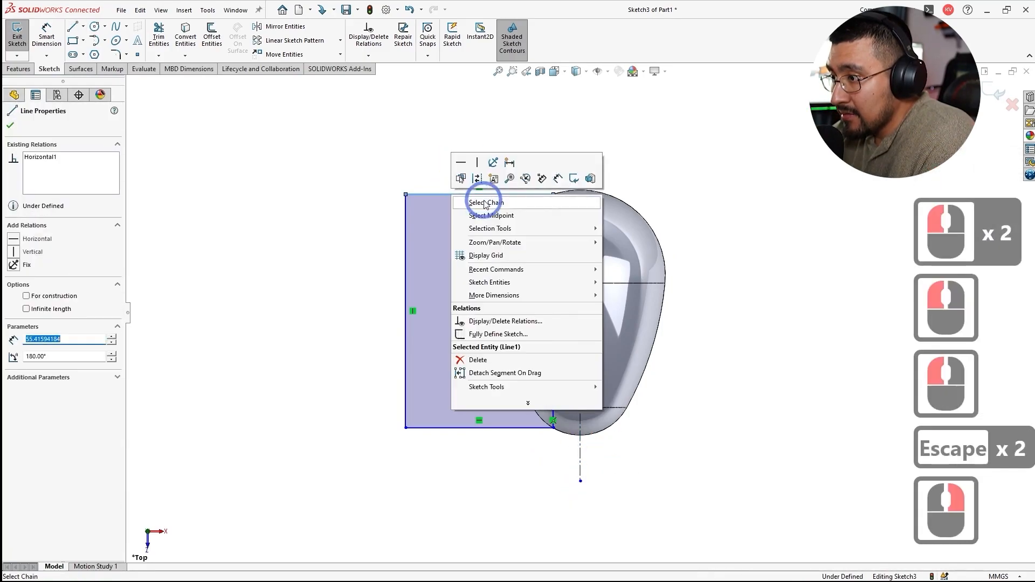
pyautogui.click(480, 203)
pyautogui.click(265, 27)
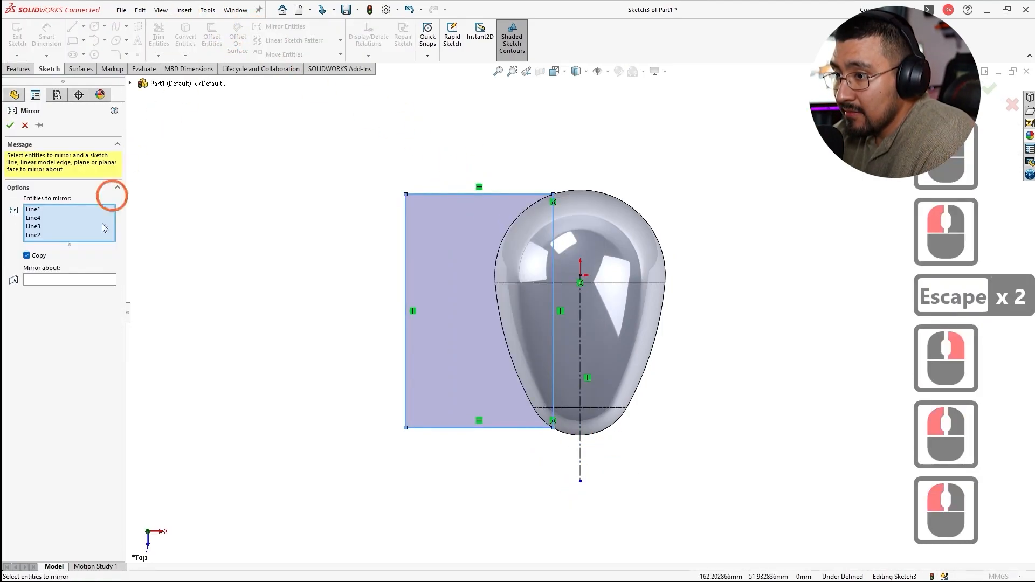
pyautogui.click(79, 279)
pyautogui.click(134, 279)
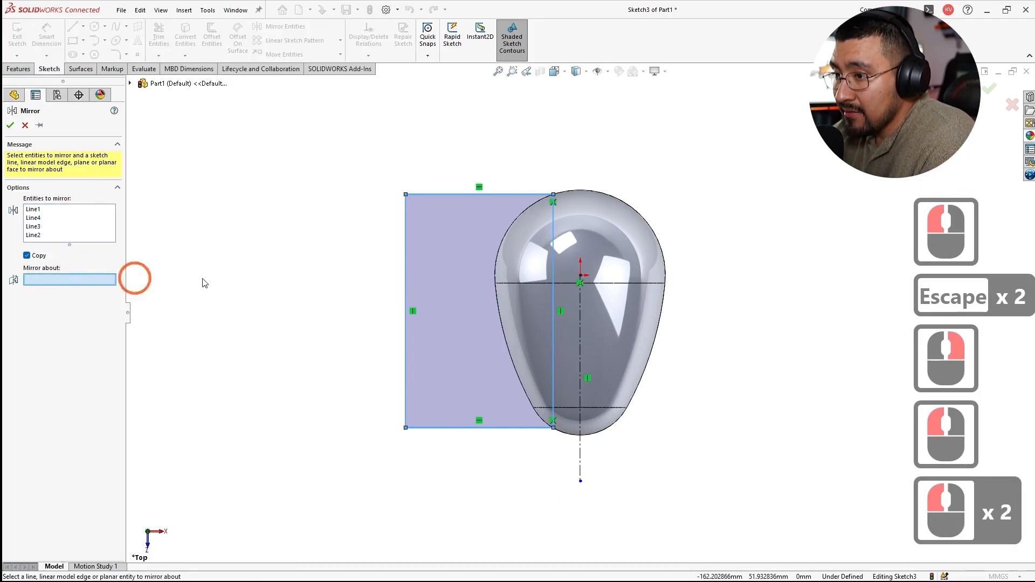
pyautogui.click(580, 381)
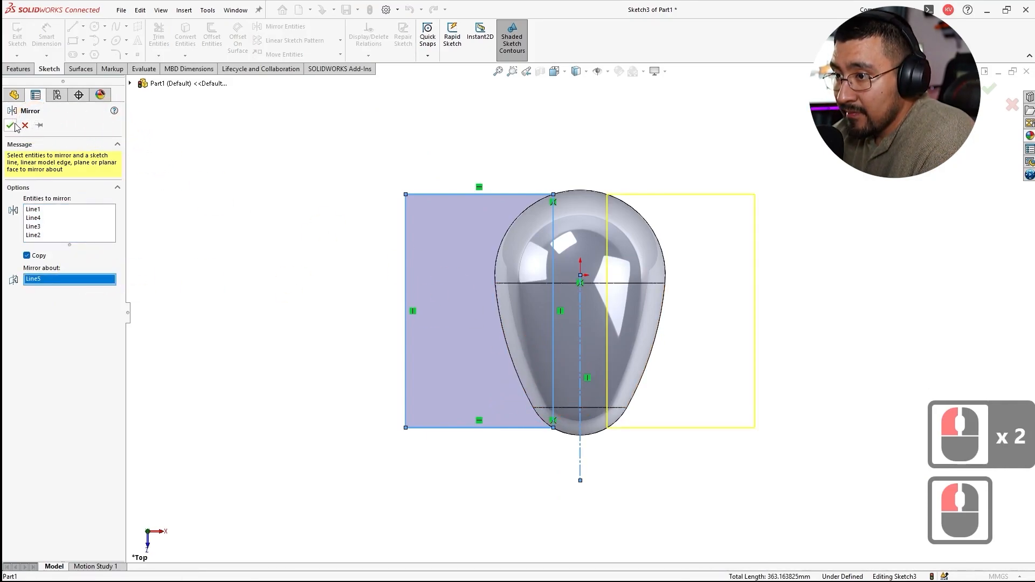
pyautogui.click(14, 127)
# Step: Check the knob drawing and dimension the gap between the inner edges of the two rectangles to 32 mm
pyautogui.hotkey('alt', 'Tab')
pyautogui.click(609, 358)
pyautogui.click(553, 393)
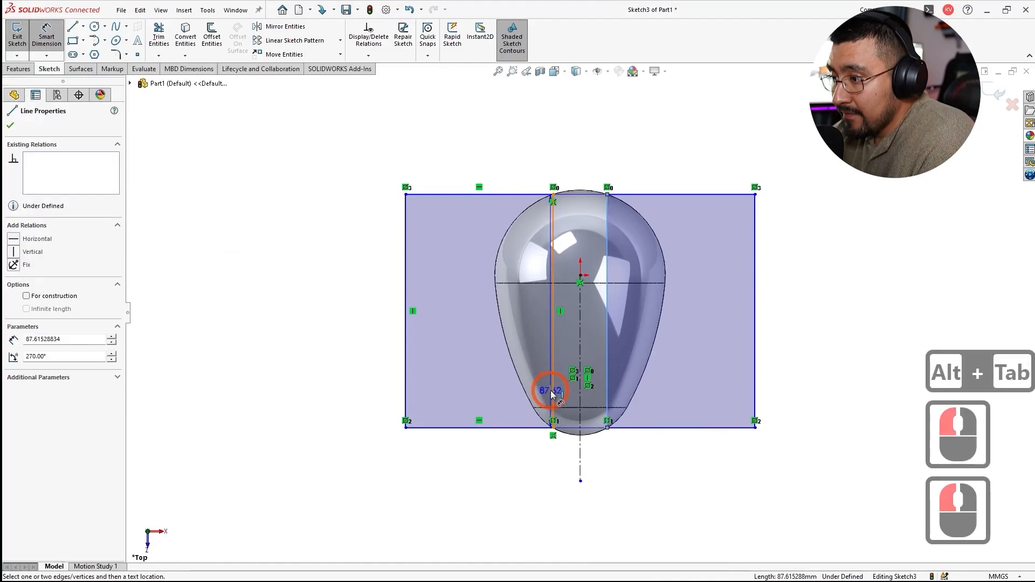
pyautogui.click(570, 516)
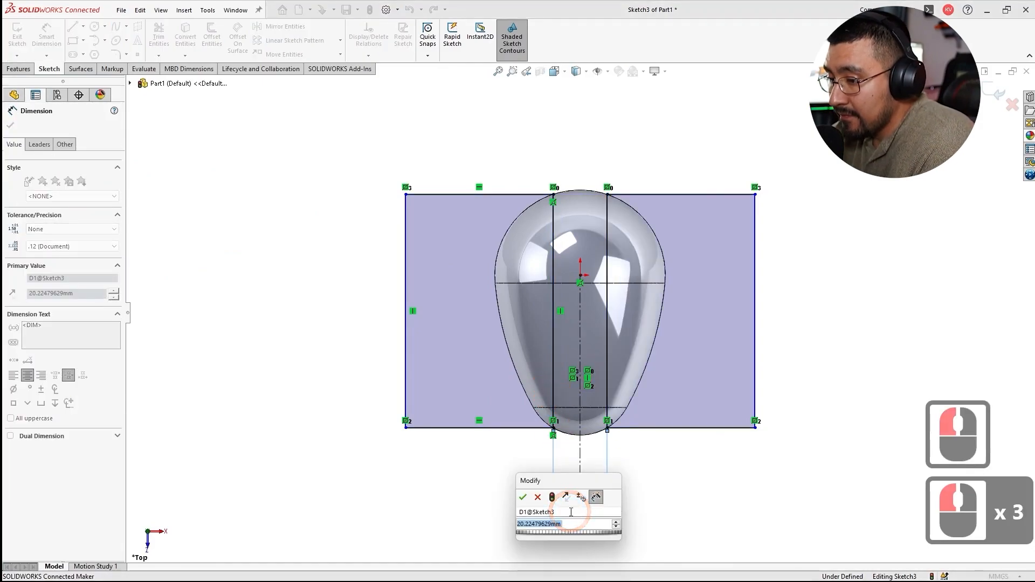
pyautogui.write('32')
pyautogui.press('Return')
pyautogui.press('Escape')
pyautogui.press('Escape')
pyautogui.scroll(2, 652, 318)
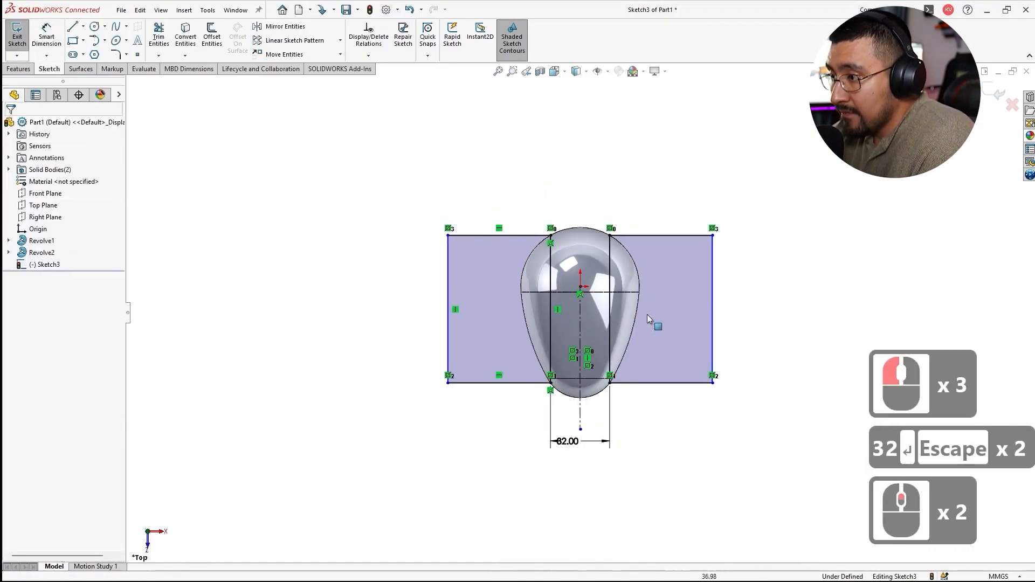
# Step: Cut both rectangles with Through All - Both and a reversed direction, limiting the feature scope to the second revolved body
pyautogui.scroll(-3, 530, 247)
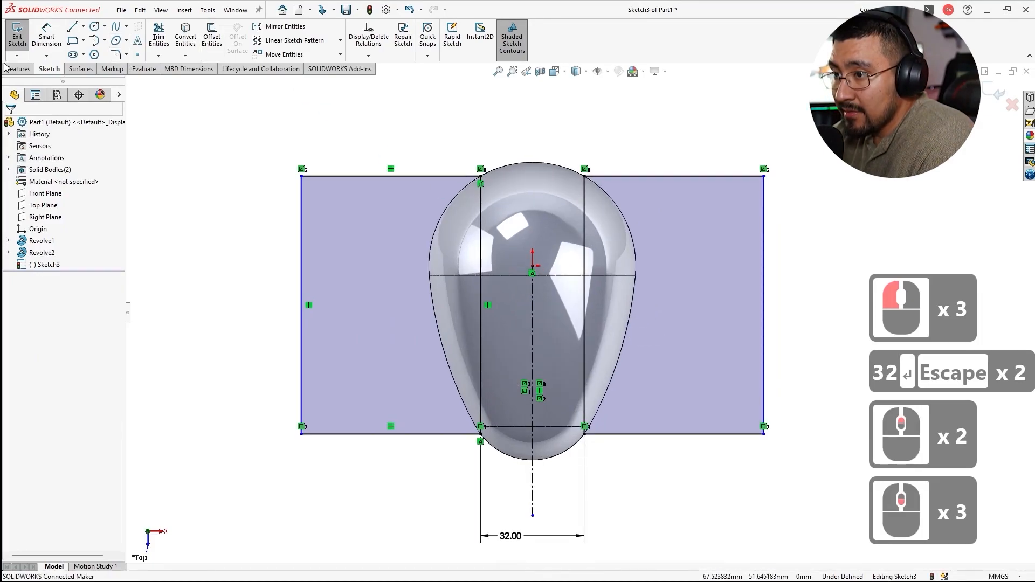
pyautogui.click(6, 67)
pyautogui.click(151, 42)
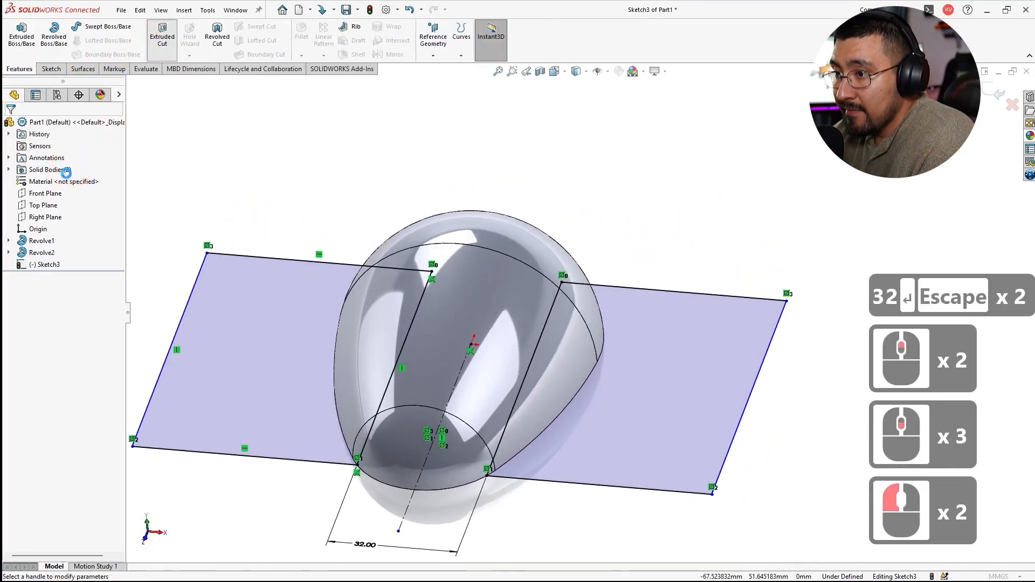
pyautogui.click(63, 190)
pyautogui.click(66, 214)
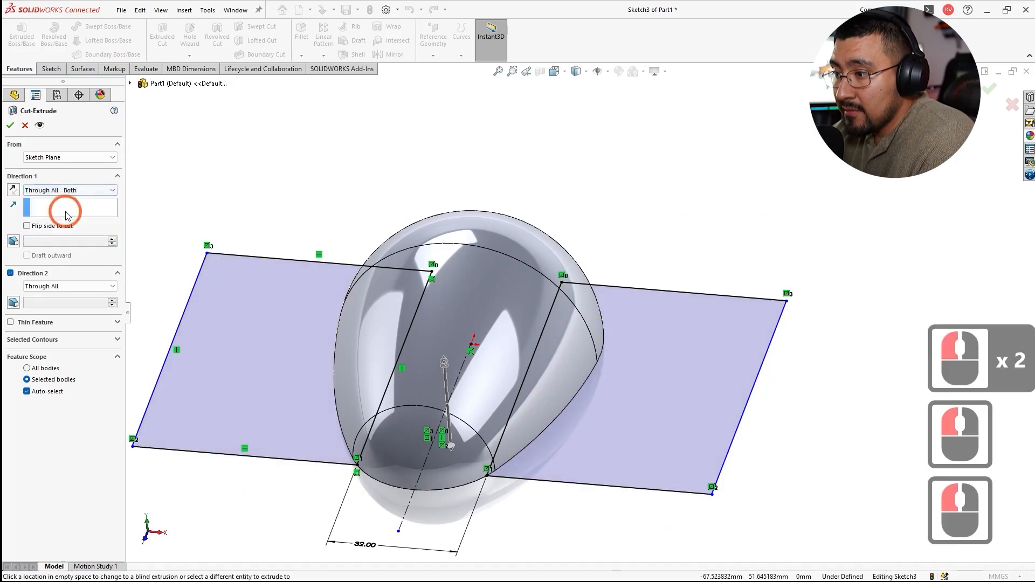
pyautogui.click(14, 188)
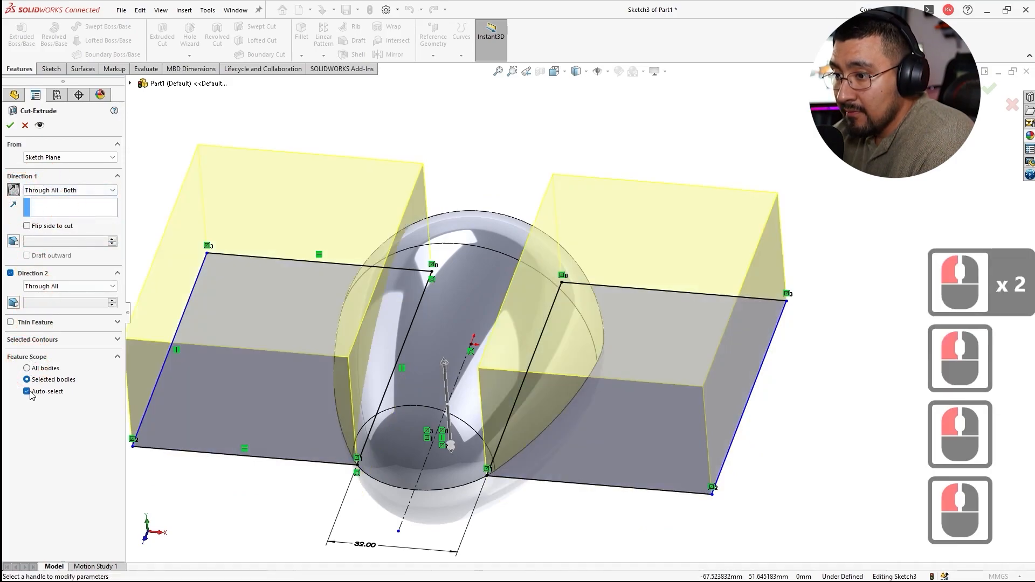
pyautogui.click(26, 391)
pyautogui.click(452, 334)
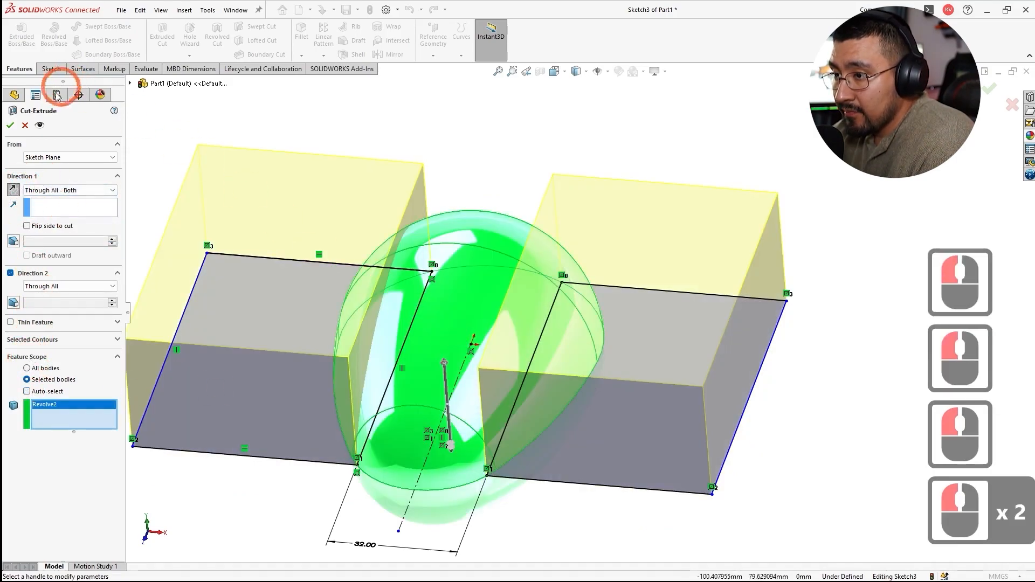
pyautogui.click(10, 125)
# Step: Combine the solid bodies into one and delete the extruded cut while keeping its sketch
pyautogui.click(508, 135)
pyautogui.scroll(1, 439, 336)
pyautogui.click(310, 381)
pyautogui.press('Delete')
pyautogui.click(636, 225)
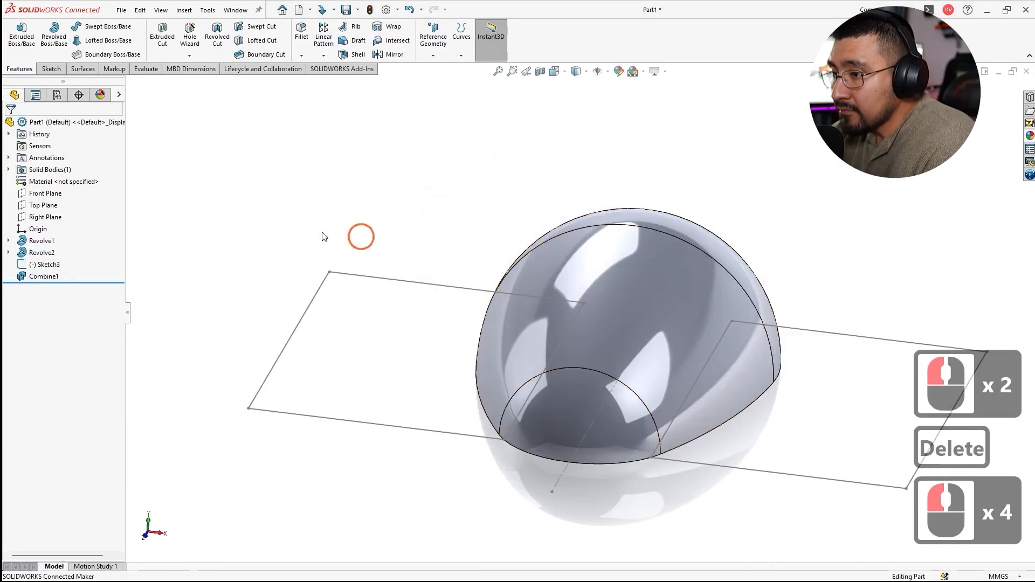
# Step: Roll the feature history back to directly after the rectangle sketch, before the Combine feature
pyautogui.click(44, 265)
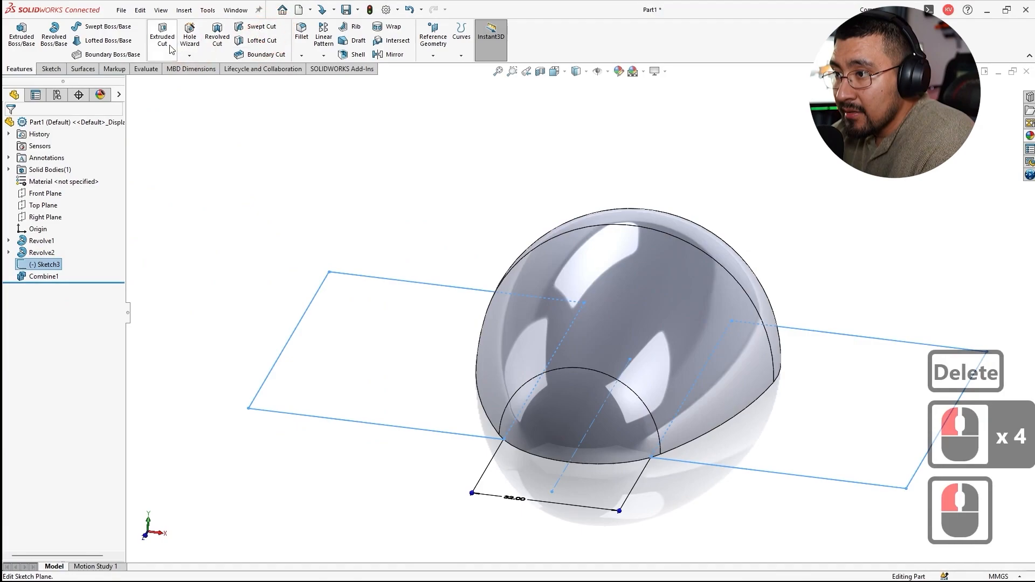
pyautogui.press('Escape')
pyautogui.click(304, 290)
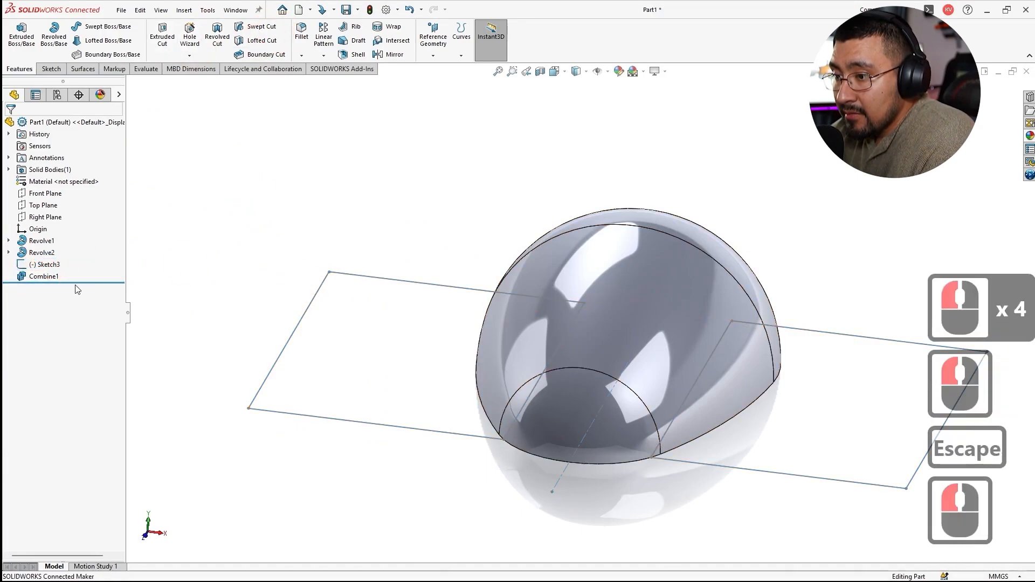
pyautogui.moveTo(79, 284); pyautogui.dragTo(79, 270)
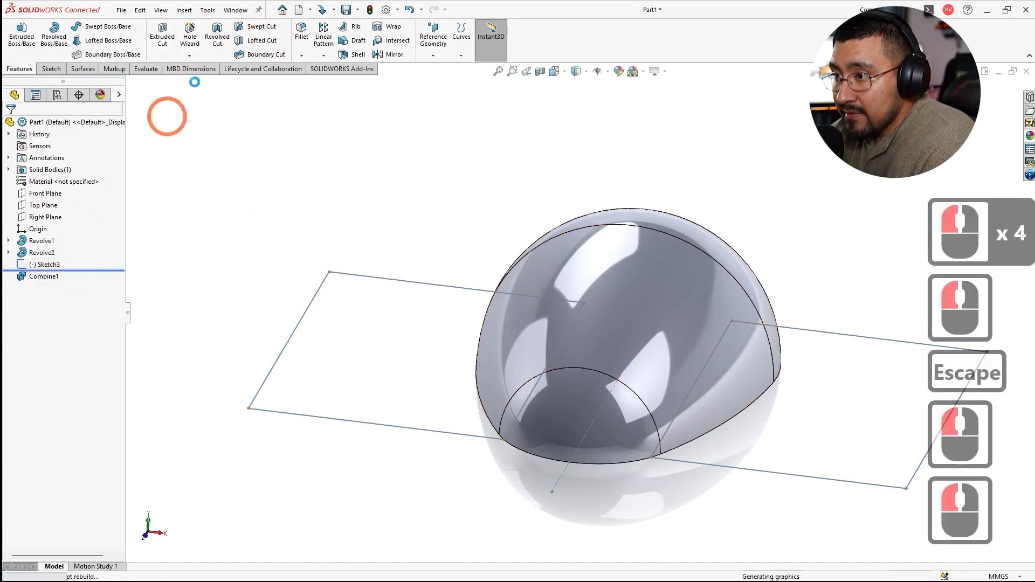
# Step: Cut the rectangle sketch with Through All - Both and a reversed direction, limiting the feature scope to the second revolved body
pyautogui.click(43, 265)
pyautogui.click(159, 40)
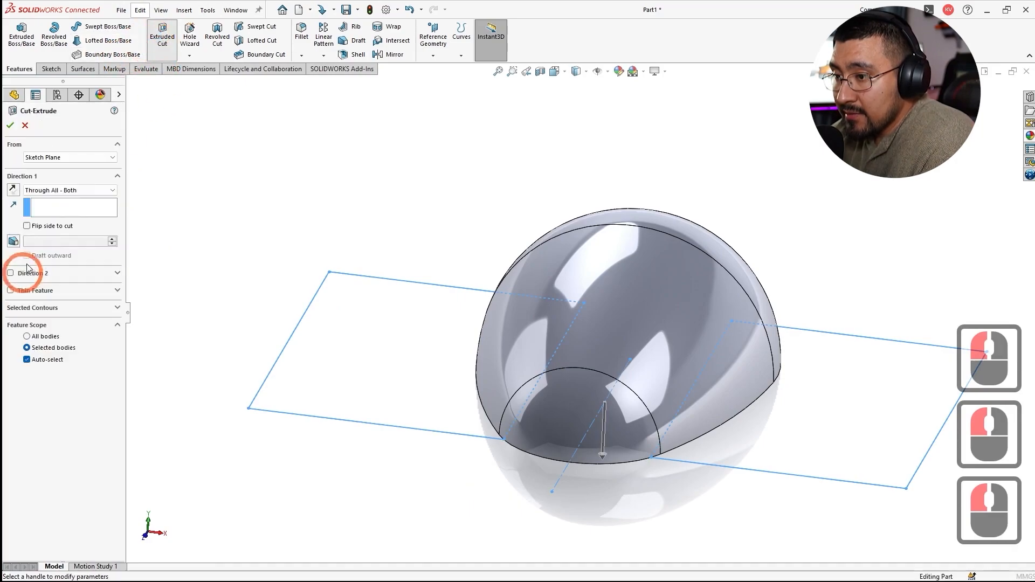
pyautogui.click(27, 360)
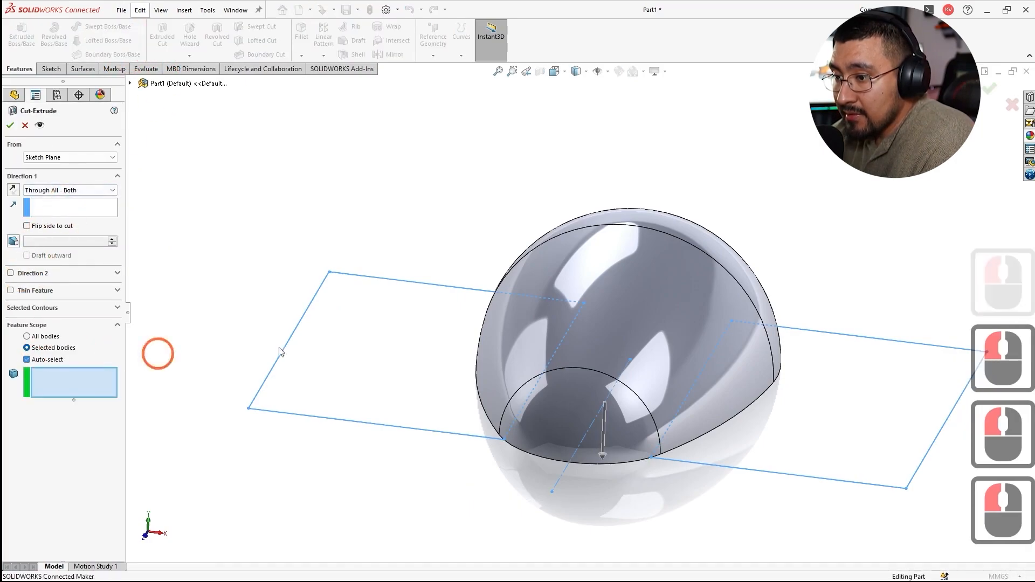
pyautogui.click(555, 318)
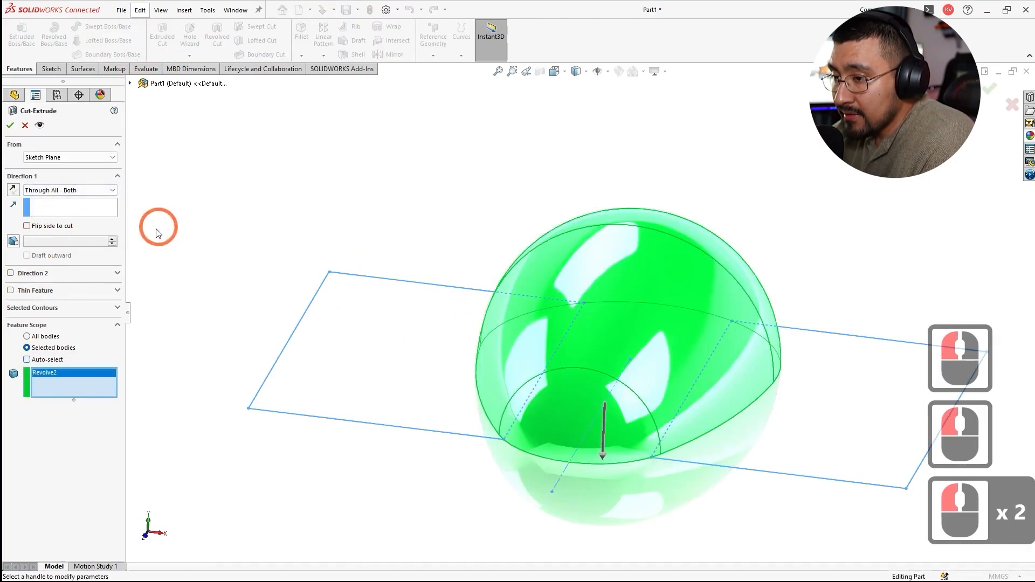
pyautogui.click(13, 189)
pyautogui.moveTo(817, 243); pyautogui.dragTo(795, 261, button='middle')
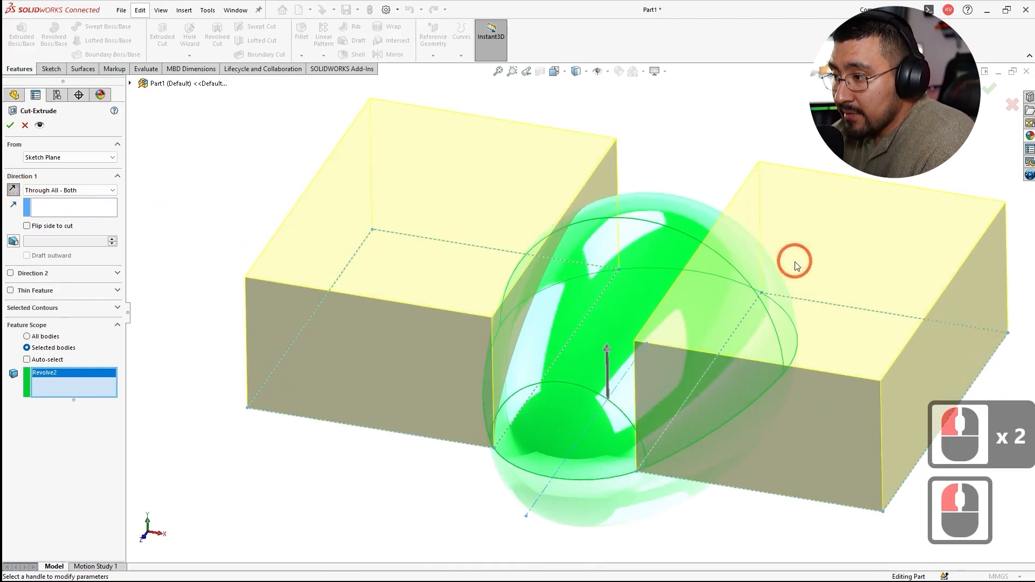
pyautogui.click(10, 124)
pyautogui.press('Escape')
# Step: Roll the feature history forward past the Combine feature
pyautogui.click(11, 269)
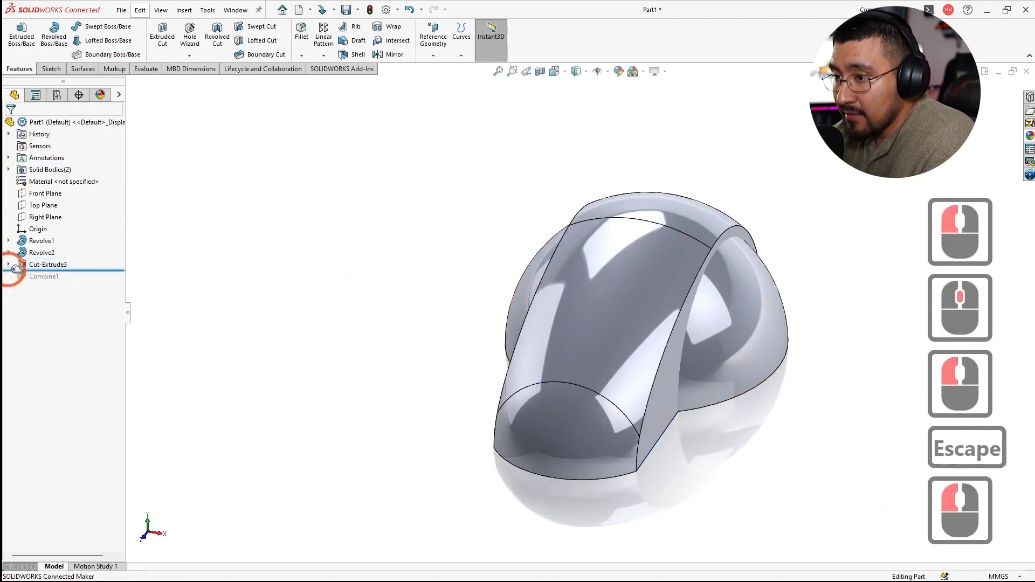
pyautogui.moveTo(80, 271); pyautogui.dragTo(80, 282)
pyautogui.click(362, 305)
# Step: Fillet the two arc edges where the dome meets the flat sides of the trimmed body with a 4 mm radius
pyautogui.scroll(2, 547, 318)
pyautogui.scroll(-2, 702, 348)
pyautogui.click(302, 33)
pyautogui.write('4')
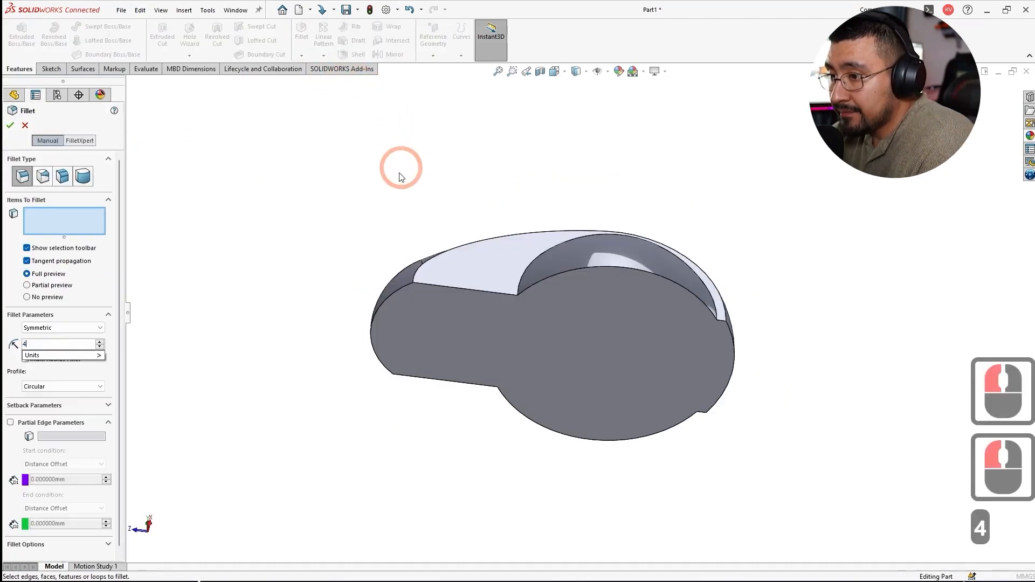
pyautogui.click(397, 238)
pyautogui.moveTo(398, 238); pyautogui.dragTo(454, 322, button='middle')
pyautogui.click(585, 299)
pyautogui.click(504, 283)
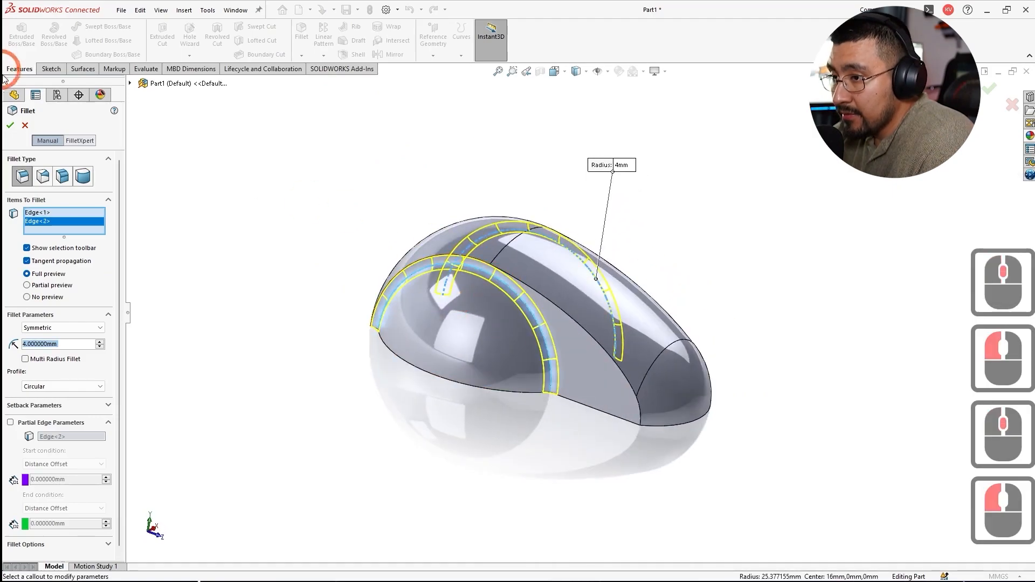
pyautogui.click(10, 125)
# Step: Fillet the upper edges along both flat sides of the handle body with a 4 mm radius
pyautogui.click(286, 95)
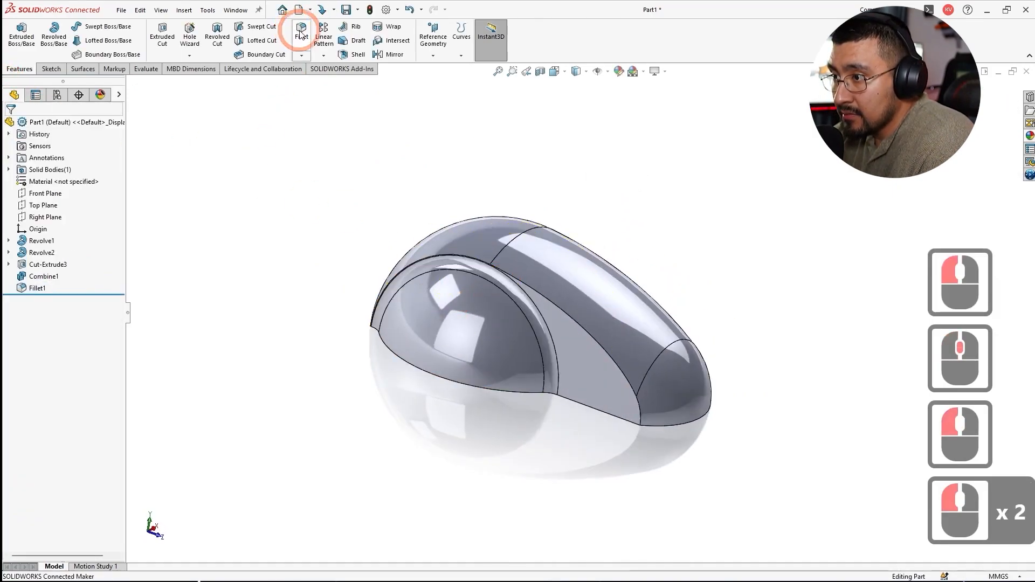
pyautogui.press('Return')
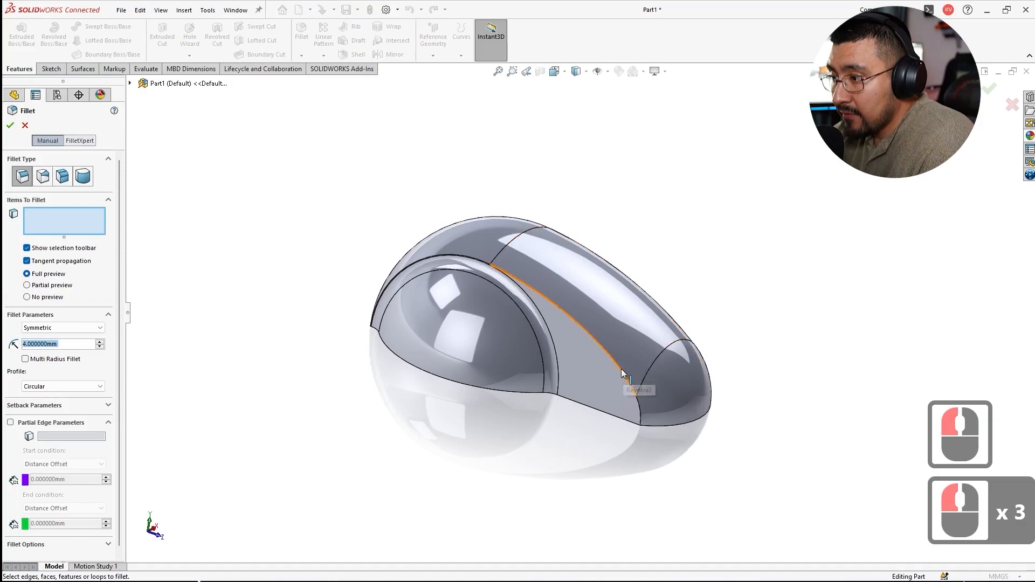
pyautogui.click(622, 369)
pyautogui.moveTo(575, 361); pyautogui.dragTo(608, 334, button='middle')
pyautogui.click(591, 324)
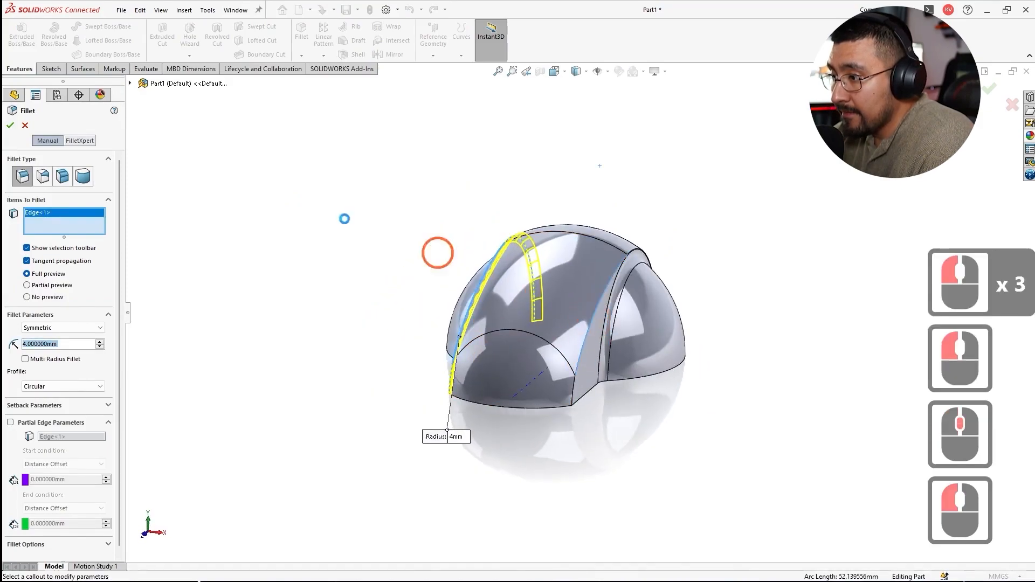
pyautogui.click(10, 125)
# Step: Shell the knob to a 4 mm wall thickness, removing the flat underside face
pyautogui.moveTo(419, 197); pyautogui.dragTo(605, 282, button='middle')
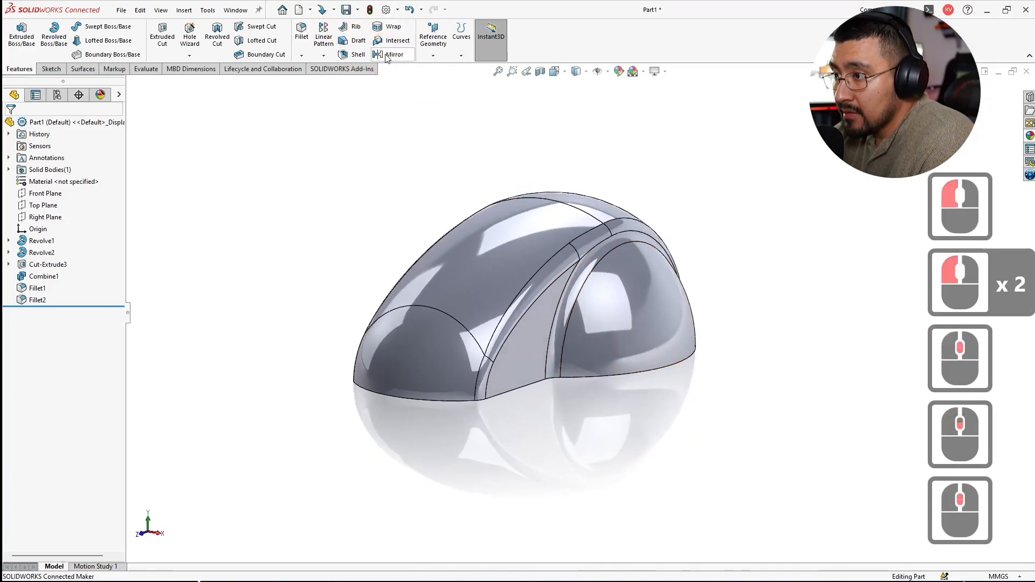
pyautogui.click(355, 54)
pyautogui.moveTo(429, 139); pyautogui.dragTo(525, 204, button='middle')
pyautogui.click(504, 372)
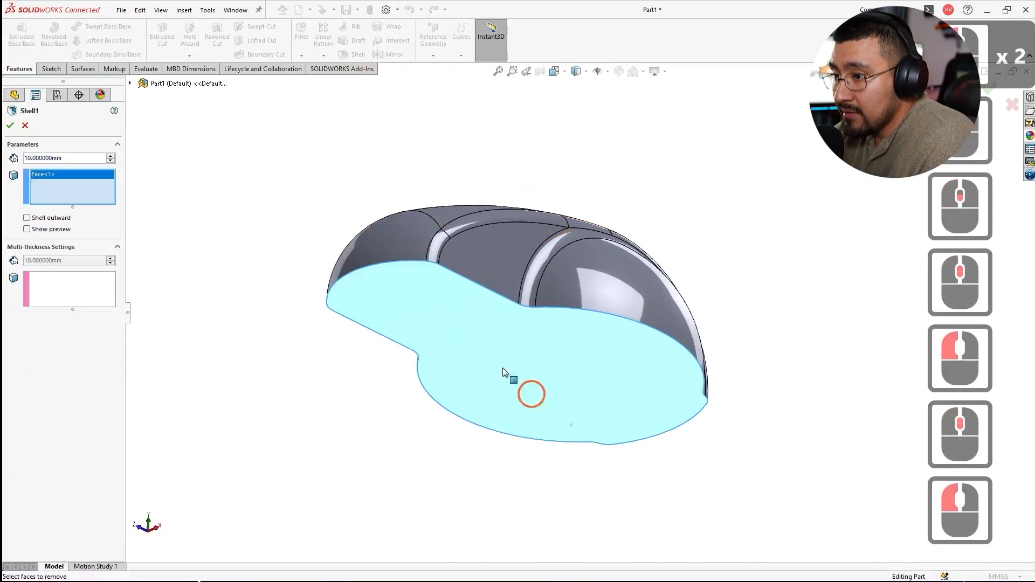
pyautogui.doubleClick(85, 158)
pyautogui.write('4')
pyautogui.press('Return')
pyautogui.press('Return')
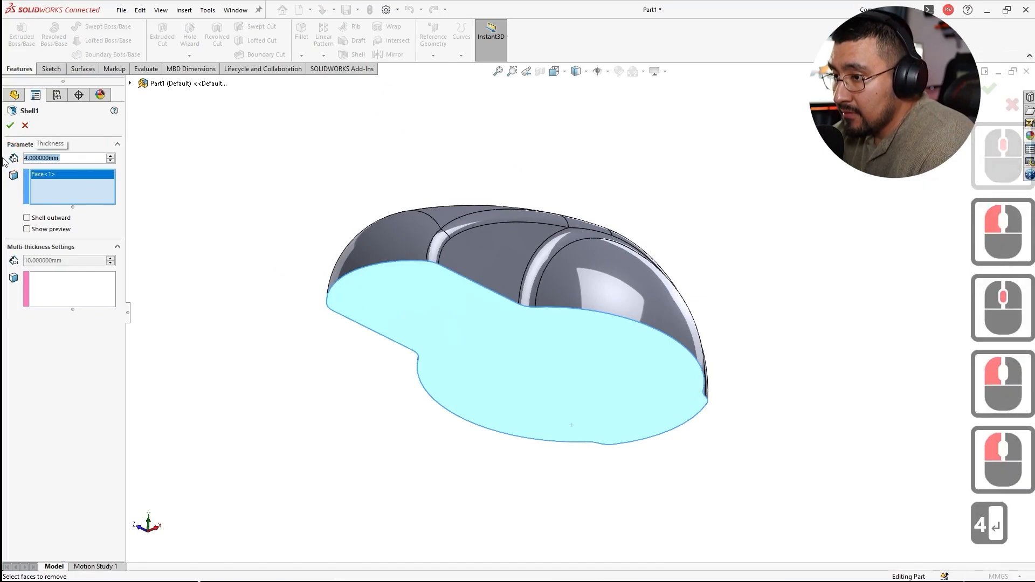
pyautogui.press('Escape')
# Step: Sketch a circle about 18 mm in diameter centred on the origin, on the flat rim face of the shelled underside
pyautogui.moveTo(514, 410); pyautogui.dragTo(602, 174, button='middle')
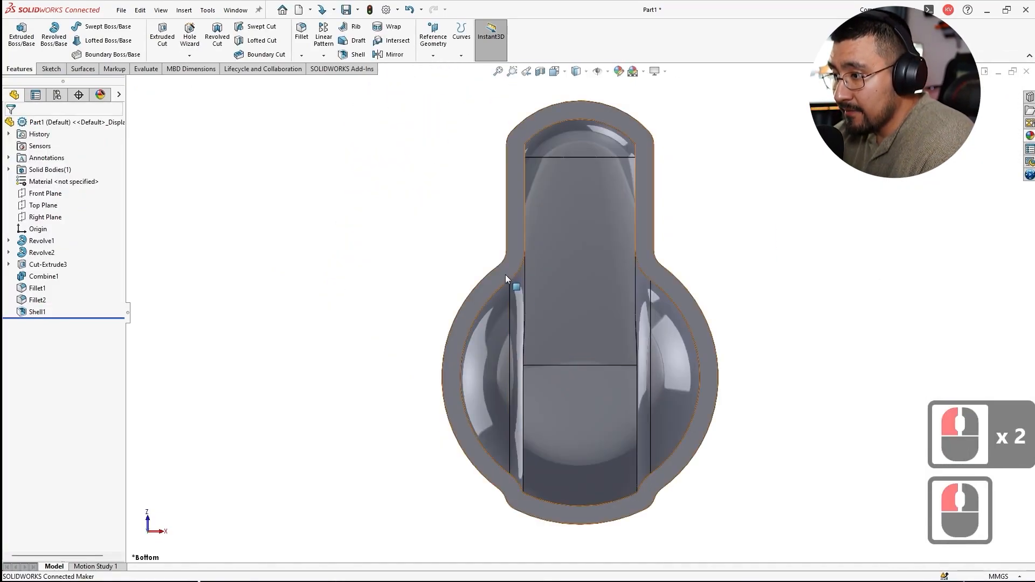
pyautogui.click(504, 270)
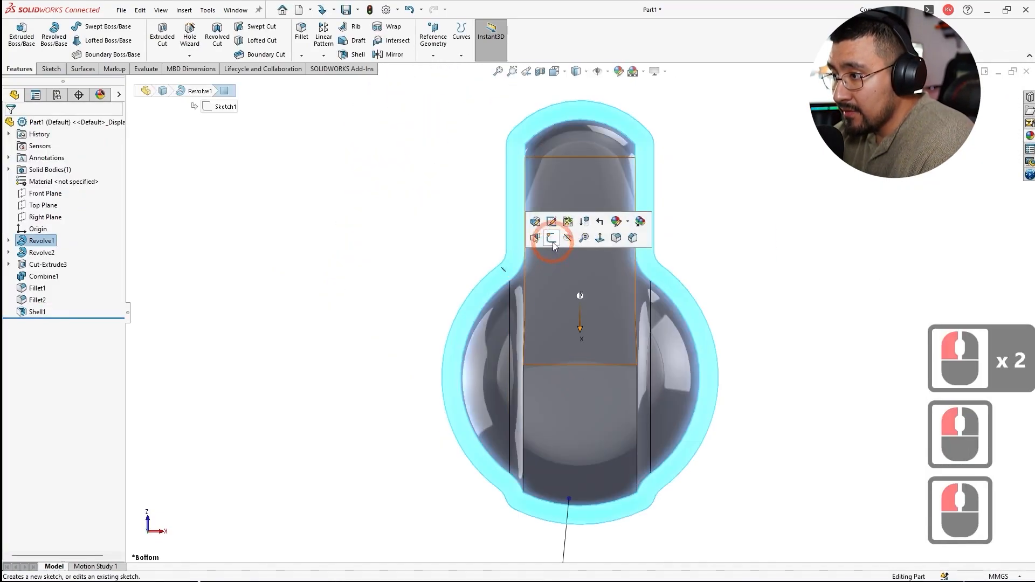
pyautogui.click(551, 238)
pyautogui.click(605, 286)
pyautogui.press('Escape')
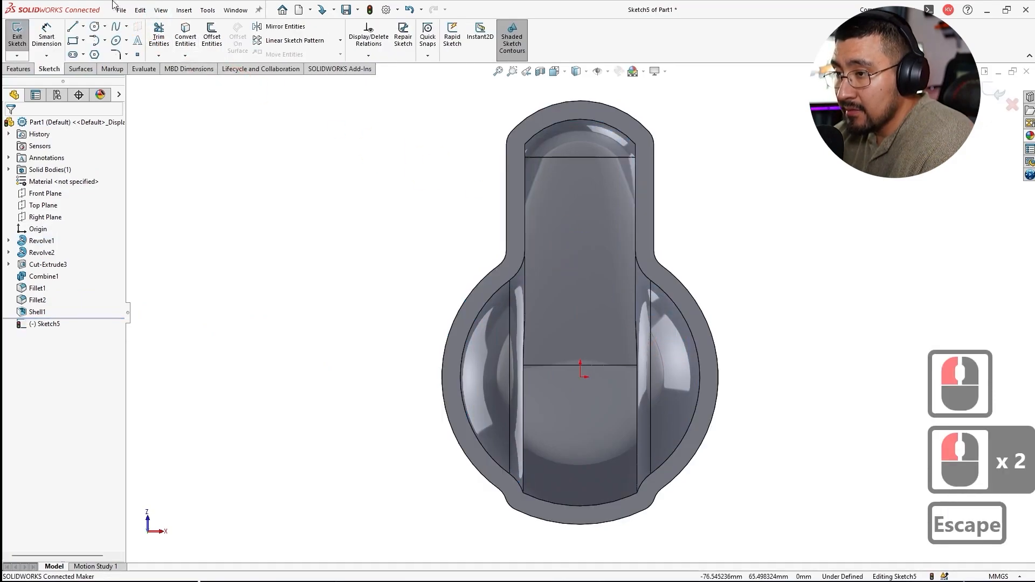
pyautogui.click(94, 27)
pyautogui.click(609, 405)
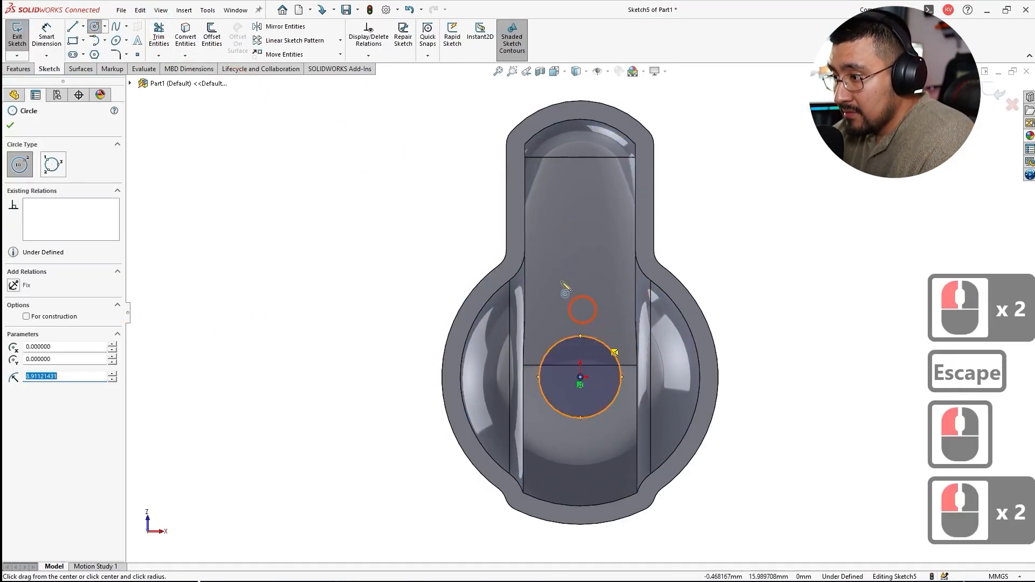
pyautogui.press('Escape')
pyautogui.press('Escape')
# Step: Dimension the circle's diameter to 12 mm
pyautogui.click(48, 34)
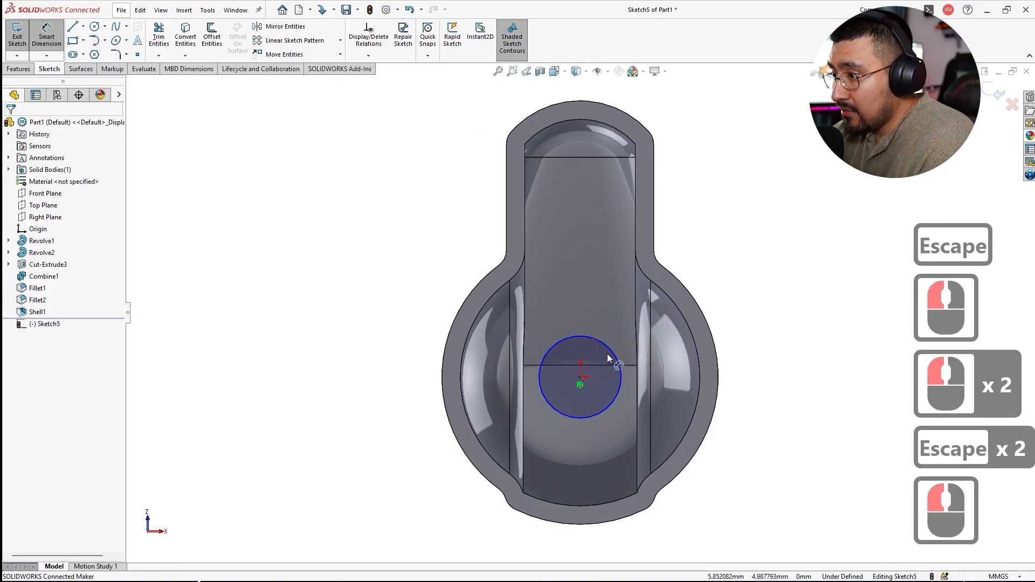
pyautogui.click(612, 349)
pyautogui.click(725, 268)
pyautogui.write('12')
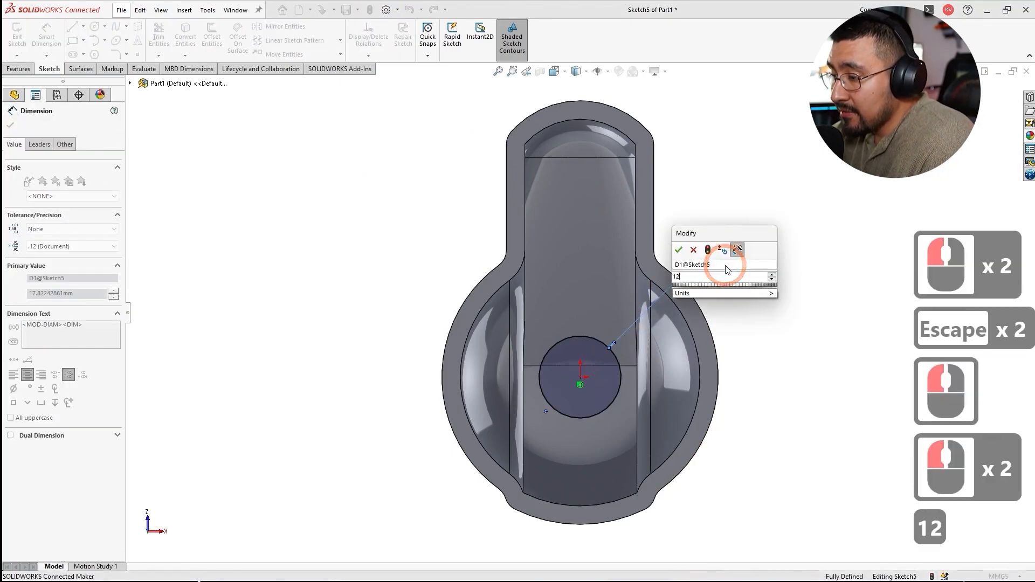
pyautogui.press('Return')
pyautogui.press('Escape')
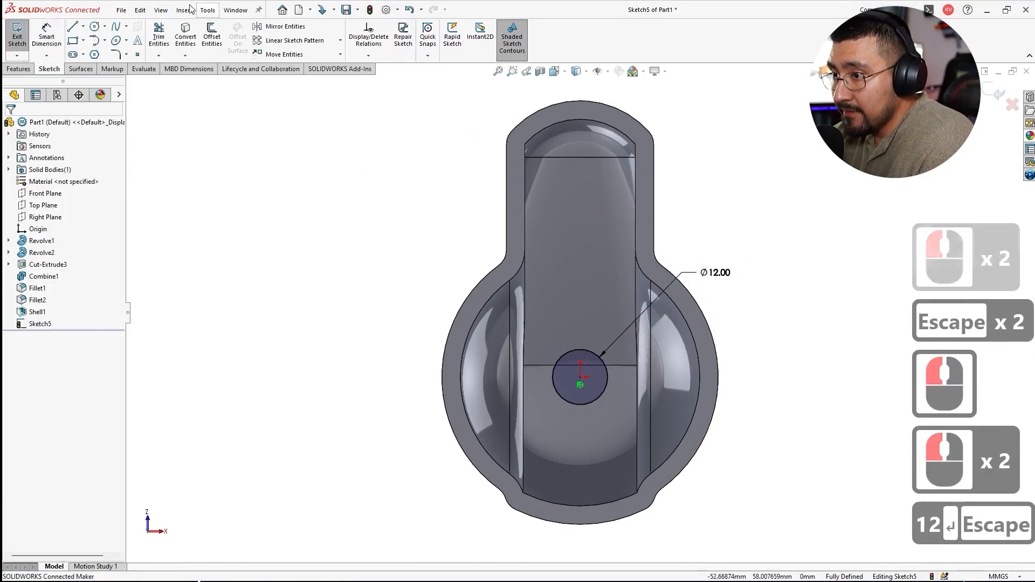
# Step: Set up a boss extrusion of the circle up to the shelled body as a one-direction thin feature 4 mm thick
pyautogui.click(13, 69)
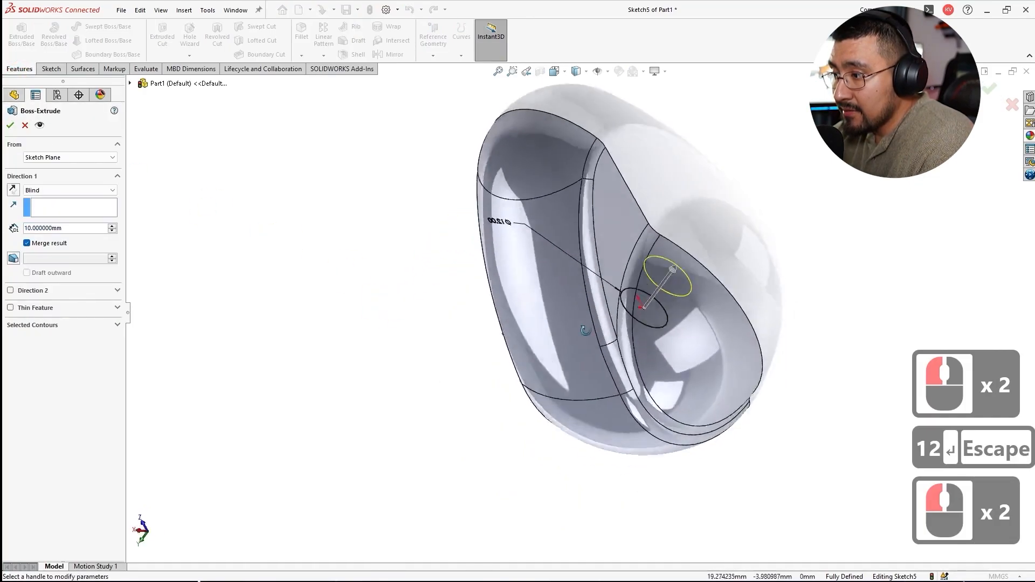
pyautogui.scroll(-2, 492, 370)
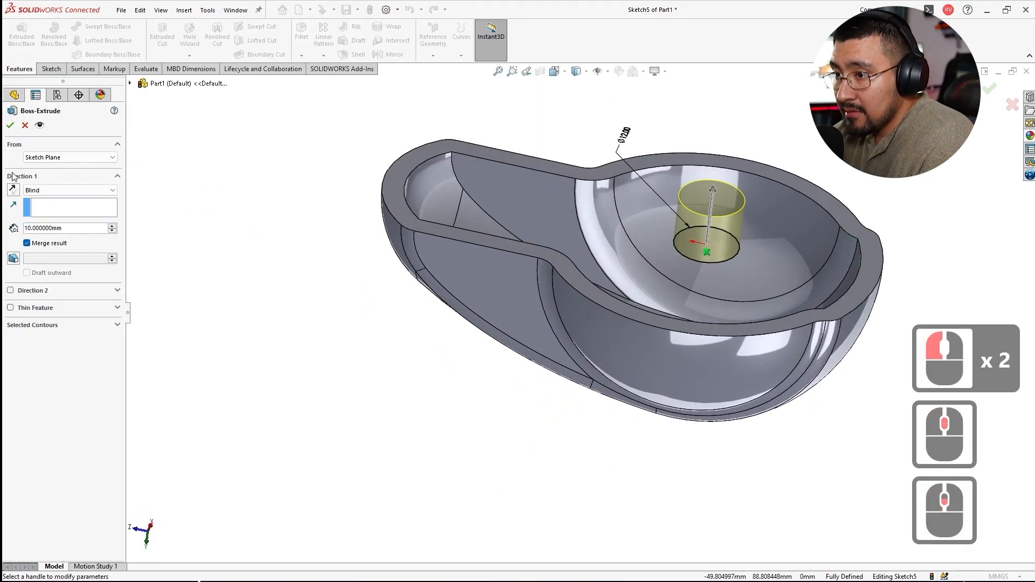
pyautogui.click(48, 190)
pyautogui.click(61, 236)
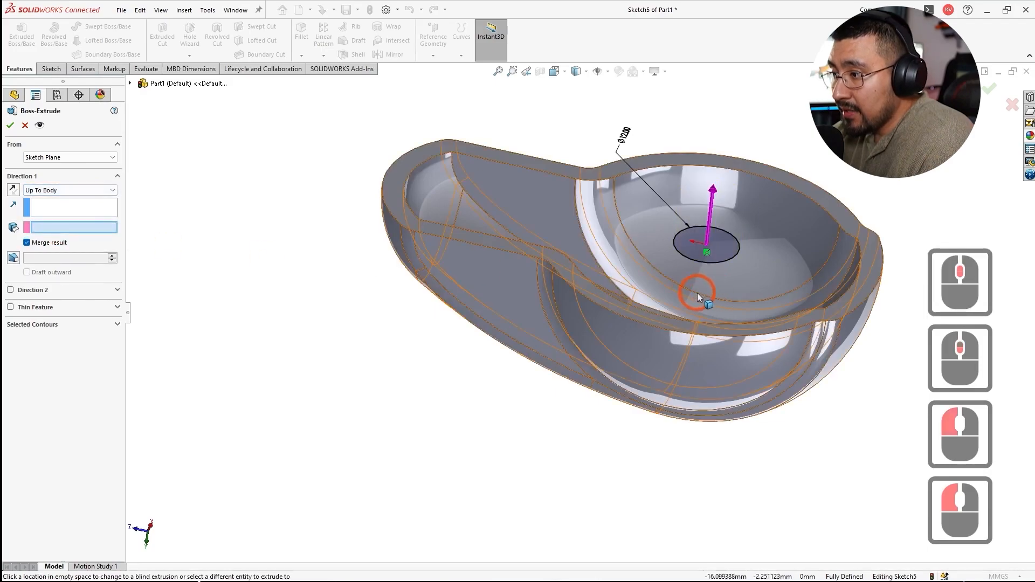
pyautogui.click(698, 293)
pyautogui.moveTo(619, 278); pyautogui.dragTo(647, 332, button='middle')
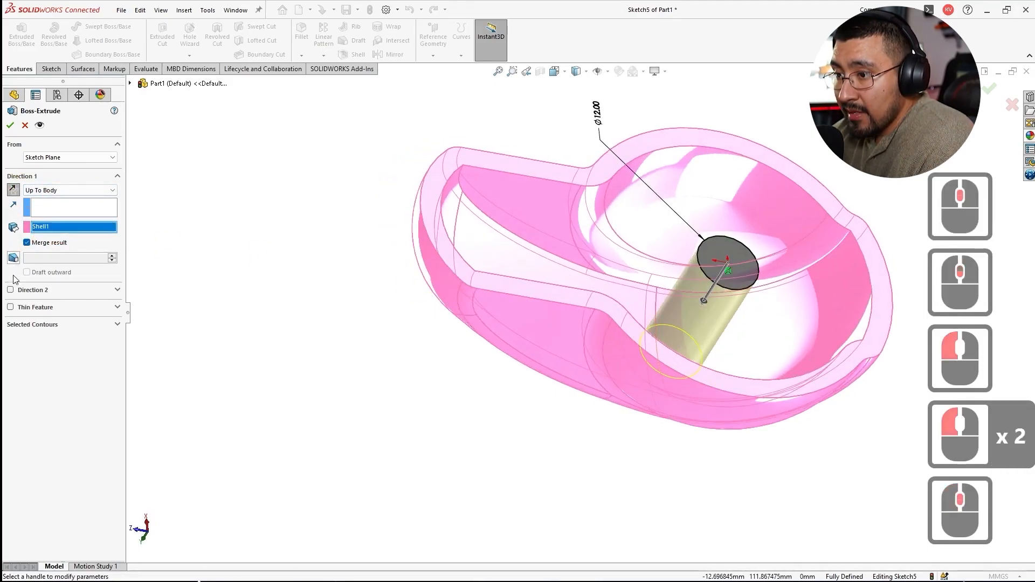
pyautogui.click(10, 307)
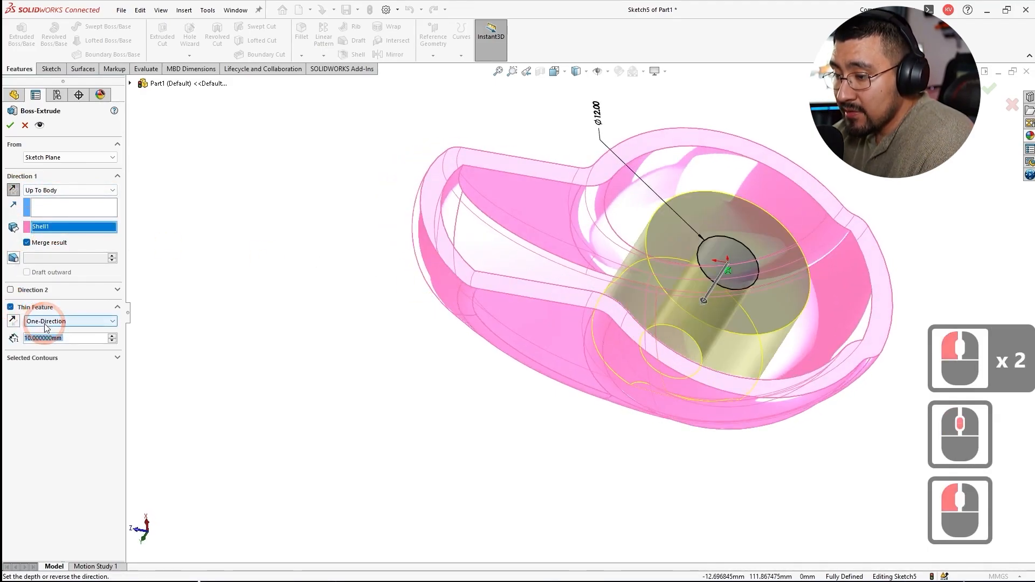
pyautogui.write('4')
pyautogui.press('Return')
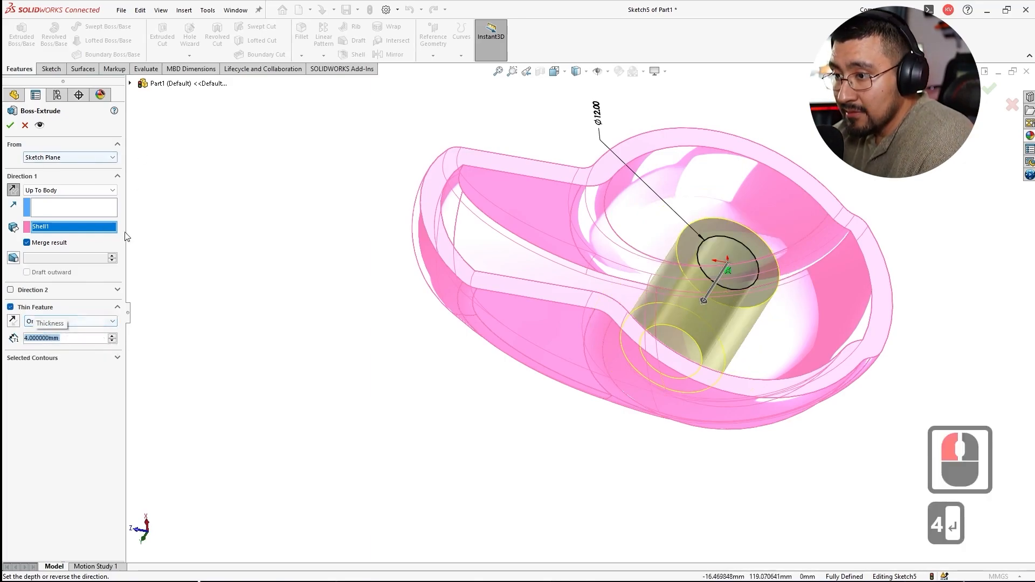
# Step: Check the knob drawing and finish the thin boss with a reversed 4 mm start offset from the sketch plane
pyautogui.hotkey('alt', 'Tab')
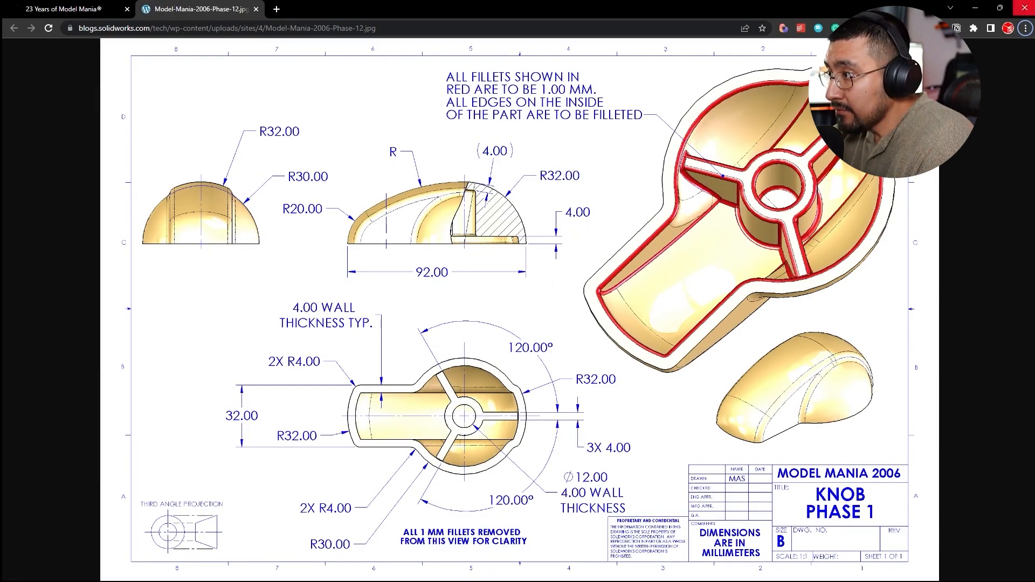
pyautogui.click(983, 10)
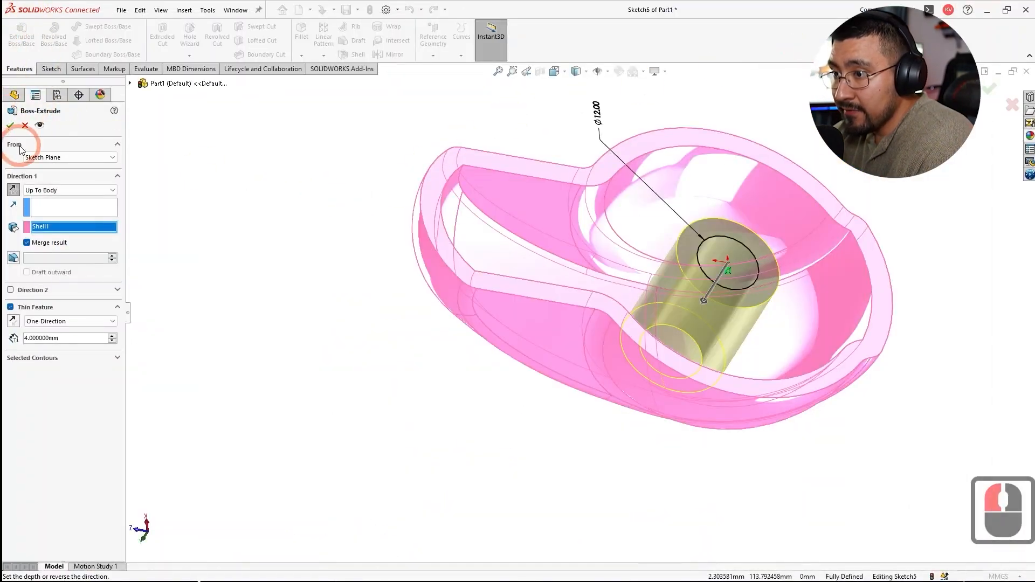
pyautogui.click(35, 157)
pyautogui.click(56, 188)
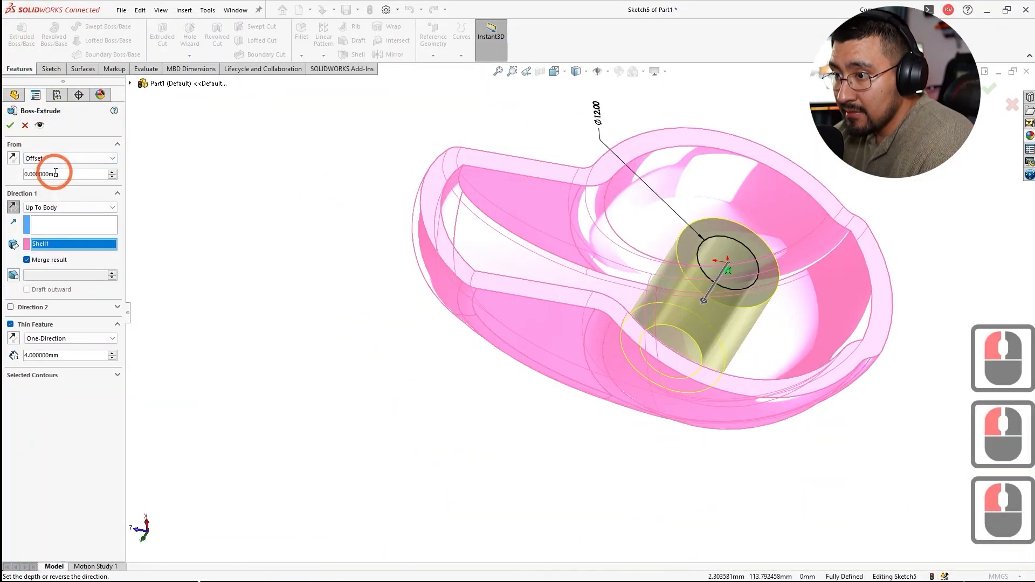
pyautogui.click(64, 174)
pyautogui.write('4')
pyautogui.press('Return')
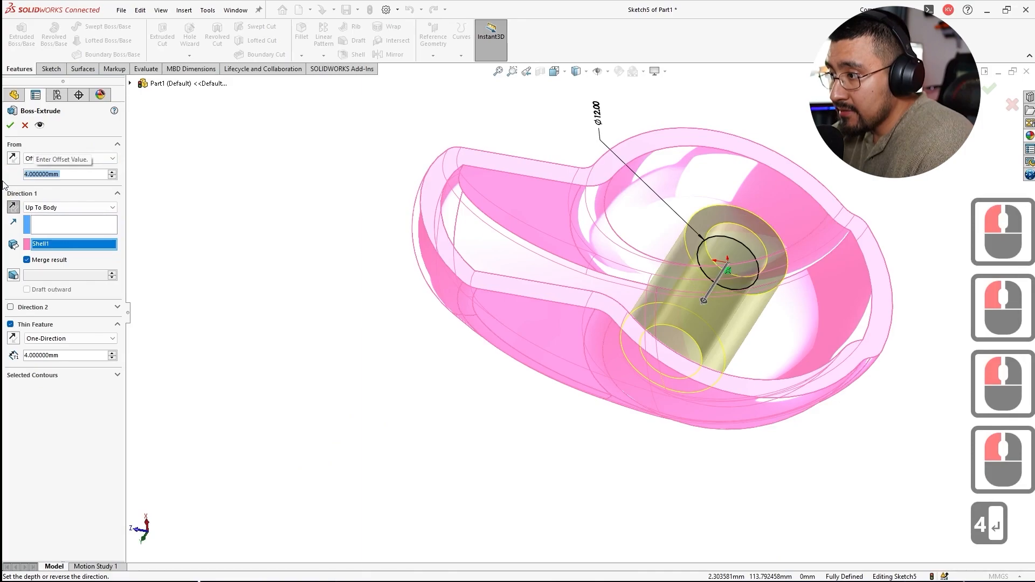
pyautogui.click(13, 158)
pyautogui.moveTo(370, 190); pyautogui.dragTo(345, 171, button='middle')
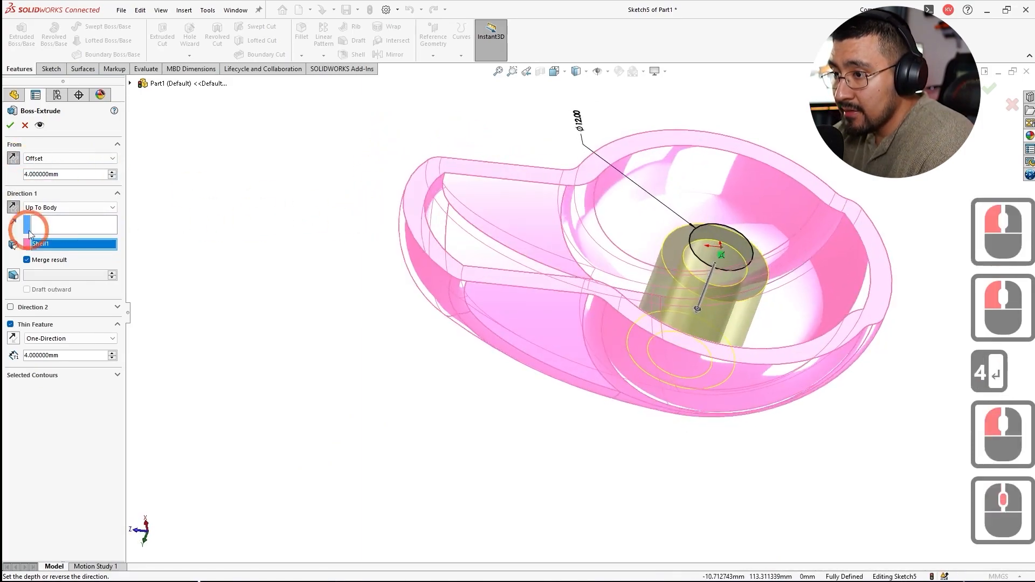
pyautogui.click(10, 126)
pyautogui.click(354, 254)
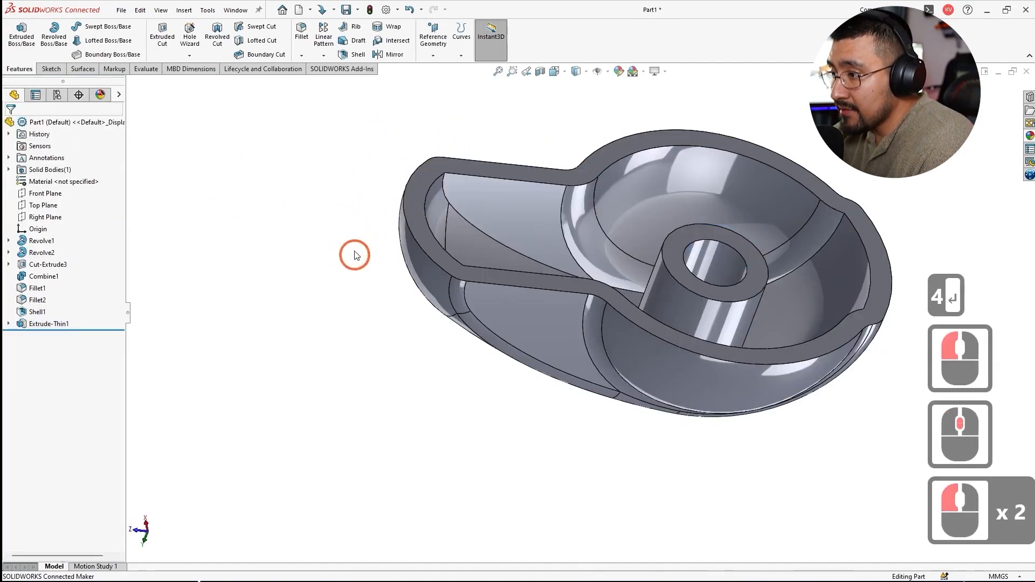
# Step: Sketch a straight line about 25 mm long on the boss's end face, from the bore edge out to the round end's outer rim
pyautogui.click(685, 294)
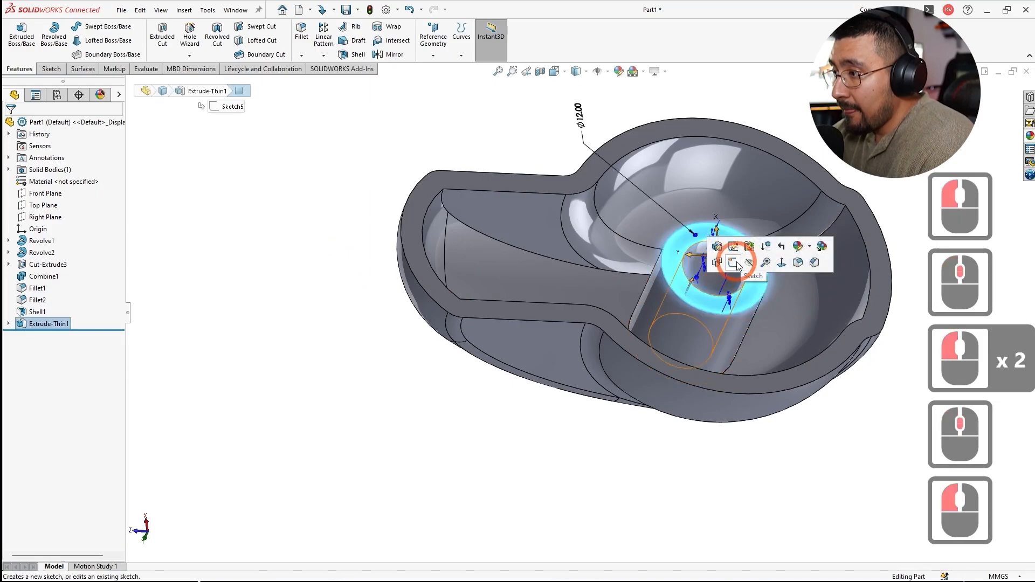
pyautogui.click(723, 263)
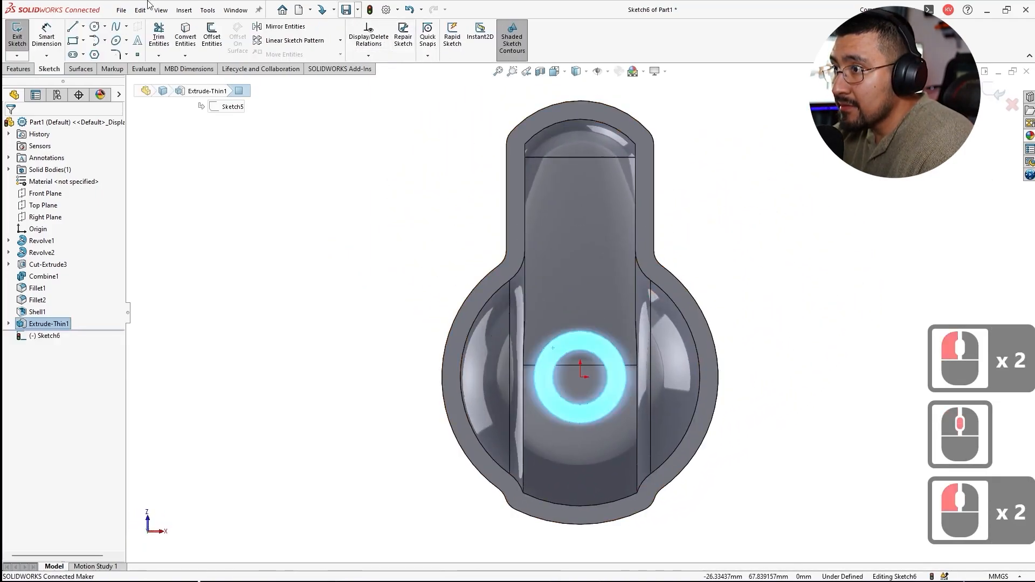
pyautogui.click(73, 26)
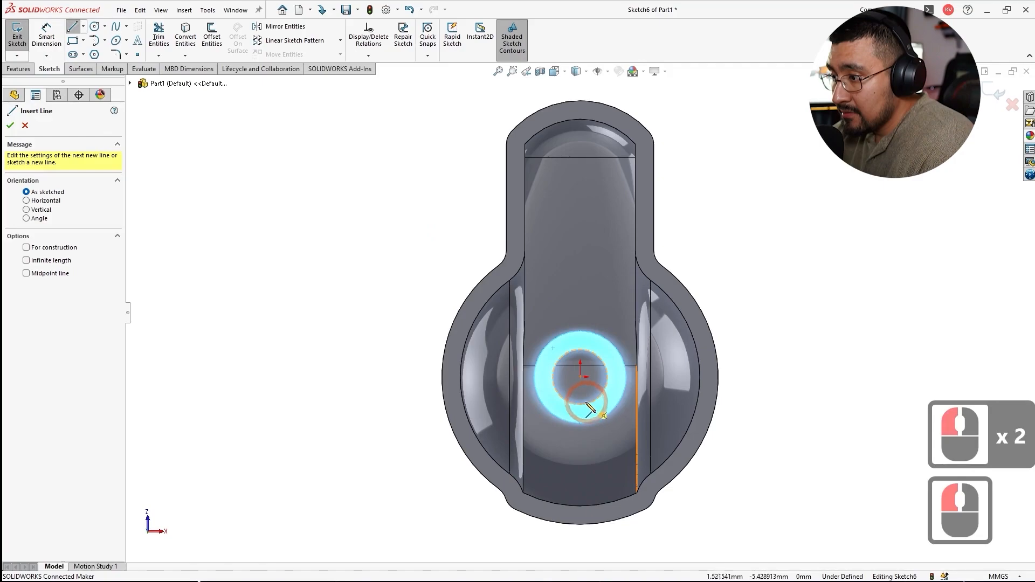
pyautogui.click(581, 404)
pyautogui.click(580, 509)
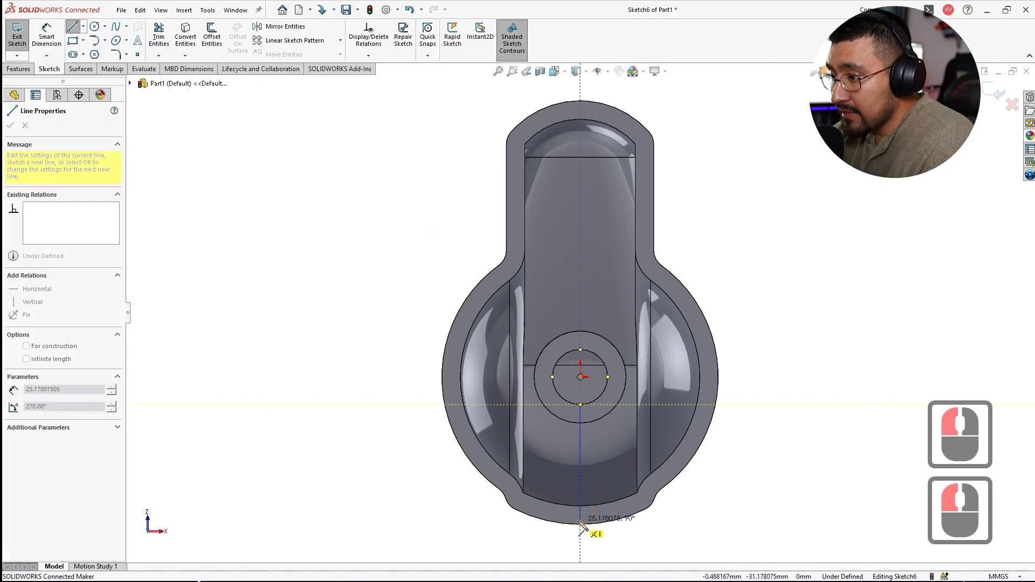
pyautogui.click(581, 524)
pyautogui.press('Escape')
pyautogui.press('Escape')
# Step: Start a boss extrusion of the line as a mid-plane thin feature 4 mm thick
pyautogui.moveTo(603, 434)
pyautogui.mouseDown(button='middle')
pyautogui.moveTo(634, 219)
pyautogui.moveTo(701, 370)
pyautogui.mouseUp(button='middle')
pyautogui.scroll(-3, 721, 318)
pyautogui.scroll(-2, 582, 263)
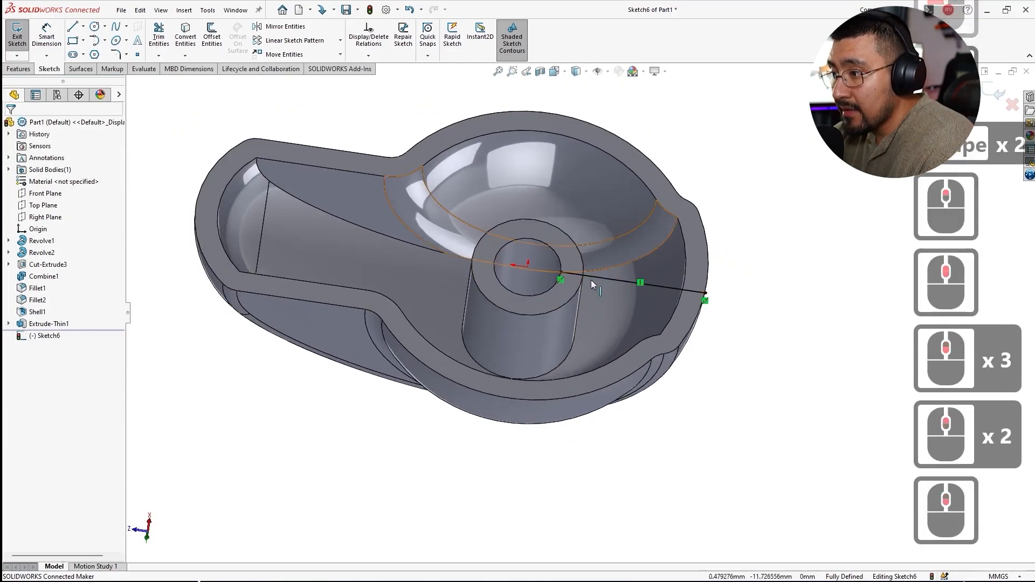
pyautogui.scroll(1, 593, 276)
pyautogui.moveTo(593, 276); pyautogui.dragTo(654, 272, button='middle')
pyautogui.scroll(-4, 650, 247)
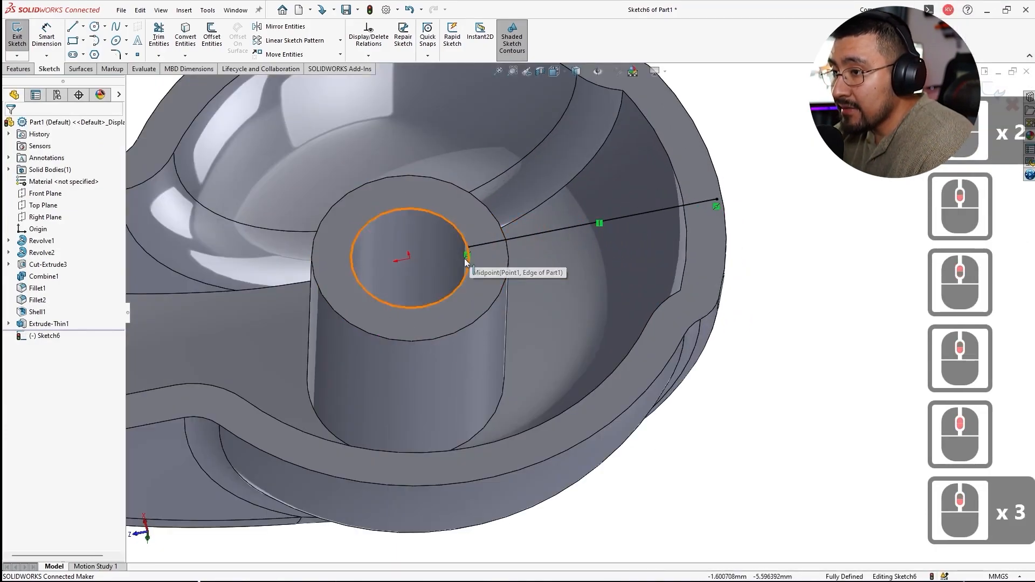
pyautogui.click(19, 69)
pyautogui.click(270, 89)
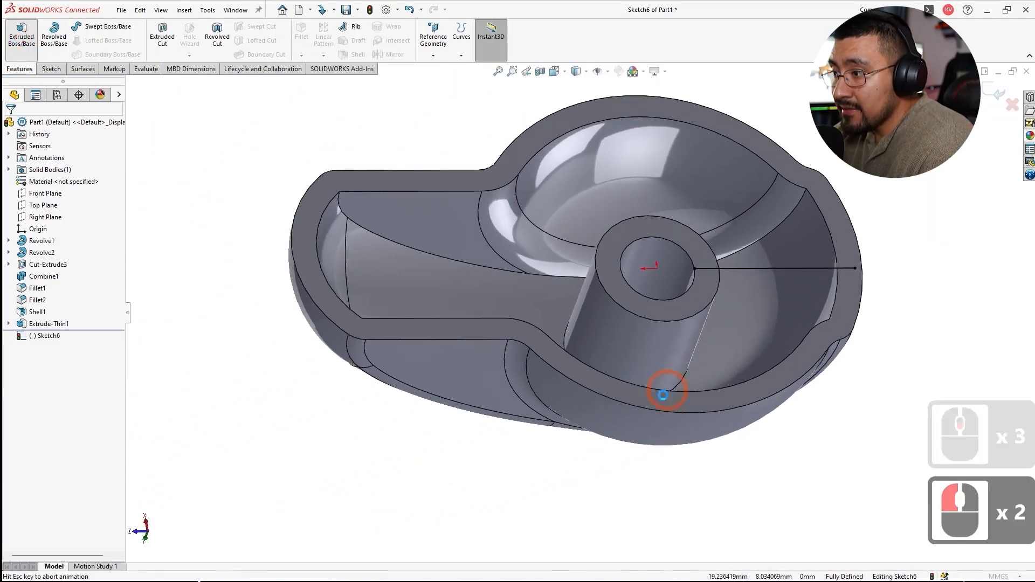
pyautogui.click(34, 323)
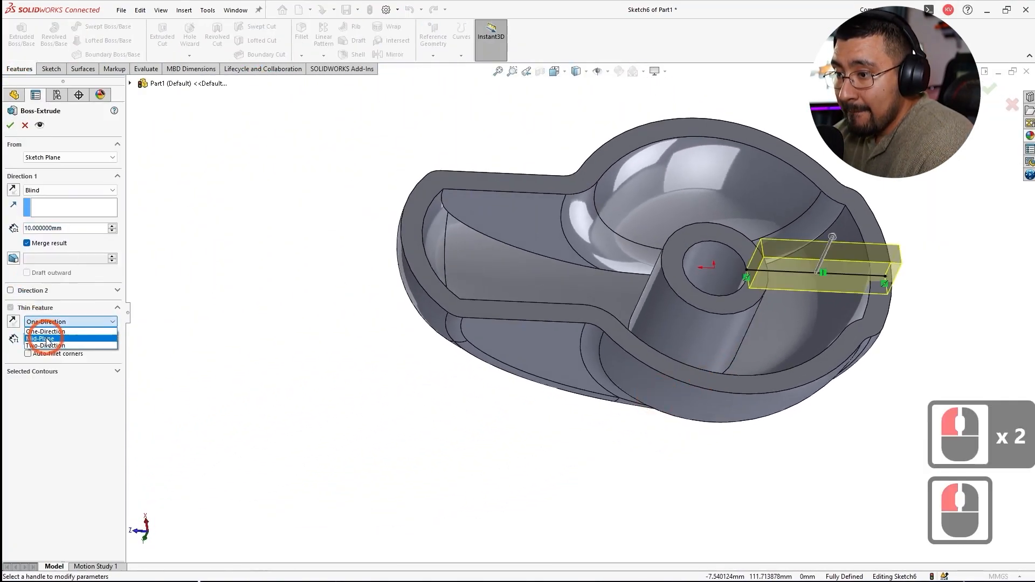
pyautogui.click(47, 339)
# Step: End the rib extrusion up to the shelled body and finish the feature
pyautogui.scroll(3, 896, 266)
pyautogui.click(49, 190)
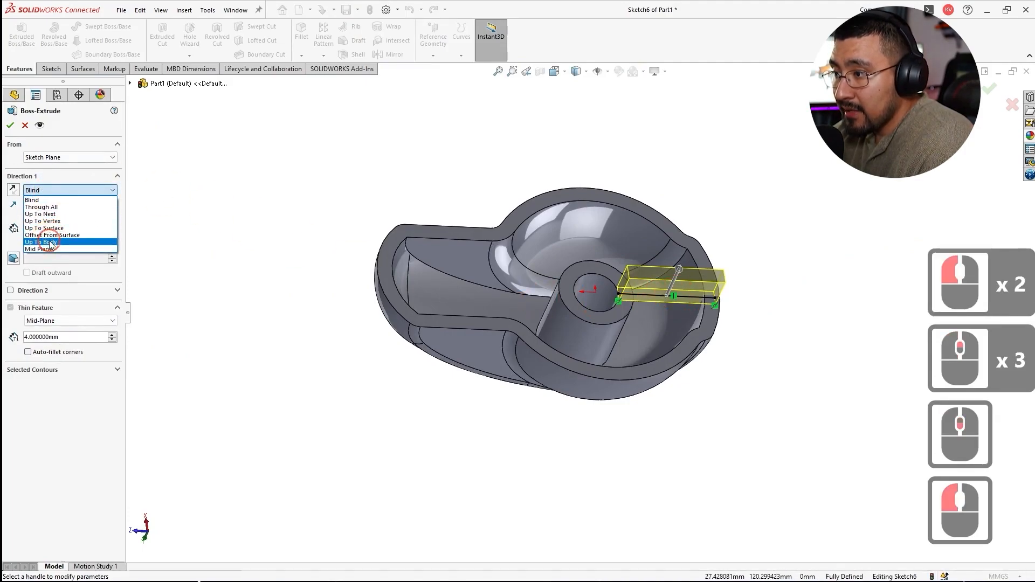
pyautogui.click(49, 242)
pyautogui.scroll(-3, 632, 331)
pyautogui.moveTo(632, 331); pyautogui.dragTo(307, 240, button='middle')
pyautogui.scroll(-3, 651, 238)
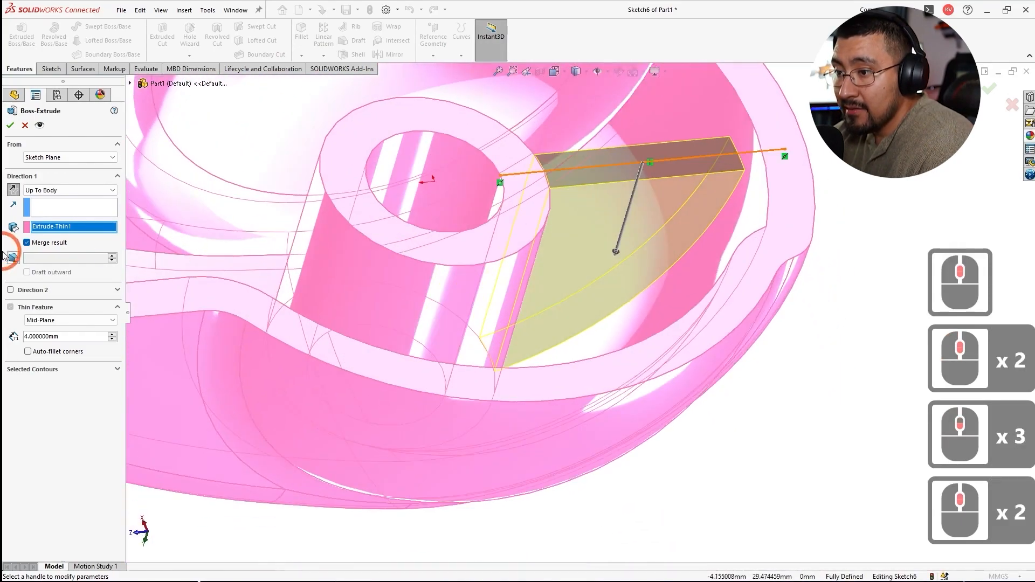
pyautogui.click(7, 123)
pyautogui.middleClick(626, 306)
pyautogui.middleClick(626, 305)
pyautogui.press('Escape')
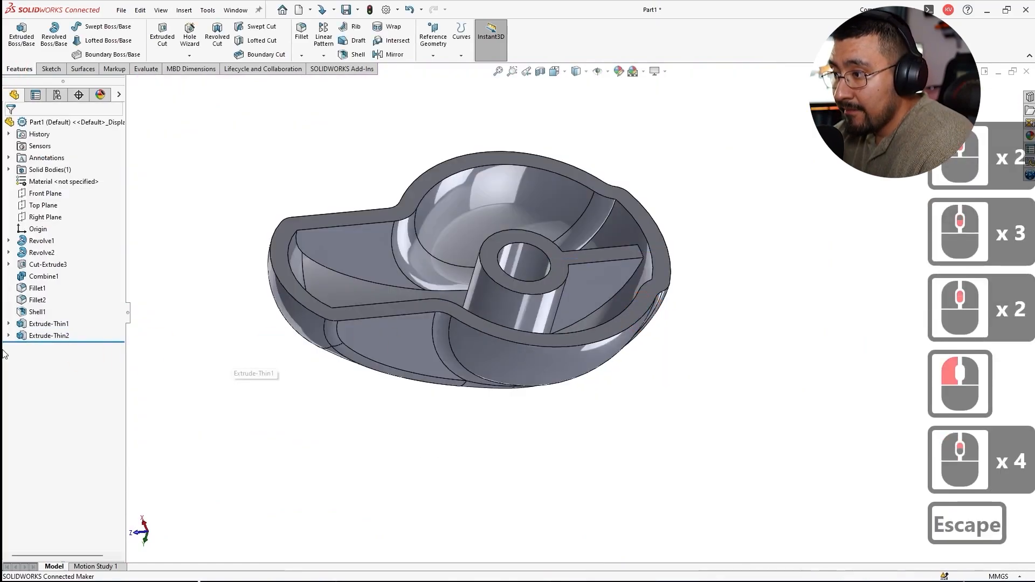
# Step: Start a circular pattern of the thin rib around the cylindrical bore face of the central boss
pyautogui.click(39, 336)
pyautogui.click(324, 57)
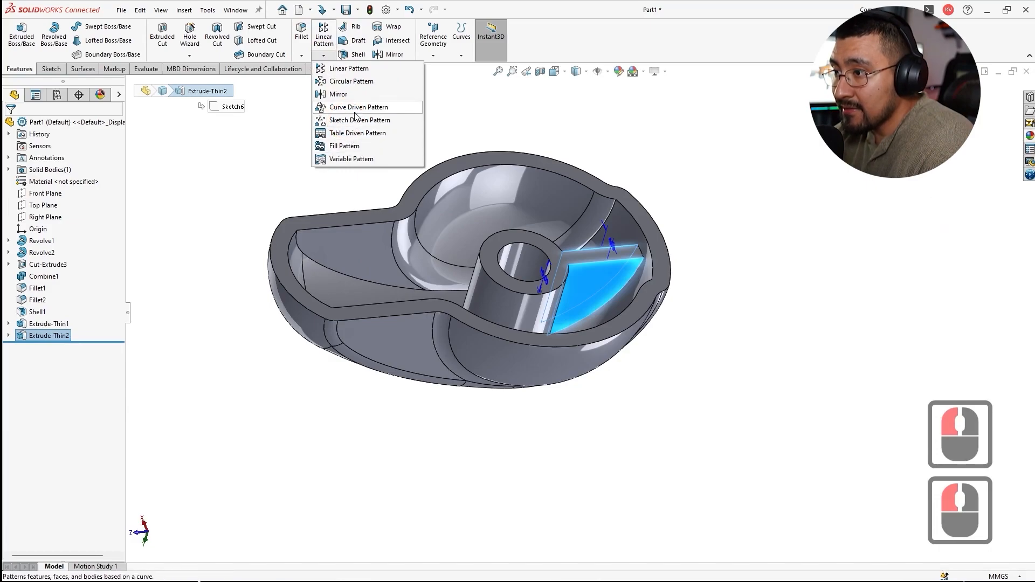
pyautogui.click(354, 87)
pyautogui.scroll(-2, 652, 264)
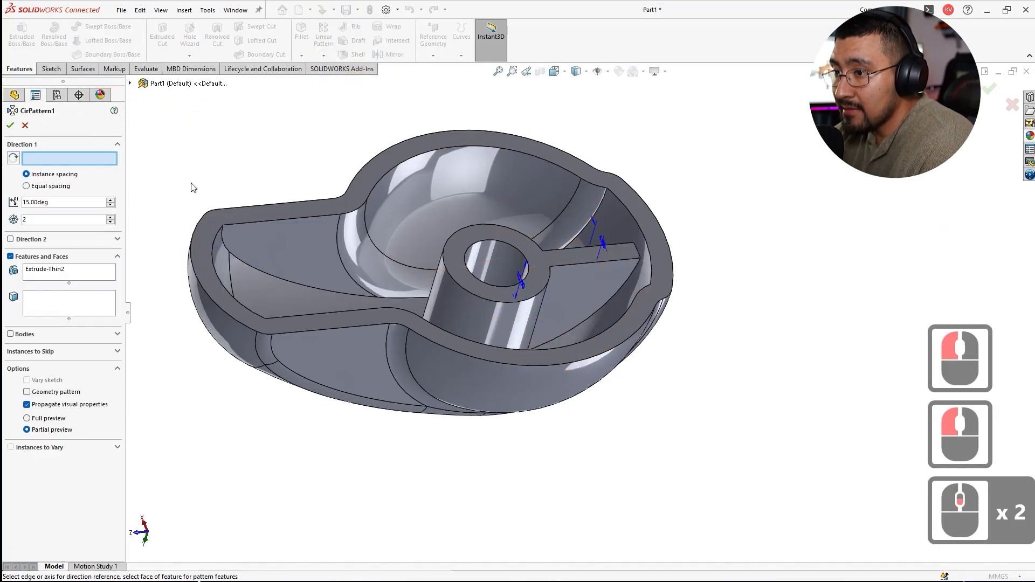
pyautogui.click(475, 263)
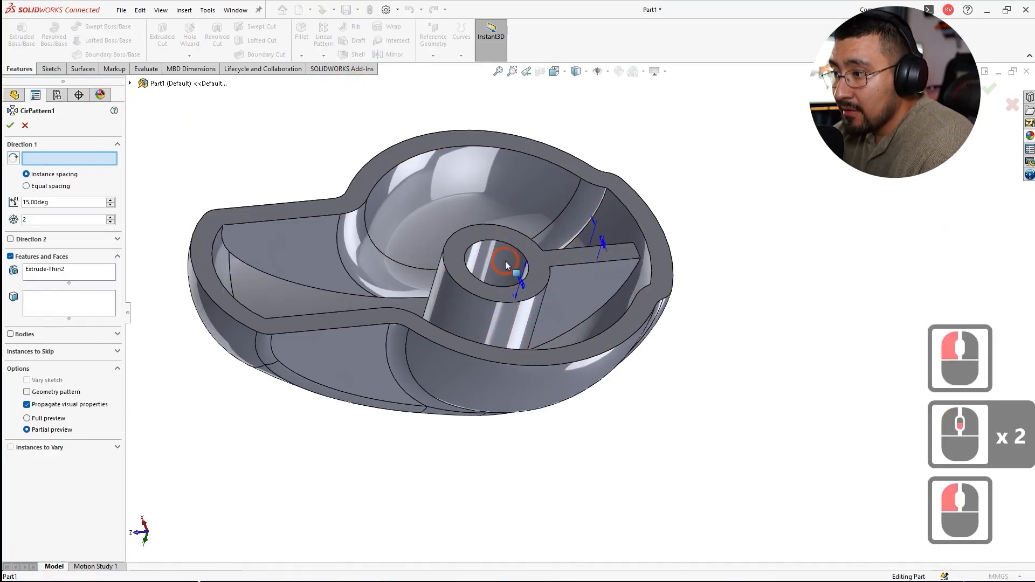
# Step: Set the rib pattern to three instances at 120° spacing and finish it
pyautogui.click(77, 202)
pyautogui.write('120')
pyautogui.press('Return')
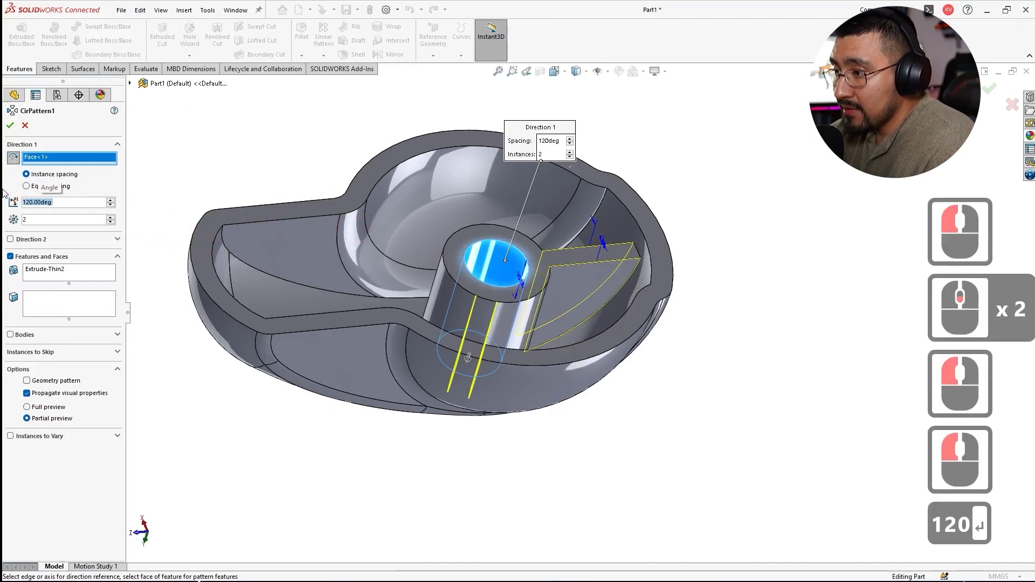
pyautogui.click(111, 217)
pyautogui.moveTo(405, 229); pyautogui.dragTo(394, 289, button='middle')
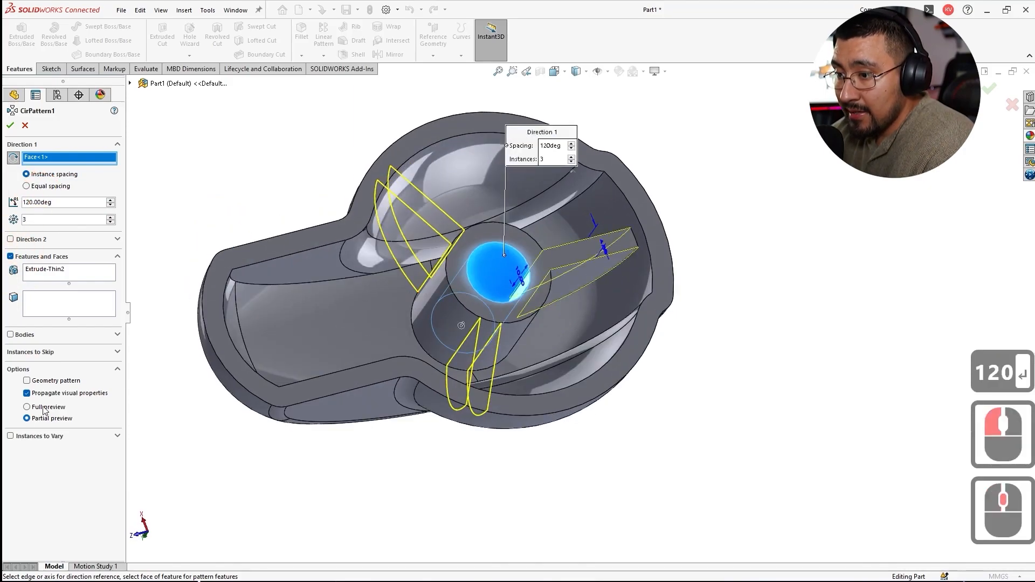
pyautogui.click(9, 127)
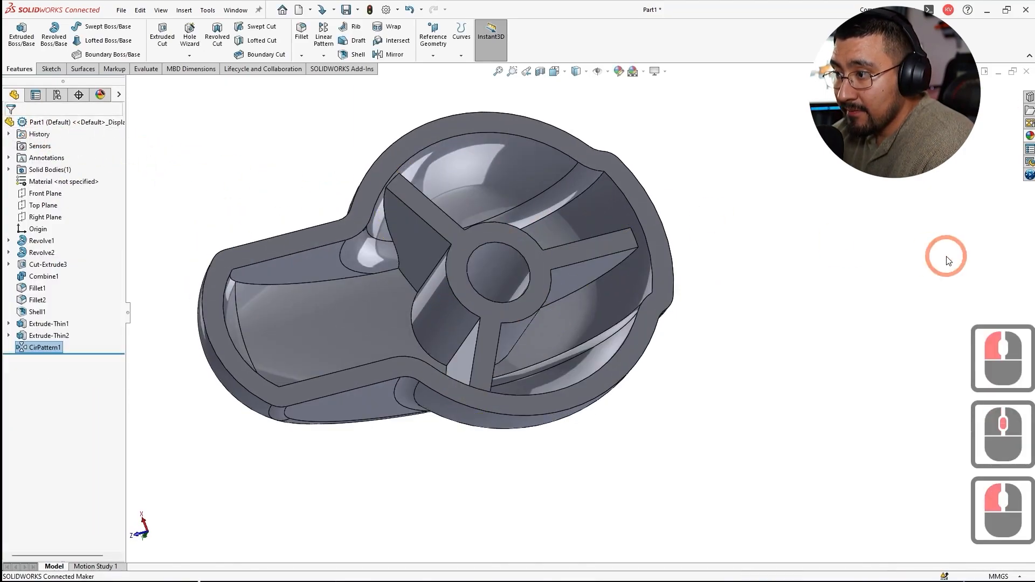
pyautogui.press('Escape')
pyautogui.middleClick(635, 236)
pyautogui.click(738, 272)
# Step: Save the part as Model Mania 2006 in the Model Mania 2006 folder
pyautogui.hotkey('ctrl', 's')
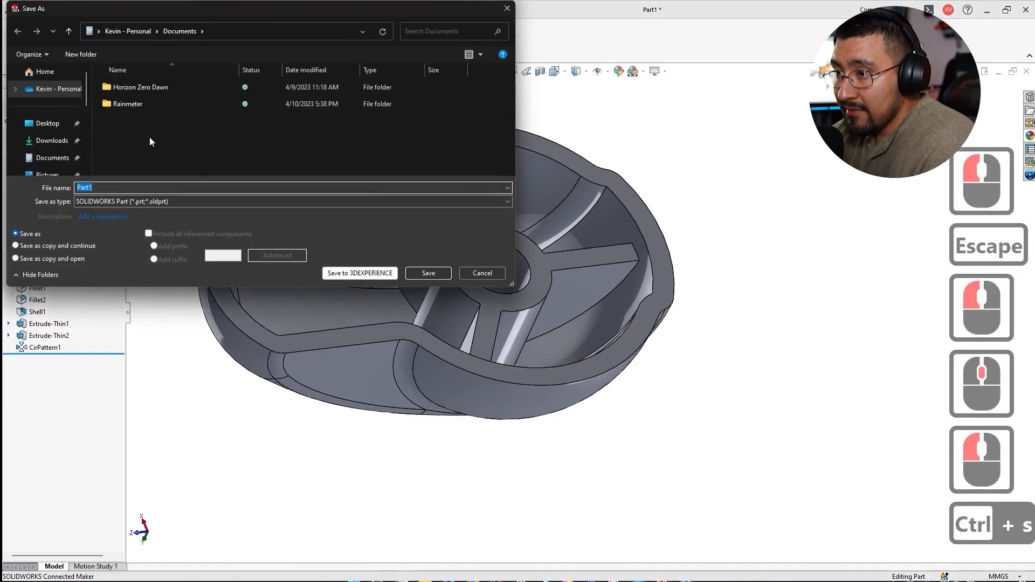
pyautogui.scroll(-3, 41, 130)
pyautogui.scroll(2, 76, 100)
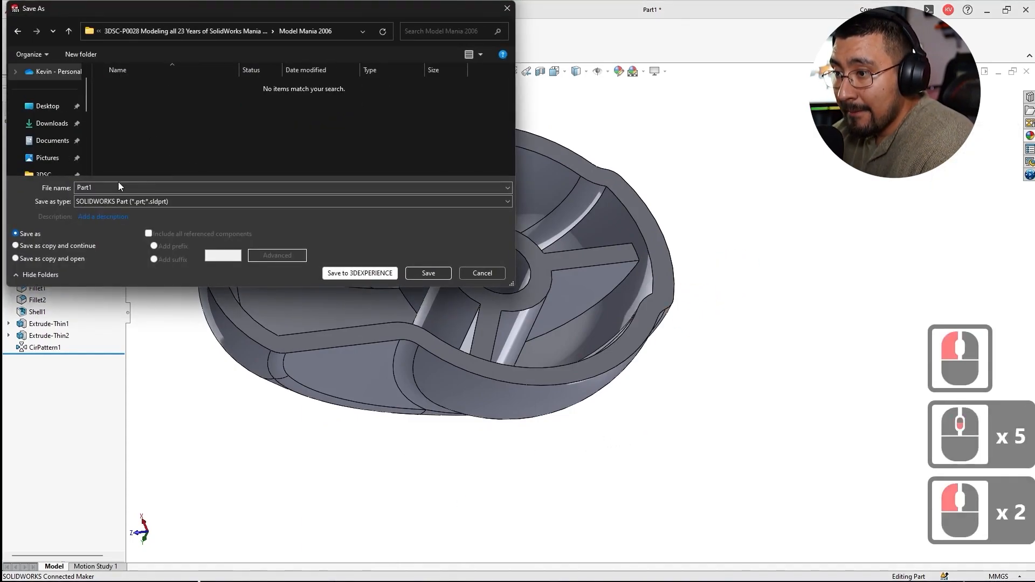
pyautogui.click(116, 185)
pyautogui.write('Model ')
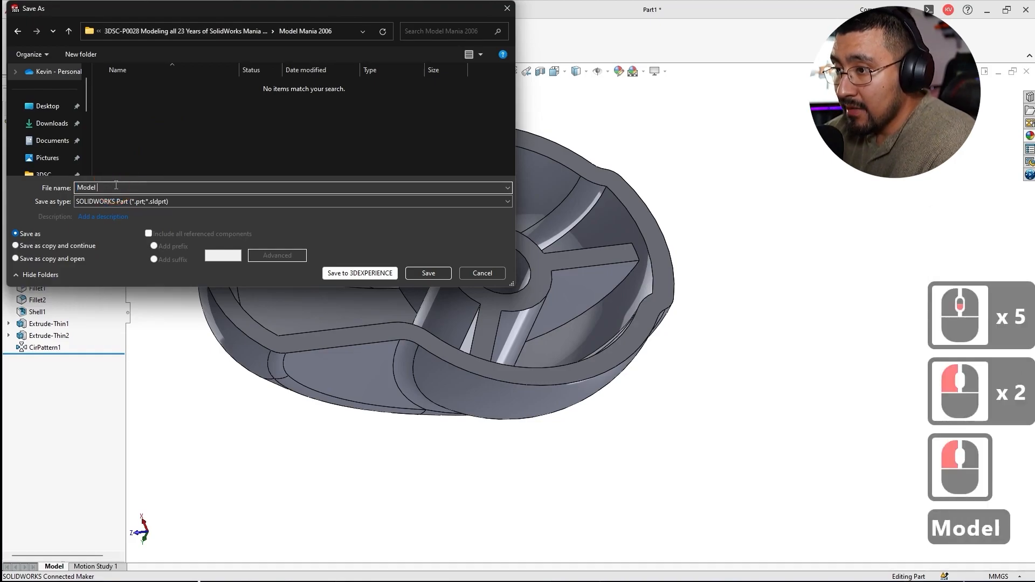
pyautogui.write('Mania 2')
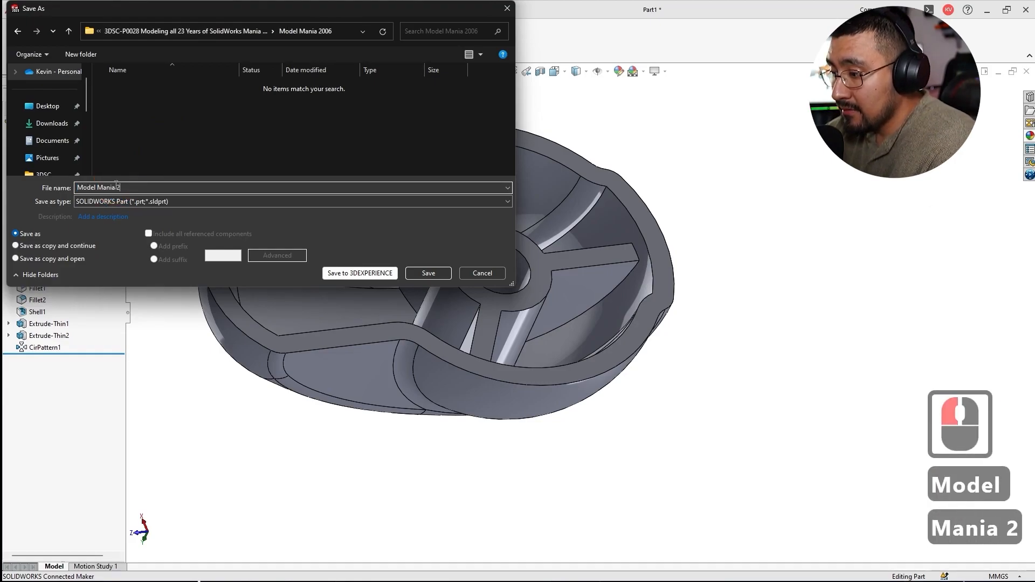
pyautogui.write('006')
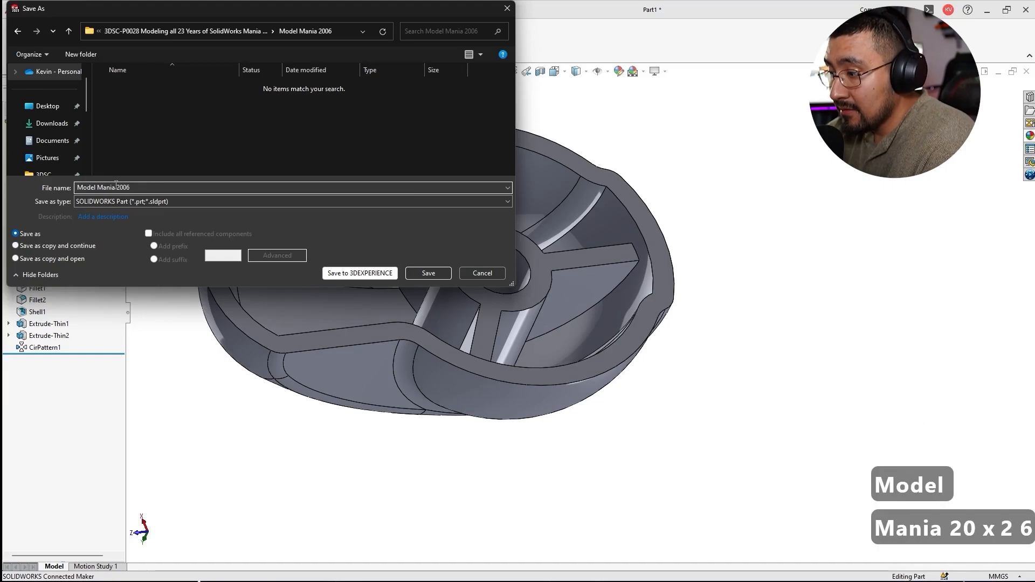
pyautogui.press('Return')
# Step: Inspect the ribbed underside and check the fillet requirements on the knob drawing in the browser
pyautogui.scroll(2, 548, 328)
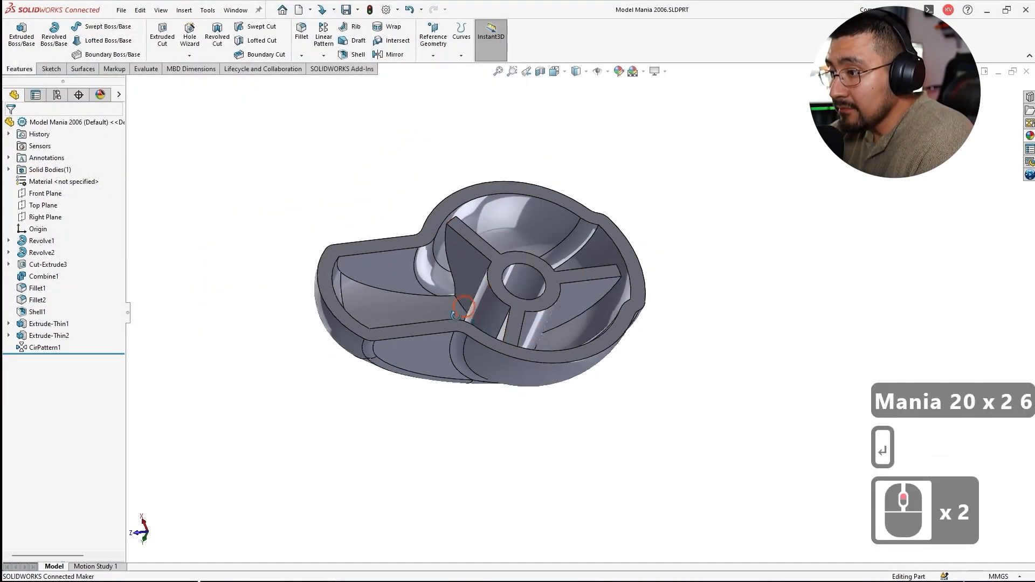
pyautogui.moveTo(464, 308); pyautogui.dragTo(471, 297, button='middle')
pyautogui.scroll(-1, 471, 296)
pyautogui.click(342, 195)
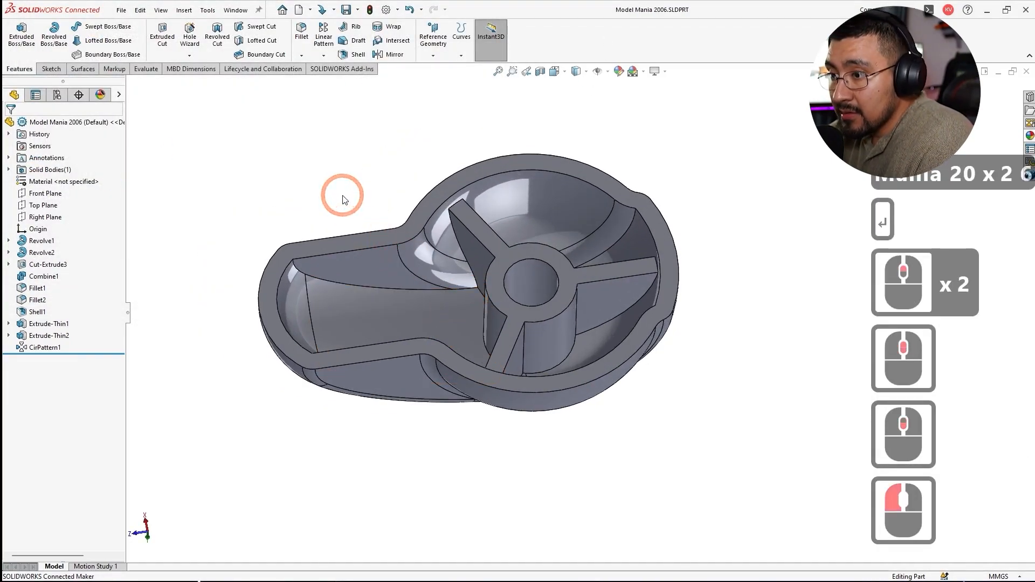
pyautogui.moveTo(345, 200); pyautogui.dragTo(348, 171, button='middle')
pyautogui.scroll(-2, 472, 263)
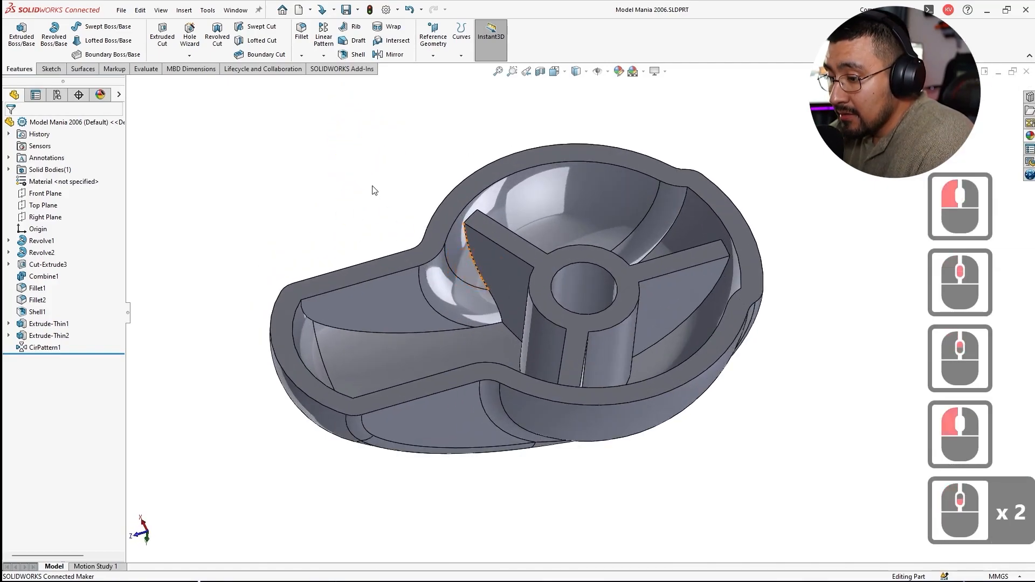
pyautogui.hotkey('alt', 'Tab')
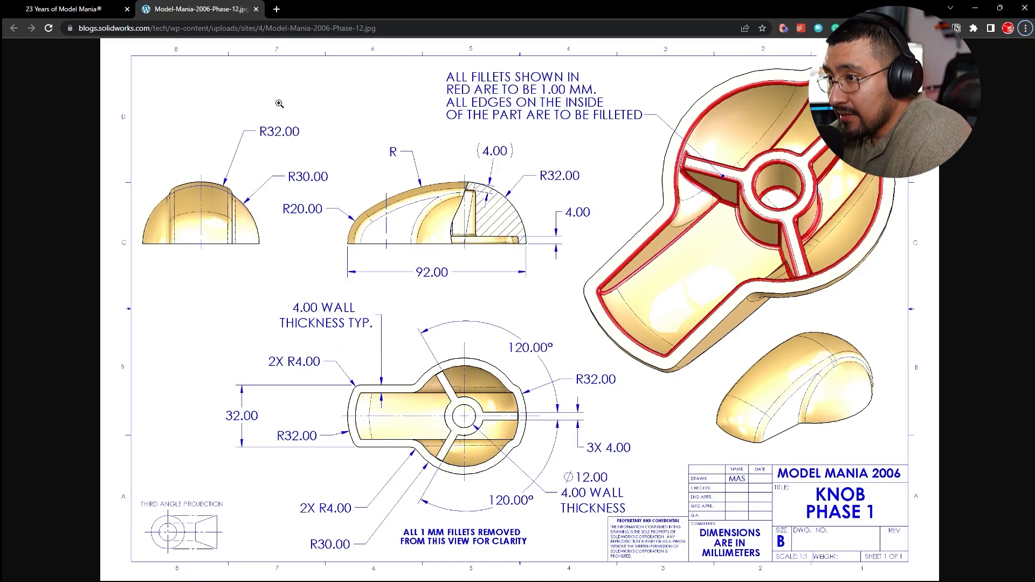
pyautogui.click(980, 11)
pyautogui.moveTo(589, 329)
pyautogui.mouseDown(button='middle')
pyautogui.moveTo(675, 388)
pyautogui.moveTo(593, 324)
pyautogui.mouseUp(button='middle')
# Step: Start a 1 mm radius fillet on the flat end face shared by the boss and the three ribs
pyautogui.click(300, 36)
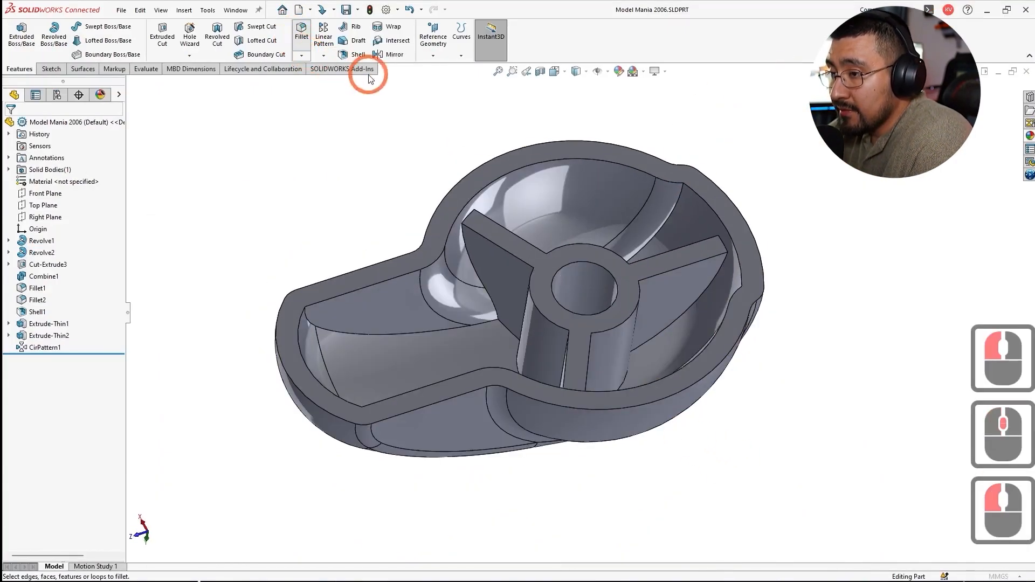
pyautogui.write('2')
pyautogui.press('Return')
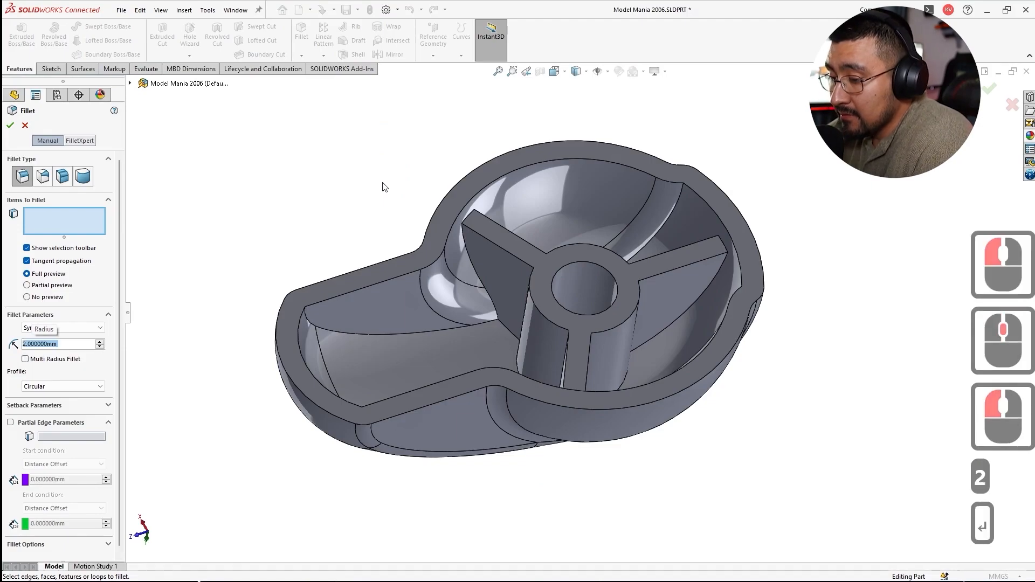
pyautogui.hotkey('alt', 'Tab')
pyautogui.hotkey('alt', 'Tab')
pyautogui.write('1')
pyautogui.press('Return')
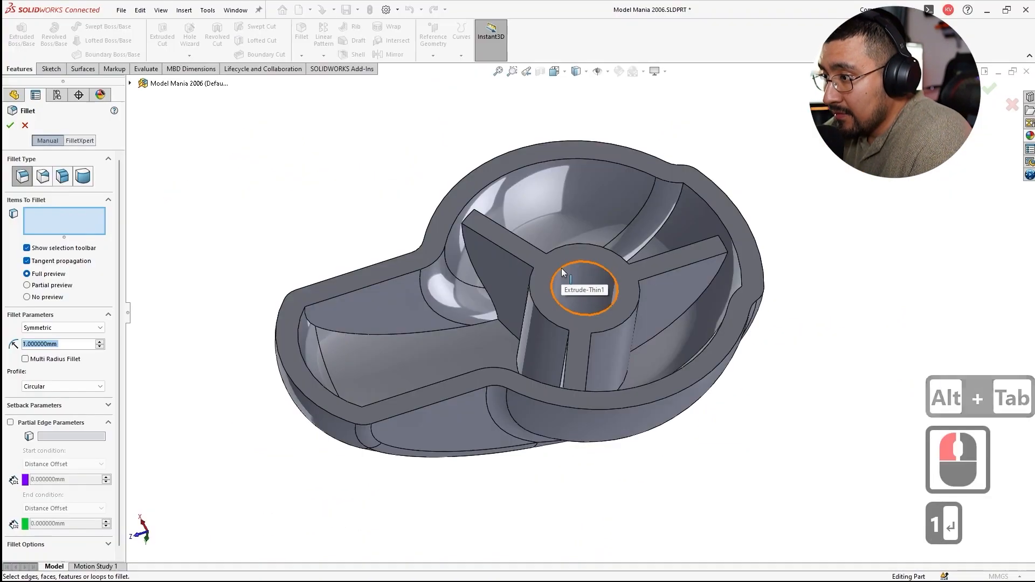
pyautogui.click(557, 267)
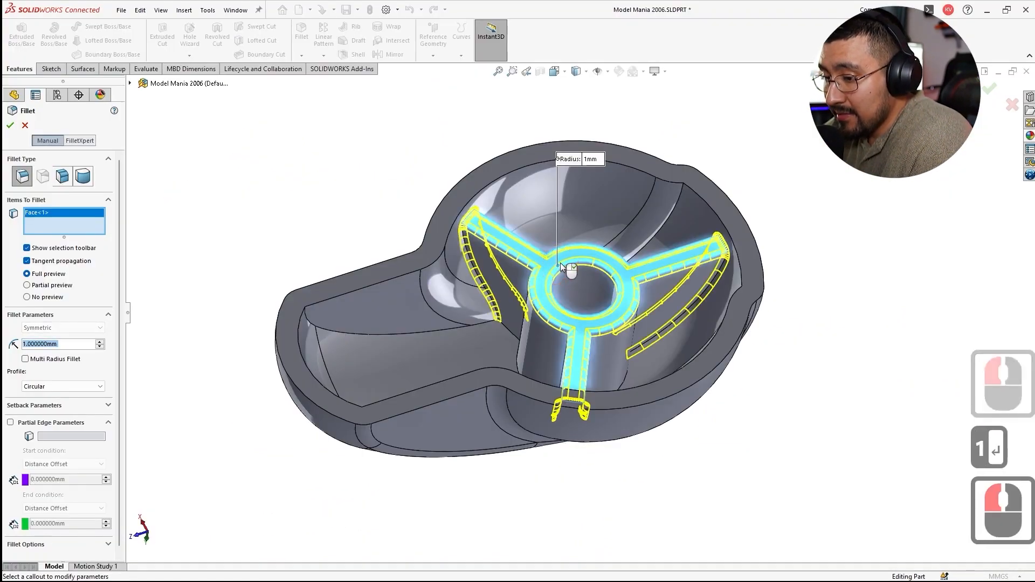
# Step: Check the red fillet edges on the knob drawing, and add the handle's floor face and the bore's bottom face to the fillet
pyautogui.hotkey('alt', 'Tab')
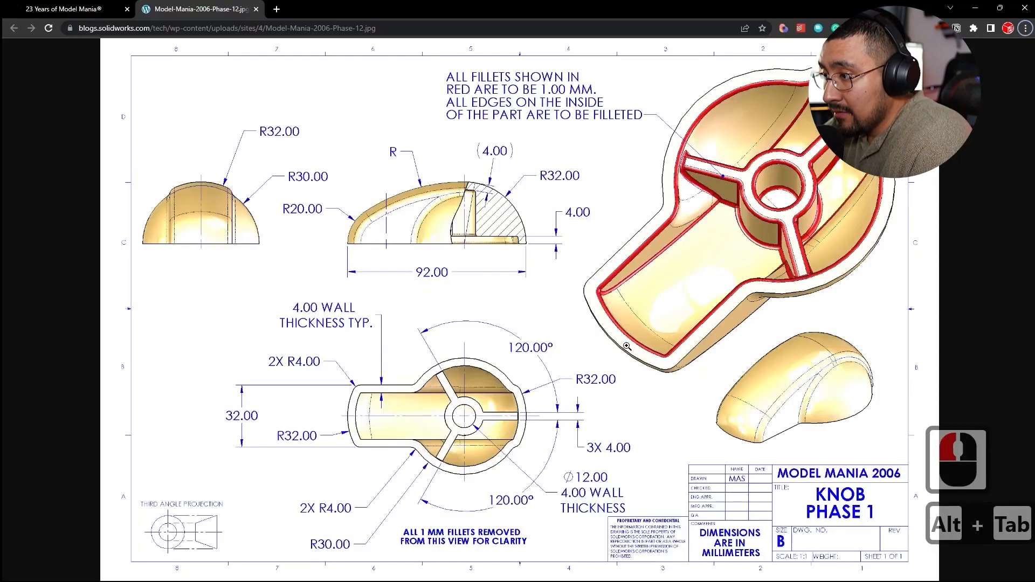
pyautogui.hotkey('alt', 'Tab')
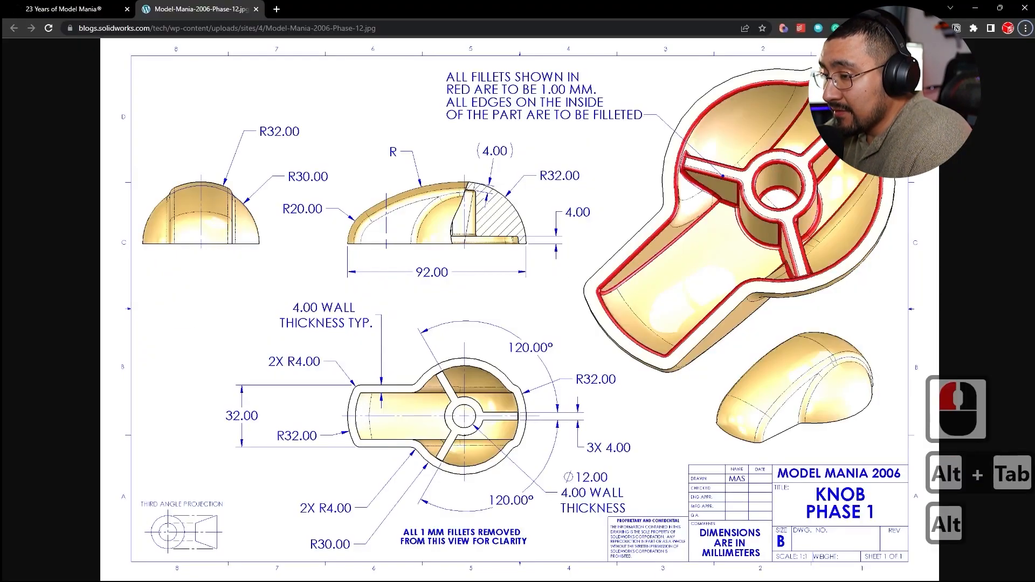
pyautogui.moveTo(509, 331); pyautogui.dragTo(431, 421, button='middle')
pyautogui.click(406, 393)
pyautogui.click(579, 333)
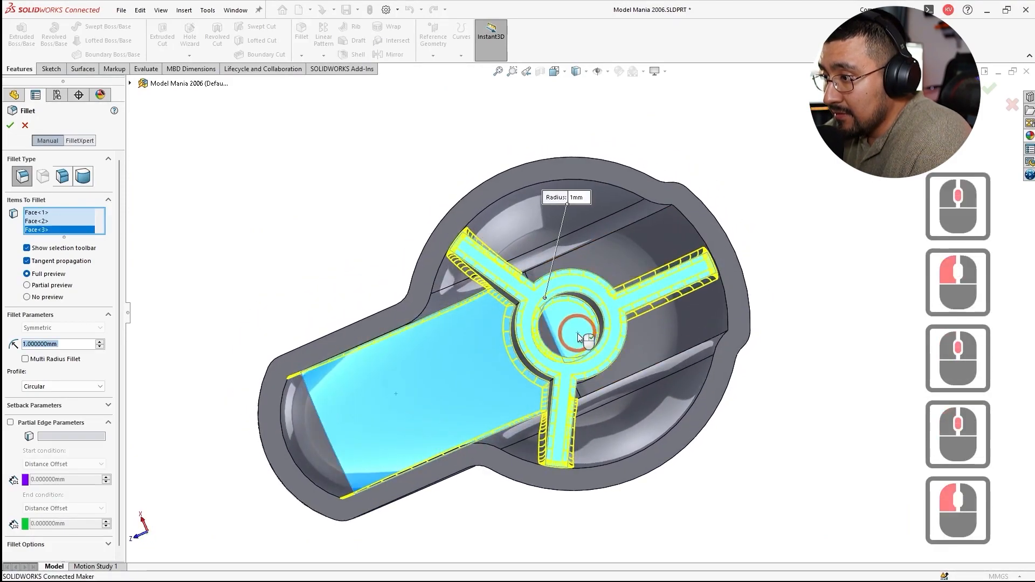
# Step: Try adding the curved inner face at the round end to the 1 mm fillet, and take it out again
pyautogui.moveTo(579, 333); pyautogui.dragTo(671, 300, button='middle')
pyautogui.click(671, 303)
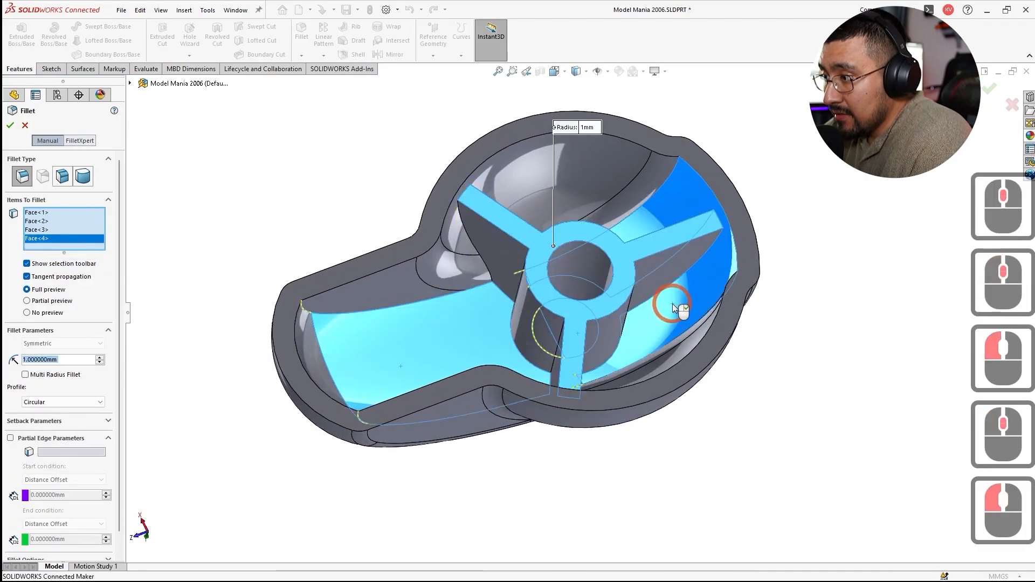
pyautogui.moveTo(671, 306); pyautogui.dragTo(635, 372, button='middle')
pyautogui.click(610, 347)
pyautogui.click(610, 347)
pyautogui.scroll(-3, 582, 367)
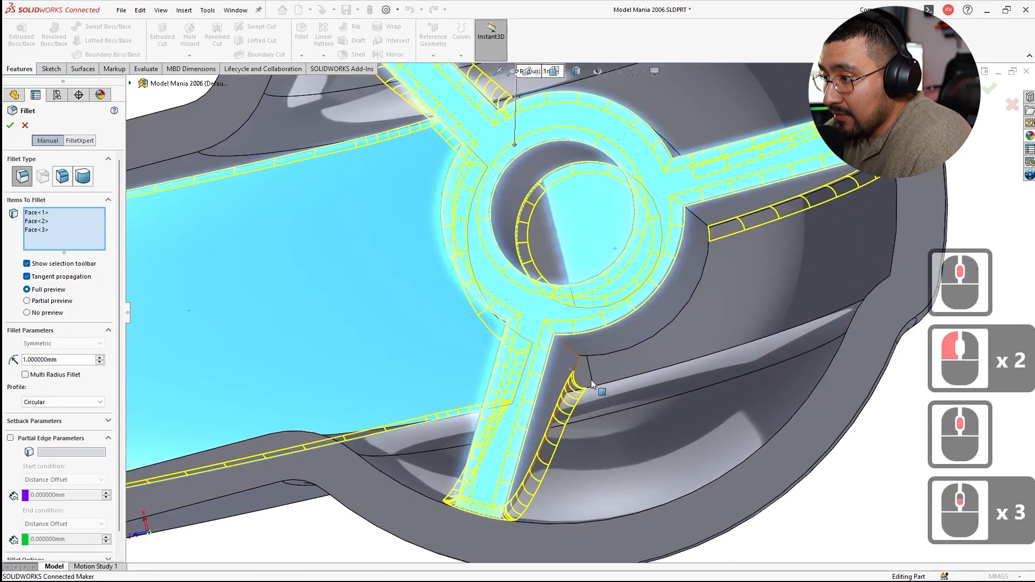
# Step: Add the two domed inner faces on either side of the knob's round end to the 1 mm fillet
pyautogui.click(599, 424)
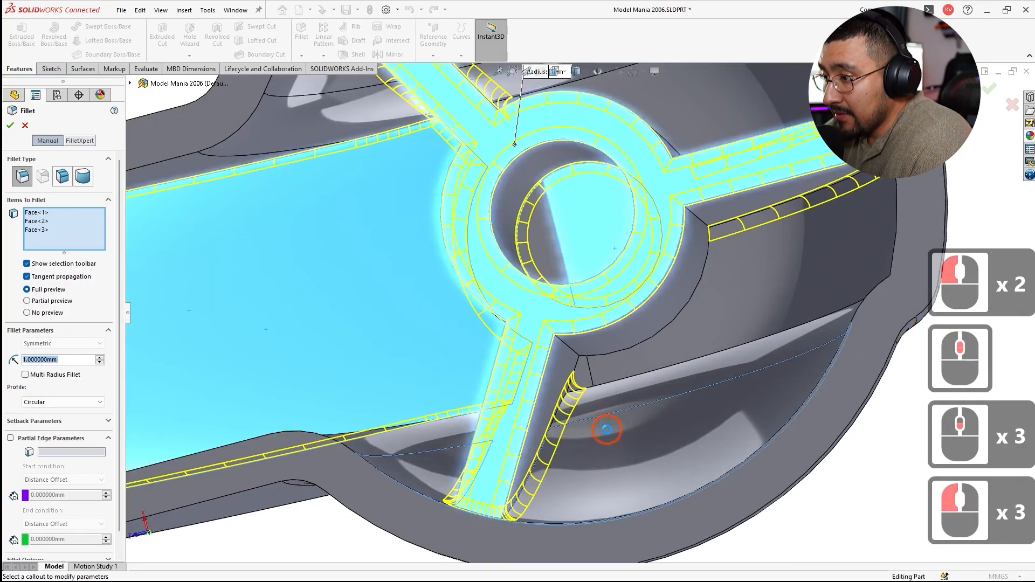
pyautogui.scroll(5, 604, 429)
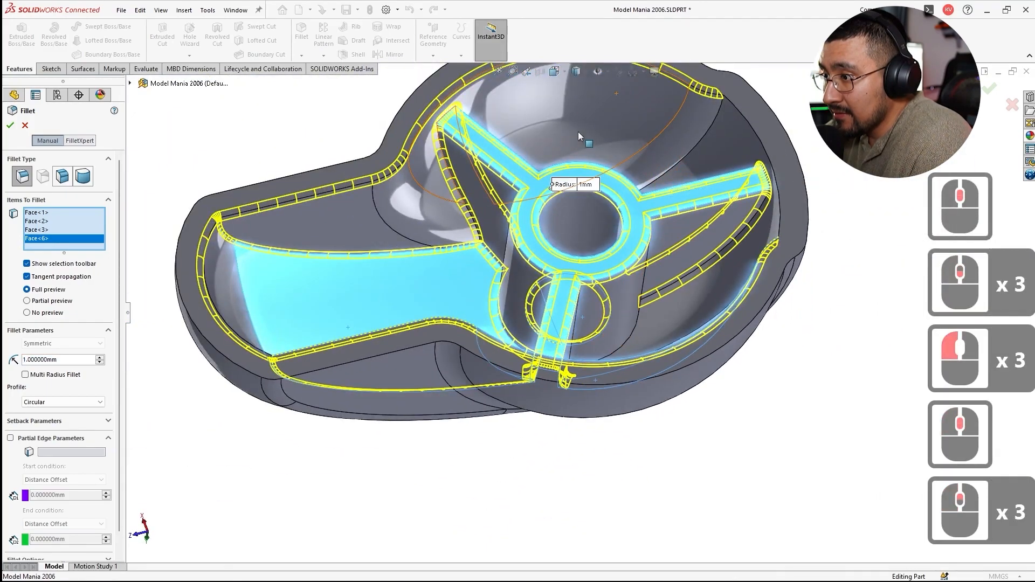
pyautogui.scroll(-3, 587, 241)
pyautogui.click(594, 245)
pyautogui.moveTo(594, 244); pyautogui.dragTo(634, 296, button='middle')
# Step: Add the two edges where the domed inner faces meet the curved middle face to the 1 mm fillet
pyautogui.click(726, 319)
pyautogui.click(705, 310)
pyautogui.moveTo(704, 306); pyautogui.dragTo(694, 515, button='middle')
pyautogui.click(737, 272)
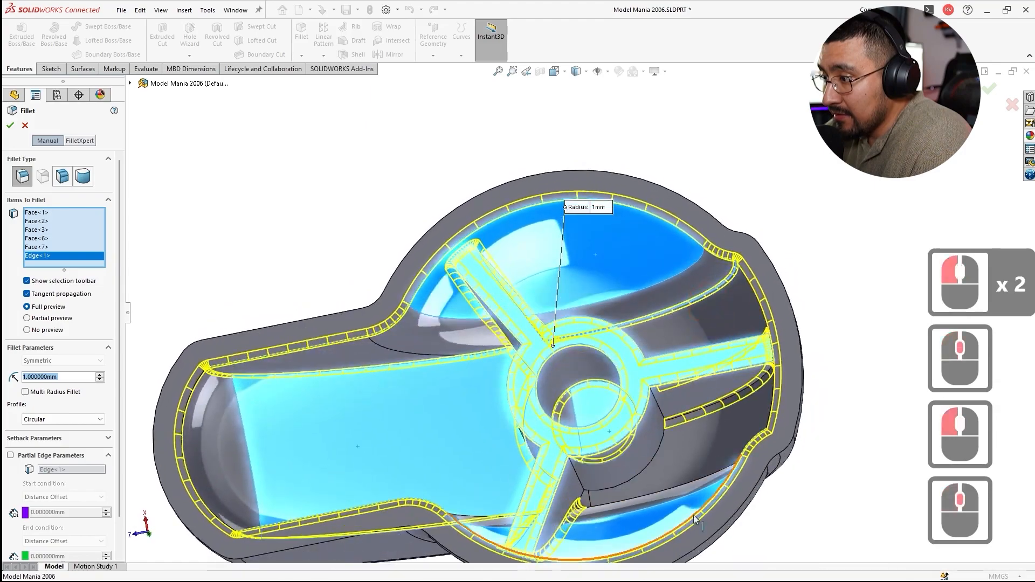
pyautogui.click(613, 507)
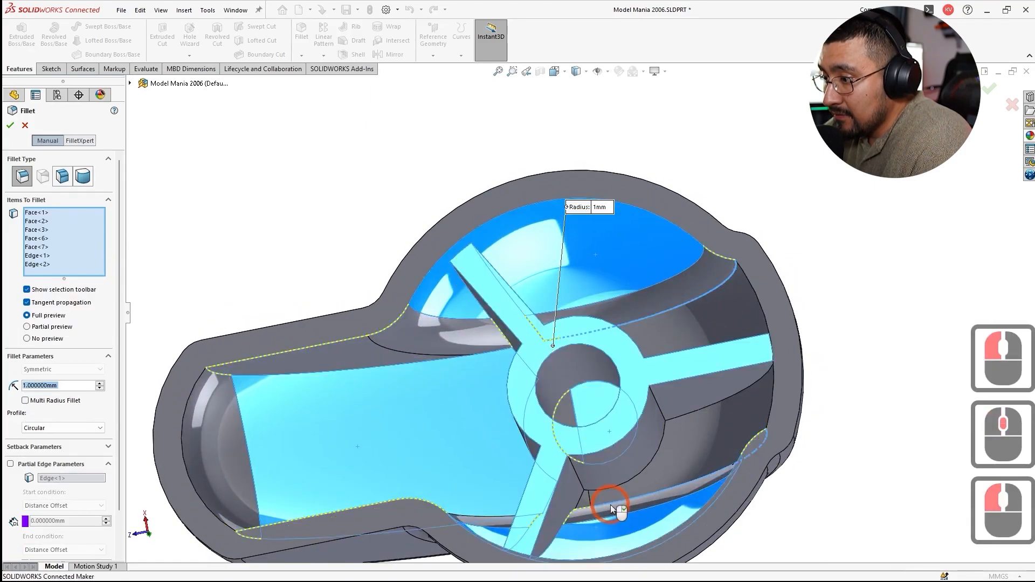
# Step: Add the first three corner edges between the ribs and the boss to the 1 mm fillet
pyautogui.scroll(-4, 611, 507)
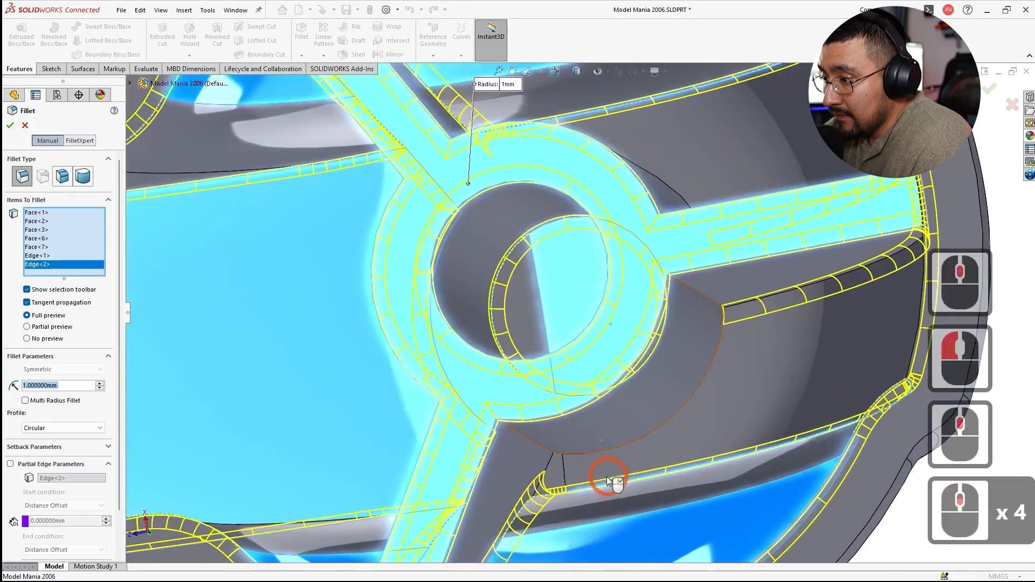
pyautogui.click(542, 451)
pyautogui.moveTo(542, 439)
pyautogui.mouseDown(button='middle')
pyautogui.moveTo(564, 423)
pyautogui.moveTo(529, 425)
pyautogui.mouseUp(button='middle')
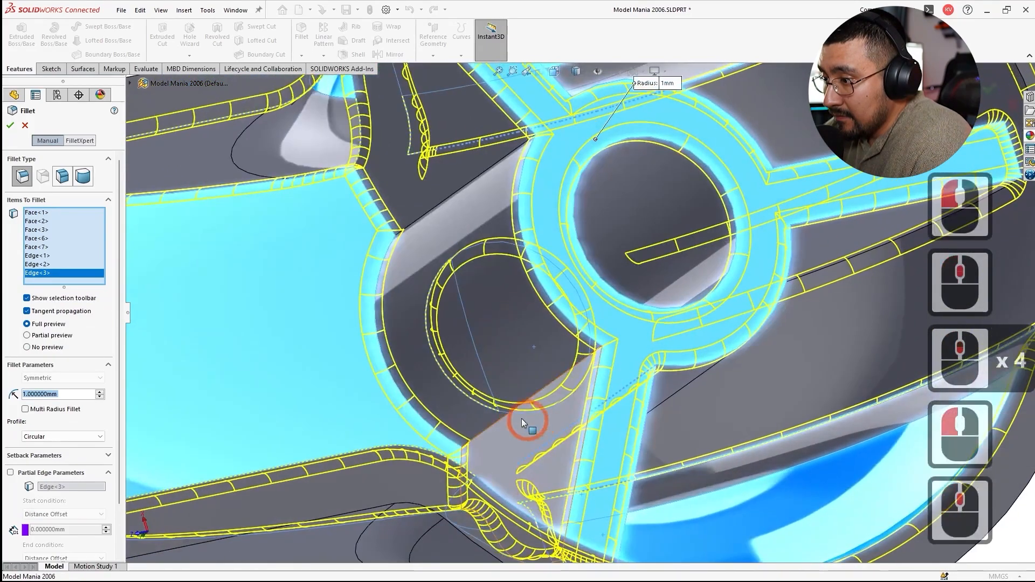
pyautogui.click(491, 426)
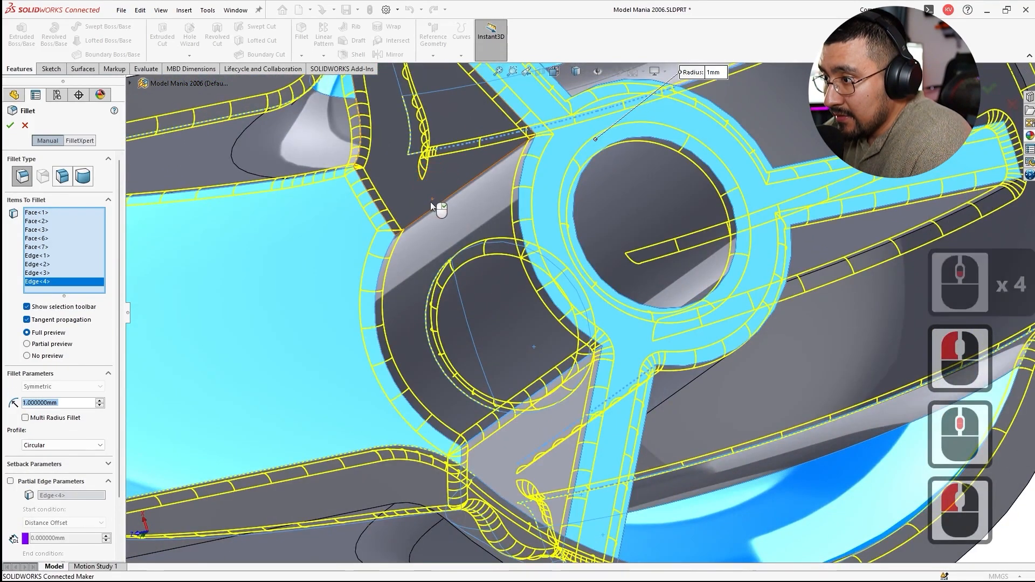
pyautogui.click(430, 203)
# Step: Add the boss's outer cylindrical face on the handle side to the 1 mm fillet selection
pyautogui.moveTo(427, 212); pyautogui.dragTo(686, 400, button='middle')
pyautogui.click(402, 318)
pyautogui.click(685, 401)
pyautogui.click(686, 399)
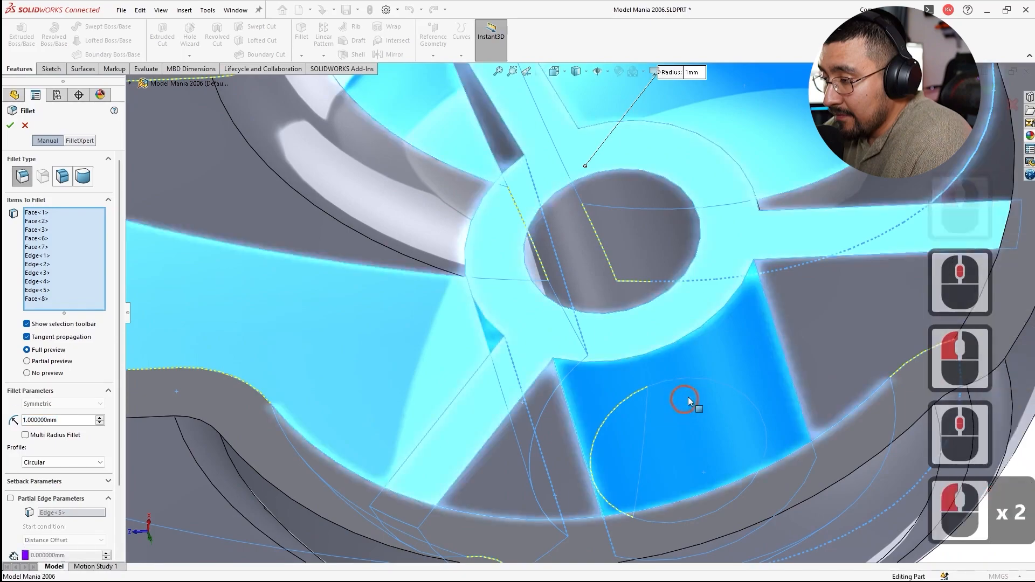
# Step: Add the remaining three corner edges between the ribs and the boss to the 1 mm fillet
pyautogui.click(767, 304)
pyautogui.moveTo(767, 304); pyautogui.dragTo(752, 385, button='middle')
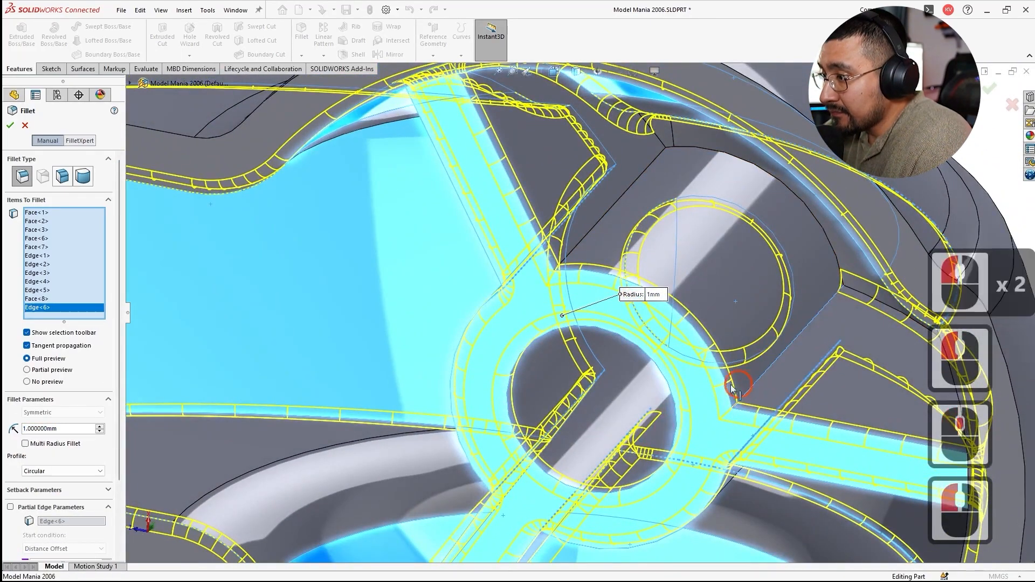
pyautogui.click(699, 323)
pyautogui.scroll(3, 700, 334)
pyautogui.scroll(-3, 569, 273)
pyautogui.scroll(-1, 508, 209)
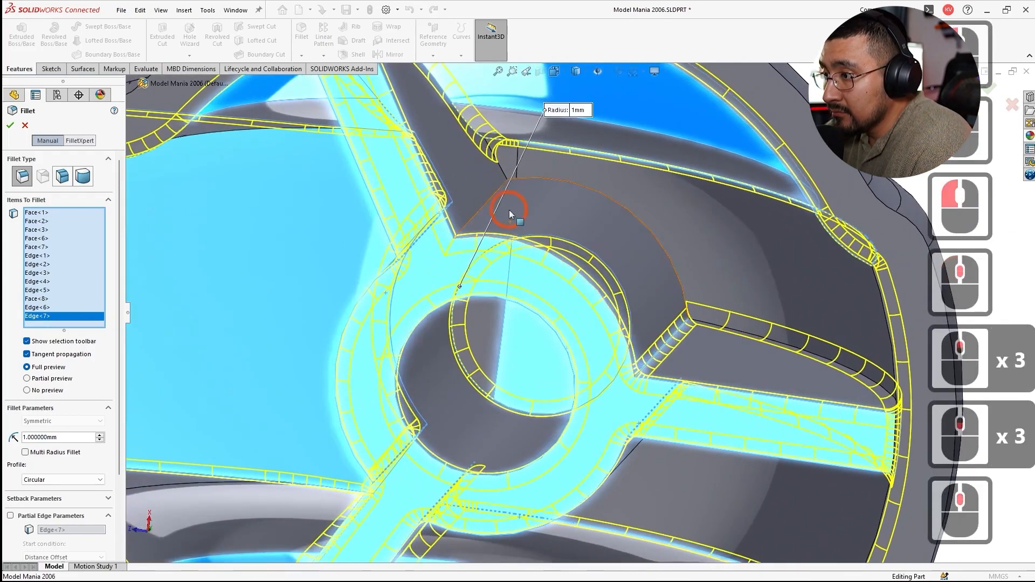
pyautogui.click(476, 222)
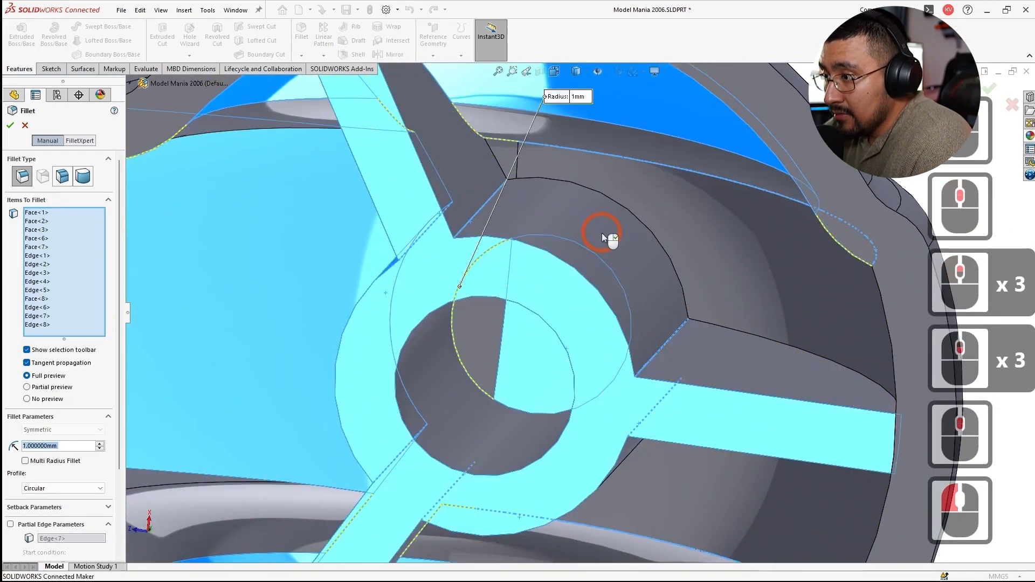
# Step: Try adding the curved base edge of the boss at the round end to the 1 mm fillet
pyautogui.moveTo(597, 244); pyautogui.dragTo(617, 184, button='middle')
pyautogui.scroll(2, 654, 382)
pyautogui.scroll(-1, 654, 381)
pyautogui.moveTo(649, 378); pyautogui.dragTo(651, 464, button='middle')
pyautogui.scroll(3, 615, 408)
pyautogui.scroll(-3, 615, 407)
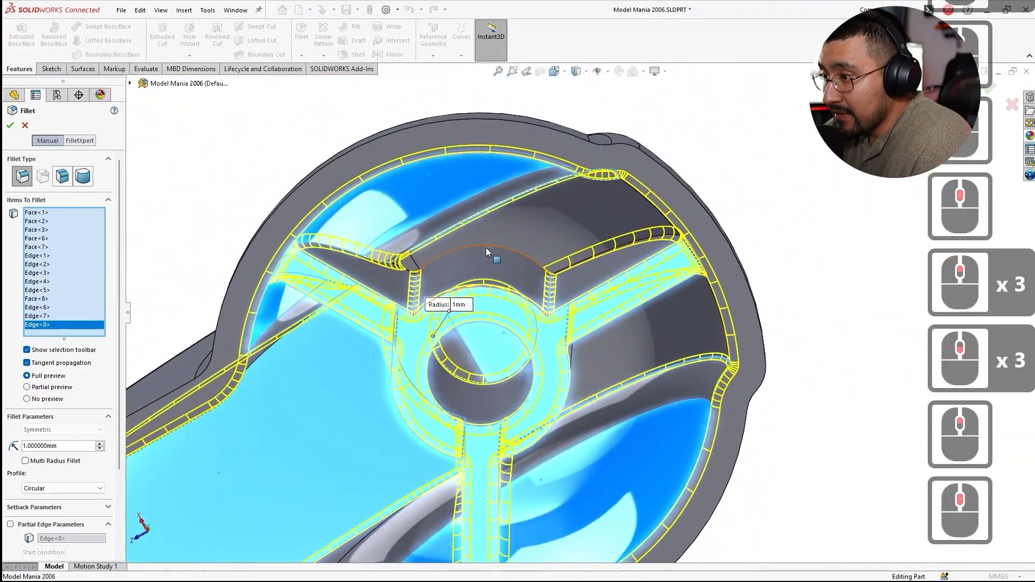
pyautogui.click(486, 244)
pyautogui.click(521, 288)
# Step: Check the fillet preview around the ribs and boss, and apply the 1 mm fillet
pyautogui.moveTo(522, 289); pyautogui.dragTo(577, 366, button='middle')
pyautogui.scroll(2, 577, 321)
pyautogui.scroll(-3, 577, 320)
pyautogui.scroll(3, 480, 379)
pyautogui.scroll(-3, 448, 363)
pyautogui.scroll(2, 449, 362)
pyautogui.moveTo(488, 371); pyautogui.dragTo(541, 394, button='middle')
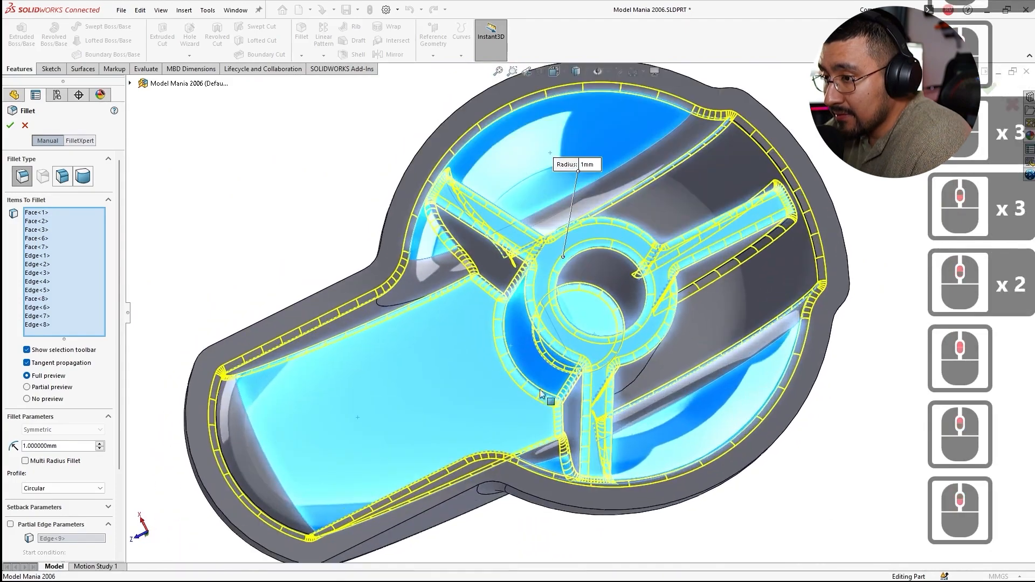
pyautogui.click(10, 126)
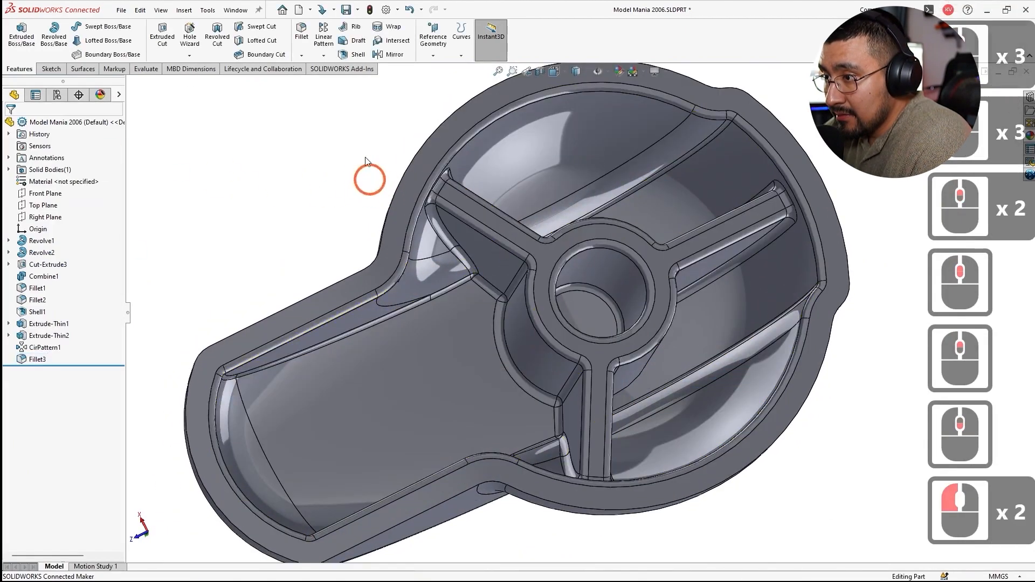
# Step: Add a second 1 mm fillet on the boss's two remaining outer faces between the ribs at the round end
pyautogui.click(399, 89)
pyautogui.moveTo(726, 413); pyautogui.dragTo(669, 323, button='middle')
pyautogui.click(703, 371)
pyautogui.click(671, 208)
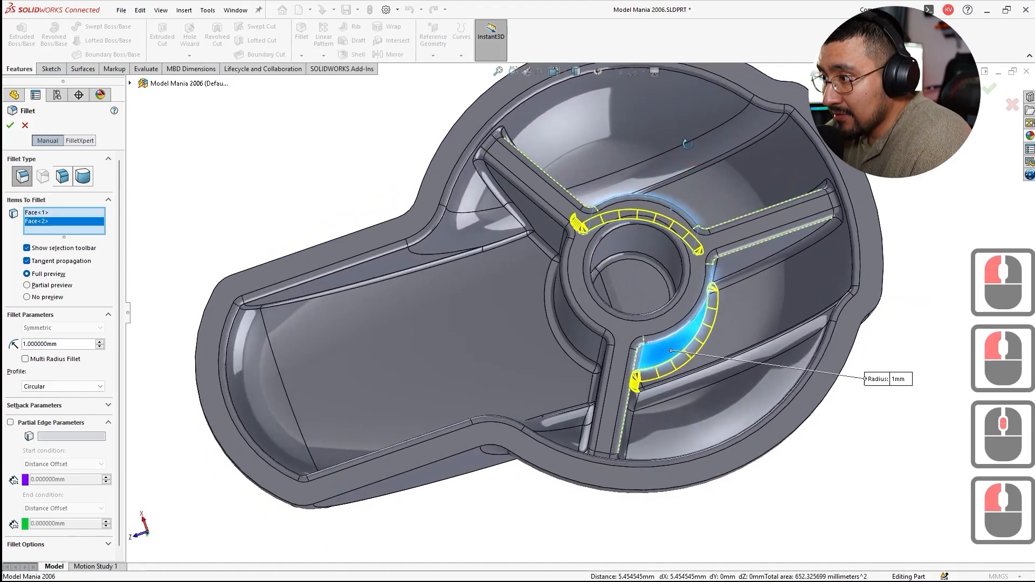
pyautogui.click(10, 126)
# Step: Color Fillet3 and Fillet4 pure red (RGB 255, 0, 0)
pyautogui.moveTo(739, 203); pyautogui.dragTo(765, 291, button='middle')
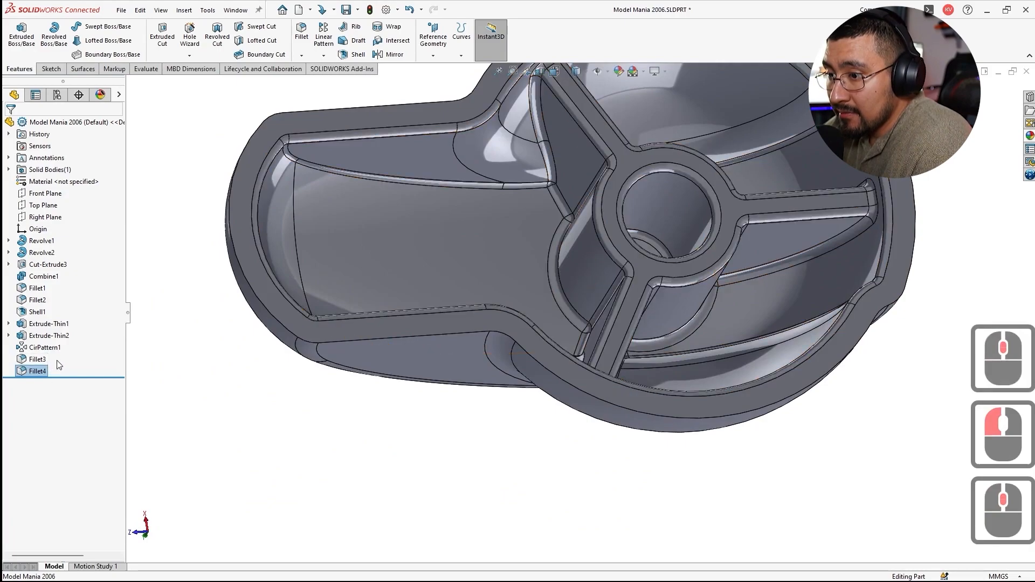
pyautogui.click(38, 359)
pyautogui.rightClick(37, 359)
pyautogui.click(72, 350)
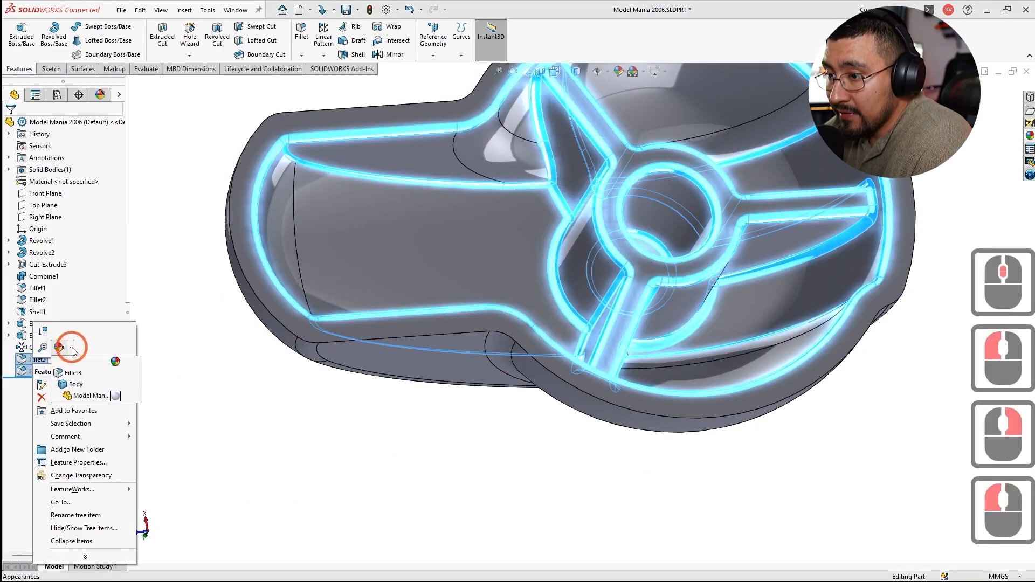
pyautogui.click(72, 374)
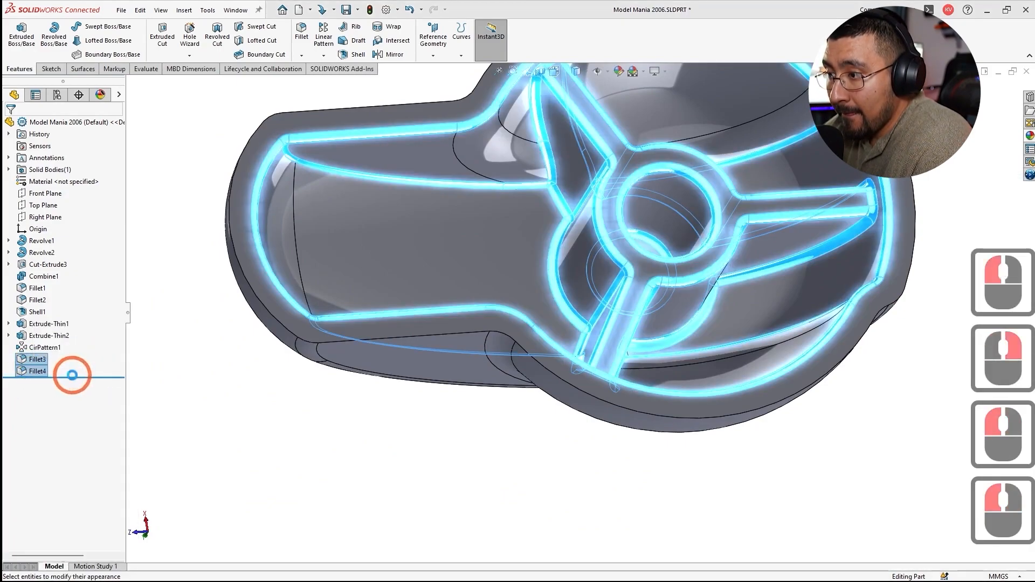
pyautogui.click(38, 351)
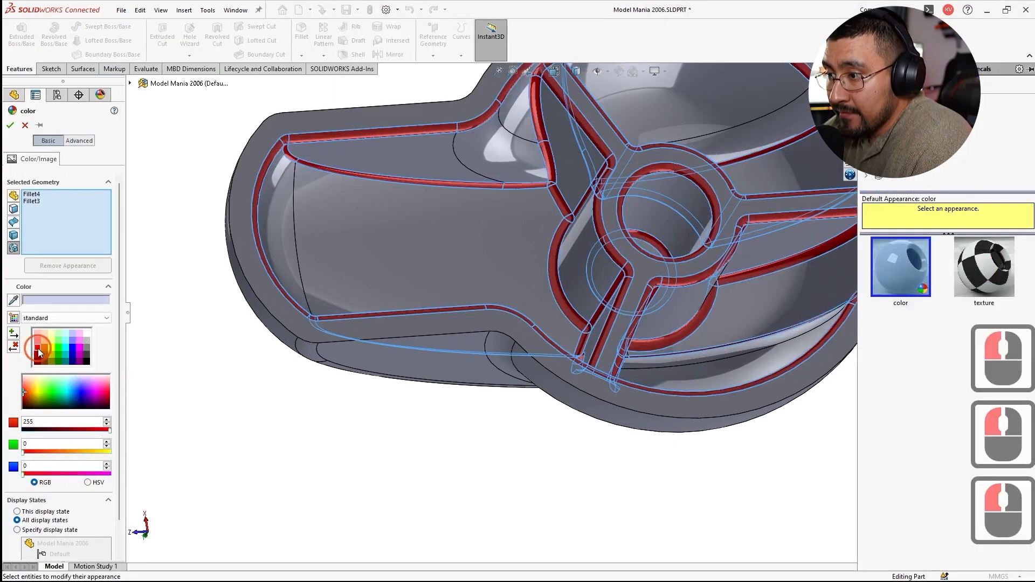
pyautogui.click(10, 124)
pyautogui.click(194, 139)
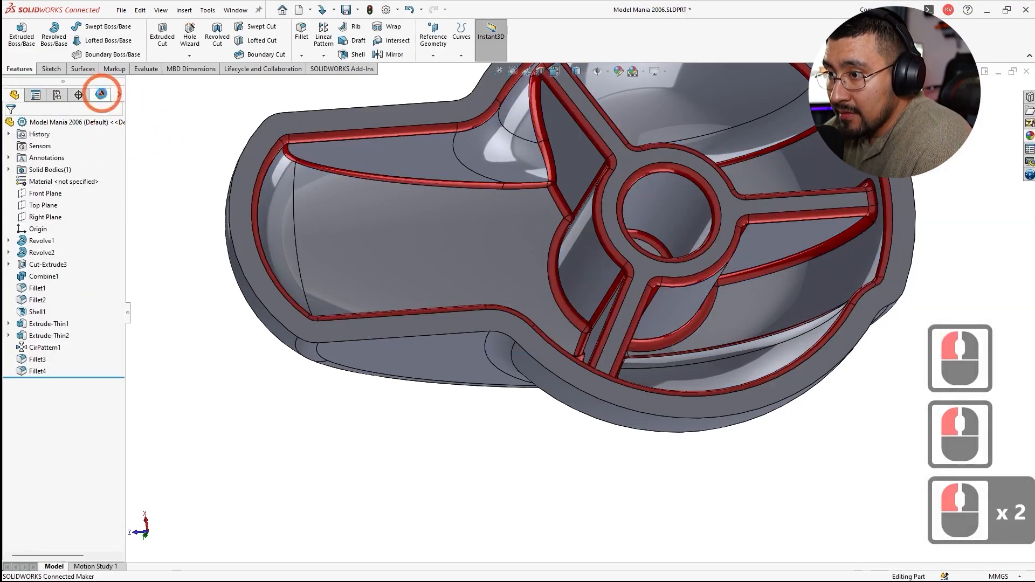
# Step: List the appearances applied to the part
pyautogui.click(101, 94)
pyautogui.click(11, 110)
pyautogui.rightClick(38, 159)
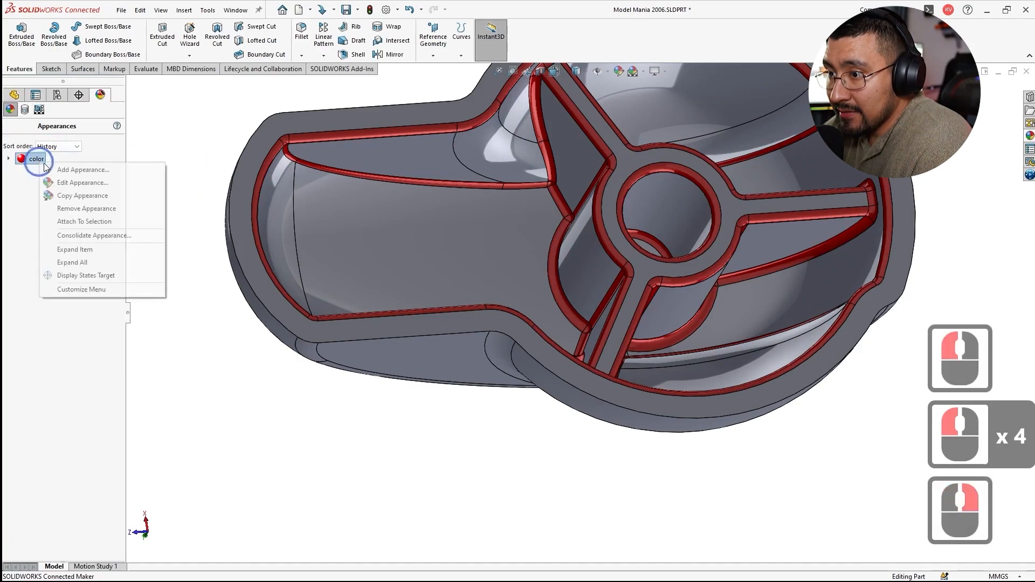
pyautogui.click(67, 183)
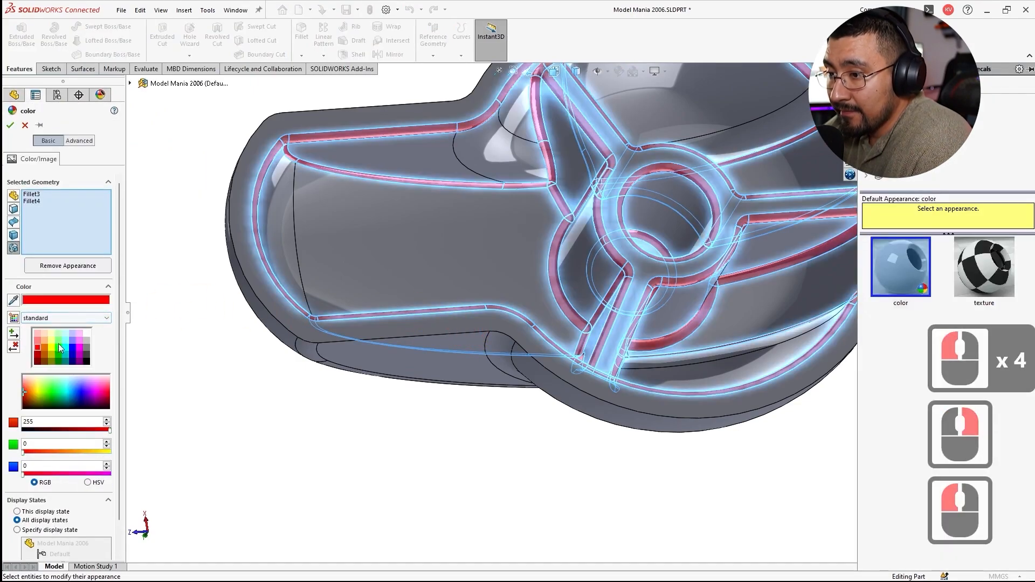
pyautogui.click(51, 340)
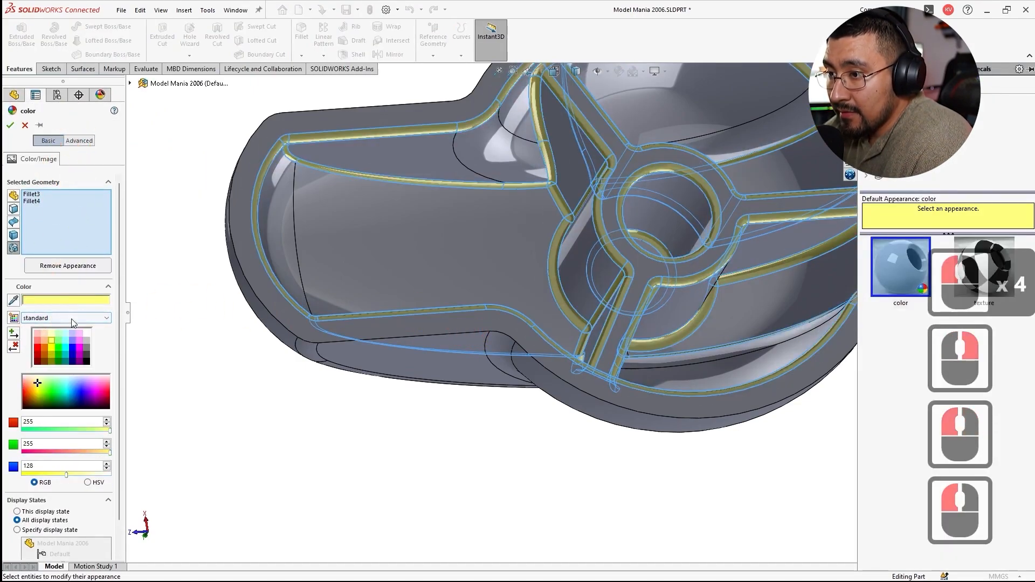
pyautogui.press('Escape')
# Step: Apply a light yellow standard color to the whole Model Mania 2006 part
pyautogui.rightClick(47, 183)
pyautogui.click(79, 189)
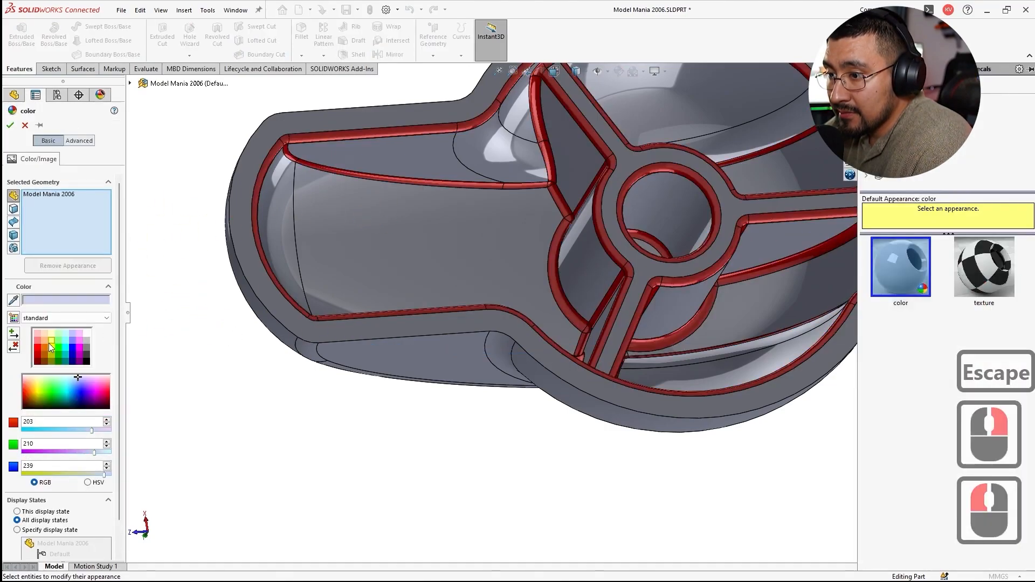
pyautogui.click(51, 341)
pyautogui.click(11, 125)
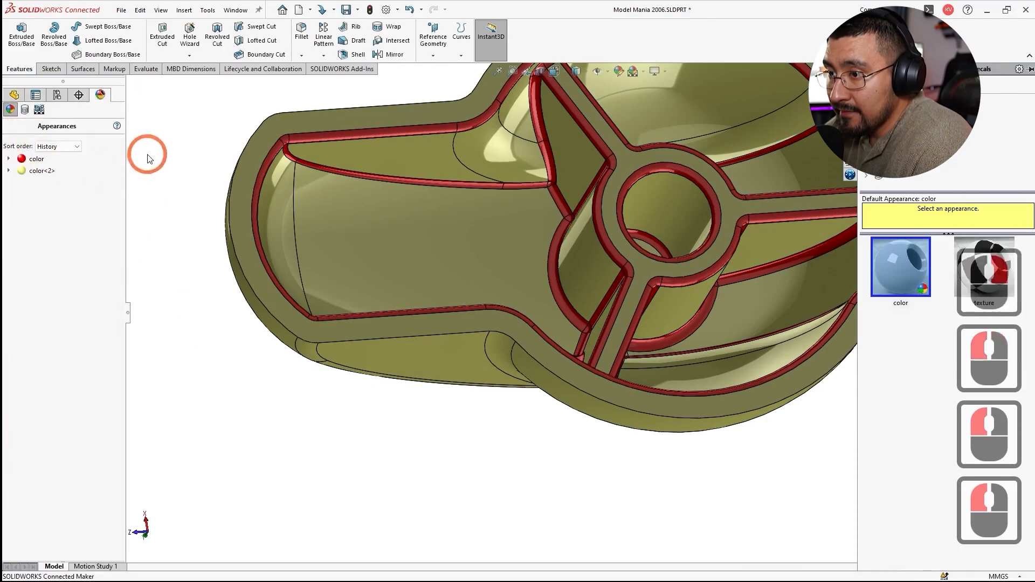
# Step: Look over the colored underside of the knob and save the part
pyautogui.middleClick(539, 312)
pyautogui.moveTo(539, 312); pyautogui.dragTo(542, 371, button='middle')
pyautogui.scroll(-3, 619, 196)
pyautogui.scroll(2, 624, 250)
pyautogui.scroll(-1, 624, 249)
pyautogui.hotkey('ctrl', 's')
pyautogui.scroll(3, 581, 345)
pyautogui.scroll(-3, 558, 322)
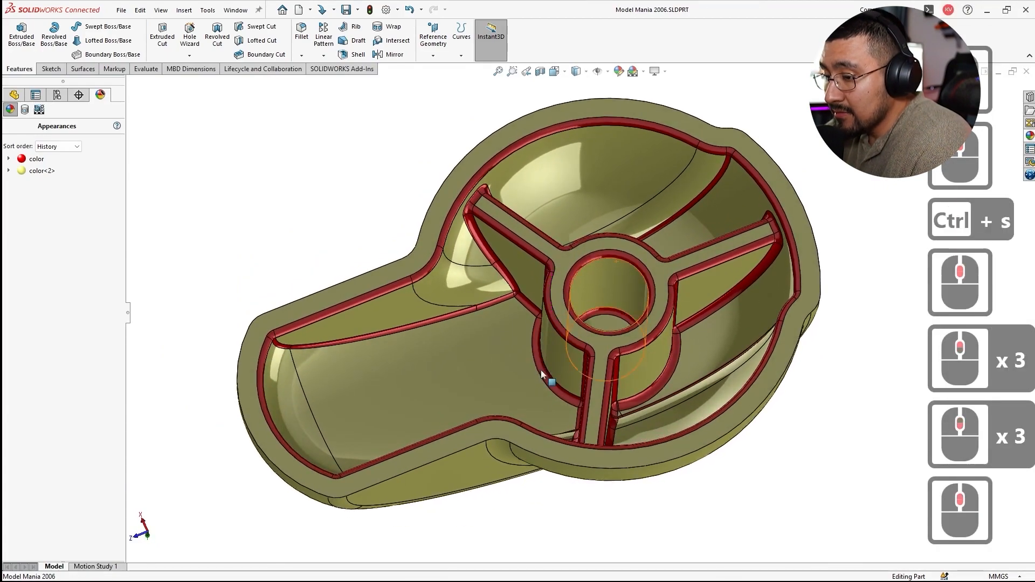
# Step: Compare the knob with the drawing in the browser, and examine the outer side of the model
pyautogui.hotkey('alt', 'Tab')
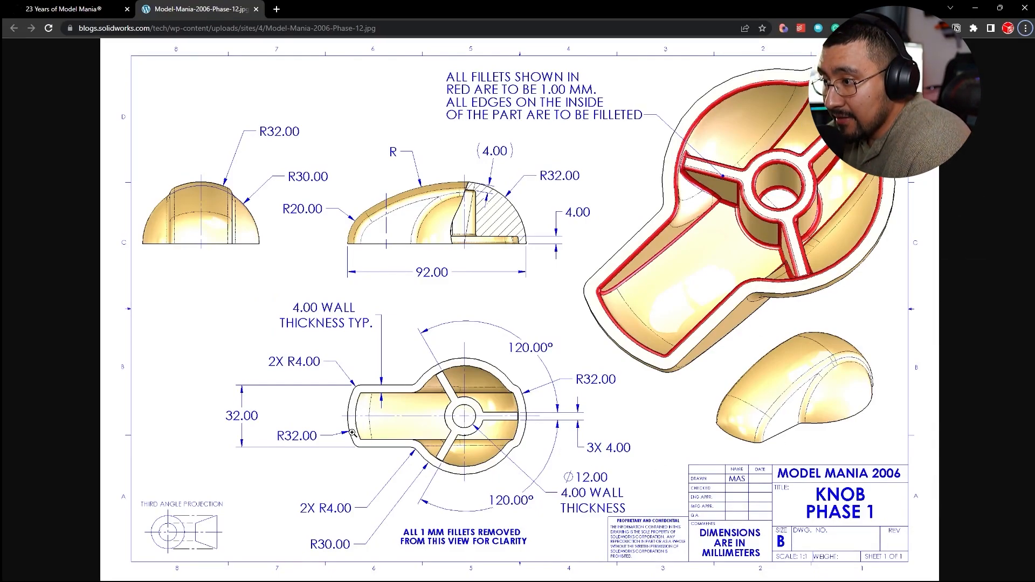
pyautogui.hotkey('alt', 'Tab')
pyautogui.moveTo(541, 384); pyautogui.dragTo(566, 363, button='middle')
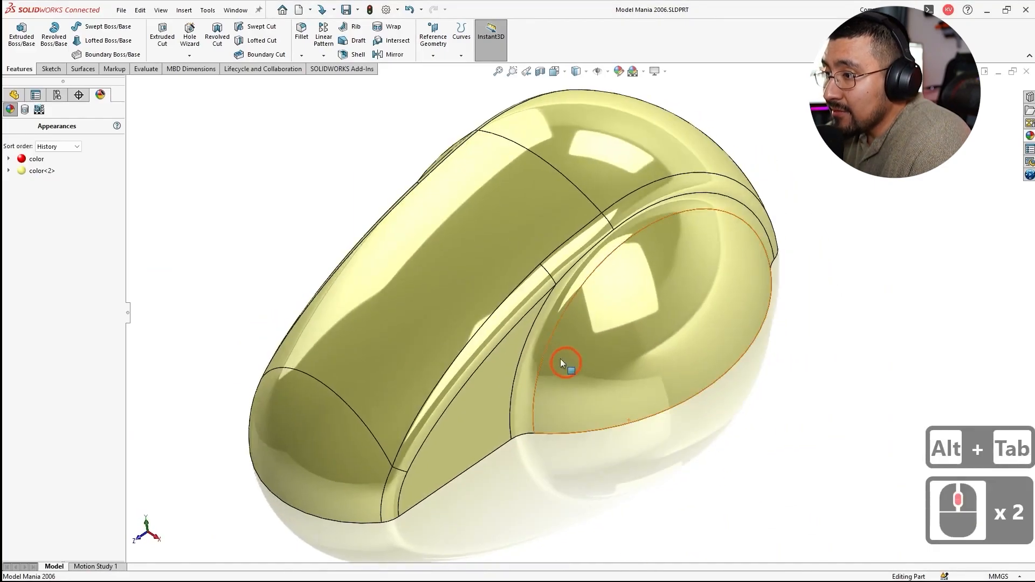
pyautogui.click(470, 296)
pyautogui.moveTo(470, 296); pyautogui.dragTo(476, 286, button='middle')
pyautogui.scroll(4, 580, 318)
pyautogui.scroll(-4, 425, 358)
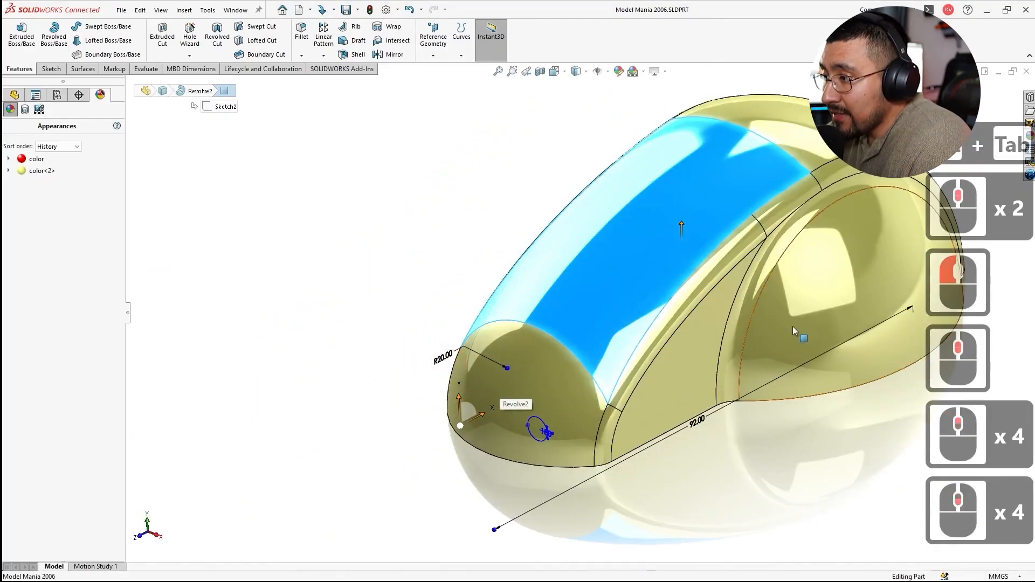
pyautogui.scroll(-2, 784, 298)
pyautogui.scroll(4, 781, 297)
pyautogui.click(802, 277)
pyautogui.scroll(-1, 630, 306)
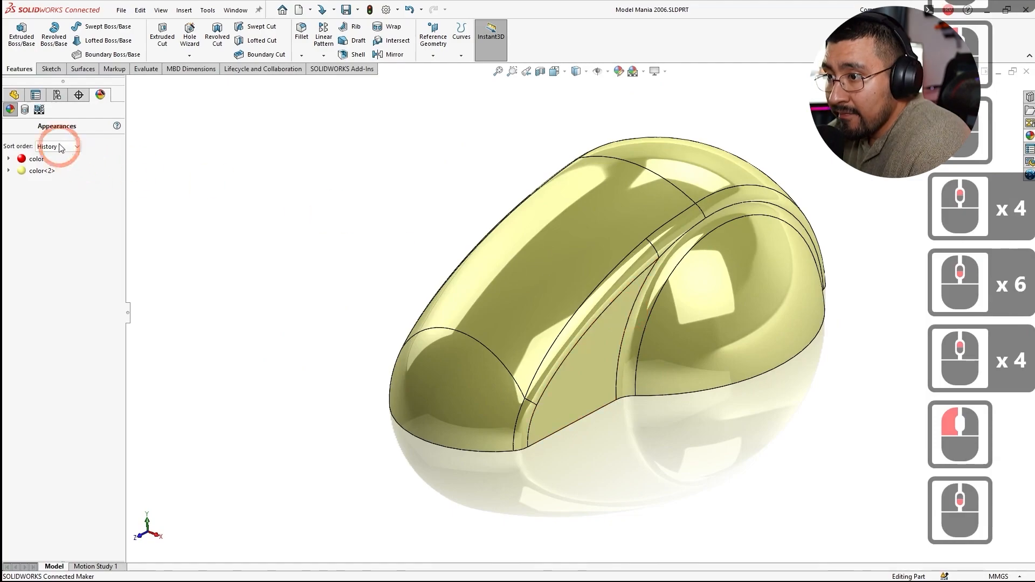
# Step: Turn off floor reflections in the 3 Point Faded scene and save the part
pyautogui.click(39, 110)
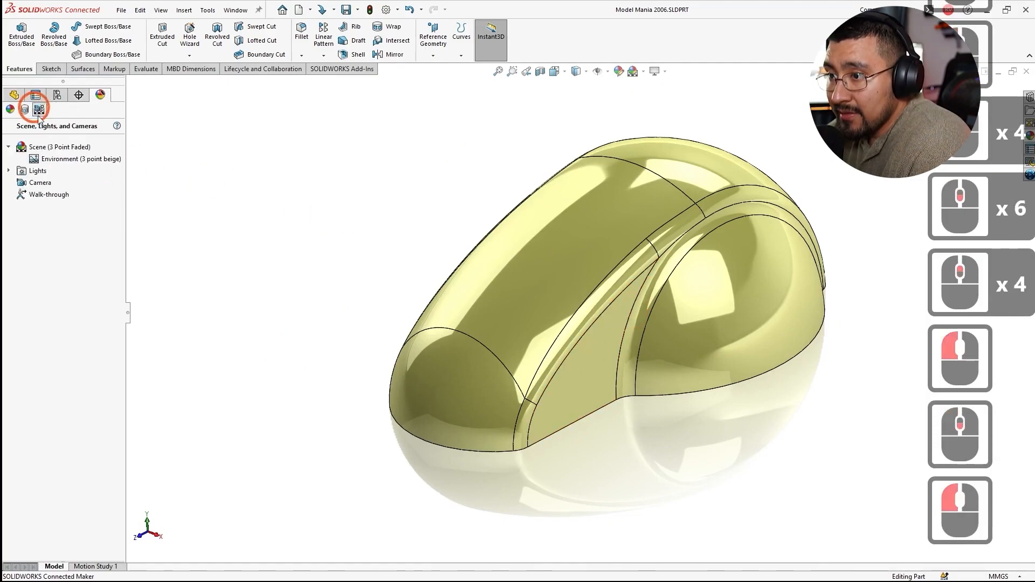
pyautogui.rightClick(53, 154)
pyautogui.click(71, 161)
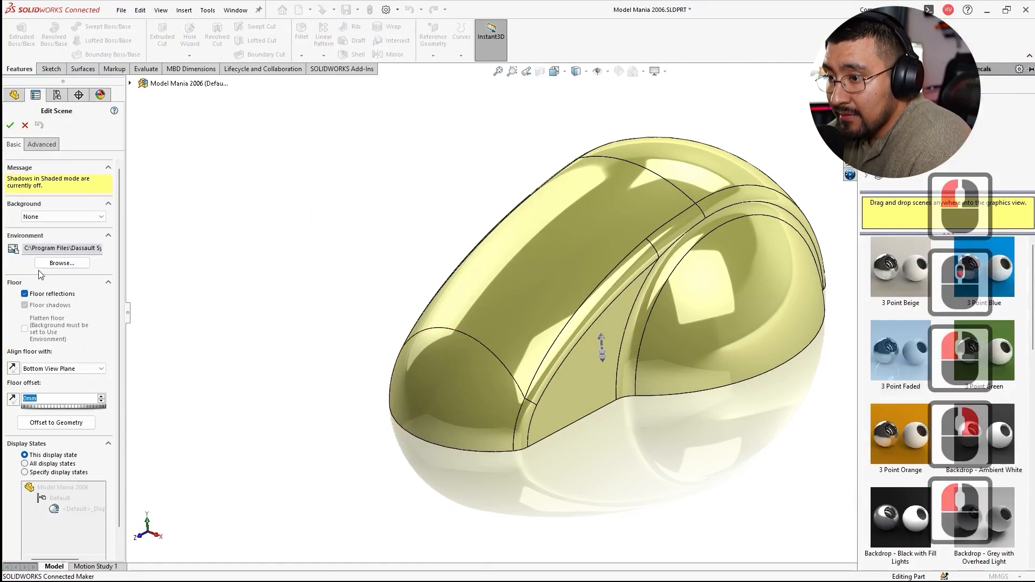
pyautogui.click(24, 294)
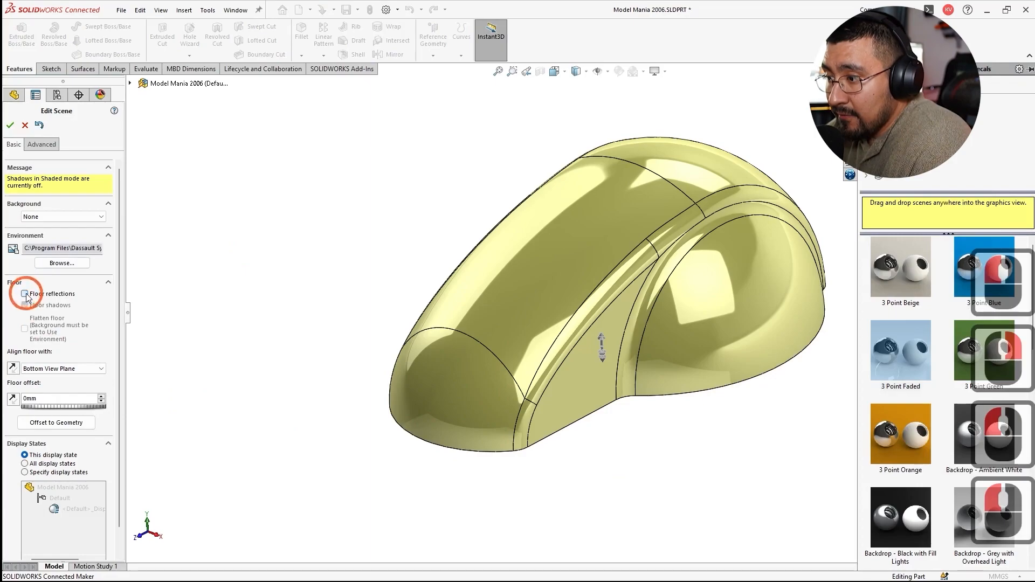
pyautogui.click(10, 125)
pyautogui.doubleClick(259, 180)
pyautogui.hotkey('ctrl', 's')
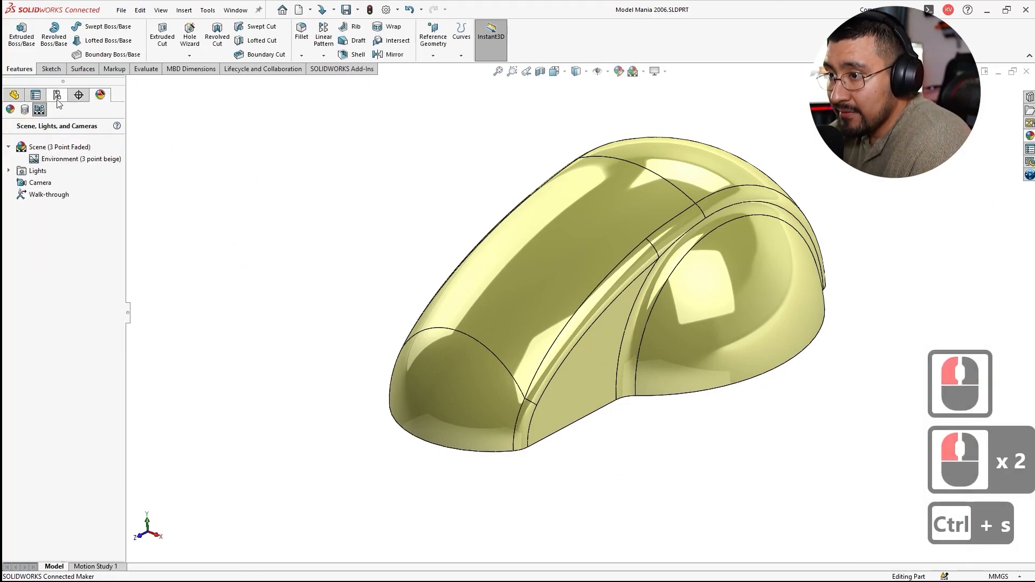
pyautogui.doubleClick(322, 175)
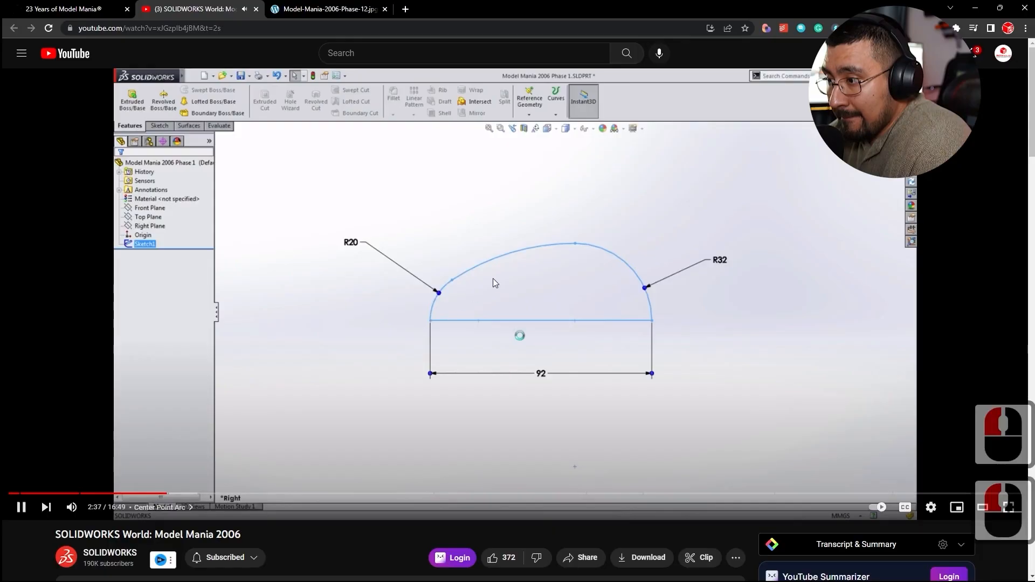
# Step: Switch to SOLIDWORKS and open the handle's Revolve2 profile sketch for editing, viewed straight on
pyautogui.click(254, 368)
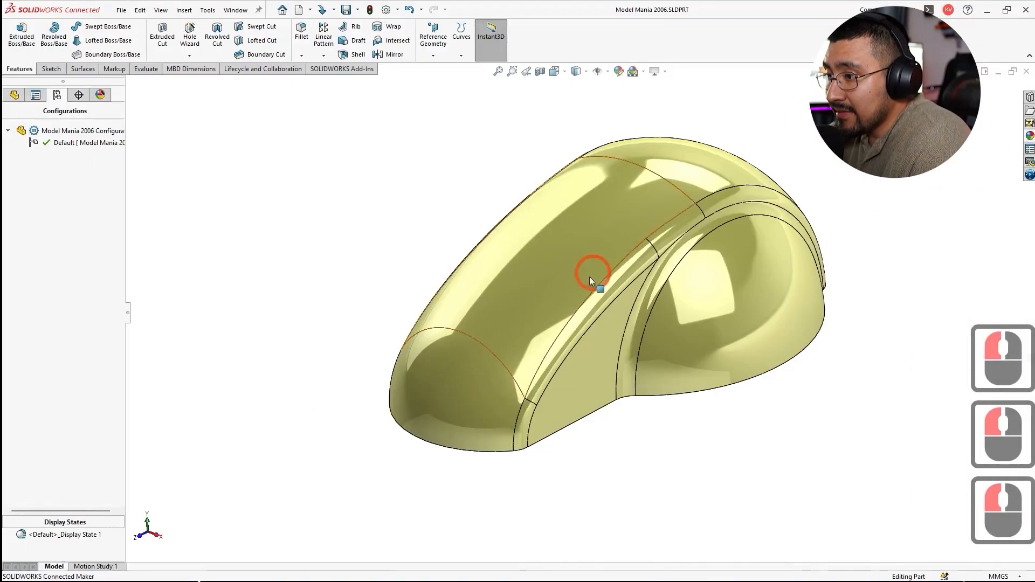
pyautogui.doubleClick(561, 245)
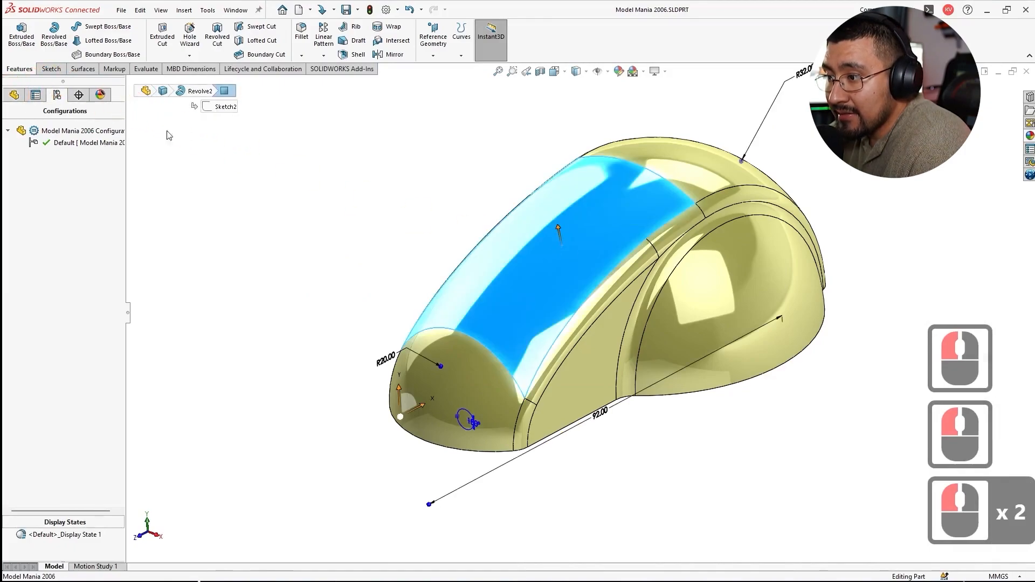
pyautogui.click(13, 95)
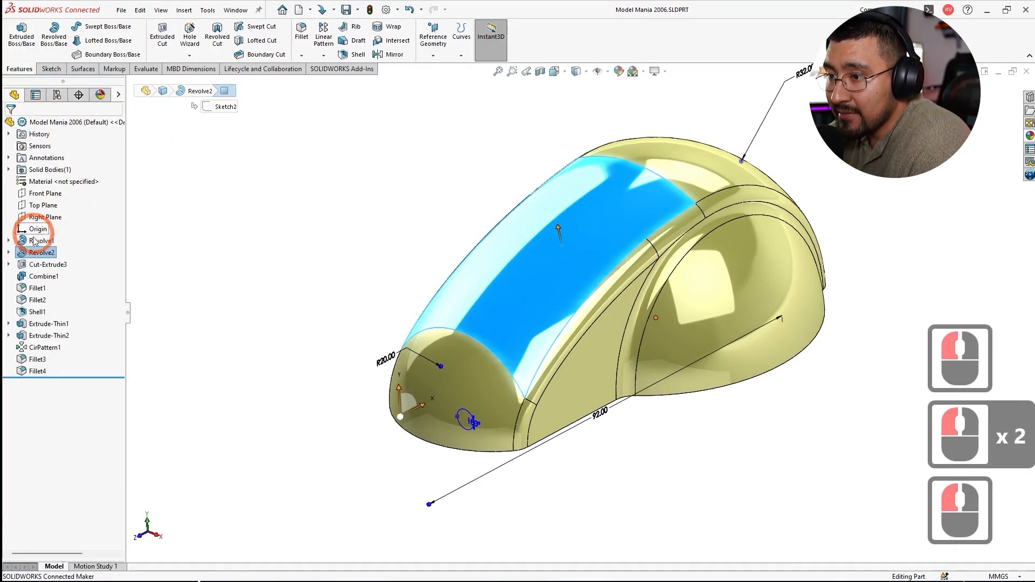
pyautogui.click(8, 252)
pyautogui.click(37, 265)
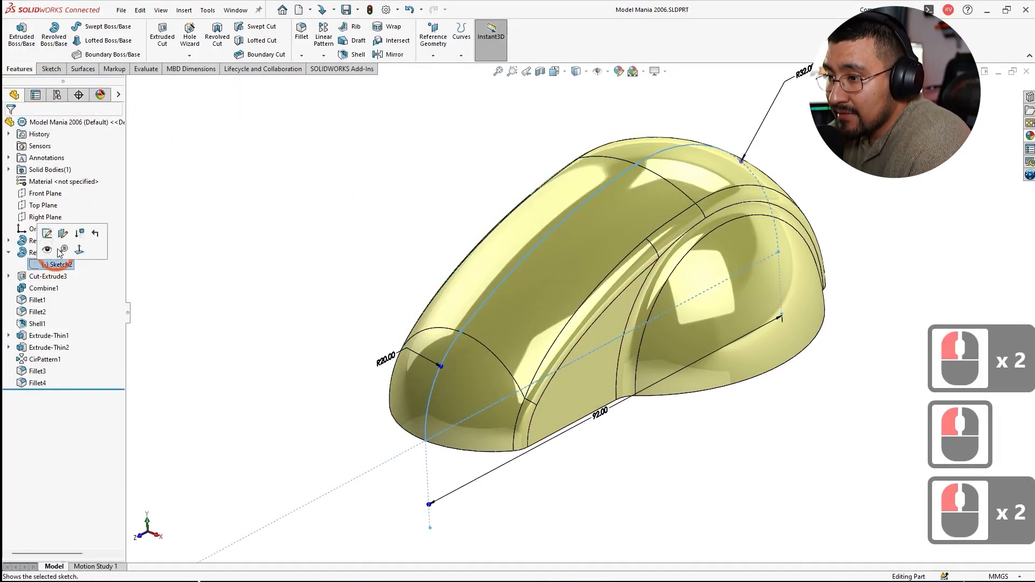
pyautogui.click(48, 236)
pyautogui.middleClick(573, 393)
pyautogui.middleClick(573, 393)
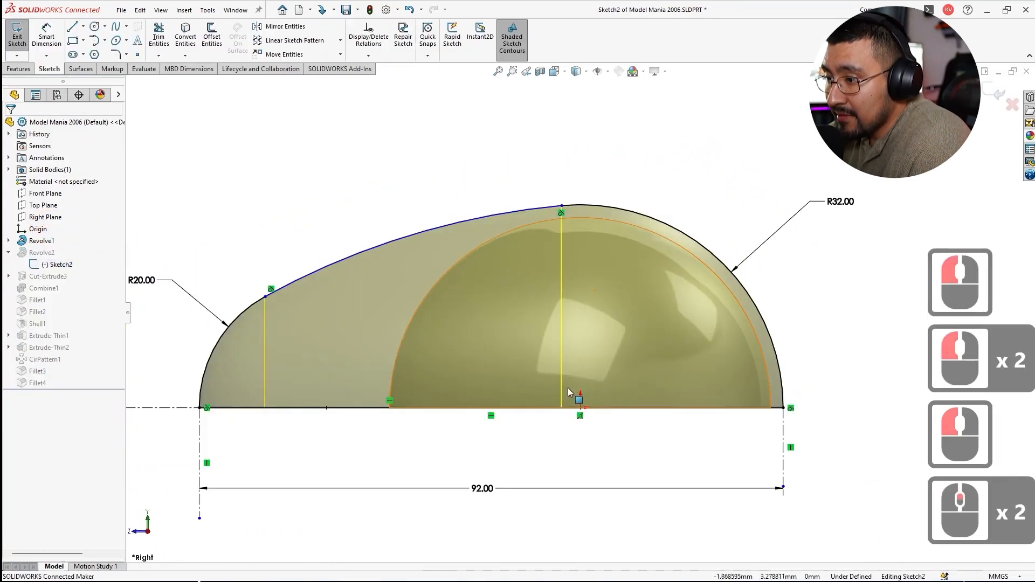
# Step: Add a vertical relation between the center point of the large upper arc and the origin in the handle profile sketch
pyautogui.click(370, 248)
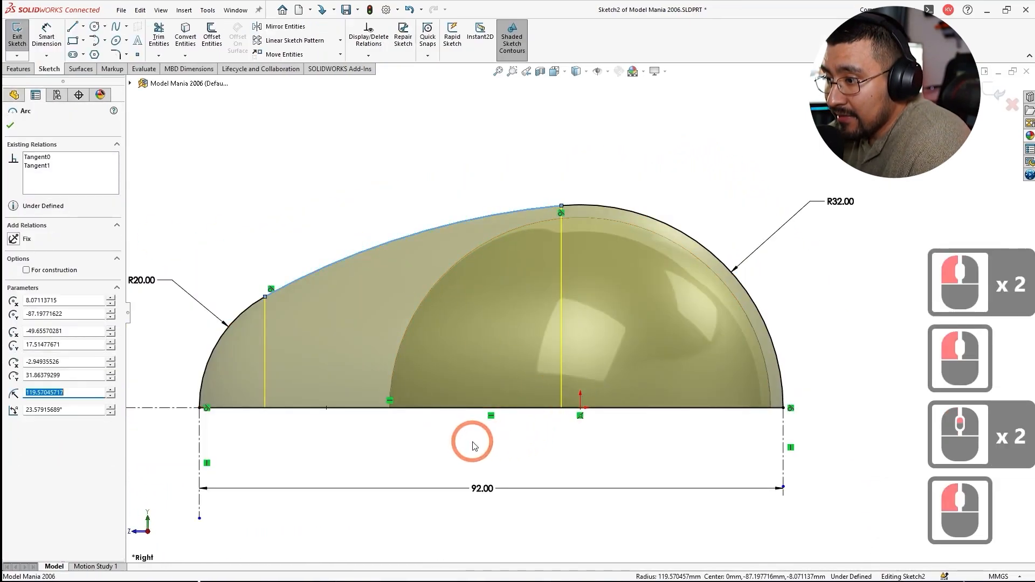
pyautogui.press('Escape')
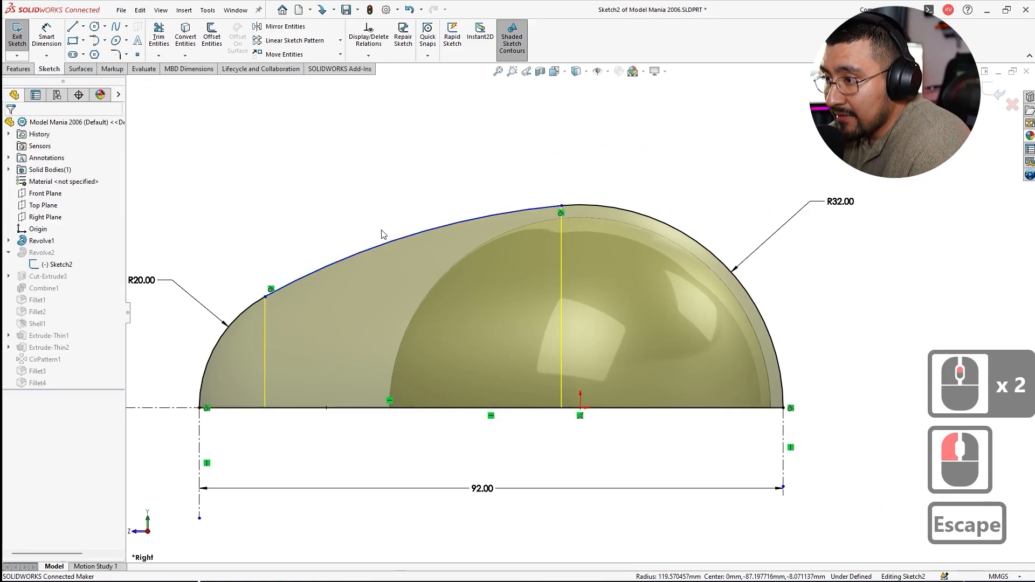
pyautogui.click(376, 247)
pyautogui.scroll(11, 603, 369)
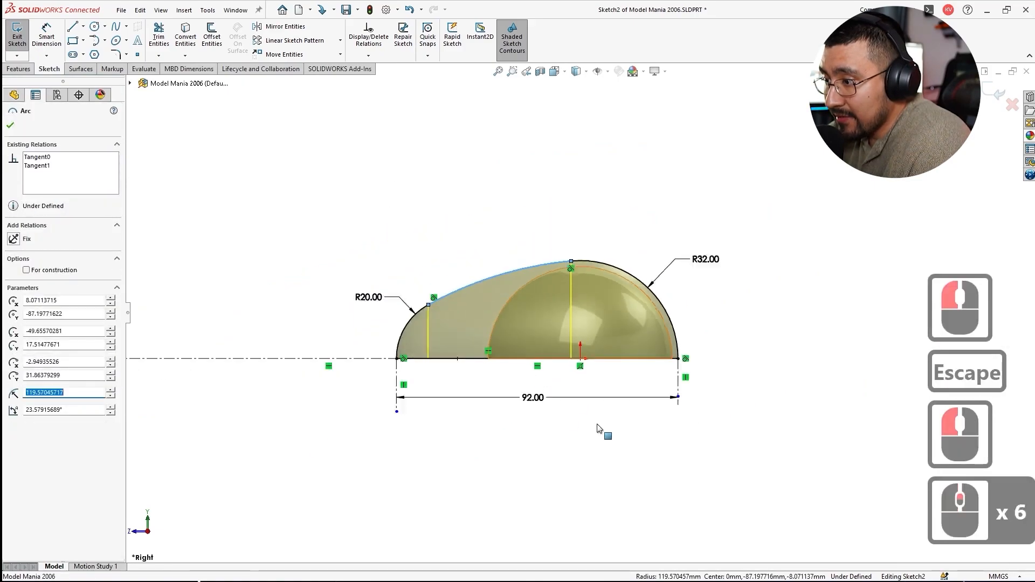
pyautogui.scroll(-5, 603, 369)
pyautogui.press('Escape')
pyautogui.moveTo(559, 416); pyautogui.dragTo(543, 390)
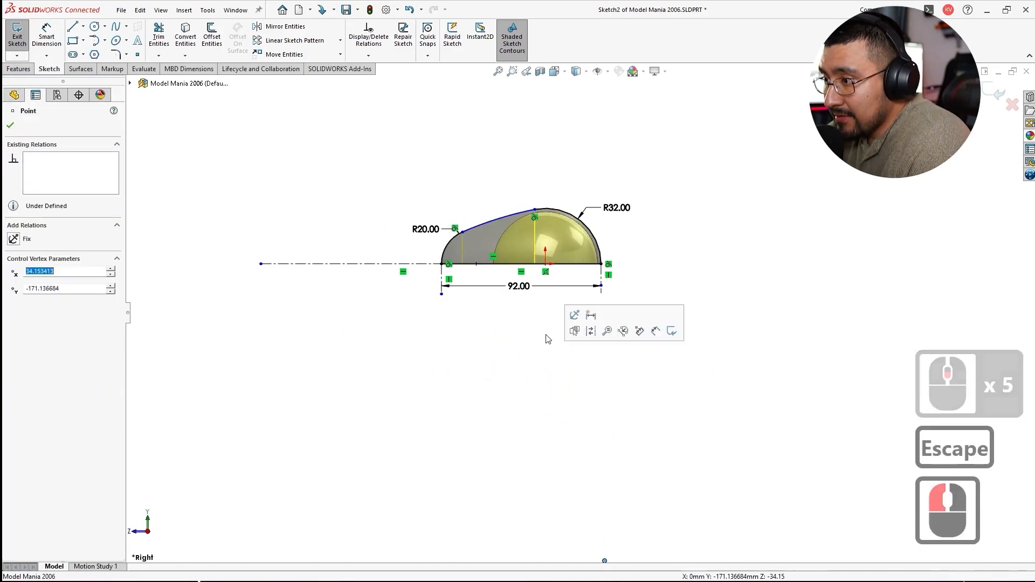
pyautogui.keyDown('ctrl'); pyautogui.click(545, 264); pyautogui.keyUp('ctrl')
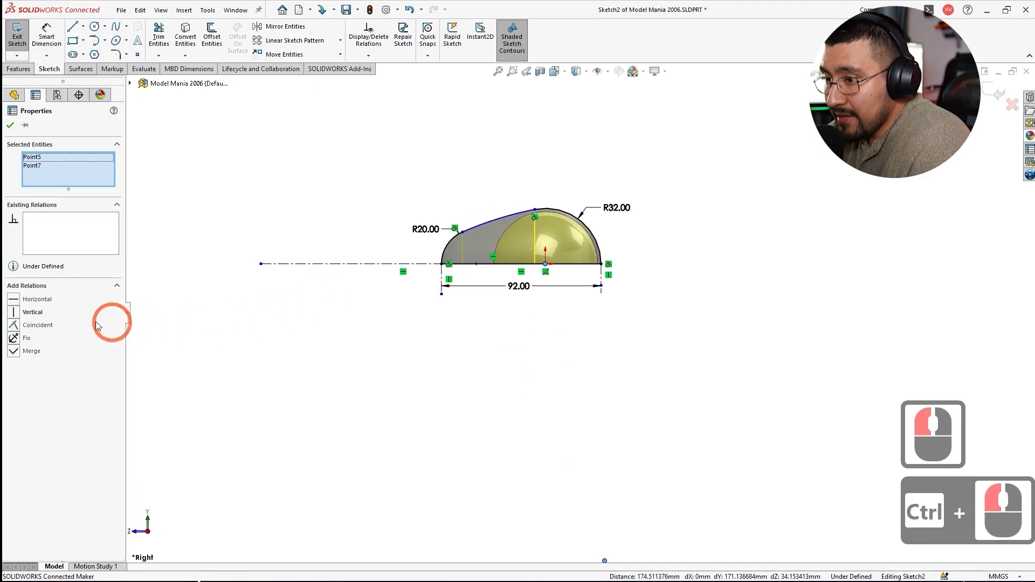
pyautogui.click(26, 312)
pyautogui.press('Escape')
pyautogui.scroll(5, 518, 286)
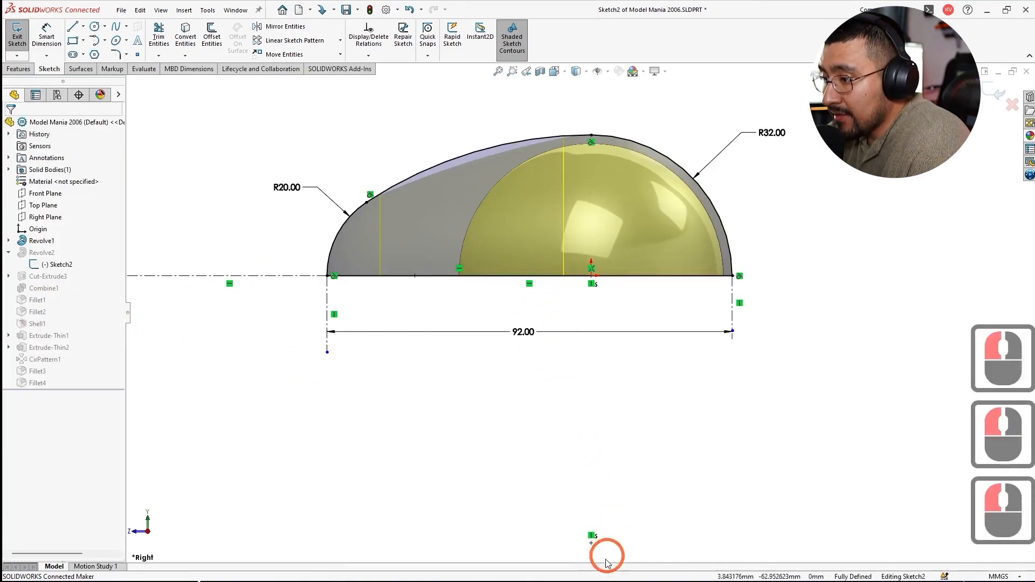
# Step: Compare the handle profile with the Phase 1 drawing, exit the sketch and save the part
pyautogui.click(590, 546)
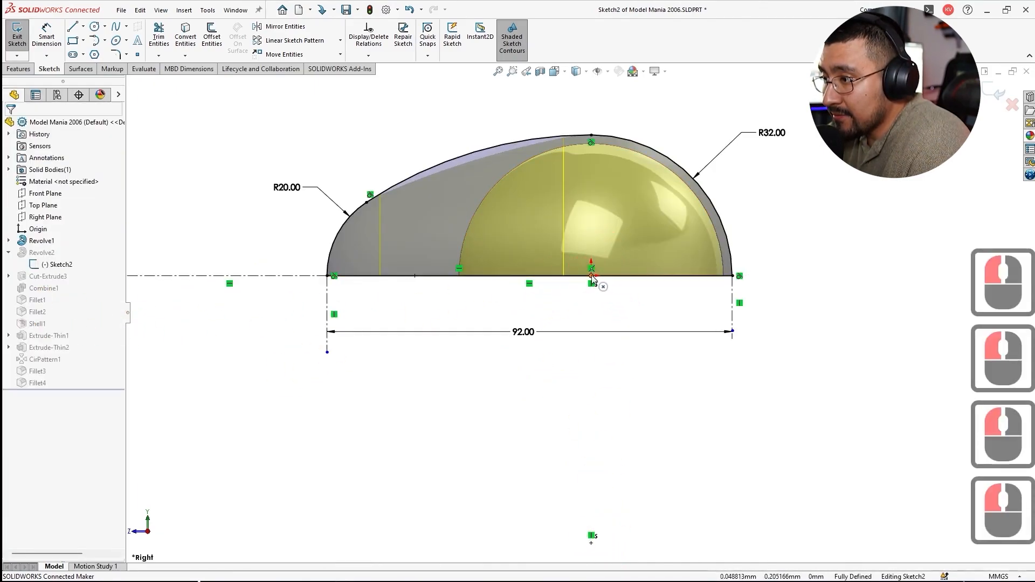
pyautogui.middleClick(509, 204)
pyautogui.middleClick(510, 205)
pyautogui.hotkey('alt', 'Tab')
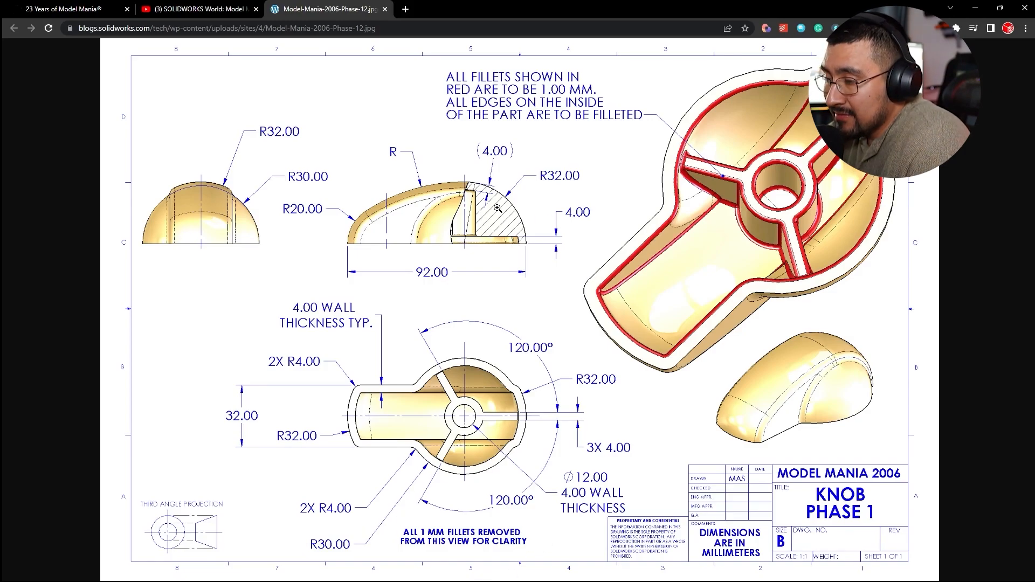
pyautogui.hotkey('alt', 'Tab')
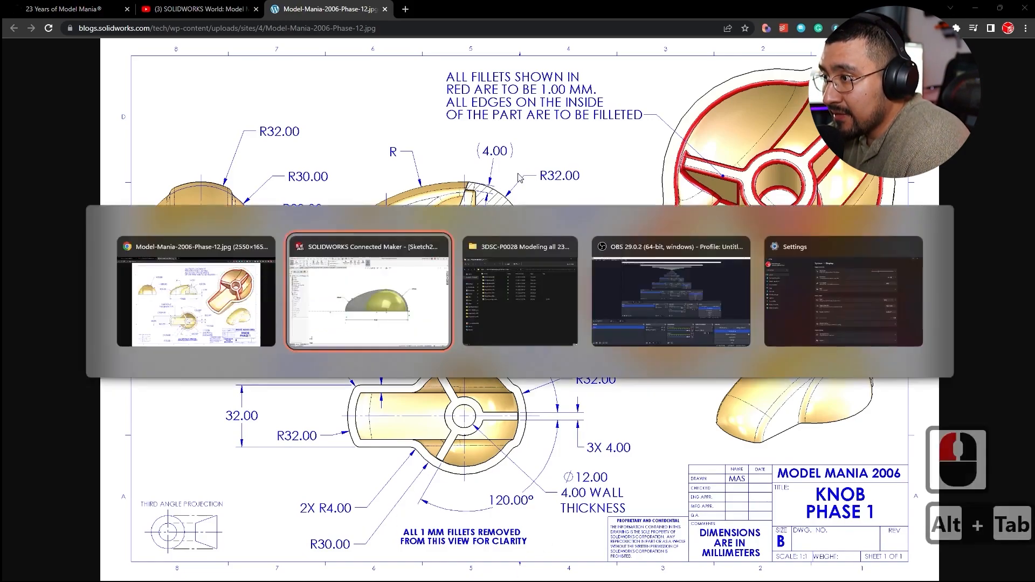
pyautogui.doubleClick(455, 185)
pyautogui.moveTo(549, 380)
pyautogui.mouseDown(button='middle')
pyautogui.moveTo(613, 277)
pyautogui.moveTo(567, 349)
pyautogui.moveTo(548, 286)
pyautogui.moveTo(558, 342)
pyautogui.mouseUp(button='middle')
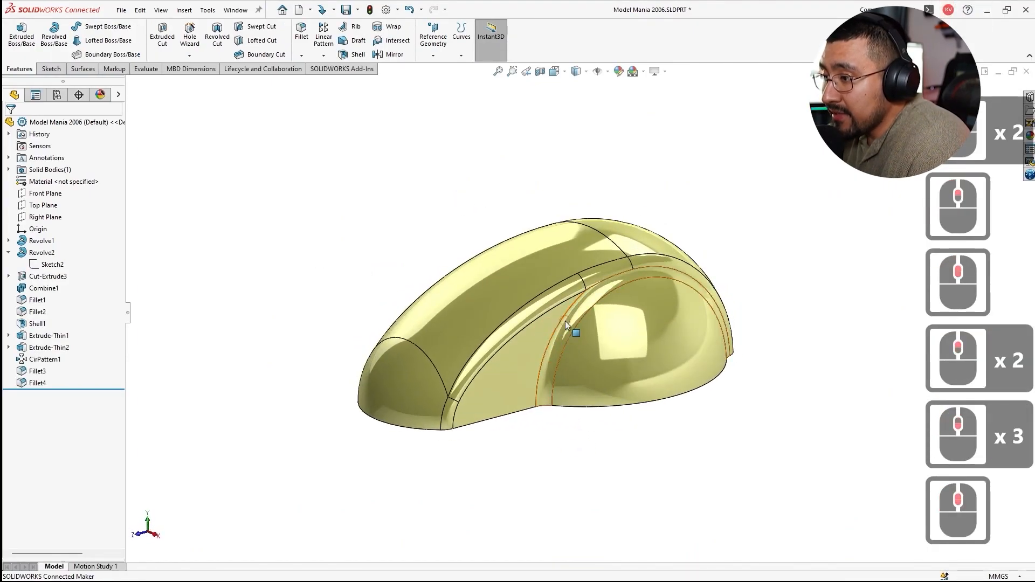
pyautogui.click(447, 208)
pyautogui.click(447, 209)
pyautogui.hotkey('ctrl', 's')
# Step: Look over the knob's underside and open the Model Mania 2006 Phase 2 drawing from the browser page
pyautogui.moveTo(450, 254); pyautogui.dragTo(253, 114, button='middle')
pyautogui.moveTo(378, 156); pyautogui.dragTo(617, 386, button='middle')
pyautogui.click(296, 180)
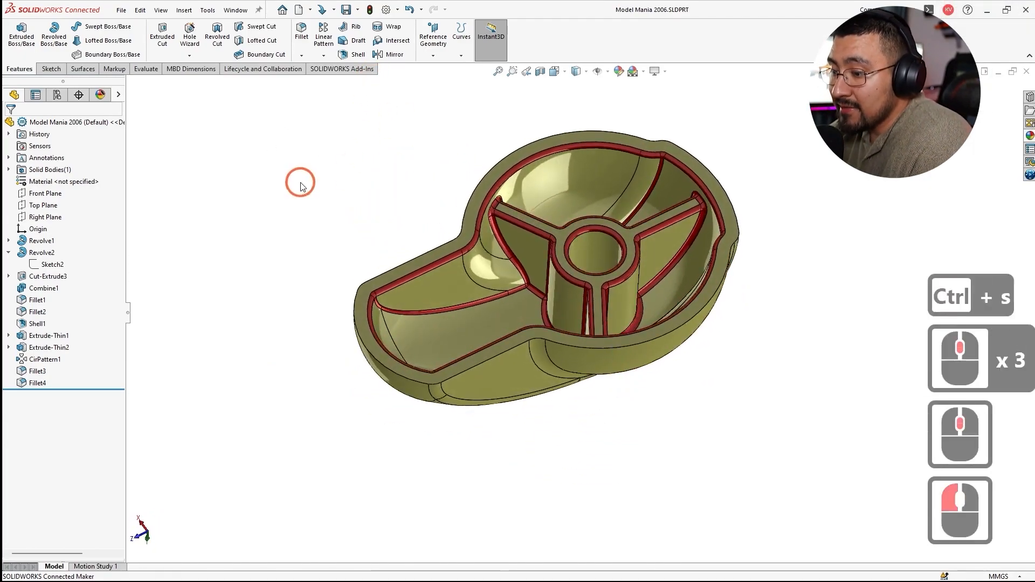
pyautogui.hotkey('alt', 'Tab')
pyautogui.click(66, 9)
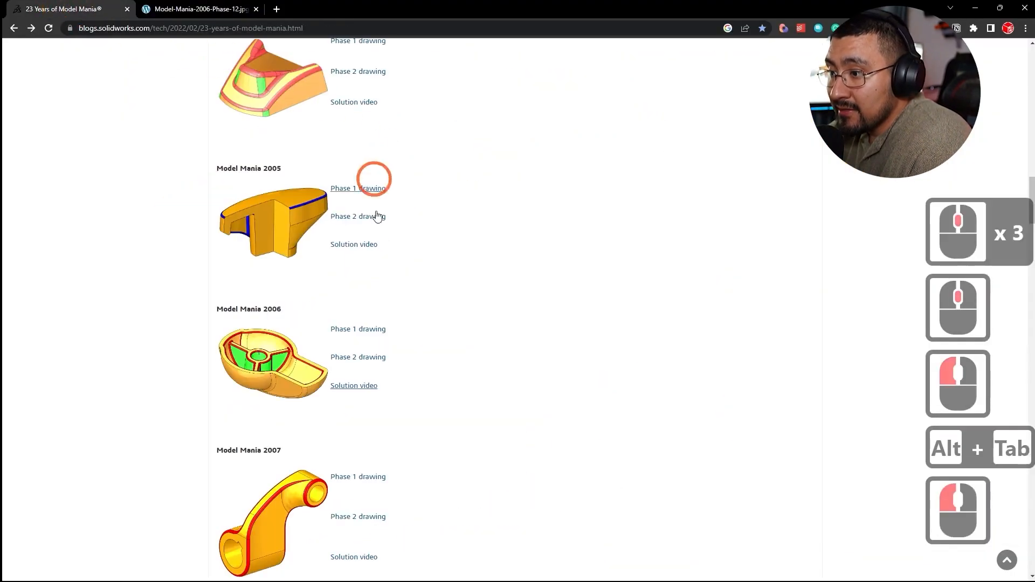
pyautogui.click(345, 358)
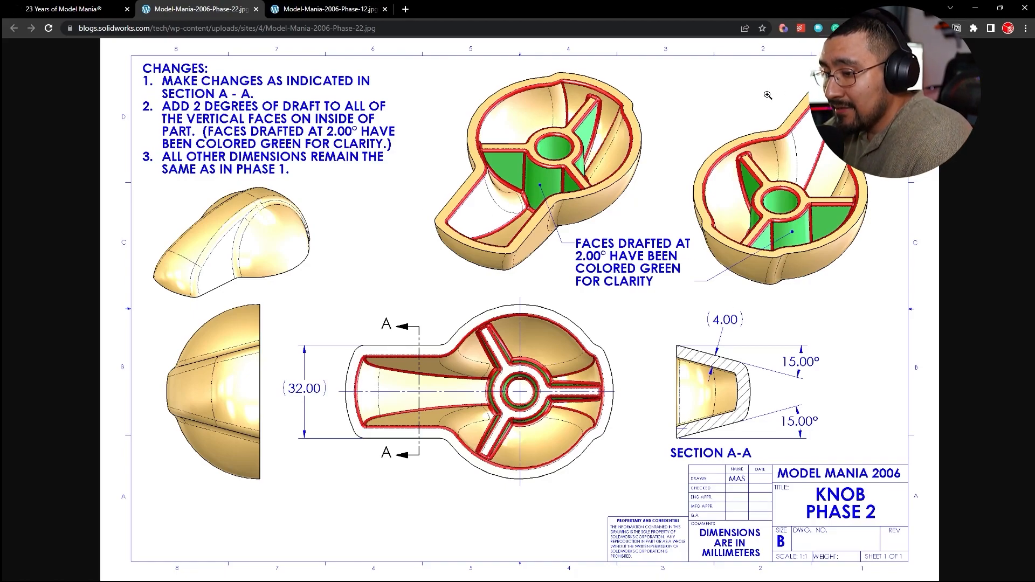
# Step: Compare the knob's underside with the Phase 2 drawing in the browser
pyautogui.hotkey('alt', 'Tab')
pyautogui.moveTo(423, 190)
pyautogui.mouseDown(button='middle')
pyautogui.moveTo(503, 480)
pyautogui.moveTo(493, 242)
pyautogui.moveTo(606, 298)
pyautogui.mouseUp(button='middle')
pyautogui.hotkey('alt', 'Tab')
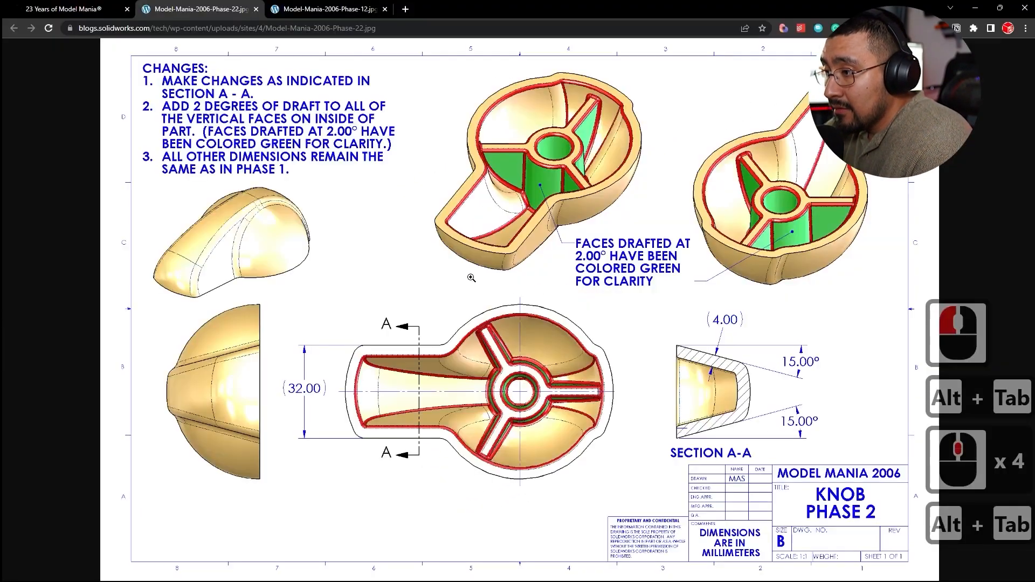
pyautogui.hotkey('alt', 'Tab')
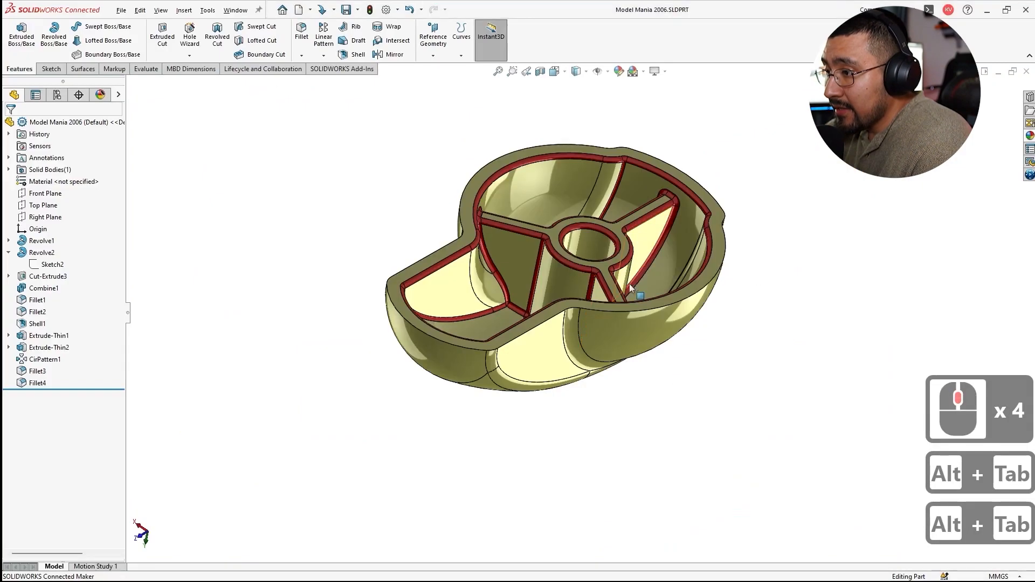
# Step: Rename the part's Default configuration as Phase 1
pyautogui.click(56, 95)
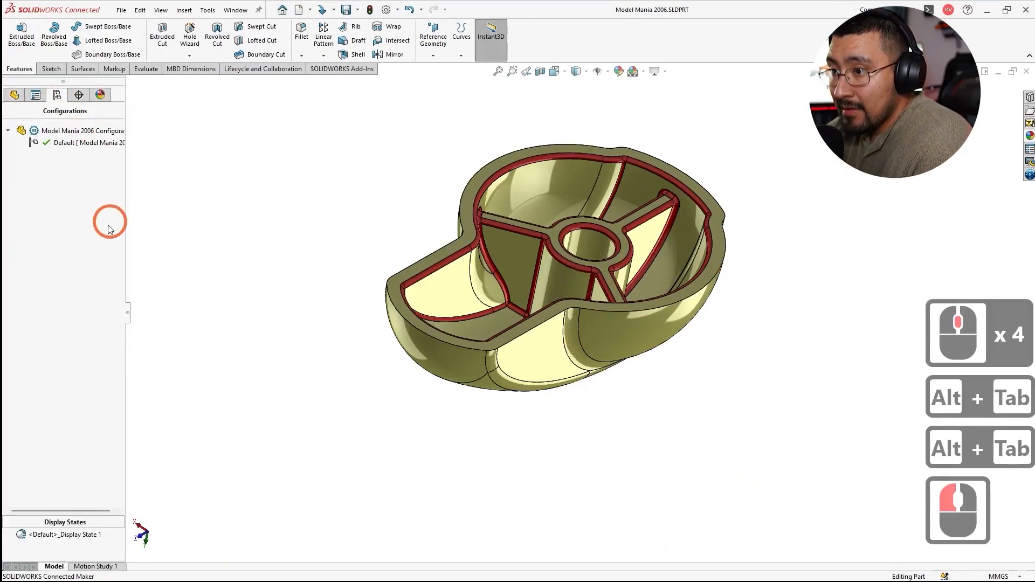
pyautogui.doubleClick(64, 146)
pyautogui.click(65, 150)
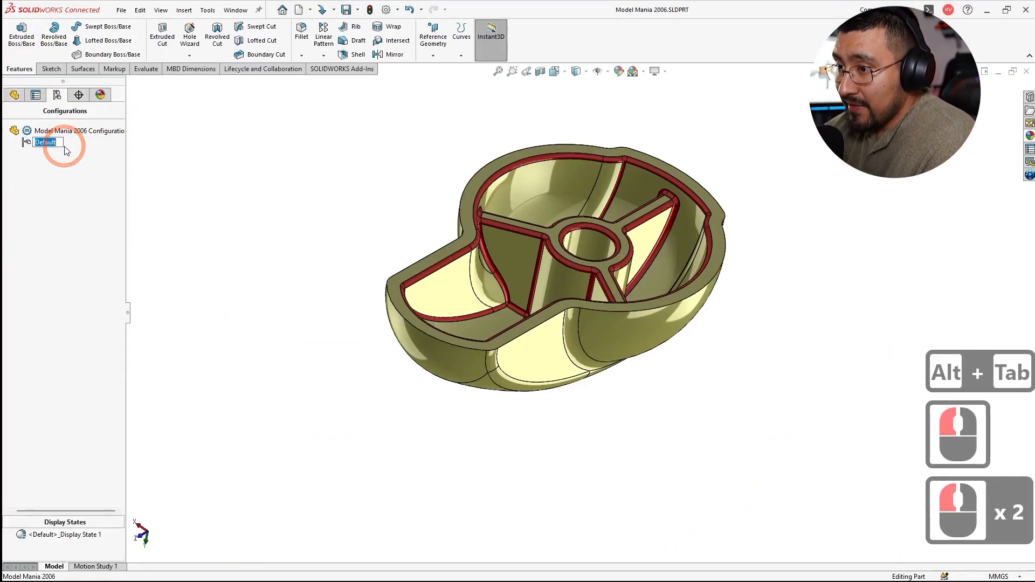
pyautogui.write('Phase ')
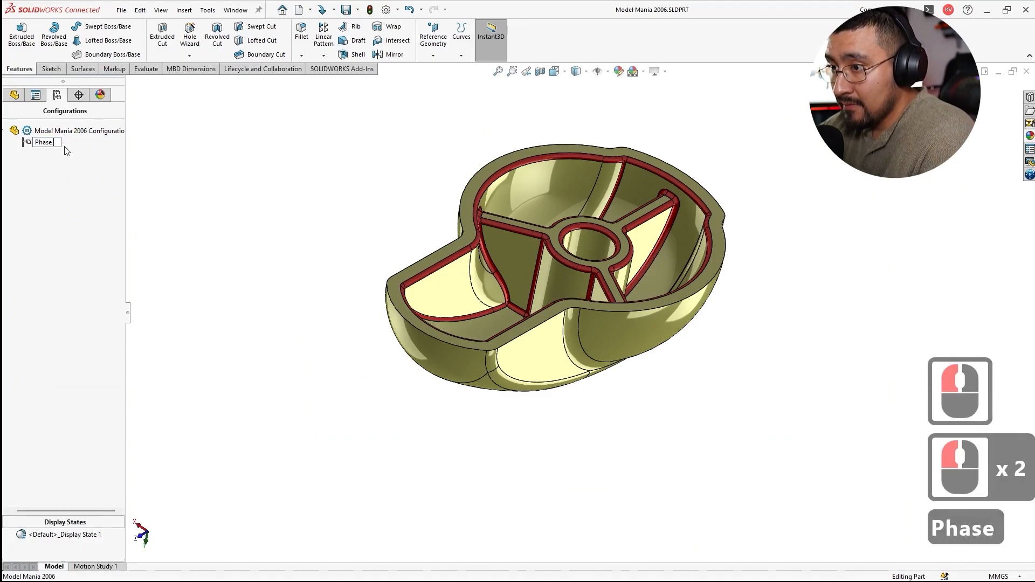
pyautogui.write('1')
pyautogui.press('Return')
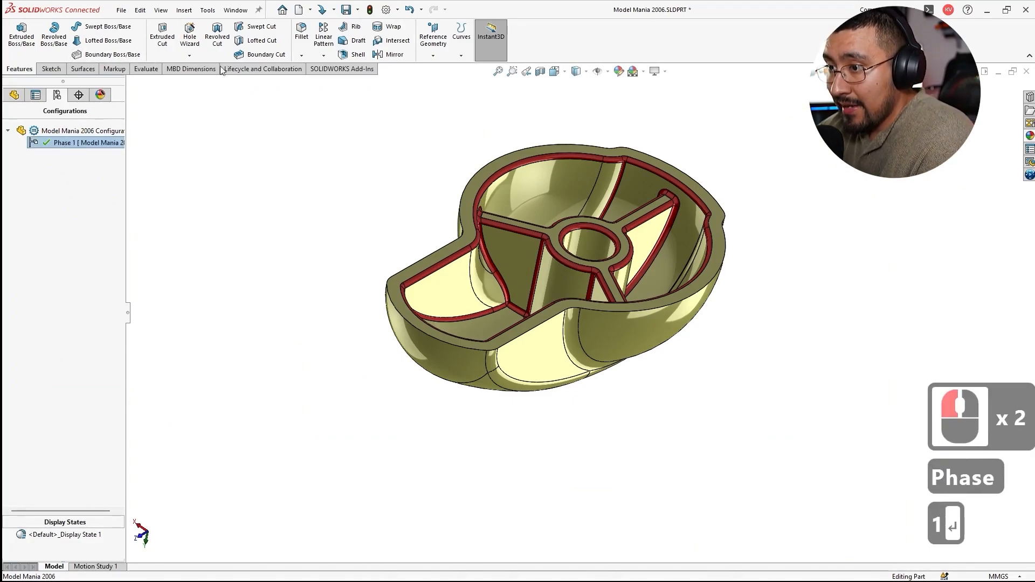
# Step: Add a new configuration named Phase 2 to the part
pyautogui.click(7, 183)
pyautogui.rightClick(74, 178)
pyautogui.click(89, 186)
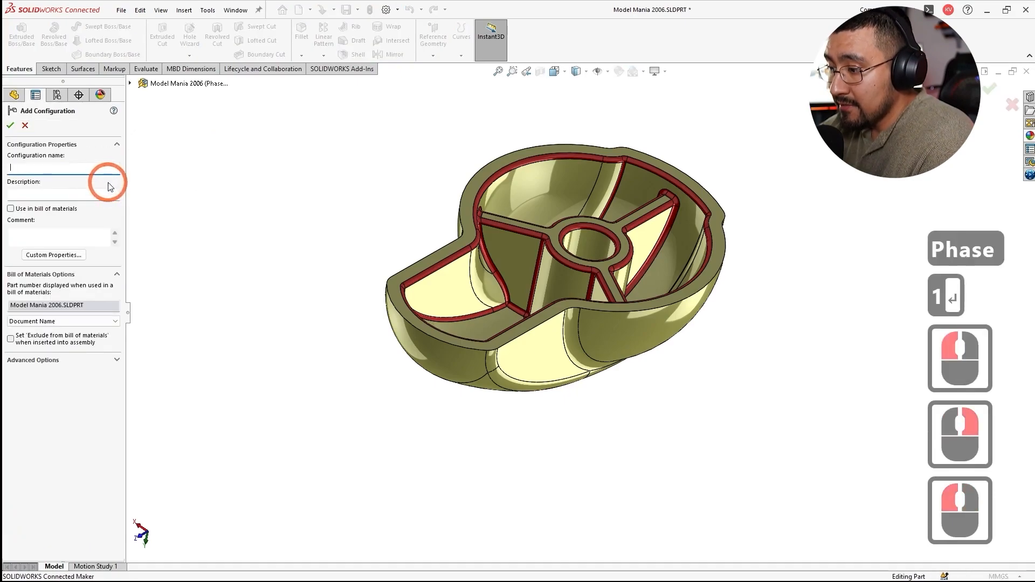
pyautogui.write('Phase 2')
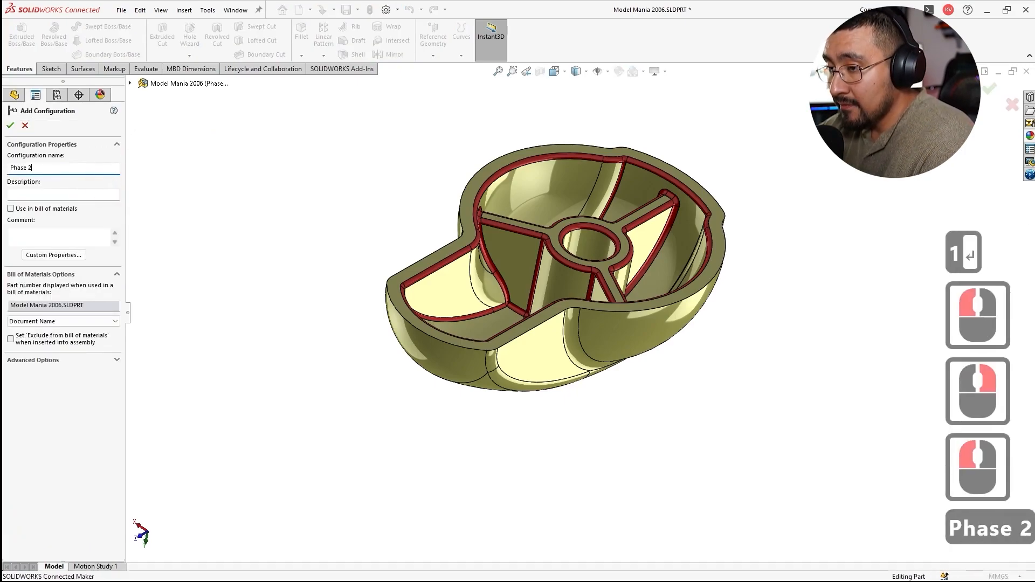
pyautogui.press('Return')
pyautogui.click(156, 168)
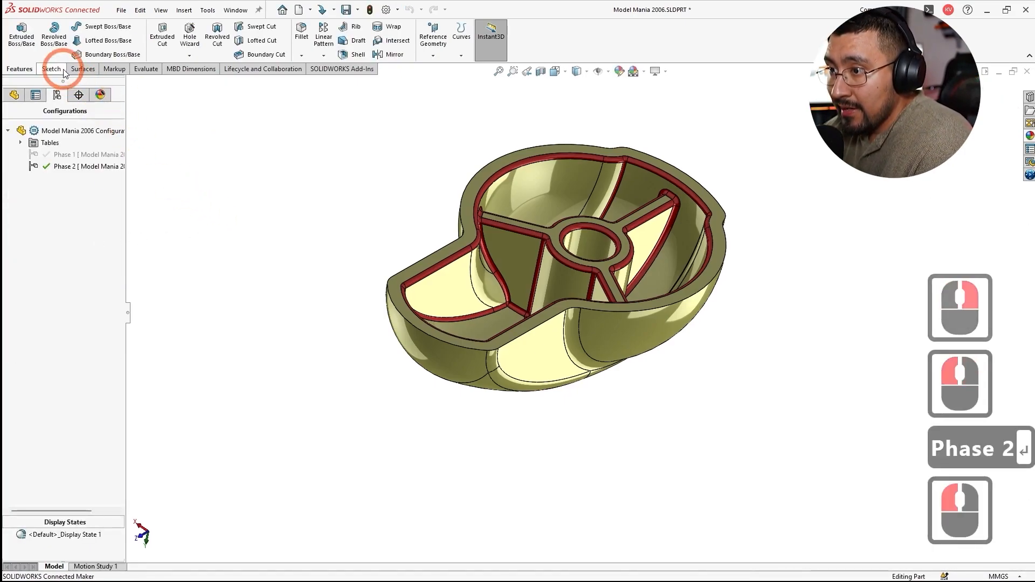
# Step: Roll the feature history back to just after Combine1, ahead of the first fillet
pyautogui.moveTo(61, 82); pyautogui.dragTo(70, 353)
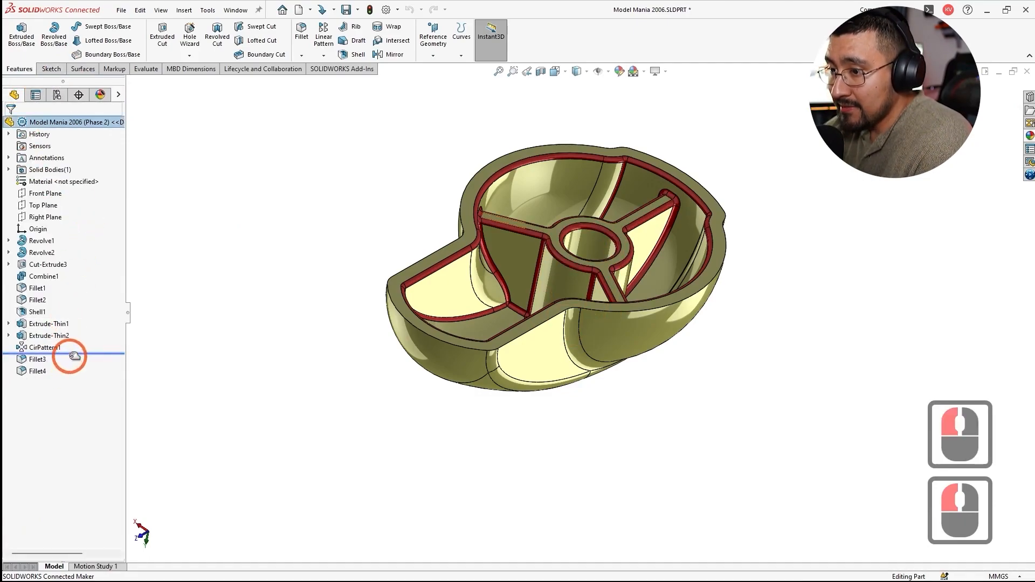
pyautogui.moveTo(324, 296); pyautogui.dragTo(428, 287, button='middle')
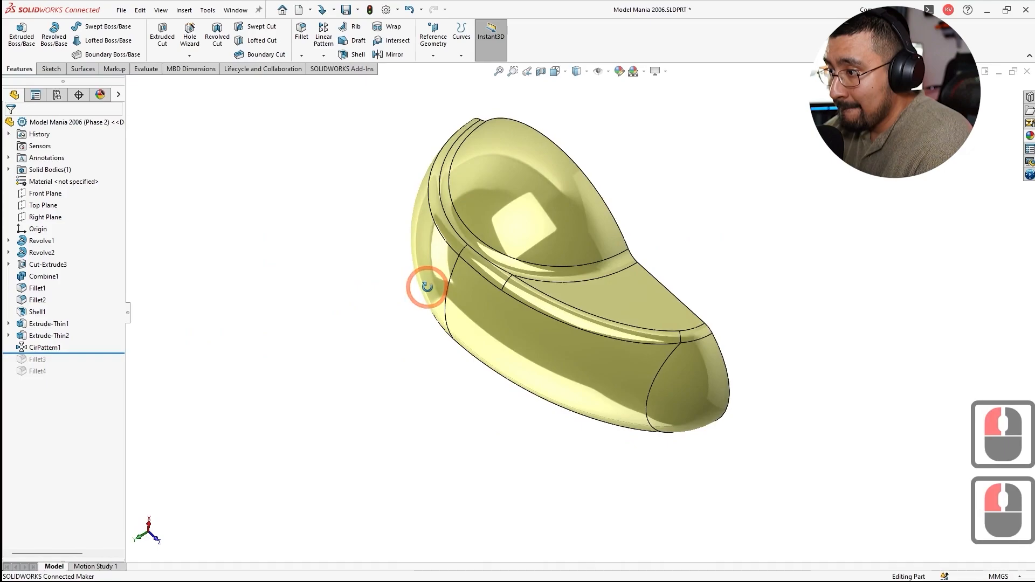
pyautogui.click(539, 268)
pyautogui.click(312, 277)
pyautogui.click(38, 300)
pyautogui.moveTo(407, 293); pyautogui.dragTo(388, 227, button='middle')
pyautogui.click(83, 350)
pyautogui.moveTo(86, 353); pyautogui.dragTo(81, 282)
pyautogui.moveTo(471, 293); pyautogui.dragTo(663, 376, button='middle')
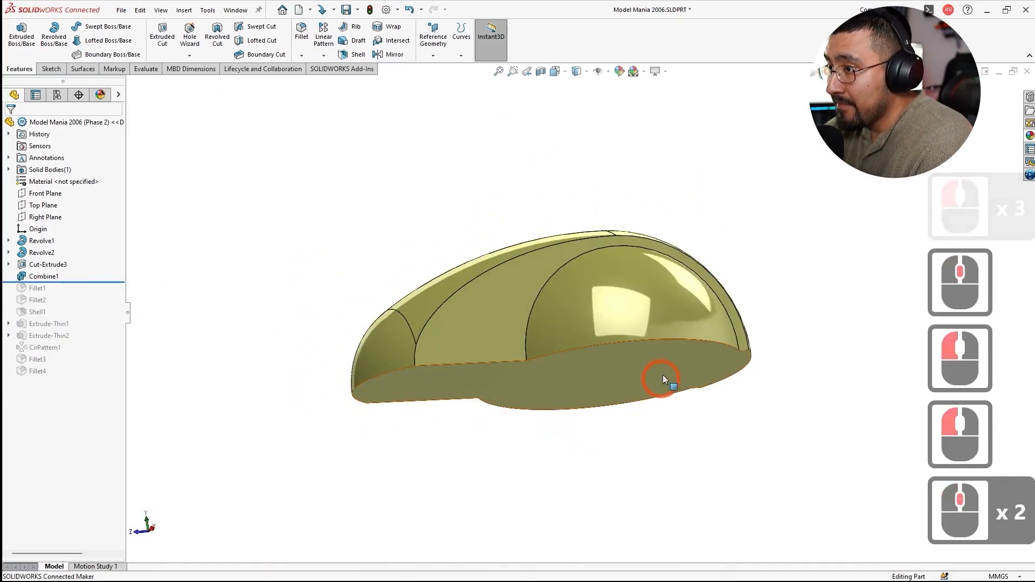
# Step: Start a neutral plane draft using the knob's flat underside as neutral plane, with the pull direction pointing up into the body
pyautogui.click(355, 43)
pyautogui.click(441, 398)
pyautogui.moveTo(441, 398); pyautogui.dragTo(420, 377, button='middle')
pyautogui.click(16, 257)
pyautogui.click(13, 257)
pyautogui.moveTo(399, 291); pyautogui.dragTo(364, 366, button='middle')
pyautogui.click(13, 257)
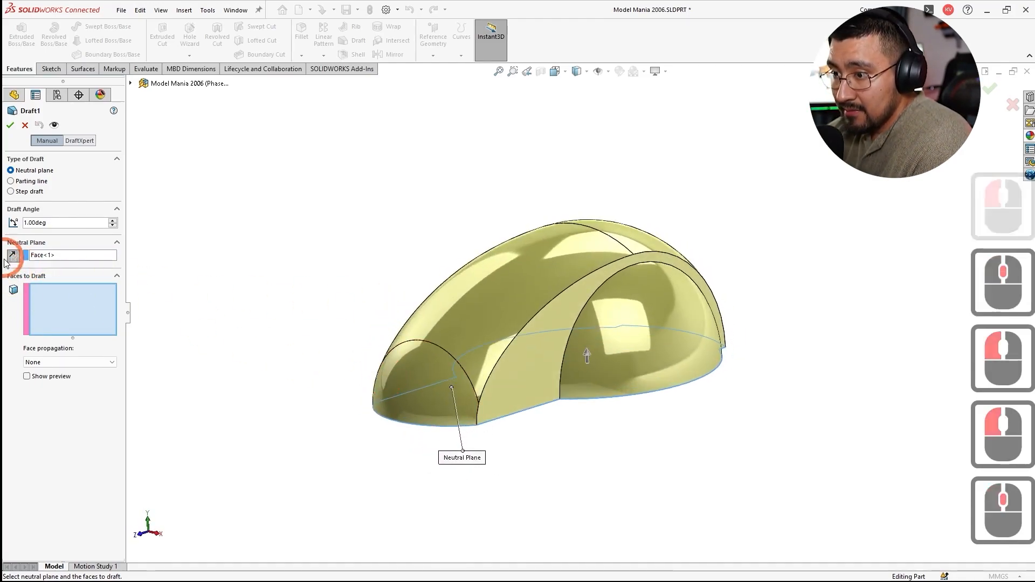
# Step: Set the draft angle to 15 degrees and apply the draft to the flat side faces on both sides of the handle
pyautogui.click(13, 224)
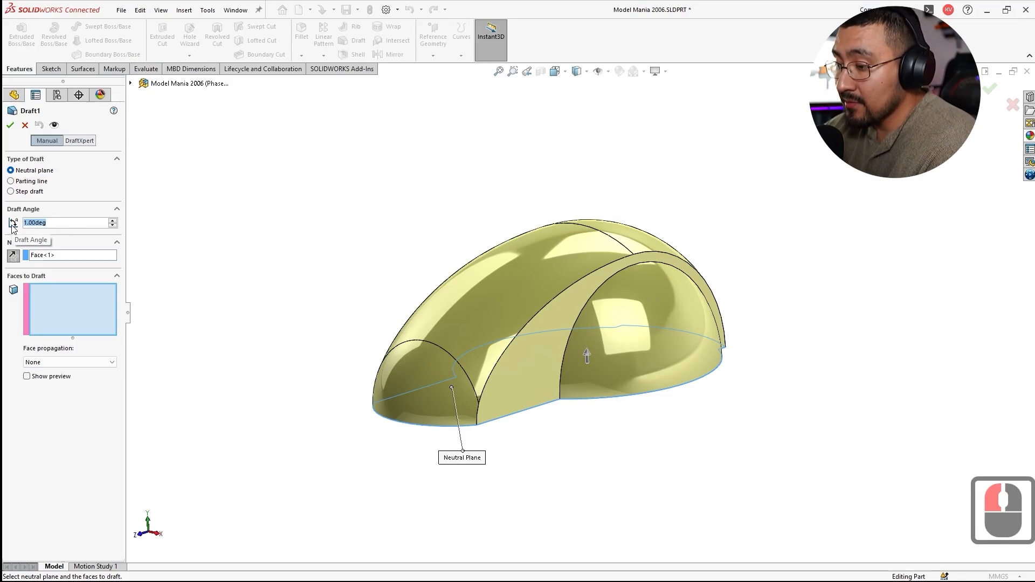
pyautogui.write('5')
pyautogui.click(209, 288)
pyautogui.moveTo(80, 222); pyautogui.dragTo(3, 223)
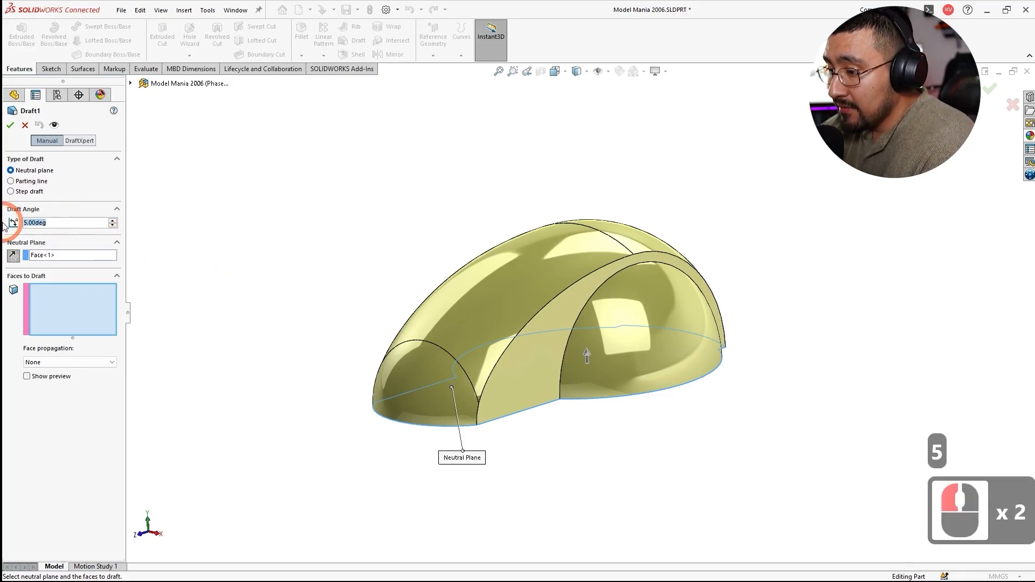
pyautogui.write('15')
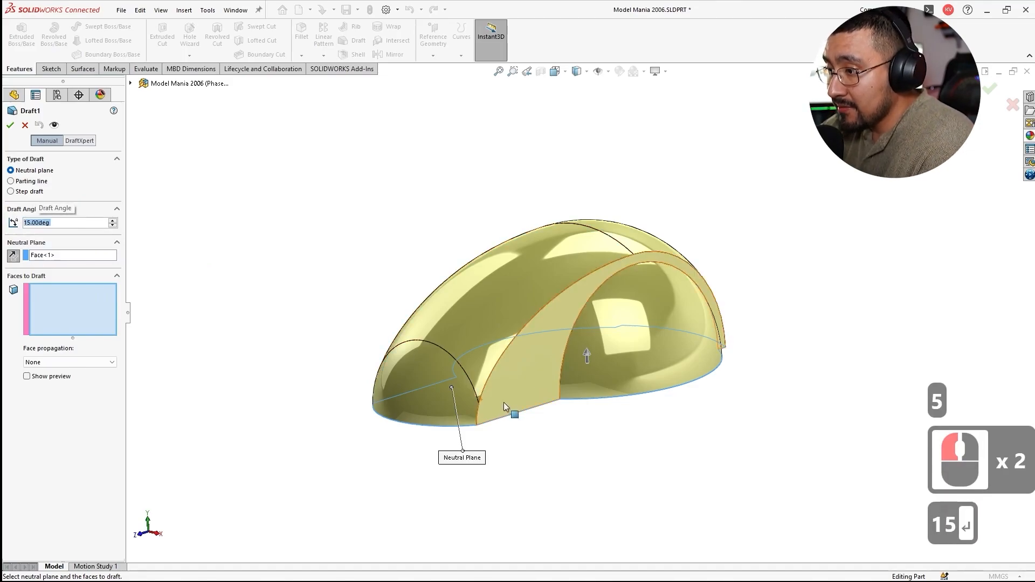
pyautogui.click(504, 386)
pyautogui.moveTo(513, 362); pyautogui.dragTo(606, 351, button='middle')
pyautogui.click(526, 328)
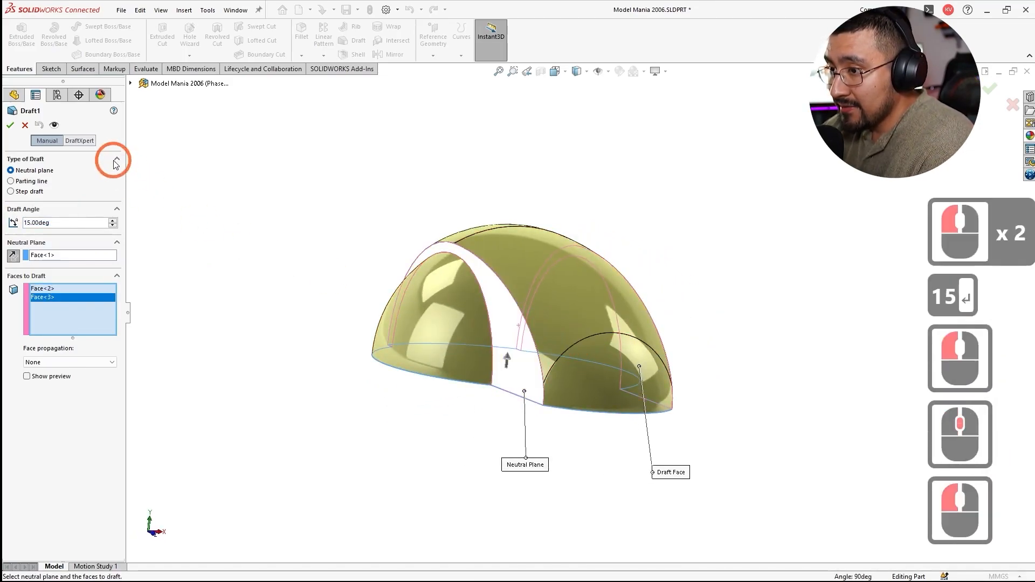
pyautogui.click(11, 132)
pyautogui.moveTo(326, 187); pyautogui.dragTo(298, 208, button='middle')
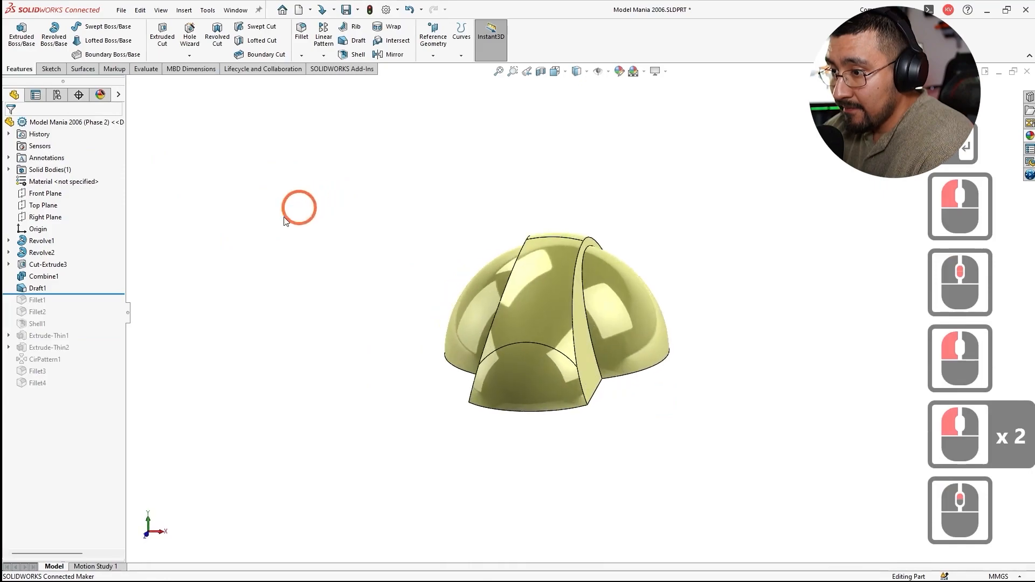
# Step: Roll the feature history forward in stages past Fillet1, Fillet2, Shell1 and Extrude-Thin1, checking the knob's underside
pyautogui.moveTo(69, 292); pyautogui.dragTo(69, 317)
pyautogui.moveTo(344, 314); pyautogui.dragTo(202, 248, button='middle')
pyautogui.moveTo(80, 315); pyautogui.dragTo(76, 330)
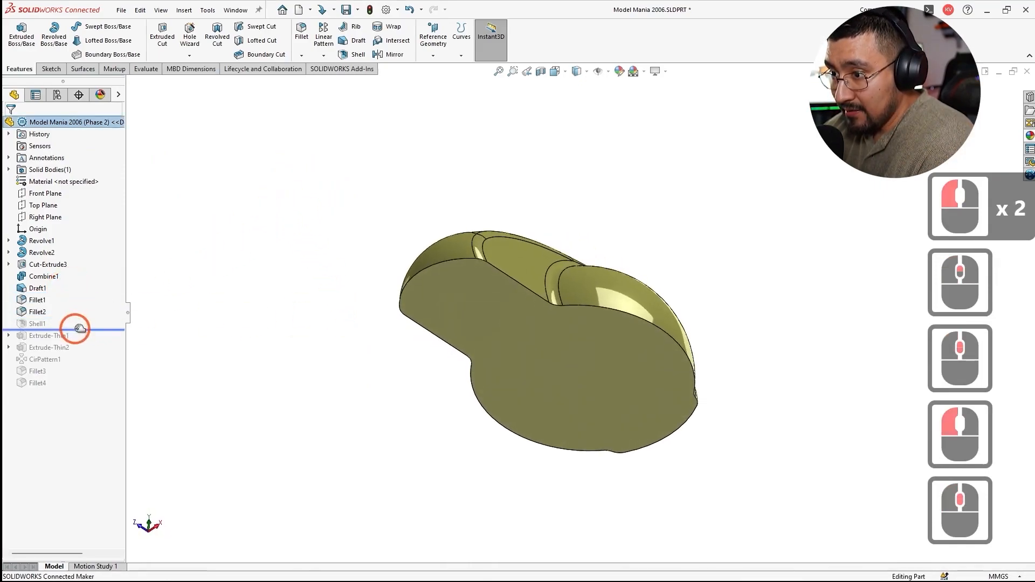
pyautogui.moveTo(372, 334); pyautogui.dragTo(486, 226, button='middle')
pyautogui.moveTo(97, 330); pyautogui.dragTo(90, 340)
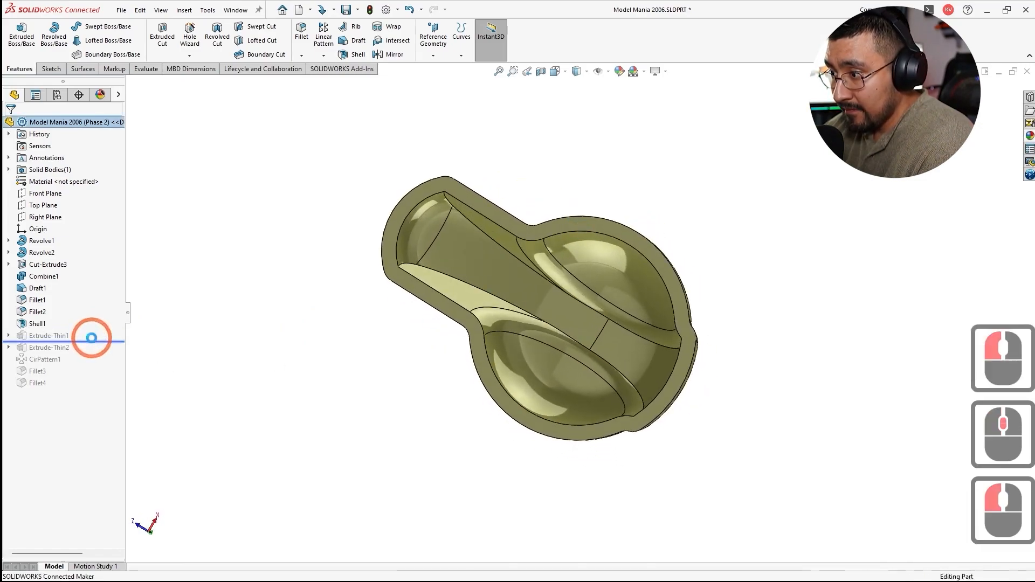
pyautogui.moveTo(383, 356); pyautogui.dragTo(560, 302, button='middle')
# Step: Edit the central boss feature Extrude-Thin1 to add a 2-degree draft with Draft outward enabled
pyautogui.click(561, 298)
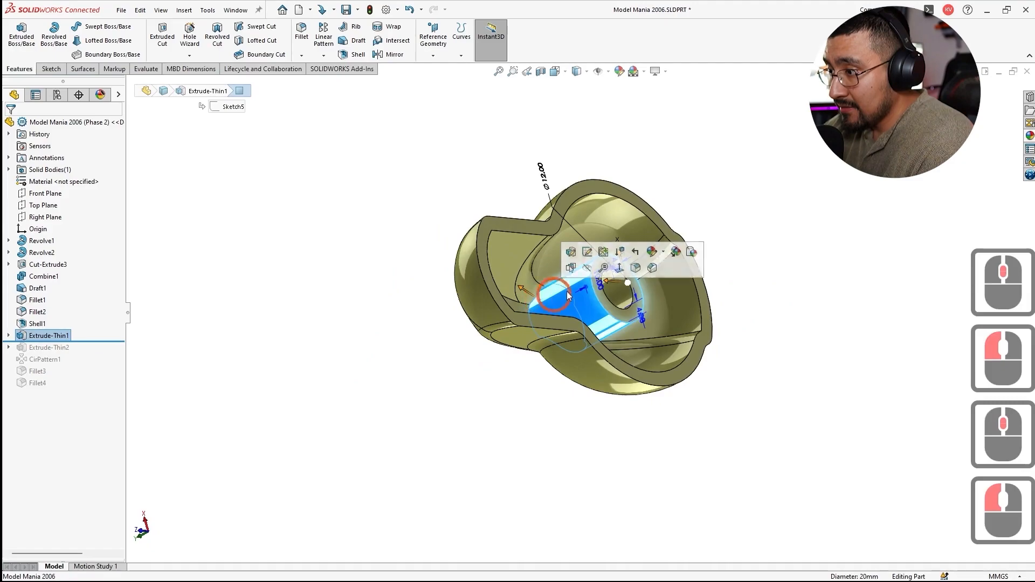
pyautogui.click(571, 251)
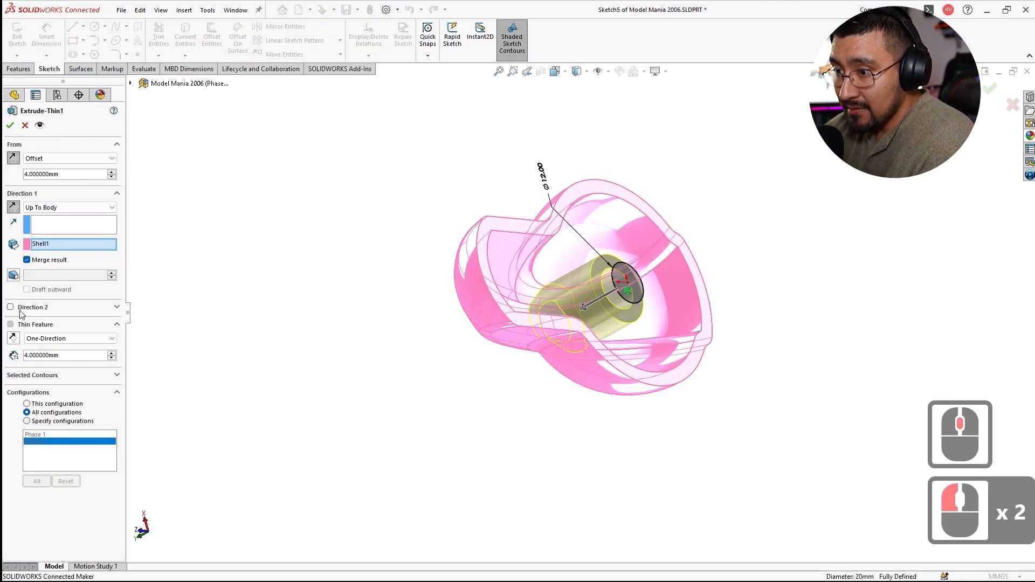
pyautogui.click(13, 275)
pyautogui.write('2')
pyautogui.click(221, 303)
pyautogui.scroll(-2, 401, 290)
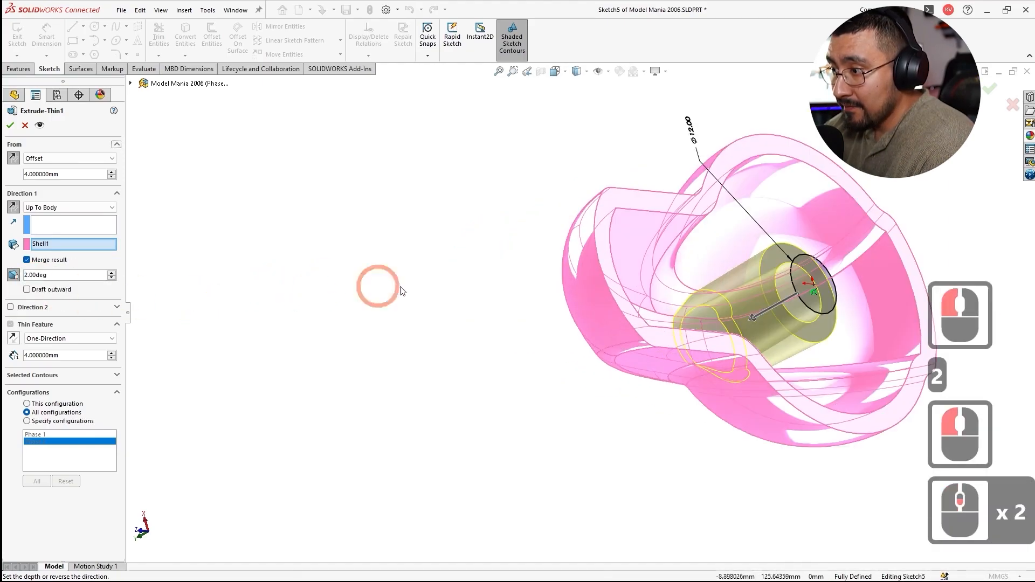
pyautogui.click(26, 290)
pyautogui.moveTo(236, 322); pyautogui.dragTo(167, 346, button='middle')
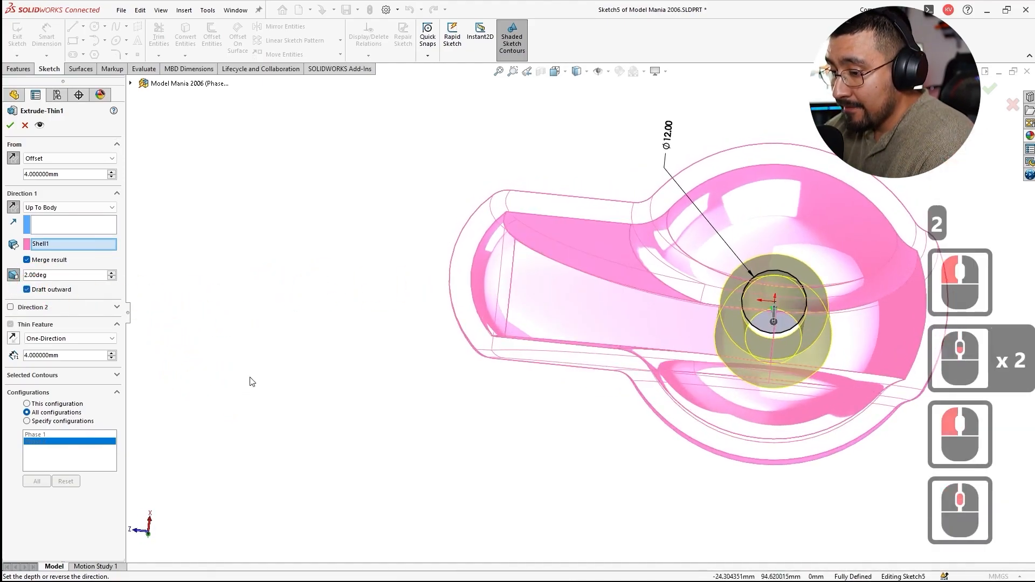
# Step: Compare the boss draft with the Phase 2 drawing in the browser, return to SOLIDWORKS and accept the feature edit
pyautogui.hotkey('alt', 'Tab')
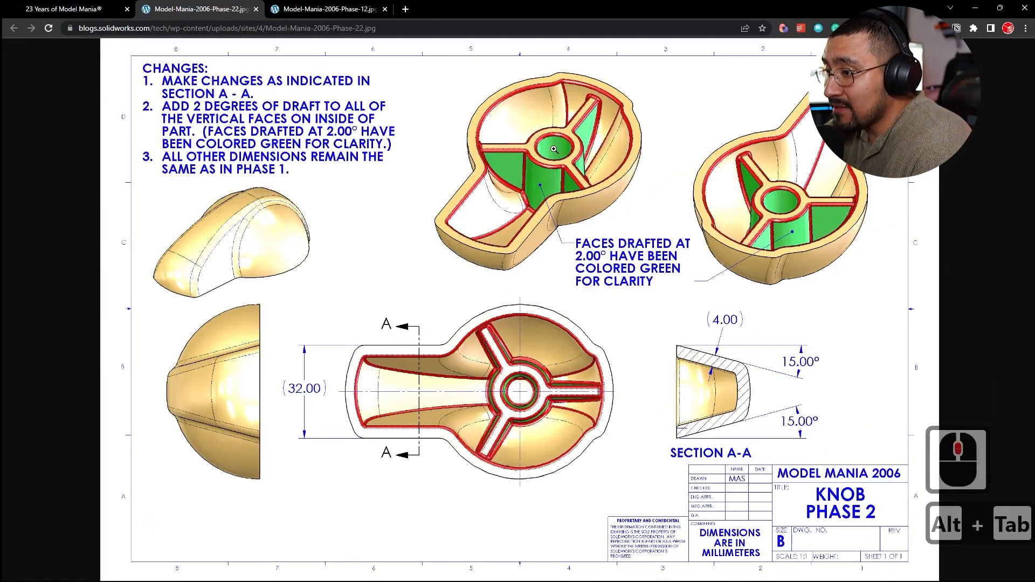
pyautogui.hotkey('alt', 'Tab')
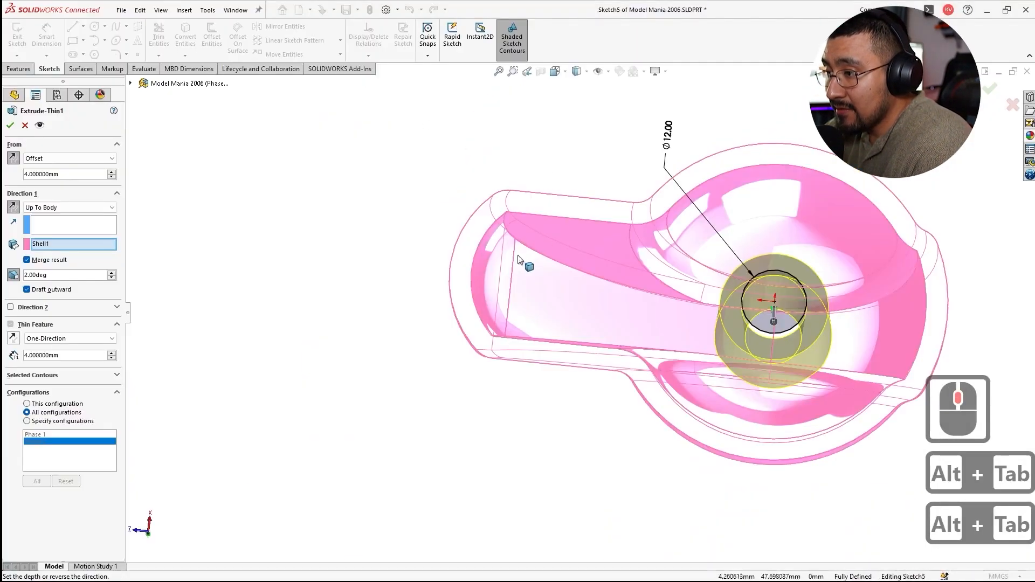
pyautogui.click(10, 125)
pyautogui.click(267, 183)
pyautogui.moveTo(267, 184); pyautogui.dragTo(324, 269, button='middle')
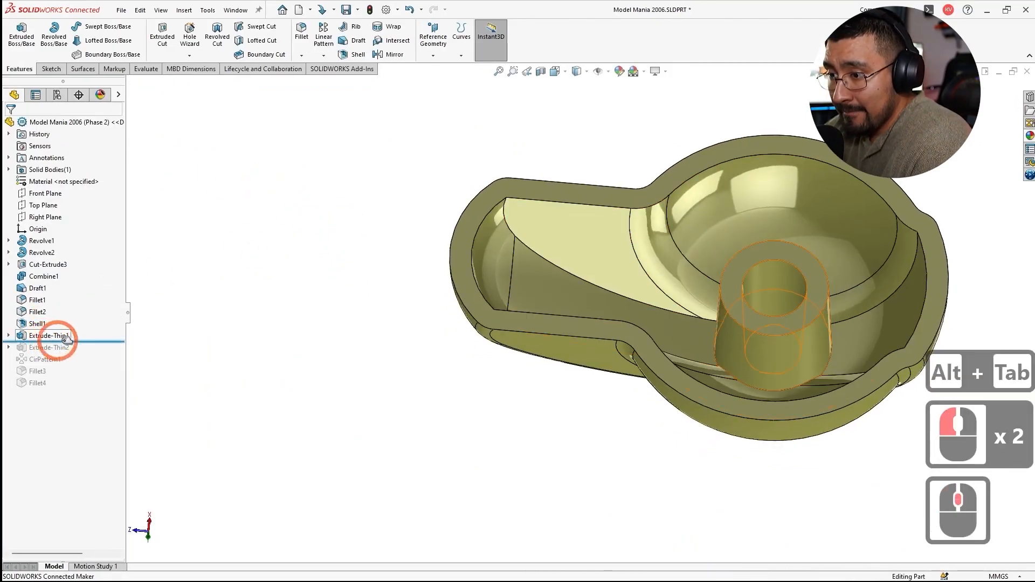
# Step: Roll the history forward past Extrude-Thin2 and edit that rib extrusion to add a 2-degree draft
pyautogui.moveTo(60, 341); pyautogui.dragTo(66, 345)
pyautogui.click(49, 345)
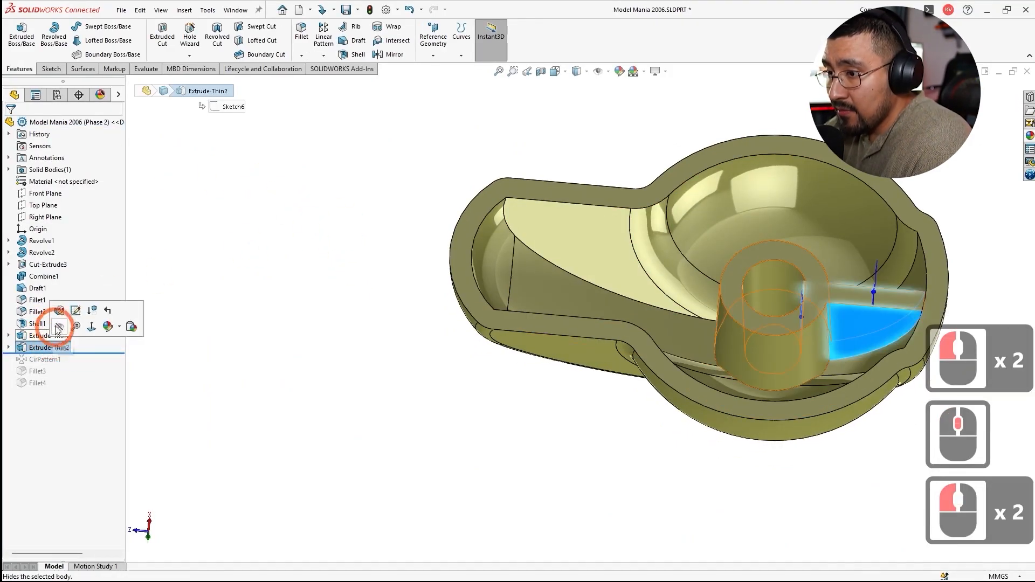
pyautogui.click(60, 310)
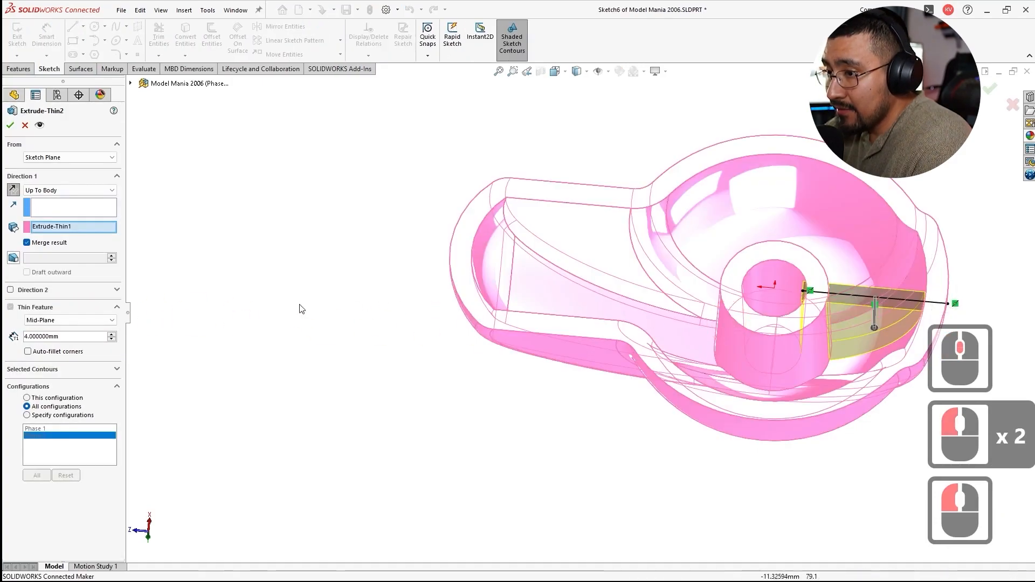
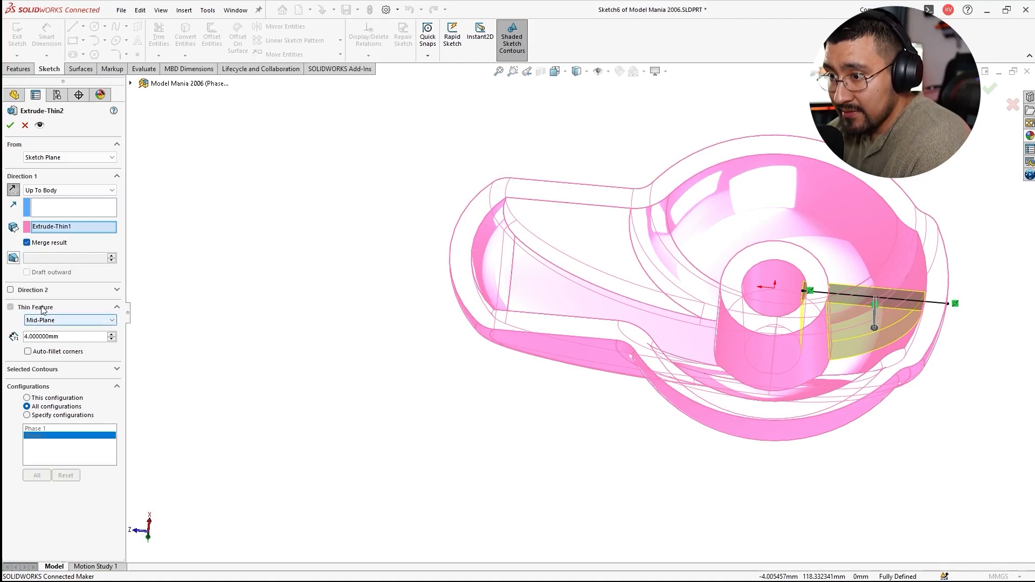
pyautogui.click(16, 262)
pyautogui.write('2')
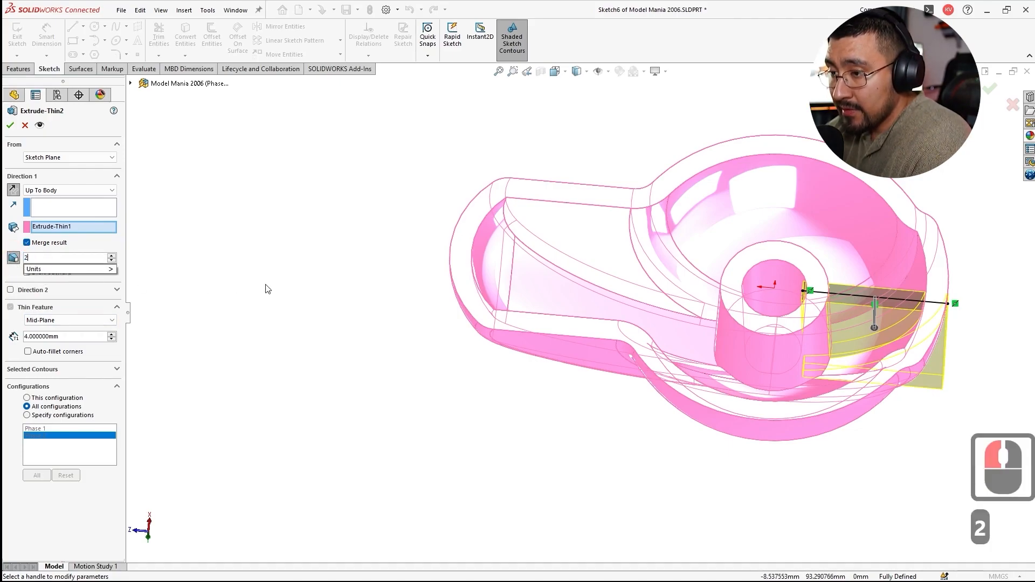
pyautogui.click(265, 285)
pyautogui.moveTo(973, 305); pyautogui.dragTo(780, 336, button='middle')
pyautogui.scroll(1, 781, 336)
pyautogui.scroll(-3, 820, 312)
pyautogui.scroll(1, 820, 312)
pyautogui.moveTo(701, 324); pyautogui.dragTo(701, 273, button='middle')
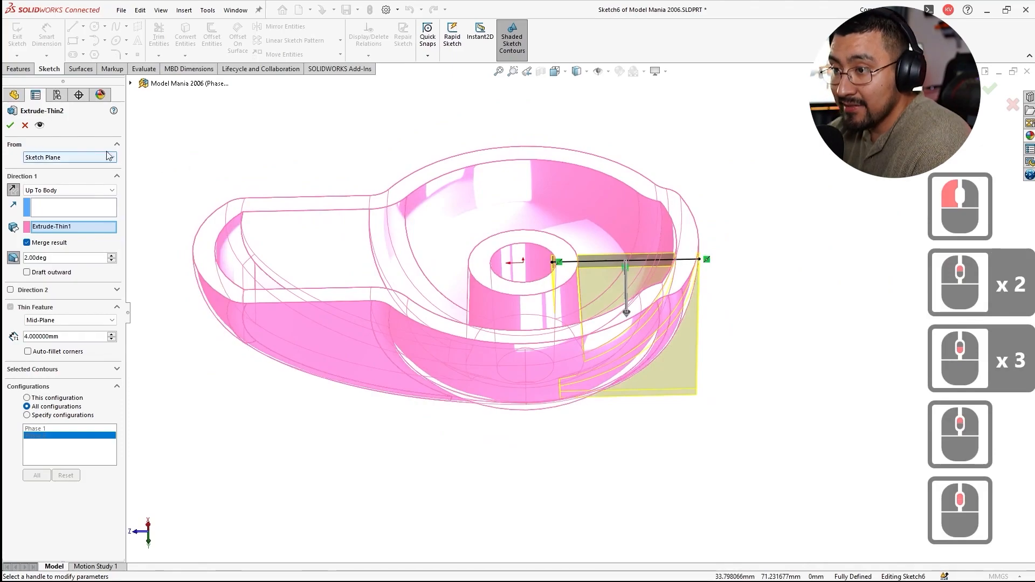
pyautogui.click(10, 125)
# Step: Reopen the rib extrusion Extrude-Thin2 for editing and turn on Draft outward for its draft
pyautogui.moveTo(820, 386)
pyautogui.mouseDown()
pyautogui.moveTo(666, 296)
pyautogui.moveTo(642, 194)
pyautogui.mouseUp()
pyautogui.moveTo(641, 194); pyautogui.dragTo(677, 420, button='middle')
pyautogui.click(608, 323)
pyautogui.click(649, 273)
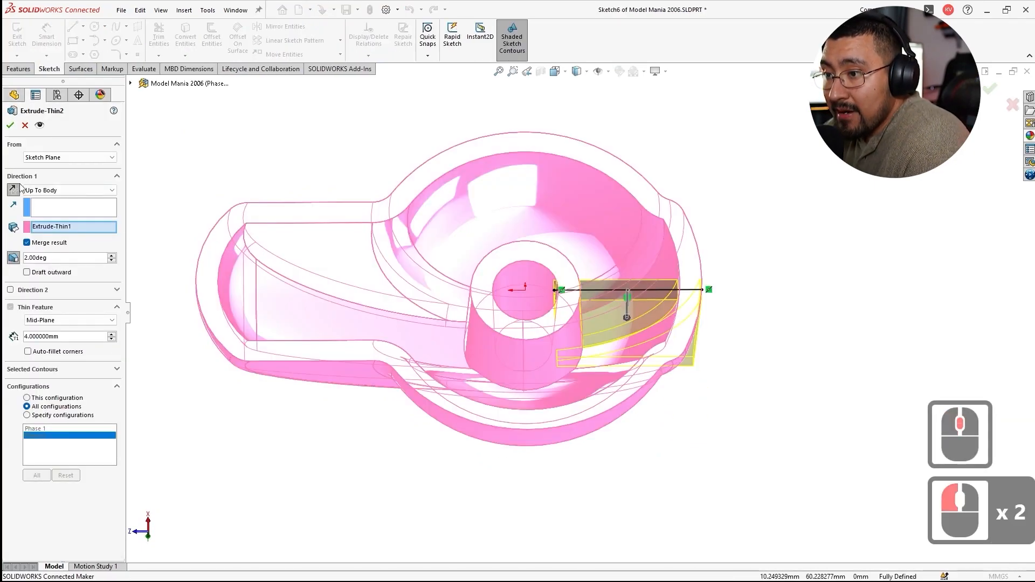
pyautogui.click(13, 191)
pyautogui.click(13, 191)
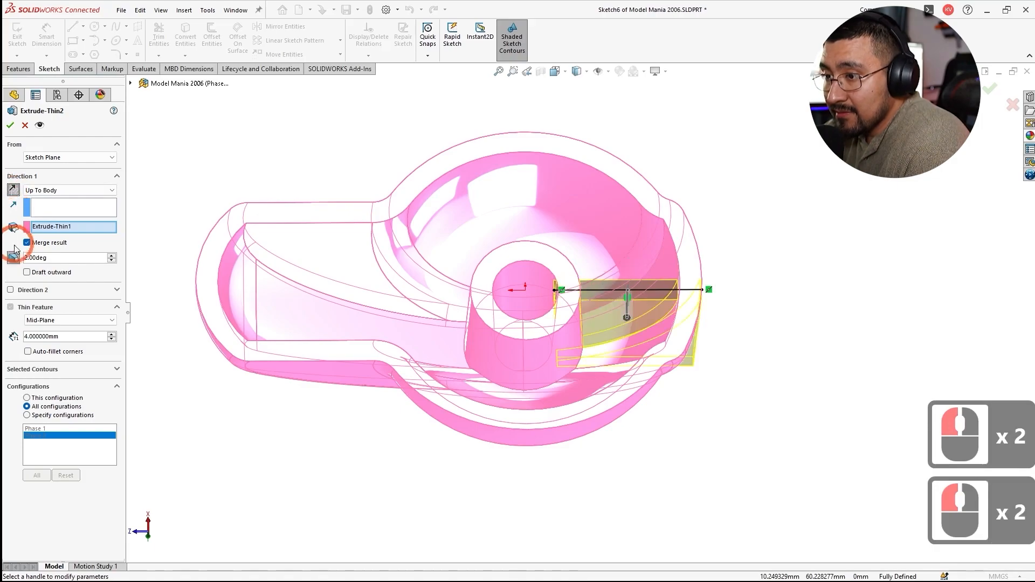
pyautogui.click(27, 272)
pyautogui.moveTo(329, 254); pyautogui.dragTo(347, 249, button='middle')
pyautogui.click(9, 126)
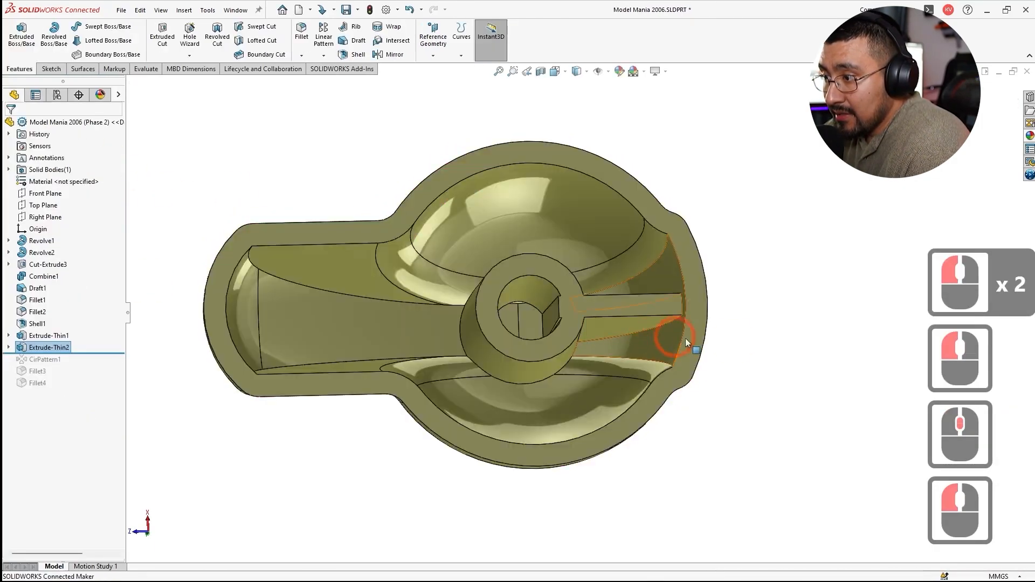
# Step: Examine the drafted rib where it meets the central boss and the outer wall
pyautogui.press('Escape')
pyautogui.scroll(-3, 668, 318)
pyautogui.moveTo(572, 311); pyautogui.dragTo(580, 240, button='middle')
pyautogui.scroll(3, 593, 275)
pyautogui.scroll(-5, 608, 305)
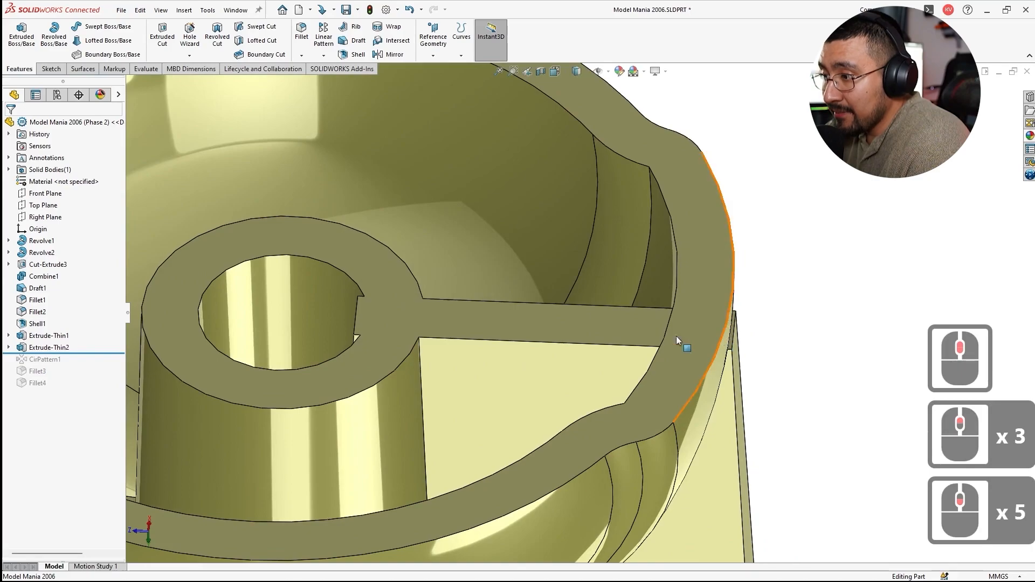
pyautogui.click(559, 371)
pyautogui.press('Escape')
# Step: Open the rib's Sketch6 to inspect its line, exit the sketch and review the rib inside the knob
pyautogui.click(8, 348)
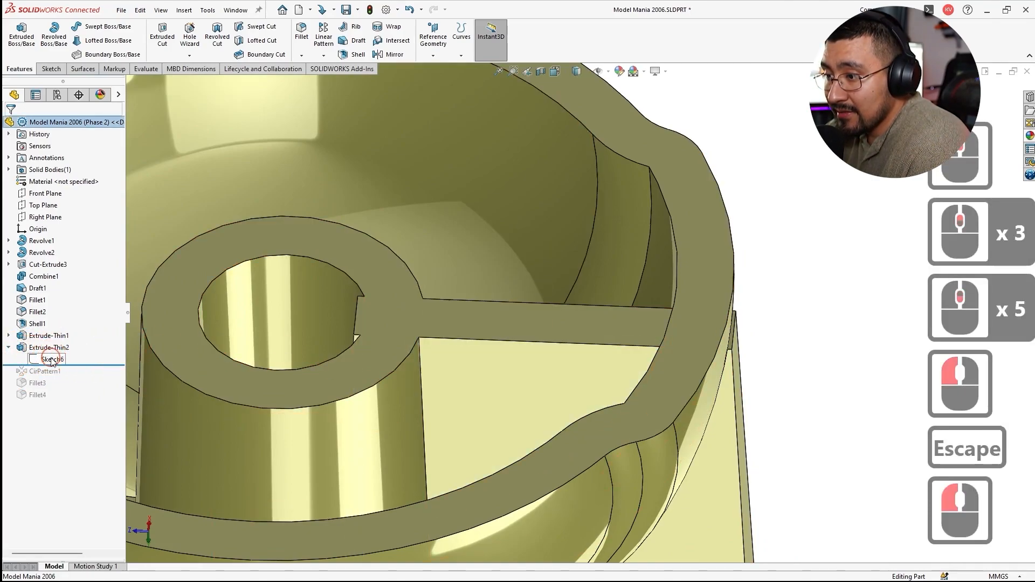
pyautogui.click(52, 359)
pyautogui.click(61, 327)
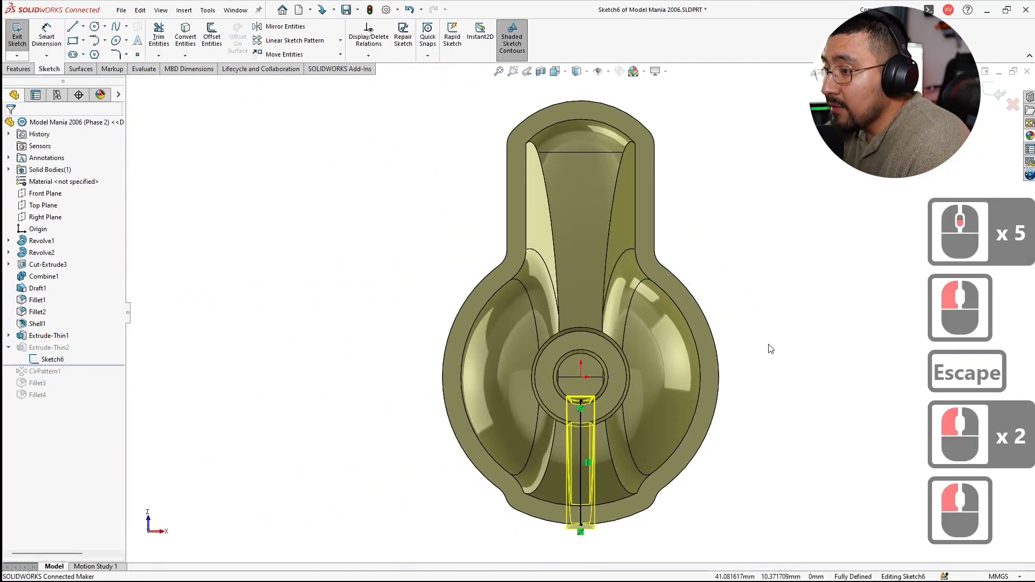
pyautogui.doubleClick(742, 252)
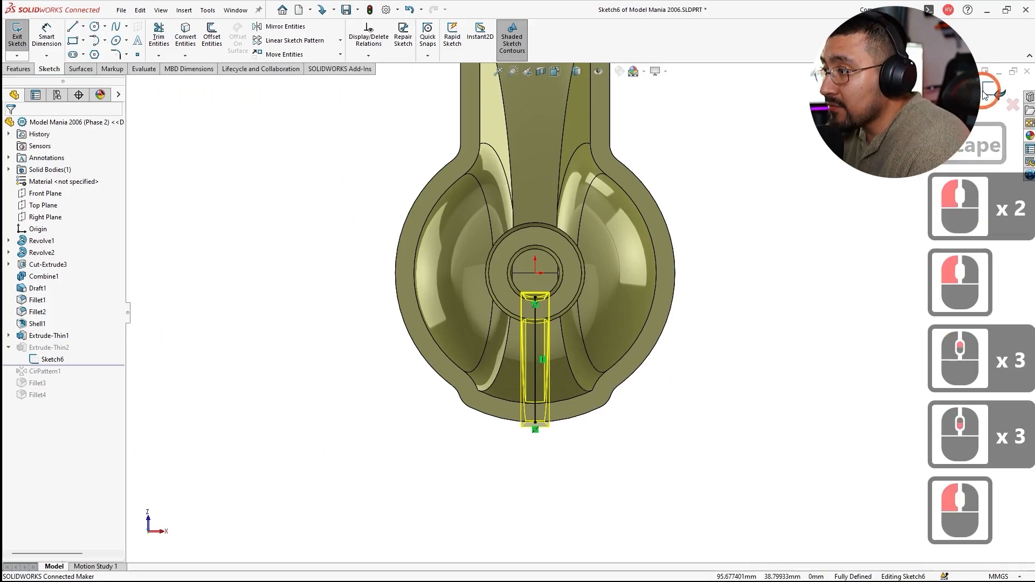
pyautogui.press('Escape')
pyautogui.moveTo(525, 300); pyautogui.dragTo(703, 314, button='middle')
pyautogui.scroll(3, 566, 283)
pyautogui.scroll(-3, 546, 326)
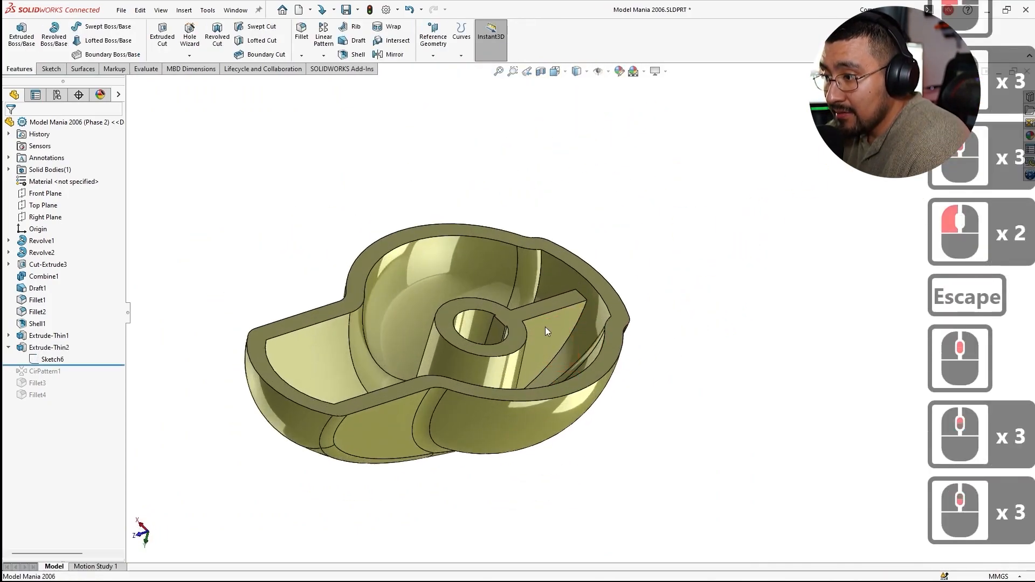
# Step: Roll the feature history back to just after Extrude-Thin1, ahead of Extrude-Thin2
pyautogui.click(546, 327)
pyautogui.click(298, 229)
pyautogui.moveTo(78, 365)
pyautogui.mouseDown()
pyautogui.moveTo(88, 328)
pyautogui.moveTo(93, 340)
pyautogui.mouseUp()
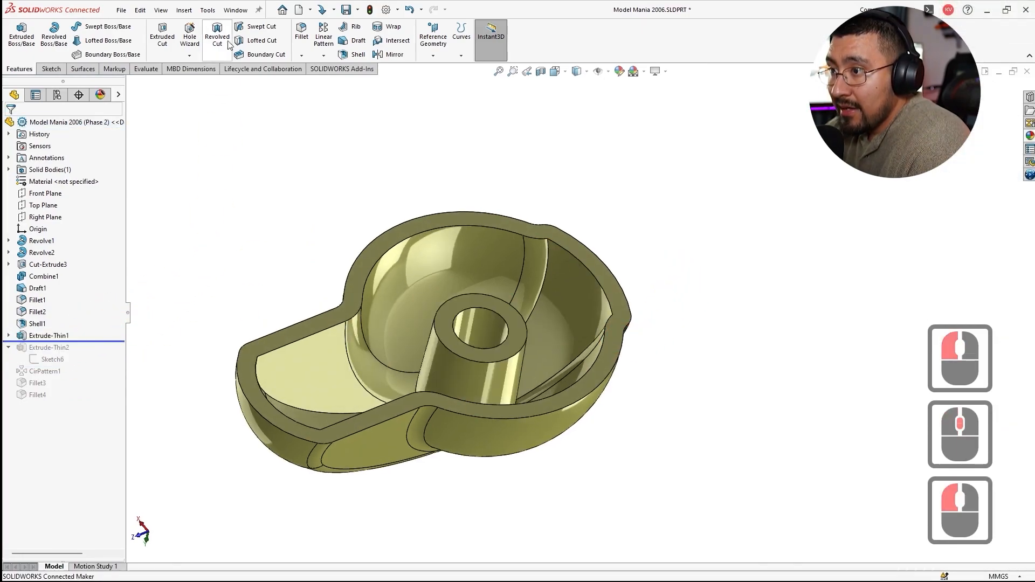
# Step: Start a Rib on the boss's ring-shaped end face and sketch a vertical line from the bore's edge to the knob's outer edge
pyautogui.click(344, 27)
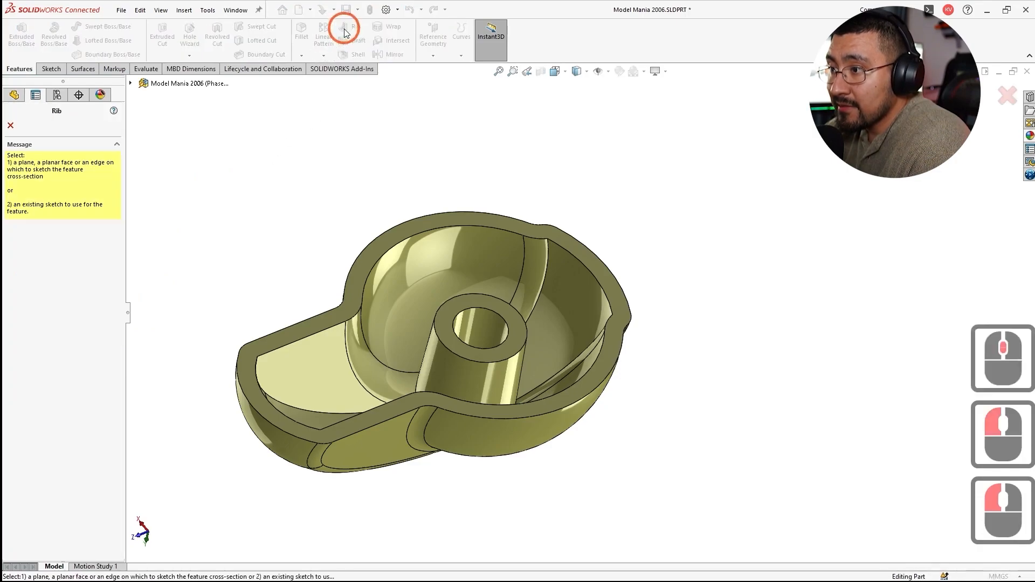
pyautogui.click(494, 307)
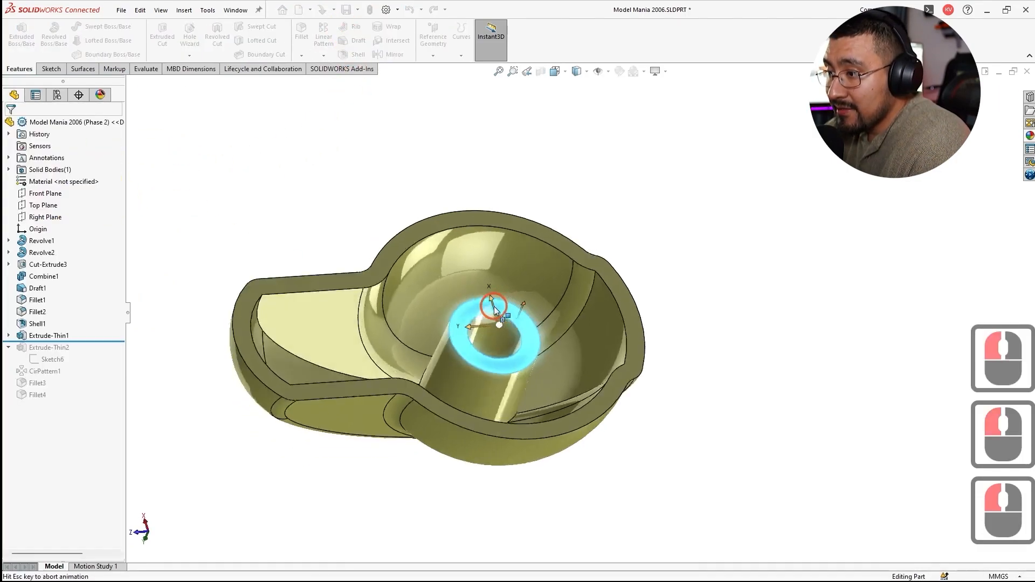
pyautogui.scroll(-3, 638, 412)
pyautogui.scroll(-6, 553, 299)
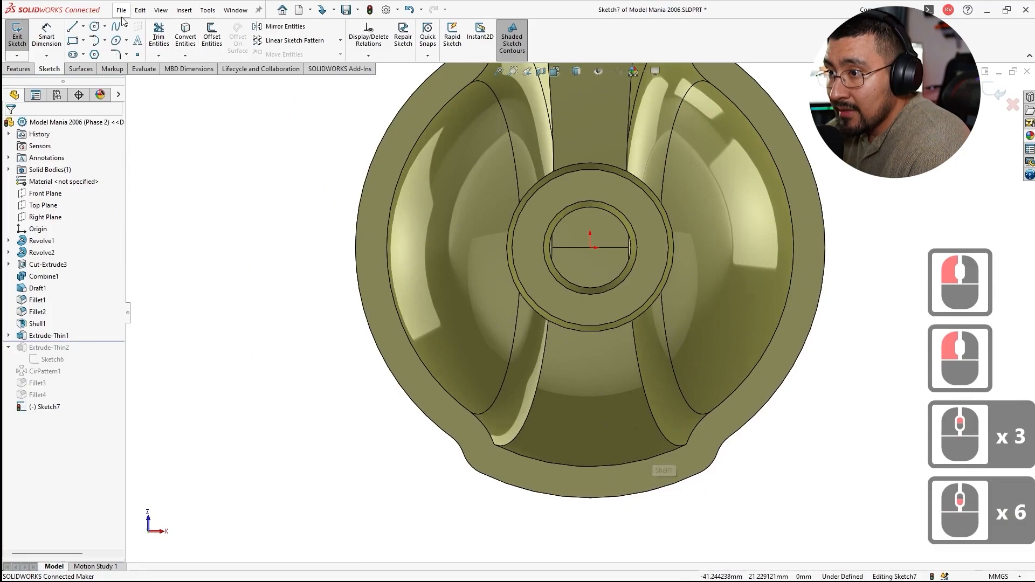
pyautogui.click(74, 27)
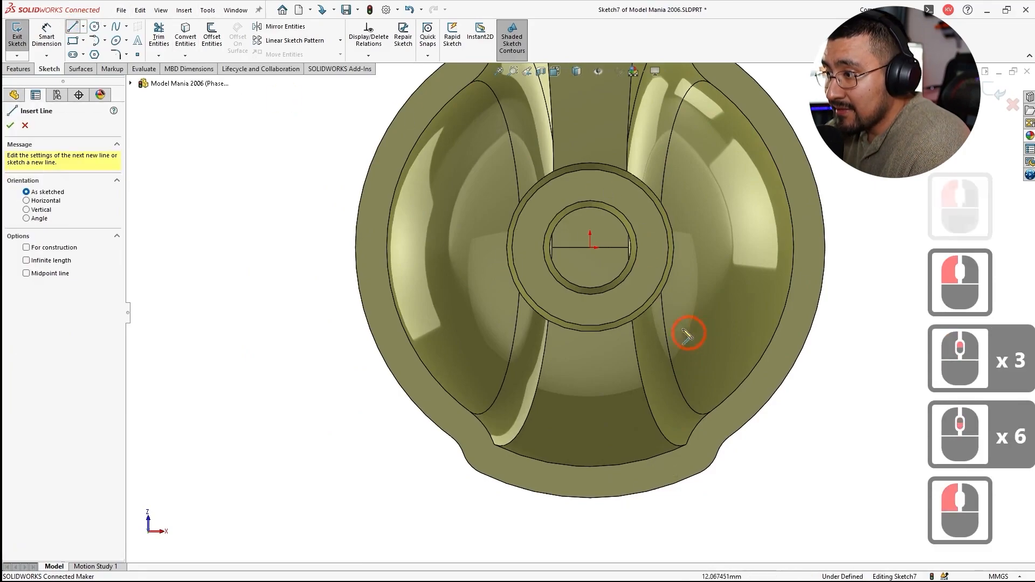
pyautogui.click(590, 294)
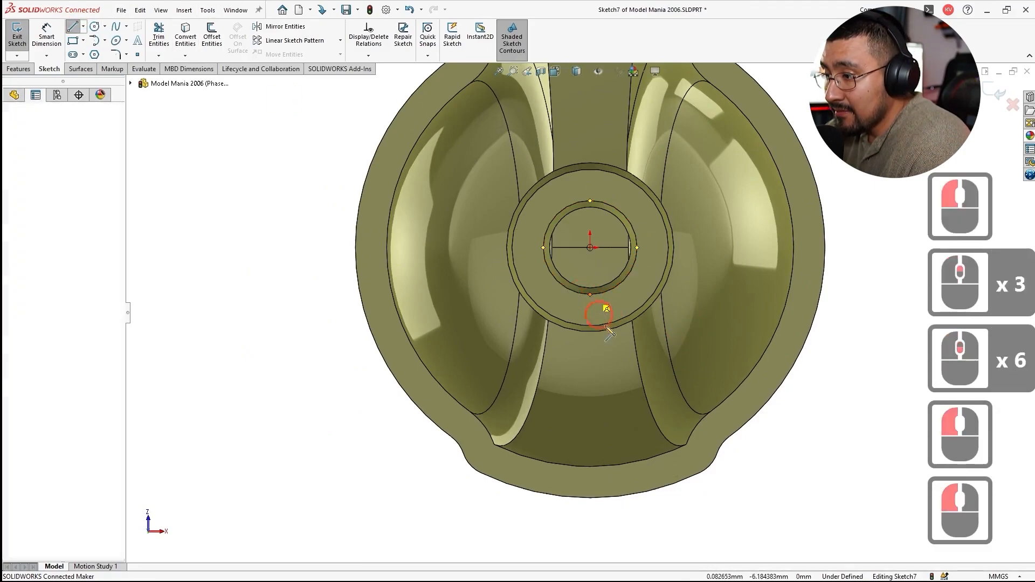
pyautogui.click(590, 497)
pyautogui.press('Escape')
pyautogui.press('Escape')
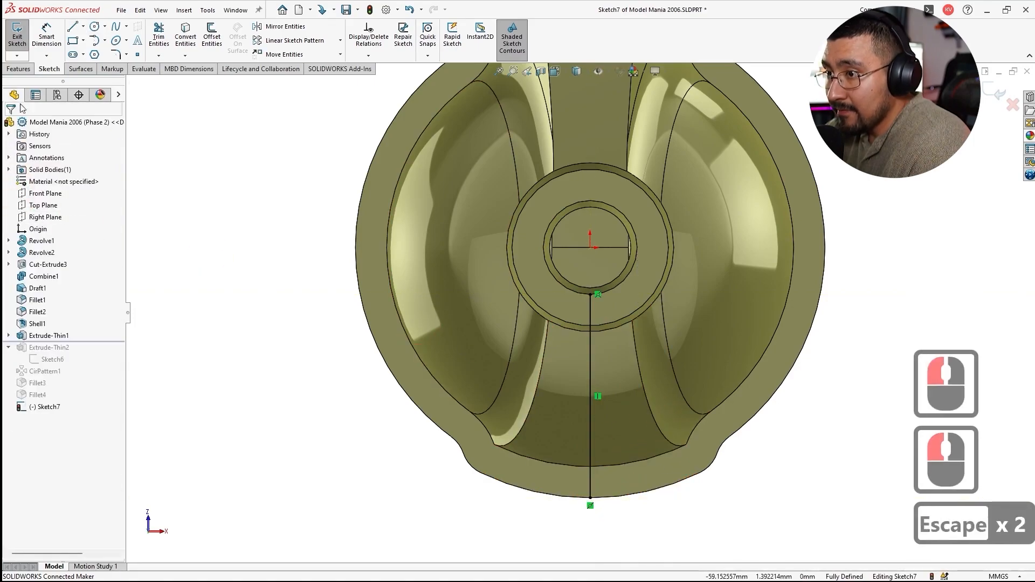
pyautogui.click(984, 87)
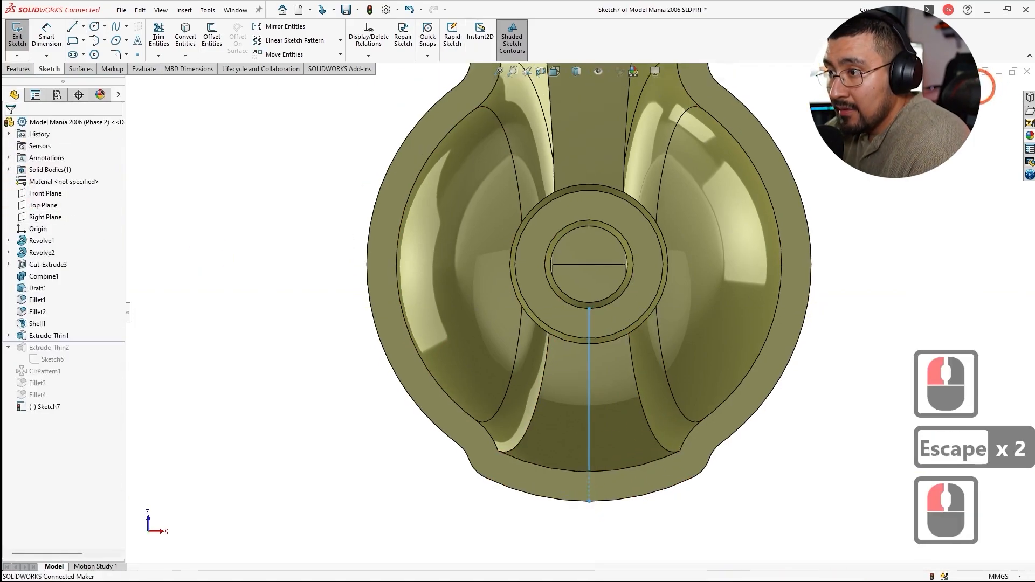
# Step: Exit the line sketch and set the rib's extrusion direction to run normal to the sketch
pyautogui.moveTo(642, 349)
pyautogui.mouseDown(button='middle')
pyautogui.moveTo(730, 51)
pyautogui.moveTo(809, 247)
pyautogui.mouseUp(button='middle')
pyautogui.scroll(-4, 623, 195)
pyautogui.moveTo(623, 173); pyautogui.dragTo(113, 178, button='middle')
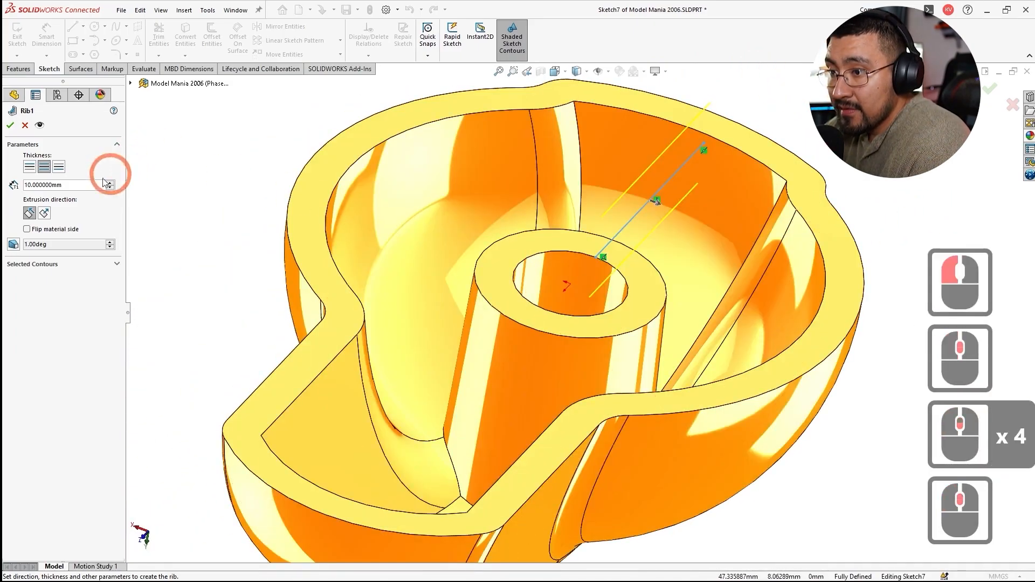
pyautogui.moveTo(614, 240); pyautogui.dragTo(90, 192, button='middle')
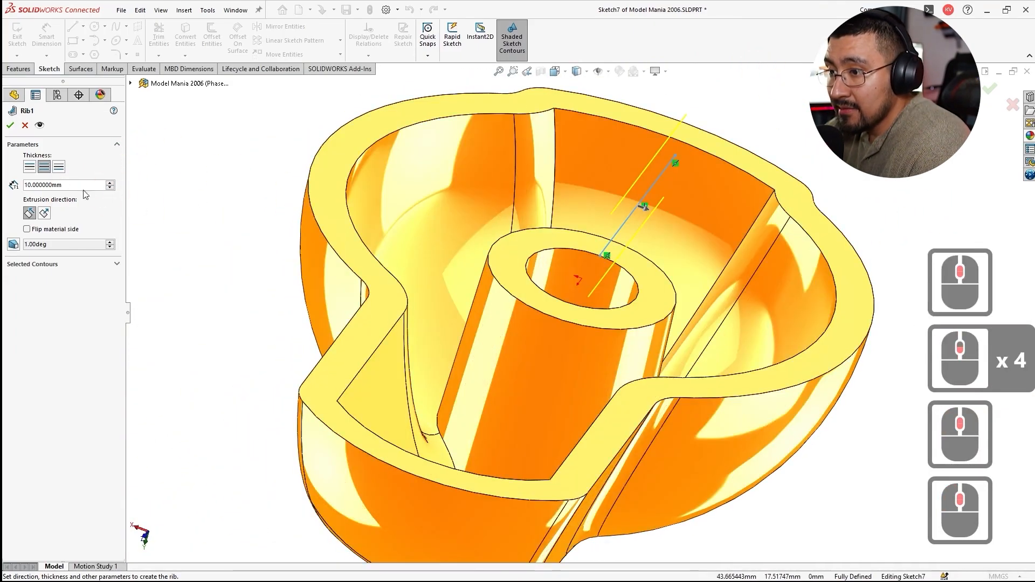
pyautogui.click(45, 213)
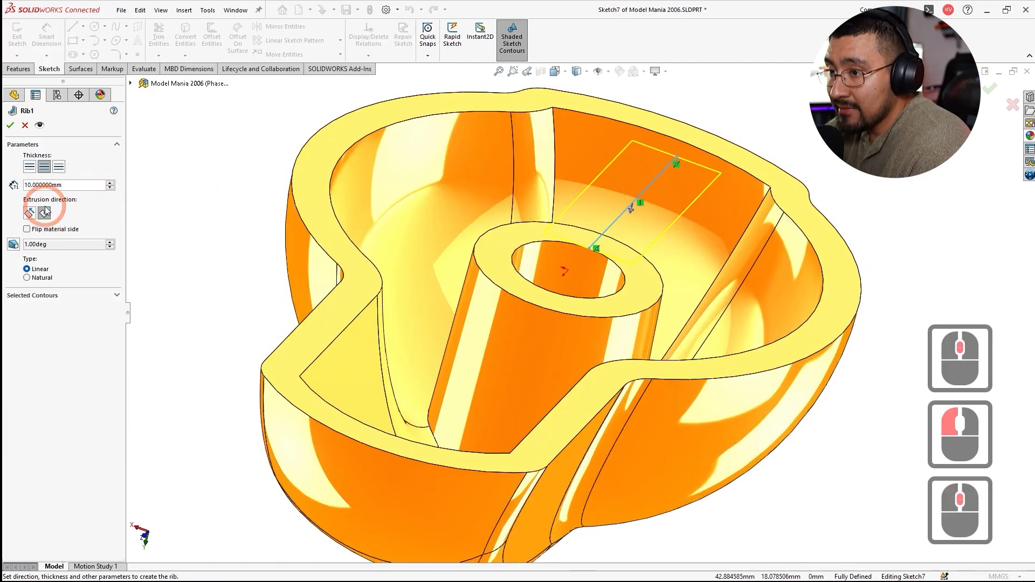
pyautogui.doubleClick(45, 213)
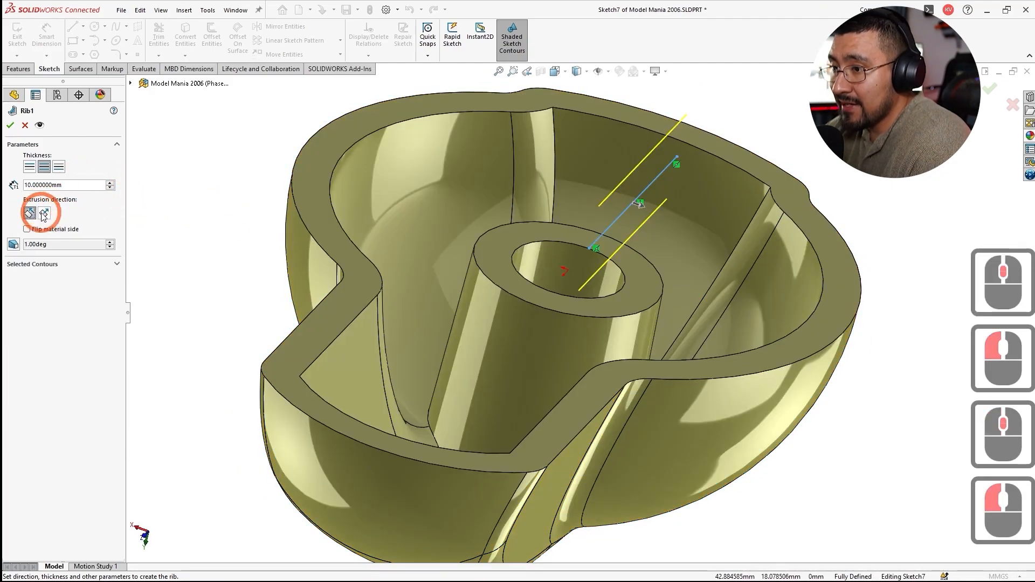
pyautogui.click(219, 212)
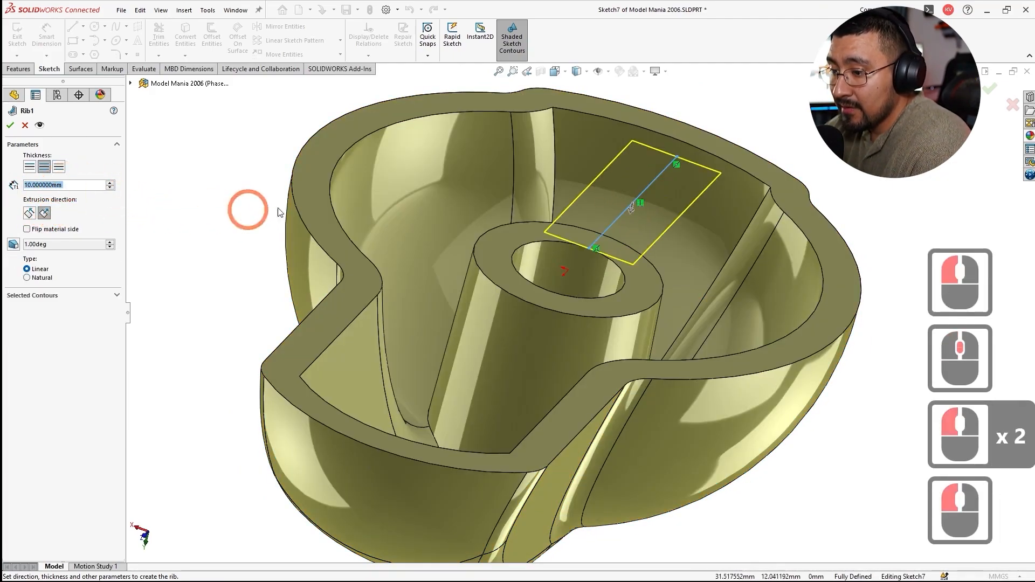
# Step: Check the rib thickness on the Phase 1 drawing and set the new rib's thickness to 4 mm
pyautogui.hotkey('alt', 'Tab')
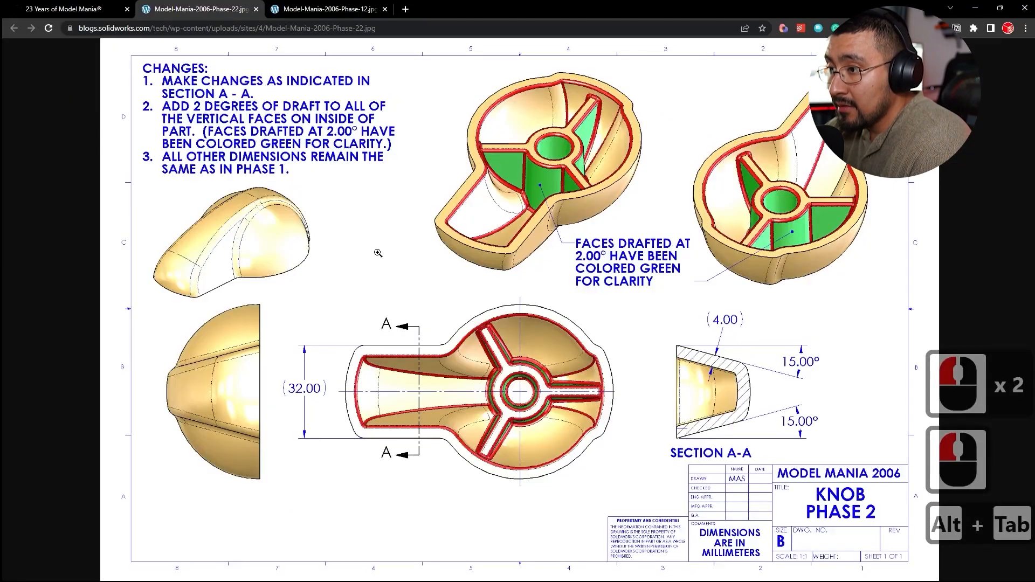
pyautogui.click(291, 6)
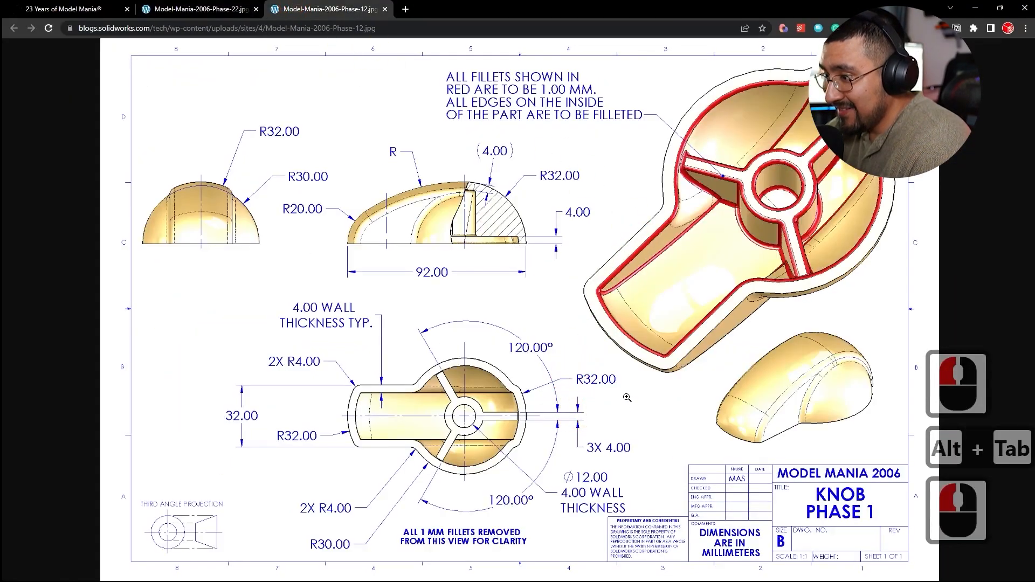
pyautogui.hotkey('alt', 'Tab')
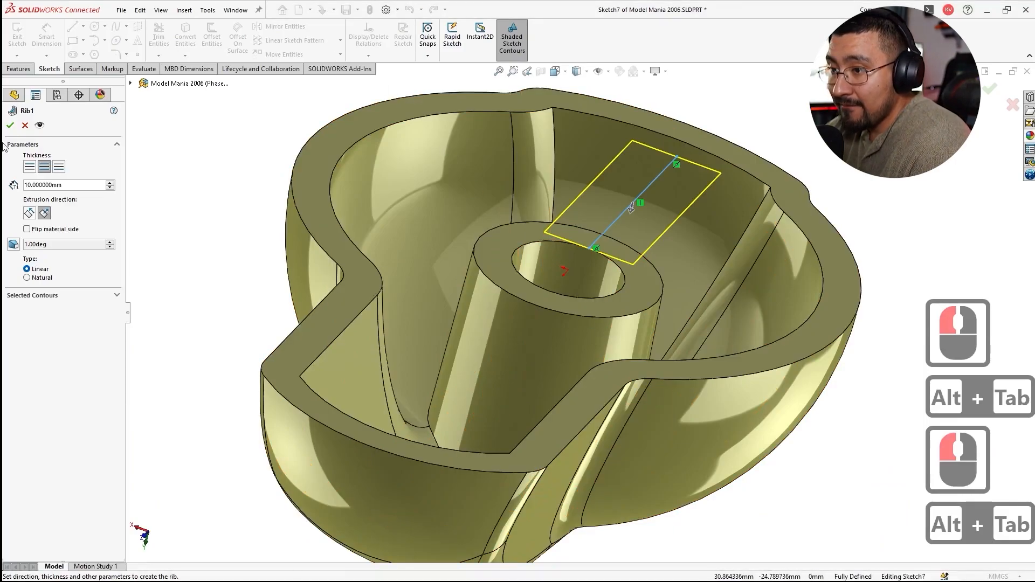
pyautogui.click(6, 188)
pyautogui.write('4mm')
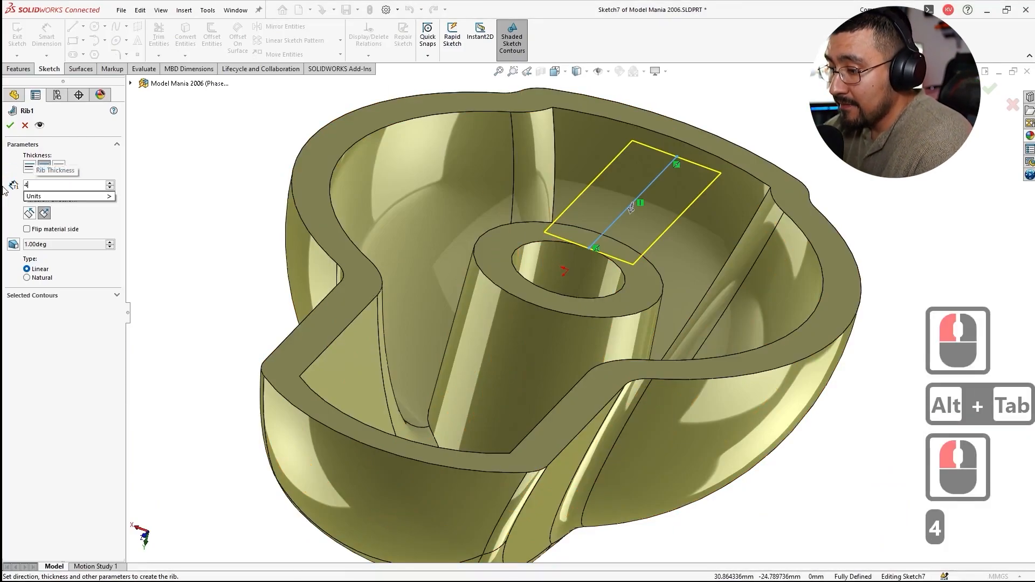
pyautogui.press('Return')
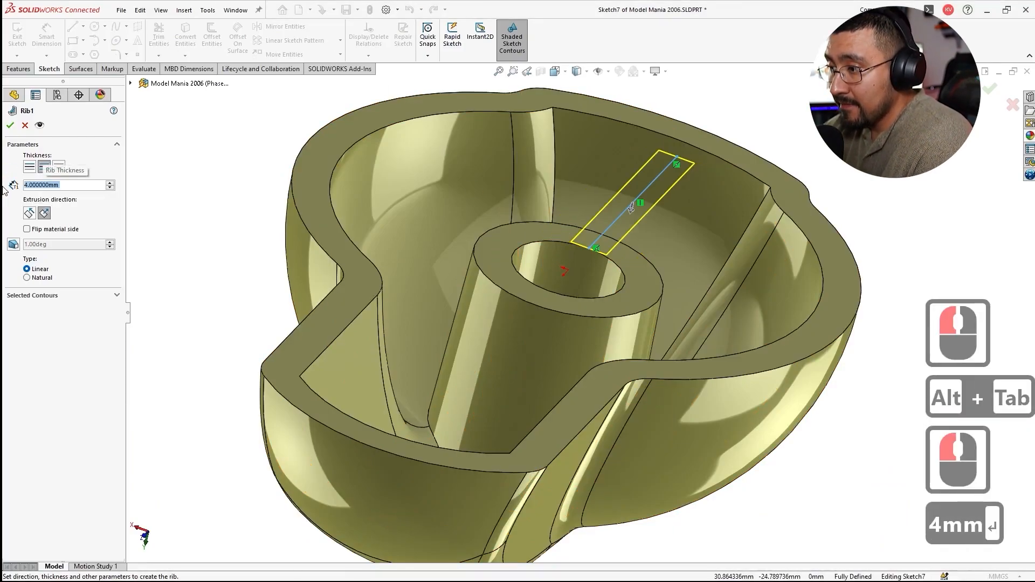
# Step: Give the rib a 2-degree outward draft, create it and inspect it between the boss and outer wall
pyautogui.click(16, 246)
pyautogui.click(66, 268)
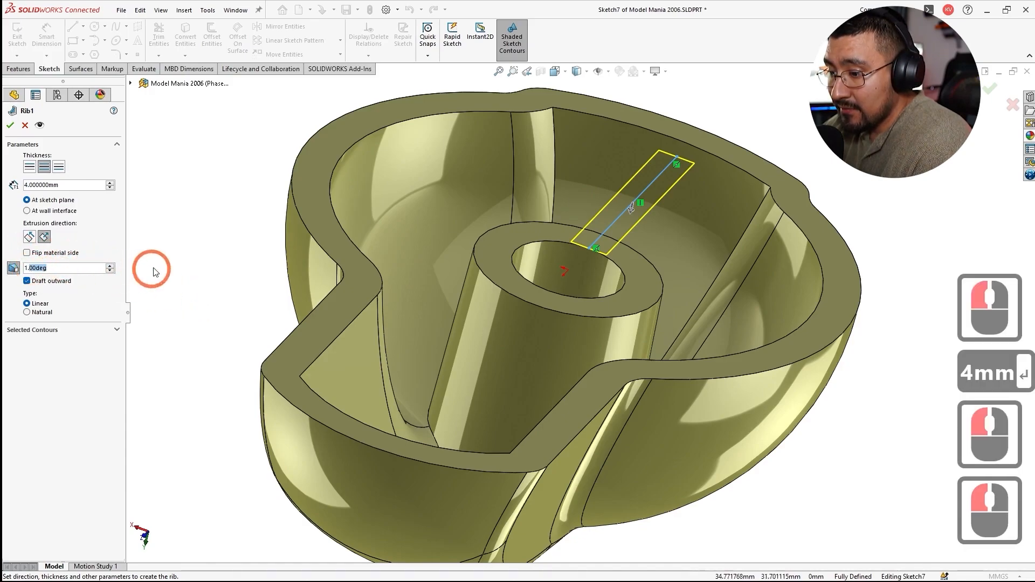
pyautogui.doubleClick(64, 268)
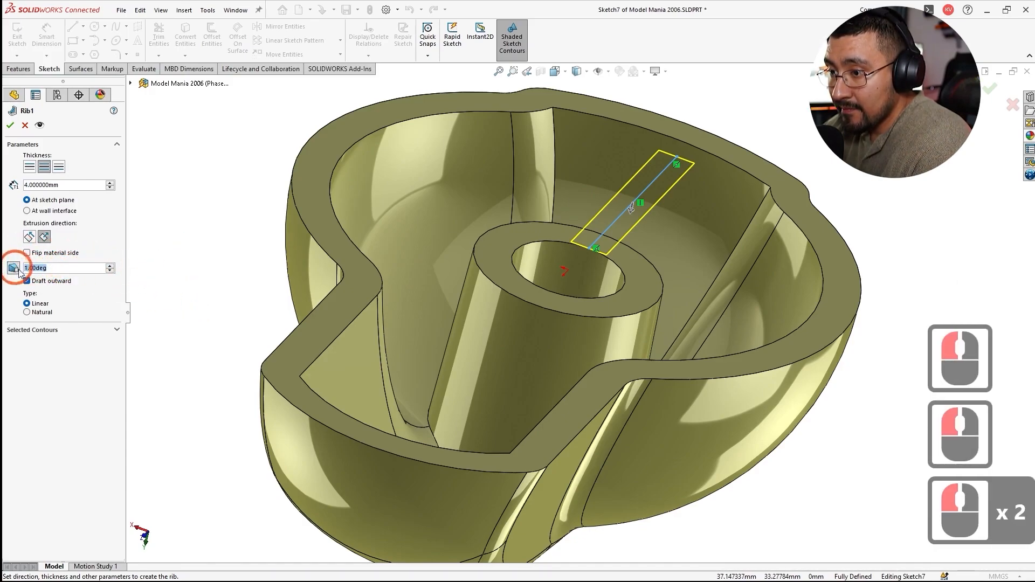
pyautogui.write('2')
pyautogui.moveTo(221, 247); pyautogui.dragTo(46, 144, button='middle')
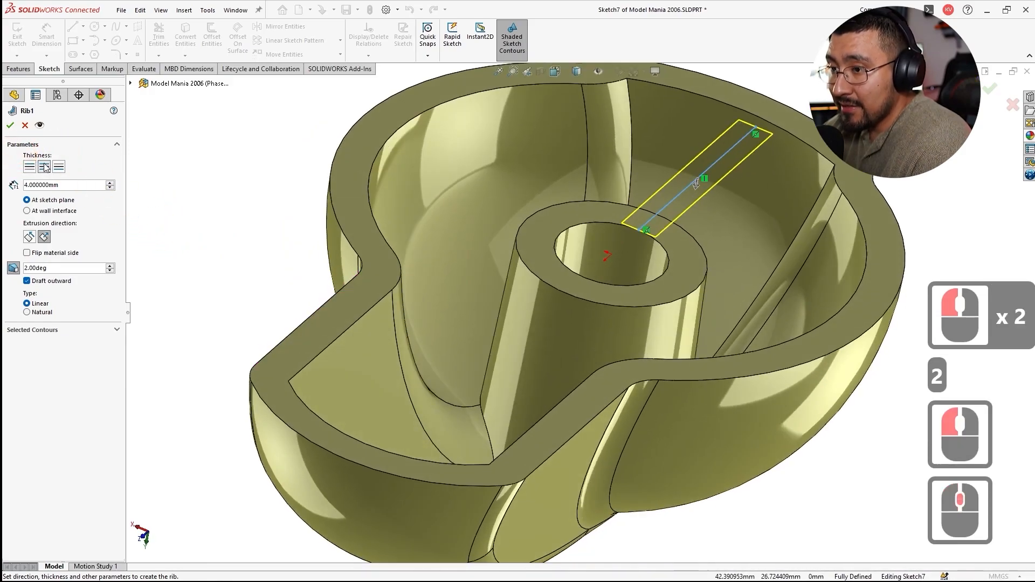
pyautogui.click(9, 124)
pyautogui.moveTo(490, 228); pyautogui.dragTo(809, 311, button='middle')
pyautogui.scroll(-1, 762, 254)
pyautogui.click(810, 312)
pyautogui.scroll(-3, 613, 261)
pyautogui.moveTo(615, 264); pyautogui.dragTo(509, 315, button='middle')
pyautogui.middleClick(509, 315)
pyautogui.middleClick(509, 316)
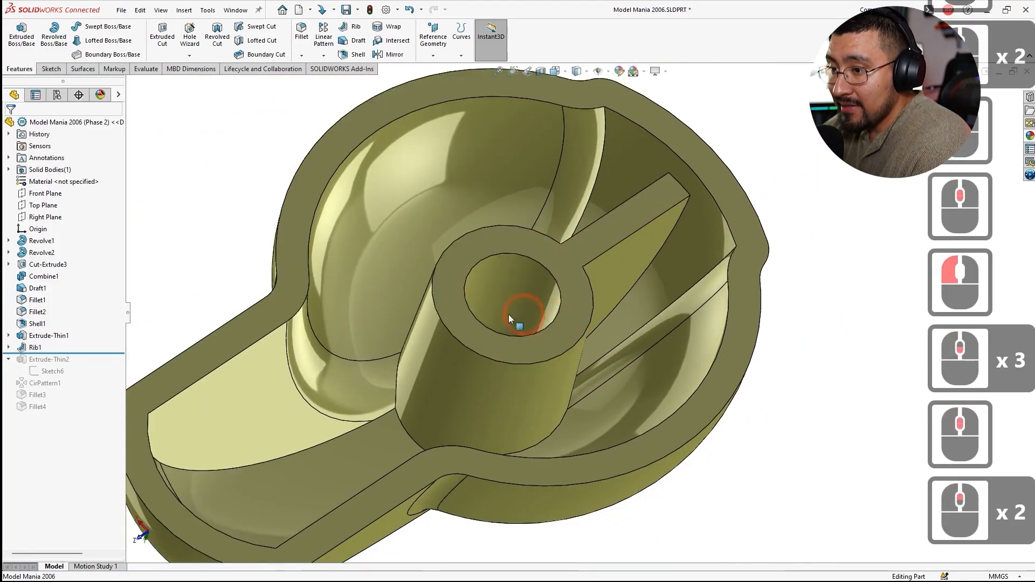
# Step: Roll the feature history forward to just after Extrude-Thin2, ahead of CirPattern1
pyautogui.click(87, 353)
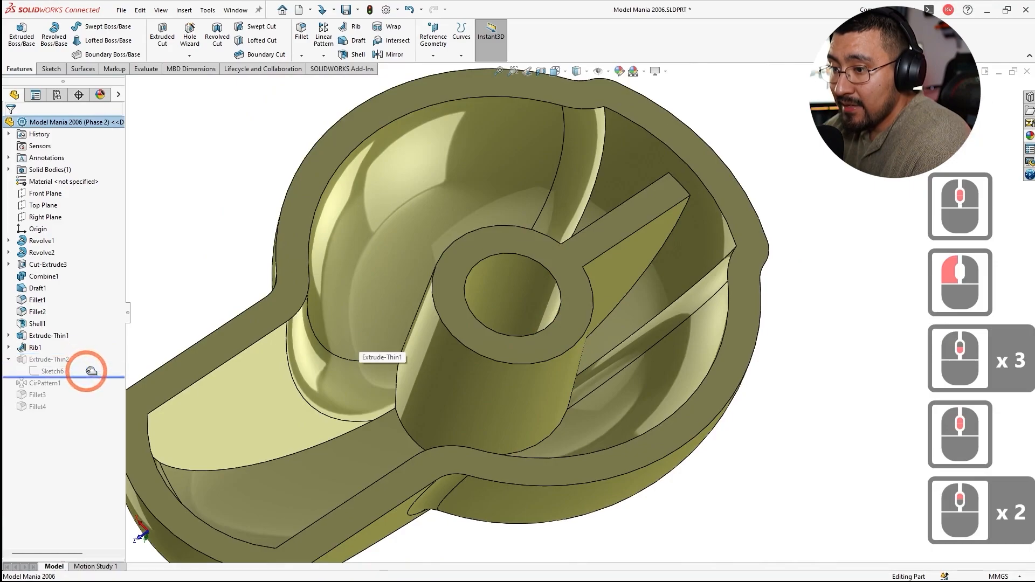
pyautogui.moveTo(91, 371); pyautogui.dragTo(86, 378)
# Step: Try deleting Extrude-Thin2 together with its child features CirPattern1 and Fillet3, and undo that deletion
pyautogui.click(64, 359)
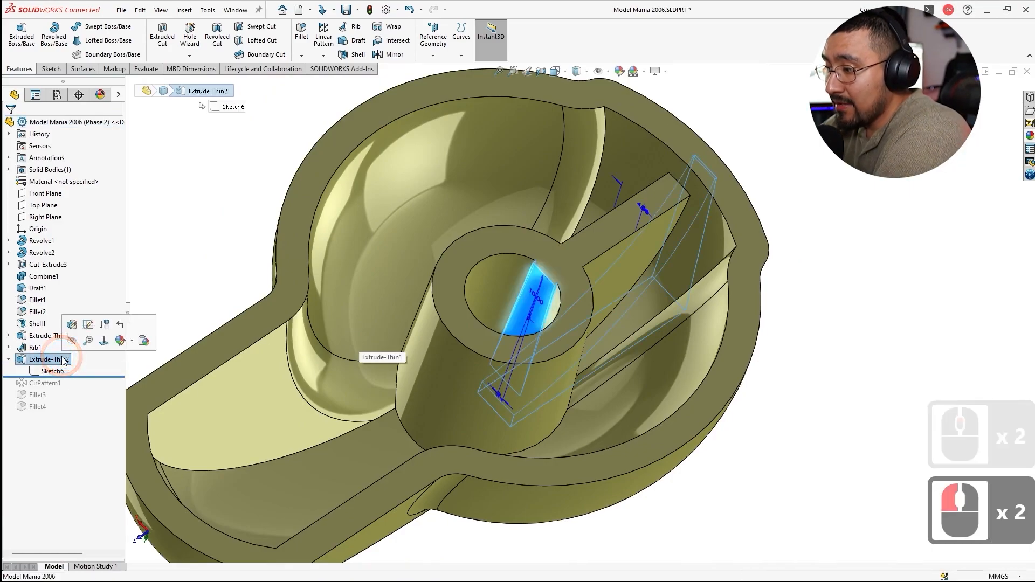
pyautogui.press('Delete')
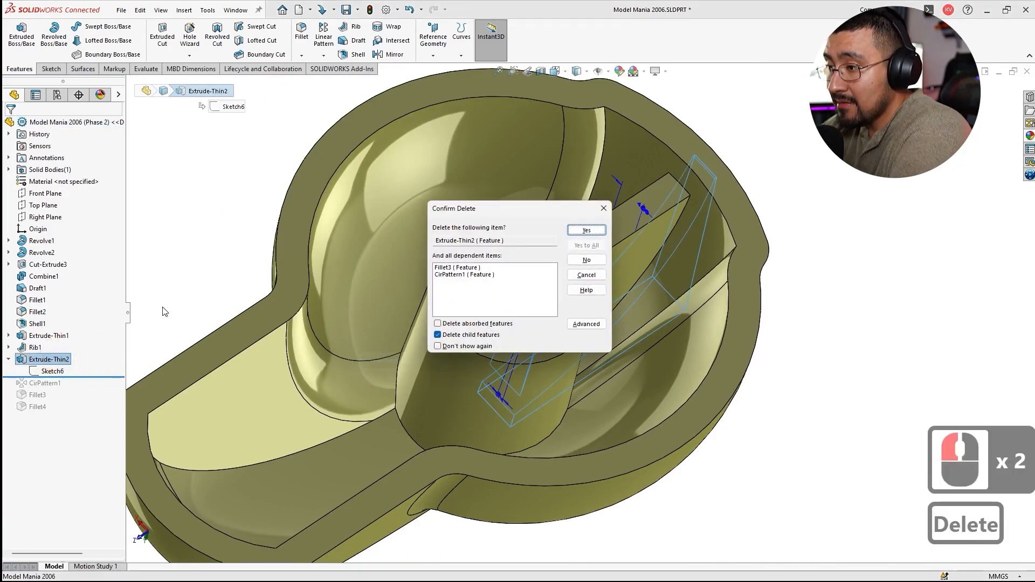
pyautogui.click(576, 325)
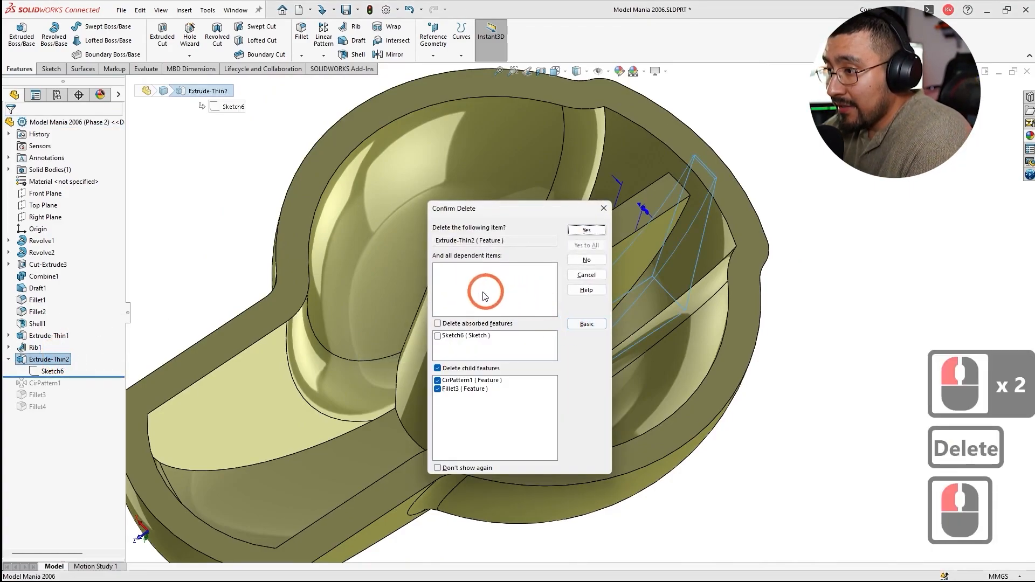
pyautogui.click(582, 230)
pyautogui.click(241, 240)
pyautogui.hotkey('ctrl', 'z')
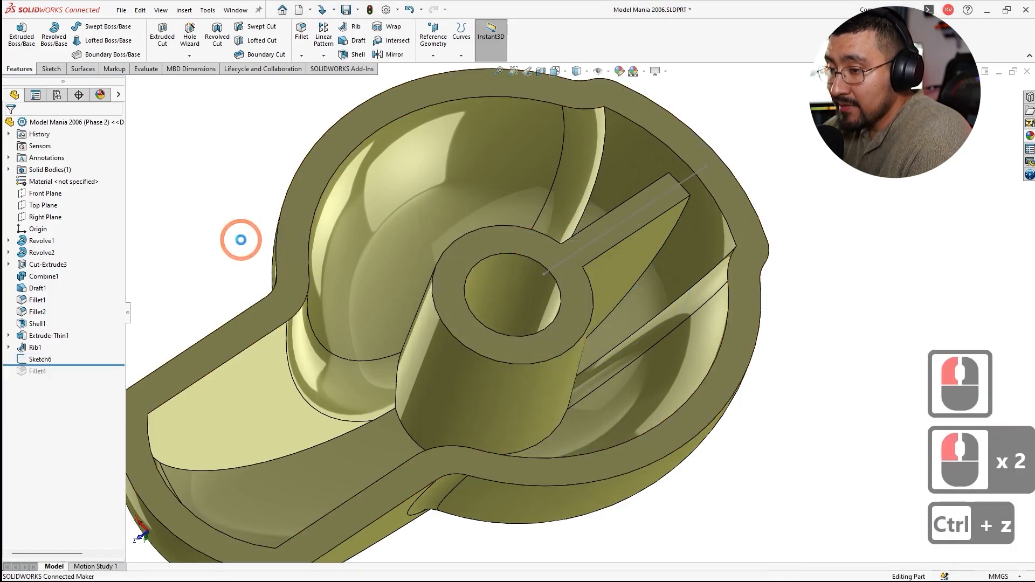
pyautogui.click(537, 300)
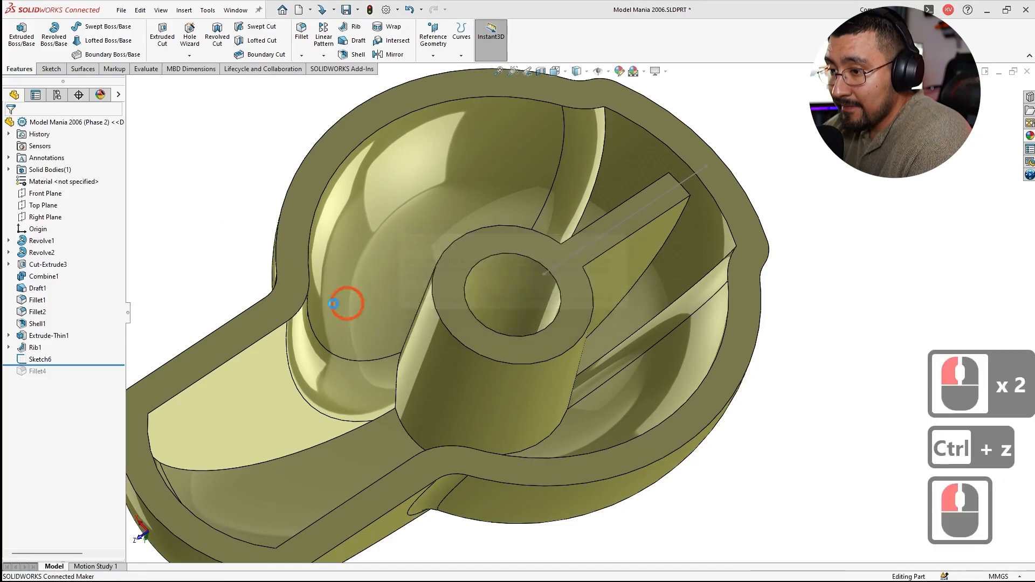
# Step: Delete Extrude-Thin2 without deleting its child features CirPattern1 and Fillet3, continuing past the rebuild error
pyautogui.click(47, 360)
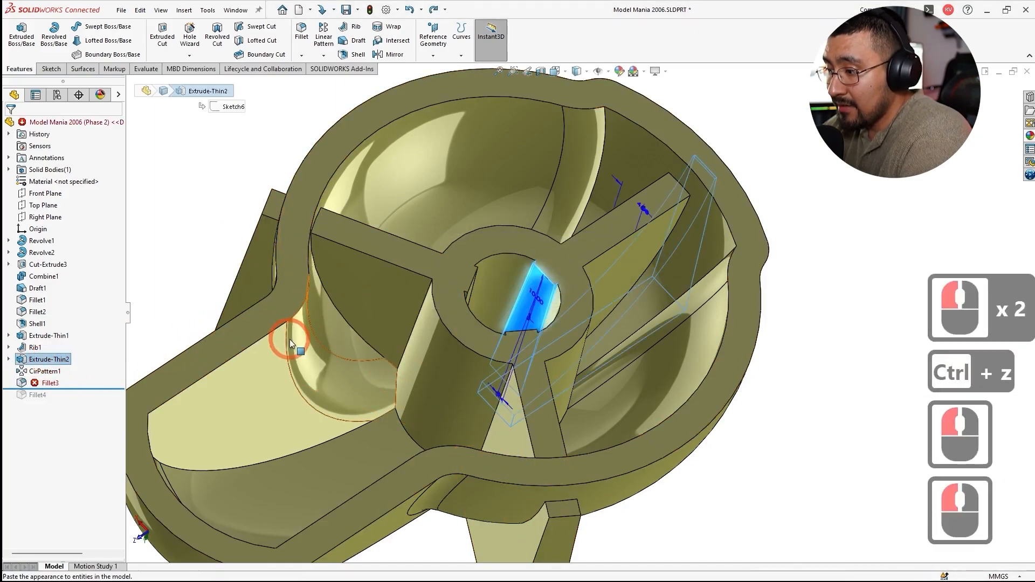
pyautogui.press('Delete')
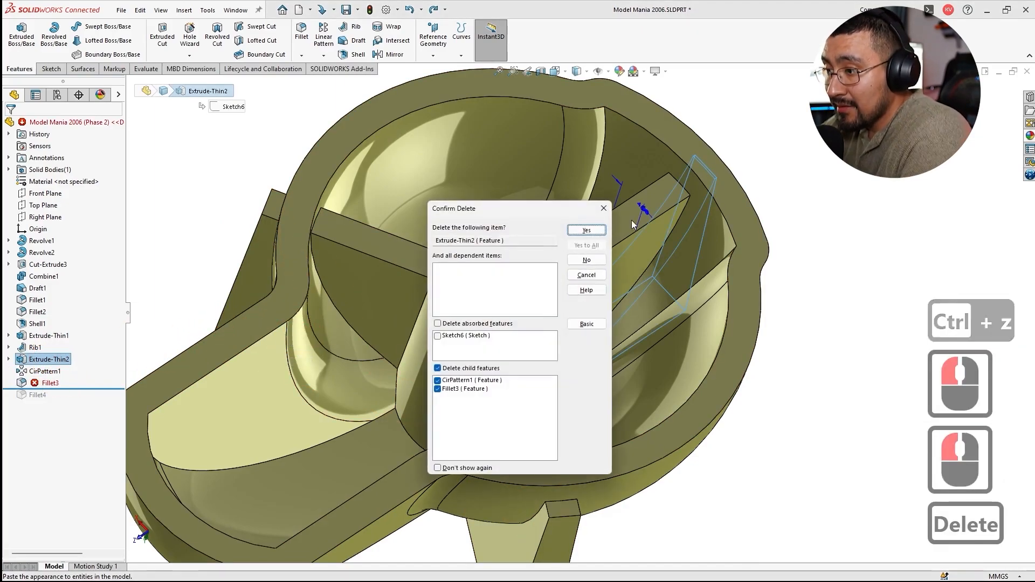
pyautogui.click(438, 368)
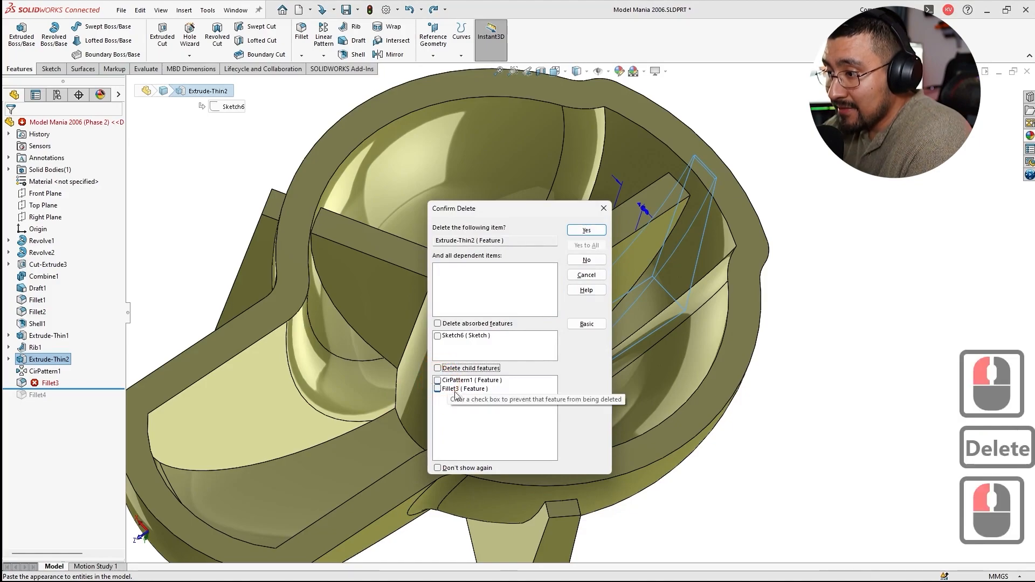
pyautogui.click(587, 230)
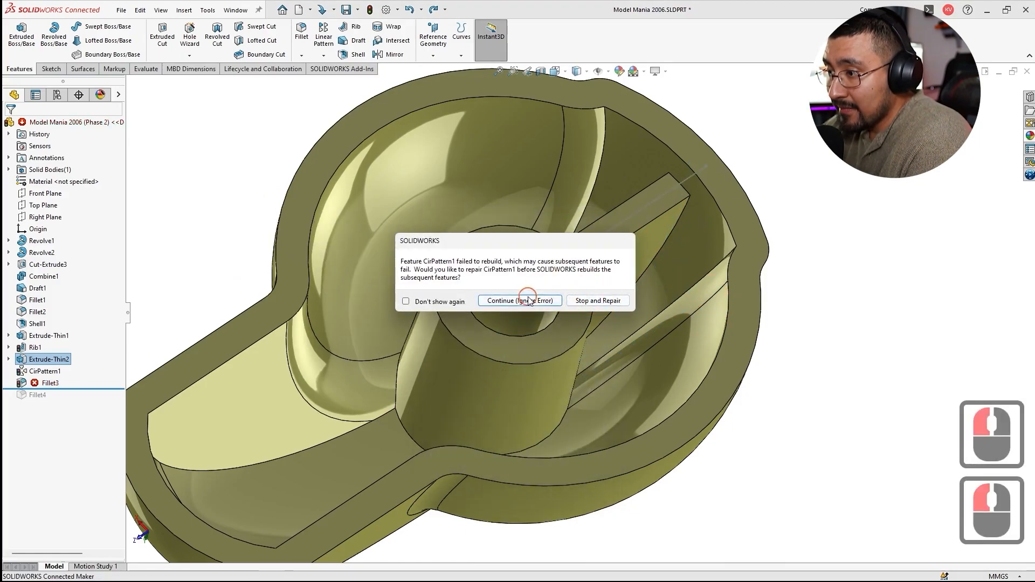
pyautogui.click(520, 300)
pyautogui.click(335, 92)
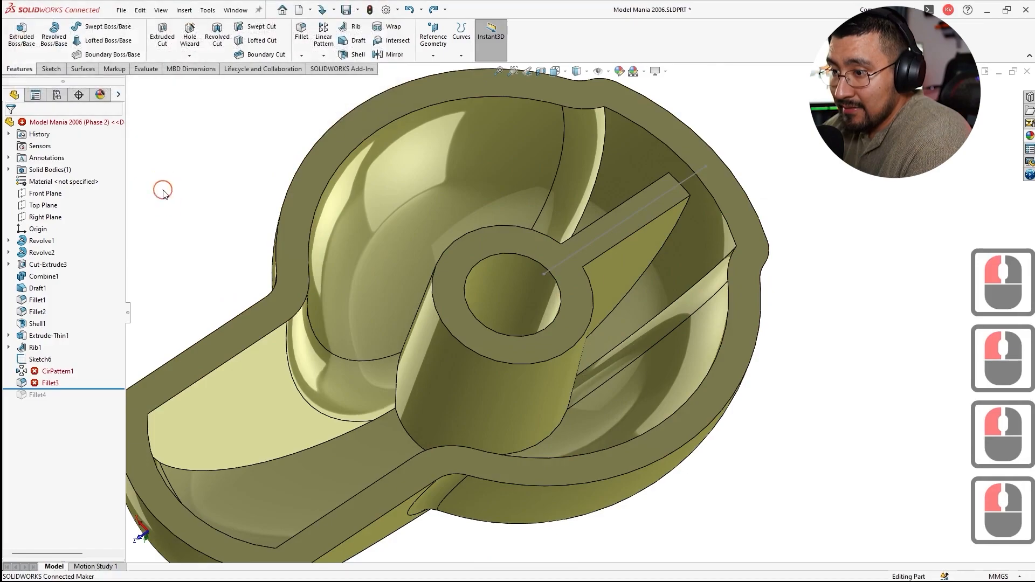
# Step: Delete the leftover Sketch6 of the removed thin extrusion and dismiss the error list
pyautogui.click(93, 387)
pyautogui.click(48, 361)
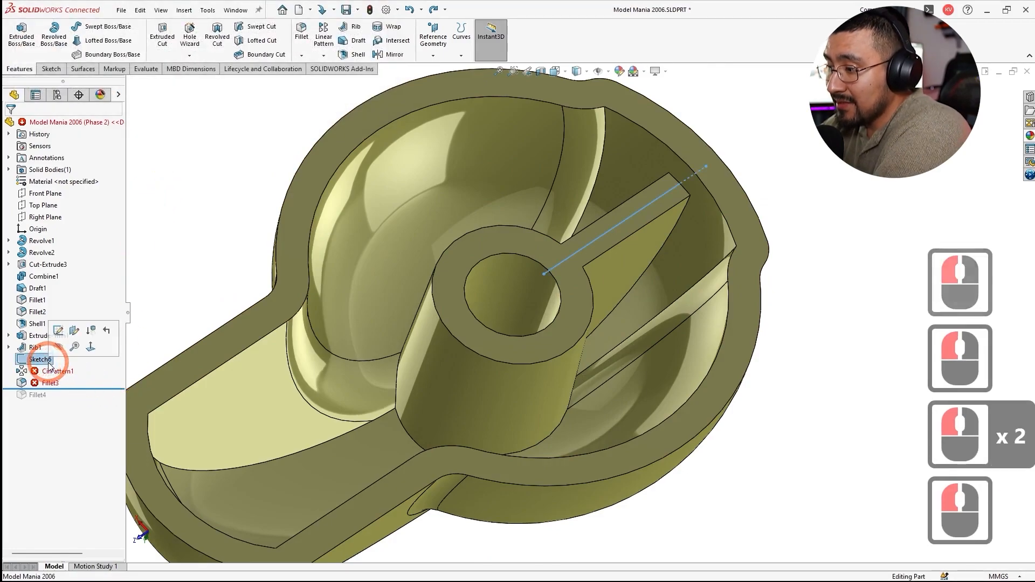
pyautogui.press('Delete')
pyautogui.click(579, 233)
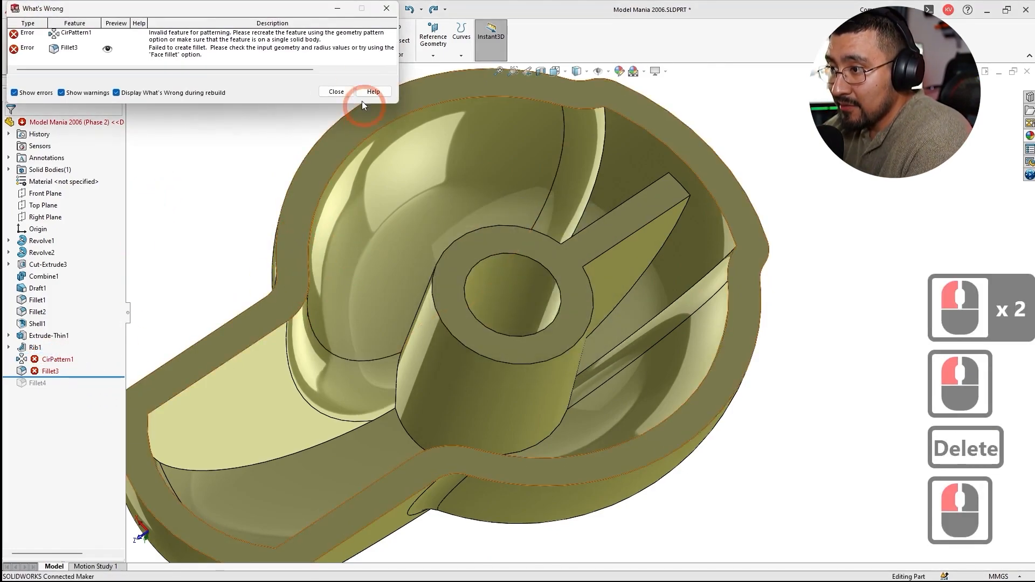
pyautogui.click(336, 92)
# Step: Edit CirPattern1 to use Rib1 as its patterned feature and check the ribs around the boss
pyautogui.click(63, 359)
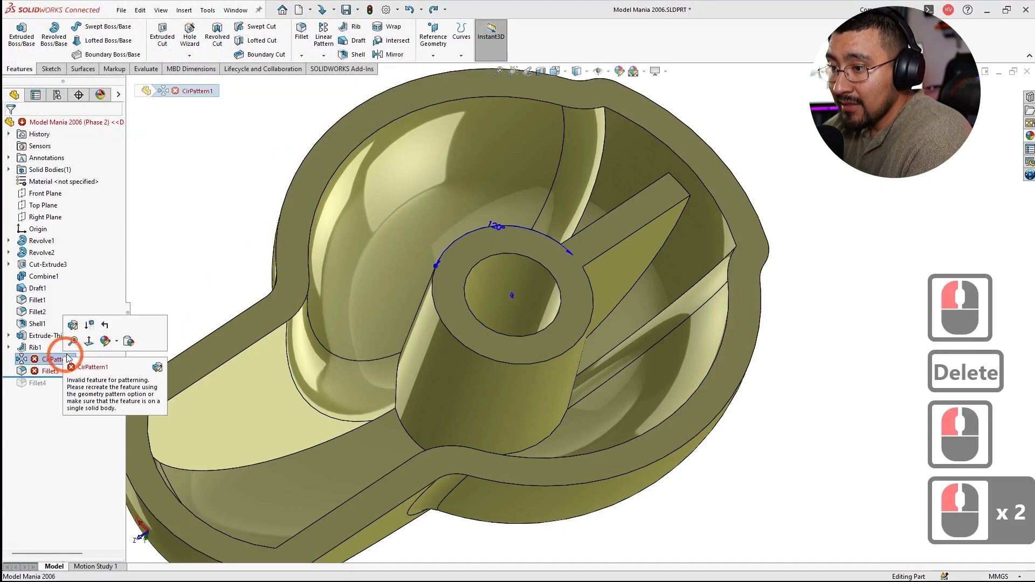
pyautogui.click(73, 326)
pyautogui.click(69, 274)
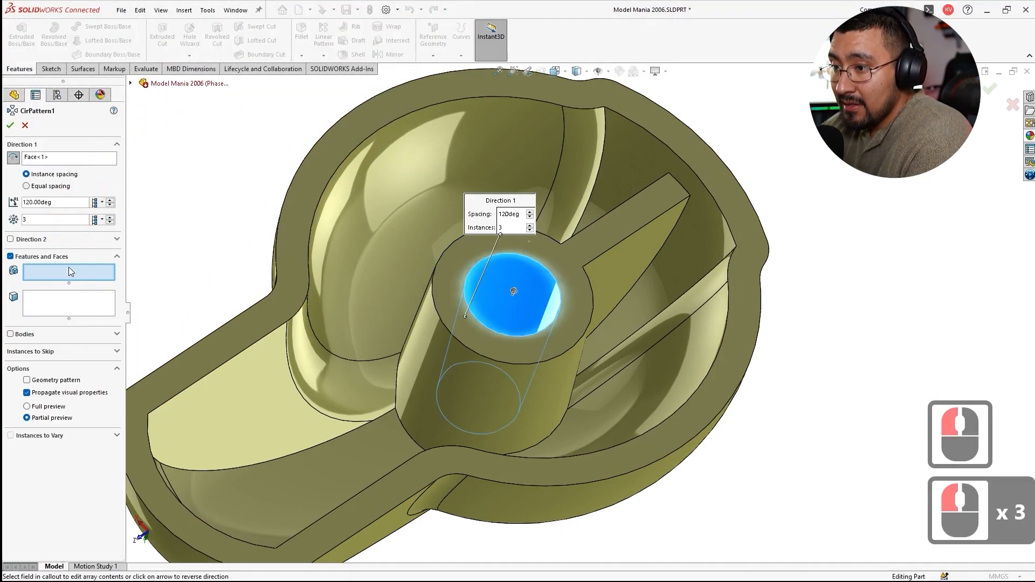
pyautogui.click(597, 280)
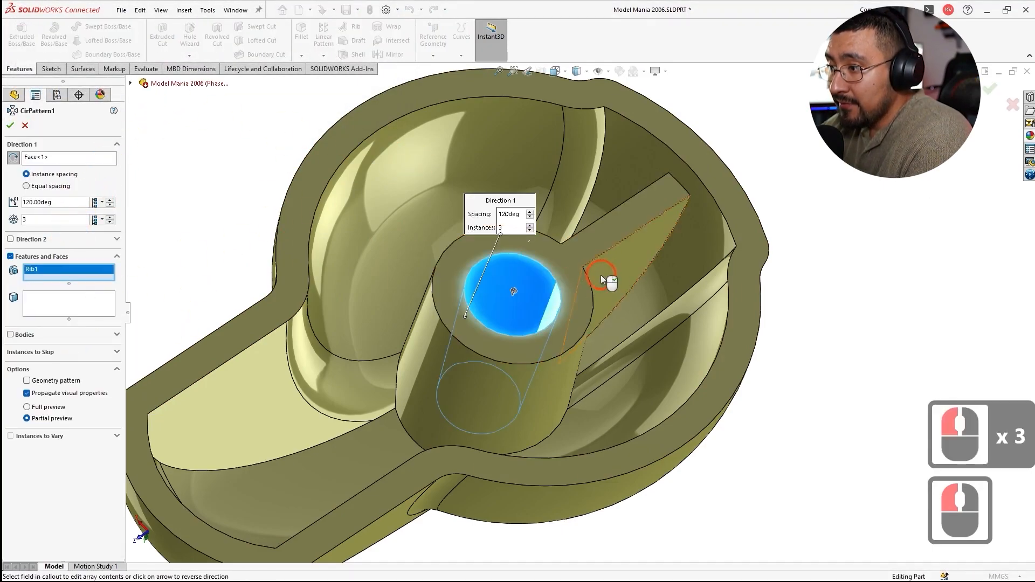
pyautogui.click(12, 125)
pyautogui.moveTo(451, 308); pyautogui.dragTo(372, 238, button='middle')
pyautogui.scroll(3, 545, 302)
pyautogui.scroll(-3, 534, 410)
# Step: Open Fillet3 for editing and examine the missing edges around the ribs and boss
pyautogui.click(44, 371)
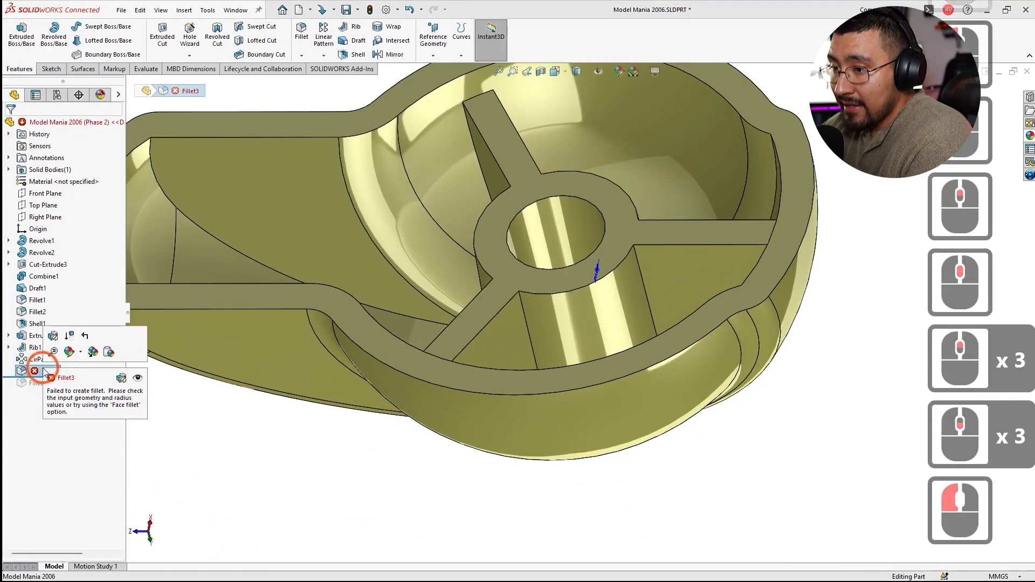
pyautogui.click(54, 338)
pyautogui.moveTo(532, 289); pyautogui.dragTo(558, 392, button='middle')
pyautogui.moveTo(557, 309); pyautogui.dragTo(554, 230, button='middle')
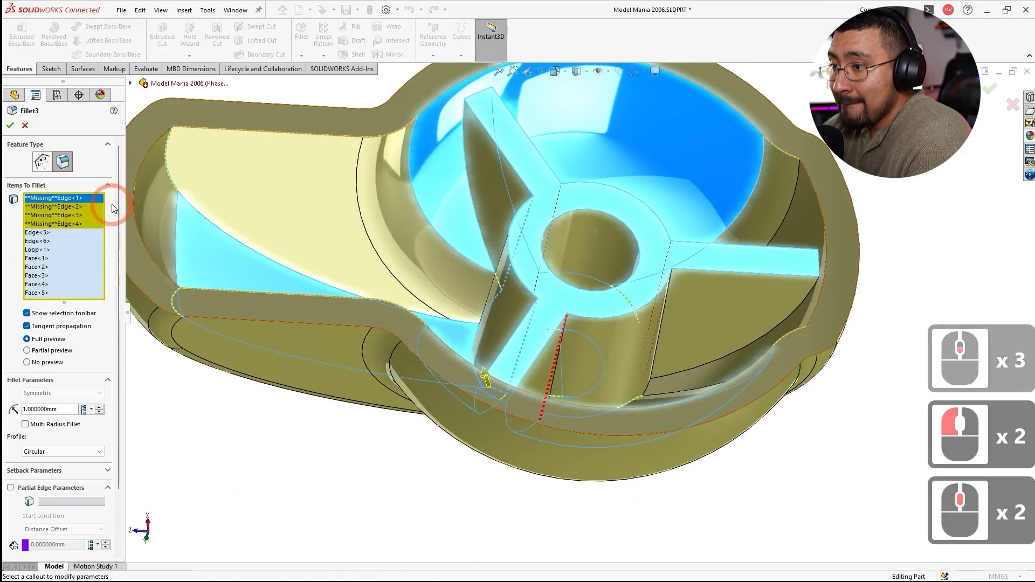
pyautogui.moveTo(505, 333); pyautogui.dragTo(493, 356, button='middle')
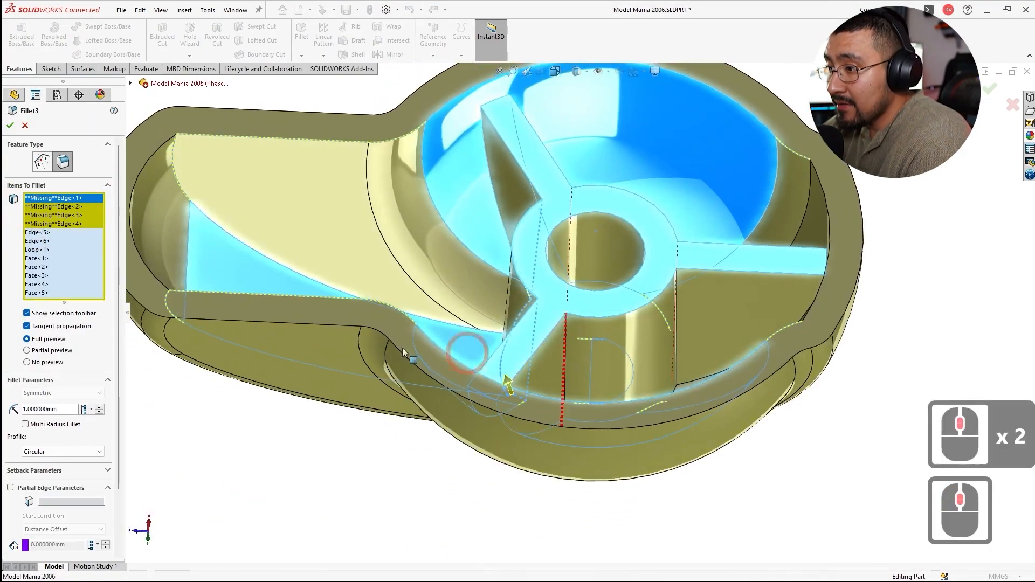
pyautogui.scroll(-2, 884, 376)
pyautogui.moveTo(579, 295); pyautogui.dragTo(574, 315, button='middle')
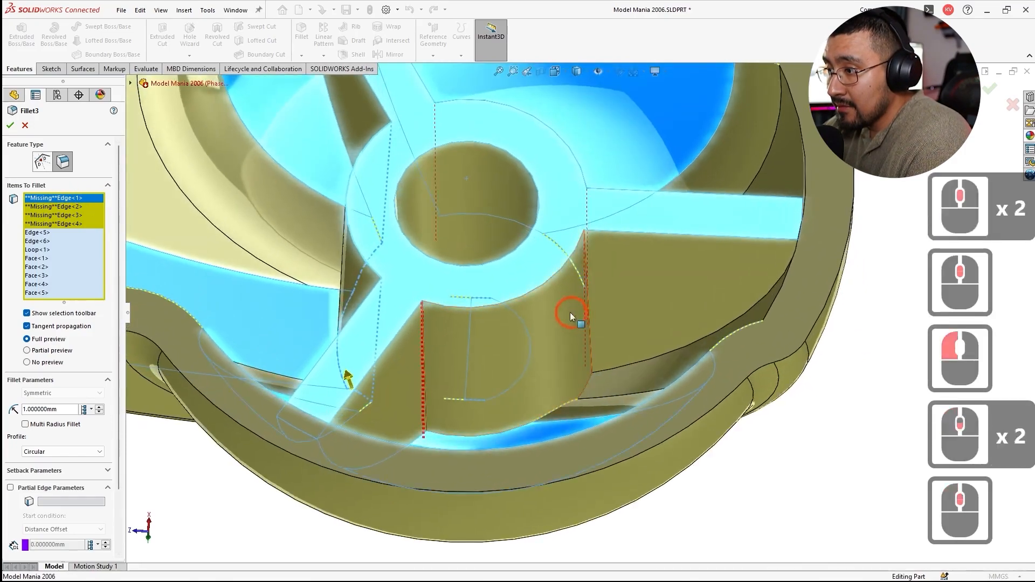
# Step: Try to replace Fillet3's four missing edges with the vertical edges where the ribs meet the boss
pyautogui.click(584, 269)
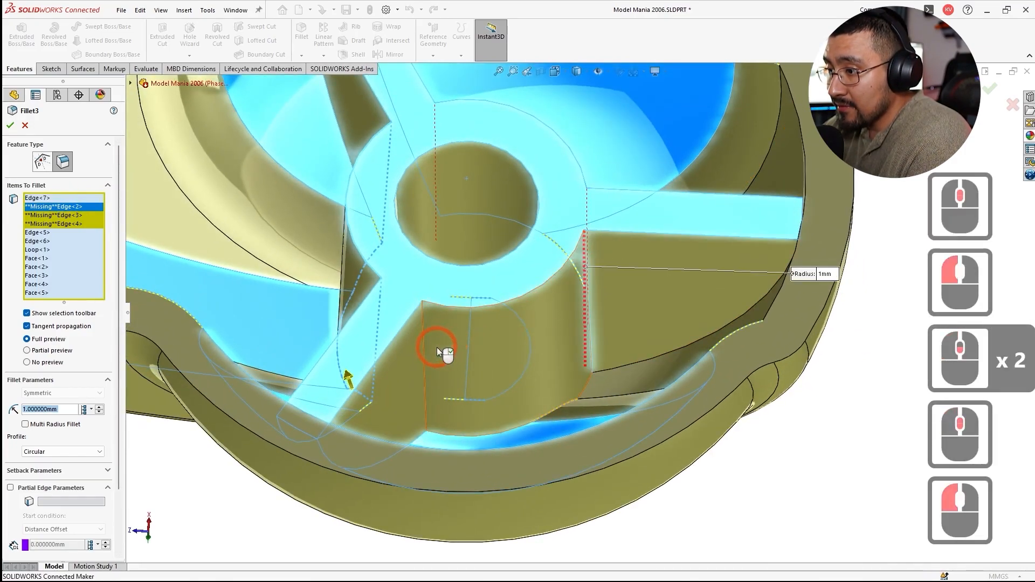
pyautogui.click(424, 342)
pyautogui.moveTo(424, 342); pyautogui.dragTo(538, 253, button='middle')
pyautogui.scroll(3, 403, 231)
pyautogui.scroll(-4, 490, 204)
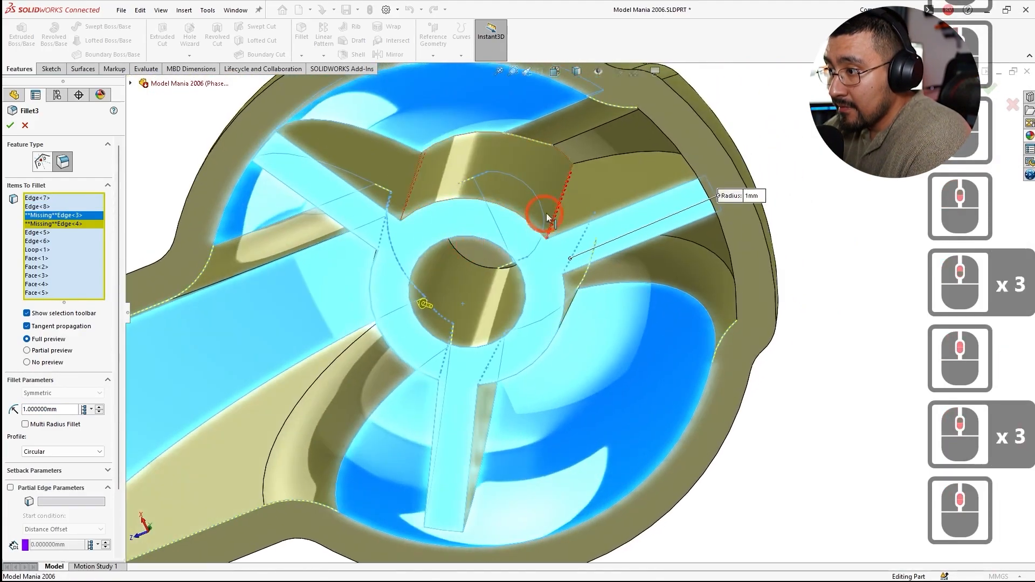
pyautogui.click(541, 229)
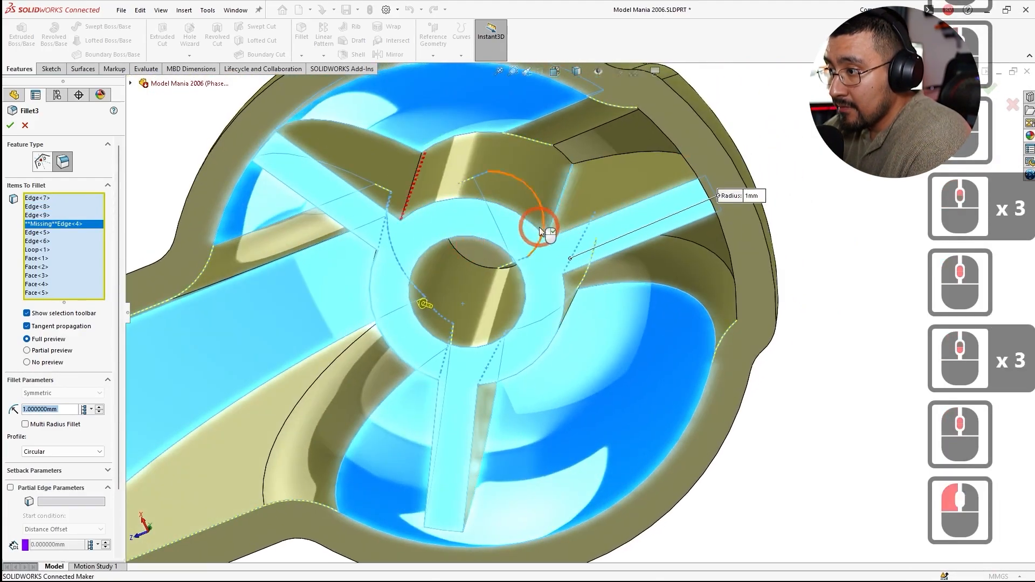
pyautogui.click(410, 194)
# Step: Try adding the floor faces inside the boss bore and two curved pocket edges to Fillet3's items
pyautogui.moveTo(474, 208); pyautogui.dragTo(485, 151, button='middle')
pyautogui.click(472, 291)
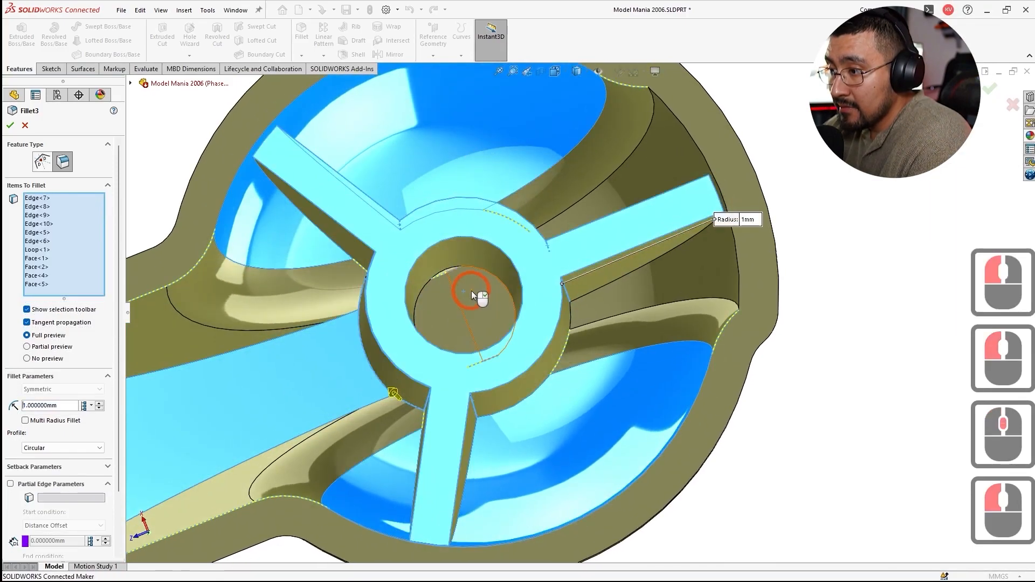
pyautogui.click(471, 290)
pyautogui.click(447, 294)
pyautogui.moveTo(448, 294); pyautogui.dragTo(367, 221, button='middle')
pyautogui.scroll(3, 472, 243)
pyautogui.scroll(-1, 366, 221)
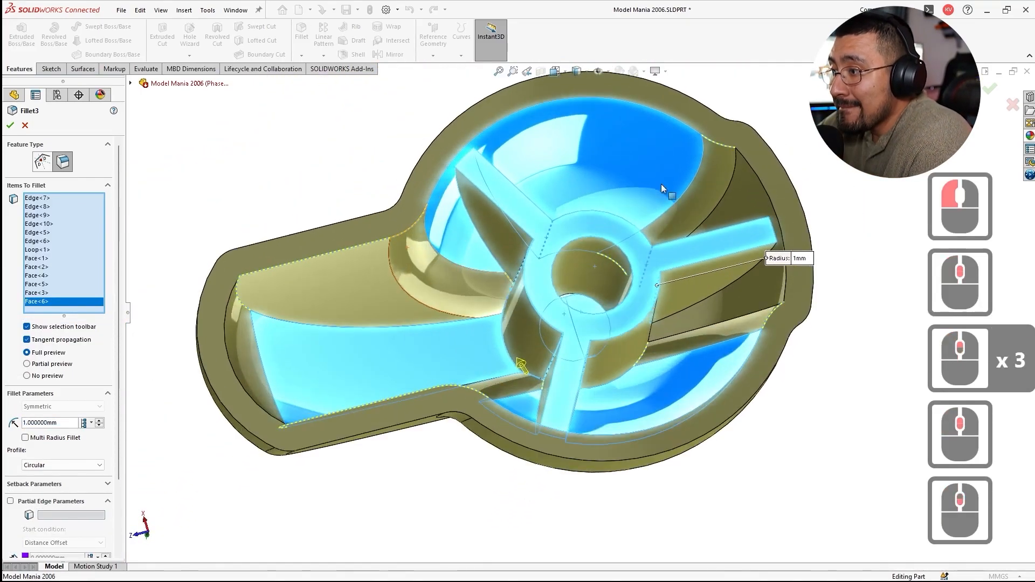
pyautogui.click(735, 160)
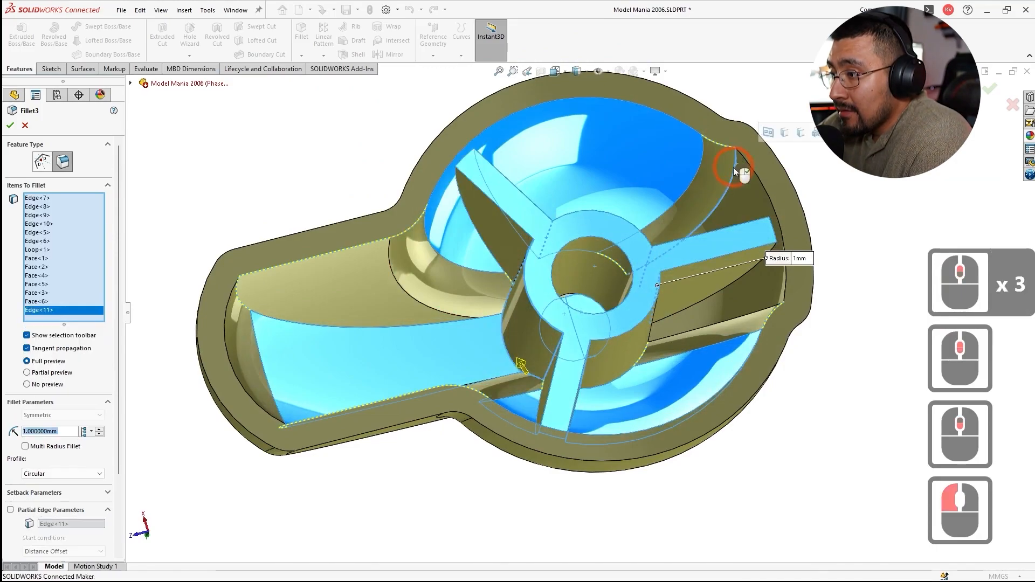
pyautogui.moveTo(733, 166); pyautogui.dragTo(701, 348, button='middle')
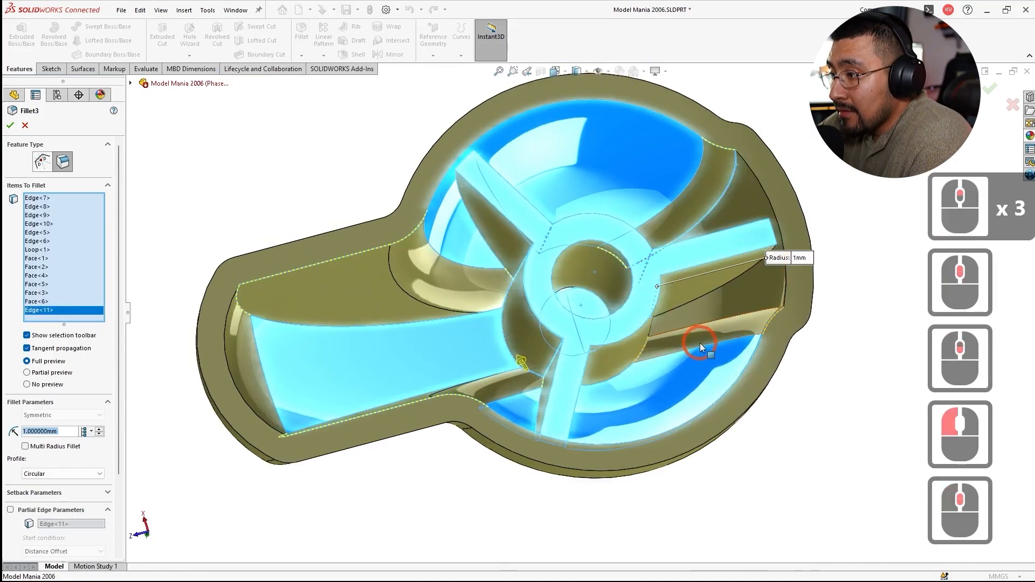
pyautogui.click(731, 320)
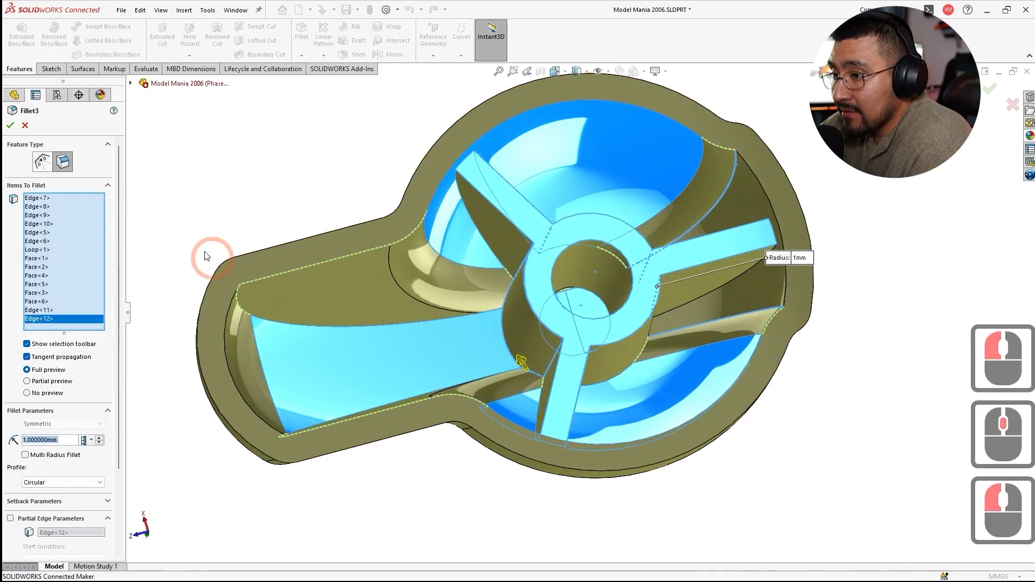
# Step: Clear all of Fillet3's items, then select the shared top face of the boss and ribs and the boss's three outer wall faces
pyautogui.rightClick(86, 228)
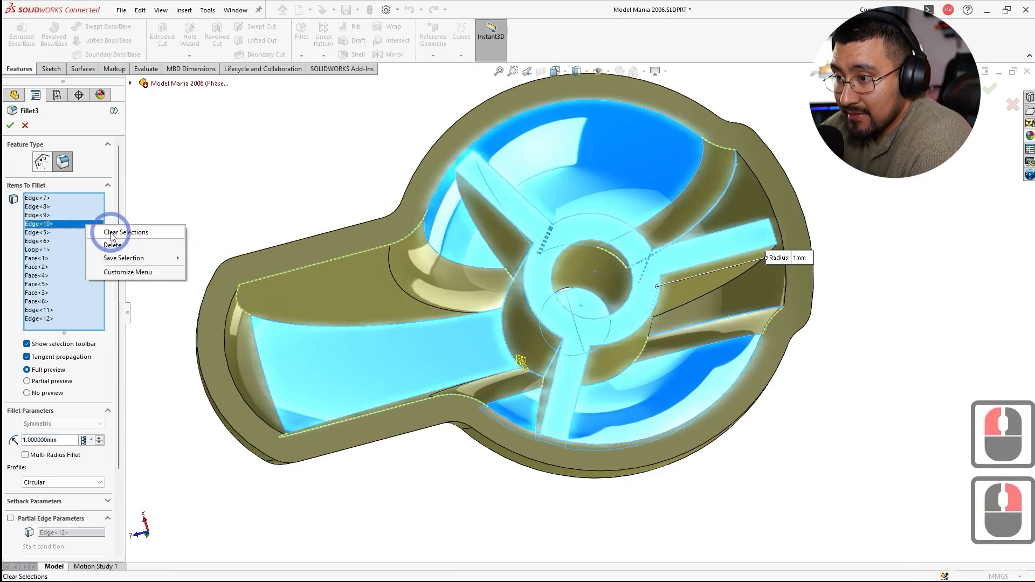
pyautogui.click(125, 231)
pyautogui.click(551, 240)
pyautogui.moveTo(554, 243); pyautogui.dragTo(596, 217, button='middle')
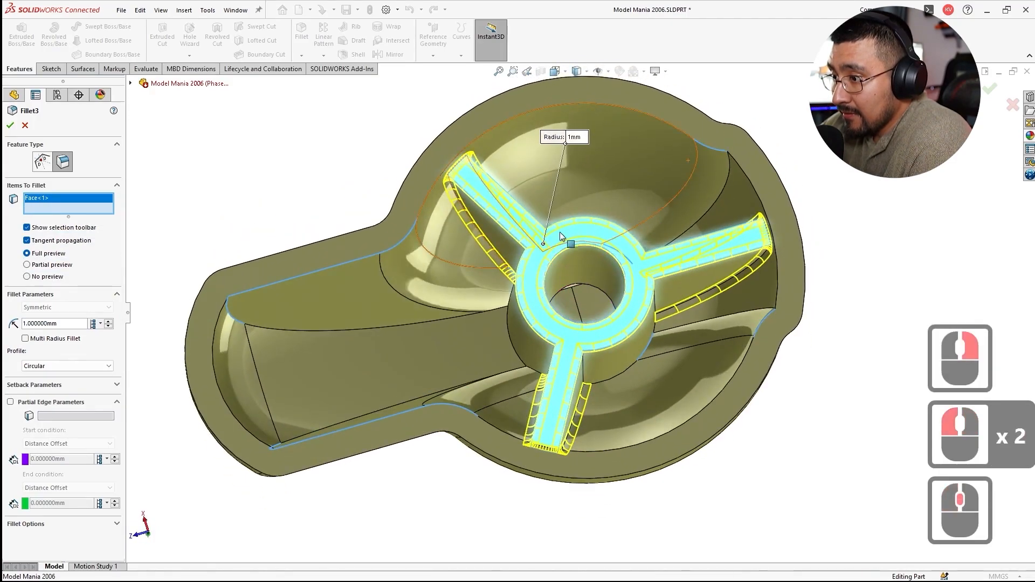
pyautogui.moveTo(432, 333); pyautogui.dragTo(539, 305, button='middle')
pyautogui.click(539, 305)
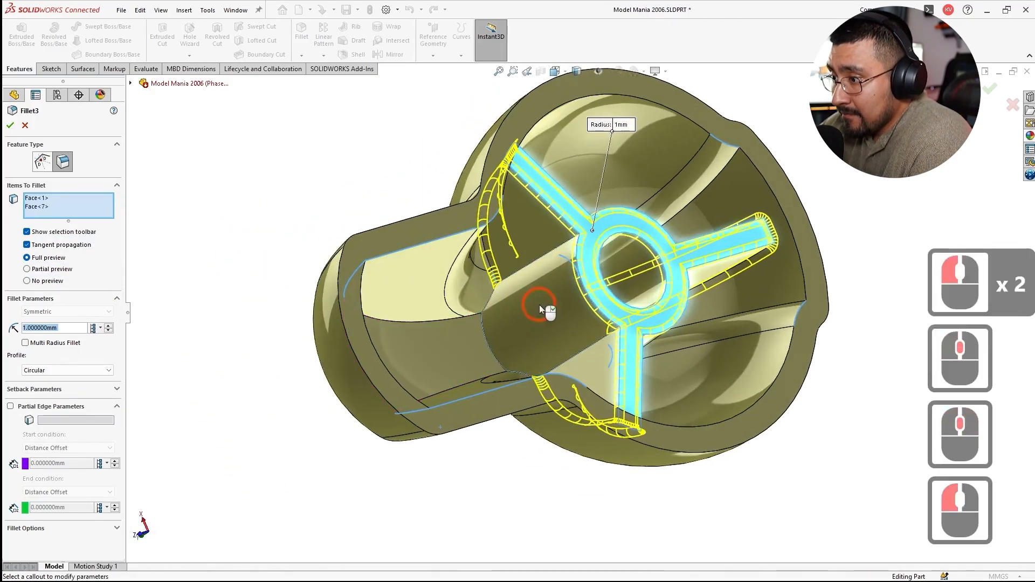
pyautogui.moveTo(636, 331); pyautogui.dragTo(610, 268, button='middle')
pyautogui.click(658, 339)
pyautogui.click(674, 223)
# Step: Add the two curved edges at the bottom of the boss bore to Fillet3, leaving out the bore's floor face
pyautogui.click(639, 264)
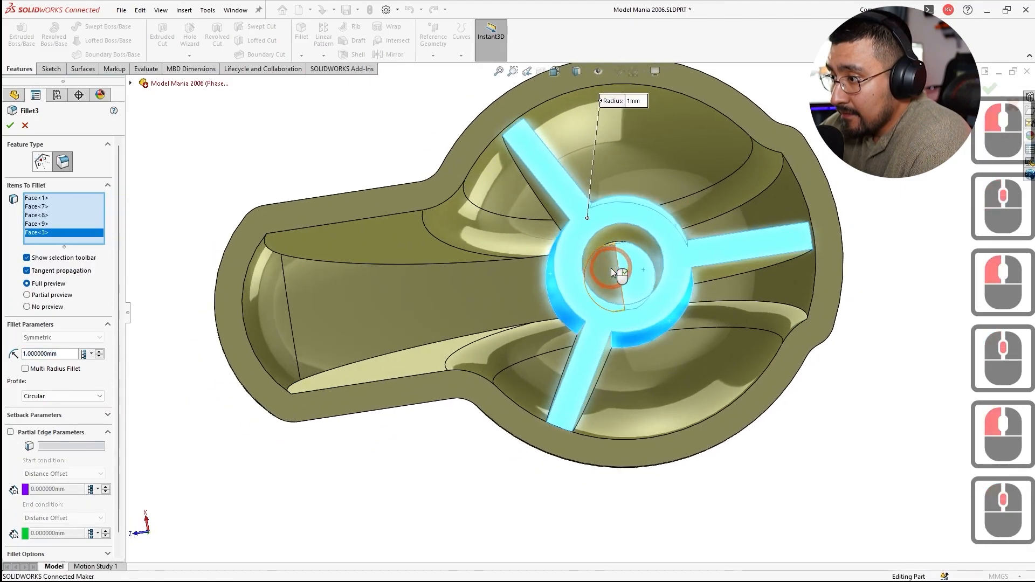
pyautogui.click(611, 267)
pyautogui.scroll(-3, 615, 269)
pyautogui.click(613, 275)
pyautogui.click(620, 240)
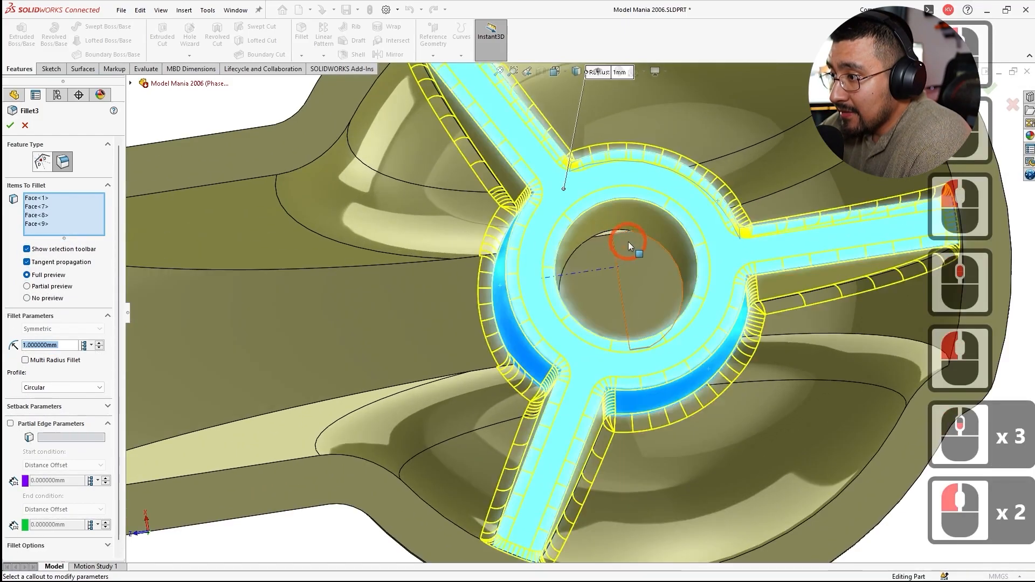
pyautogui.scroll(-4, 604, 241)
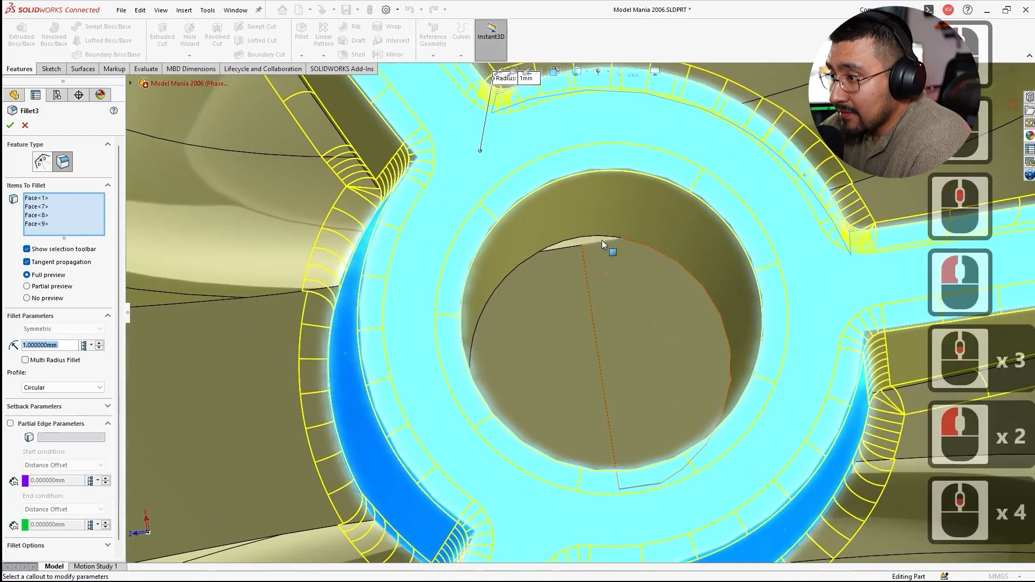
pyautogui.click(572, 245)
pyautogui.moveTo(593, 362); pyautogui.dragTo(448, 279, button='middle')
pyautogui.click(603, 464)
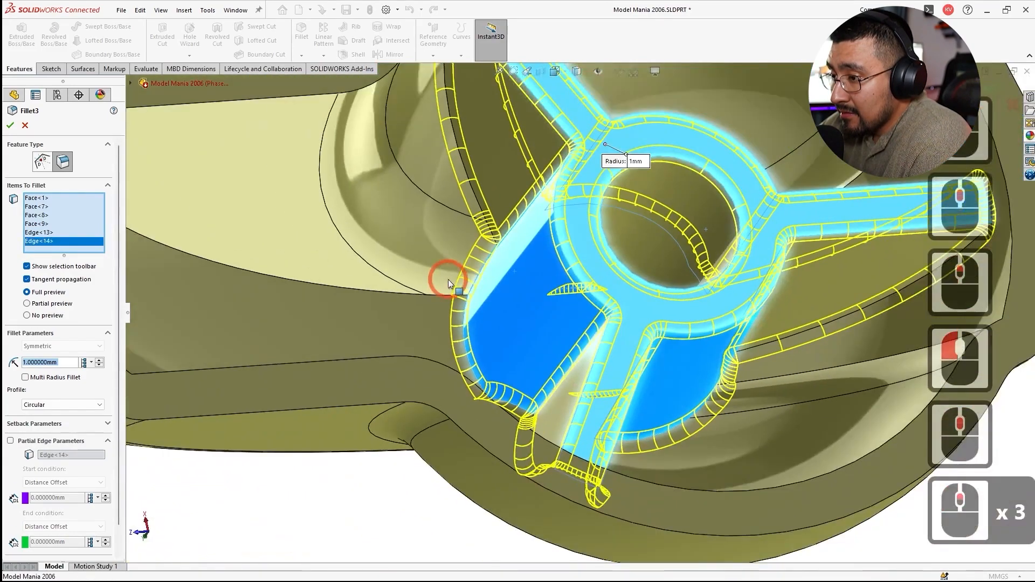
# Step: Add both long edges of the handle channel floor and the two curved pocket edges opposite the handle to Fillet3
pyautogui.click(376, 290)
pyautogui.moveTo(375, 290); pyautogui.dragTo(391, 412, button='middle')
pyautogui.click(373, 410)
pyautogui.moveTo(582, 415); pyautogui.dragTo(599, 398, button='middle')
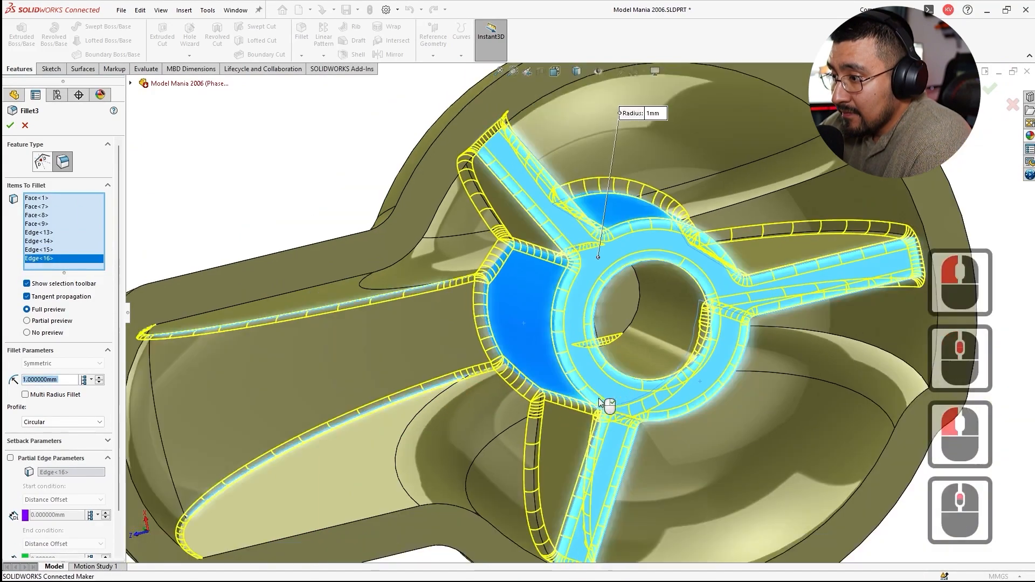
pyautogui.click(822, 175)
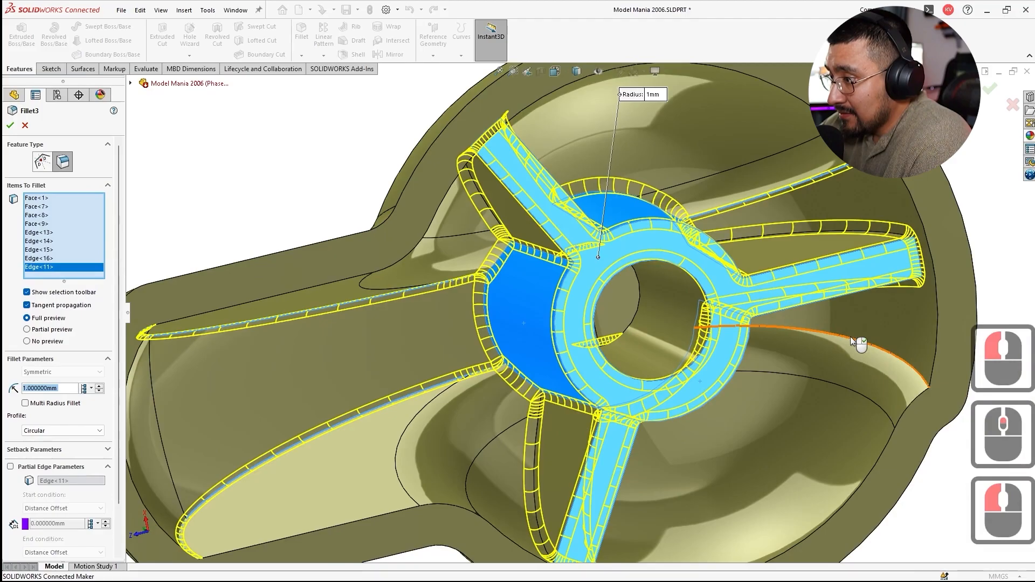
pyautogui.click(850, 337)
pyautogui.moveTo(772, 344); pyautogui.dragTo(765, 324, button='middle')
pyautogui.scroll(3, 739, 358)
pyautogui.scroll(-3, 782, 329)
pyautogui.moveTo(647, 337); pyautogui.dragTo(584, 350, button='middle')
pyautogui.scroll(3, 584, 350)
pyautogui.scroll(-2, 272, 431)
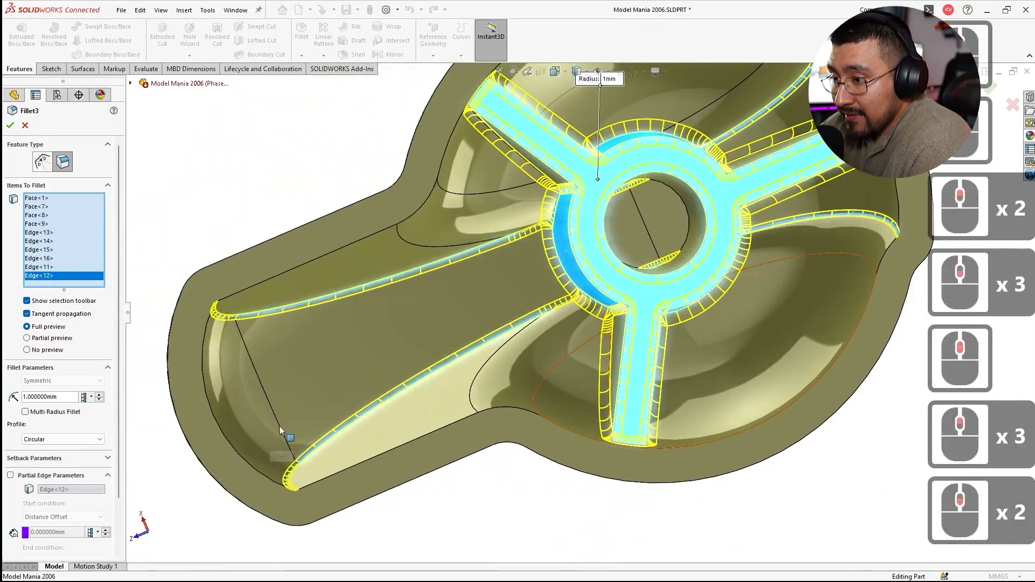
# Step: Add the shell's inner rim edge to Fillet3 and apply the edited fillet
pyautogui.click(259, 283)
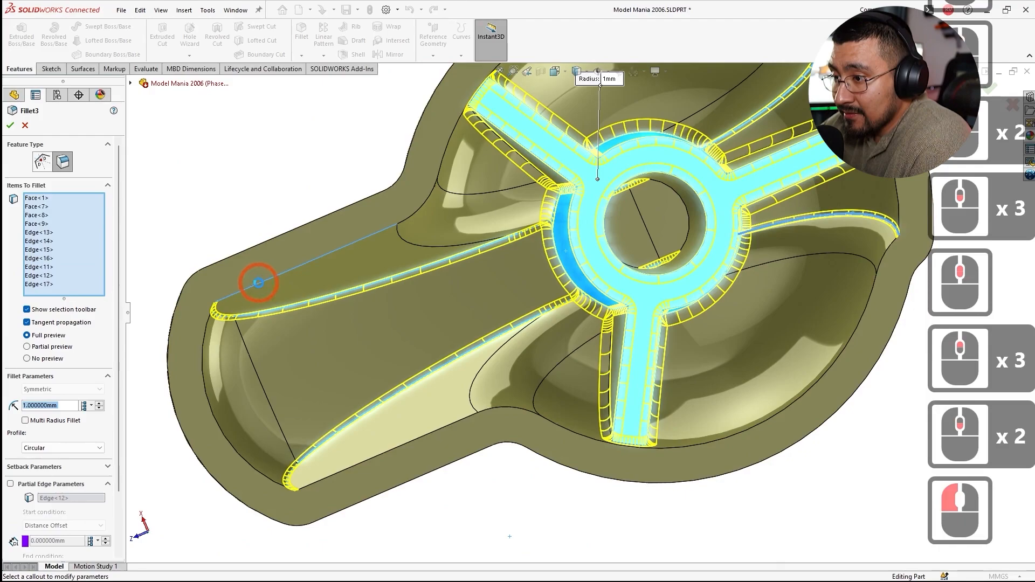
pyautogui.moveTo(499, 354); pyautogui.dragTo(489, 202, button='middle')
pyautogui.scroll(4, 489, 203)
pyautogui.scroll(-3, 685, 205)
pyautogui.moveTo(685, 205); pyautogui.dragTo(593, 253, button='middle')
pyautogui.click(10, 125)
pyautogui.click(358, 201)
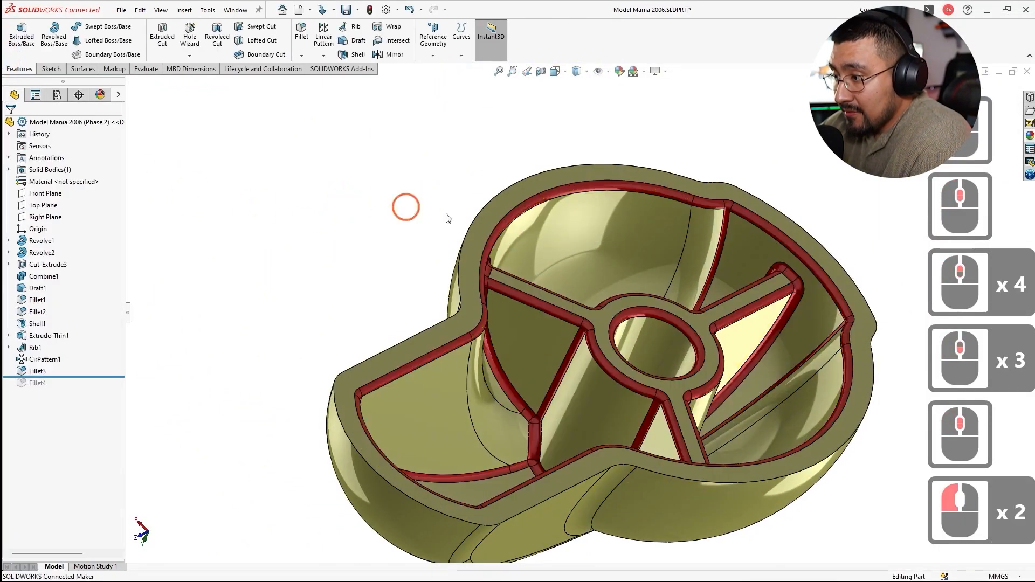
# Step: Check the repaired fillets inside the knob from several sides and save the part
pyautogui.scroll(4, 593, 315)
pyautogui.scroll(-1, 726, 338)
pyautogui.moveTo(726, 340); pyautogui.dragTo(606, 385, button='middle')
pyautogui.scroll(-6, 574, 311)
pyautogui.moveTo(573, 312); pyautogui.dragTo(561, 398, button='middle')
pyautogui.scroll(11, 561, 398)
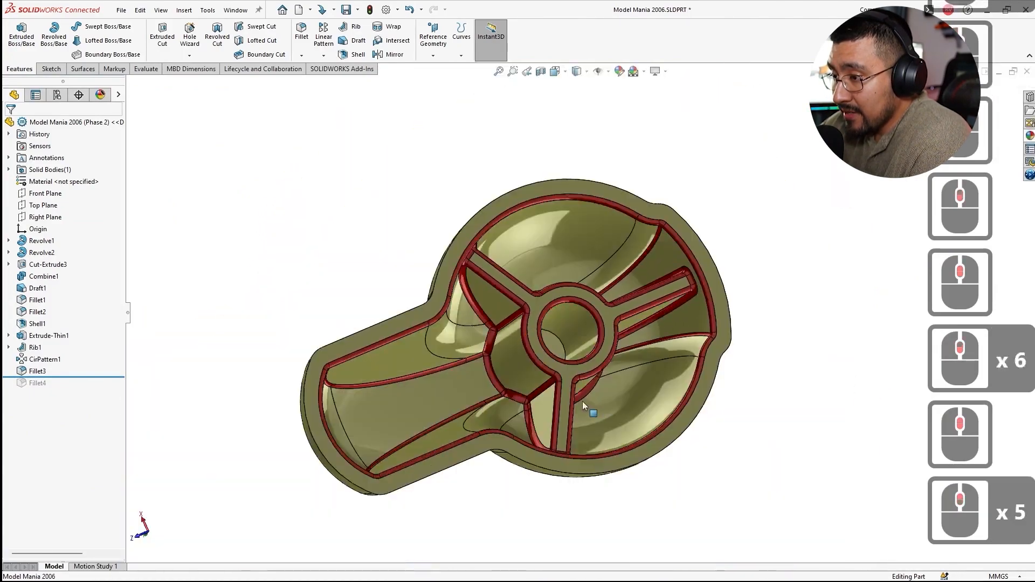
pyautogui.scroll(2, 539, 377)
pyautogui.hotkey('ctrl', 's')
pyautogui.click(300, 225)
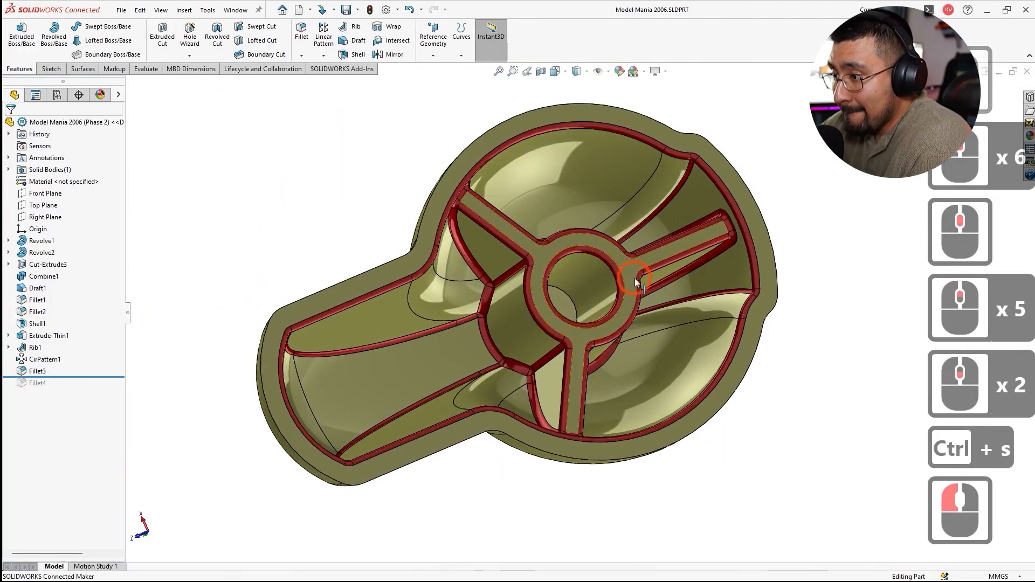
# Step: Roll the feature history forward to include Fillet4
pyautogui.moveTo(636, 282); pyautogui.dragTo(609, 237, button='middle')
pyautogui.click(291, 169)
pyautogui.moveTo(32, 377); pyautogui.dragTo(53, 385)
pyautogui.click(44, 383)
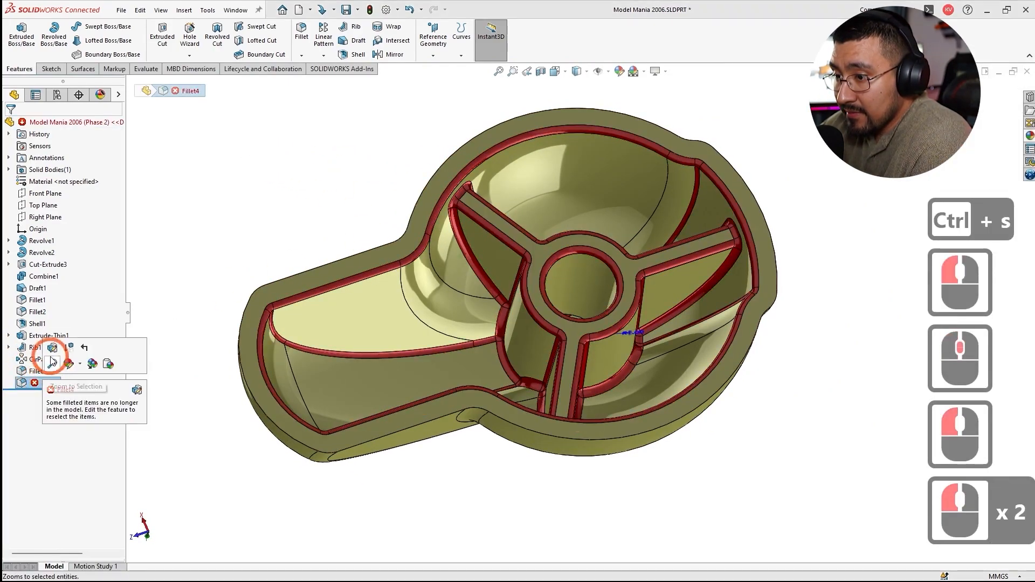
pyautogui.click(53, 349)
pyautogui.press('Escape')
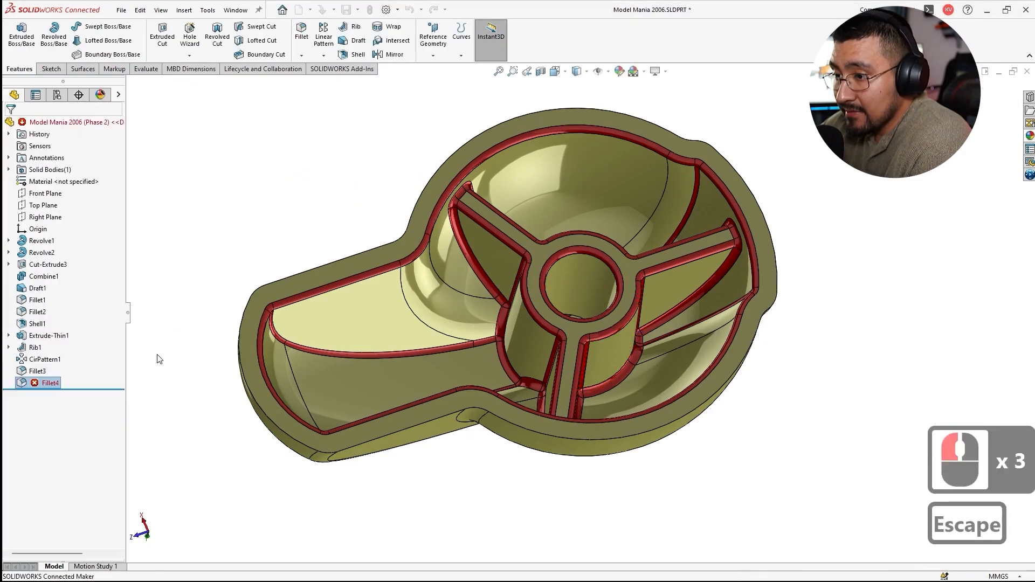
# Step: Bring up the available commands for the failed Fillet4
pyautogui.rightClick(39, 386)
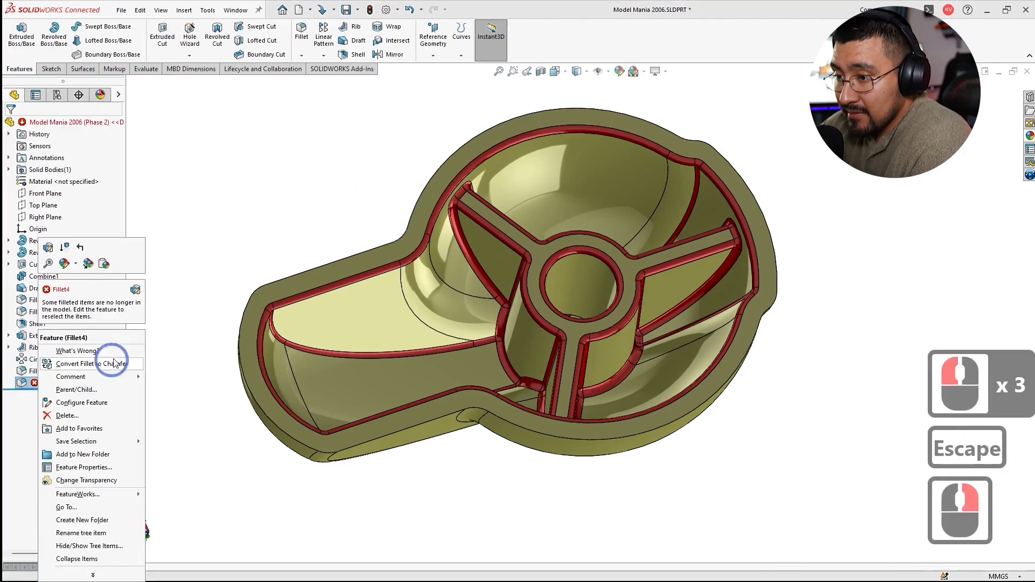
# Step: Delete the failed Fillet4 feature from the model
pyautogui.click(66, 416)
pyautogui.click(586, 230)
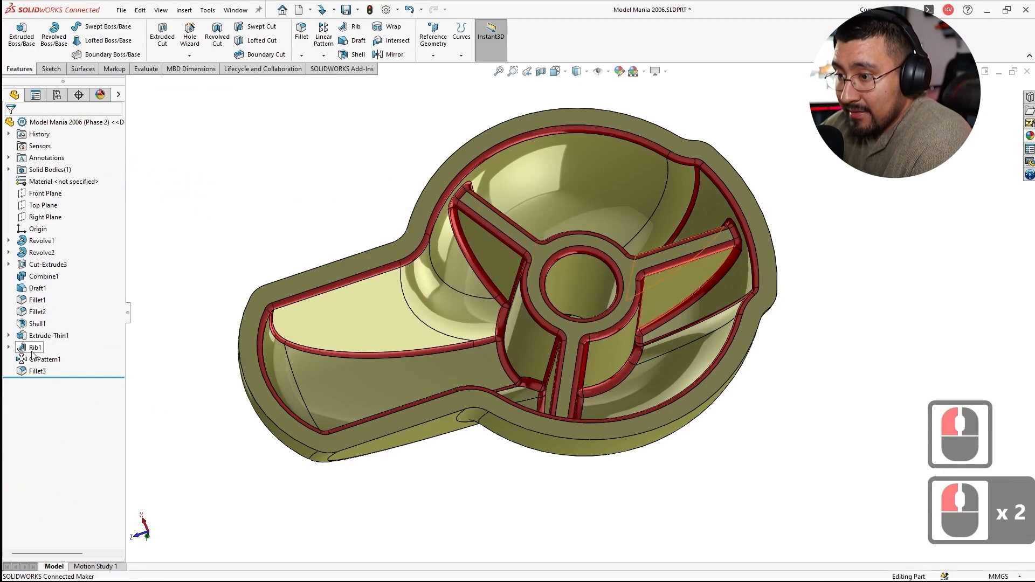
pyautogui.click(37, 288)
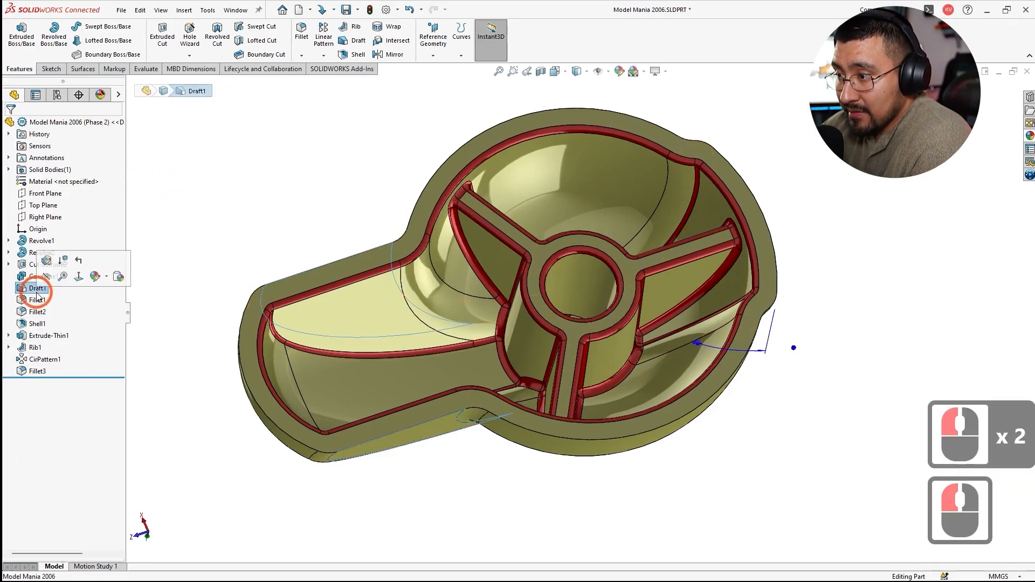
pyautogui.rightClick(37, 289)
pyautogui.click(111, 277)
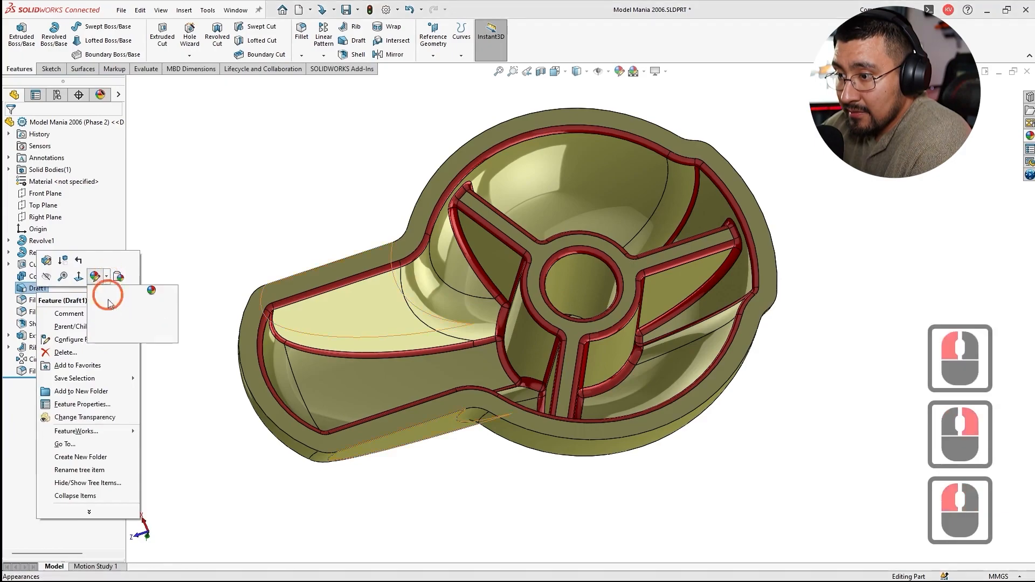
pyautogui.click(108, 299)
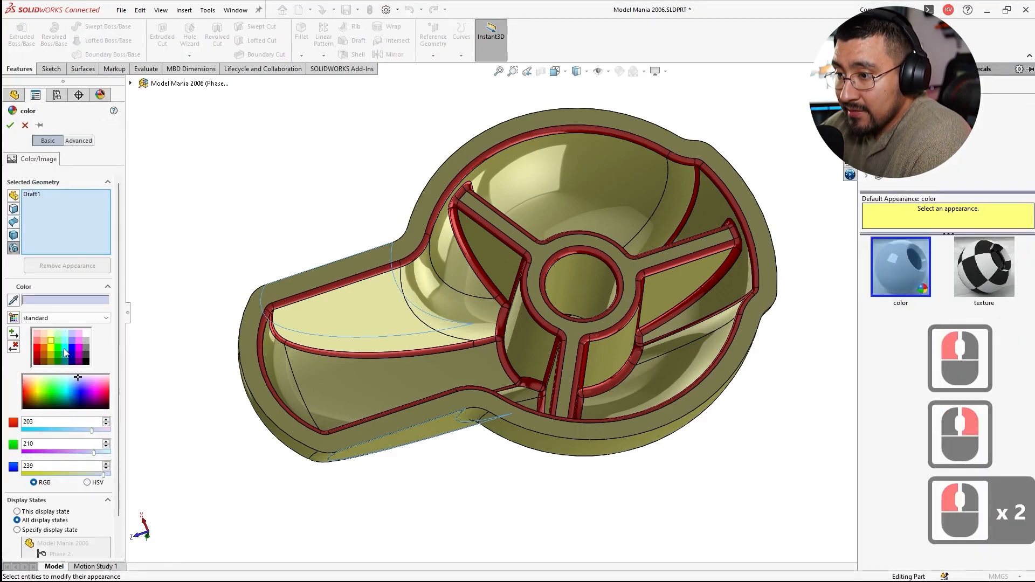
pyautogui.click(58, 341)
pyautogui.moveTo(271, 231); pyautogui.dragTo(435, 202, button='middle')
pyautogui.press('Escape')
# Step: Select the central boss's outer faces, its inner hole face and the neighbouring rib side faces together
pyautogui.click(532, 299)
pyautogui.moveTo(532, 299); pyautogui.dragTo(571, 281, button='middle')
pyautogui.scroll(-4, 597, 309)
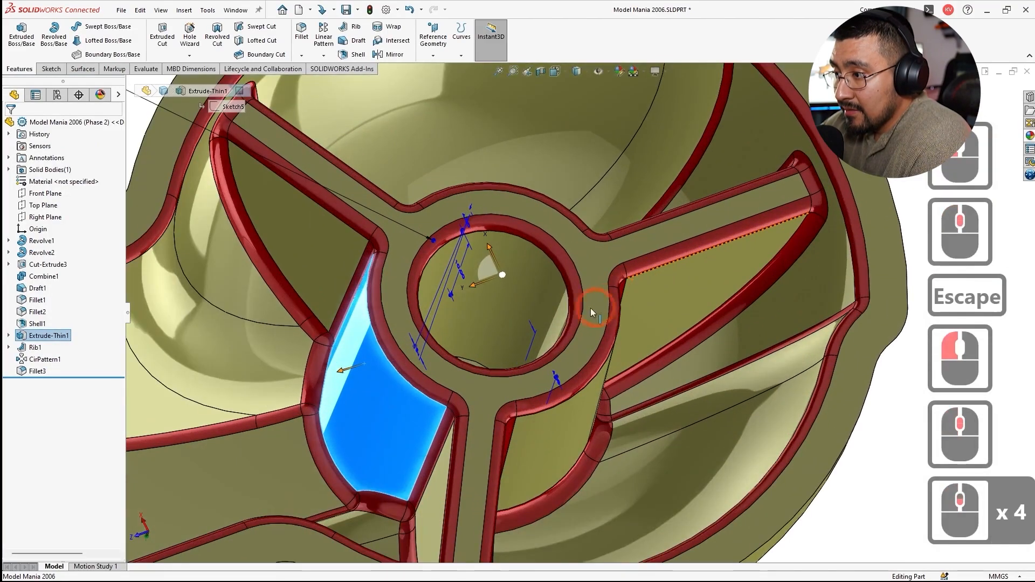
pyautogui.keyDown('ctrl'); pyautogui.click(566, 323); pyautogui.keyUp('ctrl')
pyautogui.keyDown('ctrl'); pyautogui.click(559, 440); pyautogui.keyUp('ctrl')
pyautogui.moveTo(558, 439); pyautogui.dragTo(477, 181, button='middle')
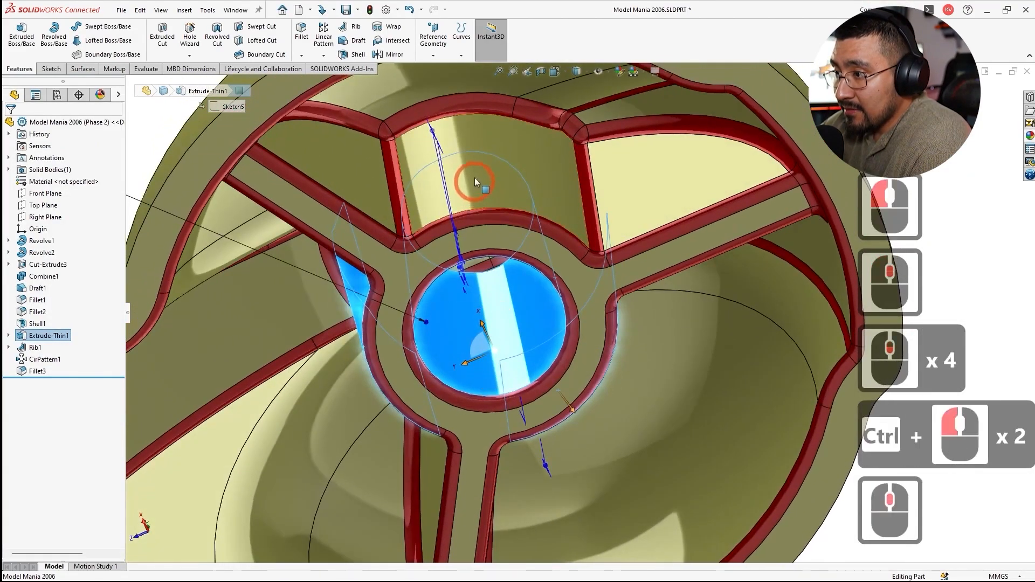
pyautogui.keyDown('ctrl'); pyautogui.click(477, 182); pyautogui.keyUp('ctrl')
pyautogui.keyDown('ctrl'); pyautogui.click(358, 199); pyautogui.keyUp('ctrl')
pyautogui.moveTo(358, 199); pyautogui.dragTo(293, 267, button='middle')
pyautogui.keyDown('ctrl'); pyautogui.click(294, 268); pyautogui.keyUp('ctrl')
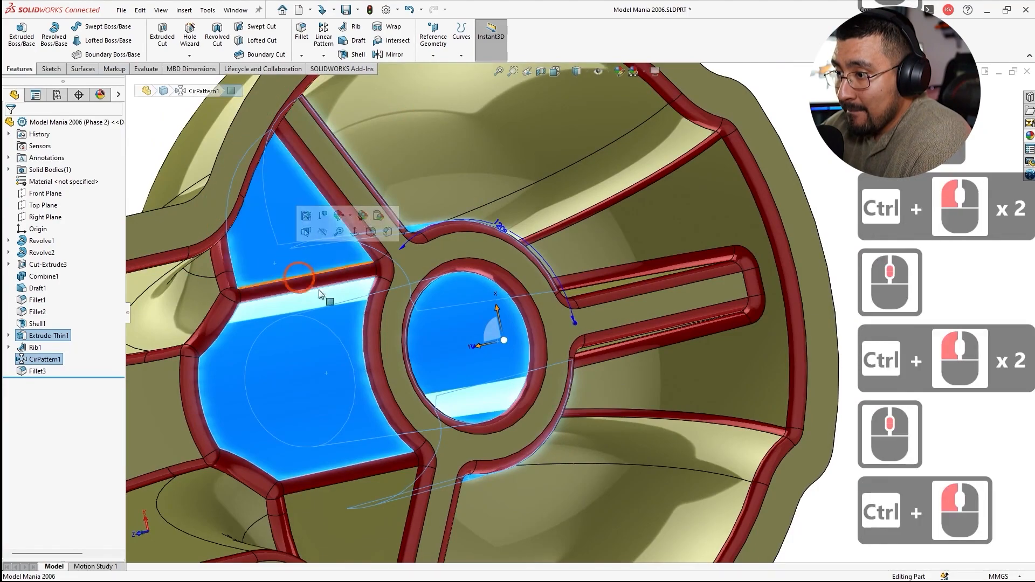
# Step: Add the remaining side faces of the boss and the three ribs to the face selection
pyautogui.scroll(3, 299, 277)
pyautogui.scroll(-1, 436, 425)
pyautogui.keyDown('ctrl'); pyautogui.click(458, 426); pyautogui.keyUp('ctrl')
pyautogui.moveTo(458, 426); pyautogui.dragTo(448, 406, button='middle')
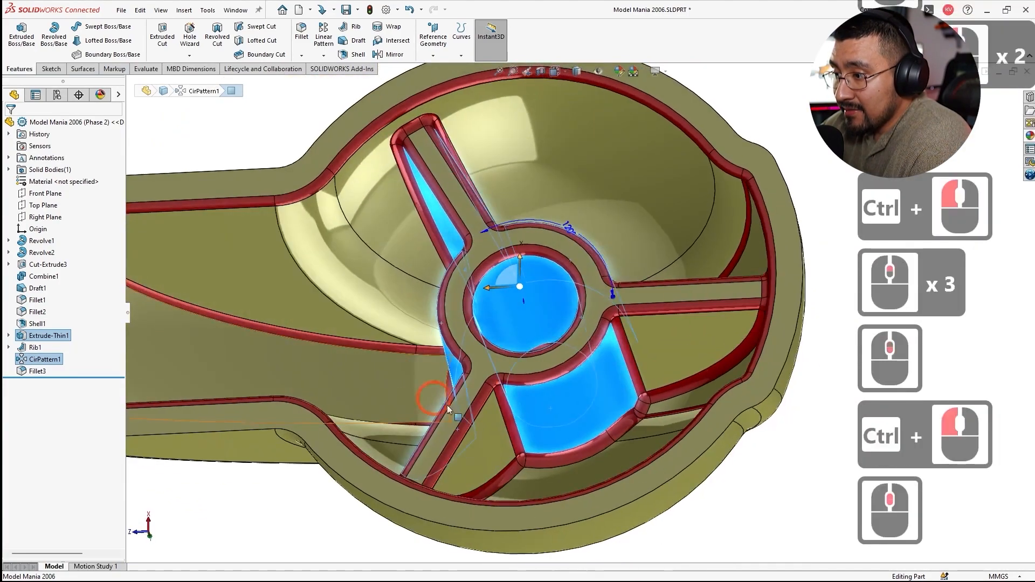
pyautogui.keyDown('ctrl'); pyautogui.click(498, 434); pyautogui.keyUp('ctrl')
pyautogui.keyDown('ctrl'); pyautogui.click(717, 338); pyautogui.keyUp('ctrl')
pyautogui.moveTo(717, 337); pyautogui.dragTo(596, 235, button='middle')
pyautogui.keyDown('ctrl'); pyautogui.click(640, 256); pyautogui.keyUp('ctrl')
pyautogui.scroll(3, 612, 276)
pyautogui.scroll(-1, 613, 276)
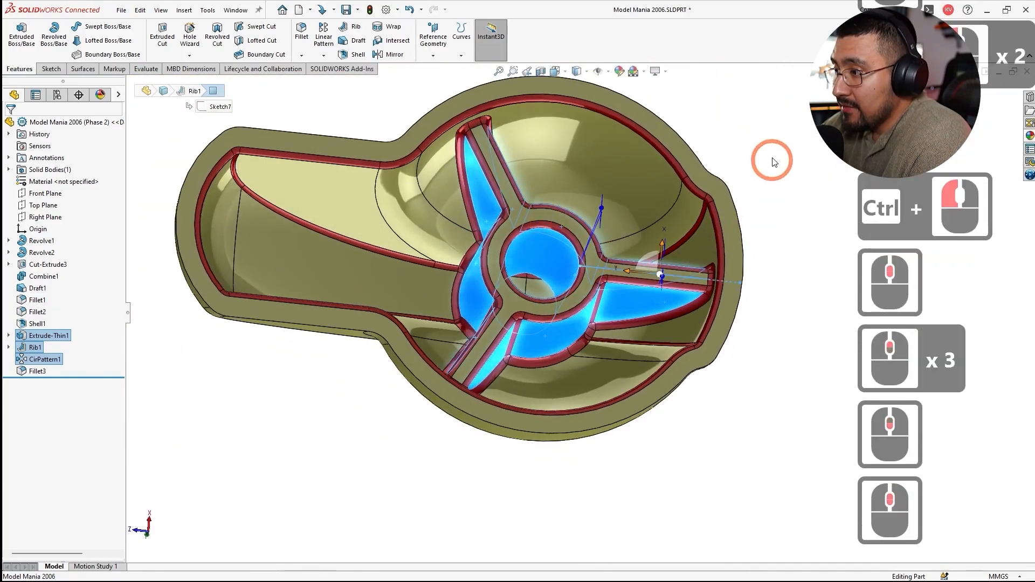
# Step: Colour the selected boss and rib faces light green (RGB 128, 255, 128) and save the part
pyautogui.rightClick(770, 152)
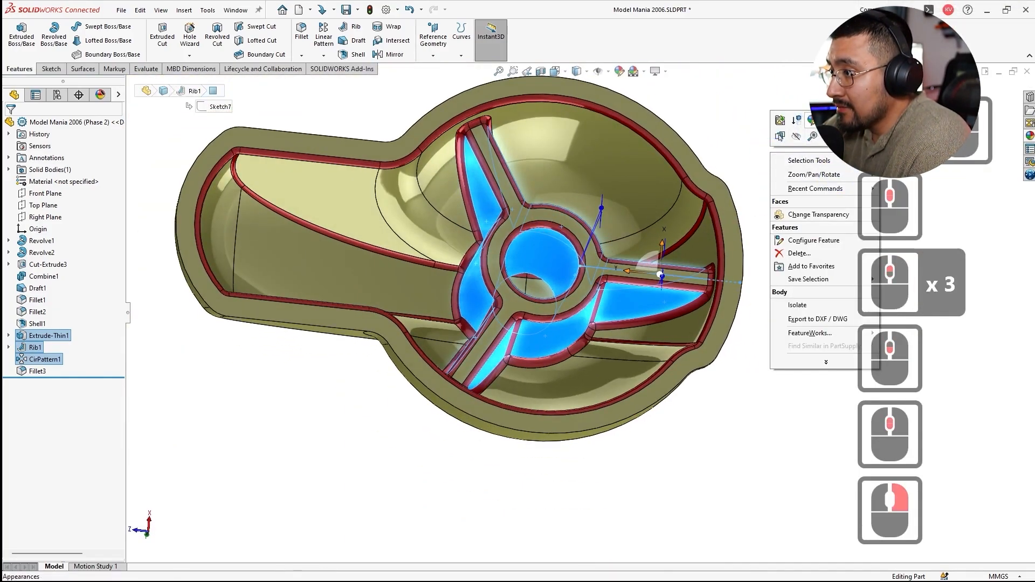
pyautogui.click(811, 121)
pyautogui.click(819, 162)
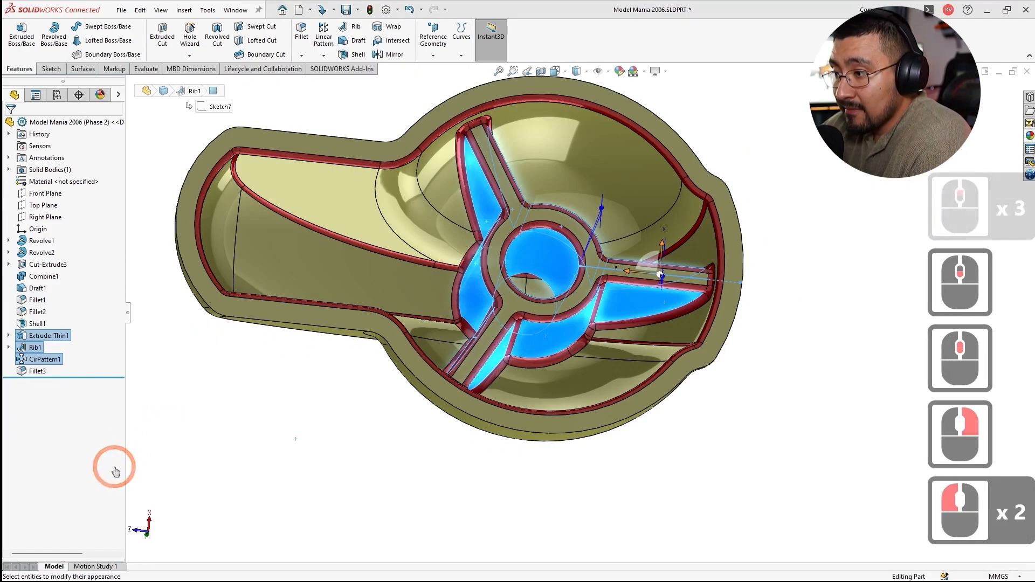
pyautogui.click(61, 343)
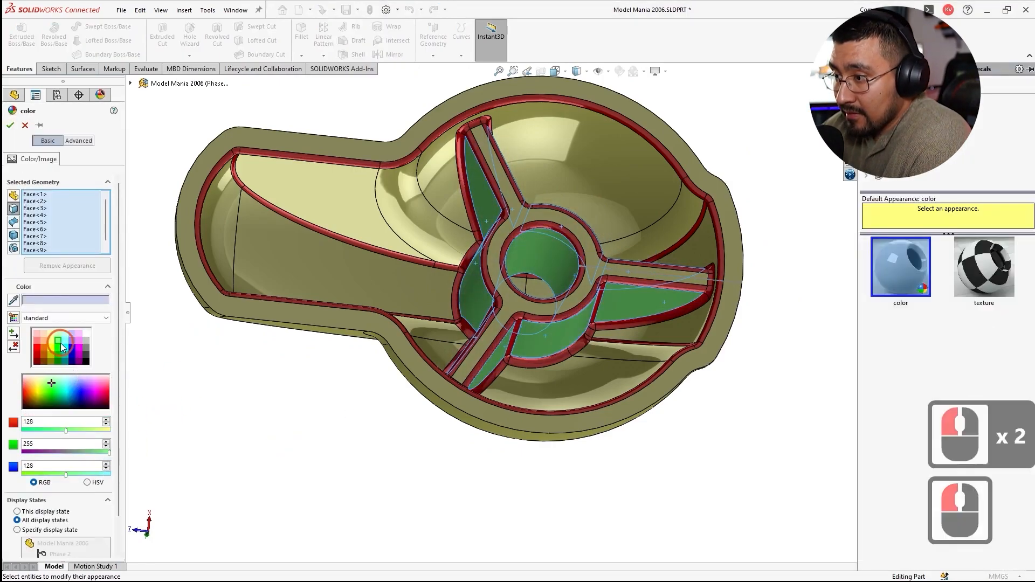
pyautogui.click(17, 127)
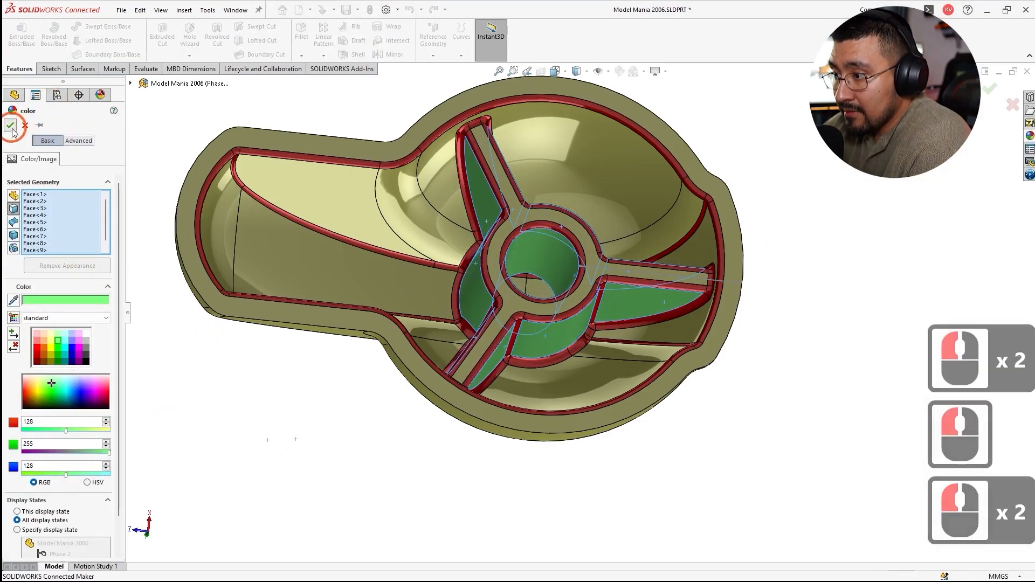
pyautogui.click(264, 433)
pyautogui.moveTo(263, 432); pyautogui.dragTo(484, 274, button='middle')
pyautogui.scroll(3, 483, 274)
pyautogui.hotkey('ctrl', 's')
pyautogui.scroll(-2, 509, 279)
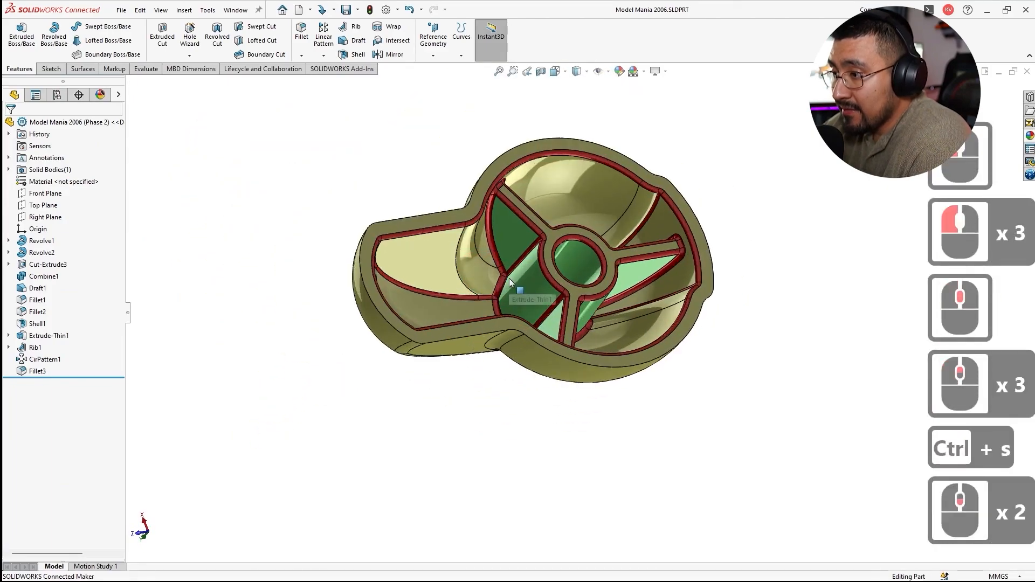
# Step: Activate the Phase 1 configuration, rebuilding the document and continuing past the rebuild error
pyautogui.click(57, 94)
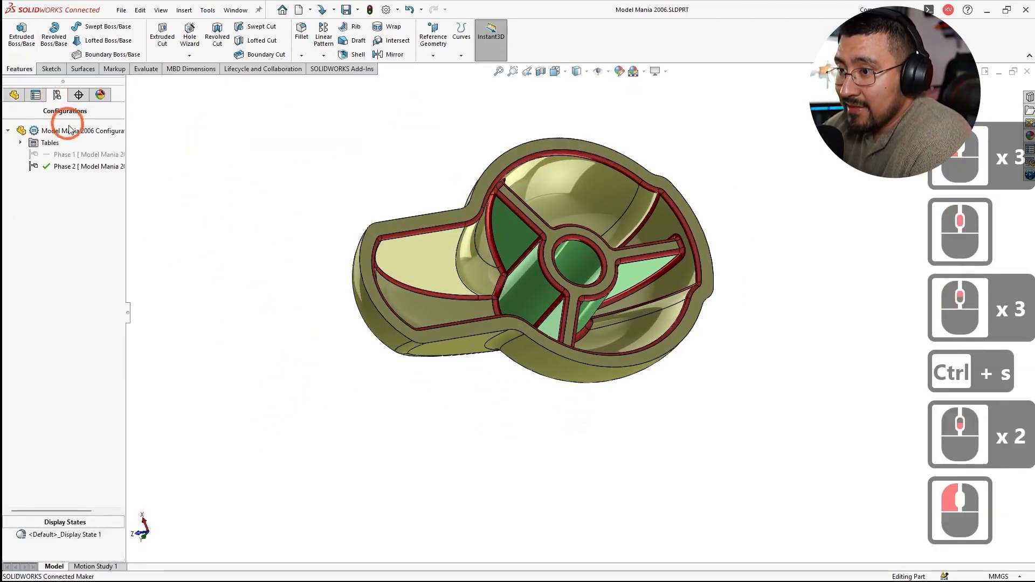
pyautogui.doubleClick(63, 154)
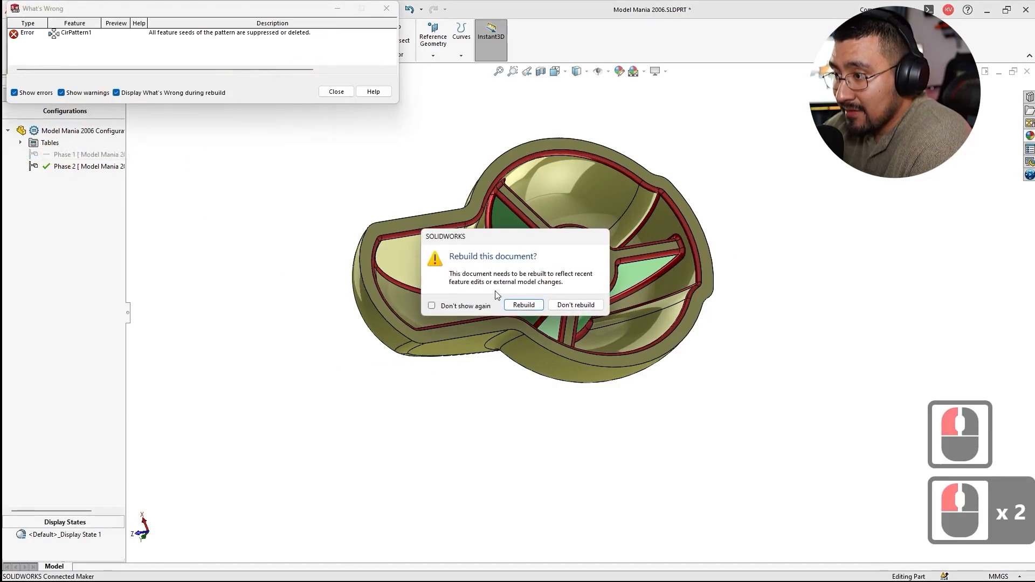
pyautogui.click(522, 305)
pyautogui.click(521, 301)
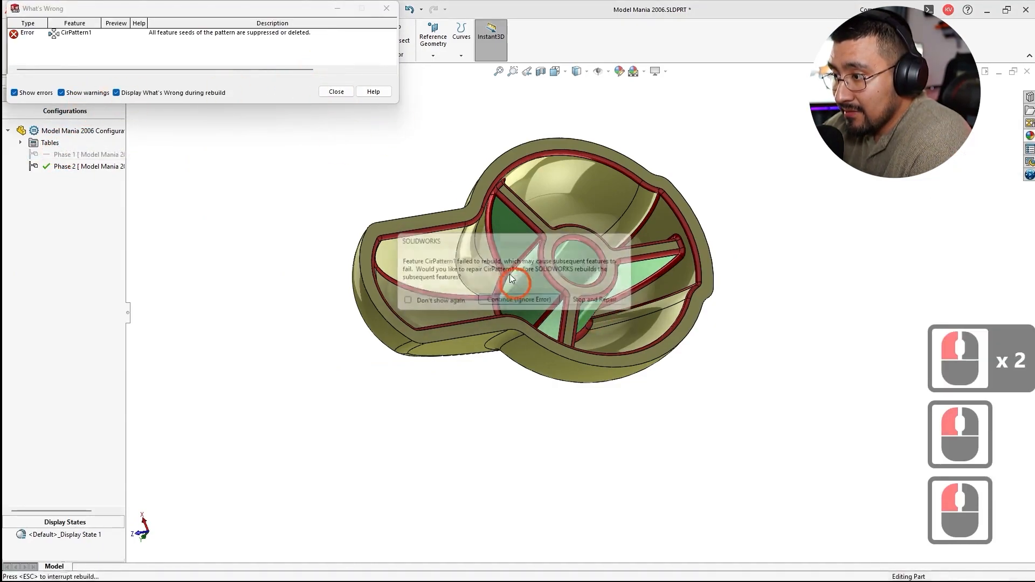
pyautogui.click(336, 92)
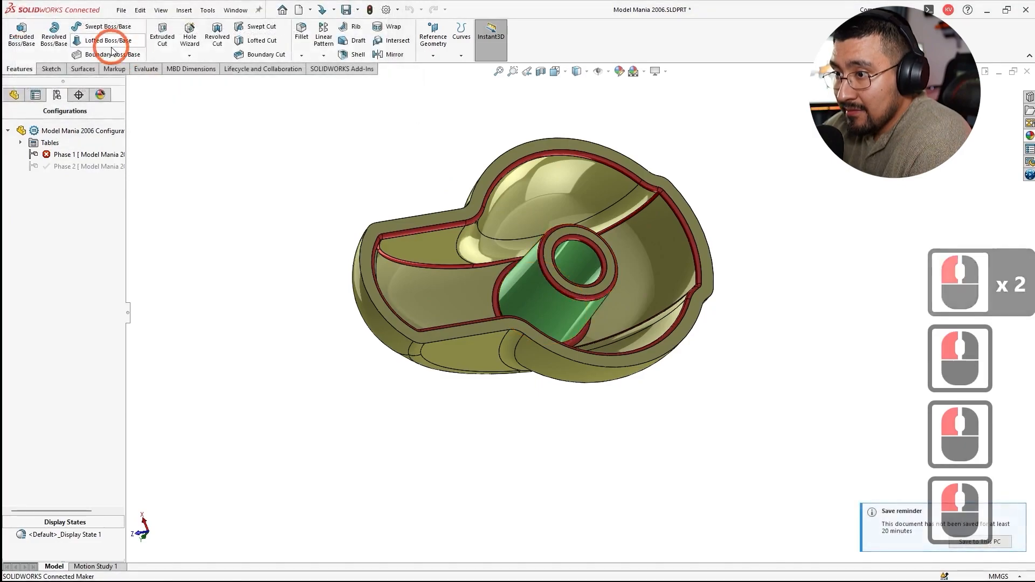
# Step: Unsuppress Rib1 in the Phase 1 configuration and dismiss the resulting dialogs
pyautogui.click(14, 94)
pyautogui.click(103, 376)
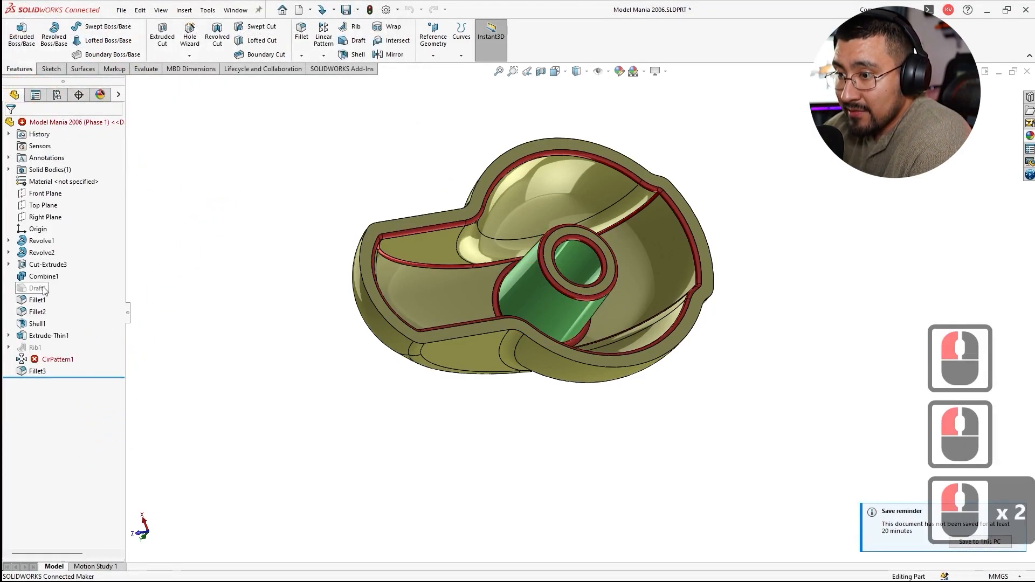
pyautogui.click(36, 348)
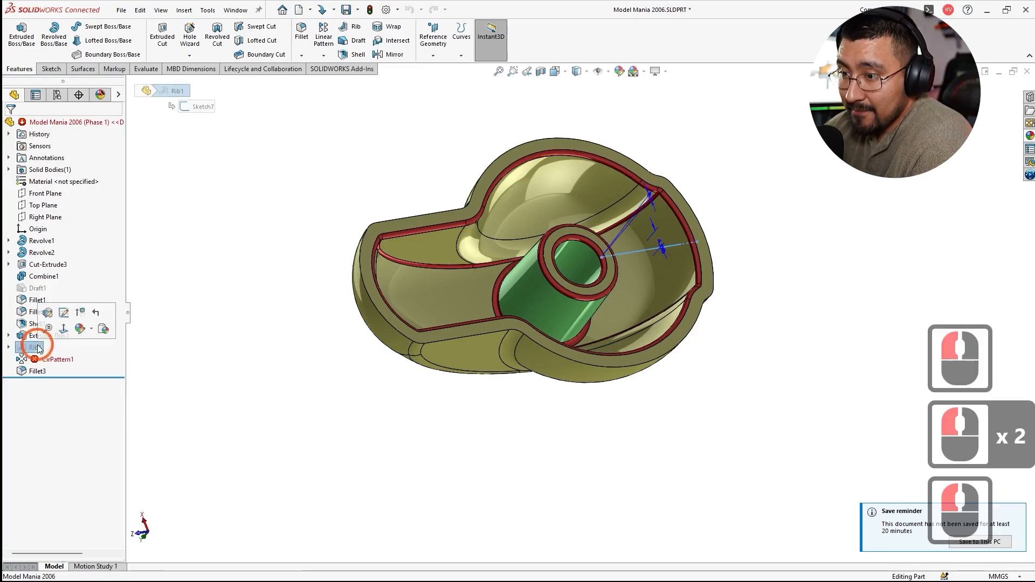
pyautogui.click(81, 314)
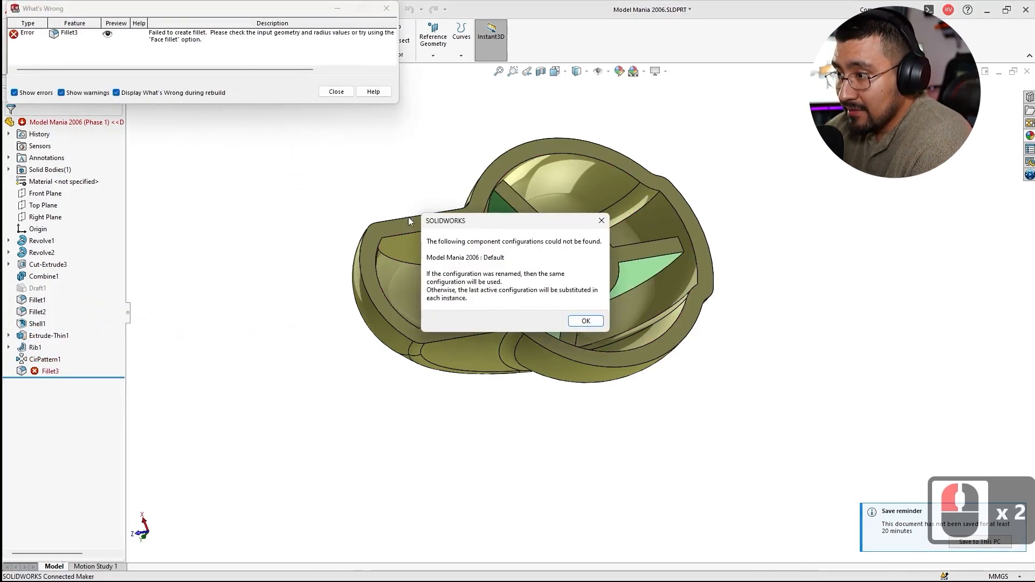
pyautogui.click(585, 321)
pyautogui.click(336, 91)
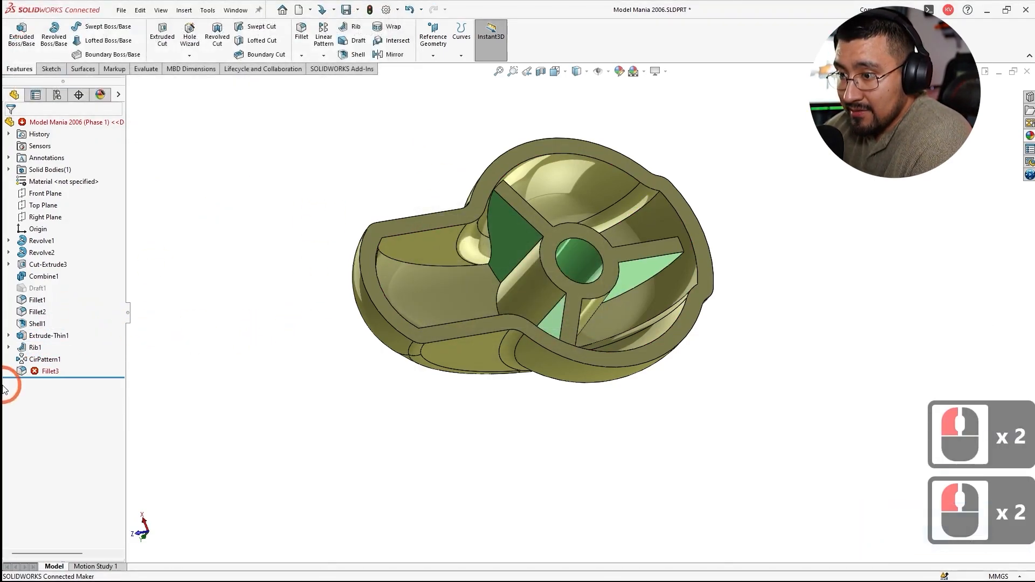
# Step: Edit Rib1, restrict its draft angle to this configuration only, and try to set the angle to 0
pyautogui.click(34, 363)
pyautogui.click(137, 402)
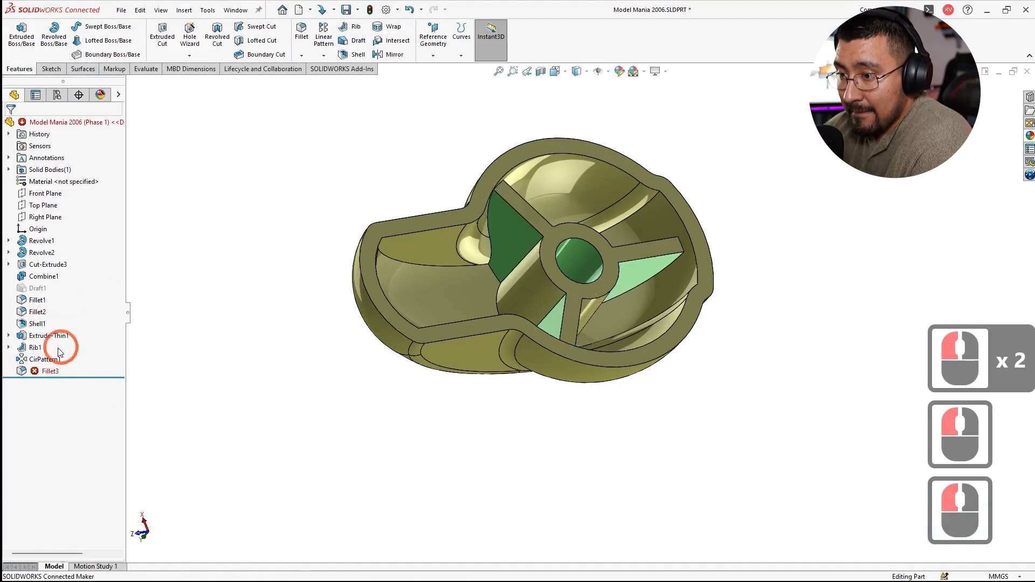
pyautogui.click(33, 349)
pyautogui.click(123, 444)
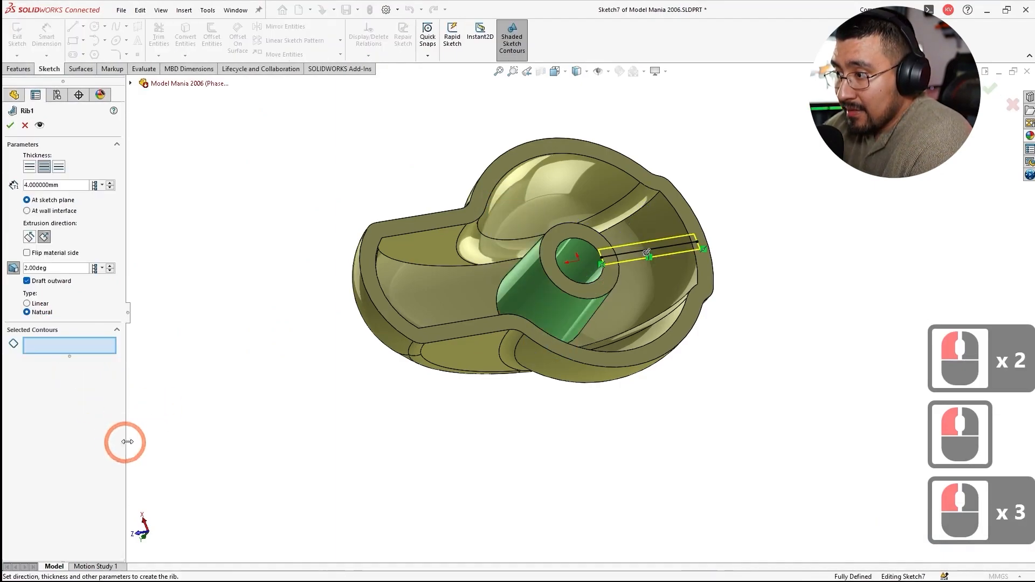
pyautogui.scroll(-2, 715, 246)
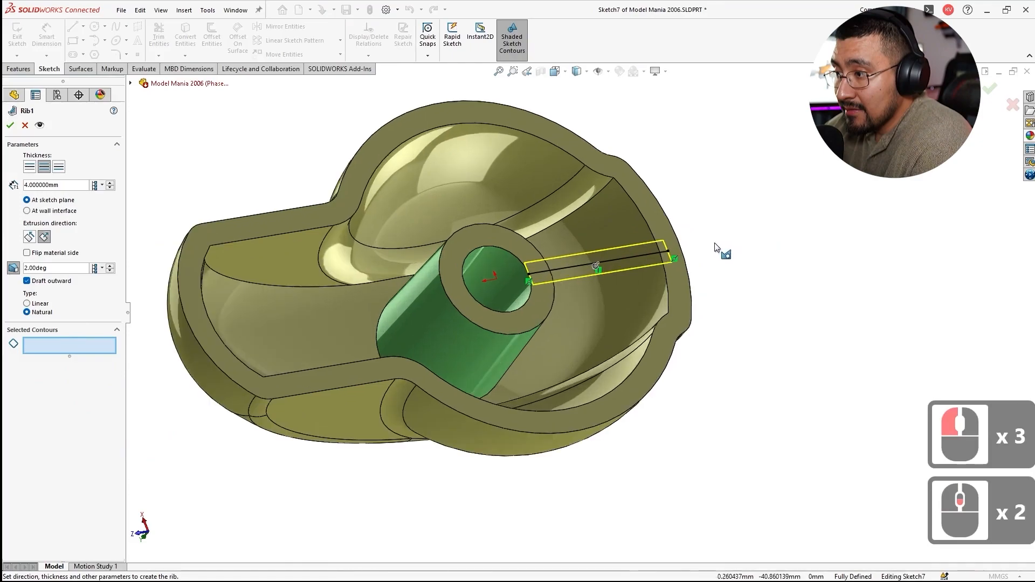
pyautogui.click(95, 268)
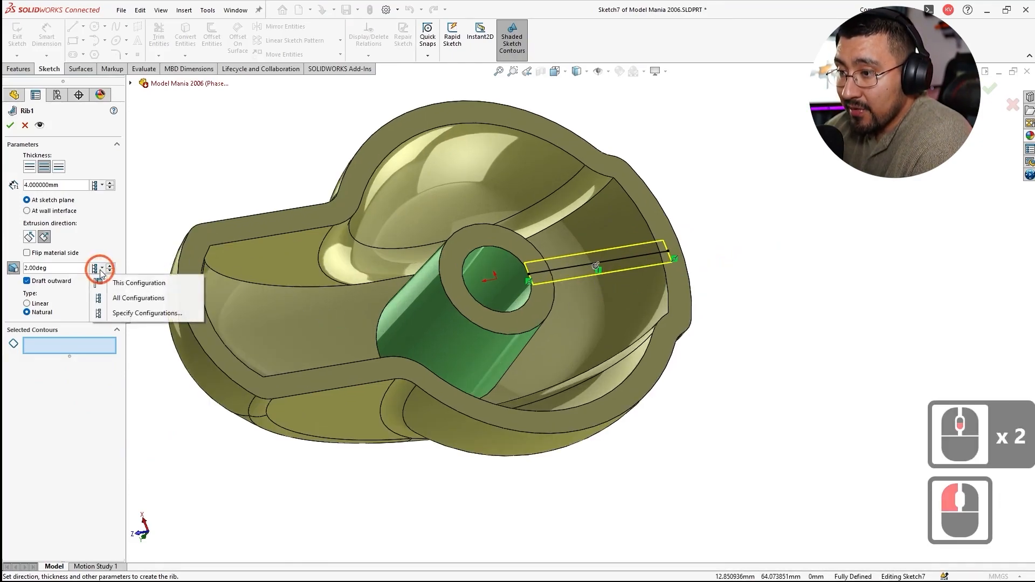
pyautogui.click(119, 284)
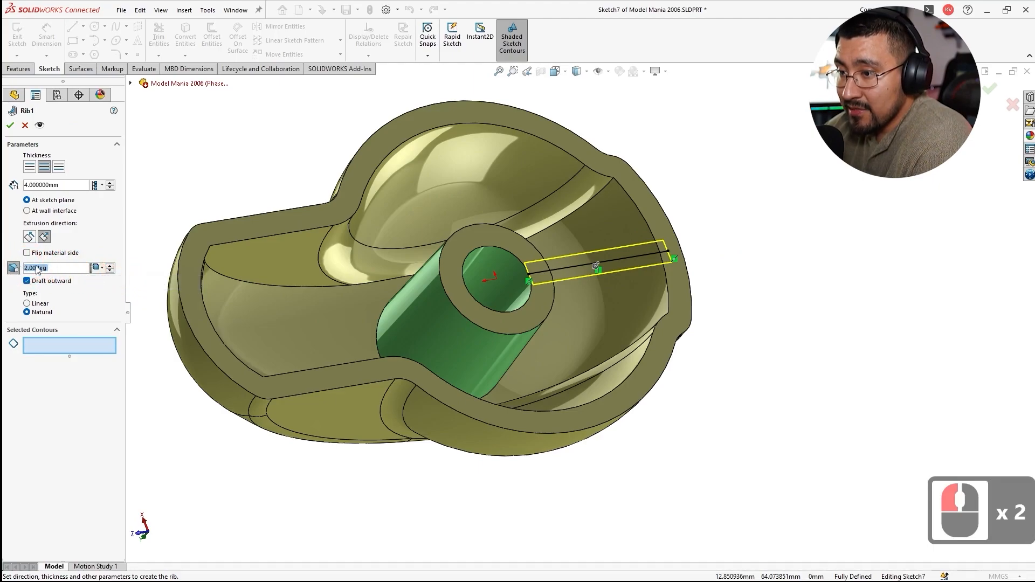
pyautogui.click(4, 270)
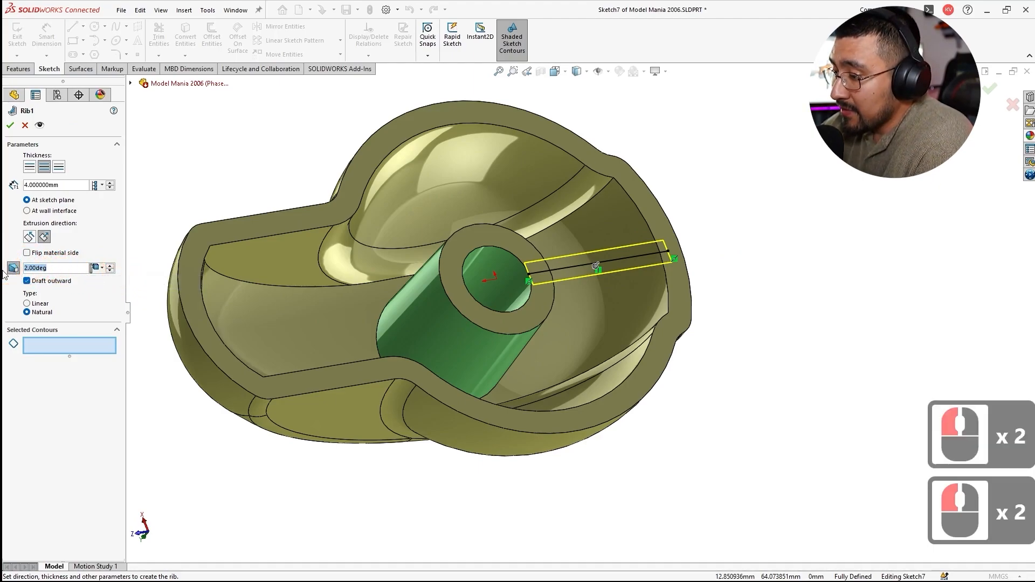
pyautogui.write('0')
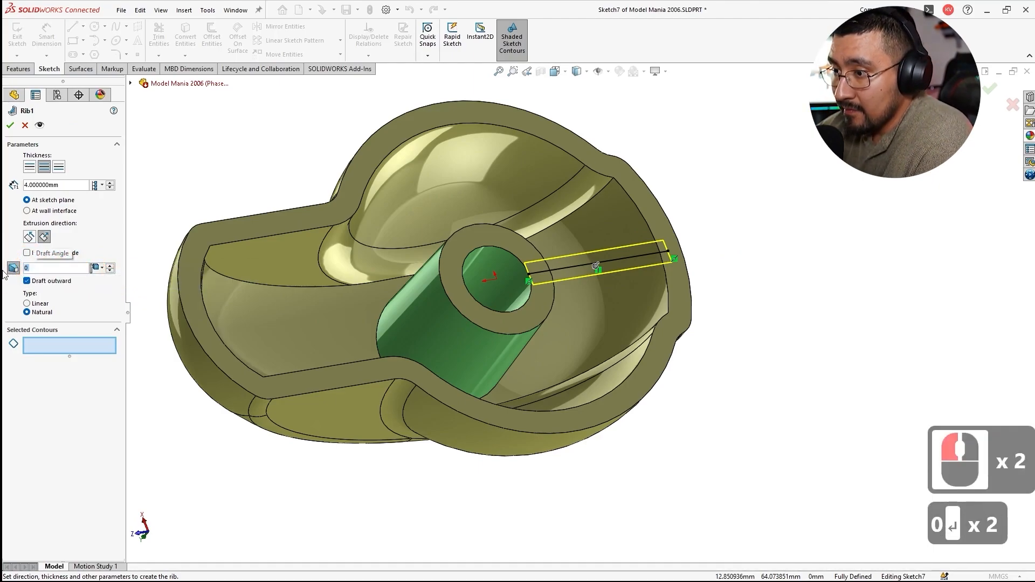
# Step: Turn off Rib1's draft, use its sketch line as the selected contour, and accept the rib
pyautogui.click(21, 270)
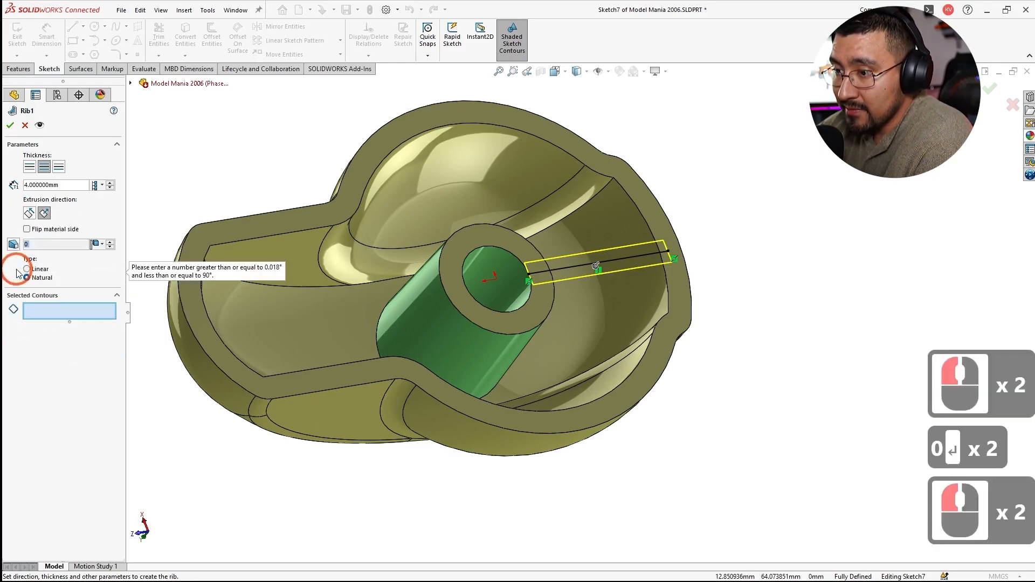
pyautogui.click(15, 125)
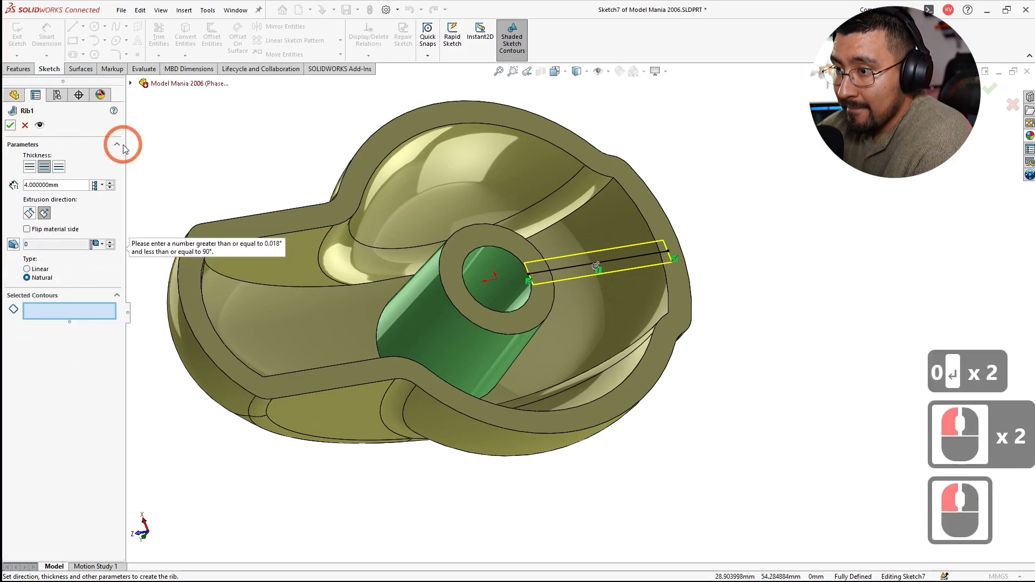
pyautogui.doubleClick(552, 270)
pyautogui.click(11, 127)
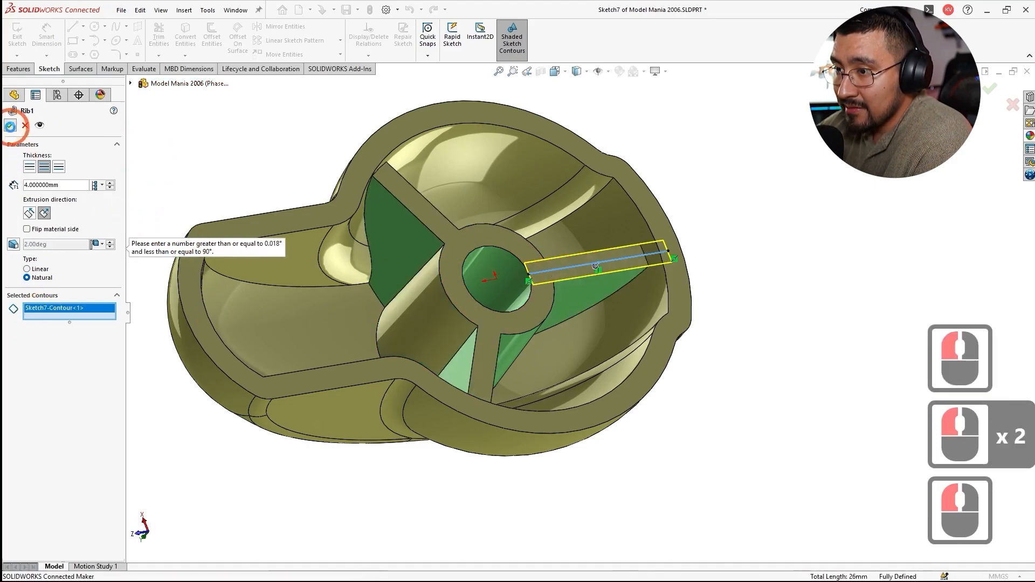
pyautogui.doubleClick(265, 185)
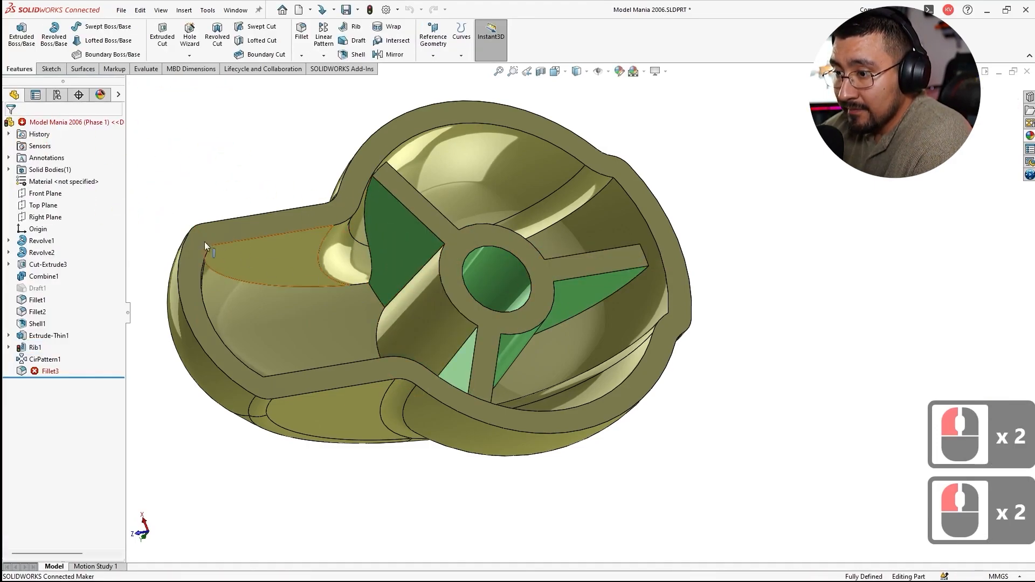
# Step: Edit Extrude-Thin1, limit its changes to this configuration, turn off the boss's draft, and accept the feature
pyautogui.click(439, 314)
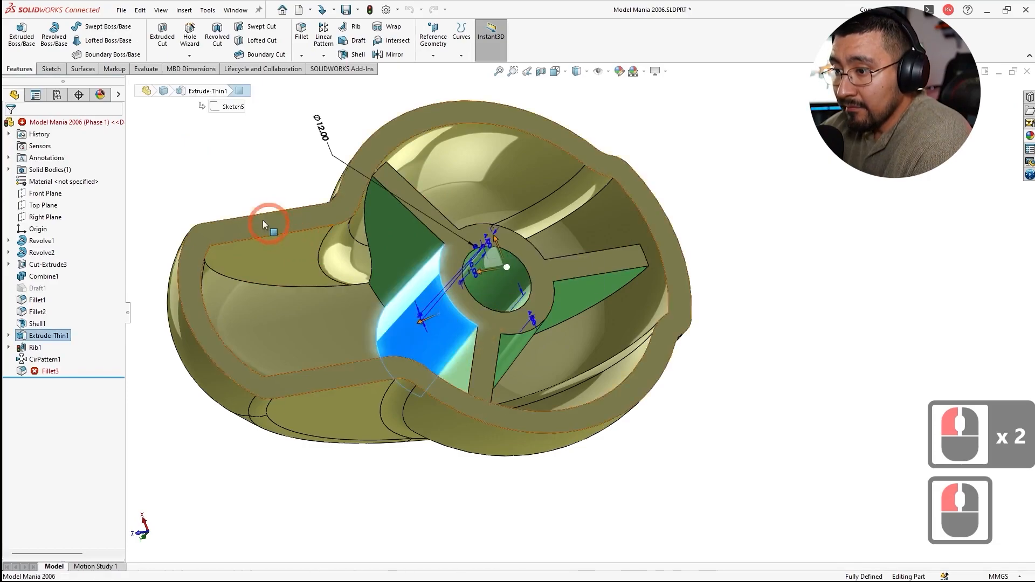
pyautogui.click(231, 191)
pyautogui.click(63, 336)
pyautogui.click(72, 301)
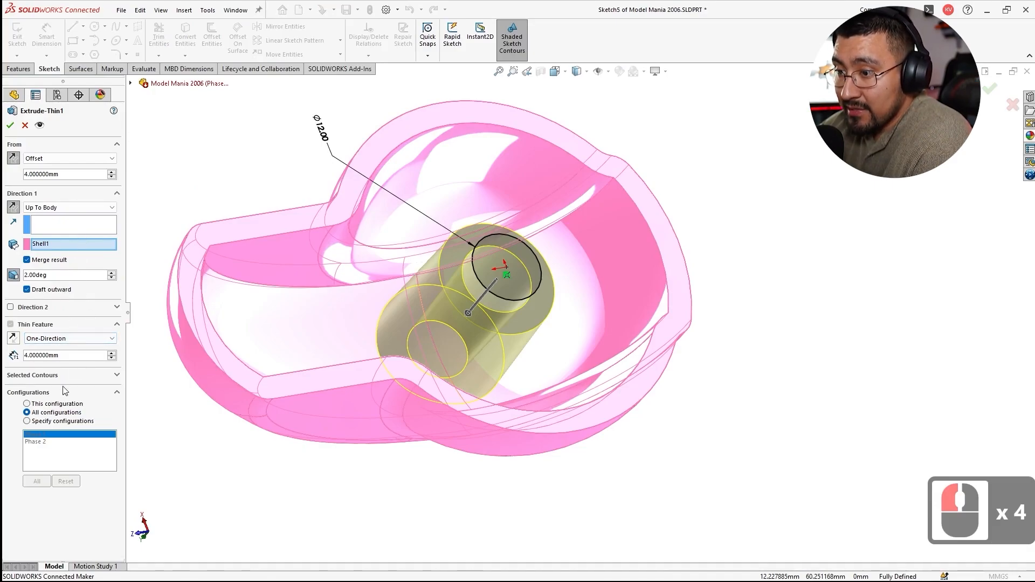
pyautogui.click(36, 406)
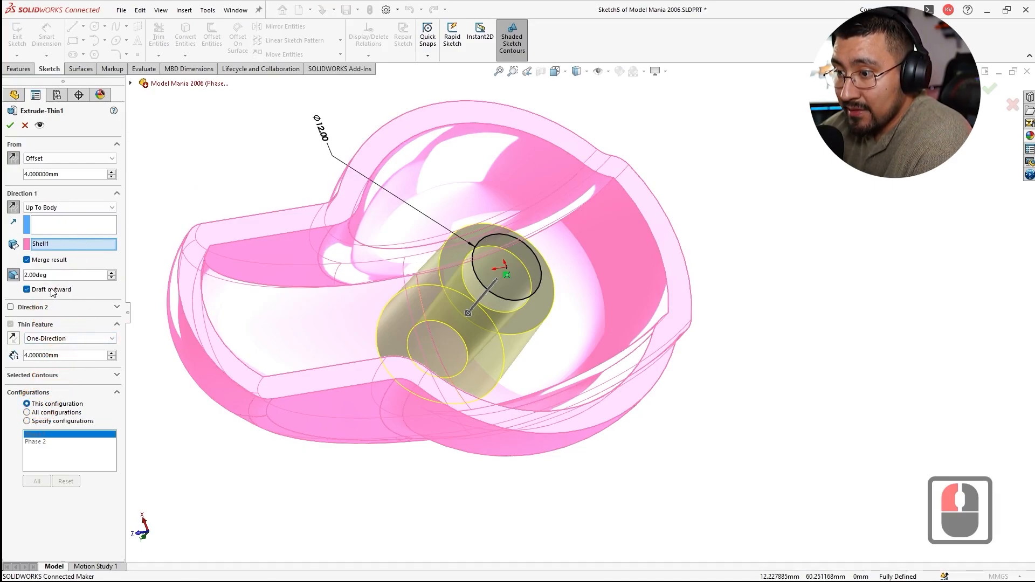
pyautogui.click(14, 275)
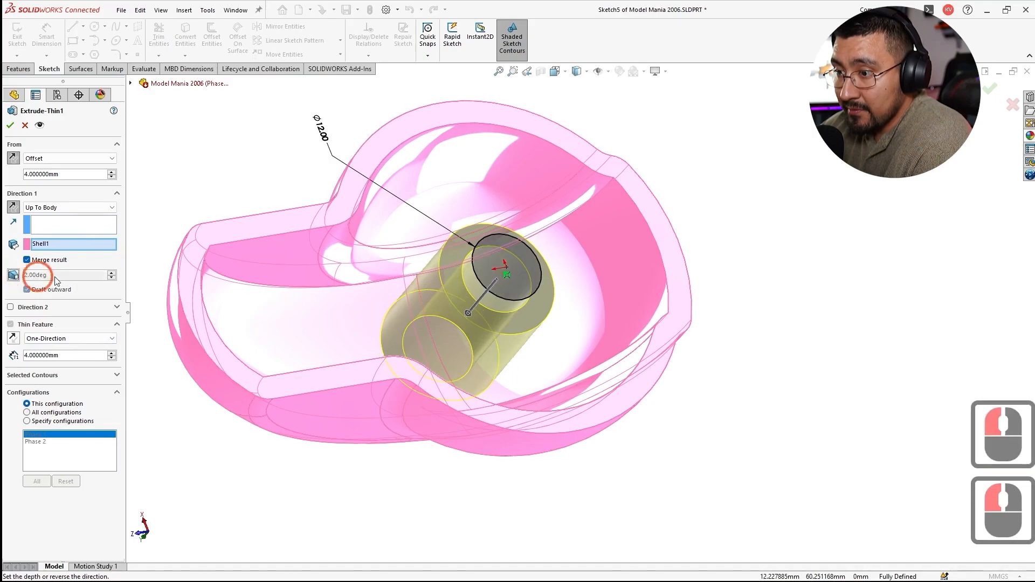
pyautogui.click(10, 126)
pyautogui.click(98, 271)
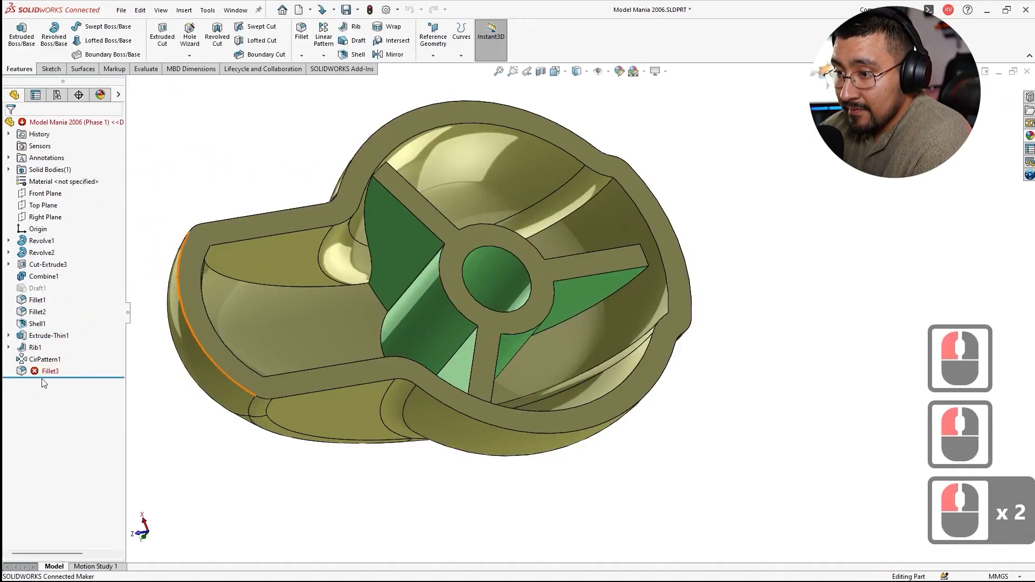
# Step: Edit the failed Fillet3 and clear the missing face reference from its items to fillet
pyautogui.moveTo(390, 291); pyautogui.dragTo(382, 355, button='middle')
pyautogui.scroll(3, 382, 354)
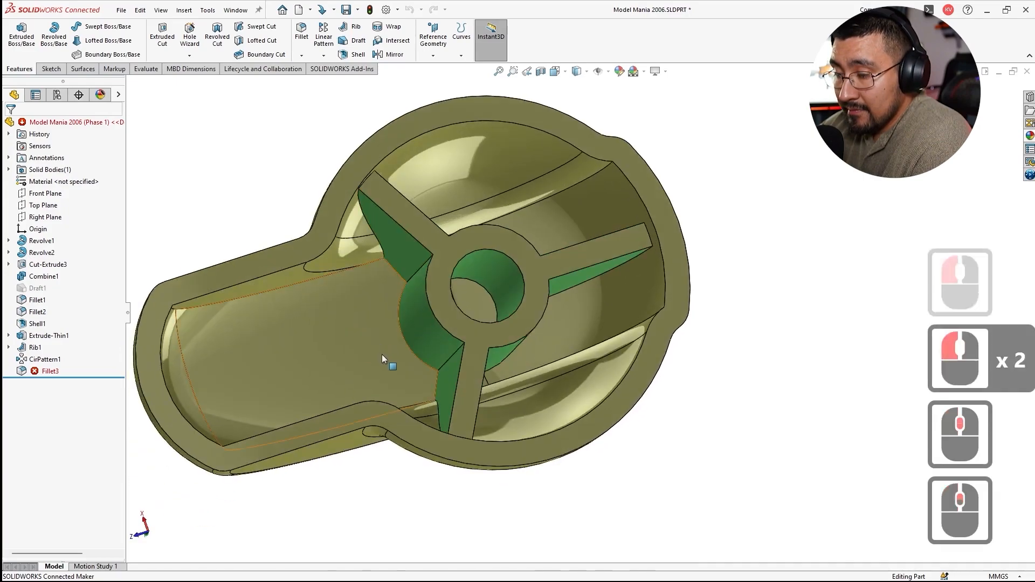
pyautogui.scroll(-3, 189, 382)
pyautogui.moveTo(454, 325); pyautogui.dragTo(462, 317, button='middle')
pyautogui.click(44, 371)
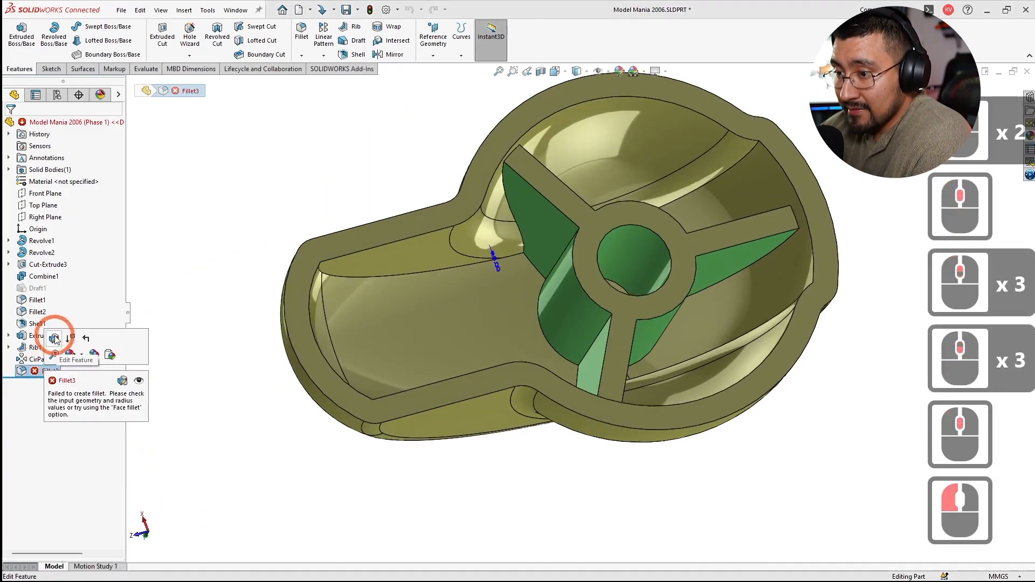
pyautogui.click(54, 337)
pyautogui.scroll(-5, 652, 283)
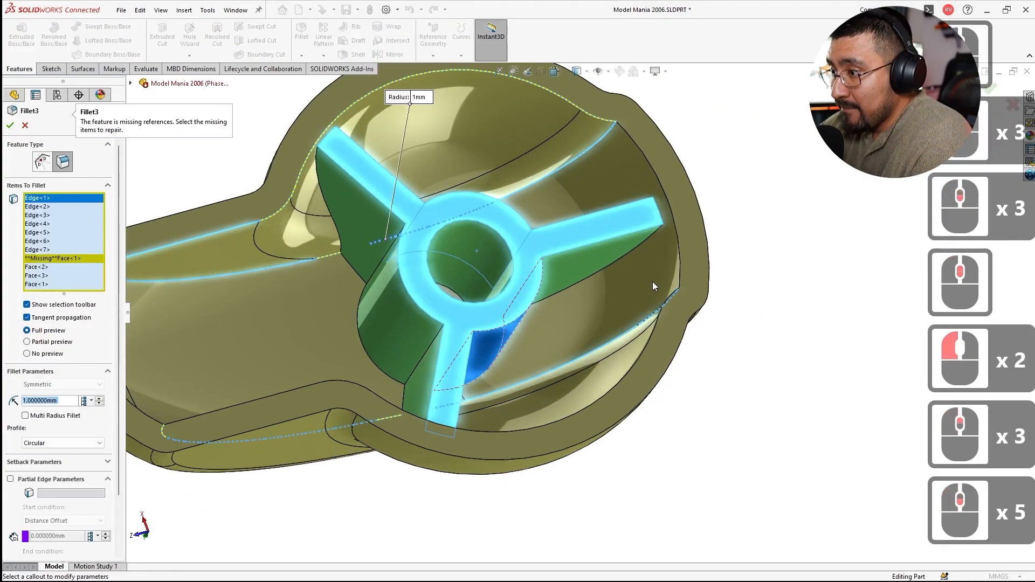
pyautogui.moveTo(623, 254); pyautogui.dragTo(621, 255, button='middle')
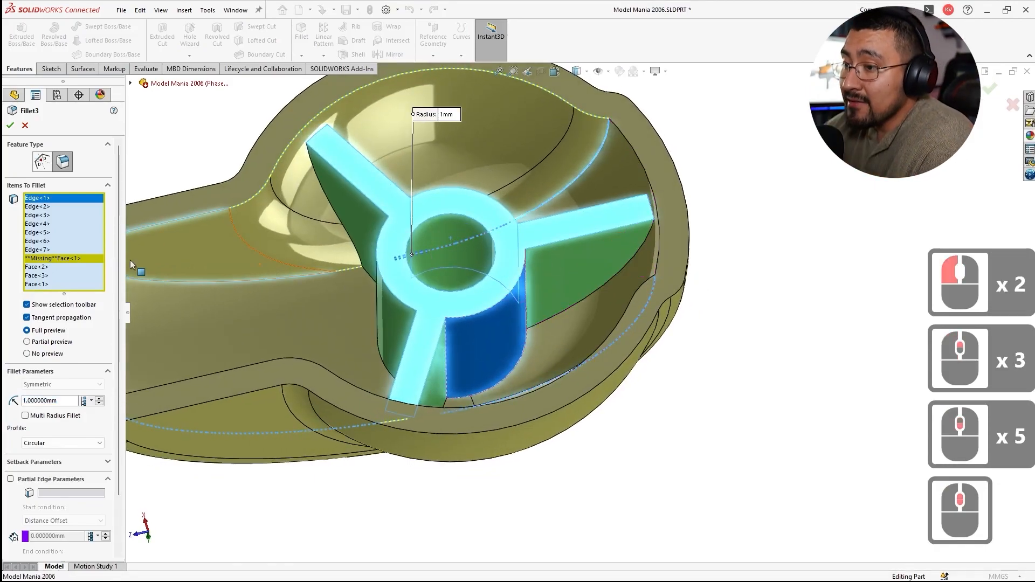
pyautogui.click(54, 258)
pyautogui.moveTo(529, 284); pyautogui.dragTo(529, 287, button='middle')
pyautogui.click(497, 326)
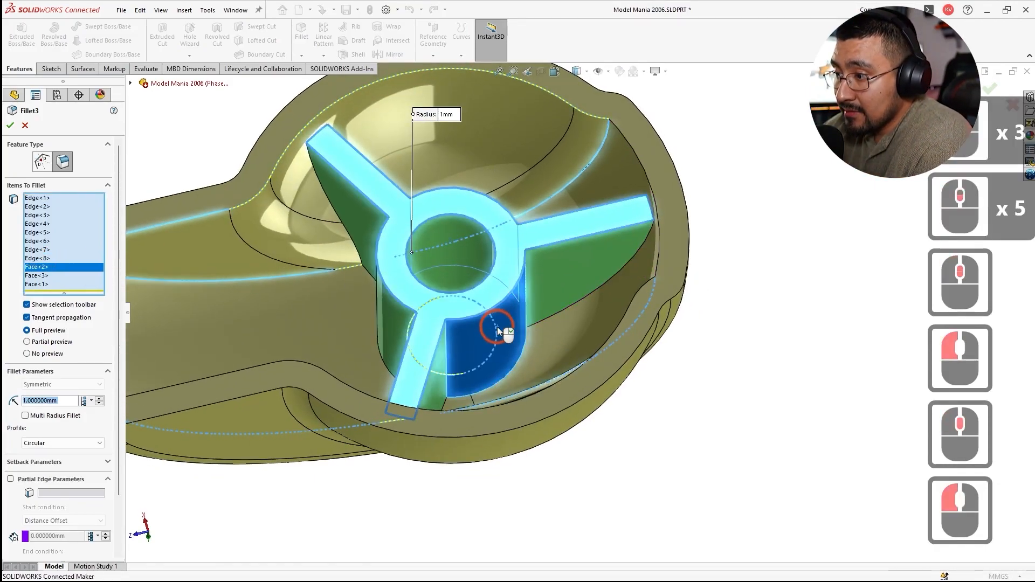
pyautogui.click(497, 329)
pyautogui.moveTo(497, 328); pyautogui.dragTo(462, 270, button='middle')
pyautogui.scroll(1, 461, 270)
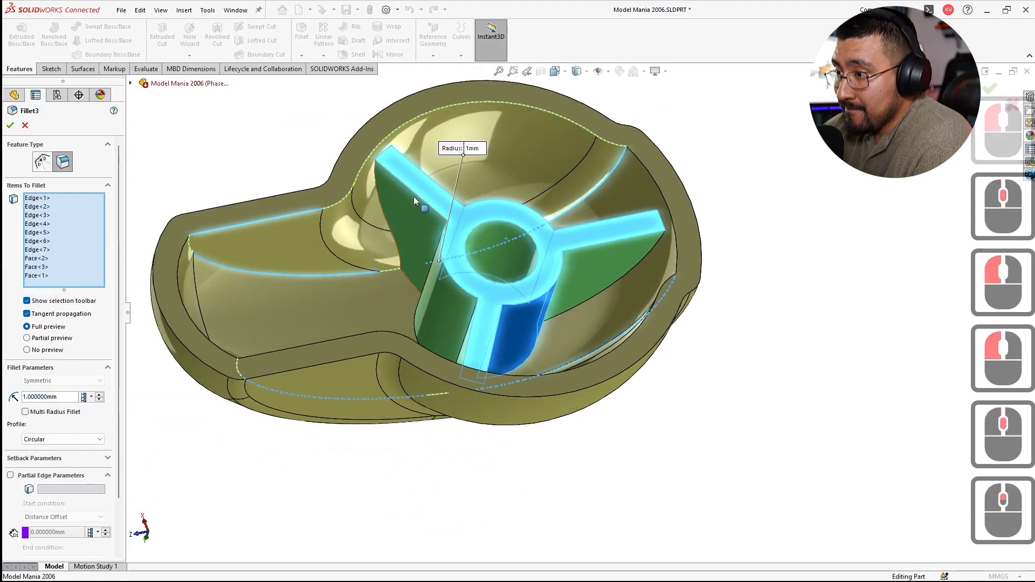
# Step: Swap the selected outer boss face in Fillet3 for the outer boss face on the arm side
pyautogui.moveTo(563, 238)
pyautogui.mouseDown(button='middle')
pyautogui.moveTo(532, 324)
pyautogui.moveTo(543, 274)
pyautogui.moveTo(576, 242)
pyautogui.mouseUp(button='middle')
pyautogui.click(537, 318)
pyautogui.click(539, 254)
pyautogui.click(432, 300)
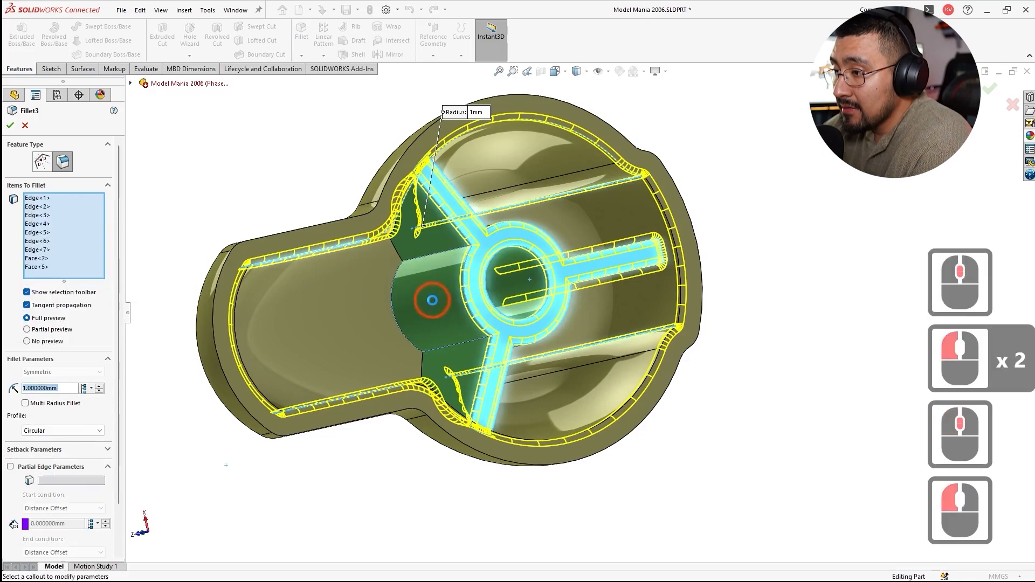
# Step: Add the two corner edges where the ribs meet the boss on the arm side to Fillet3
pyautogui.moveTo(432, 300); pyautogui.dragTo(433, 243, button='middle')
pyautogui.click(525, 254)
pyautogui.click(525, 255)
pyautogui.click(391, 264)
pyautogui.moveTo(392, 269); pyautogui.dragTo(555, 292, button='middle')
pyautogui.click(438, 349)
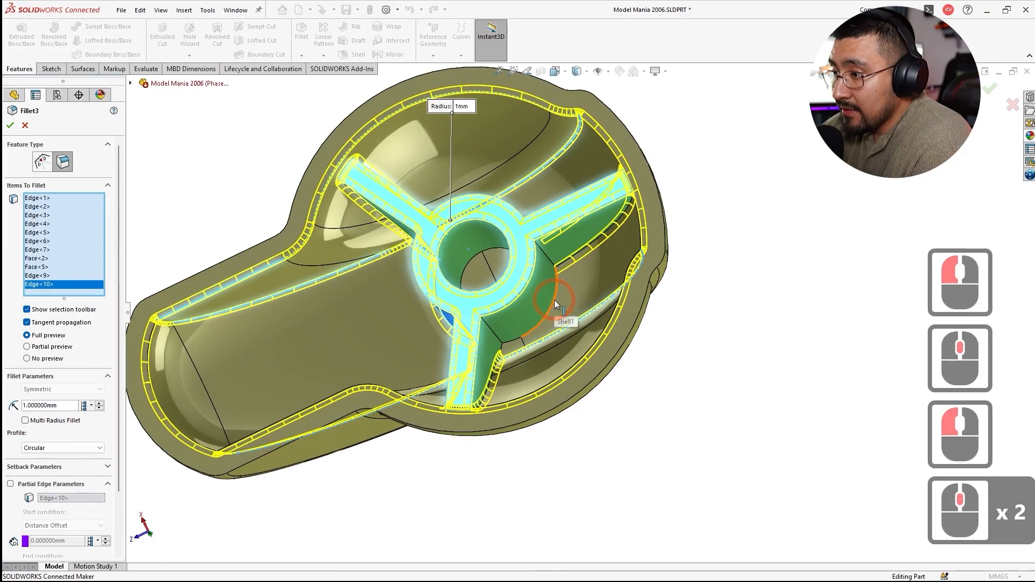
# Step: Add the remaining rib-to-boss corner edges to the 1 mm Fillet3 and accept the feature
pyautogui.click(554, 300)
pyautogui.click(495, 333)
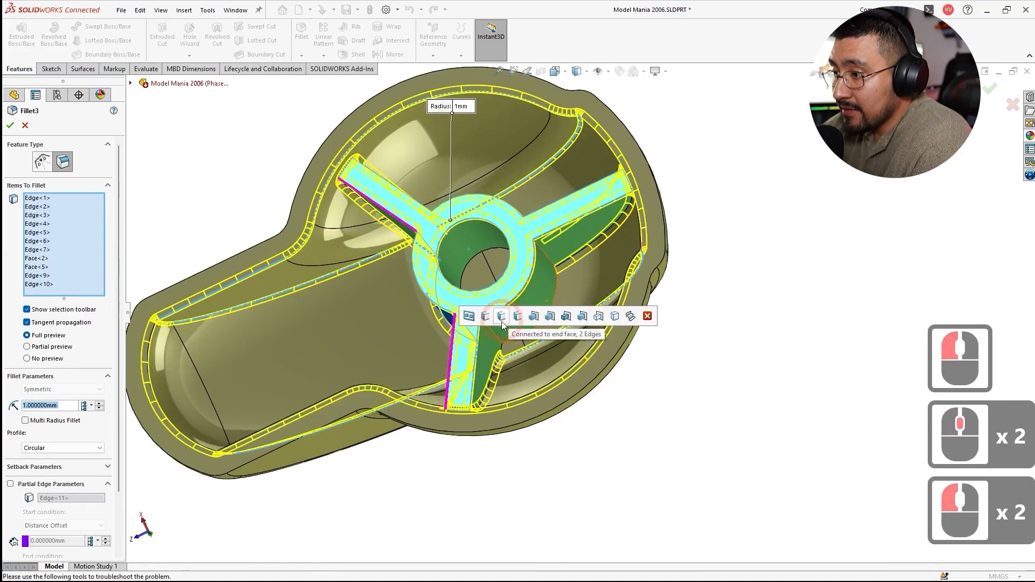
pyautogui.moveTo(495, 333); pyautogui.dragTo(484, 359, button='middle')
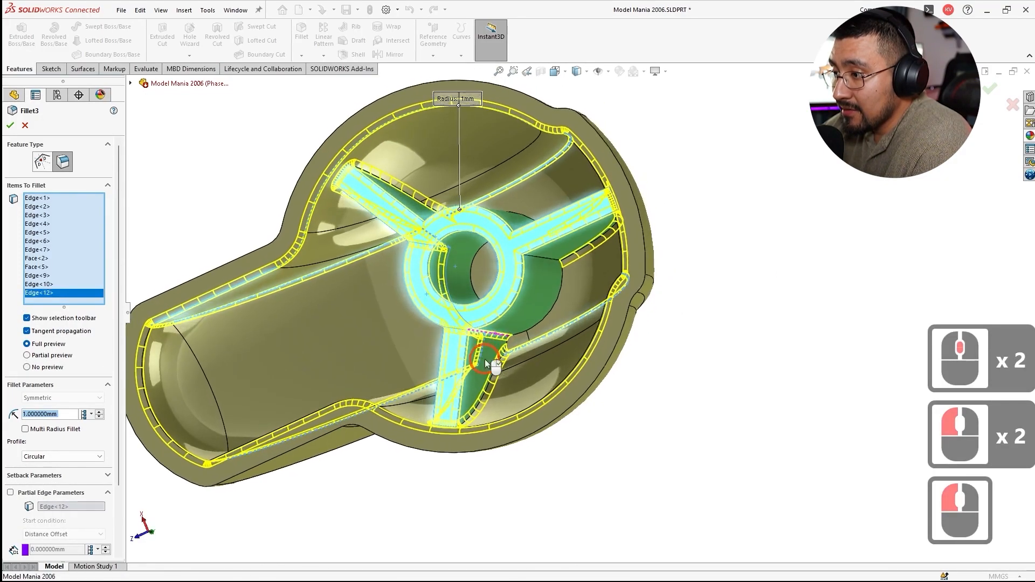
pyautogui.click(549, 263)
pyautogui.moveTo(549, 263); pyautogui.dragTo(539, 260, button='middle')
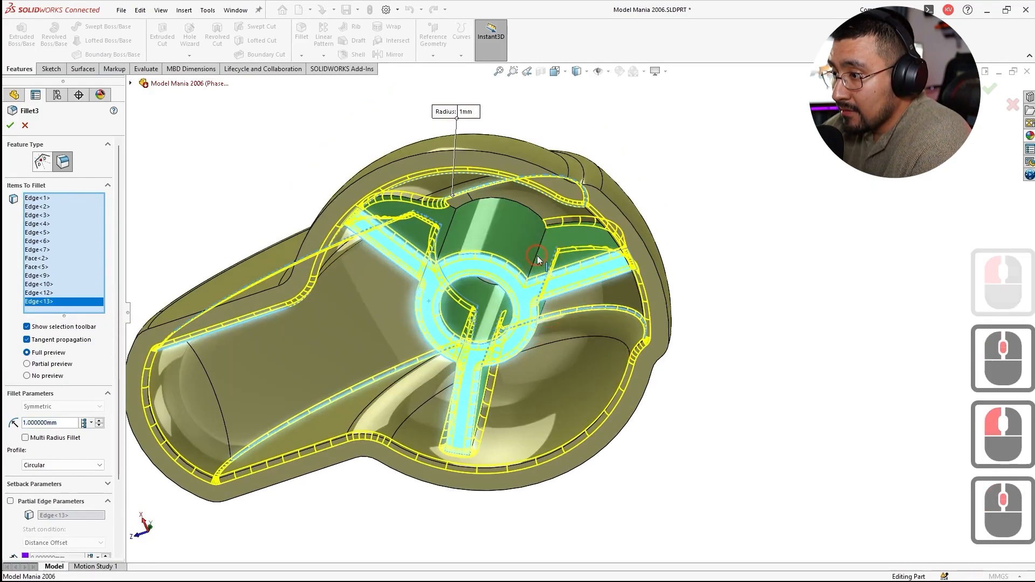
pyautogui.click(537, 261)
pyautogui.click(447, 232)
pyautogui.moveTo(448, 232); pyautogui.dragTo(457, 209, button='middle')
pyautogui.click(11, 126)
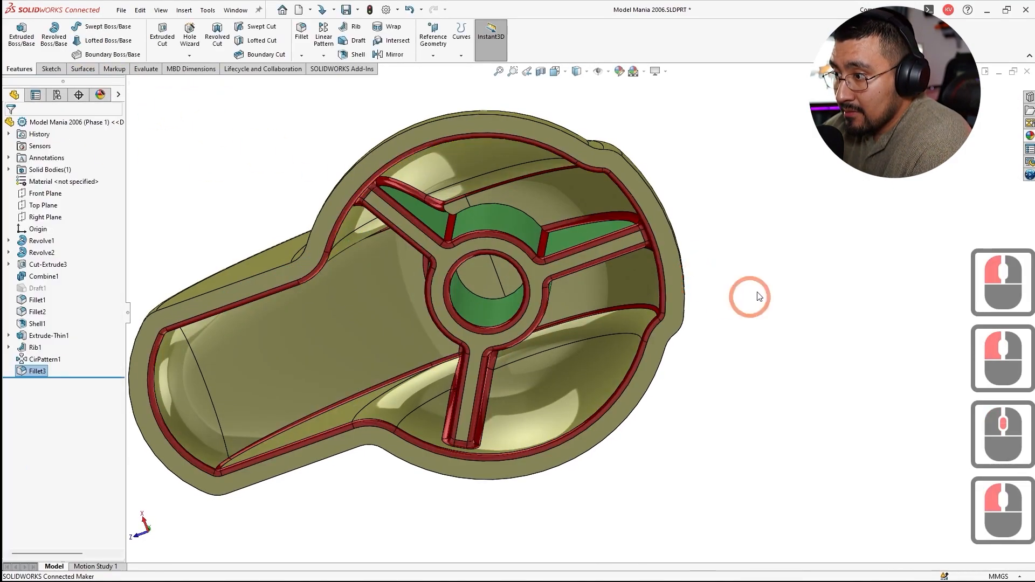
# Step: Fillet the two remaining boss base edges between the ribs with a 1 mm radius
pyautogui.click(308, 28)
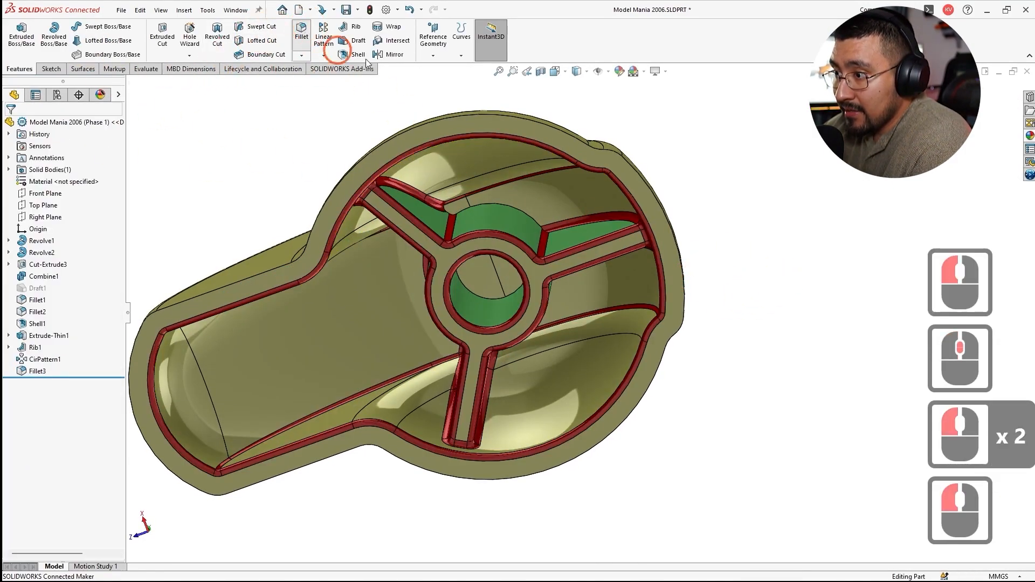
pyautogui.click(506, 203)
pyautogui.moveTo(561, 243); pyautogui.dragTo(549, 303, button='middle')
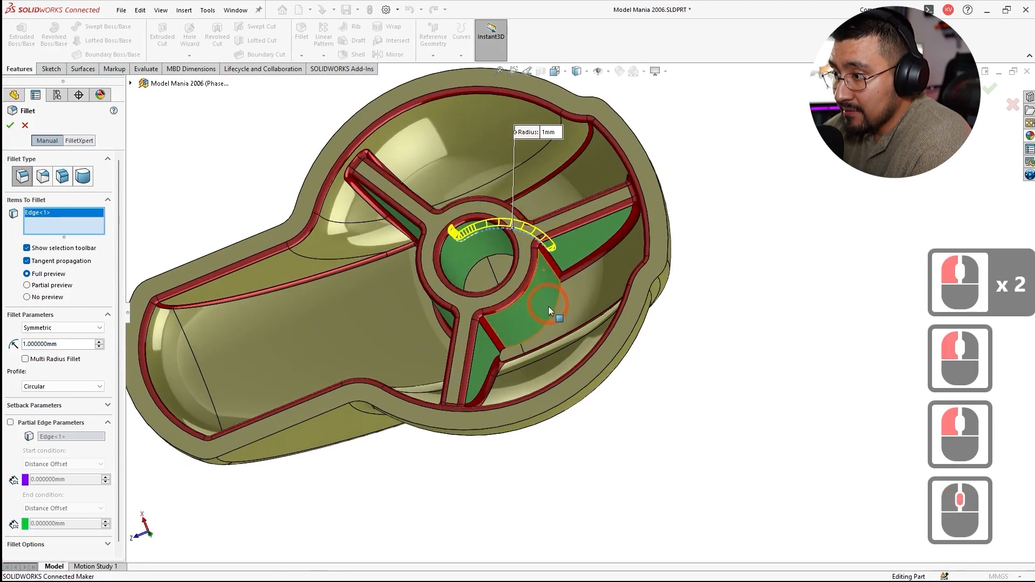
pyautogui.click(546, 322)
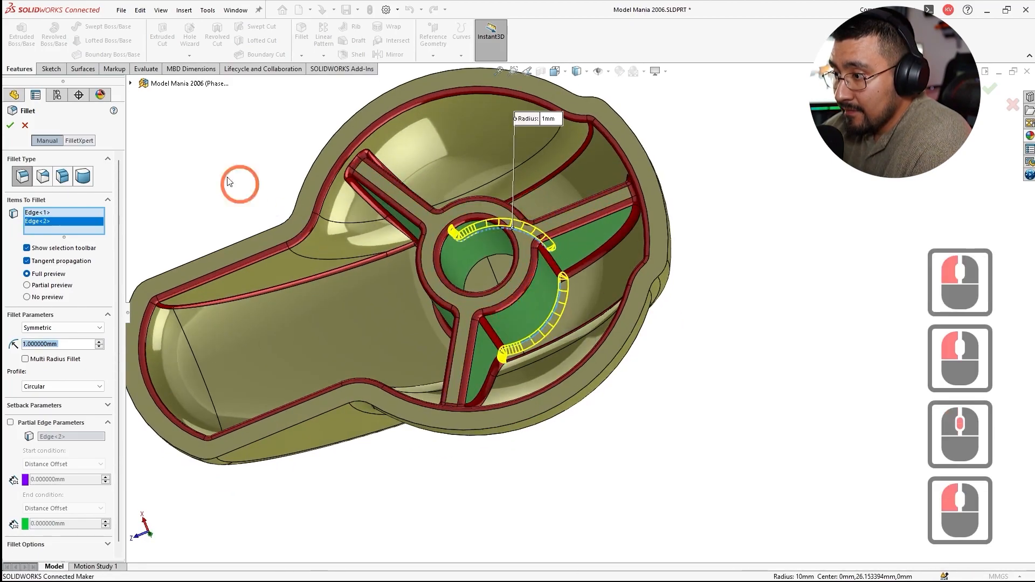
pyautogui.click(11, 126)
pyautogui.click(203, 157)
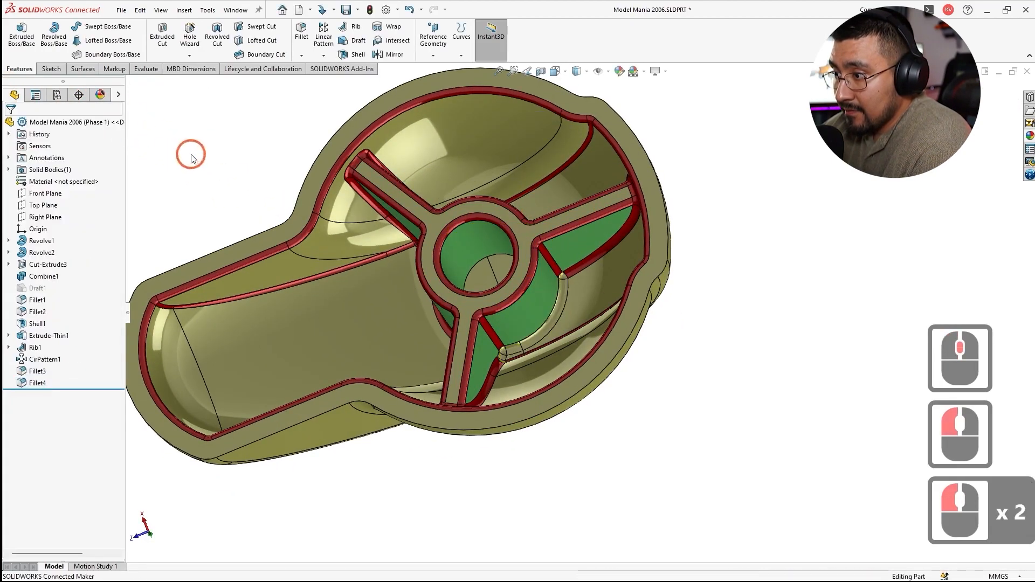
# Step: Apply a red appearance (255, 0, 0) to the Fillet4 feature and save the part
pyautogui.rightClick(38, 383)
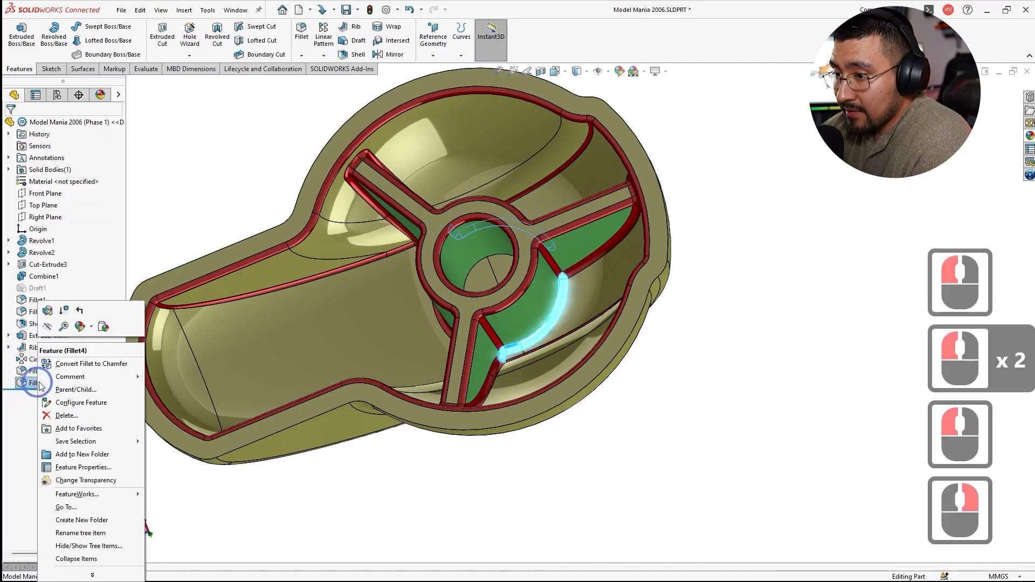
pyautogui.click(92, 327)
pyautogui.click(93, 352)
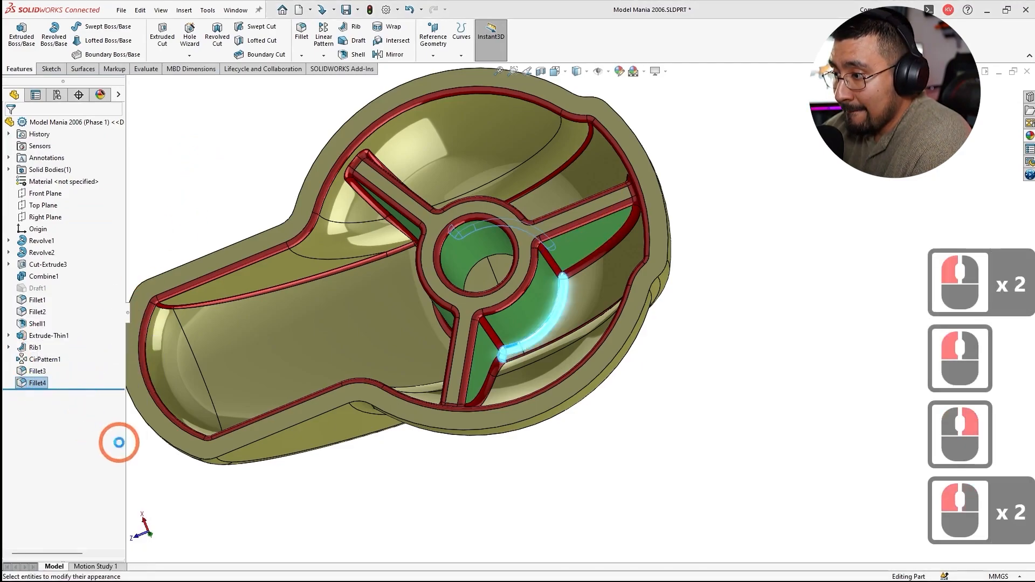
pyautogui.click(38, 350)
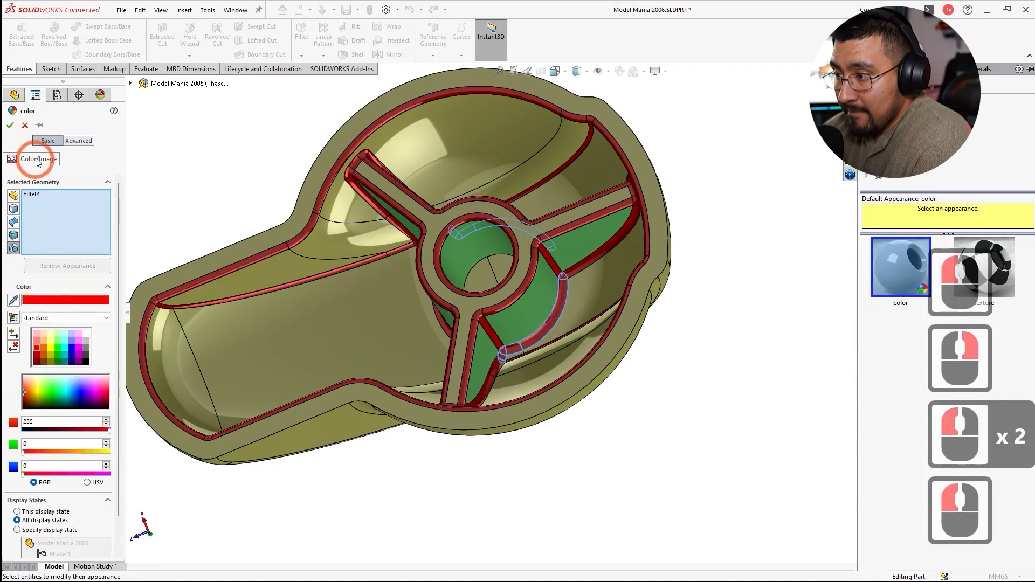
pyautogui.click(10, 125)
pyautogui.moveTo(243, 168)
pyautogui.mouseDown(button='middle')
pyautogui.moveTo(254, 162)
pyautogui.moveTo(266, 178)
pyautogui.moveTo(266, 212)
pyautogui.moveTo(248, 205)
pyautogui.moveTo(254, 176)
pyautogui.mouseUp(button='middle')
pyautogui.click(257, 183)
pyautogui.hotkey('ctrl', 's')
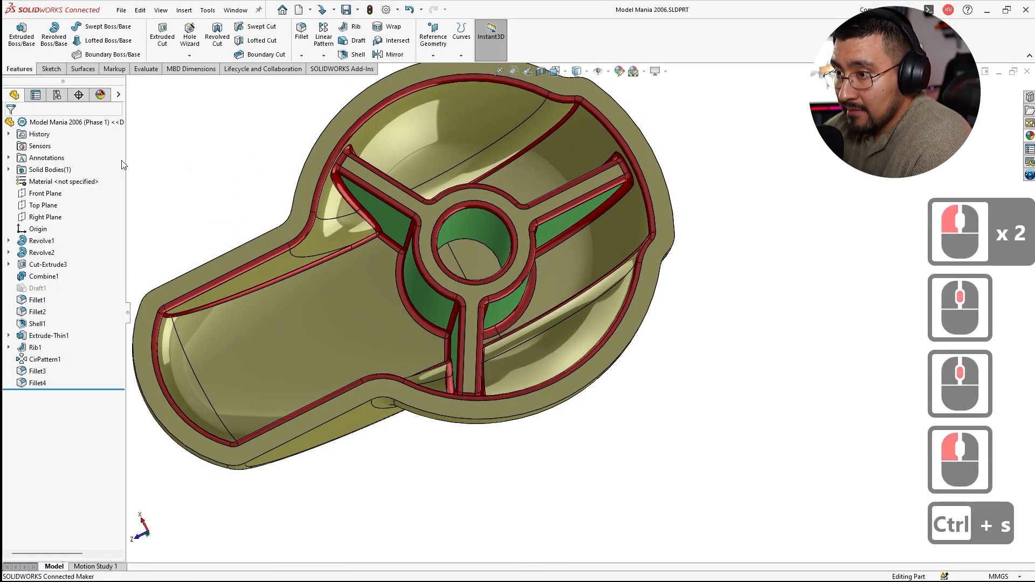
# Step: Activate the Phase 2 configuration and dismiss the rebuild warning dialog
pyautogui.click(78, 94)
pyautogui.click(57, 94)
pyautogui.click(54, 177)
pyautogui.doubleClick(56, 168)
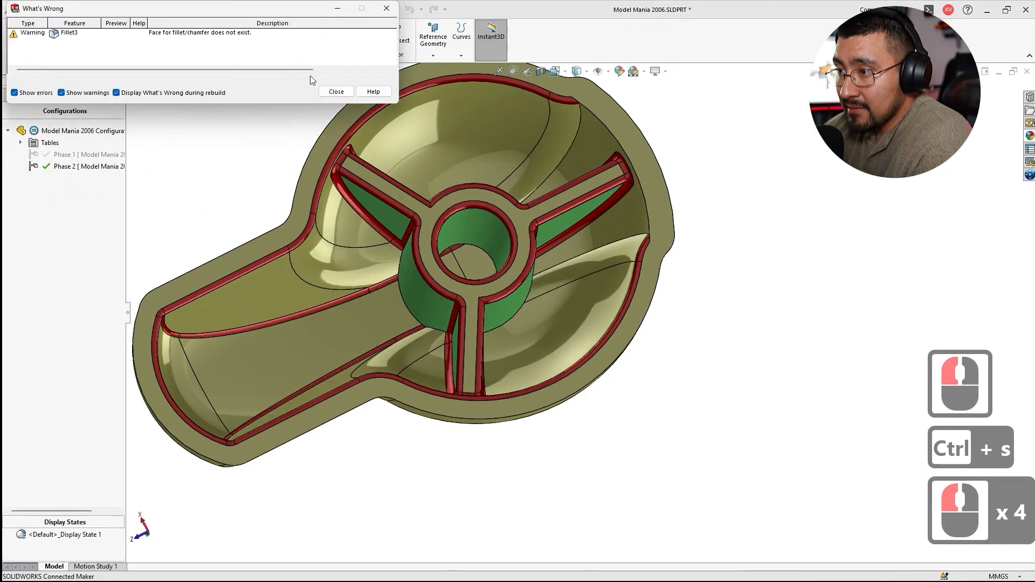
pyautogui.click(333, 92)
pyautogui.click(244, 105)
# Step: Edit Fillet3 in the Phase 2 configuration and accept it with missing references removed automatically
pyautogui.click(15, 96)
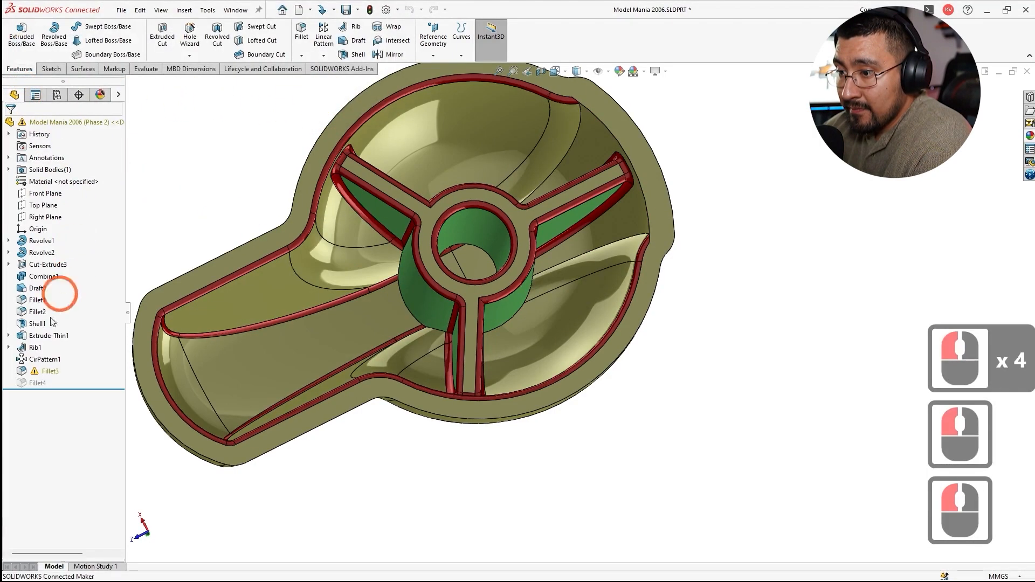
pyautogui.click(42, 372)
pyautogui.click(49, 338)
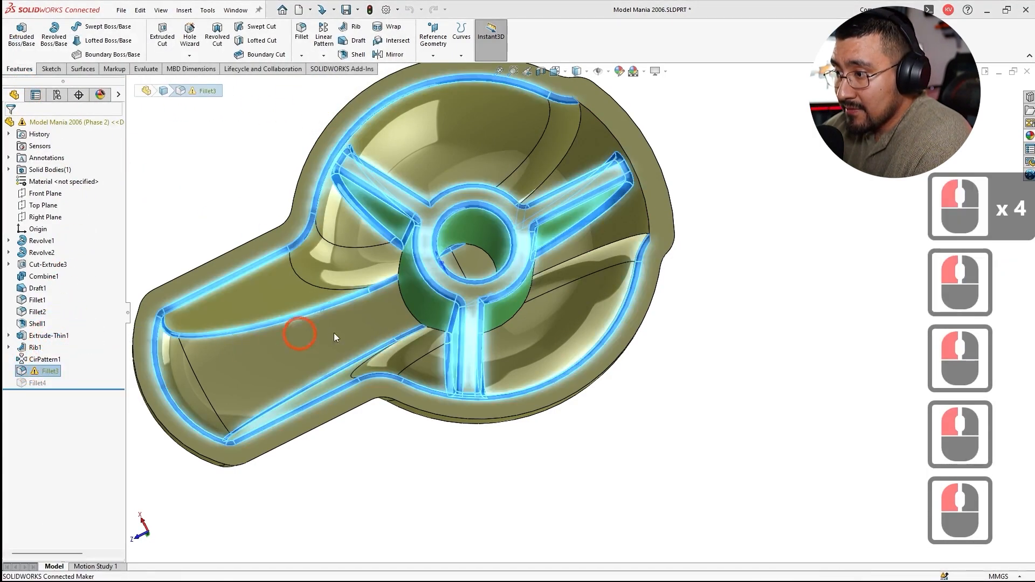
pyautogui.moveTo(582, 297); pyautogui.dragTo(566, 361, button='middle')
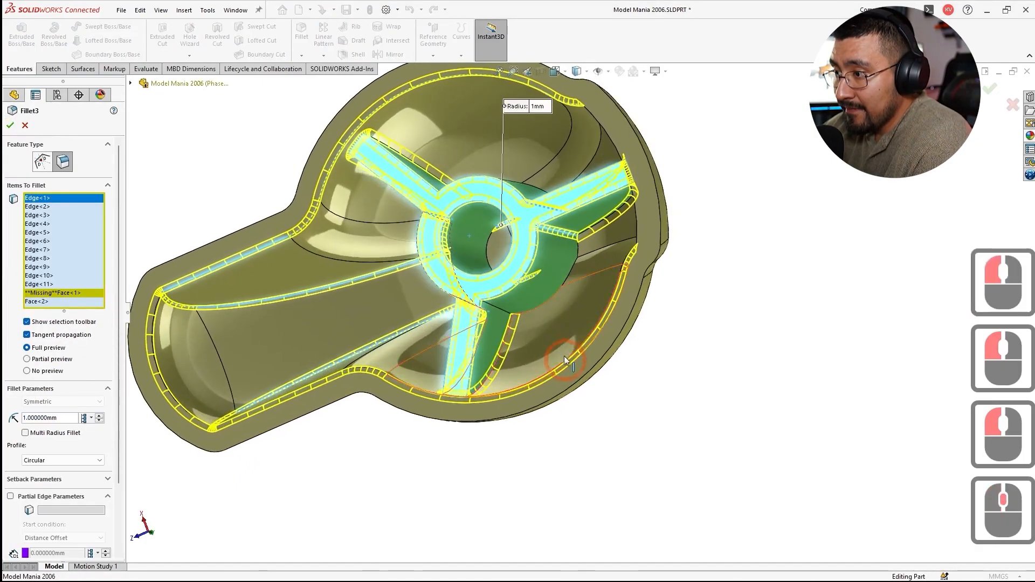
pyautogui.click(7, 126)
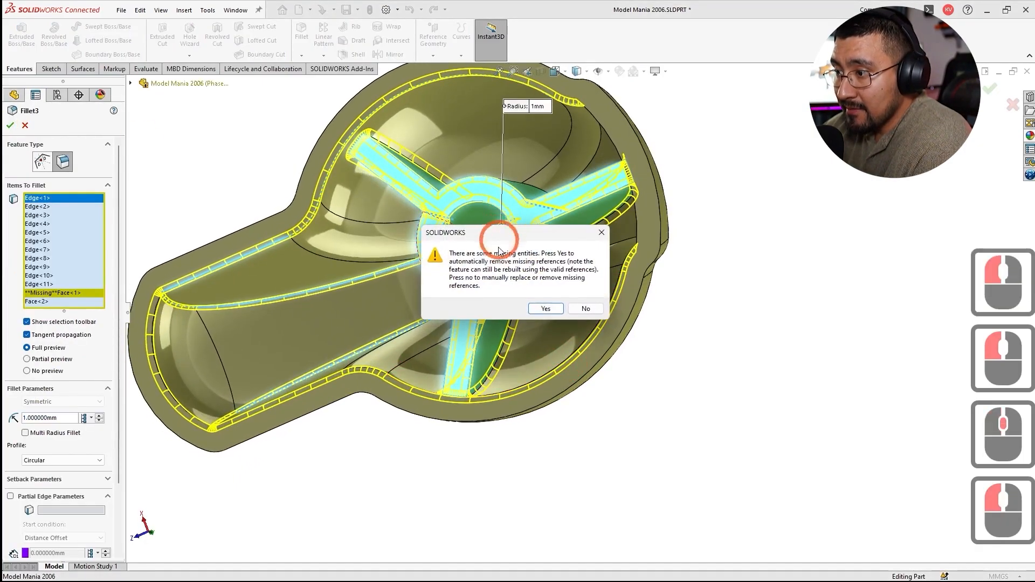
pyautogui.click(545, 306)
# Step: Unsuppress Fillet4 in the Phase 2 configuration and clear the selection
pyautogui.moveTo(42, 386); pyautogui.dragTo(41, 387)
pyautogui.click(35, 383)
pyautogui.click(59, 355)
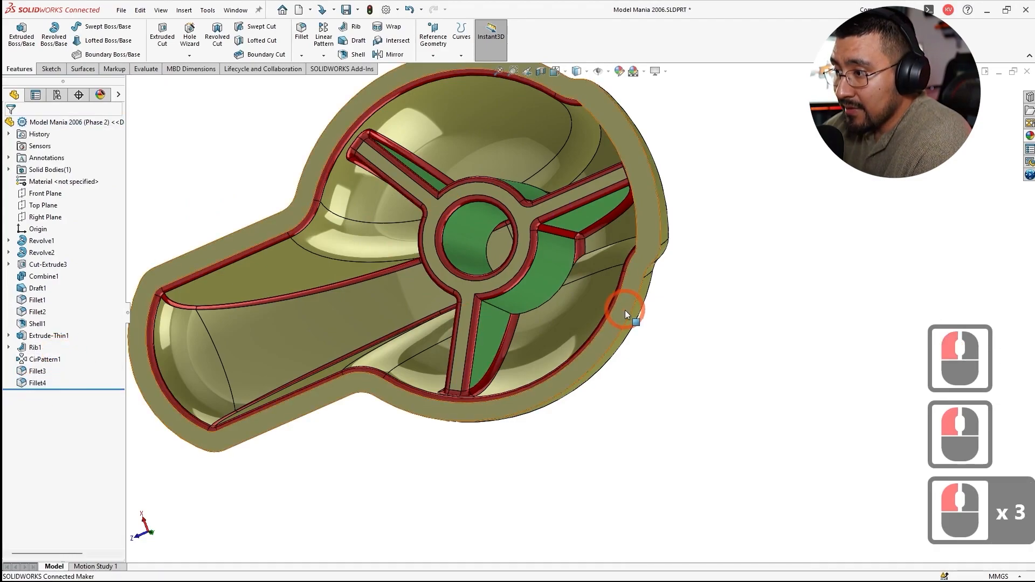
pyautogui.click(36, 382)
pyautogui.moveTo(391, 275); pyautogui.dragTo(540, 242, button='middle')
pyautogui.press('Escape')
pyautogui.click(766, 199)
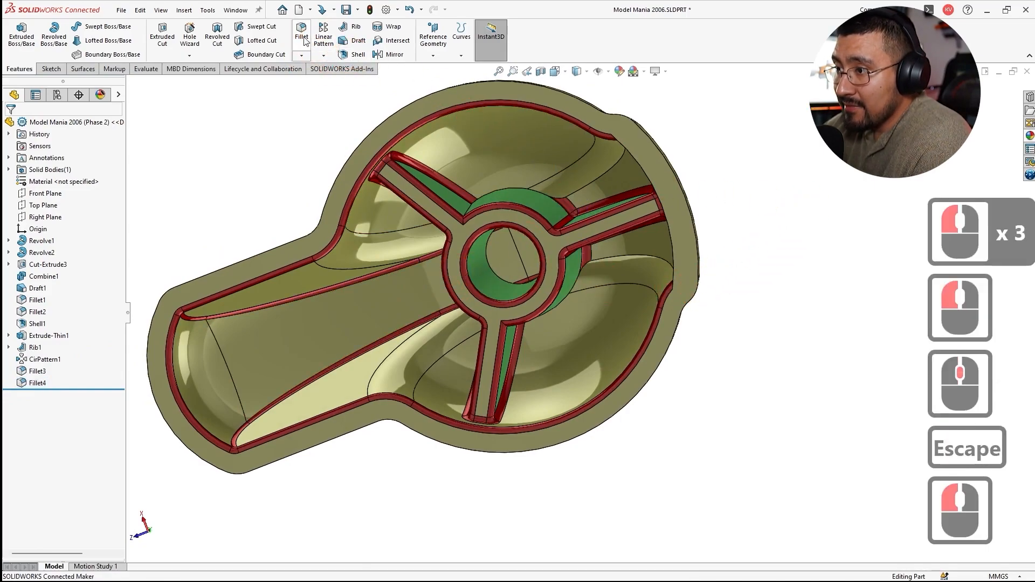
pyautogui.click(303, 38)
pyautogui.click(609, 168)
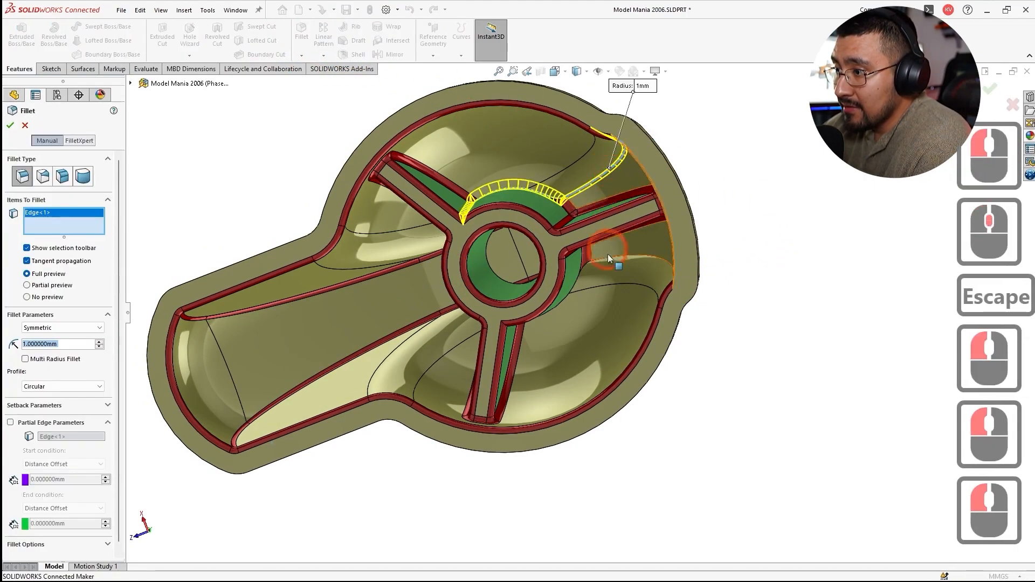
pyautogui.click(601, 270)
pyautogui.moveTo(601, 270); pyautogui.dragTo(538, 261, button='middle')
pyautogui.scroll(-2, 532, 287)
pyautogui.scroll(-7, 407, 169)
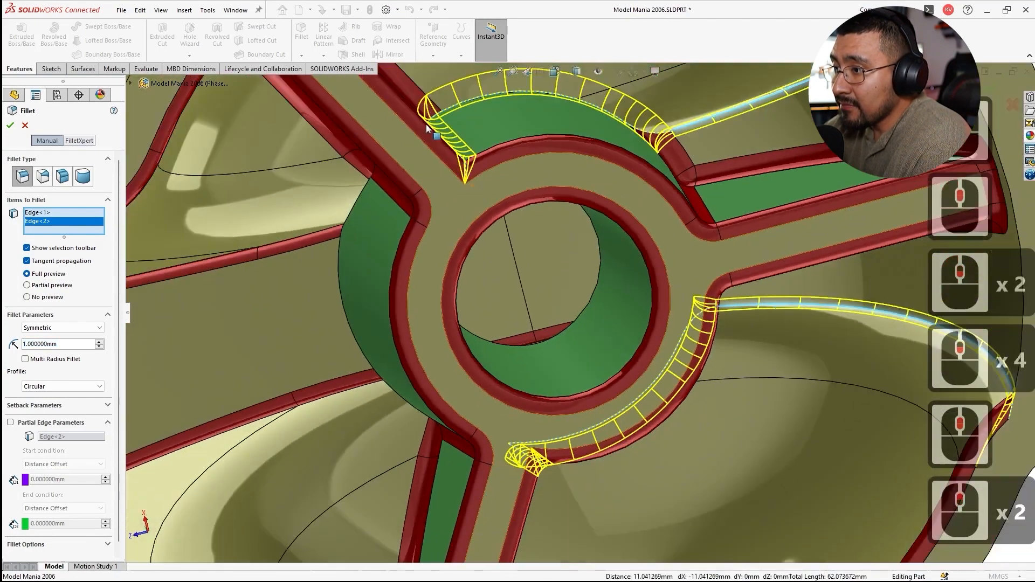
pyautogui.scroll(-2, 425, 124)
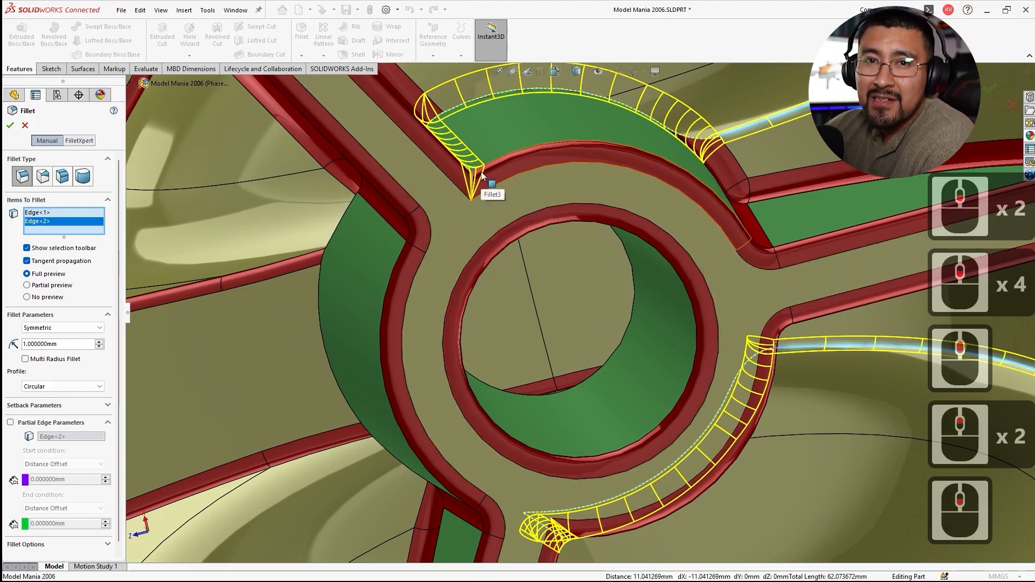
pyautogui.moveTo(412, 219); pyautogui.dragTo(439, 199, button='middle')
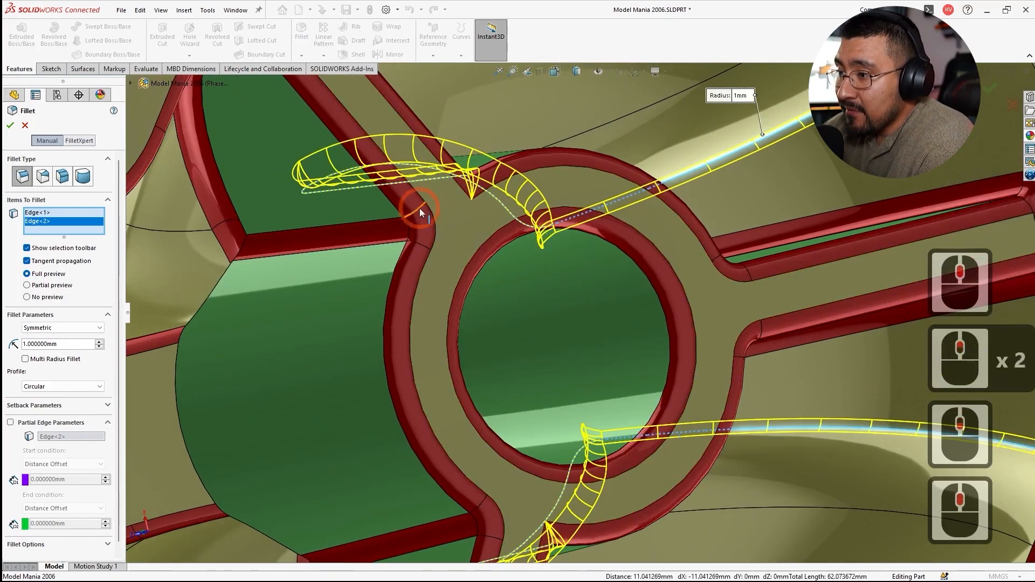
pyautogui.scroll(6, 432, 253)
pyautogui.press('Escape')
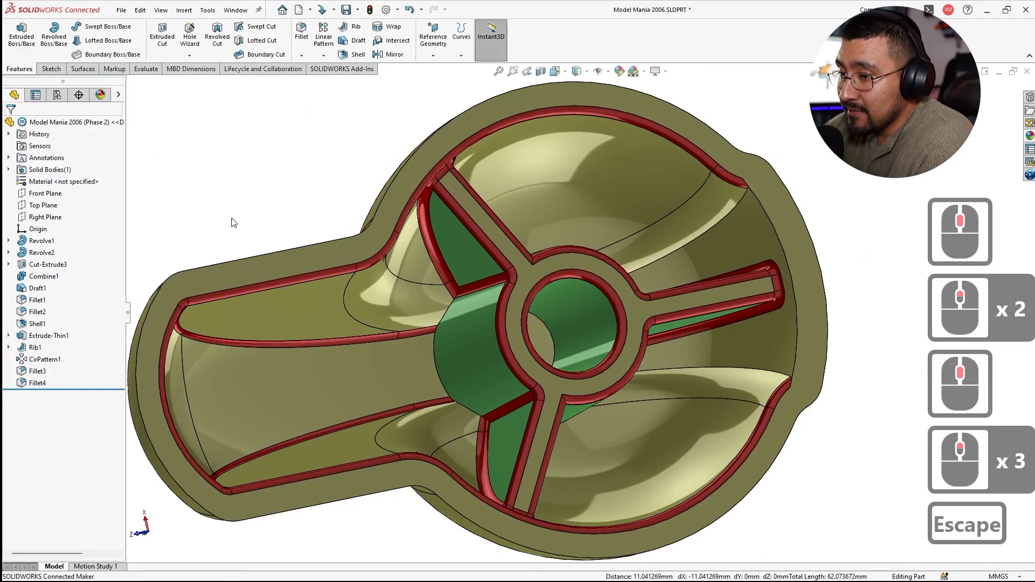
# Step: Edit Fillet3 in the Phase 2 configuration and add two corner edges where the ribs meet the central boss
pyautogui.click(35, 370)
pyautogui.click(47, 339)
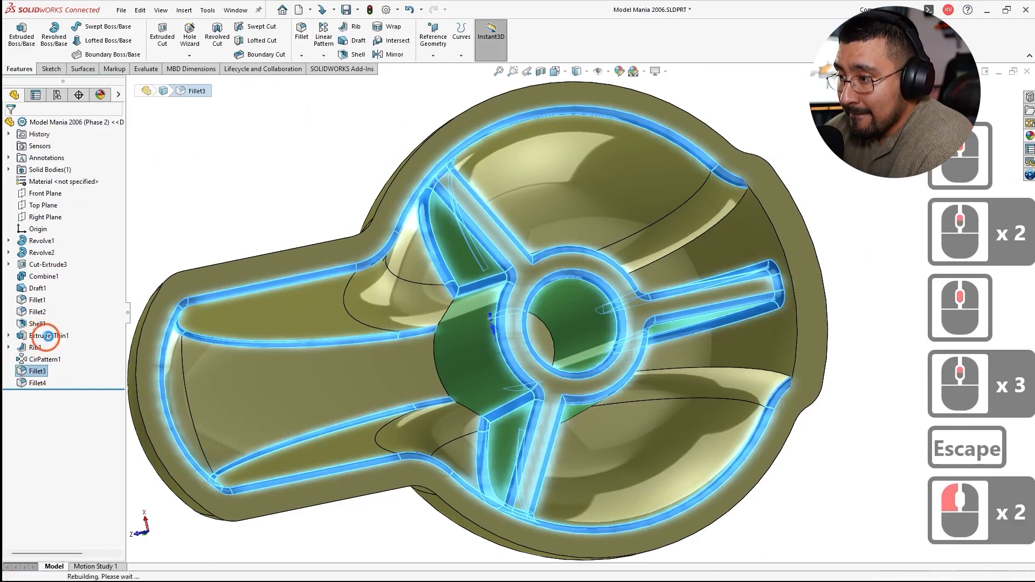
pyautogui.scroll(-4, 491, 358)
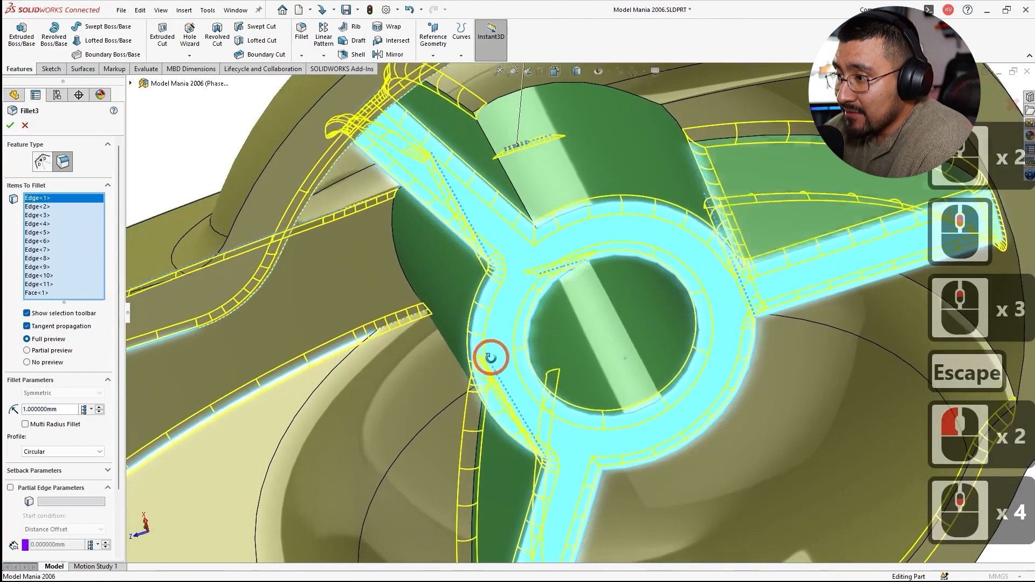
pyautogui.moveTo(491, 358); pyautogui.dragTo(499, 328, button='middle')
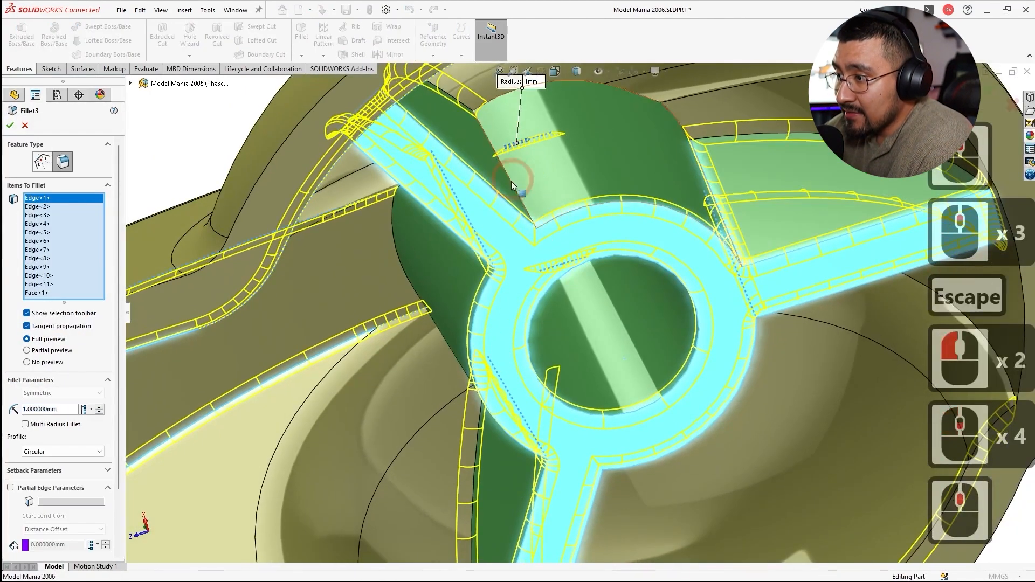
pyautogui.click(517, 192)
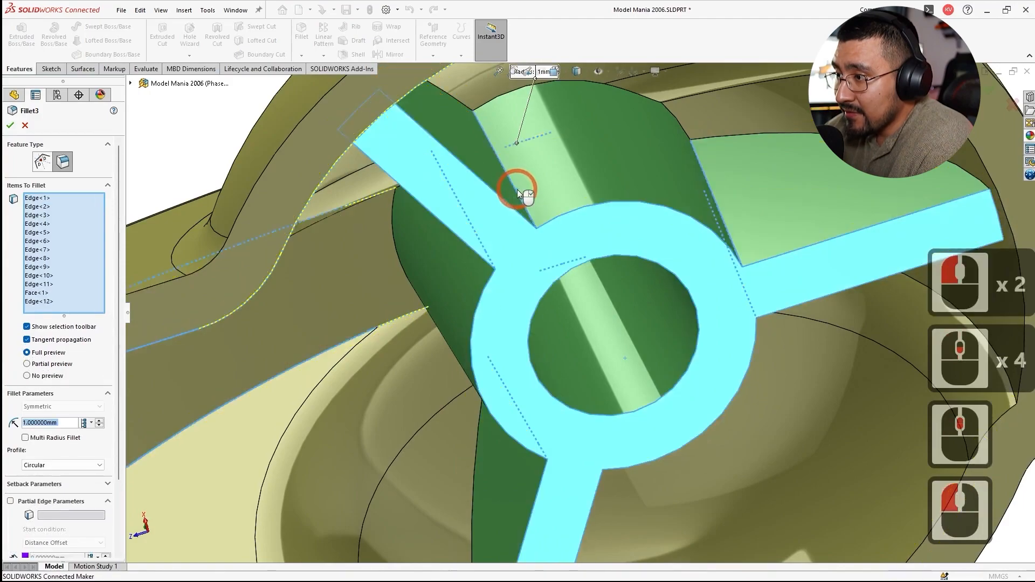
pyautogui.moveTo(555, 277); pyautogui.dragTo(512, 357, button='middle')
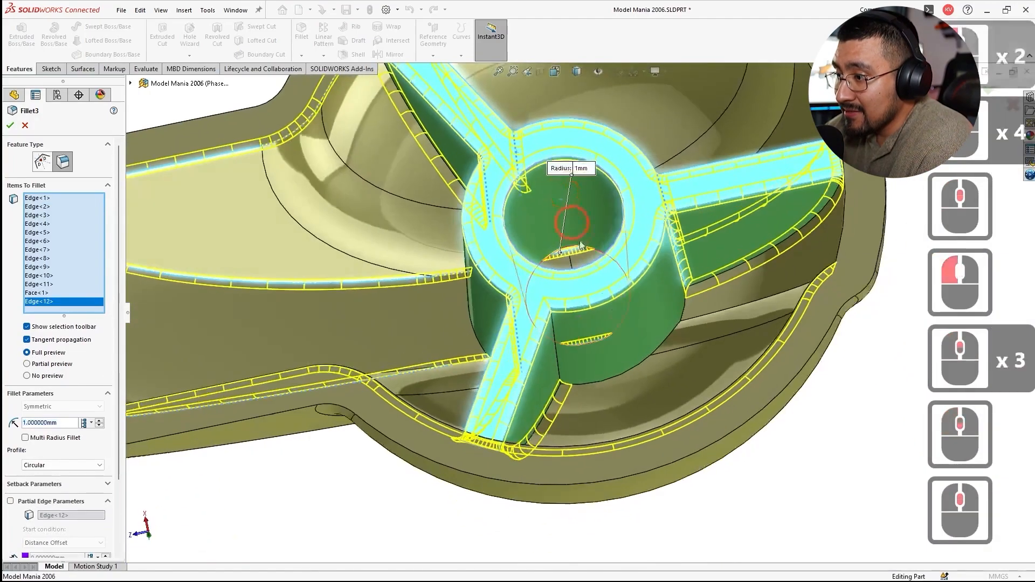
pyautogui.click(557, 349)
pyautogui.moveTo(585, 393); pyautogui.dragTo(506, 347, button='middle')
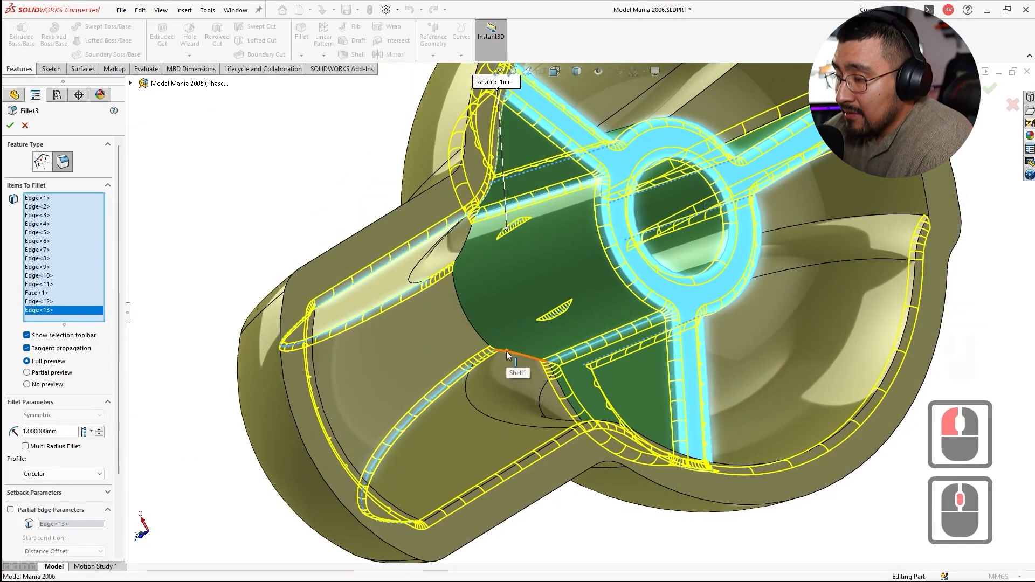
# Step: Add the boss's base edges on the arm side and its arm-facing outer face to the Fillet3 selection
pyautogui.click(506, 351)
pyautogui.moveTo(484, 281); pyautogui.dragTo(478, 258, button='middle')
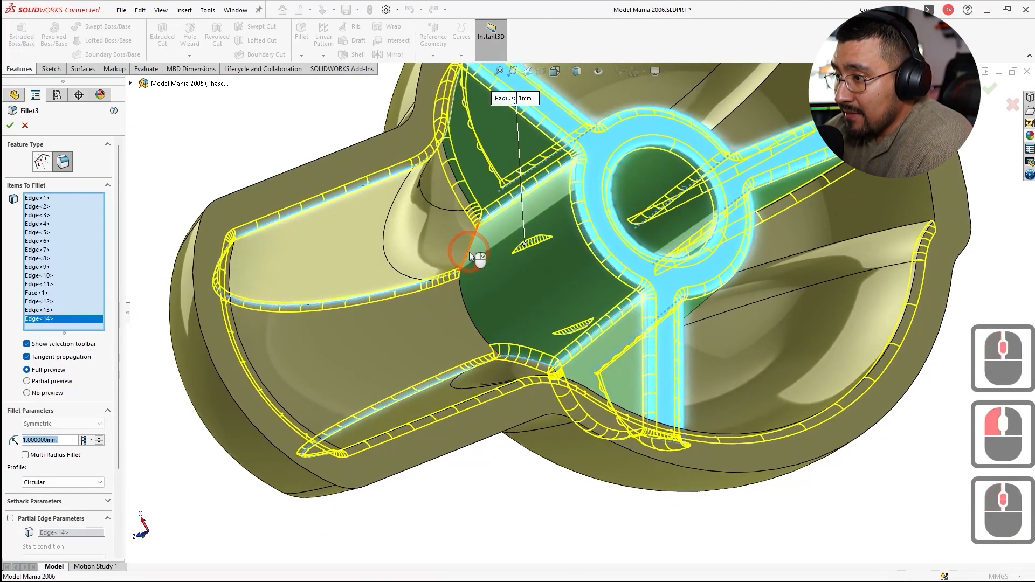
pyautogui.click(571, 314)
pyautogui.moveTo(571, 313); pyautogui.dragTo(530, 317, button='middle')
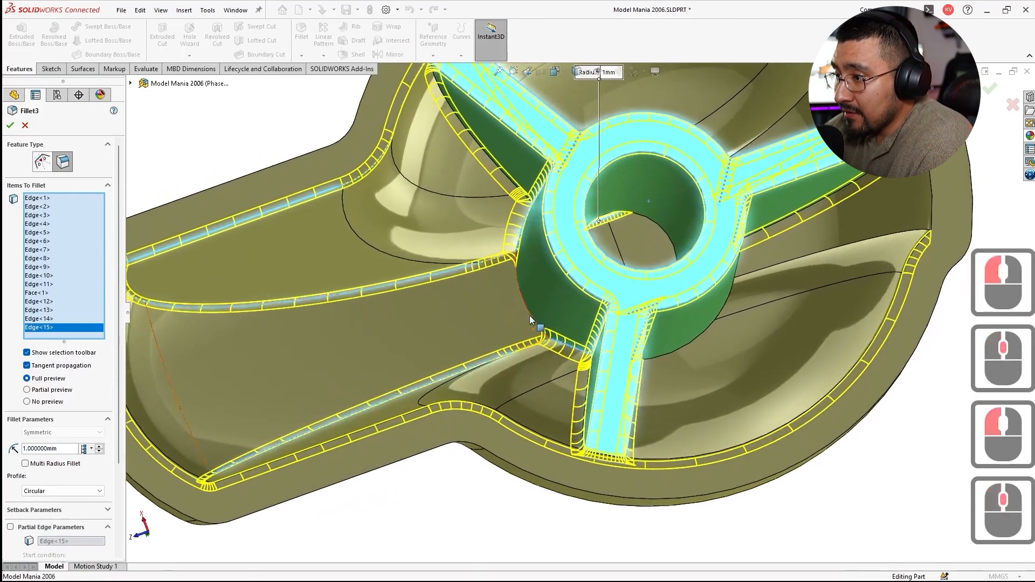
pyautogui.click(528, 308)
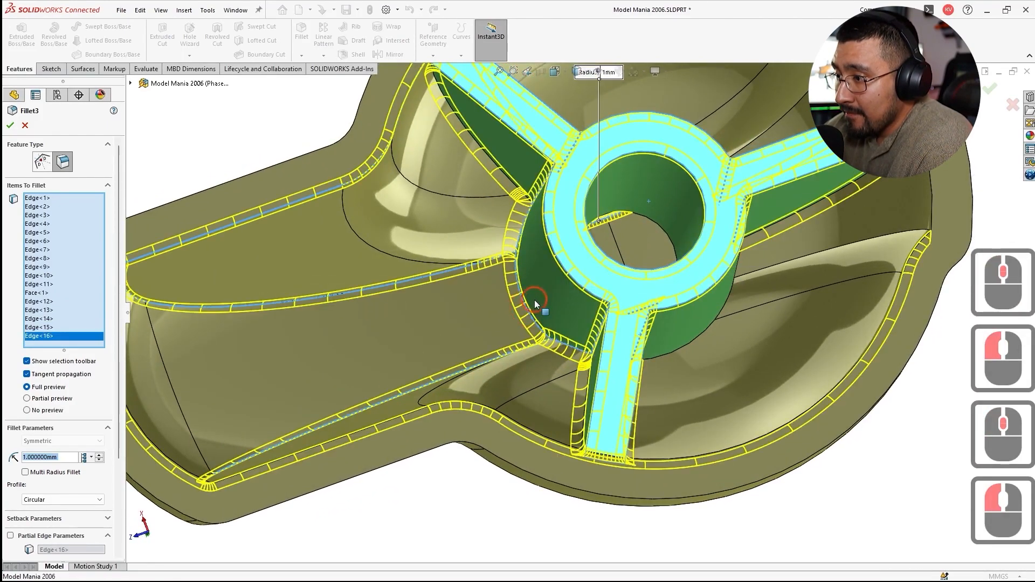
pyautogui.click(535, 300)
pyautogui.moveTo(750, 326); pyautogui.dragTo(726, 300, button='middle')
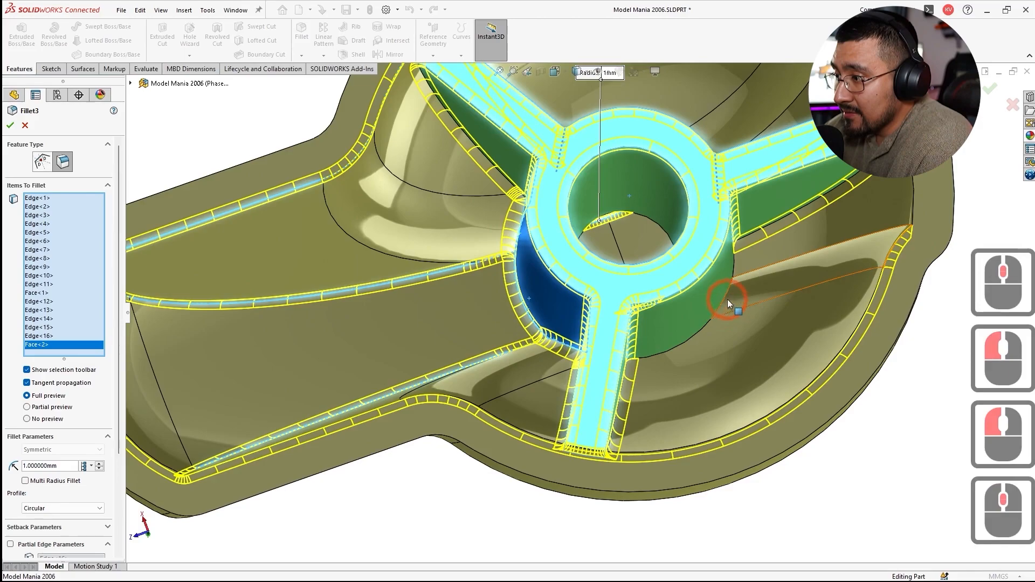
pyautogui.click(699, 296)
pyautogui.moveTo(689, 305); pyautogui.dragTo(686, 169, button='middle')
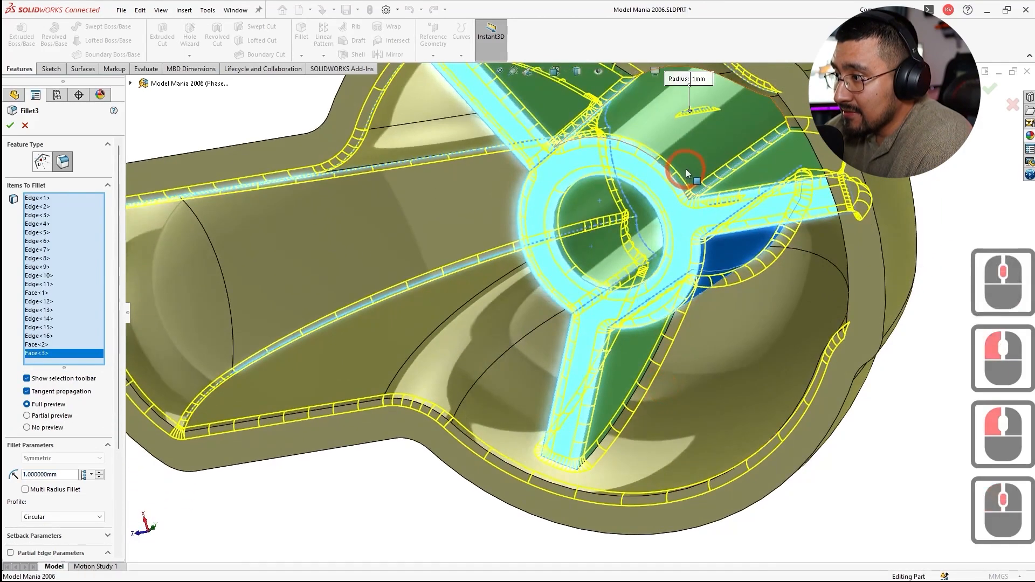
pyautogui.click(688, 168)
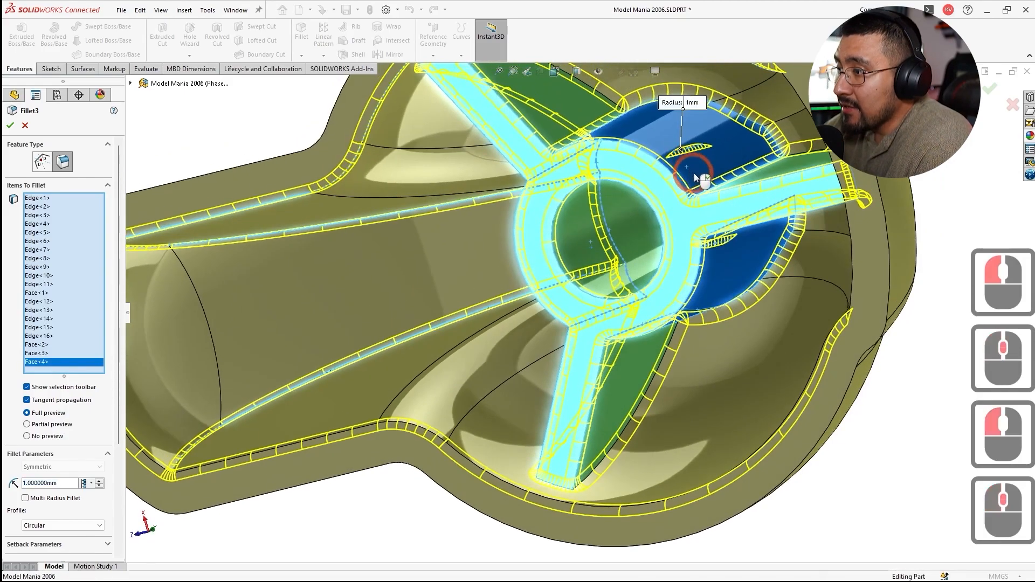
pyautogui.click(694, 173)
pyautogui.click(737, 257)
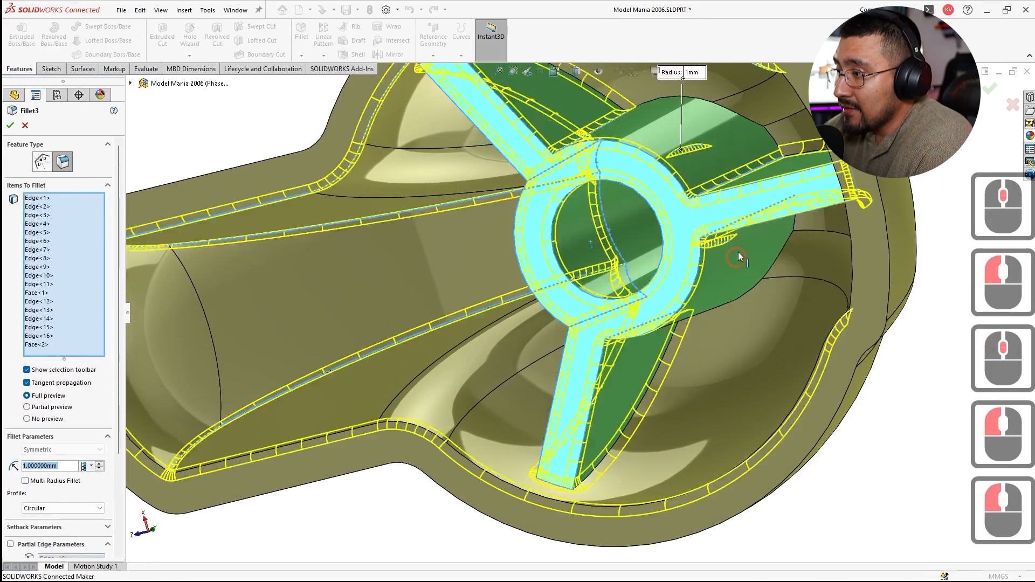
# Step: Add the two cavity wall edges on either side of the rib opposite the arm to Fillet3 and accept the feature
pyautogui.moveTo(736, 258); pyautogui.dragTo(753, 186, button='middle')
pyautogui.scroll(3, 753, 186)
pyautogui.scroll(-4, 788, 237)
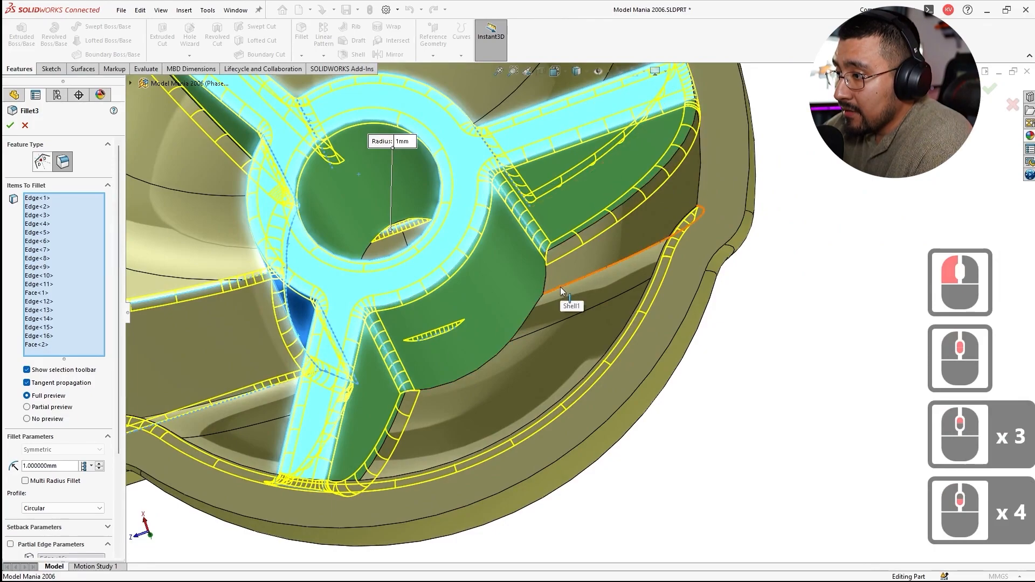
pyautogui.click(561, 286)
pyautogui.moveTo(564, 285); pyautogui.dragTo(709, 161, button='middle')
pyautogui.scroll(5, 709, 162)
pyautogui.scroll(-2, 710, 161)
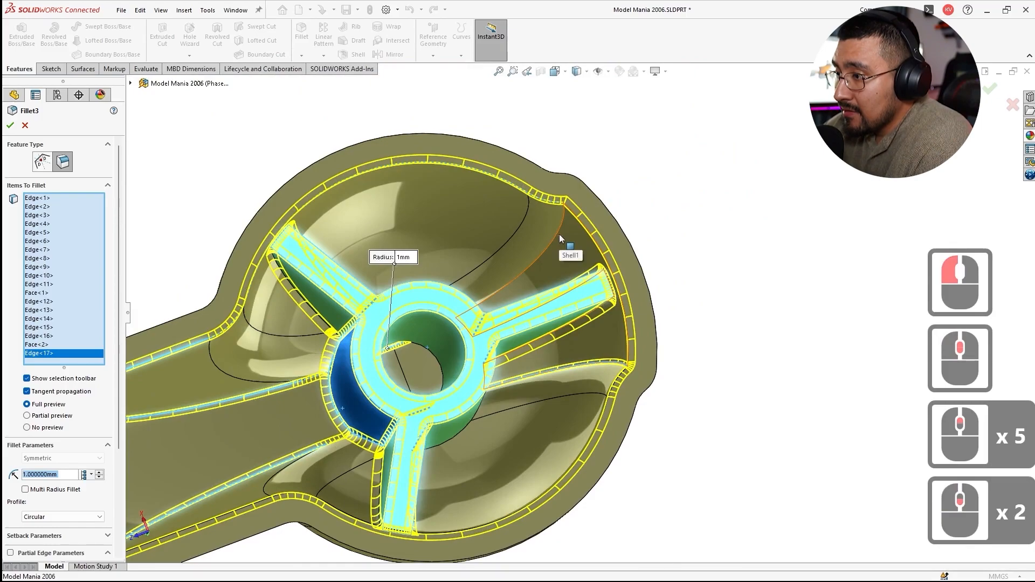
pyautogui.click(534, 255)
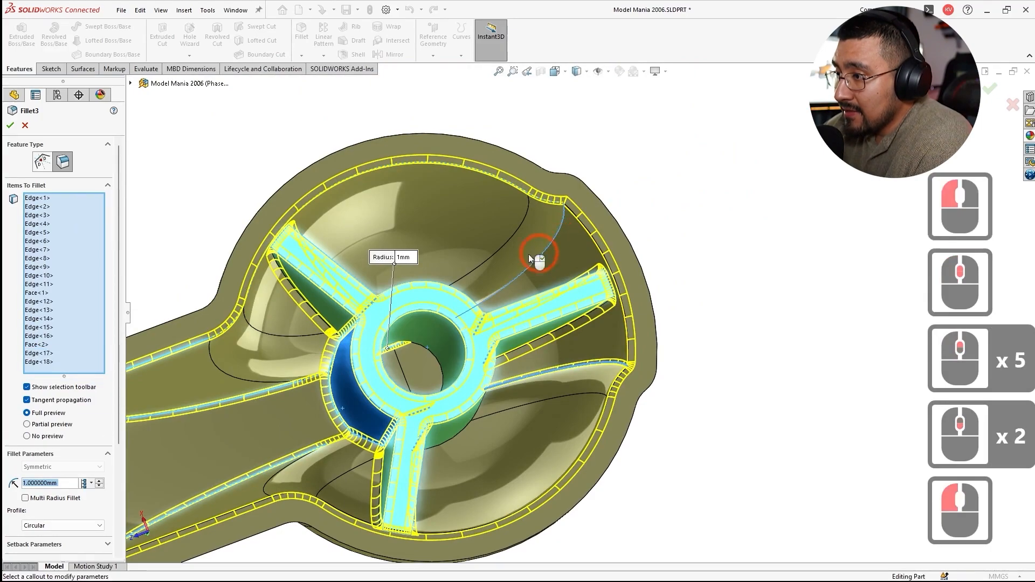
pyautogui.click(11, 125)
# Step: Edit Fillet4 to add the circular edge at the bottom of the central bore and accept the feature
pyautogui.moveTo(448, 357); pyautogui.dragTo(397, 422, button='middle')
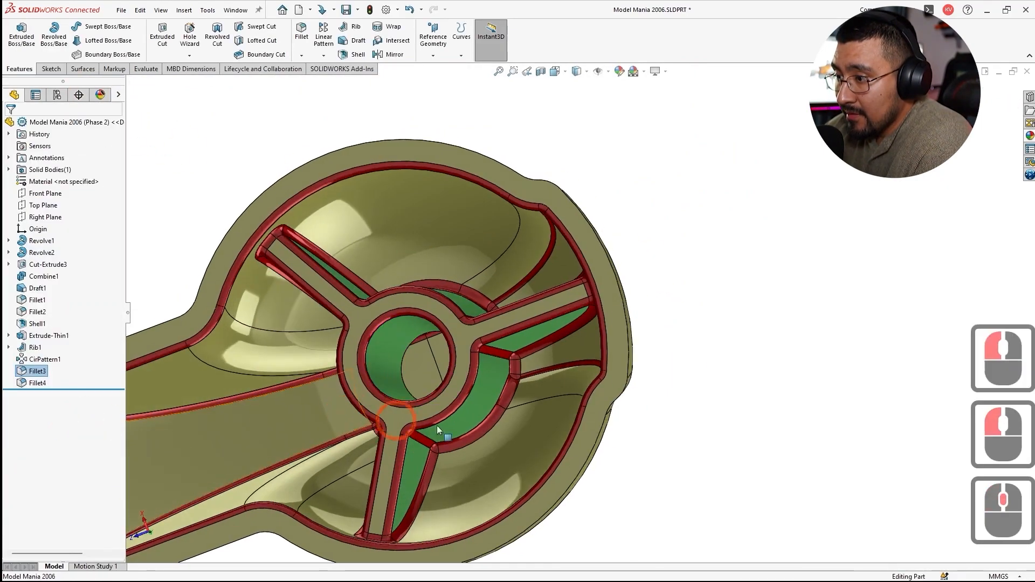
pyautogui.scroll(-2, 599, 451)
pyautogui.moveTo(512, 390); pyautogui.dragTo(502, 372, button='middle')
pyautogui.scroll(-1, 500, 326)
pyautogui.click(31, 381)
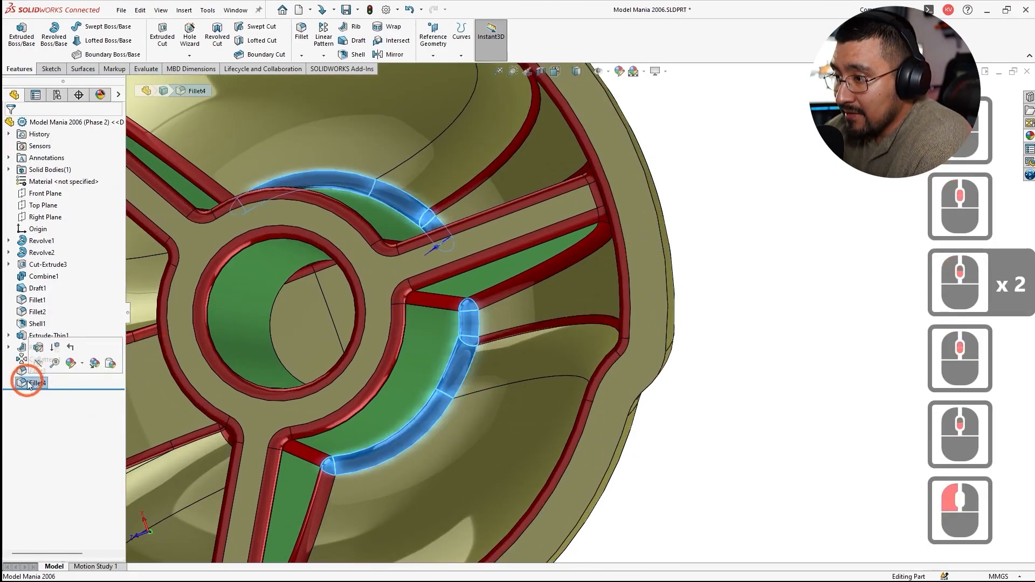
pyautogui.click(41, 348)
pyautogui.scroll(-3, 498, 326)
pyautogui.scroll(-2, 497, 327)
pyautogui.moveTo(457, 324)
pyautogui.mouseDown(button='middle')
pyautogui.moveTo(444, 318)
pyautogui.moveTo(456, 312)
pyautogui.mouseUp(button='middle')
pyautogui.scroll(5, 451, 308)
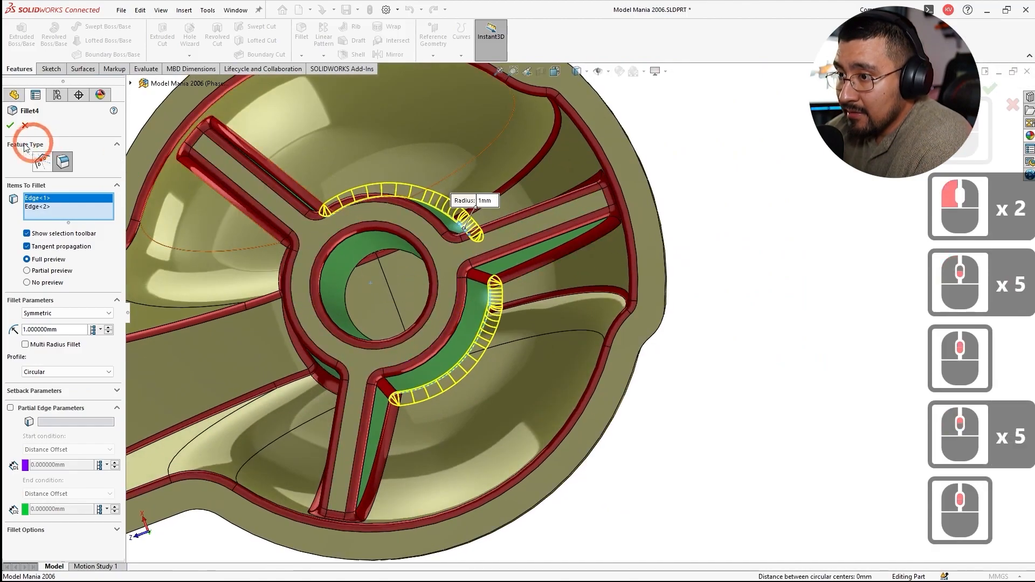
pyautogui.click(351, 276)
pyautogui.click(8, 126)
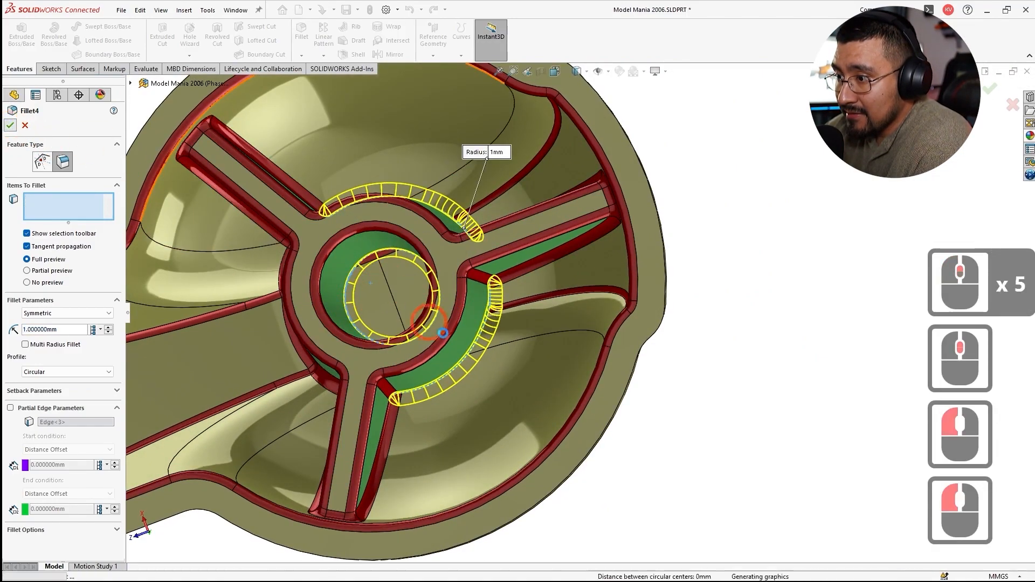
# Step: Clear the selection and save the part
pyautogui.press('Escape')
pyautogui.click(755, 235)
pyautogui.scroll(2, 585, 321)
pyautogui.scroll(-1, 400, 354)
pyautogui.hotkey('ctrl', 's')
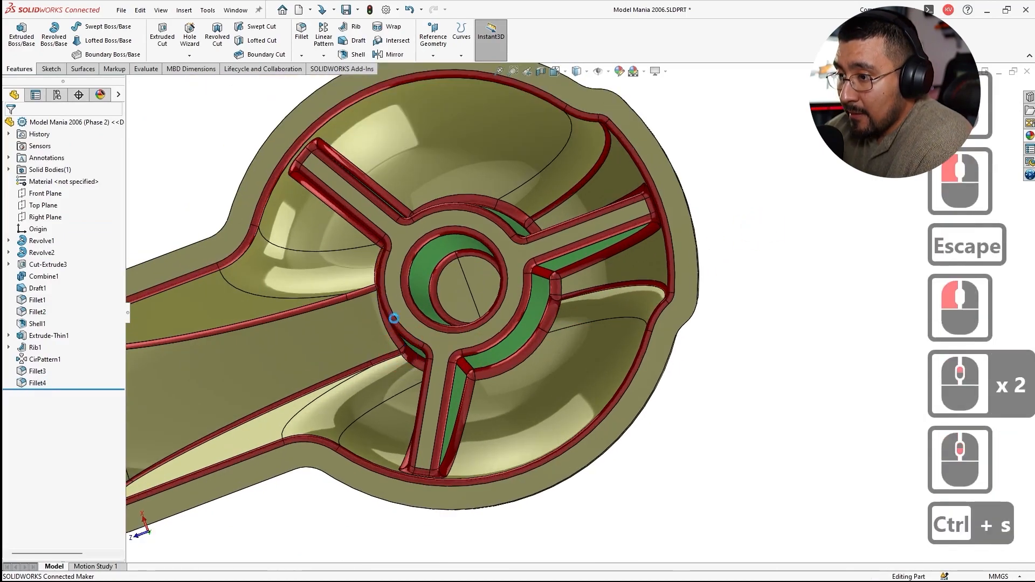
# Step: Activate the Phase 1 configuration with a rebuild, dismiss the rebuild error dialogs, and return to the feature tree
pyautogui.click(57, 96)
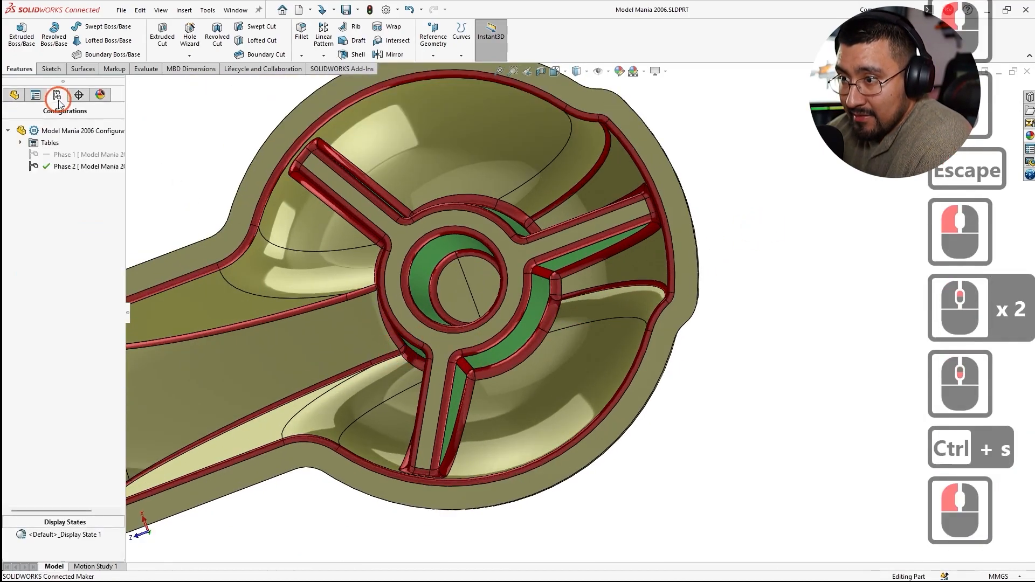
pyautogui.doubleClick(77, 165)
pyautogui.click(523, 304)
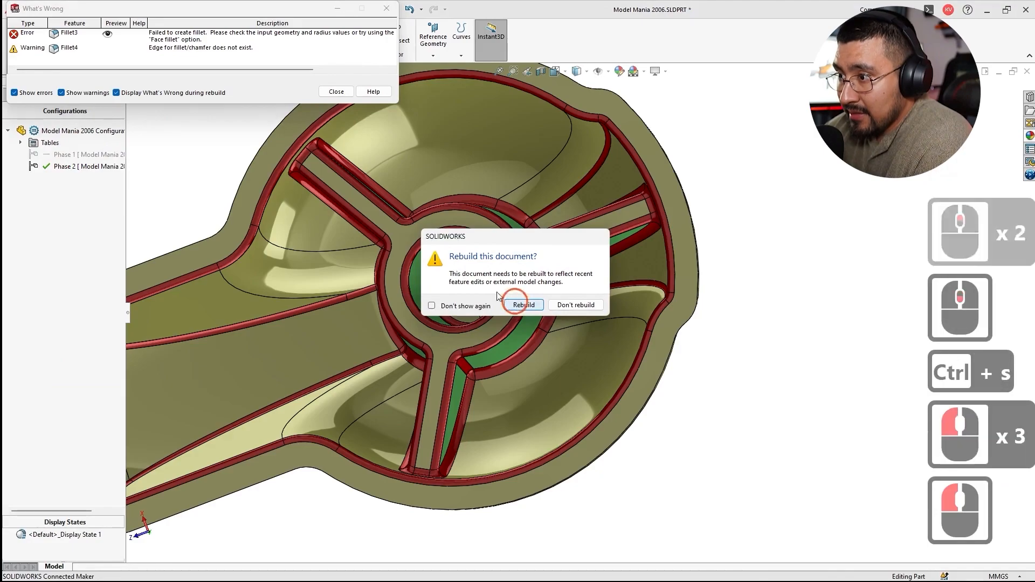
pyautogui.click(336, 91)
pyautogui.click(541, 311)
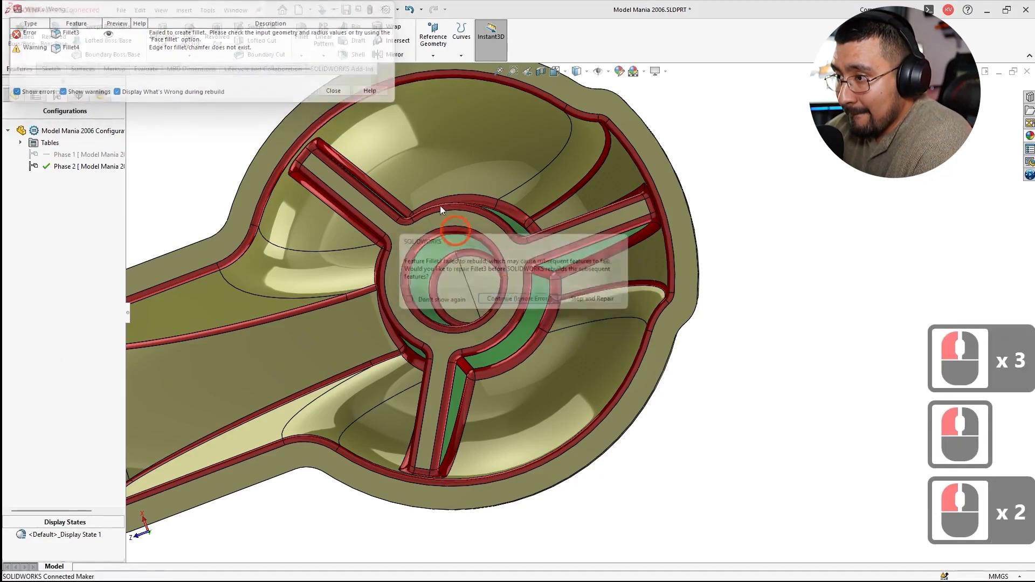
pyautogui.click(337, 91)
pyautogui.click(15, 96)
pyautogui.click(17, 96)
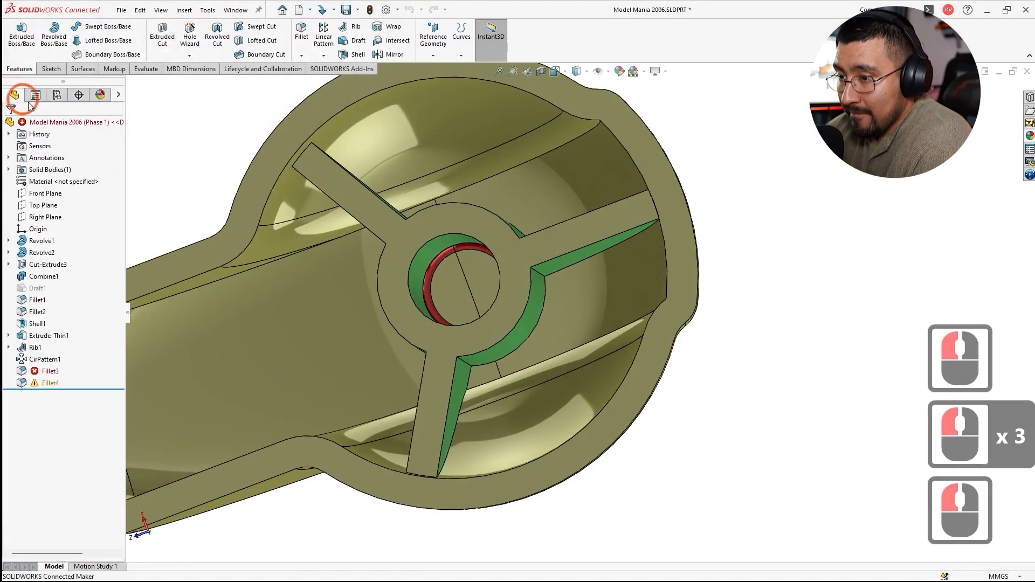
pyautogui.click(47, 372)
pyautogui.click(56, 334)
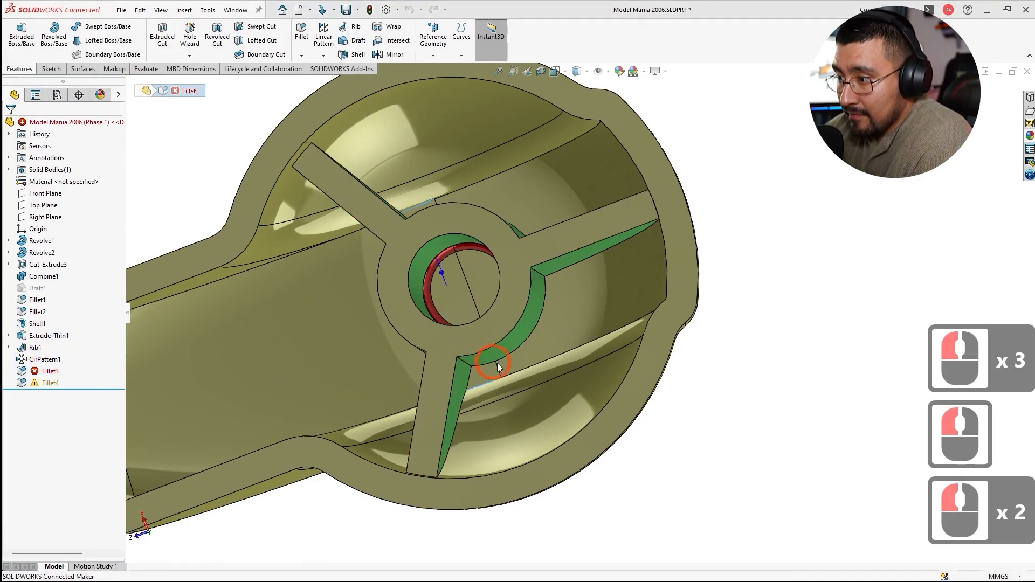
pyautogui.moveTo(590, 397); pyautogui.dragTo(573, 429, button='middle')
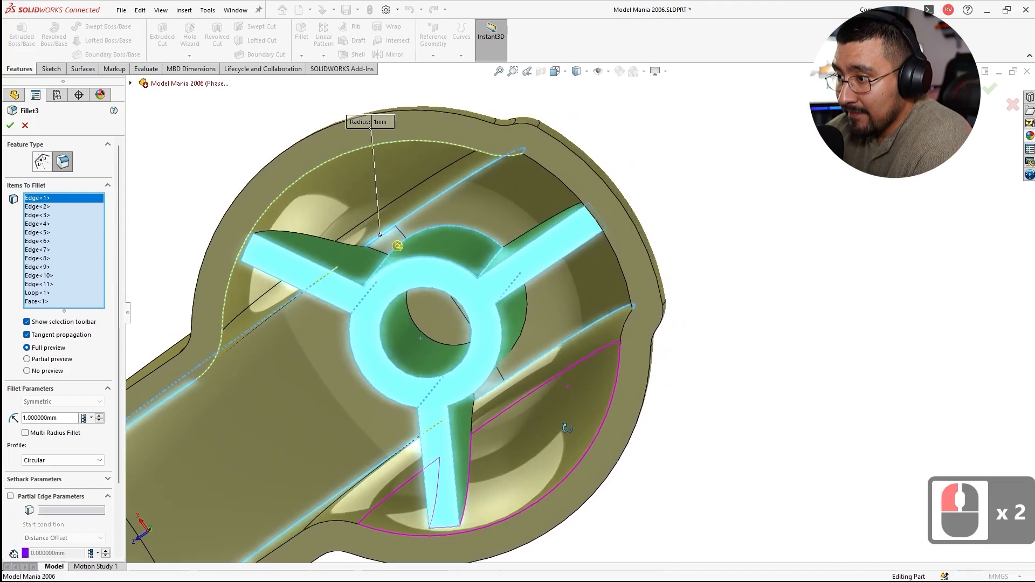
pyautogui.scroll(-2, 421, 231)
pyautogui.click(394, 254)
pyautogui.moveTo(548, 343); pyautogui.dragTo(524, 525, button='middle')
pyautogui.click(543, 504)
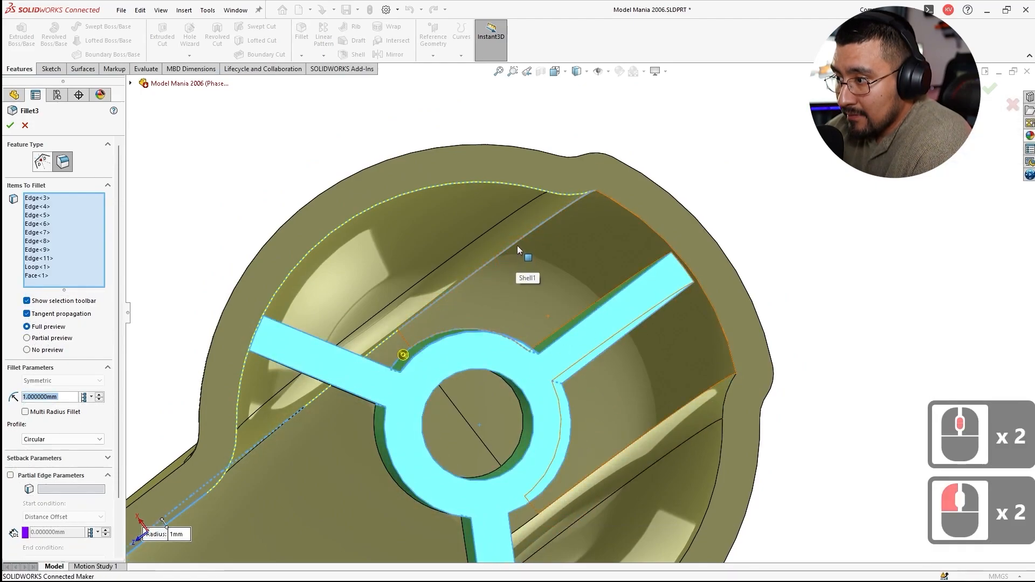
pyautogui.click(531, 297)
pyautogui.scroll(3, 572, 381)
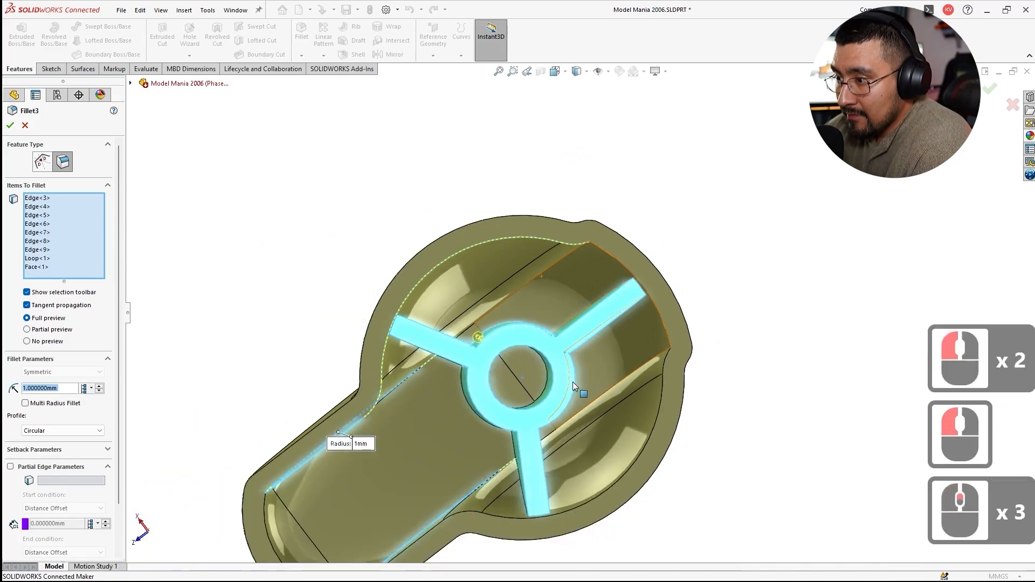
pyautogui.scroll(-2, 573, 381)
pyautogui.moveTo(573, 380); pyautogui.dragTo(567, 245, button='middle')
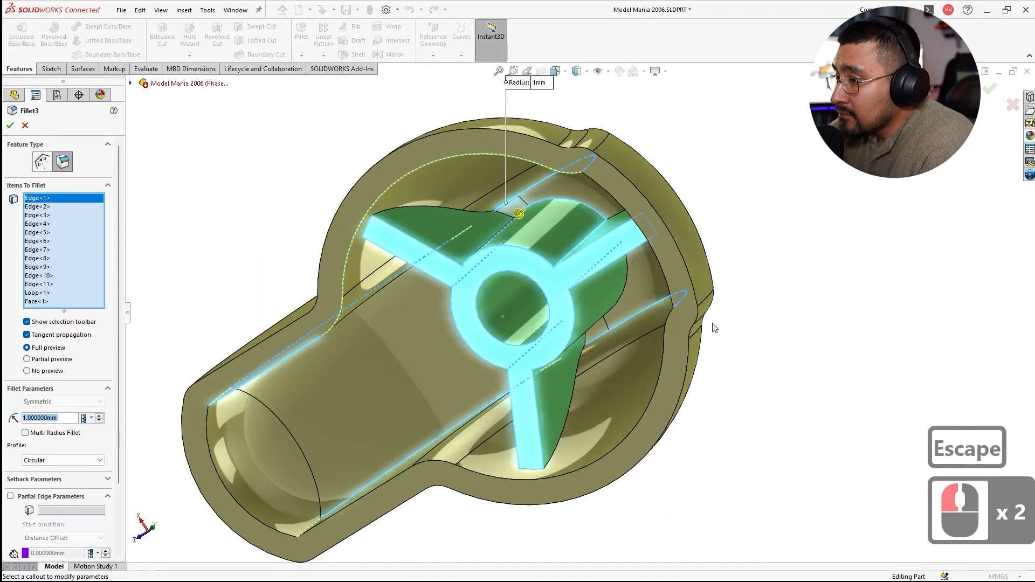
# Step: Clear all the items selected for Fillet3
pyautogui.moveTo(715, 326); pyautogui.dragTo(711, 259, button='middle')
pyautogui.scroll(3, 712, 258)
pyautogui.scroll(-2, 497, 415)
pyautogui.moveTo(497, 415); pyautogui.dragTo(527, 323, button='middle')
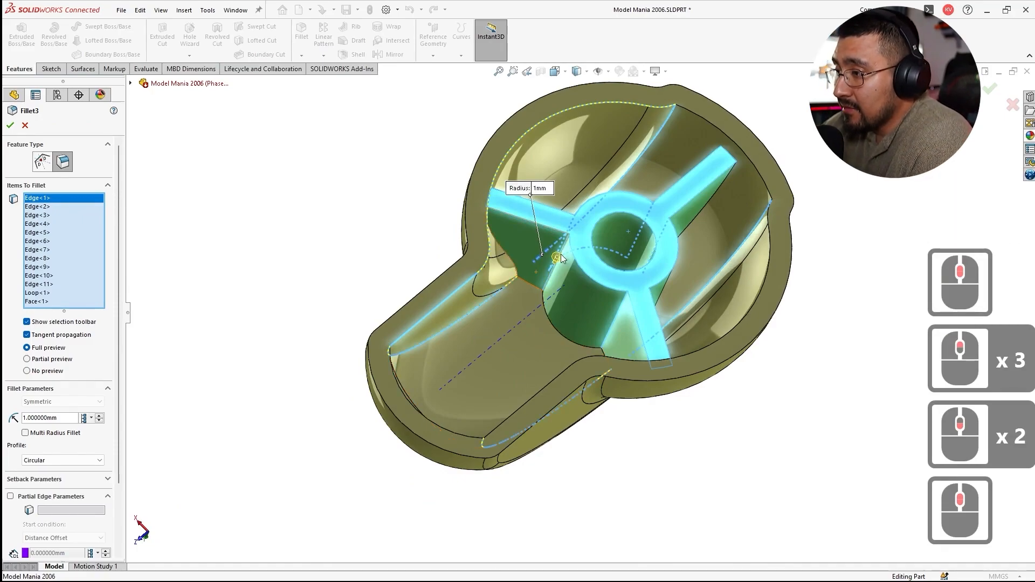
pyautogui.moveTo(561, 254); pyautogui.dragTo(568, 301, button='middle')
pyautogui.scroll(-3, 603, 235)
pyautogui.scroll(3, 600, 248)
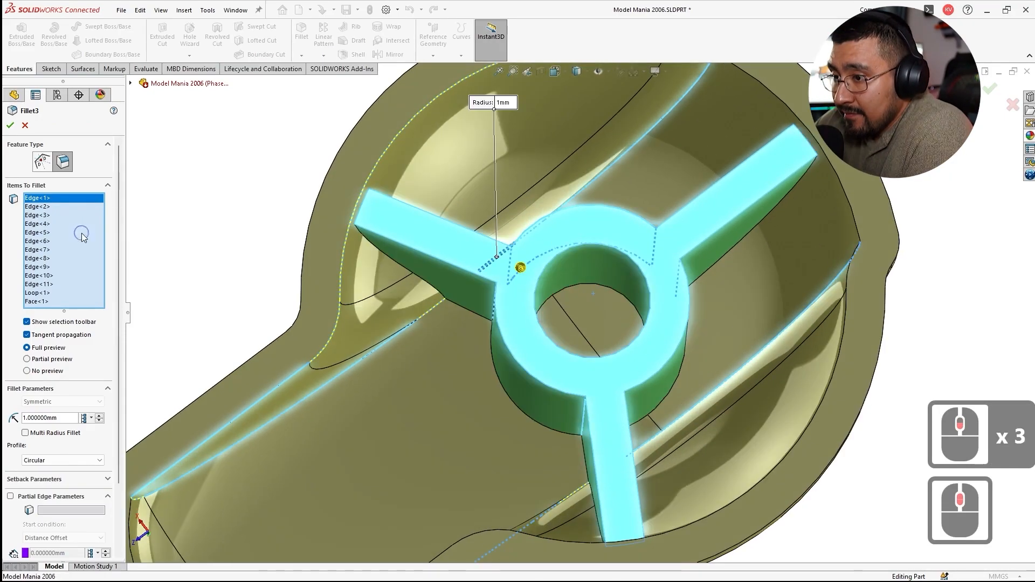
pyautogui.rightClick(97, 232)
pyautogui.click(115, 240)
# Step: Select the shared end face of the ribs and central boss and two rib-to-boss corner edges for Fillet3
pyautogui.moveTo(620, 350); pyautogui.dragTo(560, 248, button='middle')
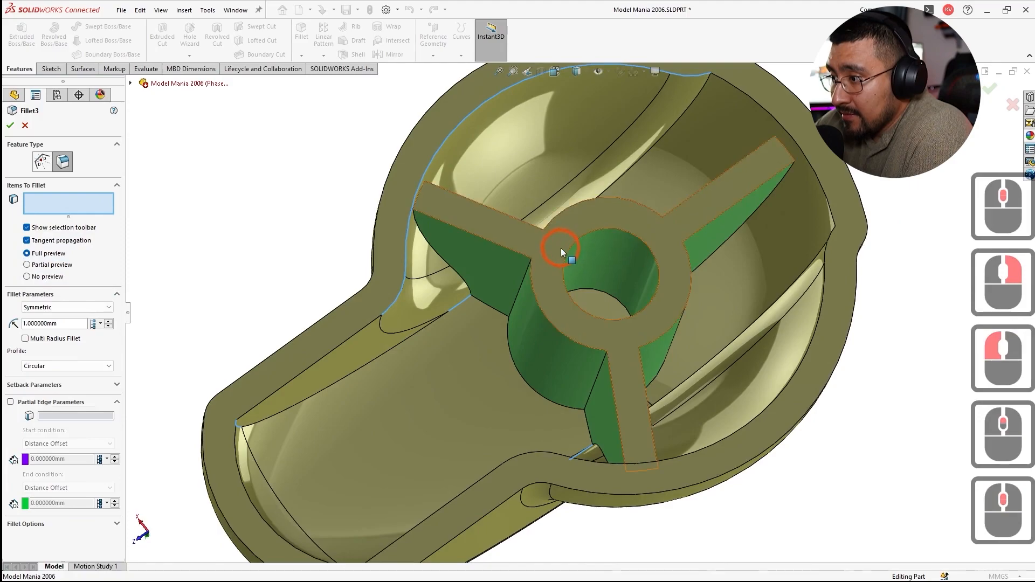
pyautogui.click(561, 248)
pyautogui.scroll(3, 561, 248)
pyautogui.scroll(-2, 559, 326)
pyautogui.moveTo(559, 326); pyautogui.dragTo(490, 292, button='middle')
pyautogui.click(489, 291)
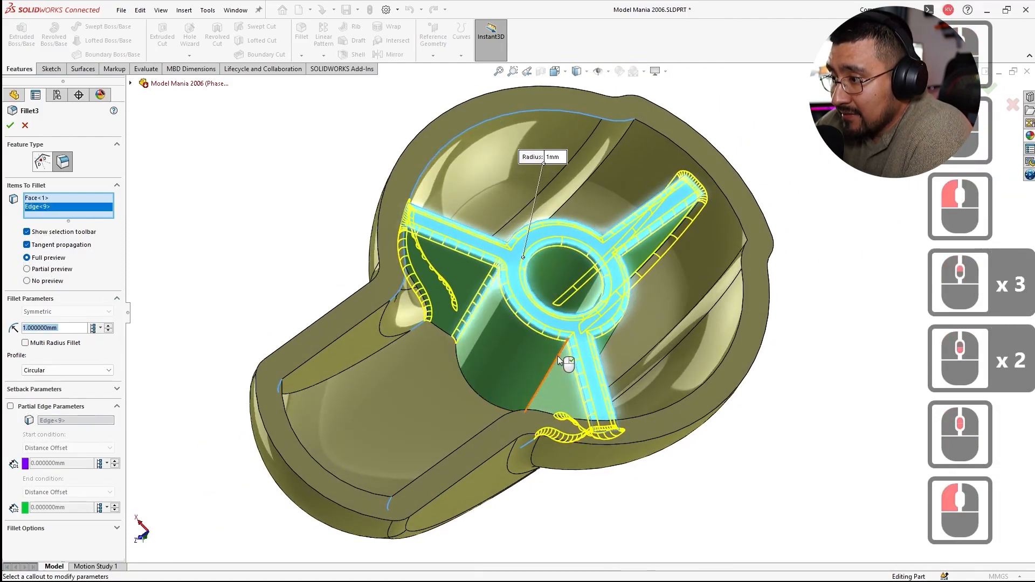
pyautogui.click(560, 361)
pyautogui.moveTo(561, 360); pyautogui.dragTo(635, 344, button='middle')
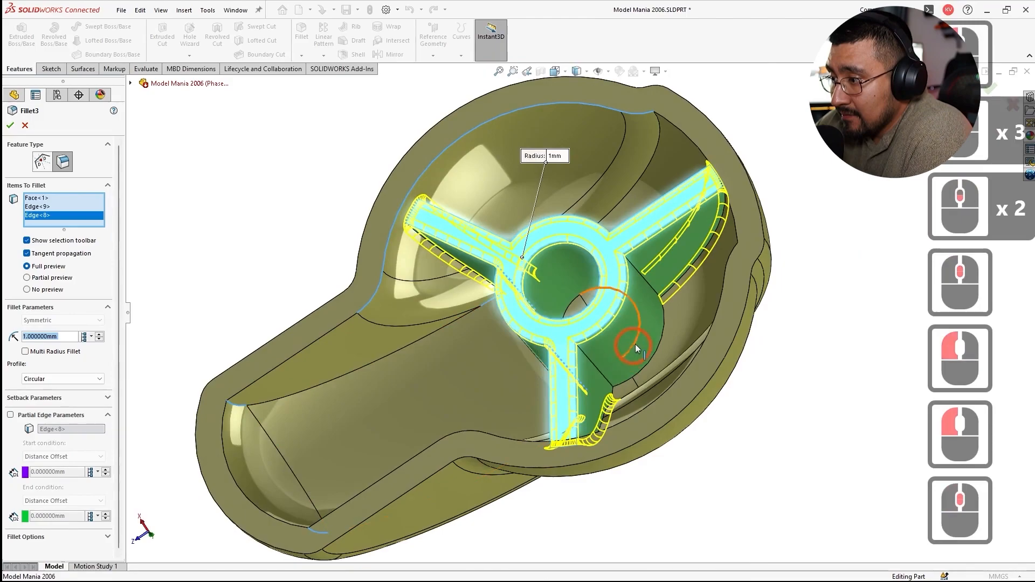
# Step: Add the three remaining rib-to-boss corner edges to Fillet3 and accept the feature
pyautogui.click(597, 369)
pyautogui.click(641, 276)
pyautogui.moveTo(632, 295); pyautogui.dragTo(649, 185, button='middle')
pyautogui.click(627, 231)
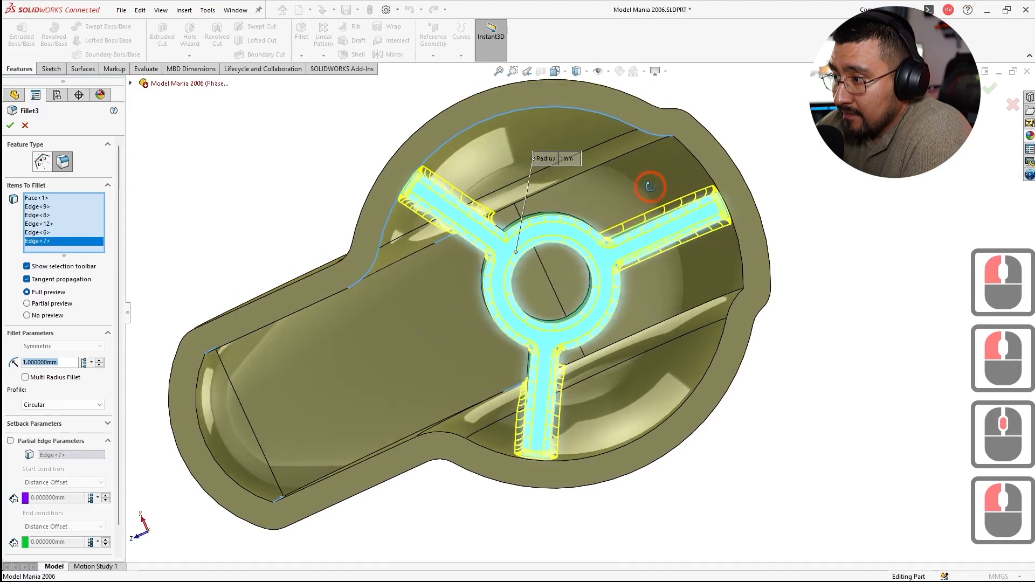
pyautogui.click(10, 125)
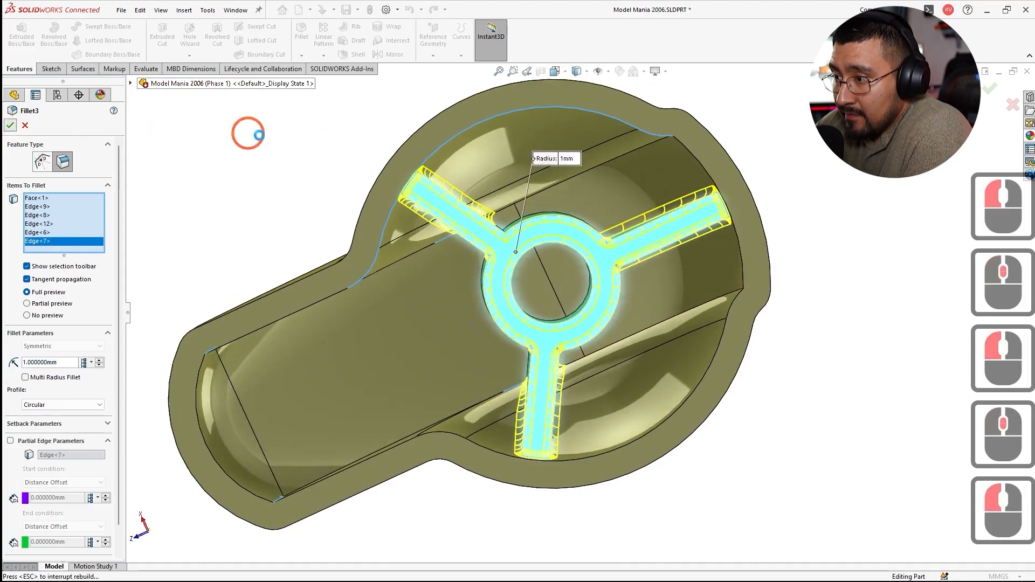
pyautogui.click(268, 144)
pyautogui.moveTo(268, 143); pyautogui.dragTo(283, 114, button='middle')
pyautogui.click(36, 383)
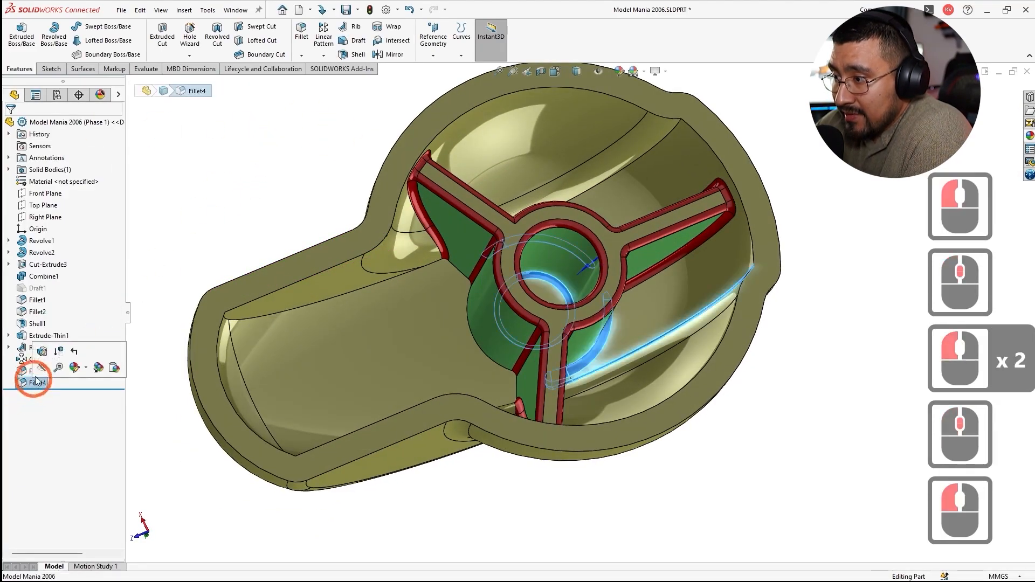
pyautogui.click(42, 355)
pyautogui.scroll(-3, 579, 277)
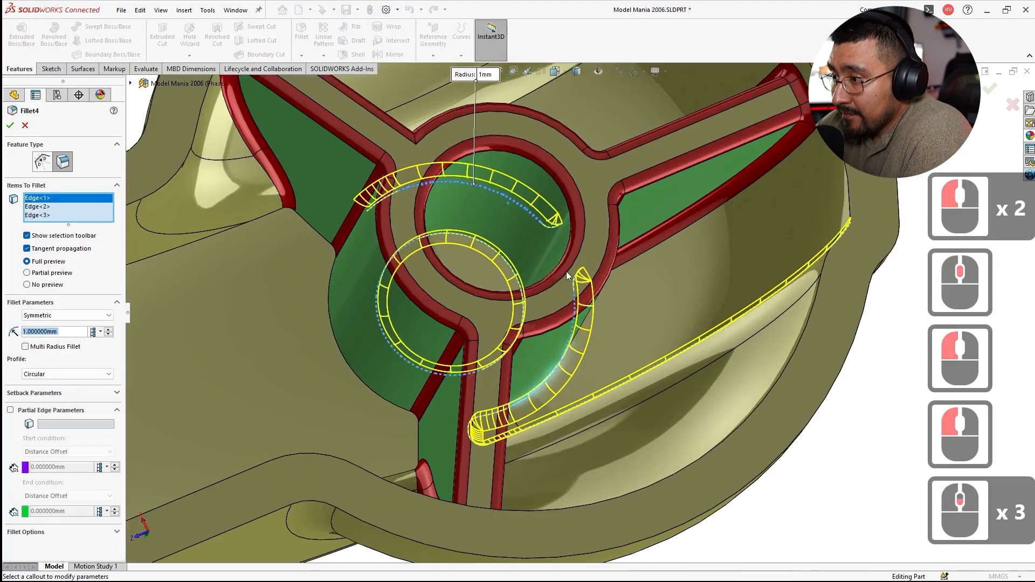
pyautogui.press('Escape')
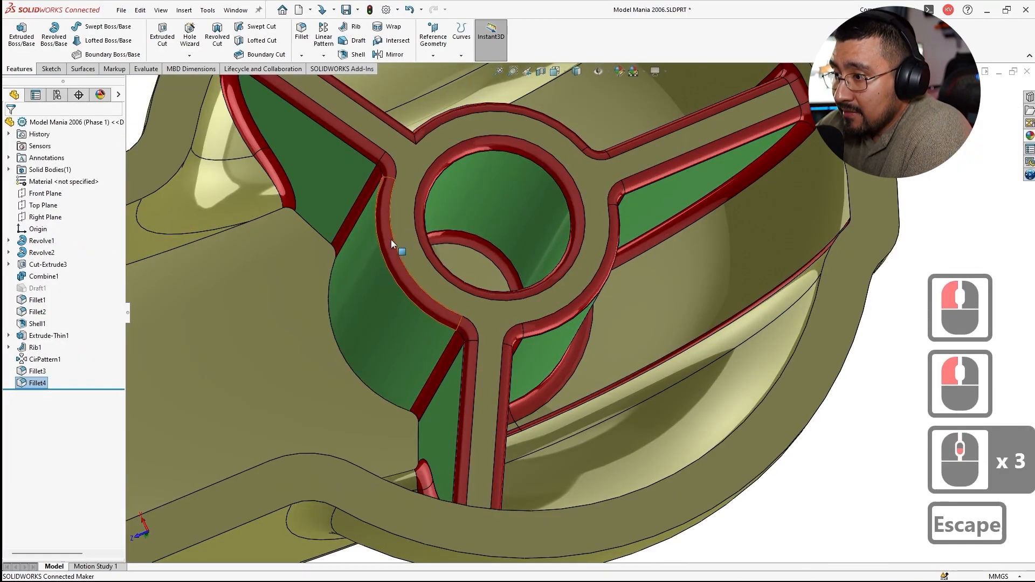
# Step: Edit Fillet3 to add the cylindrical face of the central bore and accept the feature
pyautogui.click(390, 239)
pyautogui.doubleClick(512, 208)
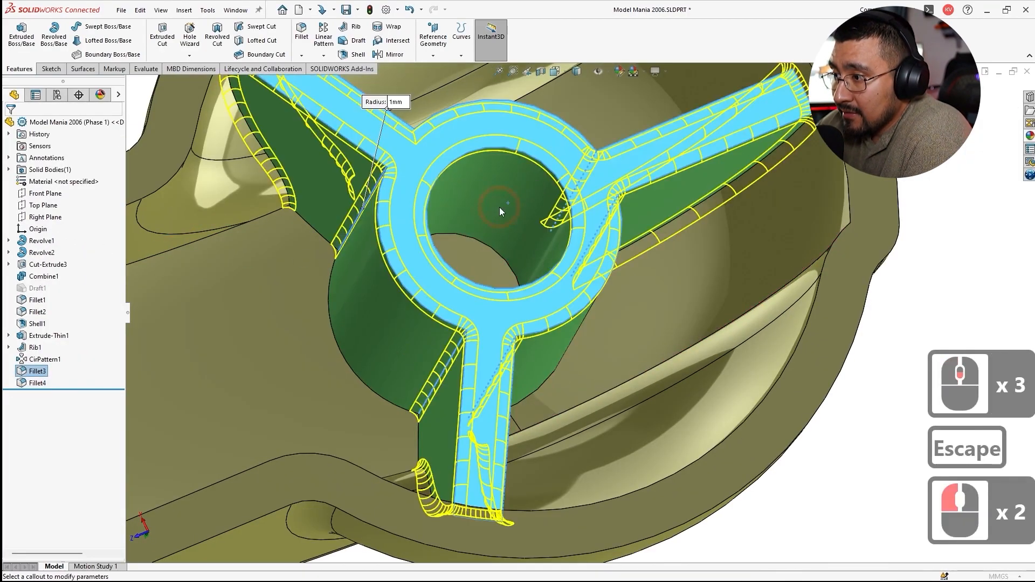
pyautogui.click(497, 205)
pyautogui.moveTo(497, 205)
pyautogui.mouseDown(button='middle')
pyautogui.moveTo(493, 222)
pyautogui.moveTo(102, 131)
pyautogui.mouseUp(button='middle')
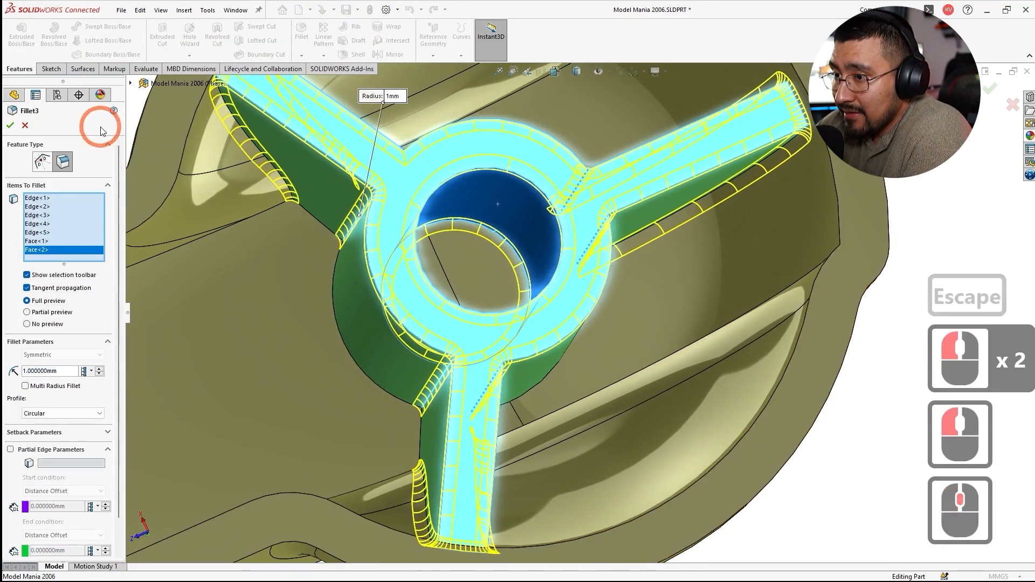
pyautogui.click(222, 258)
pyautogui.press('Escape')
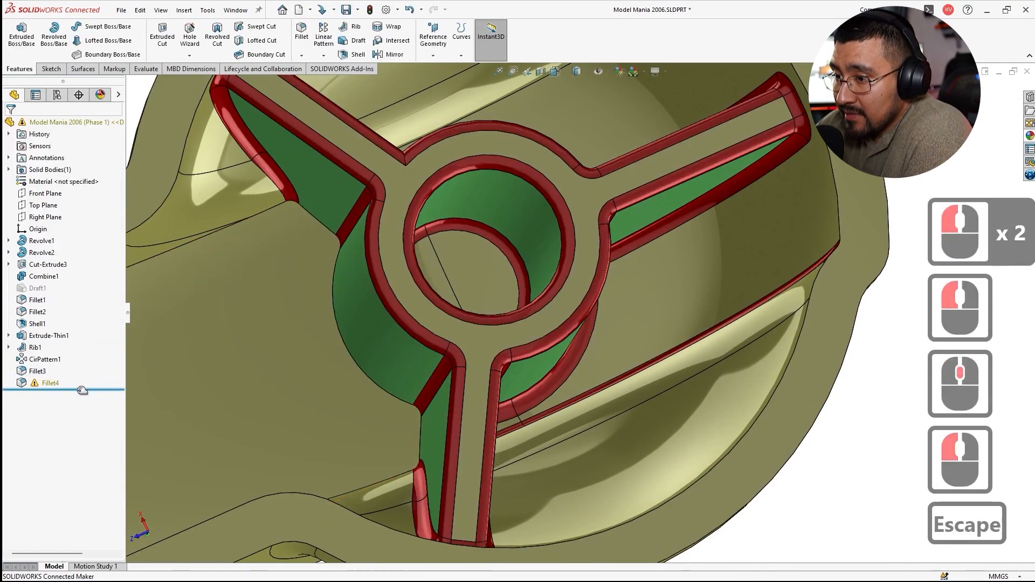
# Step: Roll the model back to just before Fillet4 and clear the selection
pyautogui.moveTo(82, 390); pyautogui.dragTo(91, 359)
pyautogui.click(90, 373)
pyautogui.press('Escape')
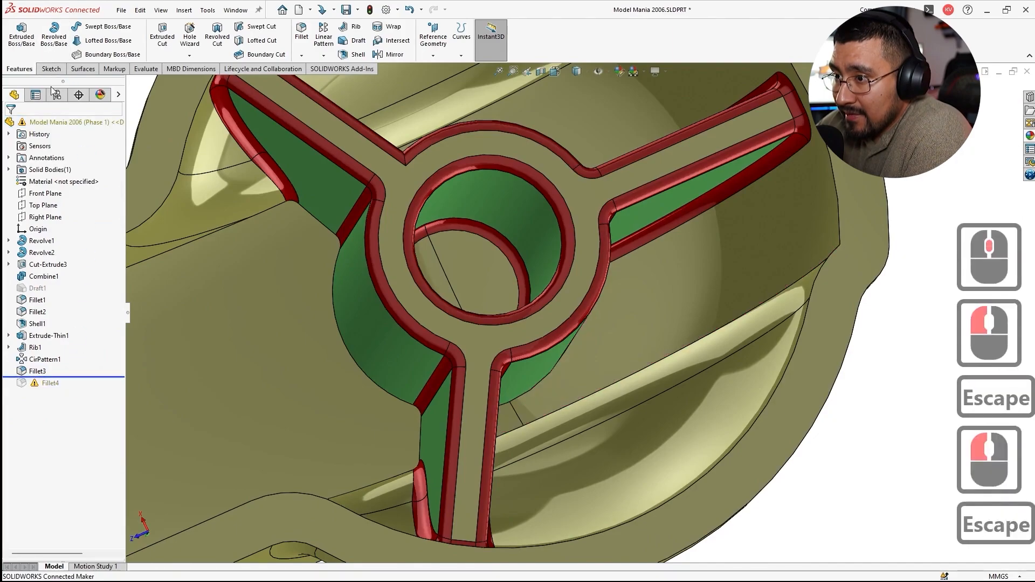
# Step: Activate the Phase 2 configuration with a rebuild, continue past the Fillet3 error, close the error report and return to the feature tree
pyautogui.click(56, 95)
pyautogui.doubleClick(81, 166)
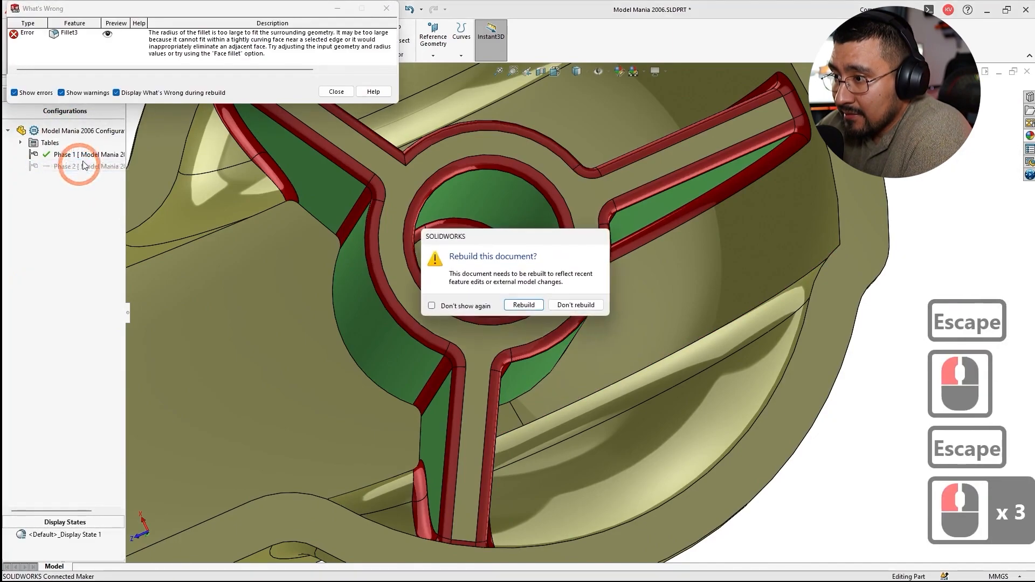
pyautogui.click(523, 305)
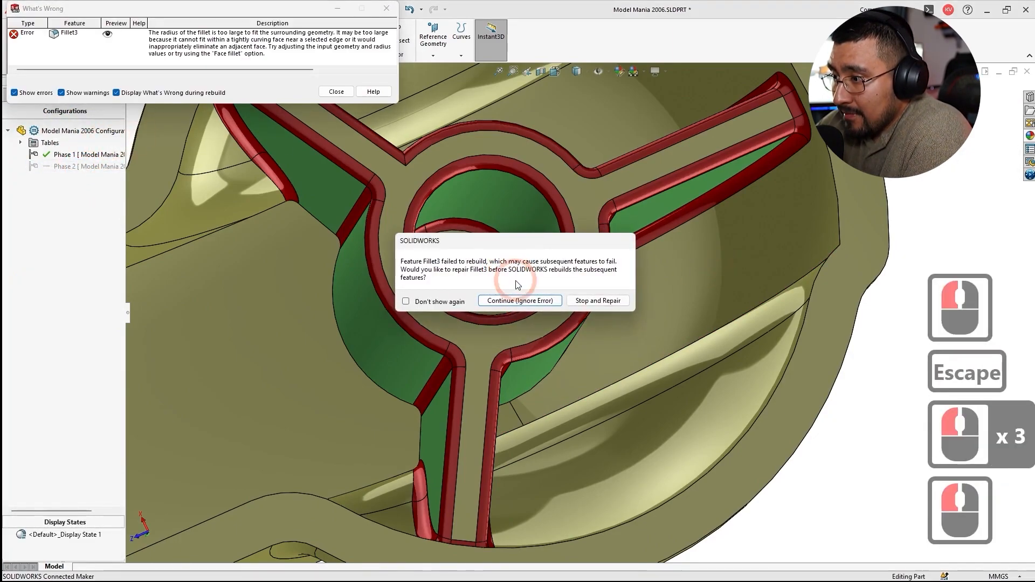
pyautogui.click(513, 301)
pyautogui.click(248, 72)
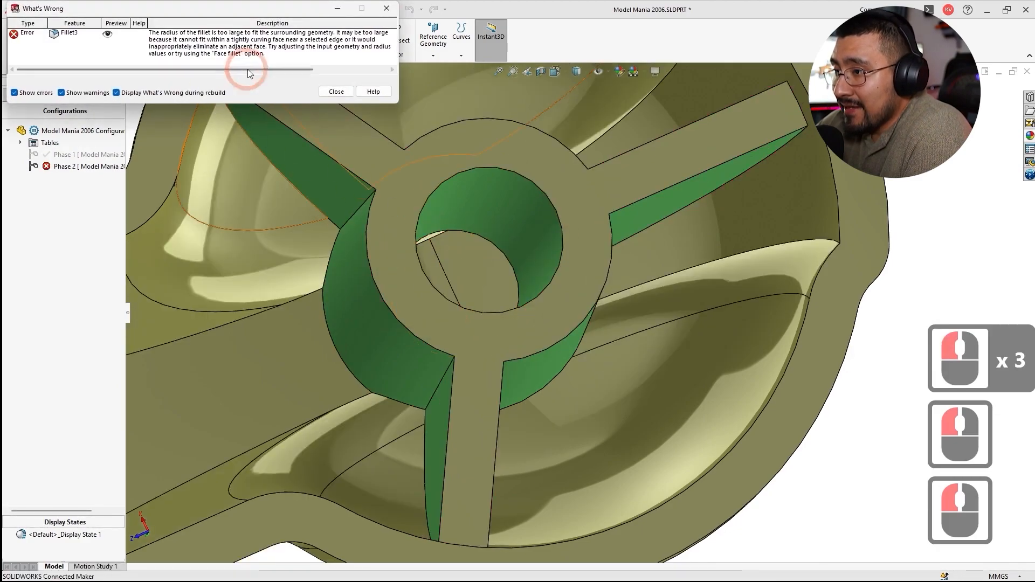
pyautogui.click(331, 91)
pyautogui.click(290, 155)
pyautogui.press('Escape')
pyautogui.click(24, 94)
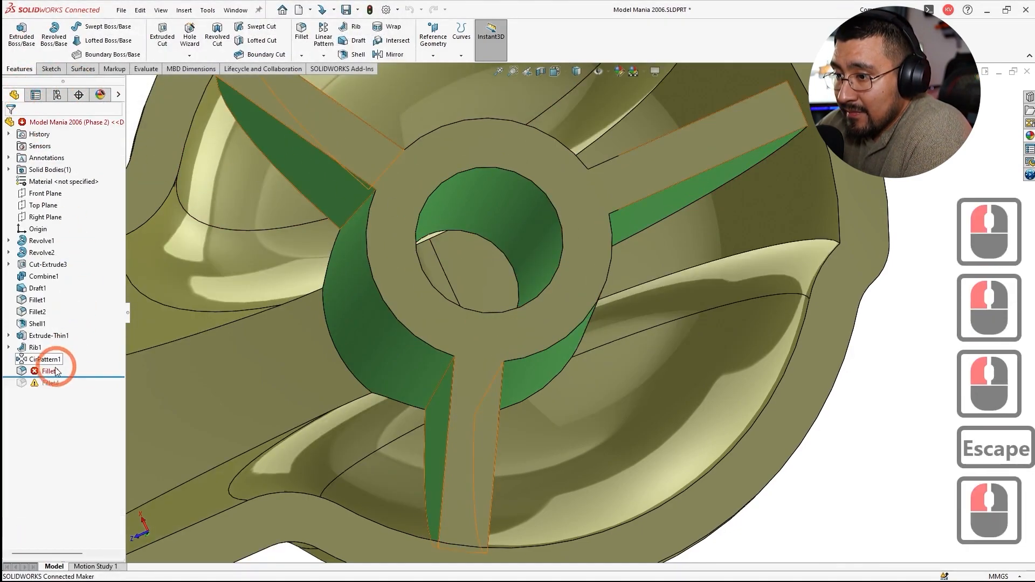
# Step: Edit Fillet3 to remove the central bore's cylindrical face and accept the feature
pyautogui.click(47, 360)
pyautogui.rightClick(48, 371)
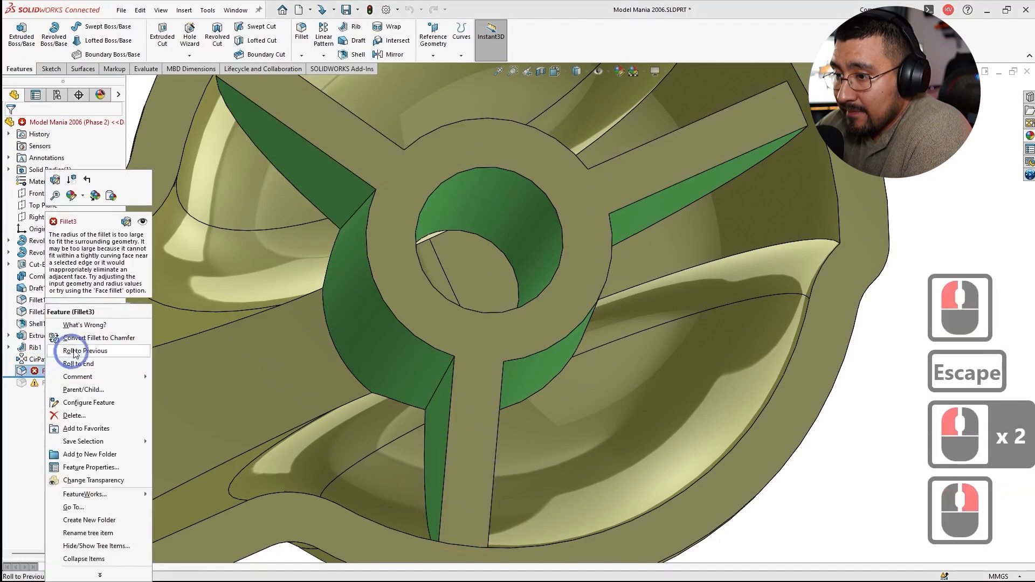
pyautogui.click(54, 179)
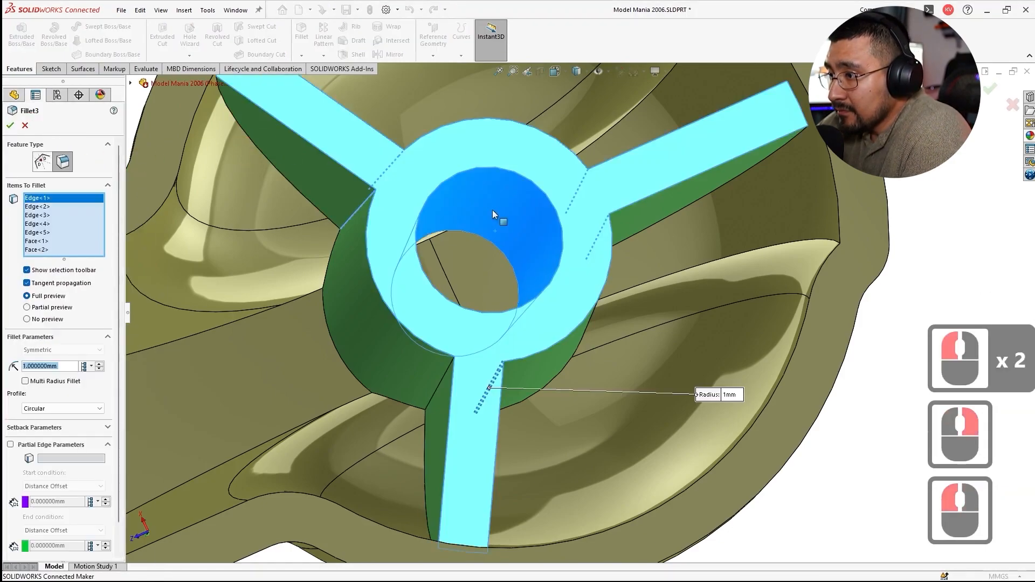
pyautogui.click(494, 208)
pyautogui.scroll(2, 503, 263)
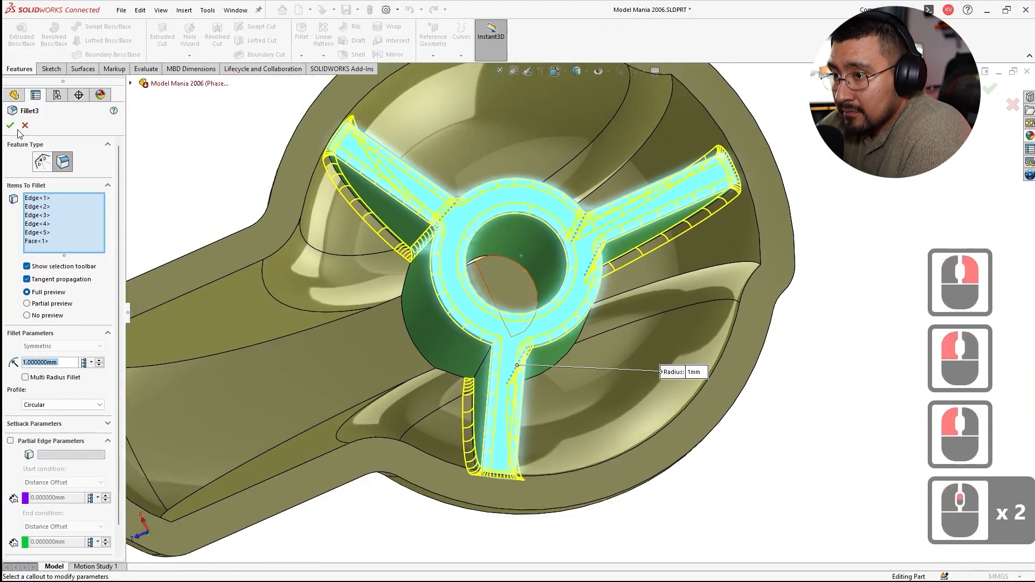
pyautogui.click(10, 126)
pyautogui.press('Escape')
pyautogui.scroll(3, 499, 354)
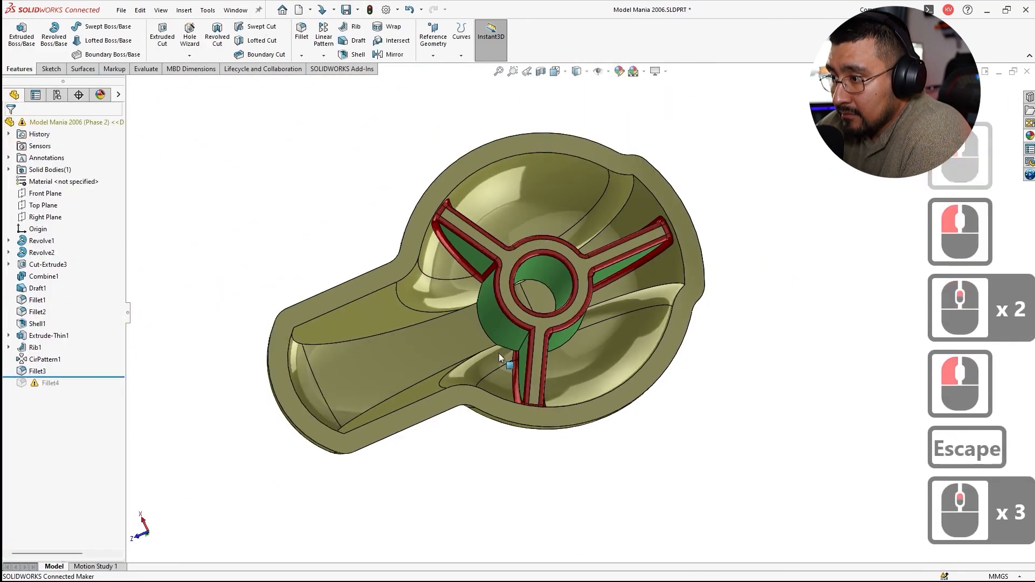
pyautogui.scroll(-3, 503, 354)
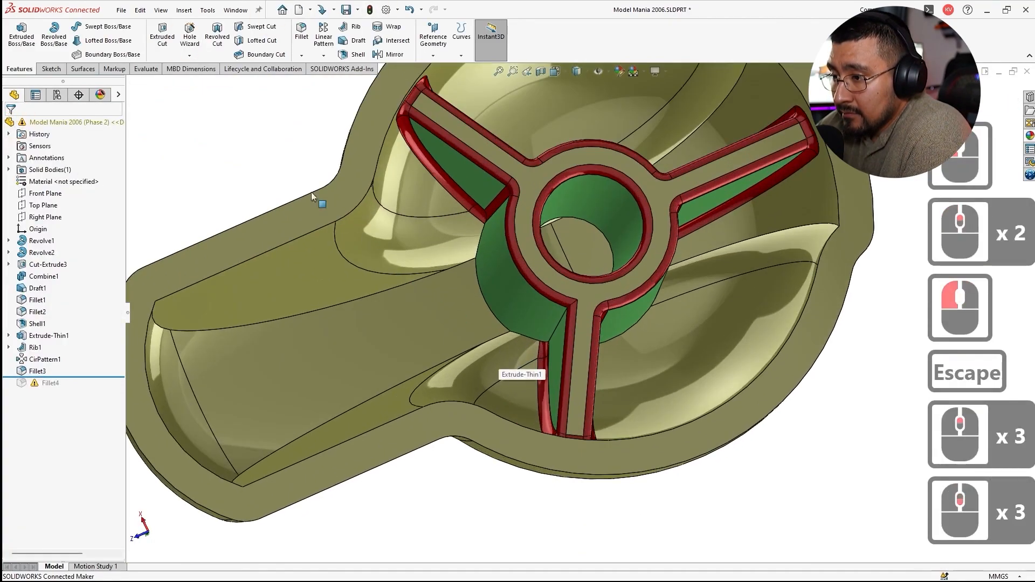
# Step: Edit Fillet3 to add the four cavity floor edges along the arm and beside the opposite rib, and accept the feature
pyautogui.doubleClick(38, 371)
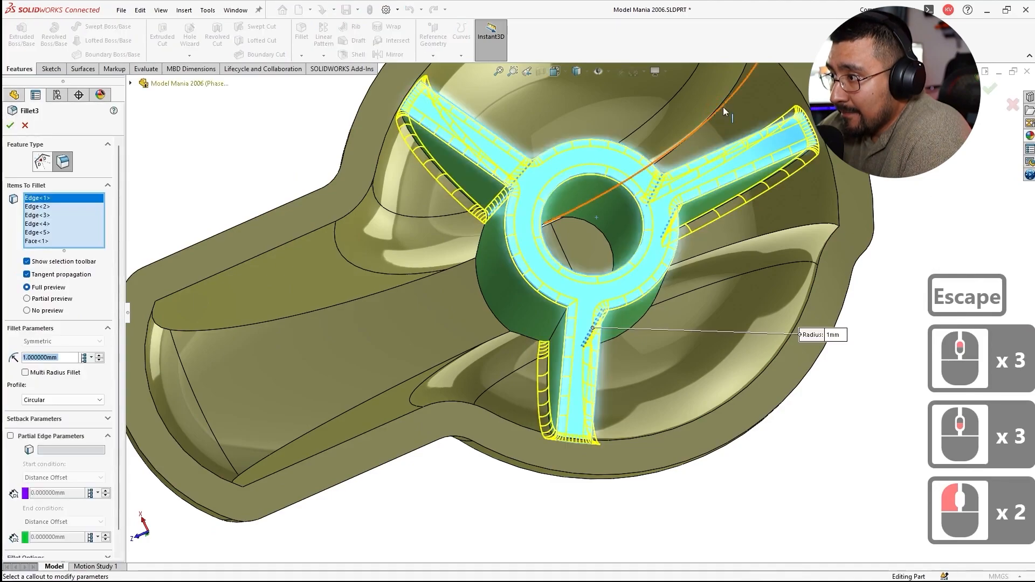
pyautogui.click(721, 105)
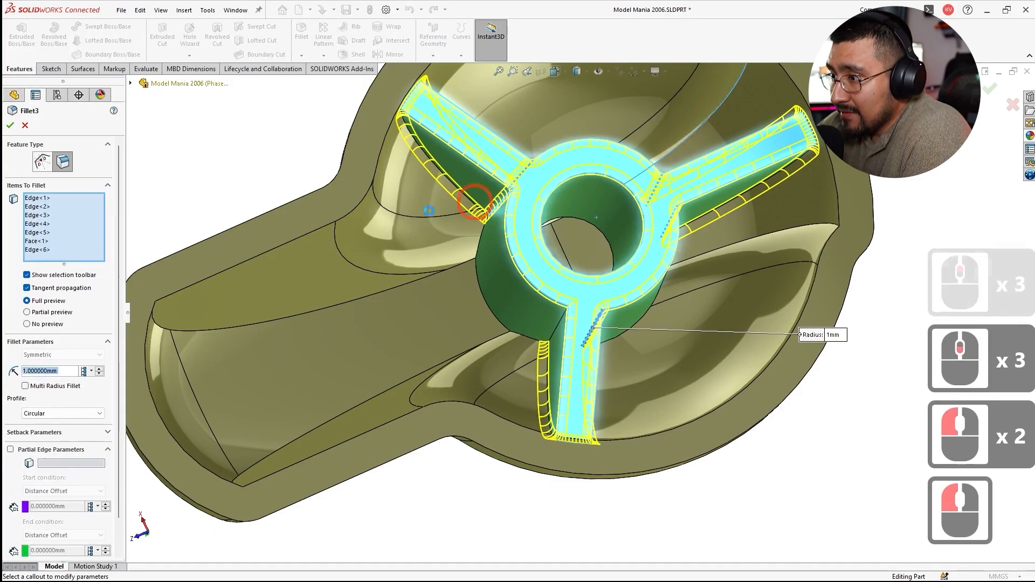
pyautogui.click(254, 324)
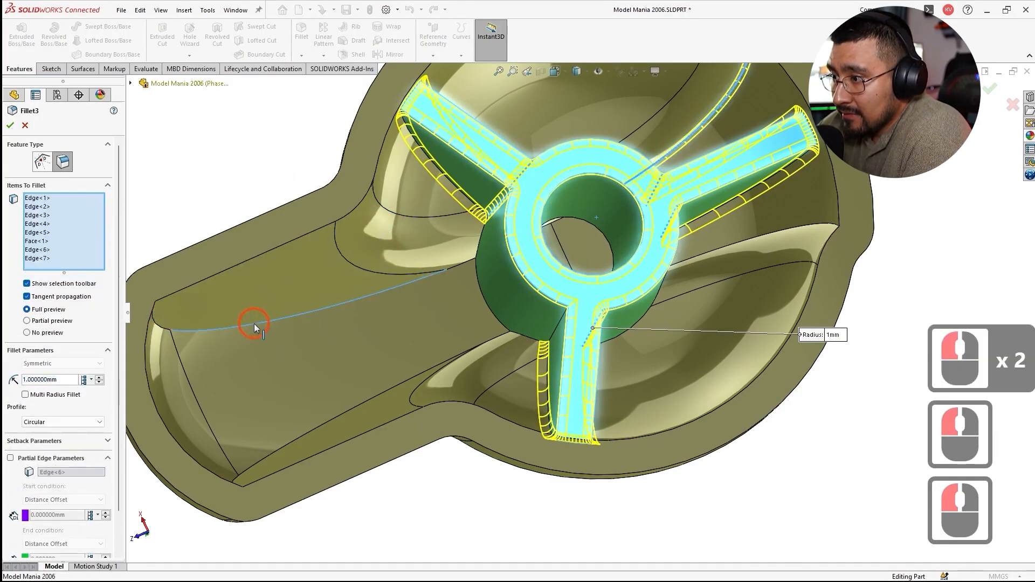
pyautogui.click(795, 225)
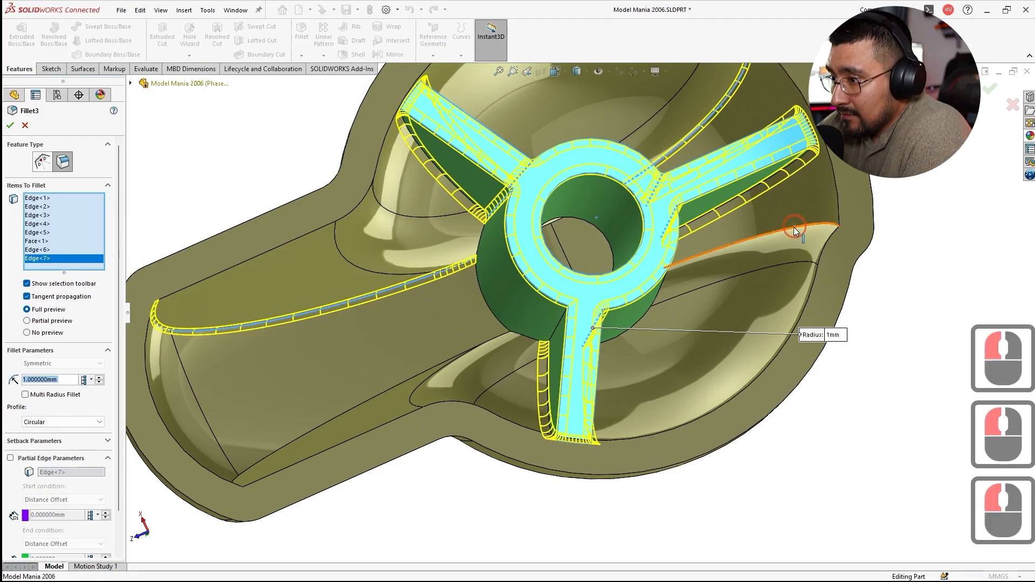
pyautogui.click(389, 390)
pyautogui.click(9, 127)
pyautogui.press('Escape')
# Step: Activate the Phase 1 configuration and inspect the fillets around the ribs, boss and cavity edges
pyautogui.click(59, 97)
pyautogui.click(76, 177)
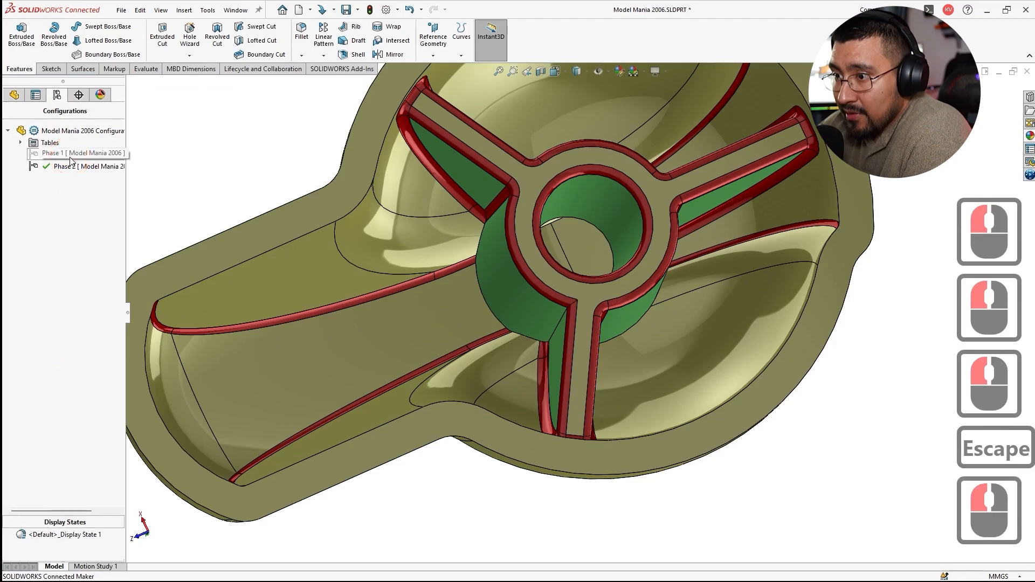
pyautogui.doubleClick(69, 155)
pyautogui.moveTo(559, 257); pyautogui.dragTo(596, 282, button='middle')
pyautogui.scroll(3, 596, 283)
pyautogui.scroll(-4, 584, 335)
pyautogui.moveTo(583, 335); pyautogui.dragTo(538, 309, button='middle')
pyautogui.scroll(3, 622, 294)
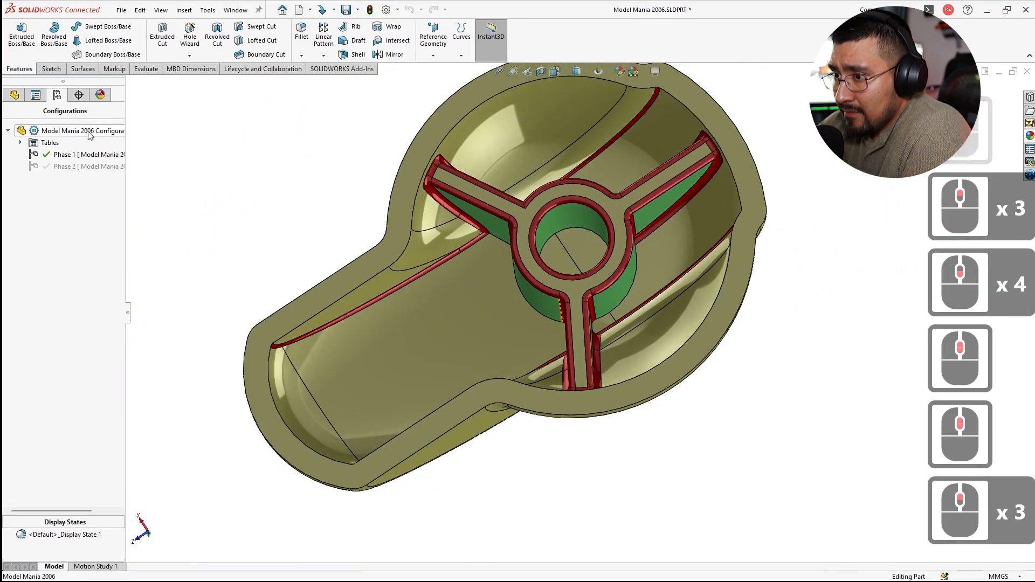
pyautogui.scroll(-4, 572, 302)
pyautogui.moveTo(578, 308); pyautogui.dragTo(550, 313, button='middle')
pyautogui.scroll(3, 616, 299)
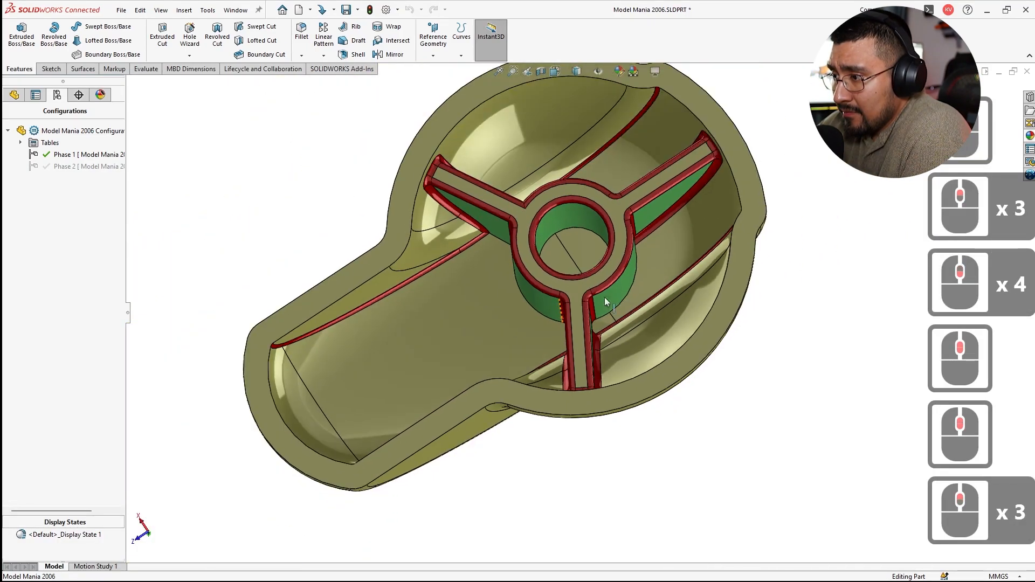
# Step: Activate the Phase 2 configuration and return to the feature tree
pyautogui.doubleClick(67, 166)
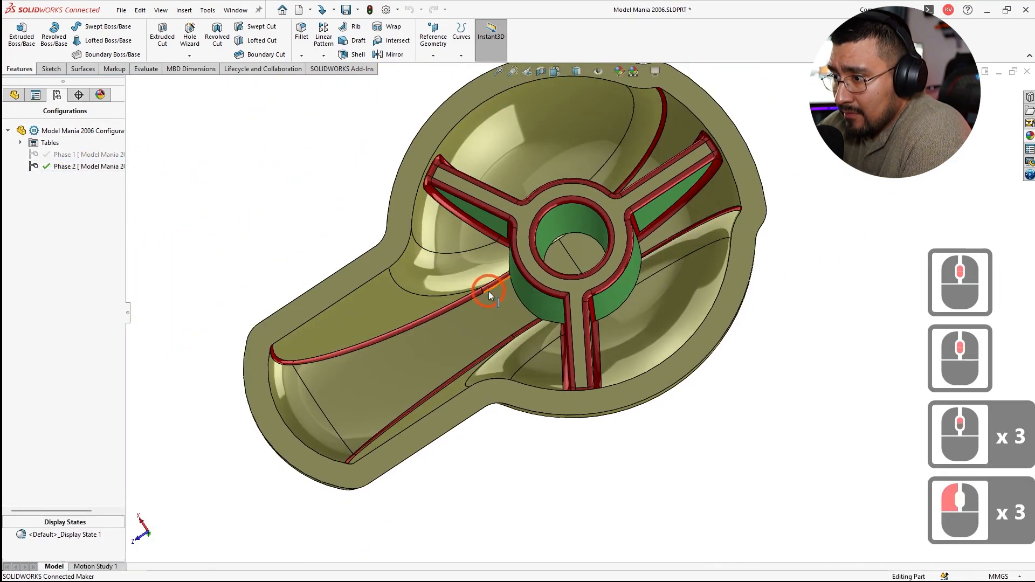
pyautogui.scroll(-2, 489, 292)
pyautogui.click(14, 95)
pyautogui.doubleClick(37, 371)
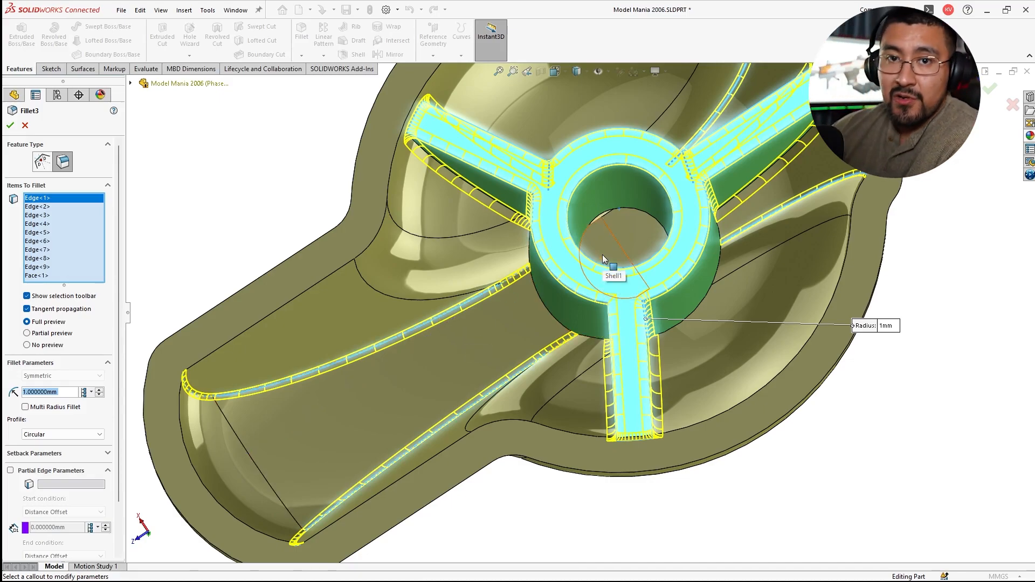
pyautogui.moveTo(554, 198); pyautogui.dragTo(710, 297, button='middle')
pyautogui.click(607, 154)
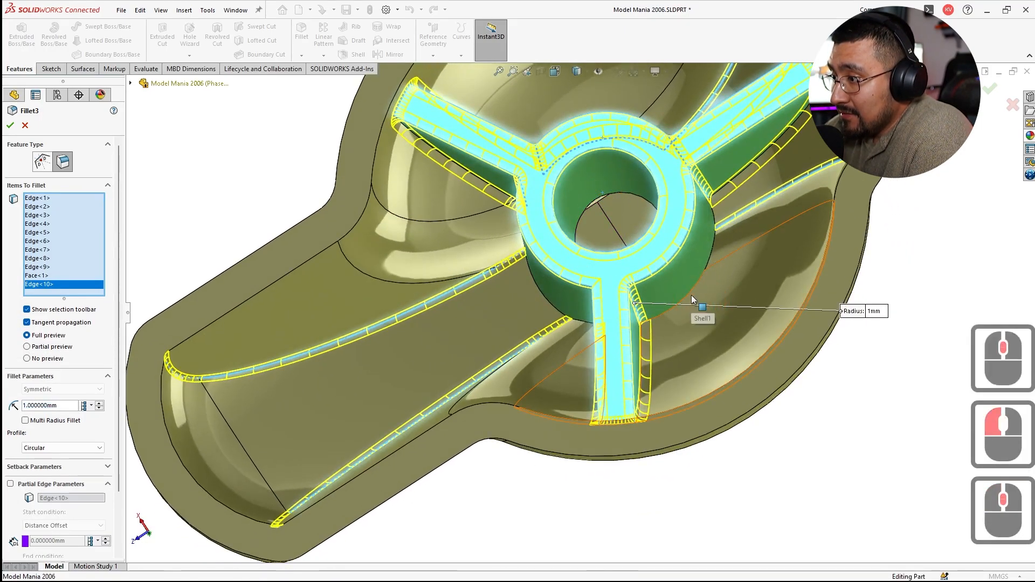
pyautogui.click(691, 292)
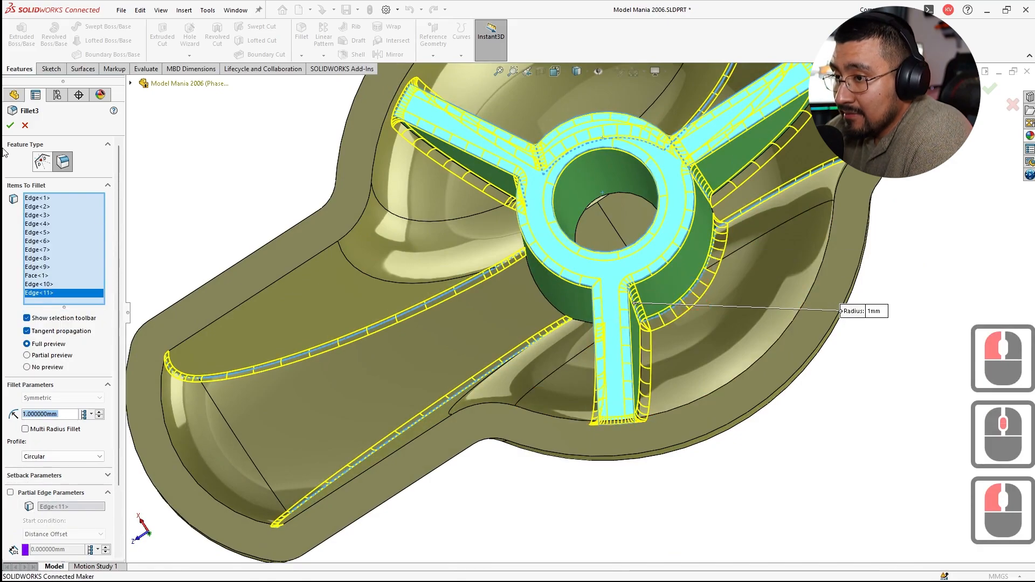
pyautogui.click(28, 125)
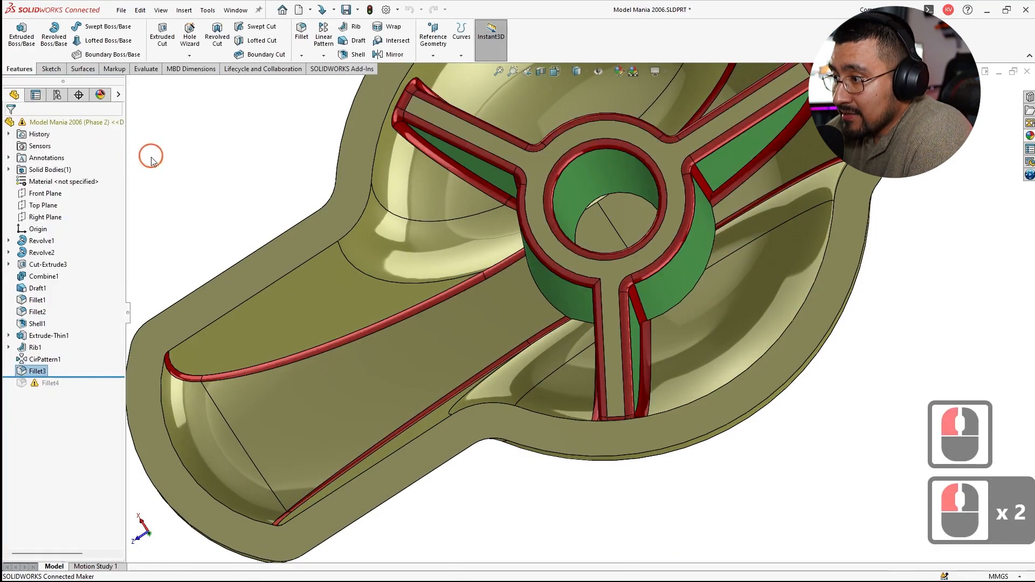
# Step: Edit Fillet3 to add the two curved cavity faces on opposite sides of the boss, and accept the feature
pyautogui.click(47, 338)
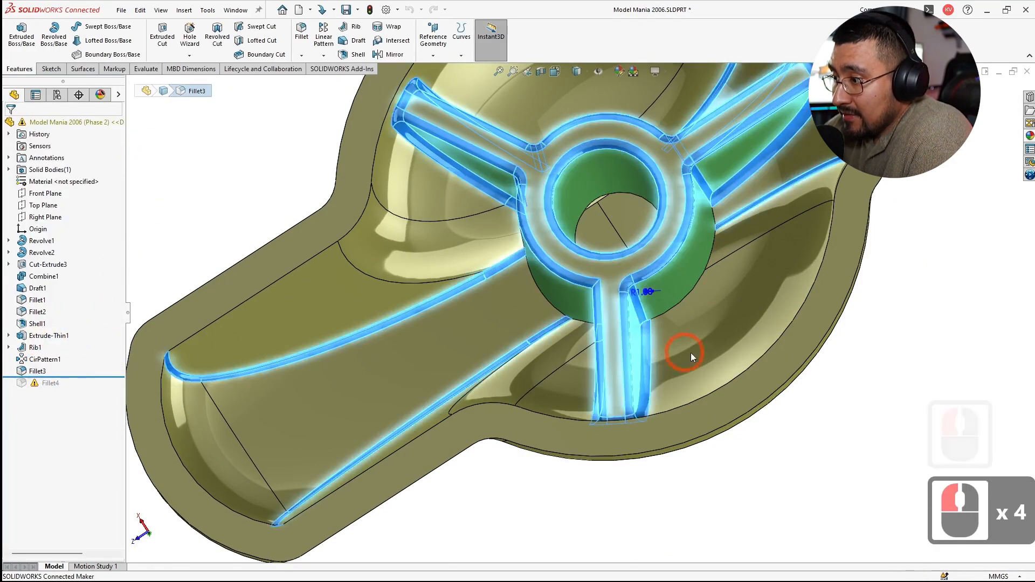
pyautogui.click(707, 345)
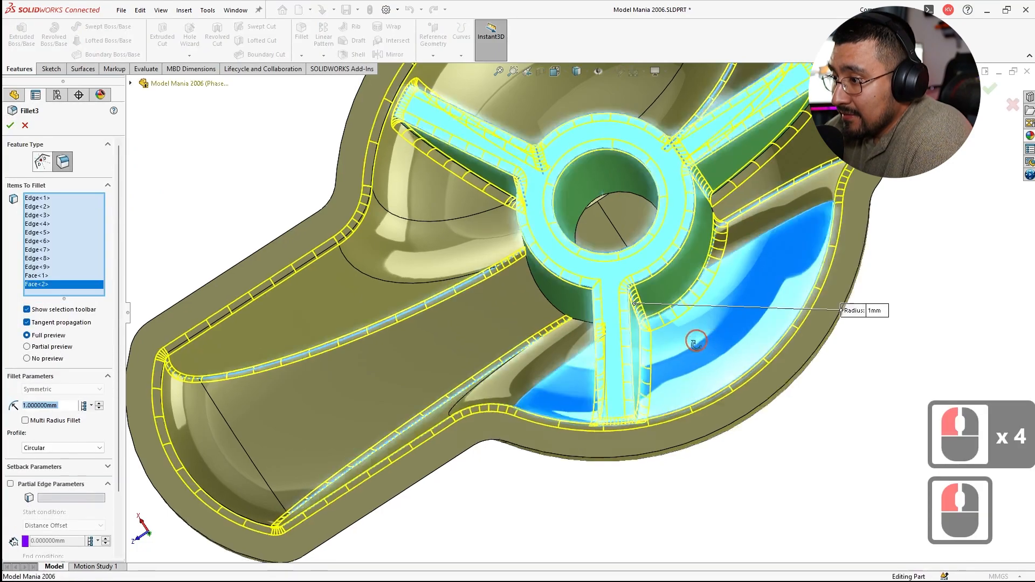
pyautogui.moveTo(696, 338); pyautogui.dragTo(696, 310, button='middle')
pyautogui.scroll(4, 645, 208)
pyautogui.click(524, 170)
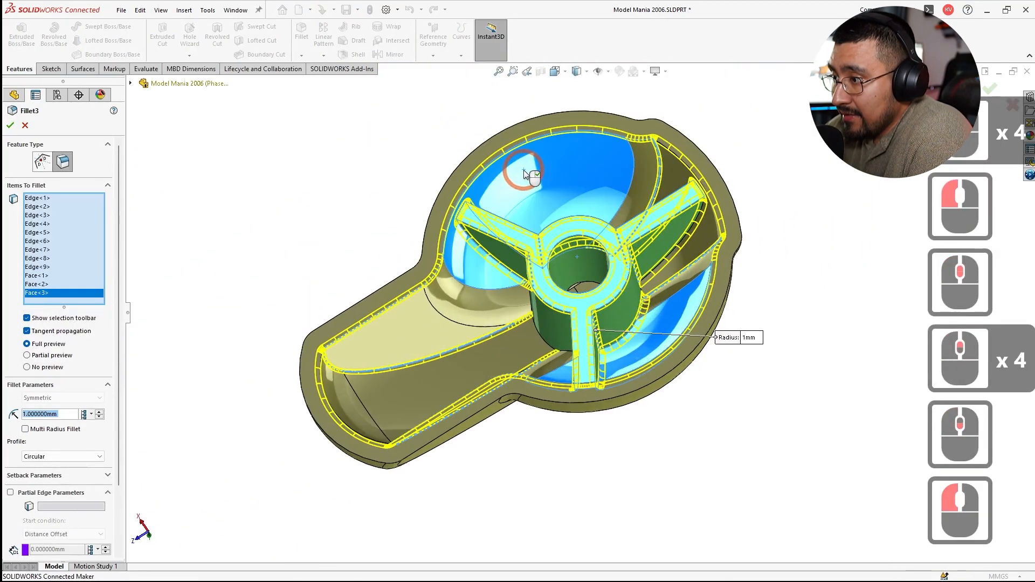
pyautogui.scroll(-3, 588, 169)
pyautogui.click(10, 126)
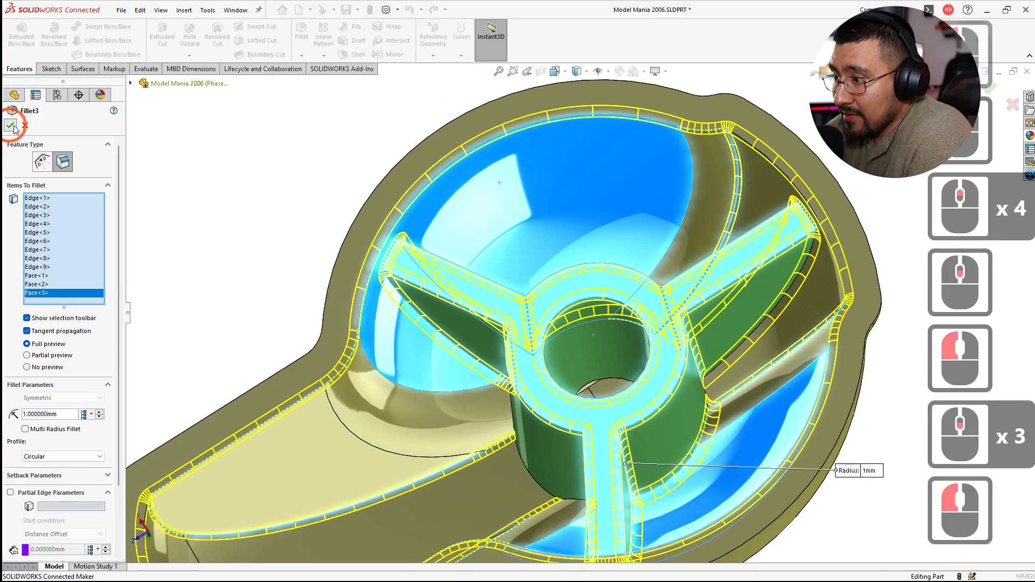
# Step: Activate the Phase 1 configuration and inspect the fillets around the ribs, central boss and bore
pyautogui.click(56, 95)
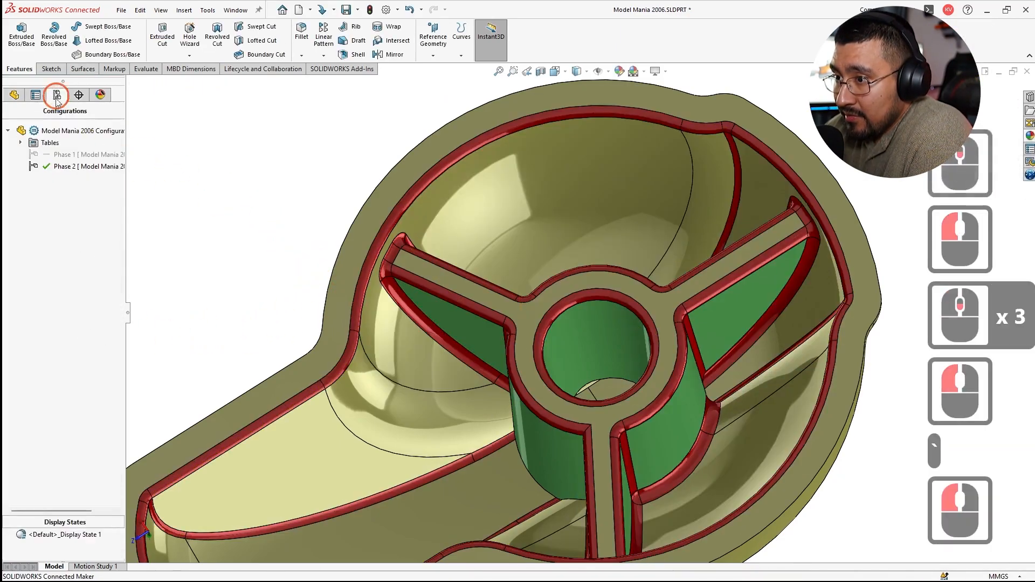
pyautogui.doubleClick(82, 154)
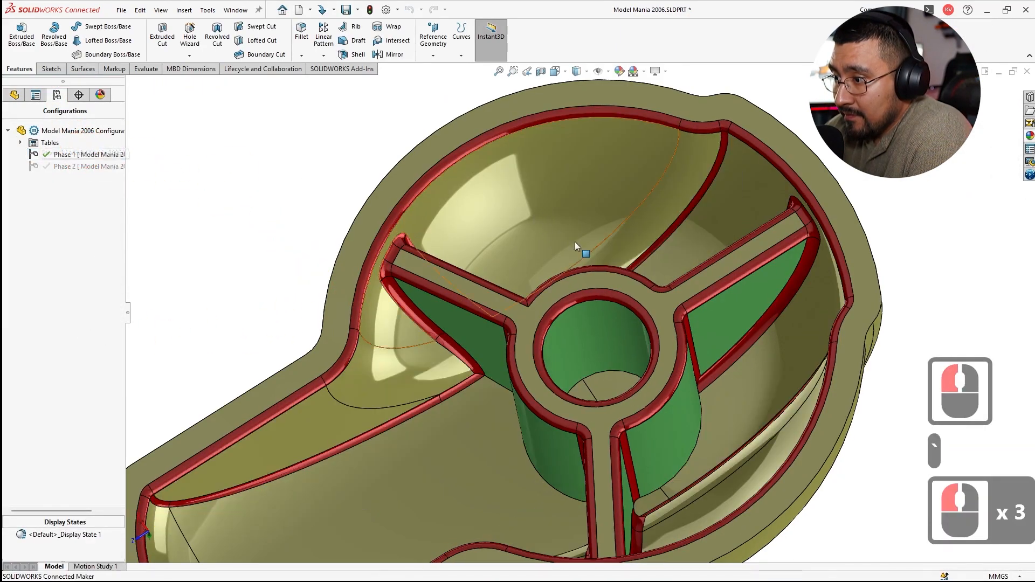
pyautogui.scroll(-4, 574, 242)
pyautogui.scroll(3, 542, 282)
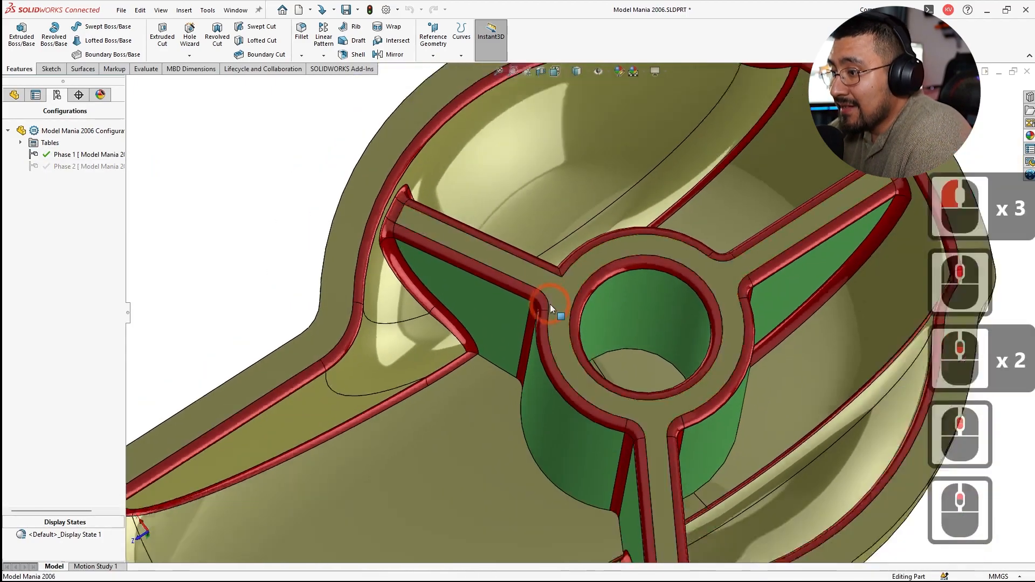
pyautogui.moveTo(554, 313); pyautogui.dragTo(528, 431, button='middle')
pyautogui.middleClick(679, 337)
pyautogui.middleClick(680, 337)
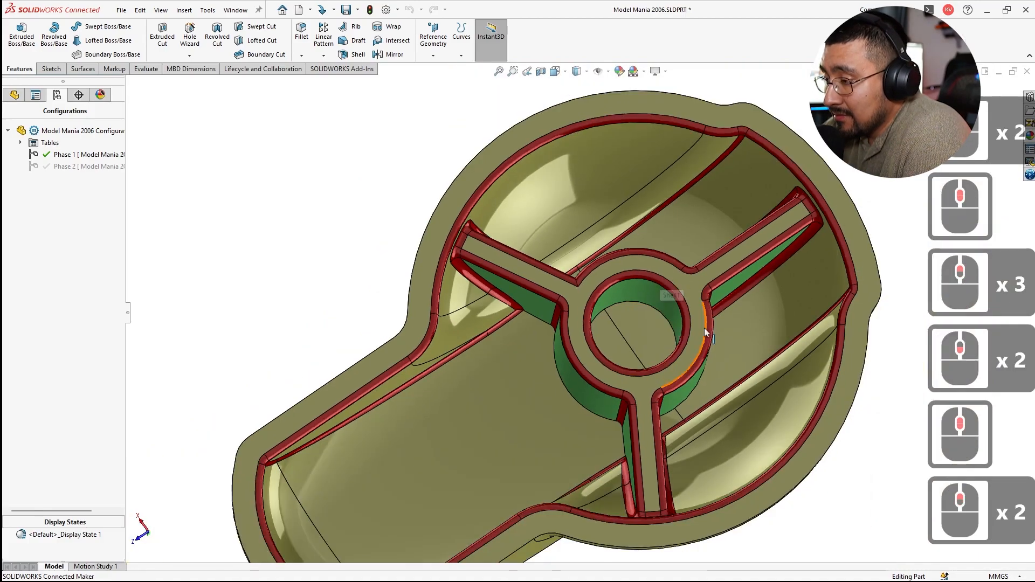
pyautogui.scroll(-3, 704, 328)
pyautogui.scroll(1, 631, 327)
pyautogui.moveTo(615, 324); pyautogui.dragTo(593, 338, button='middle')
pyautogui.scroll(1, 593, 338)
pyautogui.moveTo(742, 211); pyautogui.dragTo(647, 285, button='middle')
# Step: Add a 1 mm fillet to the circular edge at the floor of the central bore in Phase 1
pyautogui.click(302, 33)
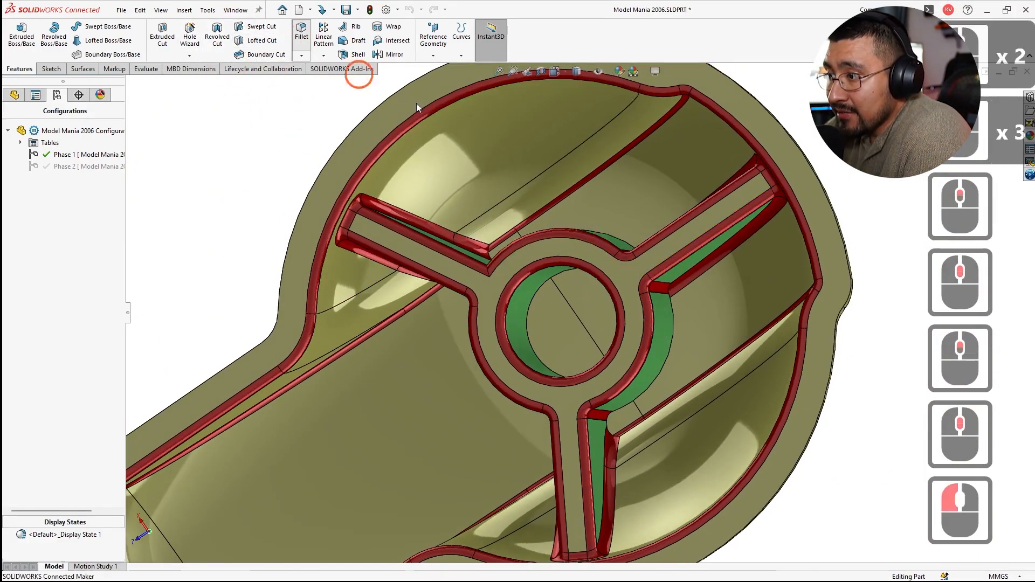
pyautogui.click(535, 300)
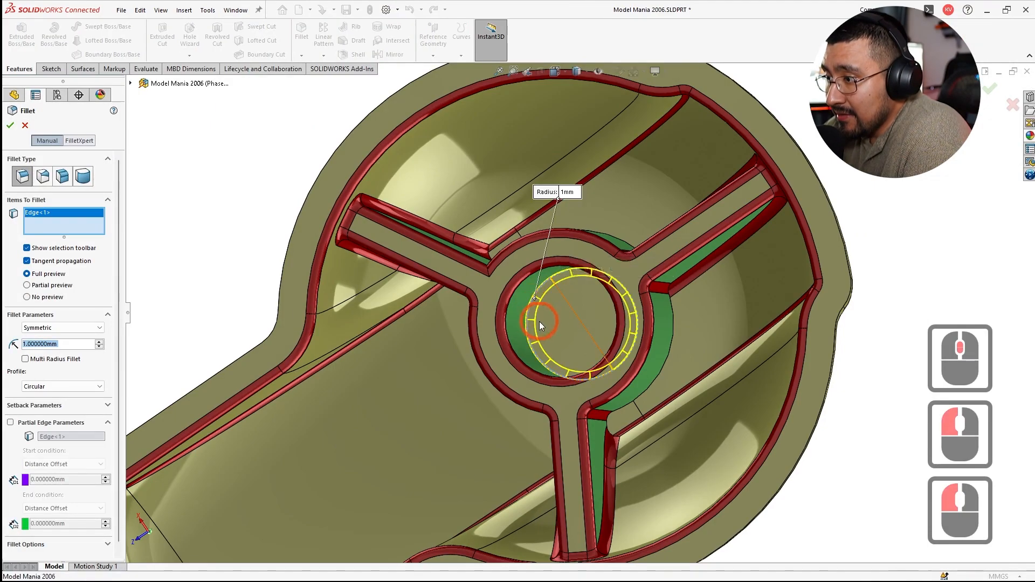
pyautogui.moveTo(539, 313); pyautogui.dragTo(564, 274, button='middle')
pyautogui.click(10, 126)
# Step: Roll the feature tree back to just after Fillet3 and activate the Phase 2 configuration
pyautogui.click(124, 324)
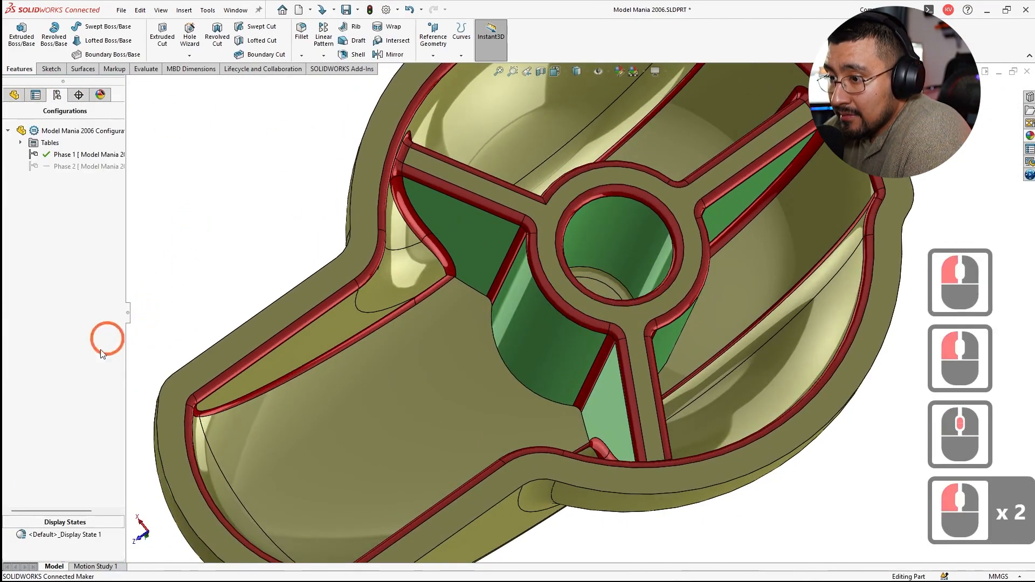
pyautogui.click(35, 95)
pyautogui.moveTo(81, 388); pyautogui.dragTo(89, 377)
pyautogui.moveTo(773, 281); pyautogui.dragTo(639, 306, button='middle')
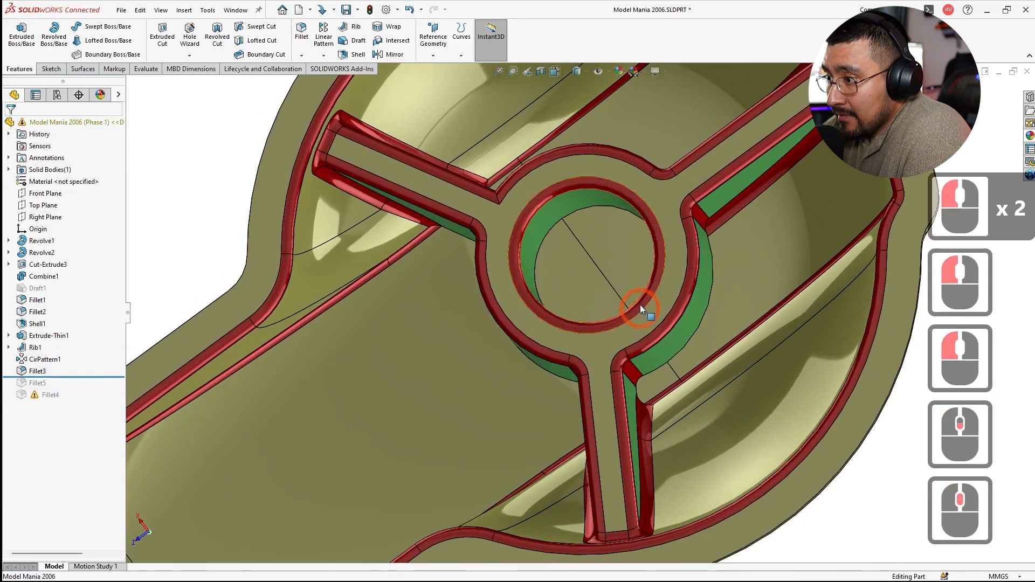
pyautogui.click(57, 95)
pyautogui.click(77, 165)
pyautogui.doubleClick(78, 165)
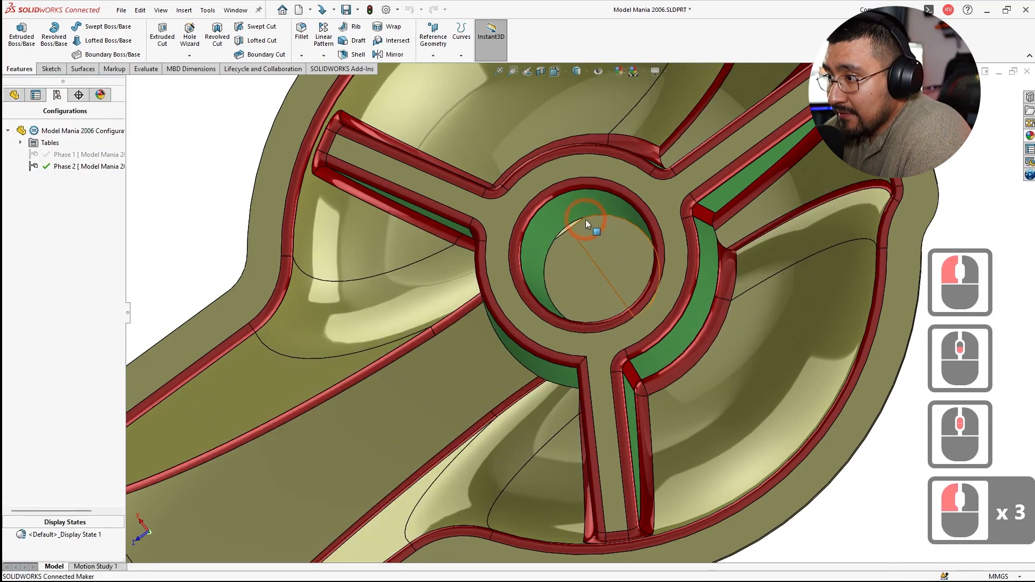
# Step: Add a 1 mm fillet to the two short arc edges at the floor of the central bore in Phase 2
pyautogui.click(299, 32)
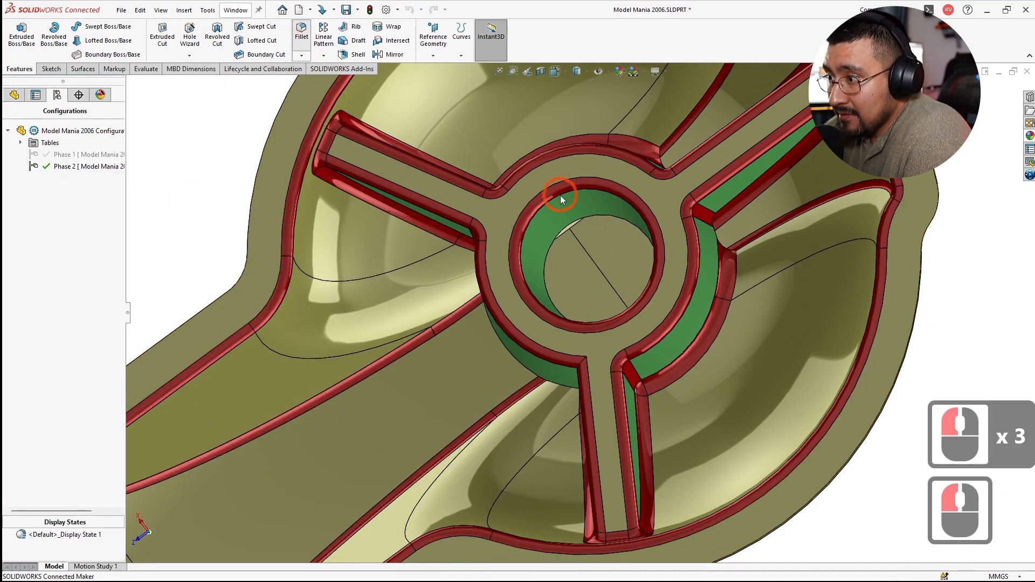
pyautogui.click(567, 230)
pyautogui.moveTo(580, 266); pyautogui.dragTo(617, 328, button='middle')
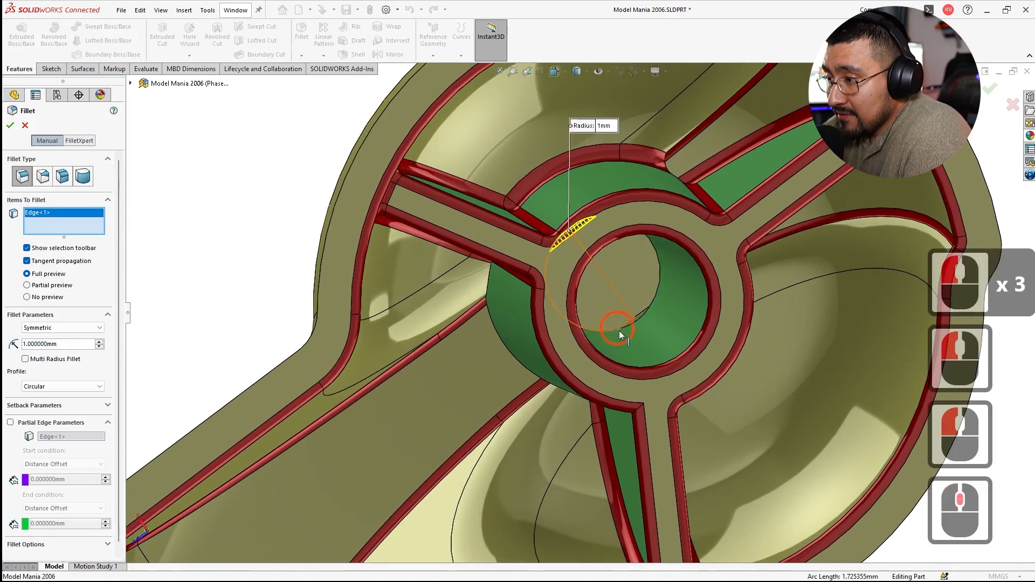
pyautogui.click(628, 321)
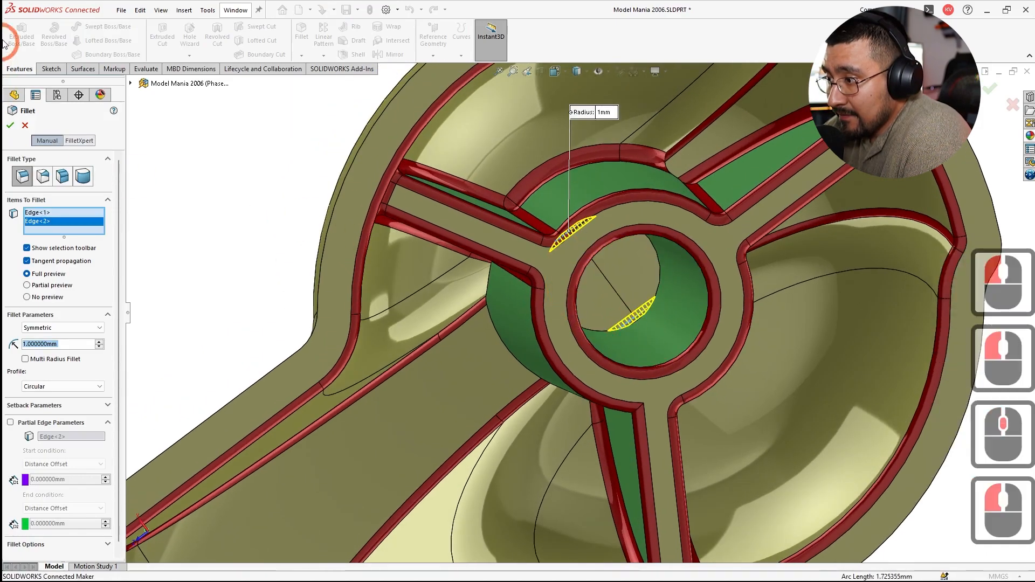
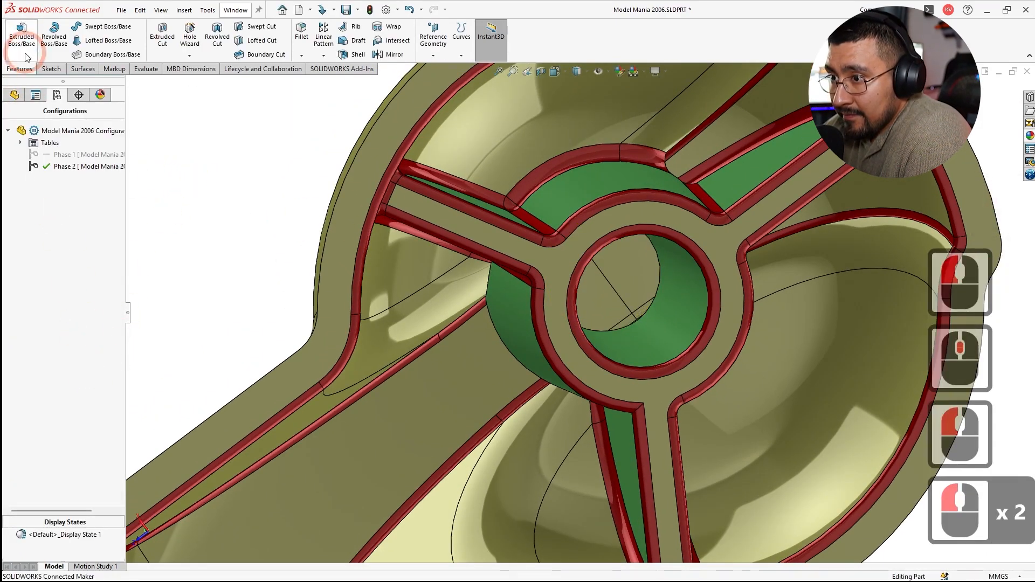
# Step: Activate the Phase 1 configuration and check the fillets' suppression states in the feature tree
pyautogui.click(14, 95)
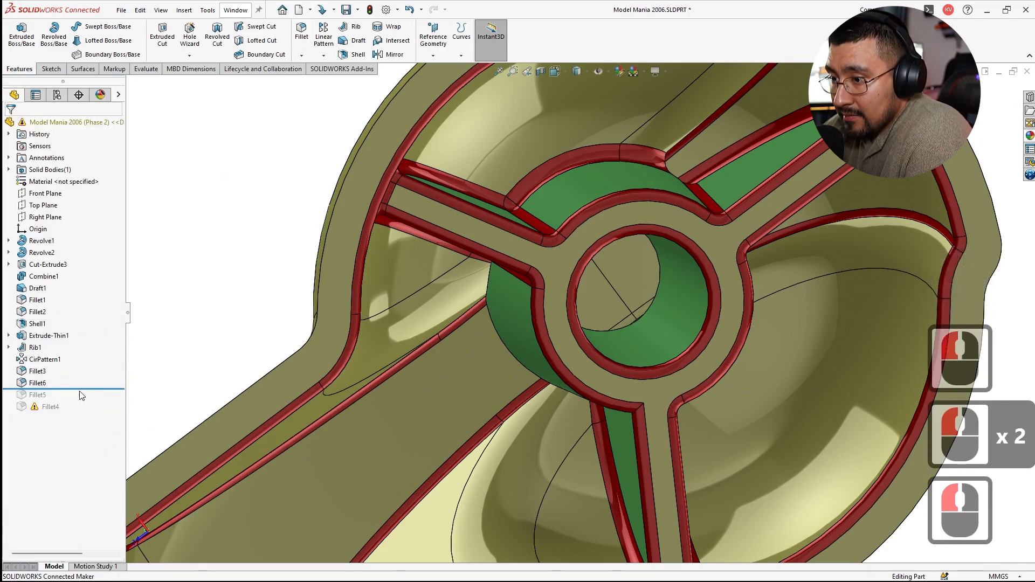
pyautogui.click(99, 94)
pyautogui.click(56, 95)
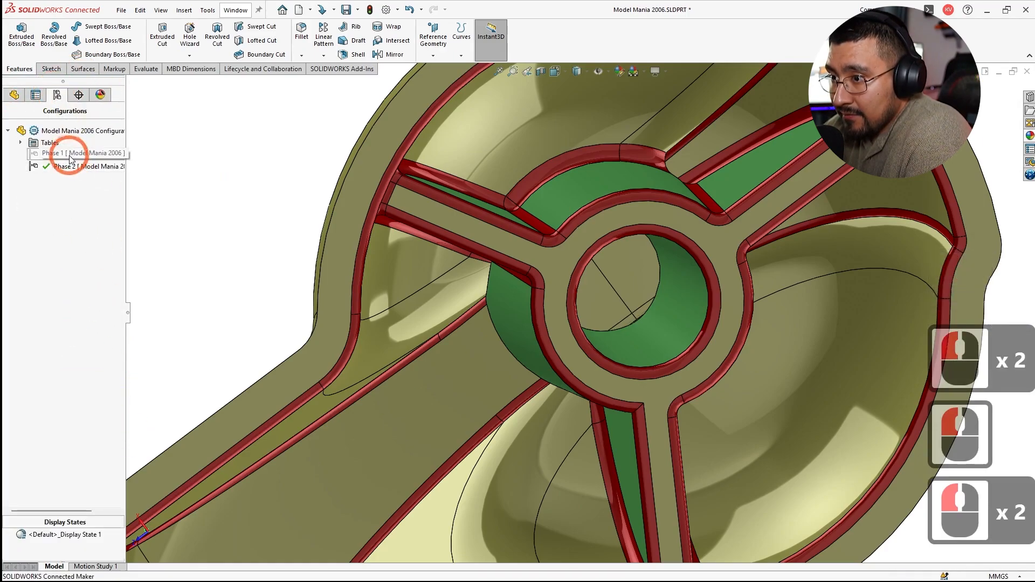
pyautogui.doubleClick(68, 153)
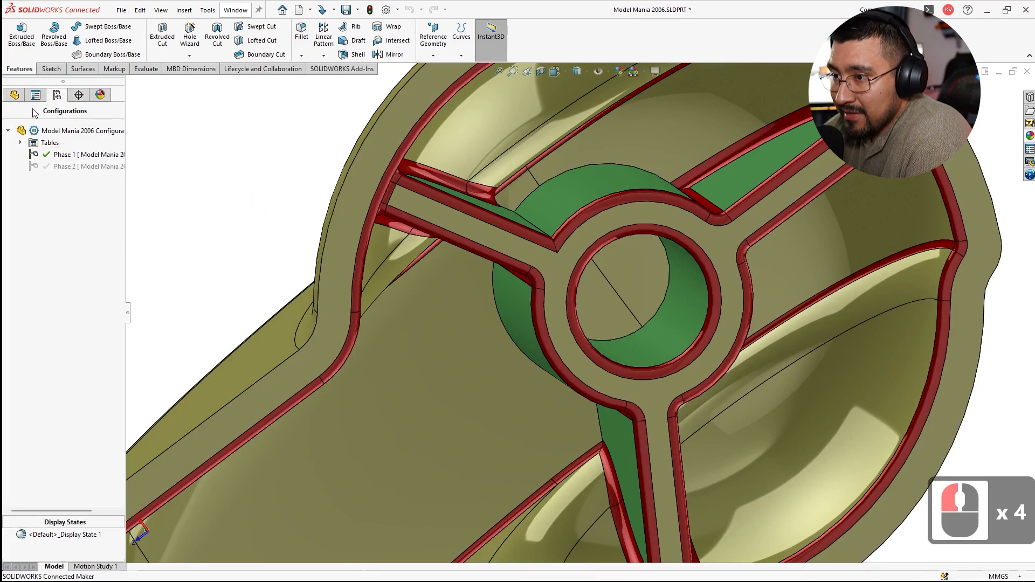
pyautogui.click(11, 96)
pyautogui.click(62, 429)
pyautogui.click(196, 315)
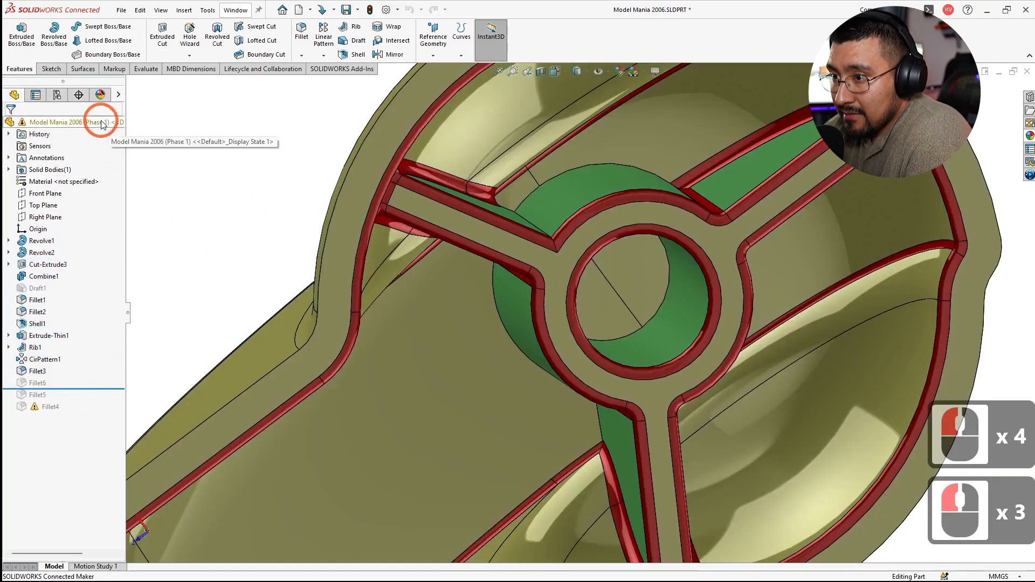
# Step: Activate the Phase 2 configuration and inspect the fillets at the floor of the central bore
pyautogui.click(57, 96)
pyautogui.doubleClick(75, 167)
pyautogui.scroll(1, 626, 322)
pyautogui.moveTo(627, 322); pyautogui.dragTo(639, 310, button='middle')
pyautogui.scroll(-2, 603, 278)
pyautogui.moveTo(602, 278); pyautogui.dragTo(610, 292, button='middle')
# Step: Apply a red color to the Fillet6 feature
pyautogui.click(14, 95)
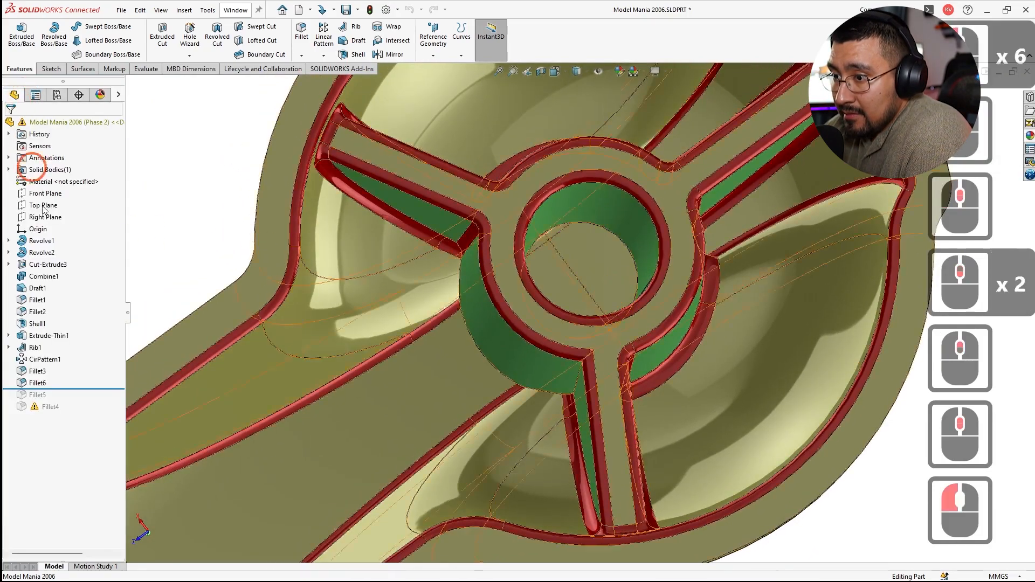
pyautogui.click(38, 383)
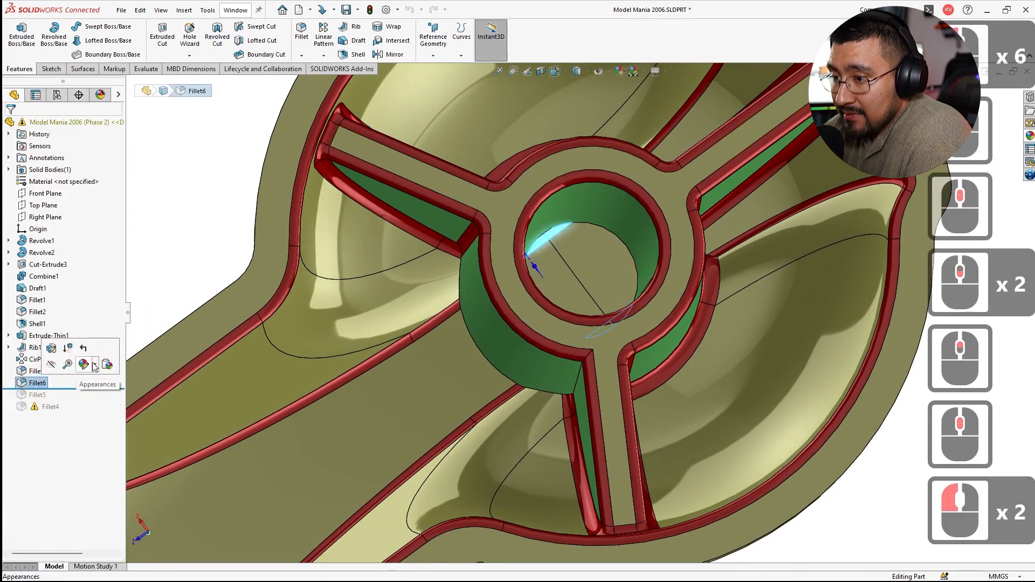
pyautogui.click(95, 366)
pyautogui.click(97, 389)
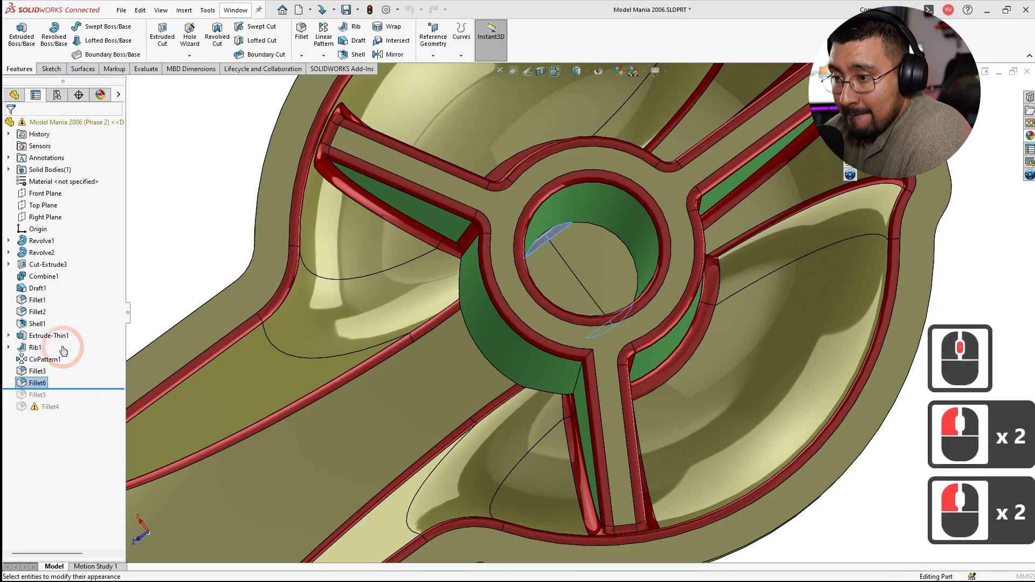
pyautogui.click(38, 349)
pyautogui.click(9, 125)
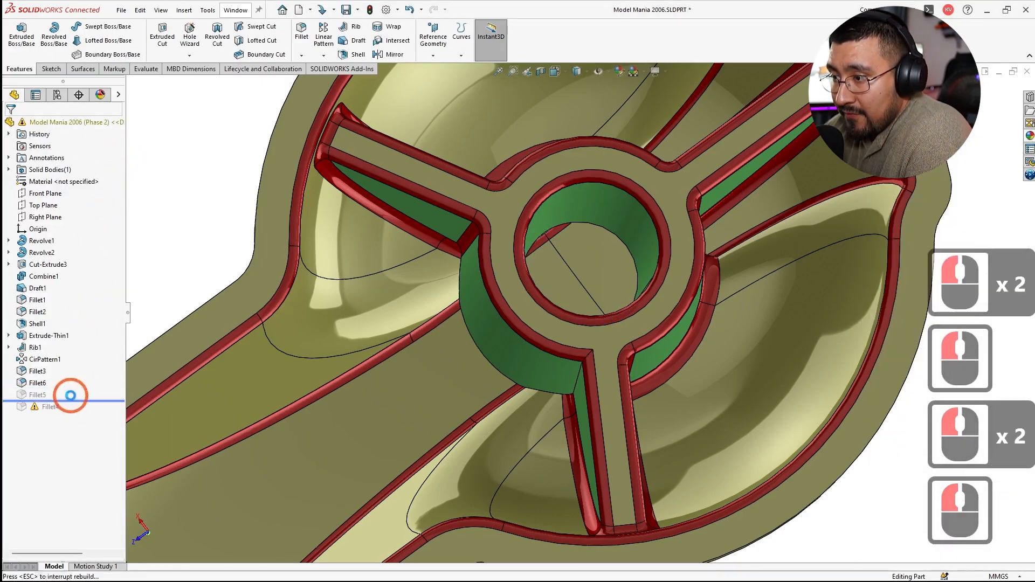
# Step: Roll forward to include Fillet5, unsuppress it in Phase 2, and color it red
pyautogui.click(70, 396)
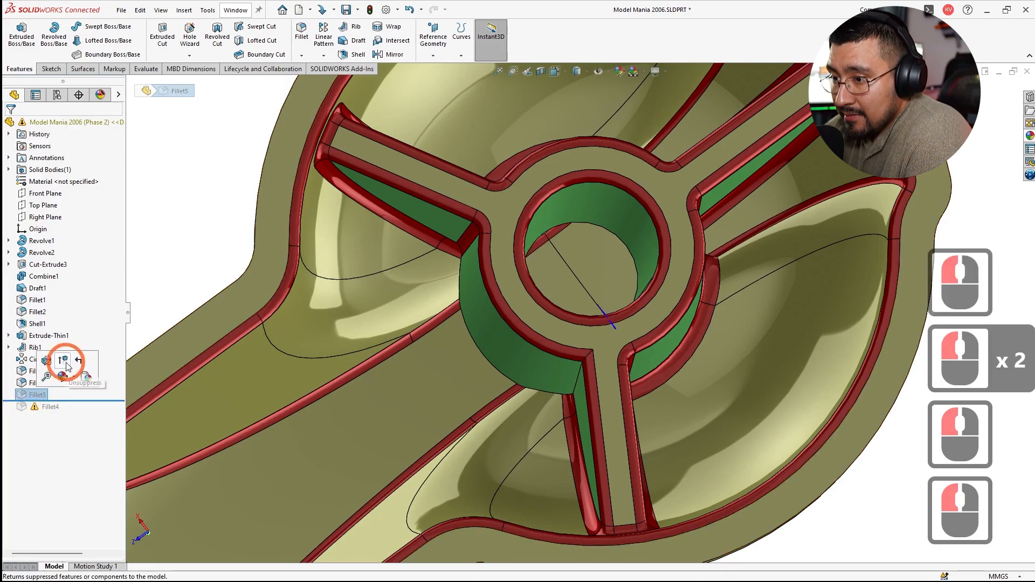
pyautogui.click(66, 366)
pyautogui.click(38, 394)
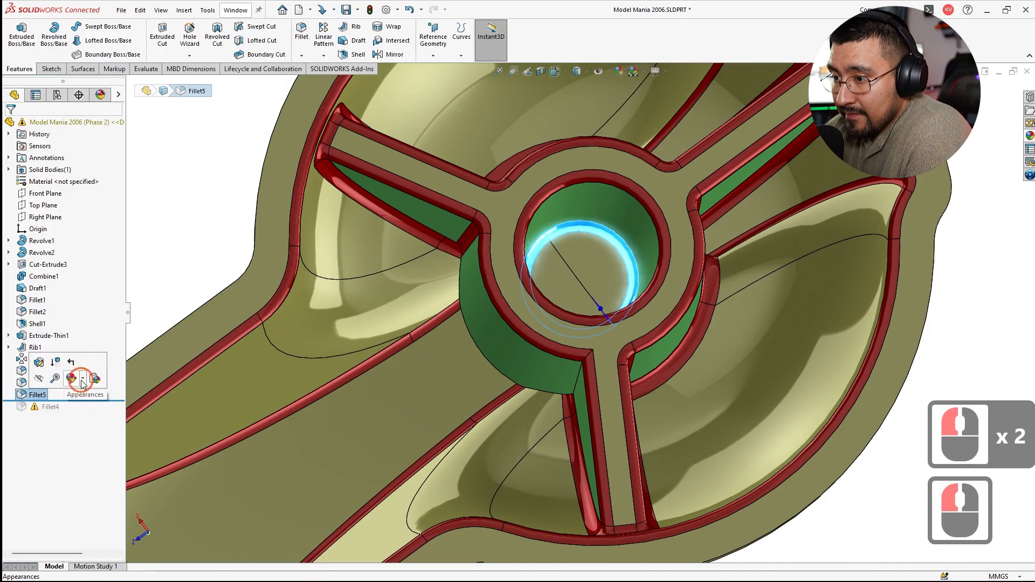
pyautogui.click(81, 381)
pyautogui.click(88, 405)
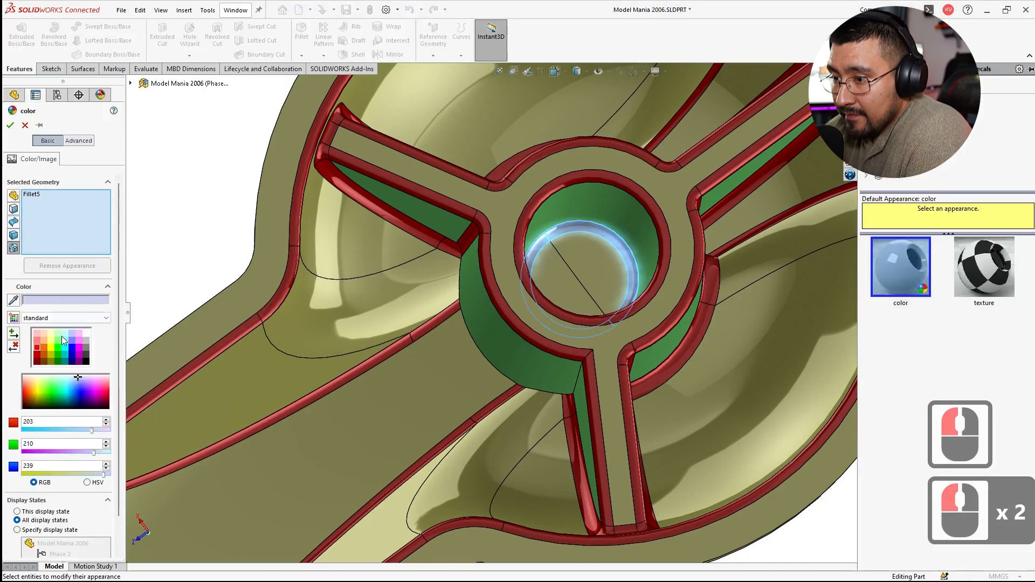
pyautogui.click(37, 348)
pyautogui.click(40, 201)
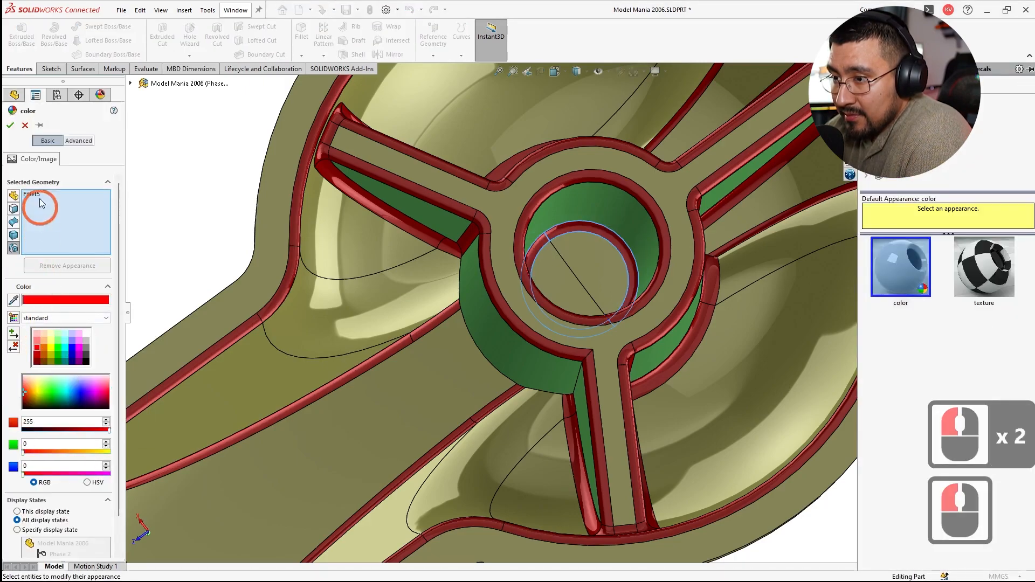
pyautogui.click(11, 125)
# Step: Move the rollback bar to the end of the tree to include Fillet4
pyautogui.click(144, 191)
pyautogui.click(65, 442)
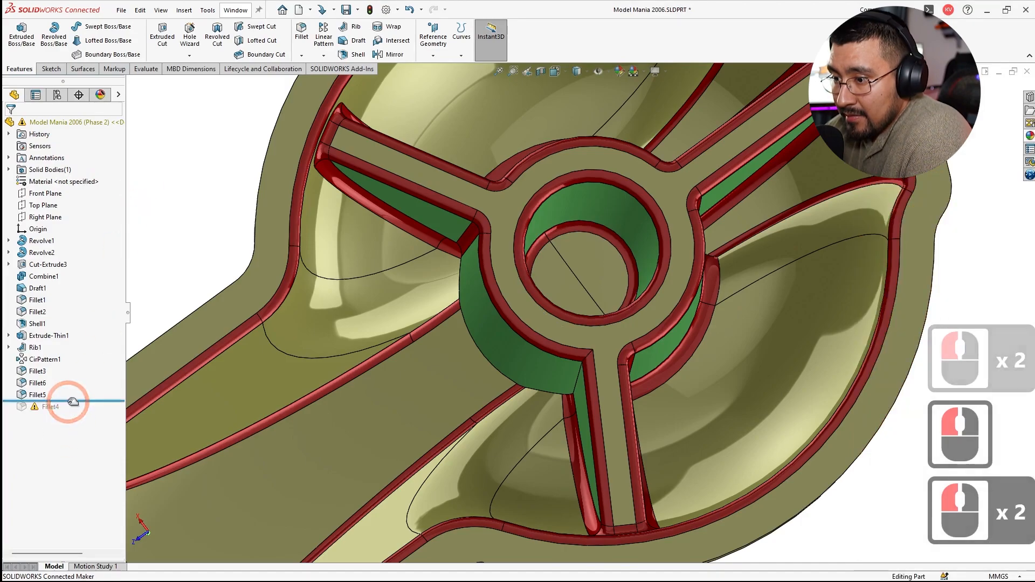
pyautogui.moveTo(73, 401); pyautogui.dragTo(59, 414)
pyautogui.click(44, 406)
pyautogui.click(57, 376)
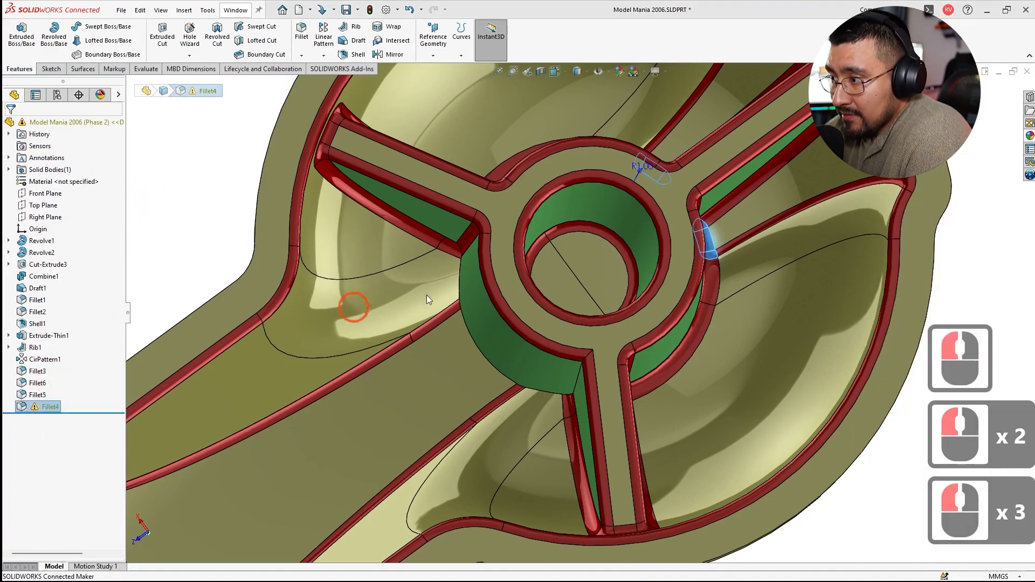
pyautogui.moveTo(642, 286); pyautogui.dragTo(637, 244, button='middle')
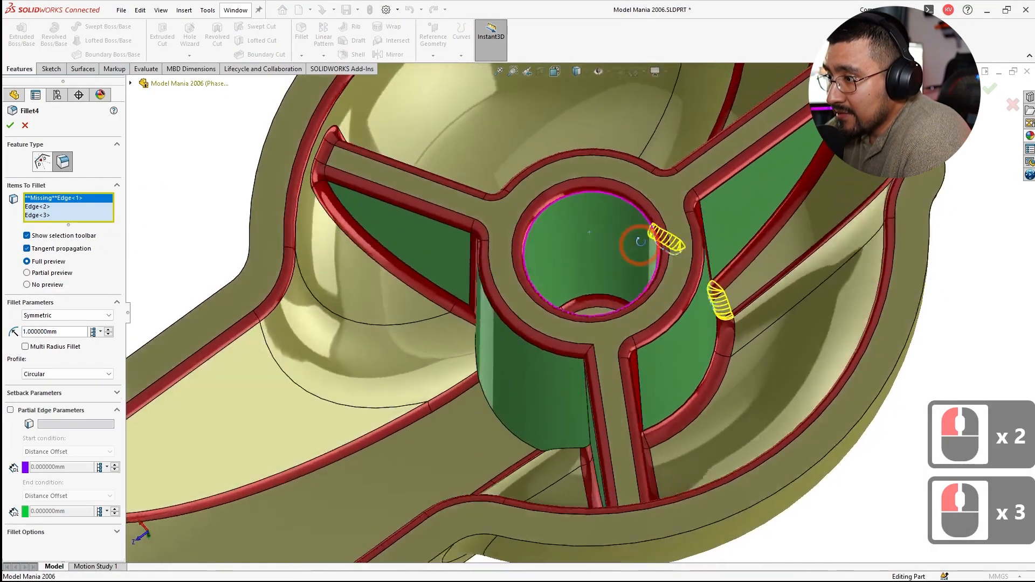
pyautogui.scroll(-1, 637, 243)
pyautogui.click(442, 456)
pyautogui.moveTo(442, 456); pyautogui.dragTo(598, 434, button='middle')
pyautogui.scroll(2, 598, 429)
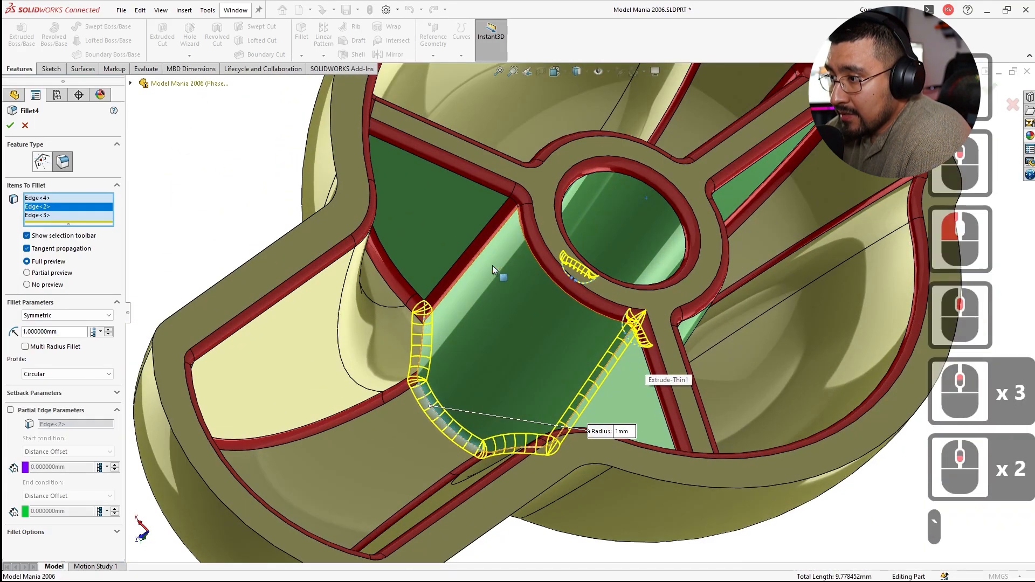
pyautogui.press('Escape')
pyautogui.click(485, 243)
pyautogui.doubleClick(604, 367)
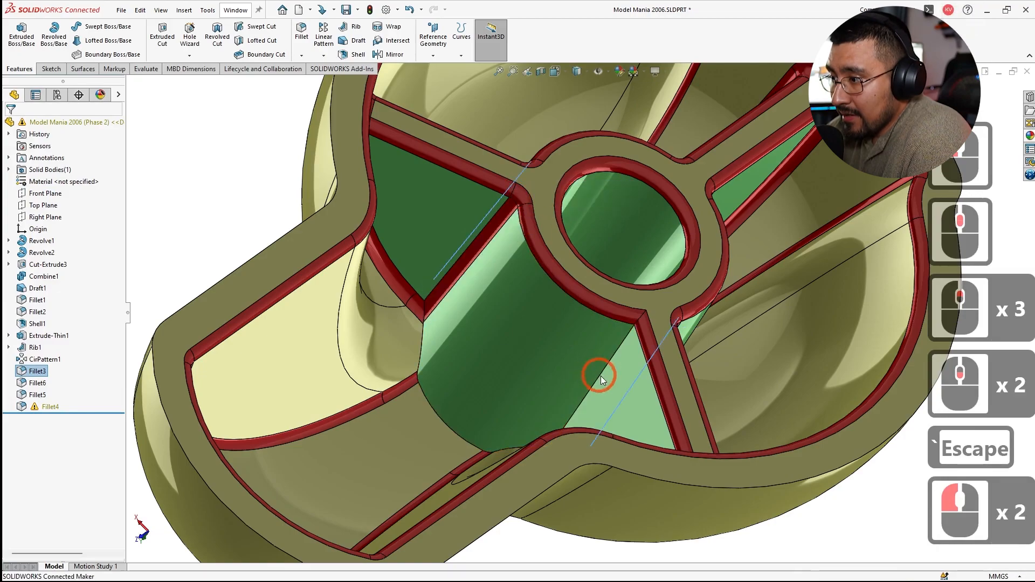
pyautogui.click(609, 364)
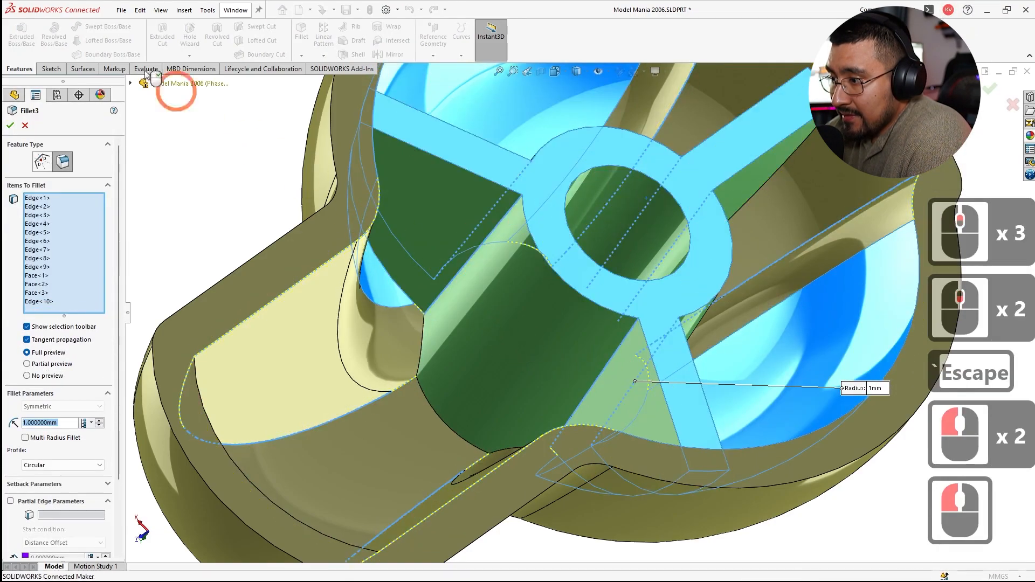
pyautogui.click(25, 126)
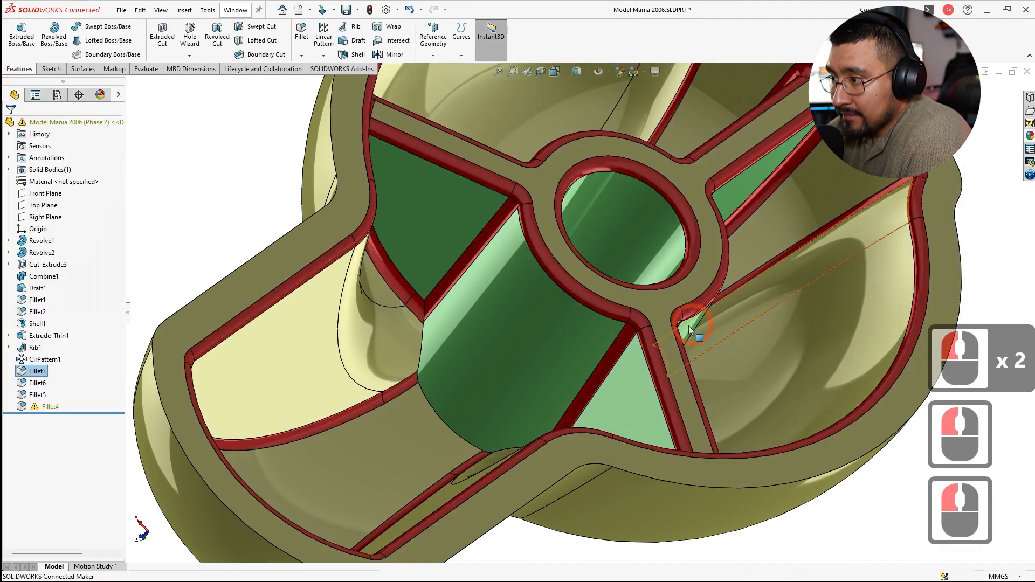
# Step: Edit Fillet4 to include the curved edge where the central boss meets the arm pocket floor, and save the part
pyautogui.click(46, 407)
pyautogui.doubleClick(445, 384)
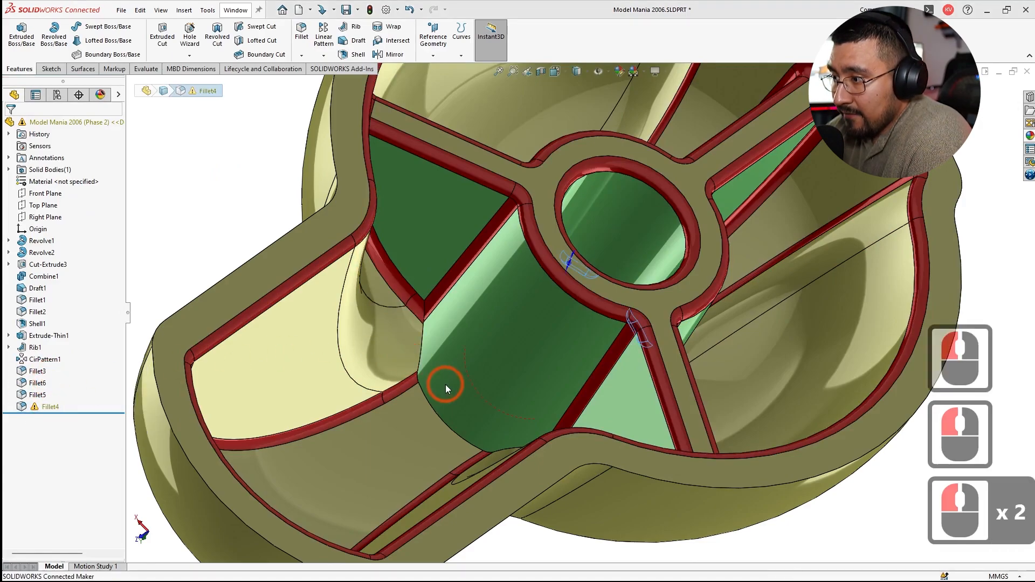
pyautogui.click(429, 400)
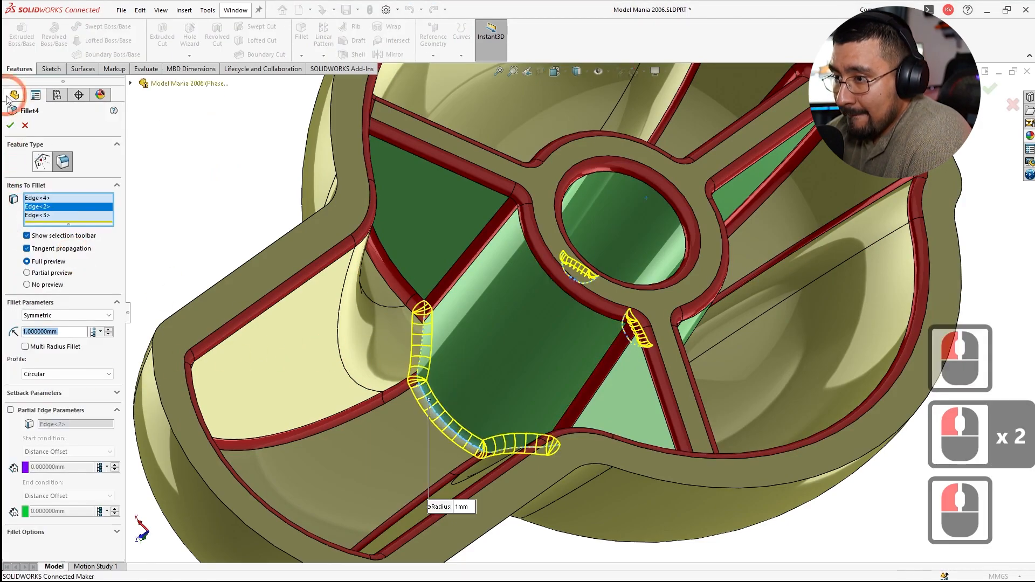
pyautogui.doubleClick(305, 204)
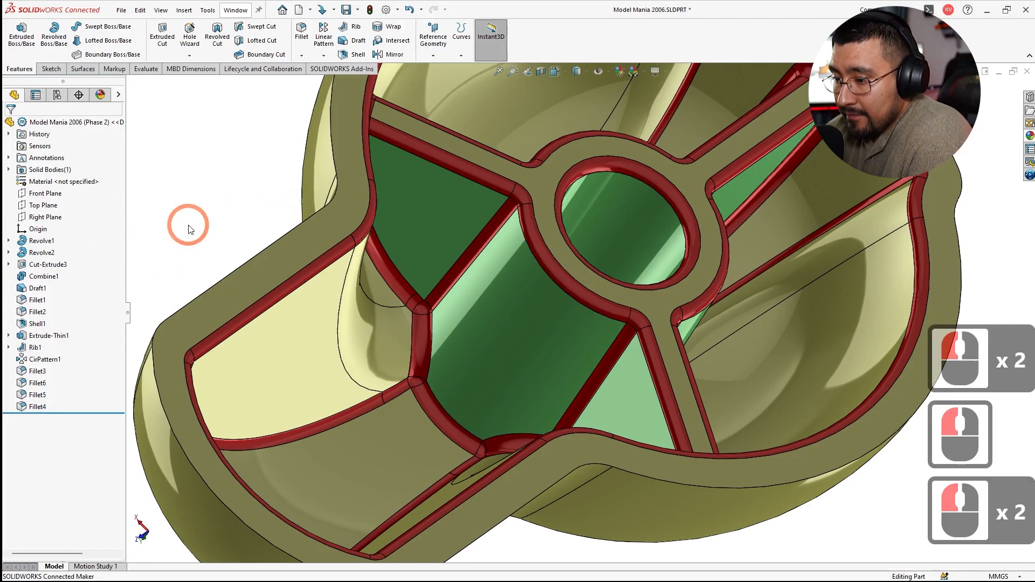
pyautogui.hotkey('ctrl', 's')
# Step: In the Phase 1 configuration, edit Fillet4 and replace its missing edge with the outer cylindrical face of the central boss
pyautogui.click(56, 94)
pyautogui.doubleClick(78, 154)
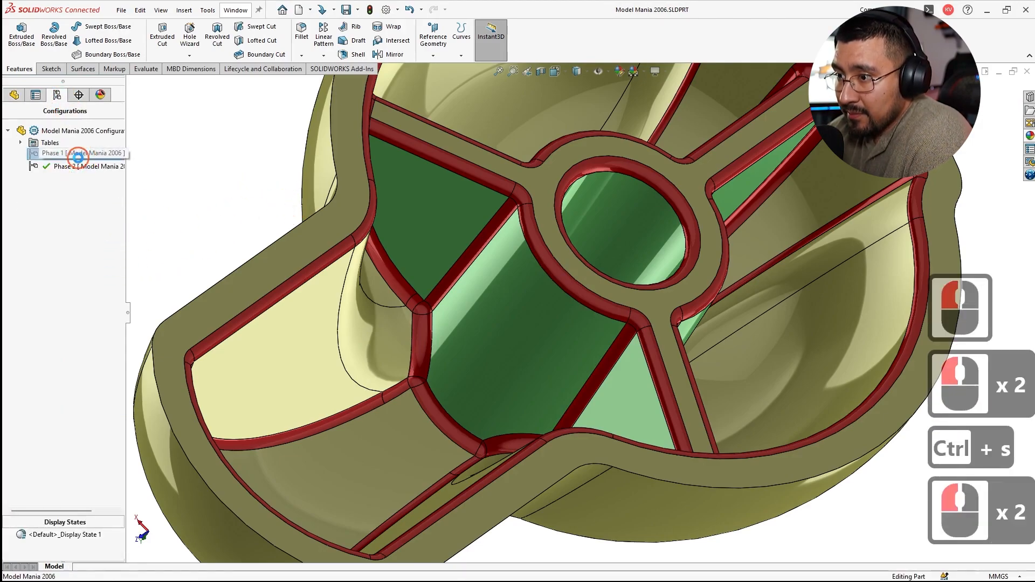
pyautogui.click(336, 91)
pyautogui.click(15, 95)
pyautogui.moveTo(49, 407); pyautogui.dragTo(44, 410)
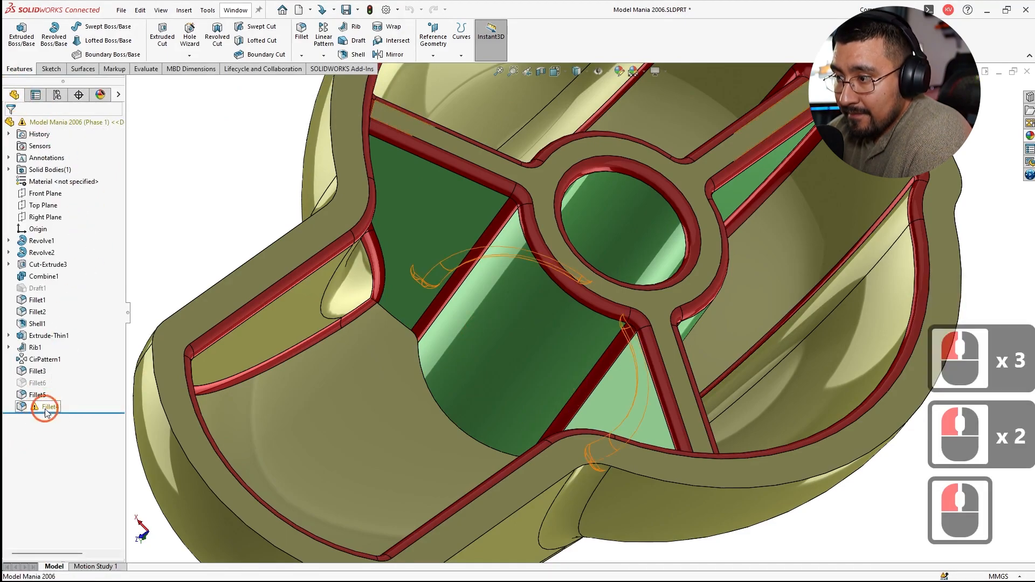
pyautogui.moveTo(710, 386); pyautogui.dragTo(685, 404, button='middle')
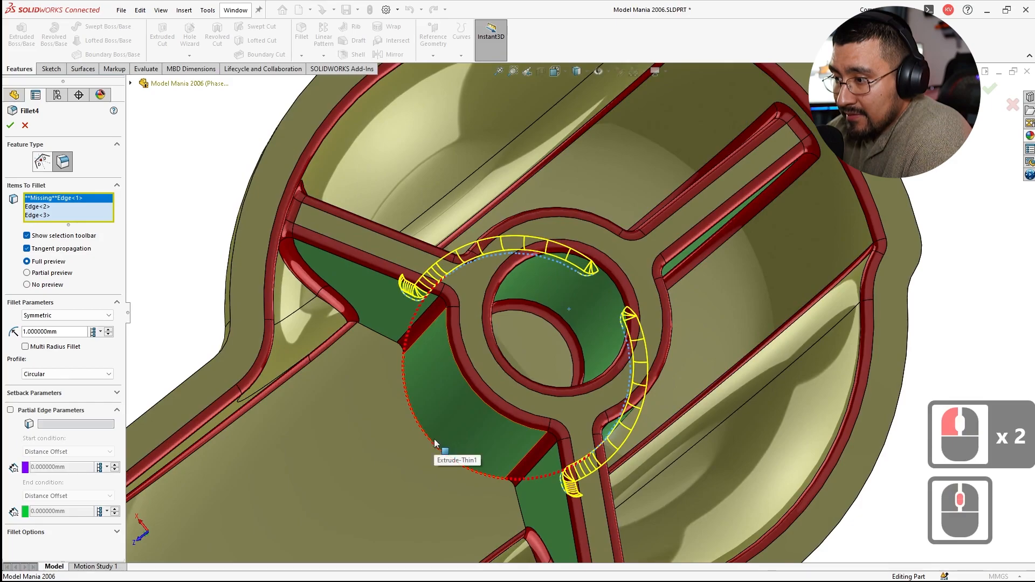
pyautogui.moveTo(425, 349); pyautogui.dragTo(462, 300, button='middle')
pyautogui.moveTo(569, 178); pyautogui.dragTo(439, 448, button='middle')
pyautogui.scroll(4, 585, 218)
pyautogui.scroll(-8, 584, 216)
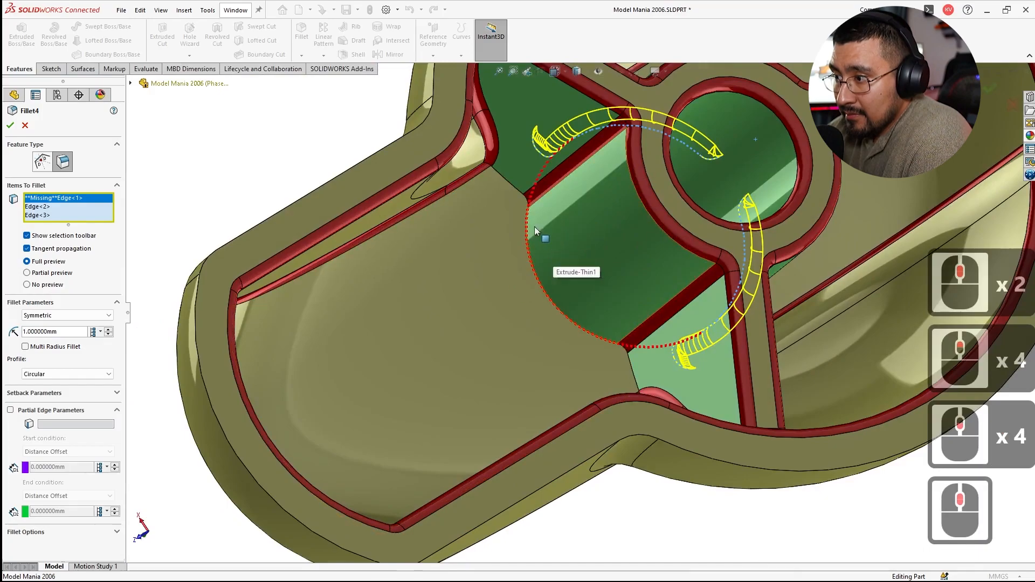
pyautogui.click(590, 240)
pyautogui.click(13, 125)
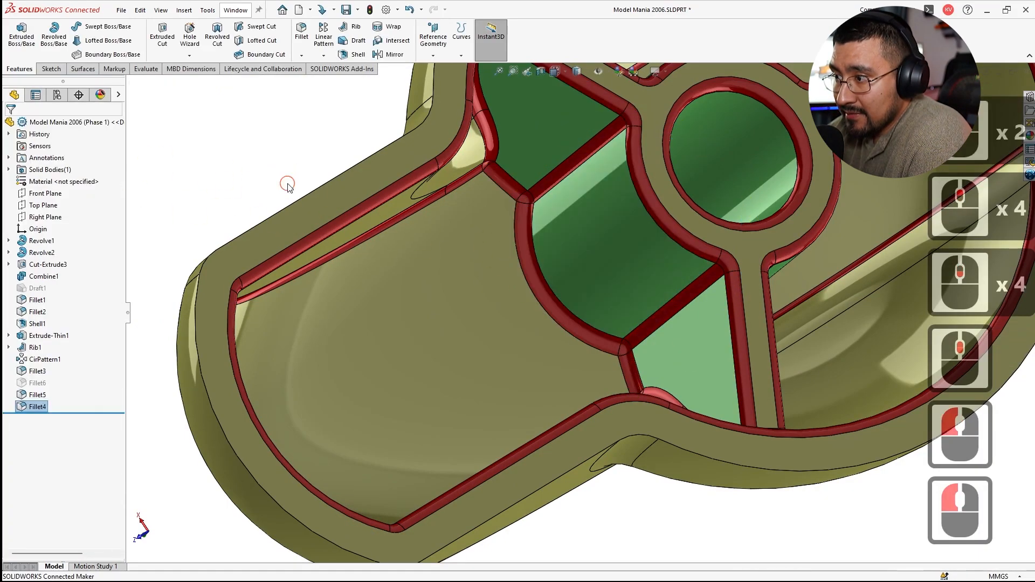
# Step: In the Phase 2 configuration, replace the face selected in Fillet4 with the cylindrical boss face that borders the arm pocket
pyautogui.click(56, 94)
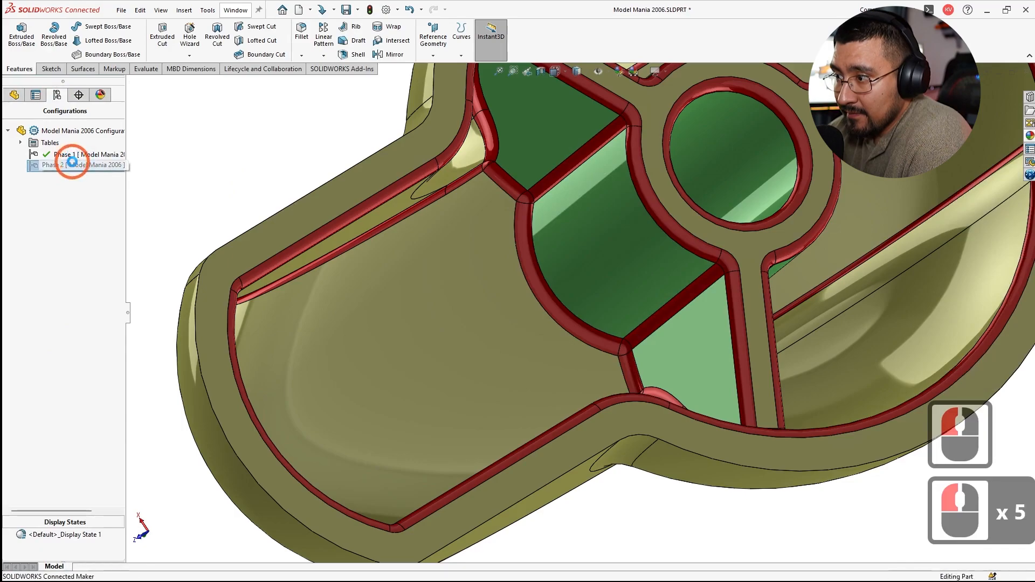
pyautogui.doubleClick(72, 163)
pyautogui.click(14, 96)
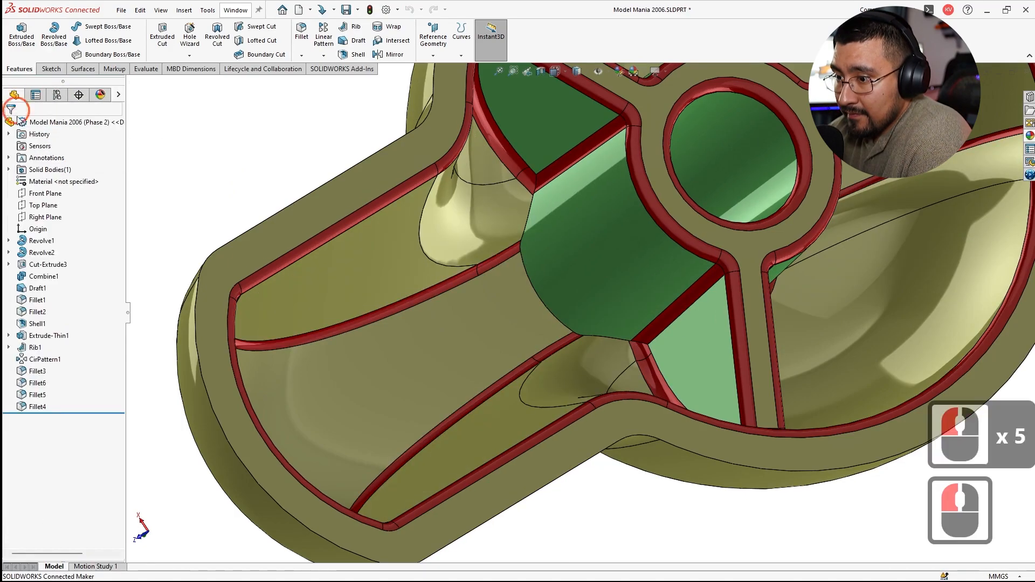
pyautogui.click(34, 407)
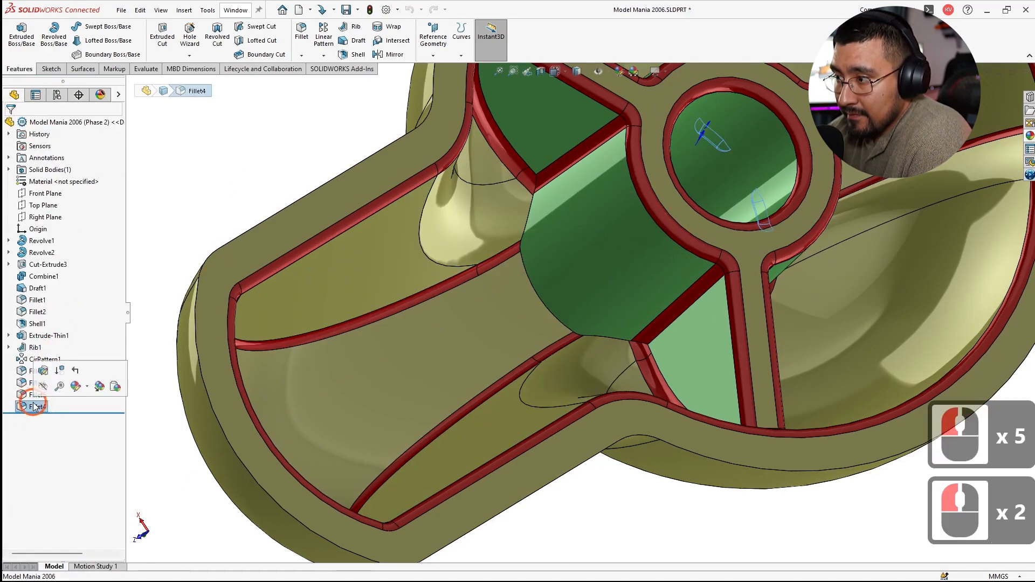
pyautogui.click(44, 371)
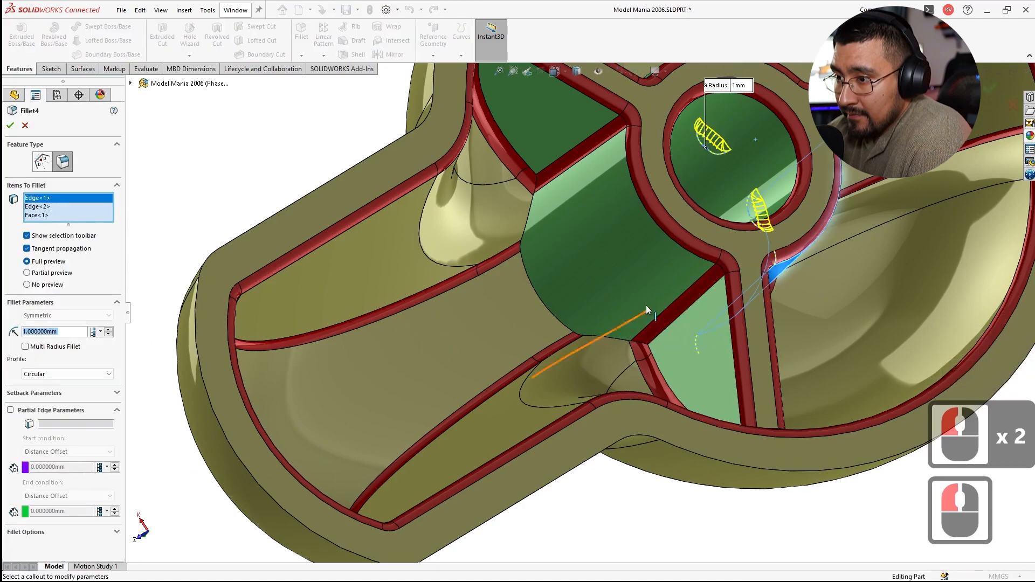
pyautogui.click(27, 216)
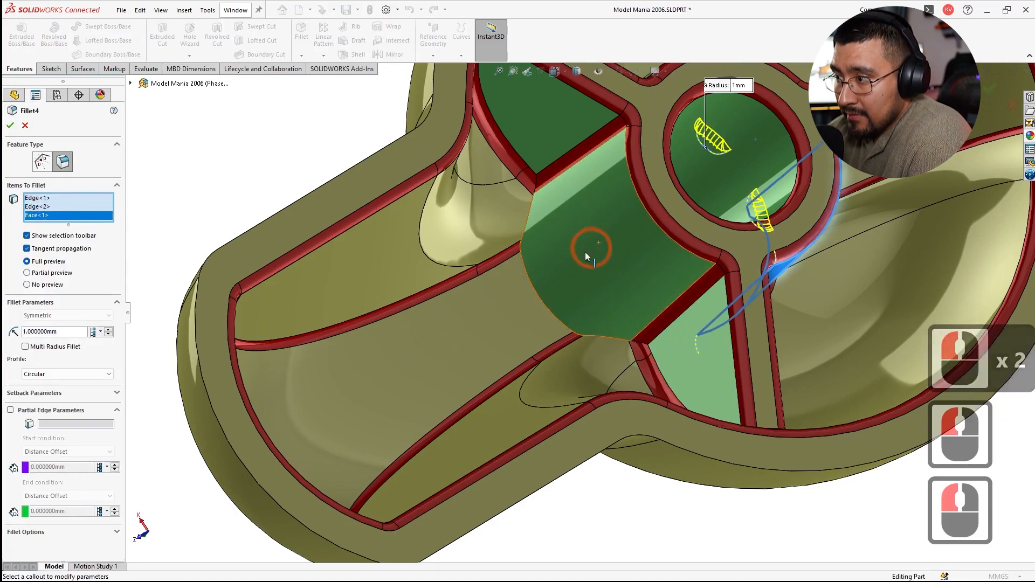
pyautogui.moveTo(658, 262); pyautogui.dragTo(644, 244, button='middle')
pyautogui.click(830, 283)
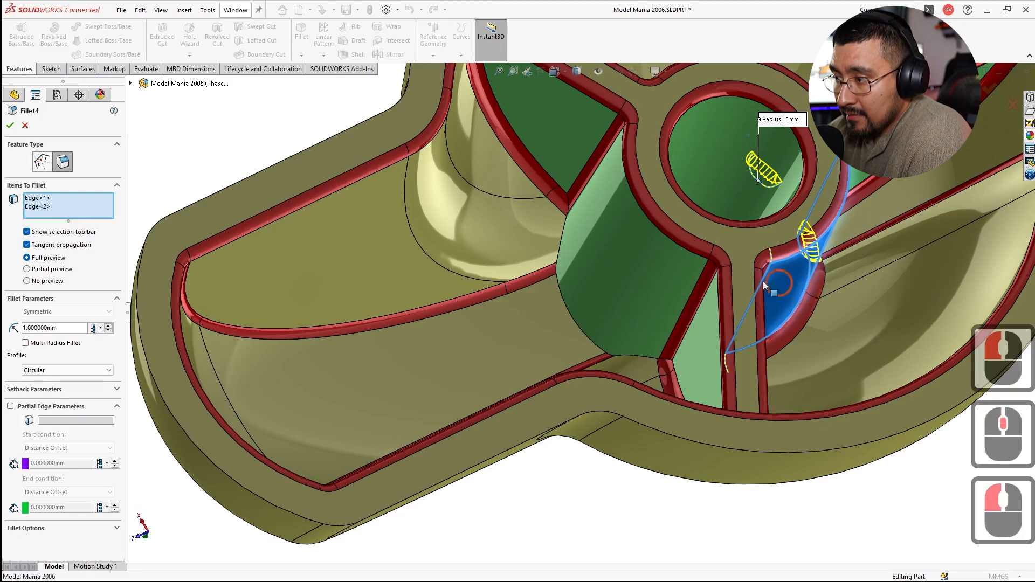
pyautogui.click(577, 256)
pyautogui.click(10, 125)
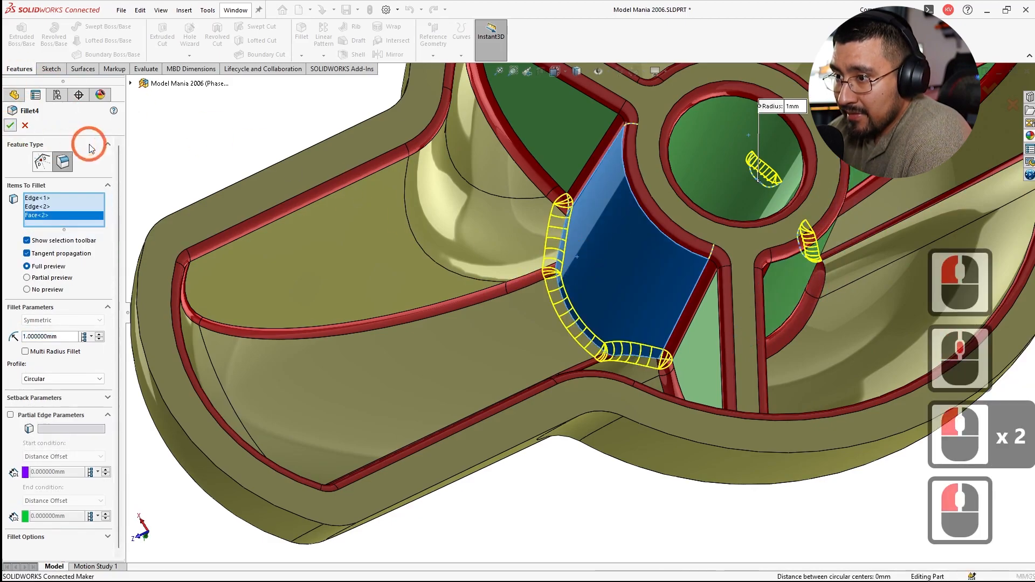
# Step: Activate Phase 1 and return to Phase 2 to compare the fillets at the base of the boss
pyautogui.click(59, 95)
pyautogui.doubleClick(72, 153)
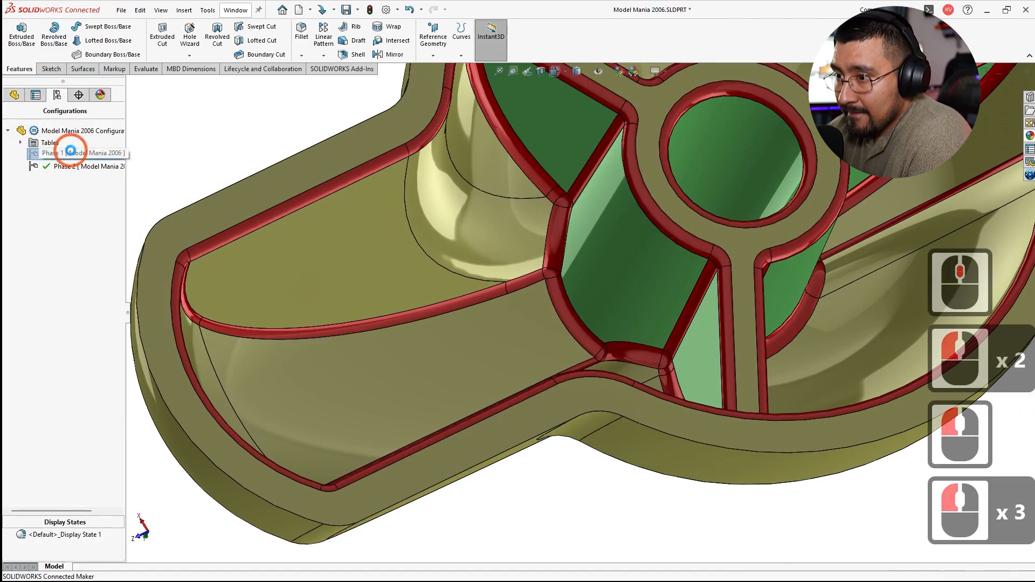
pyautogui.doubleClick(62, 167)
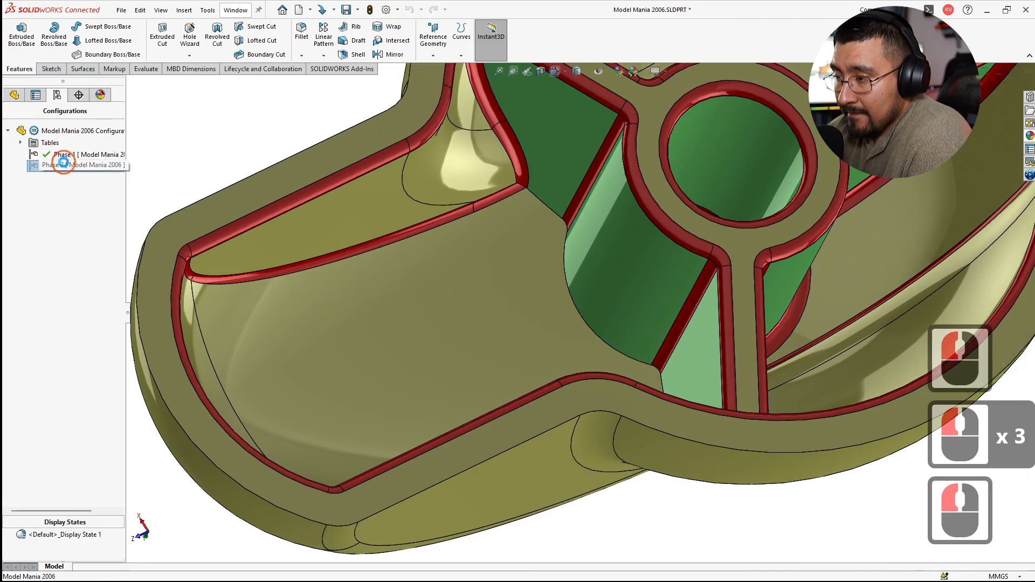
pyautogui.click(14, 95)
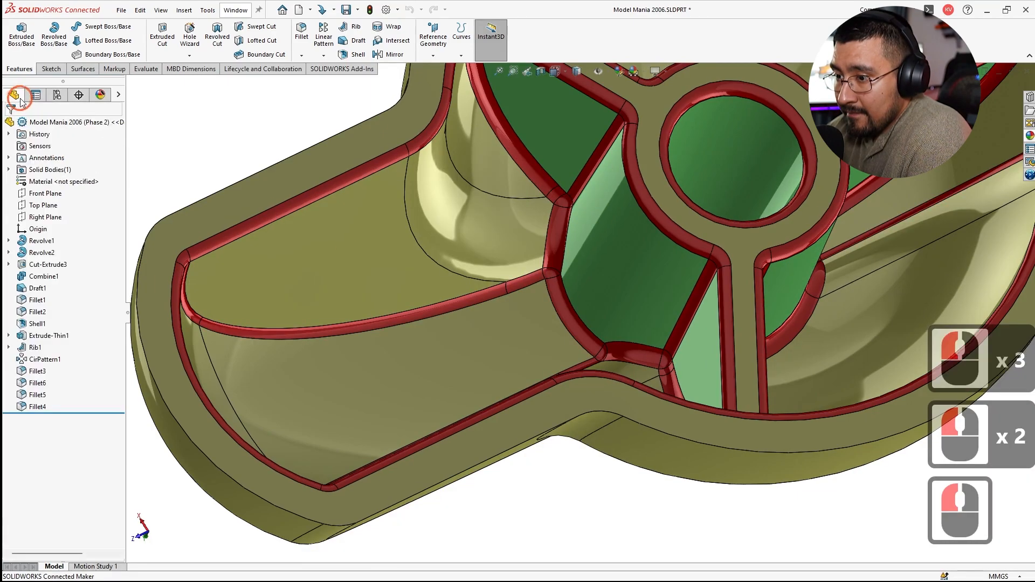
pyautogui.click(302, 33)
pyautogui.click(606, 241)
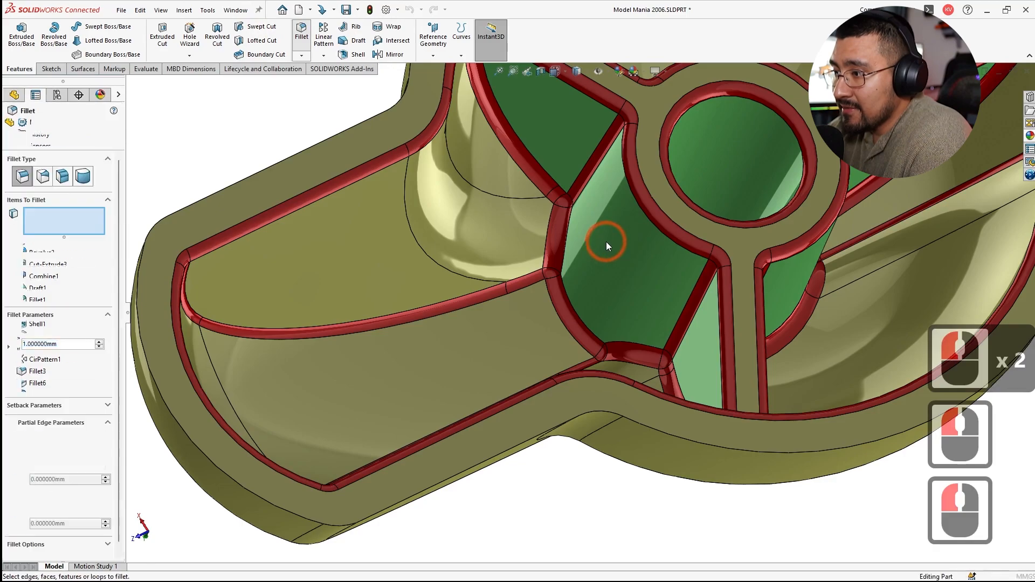
pyautogui.press('Escape')
# Step: Activate Phase 1 and add a 1 mm fillet to the cylindrical boss face bordering the arm pocket
pyautogui.click(57, 95)
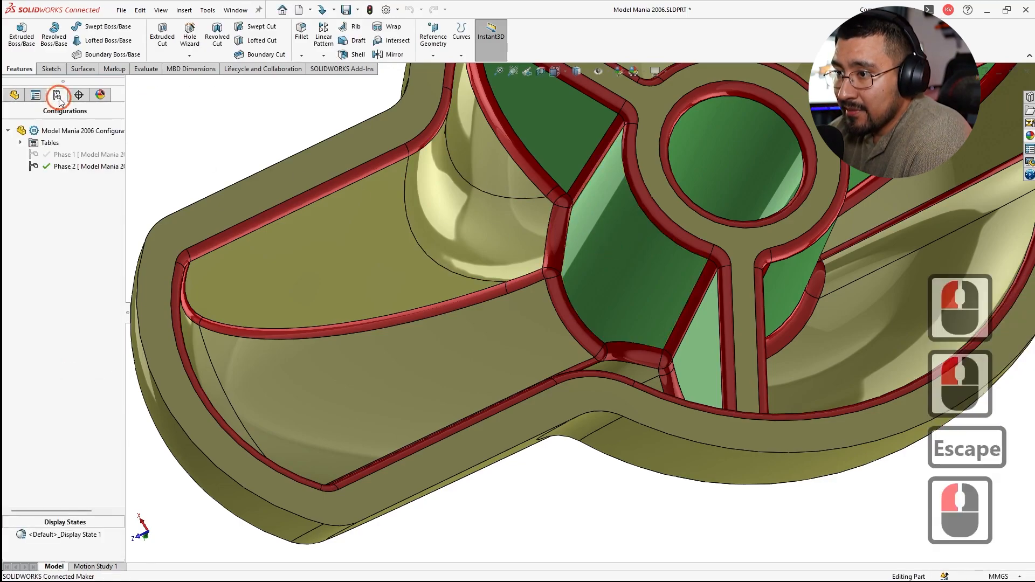
pyautogui.doubleClick(64, 154)
pyautogui.scroll(4, 569, 279)
pyautogui.scroll(-2, 611, 215)
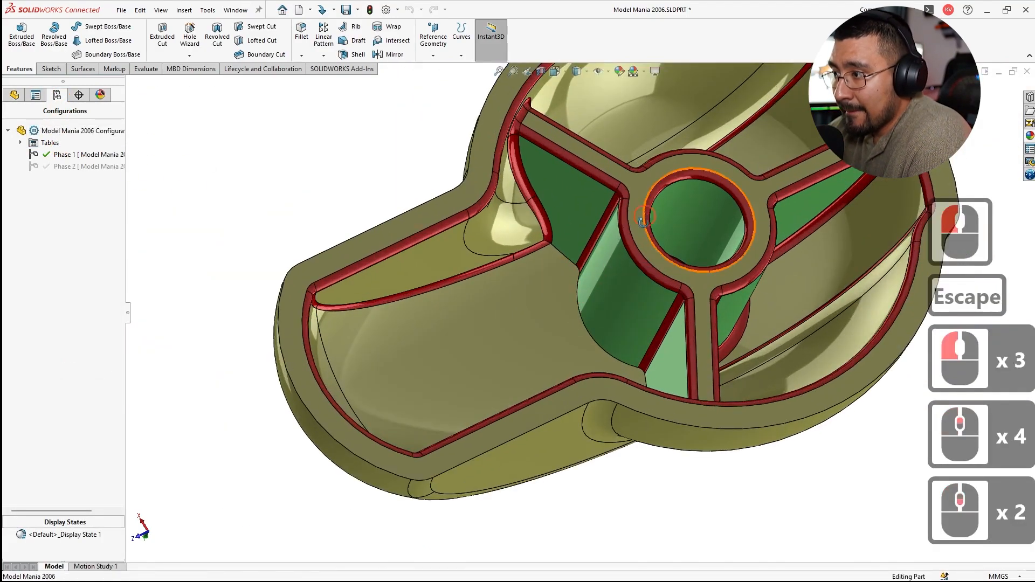
pyautogui.moveTo(643, 221); pyautogui.dragTo(631, 291, button='middle')
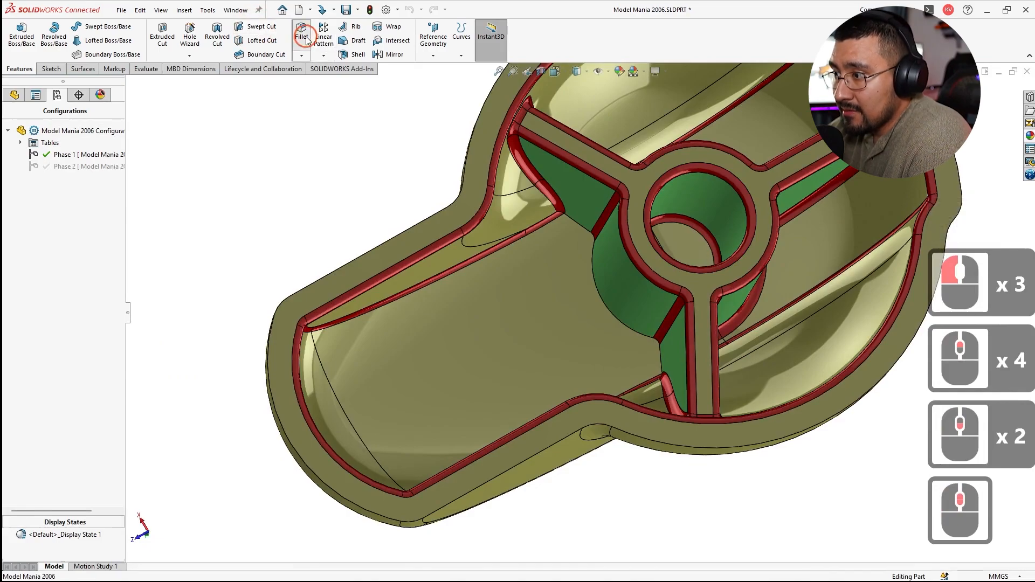
pyautogui.click(302, 34)
pyautogui.click(620, 273)
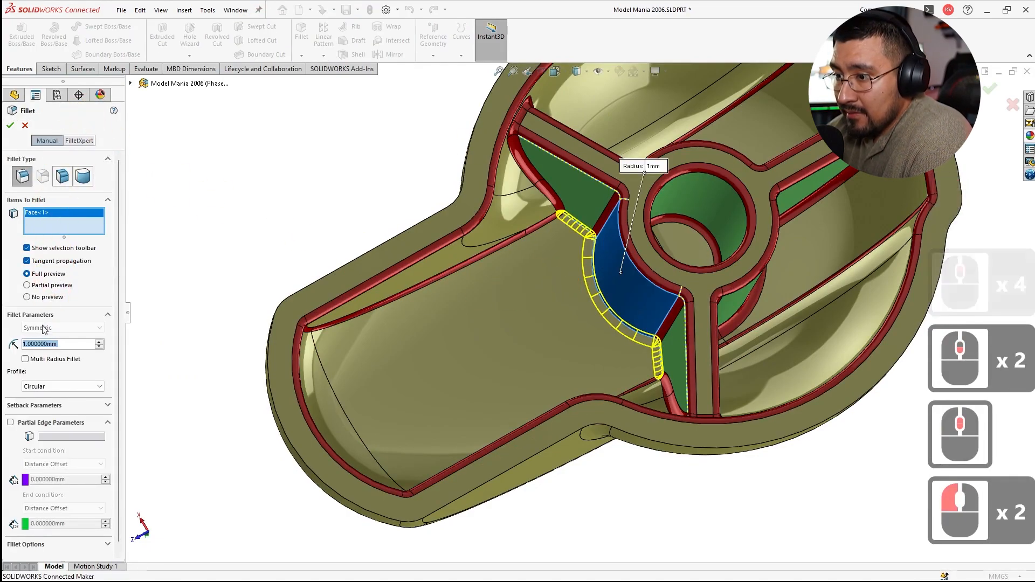
pyautogui.click(11, 128)
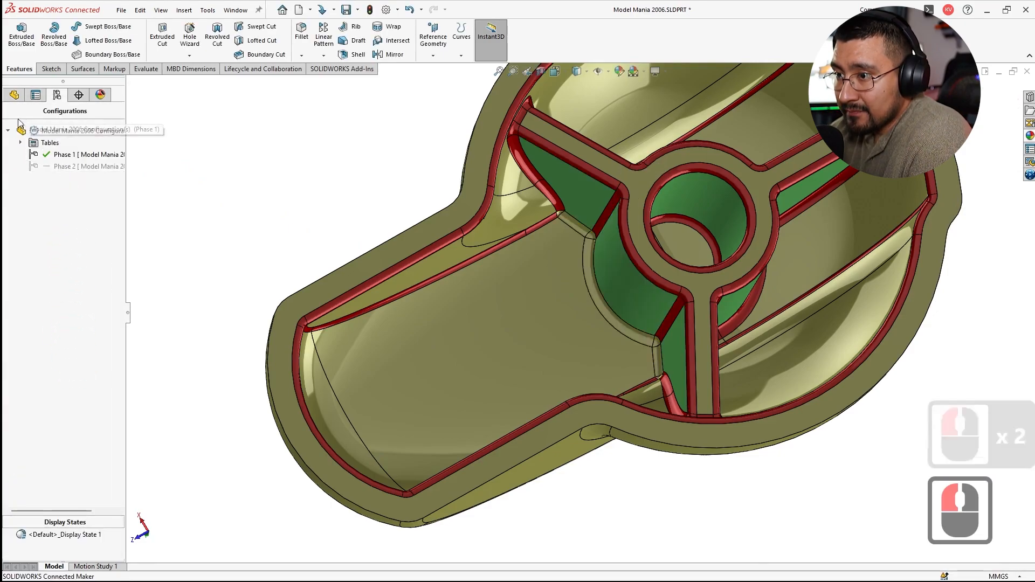
# Step: Color the new boss-base fillet feature red (RGB 255, 0, 0) and save the part
pyautogui.click(14, 95)
pyautogui.click(34, 417)
pyautogui.rightClick(33, 417)
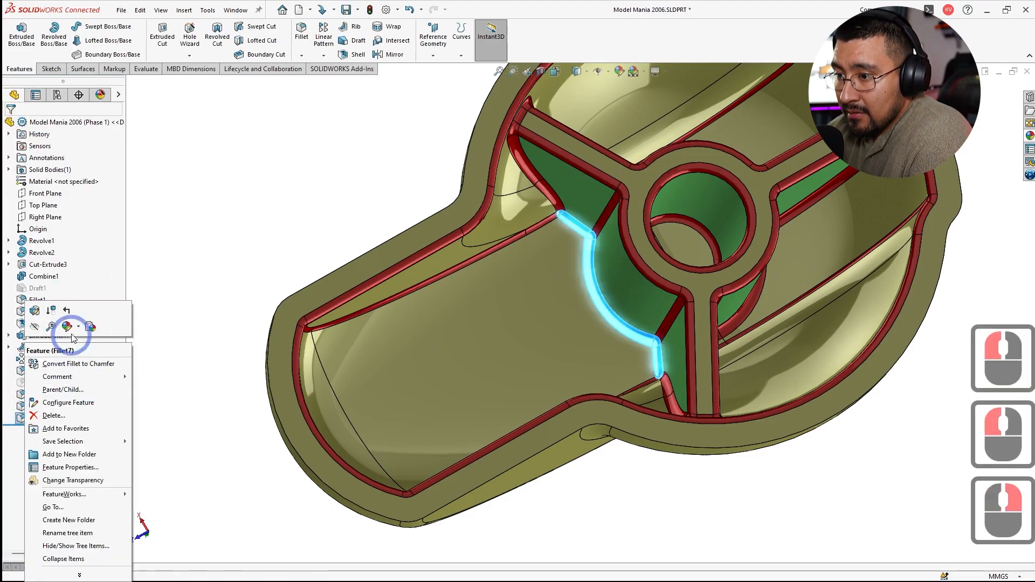
pyautogui.click(79, 328)
pyautogui.click(81, 352)
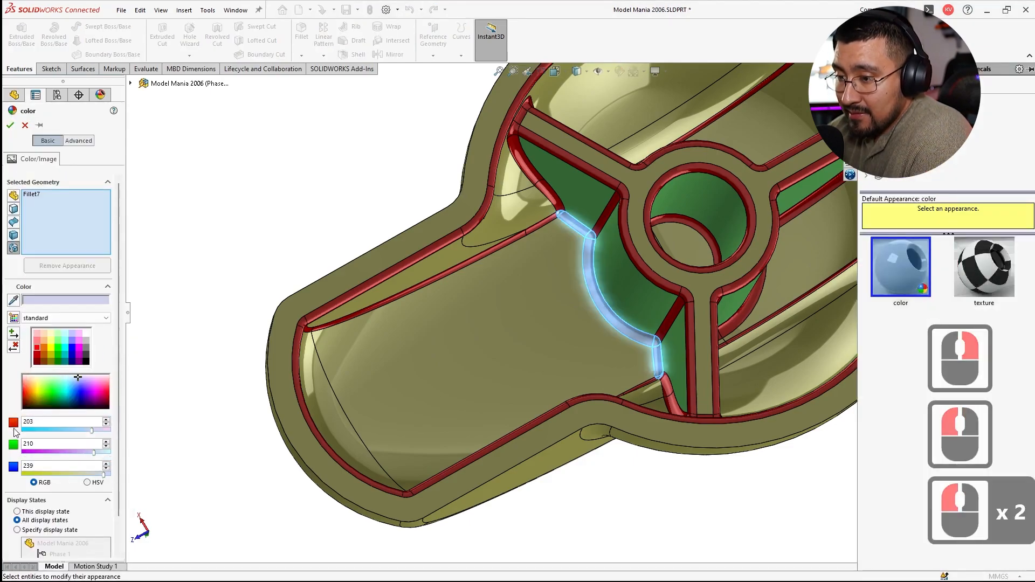
pyautogui.click(37, 347)
pyautogui.click(13, 159)
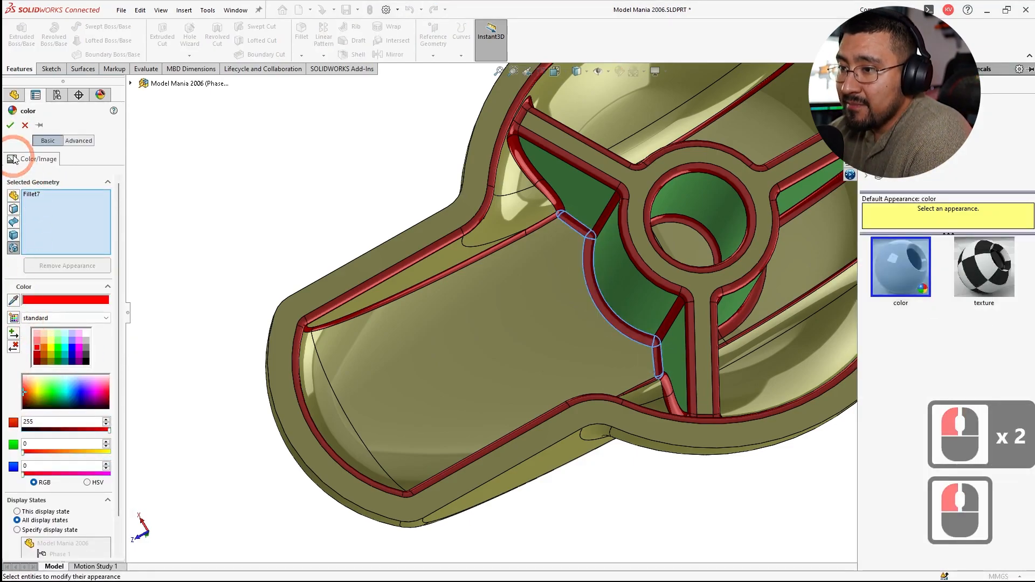
pyautogui.click(10, 125)
pyautogui.click(296, 167)
pyautogui.click(503, 317)
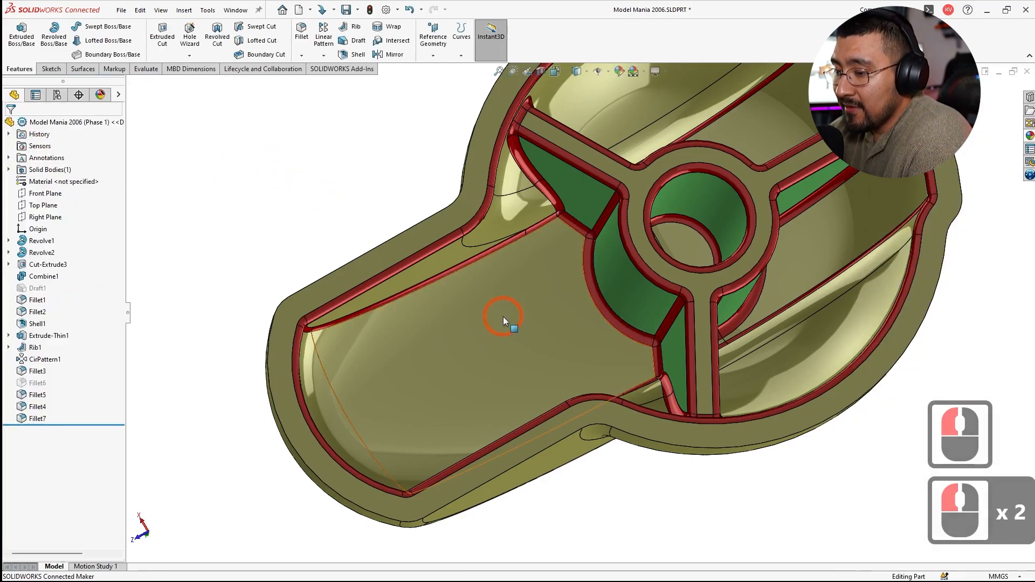
pyautogui.hotkey('ctrl', 's')
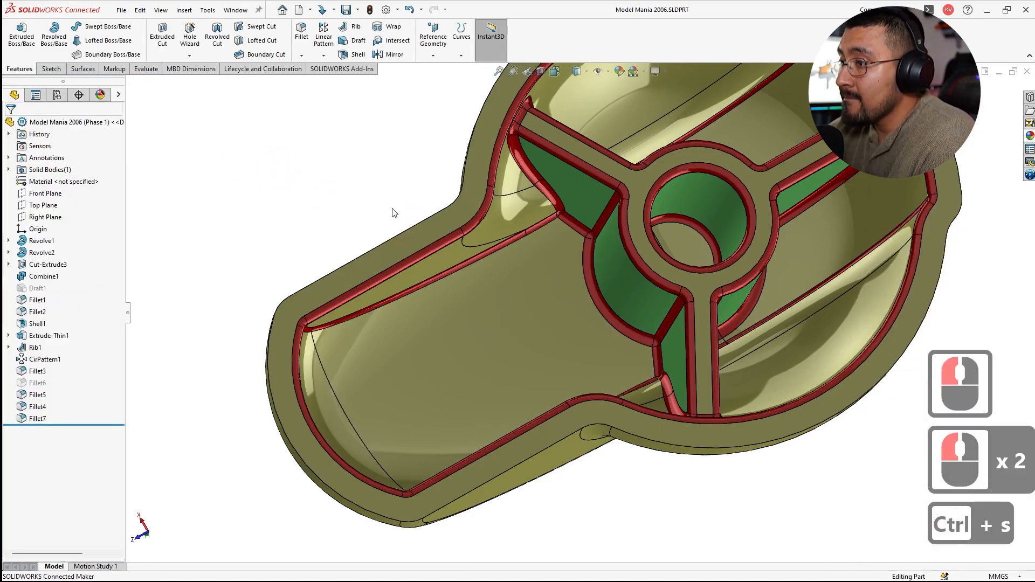
# Step: Activate Phase 2 and switch back to Phase 1 to check that the boss-base fillets are complete in both configurations
pyautogui.click(159, 169)
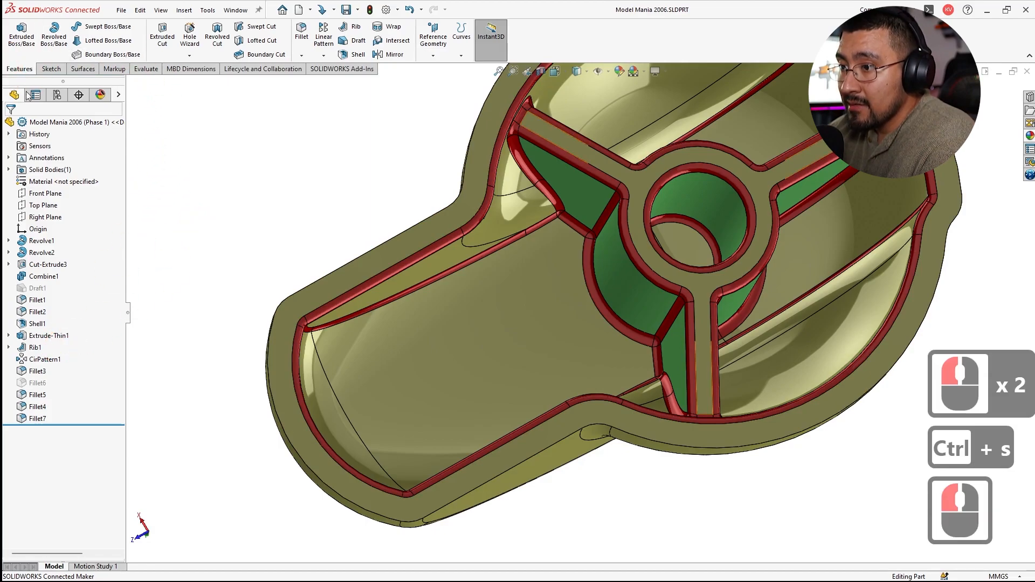
pyautogui.click(57, 95)
pyautogui.doubleClick(73, 165)
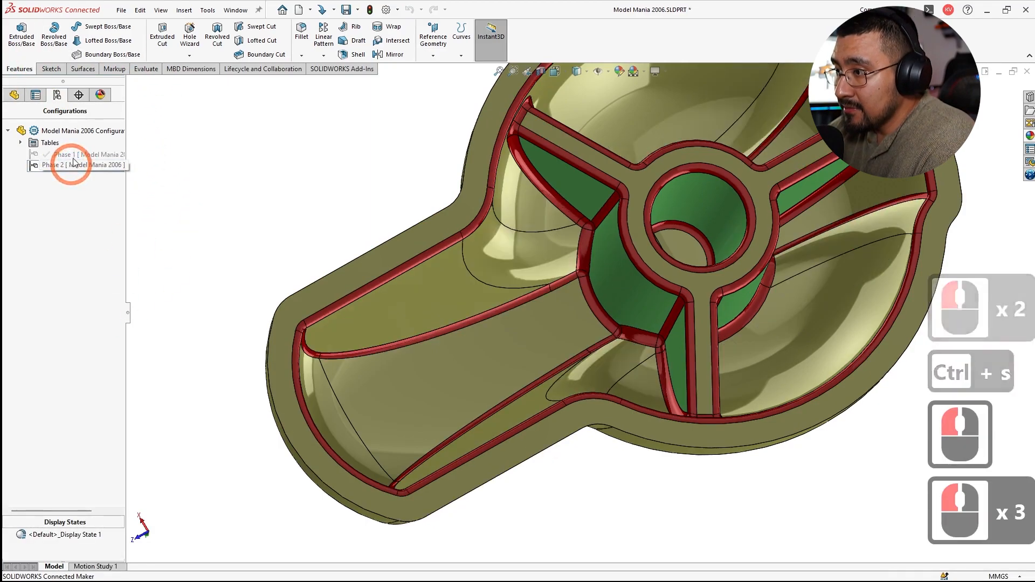
pyautogui.doubleClick(73, 155)
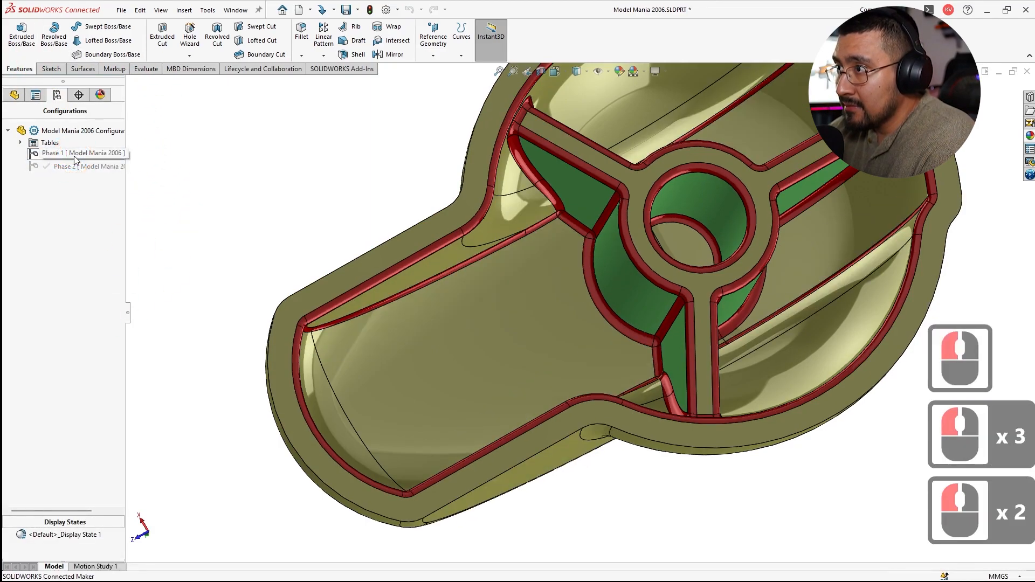
# Step: Alternate between the Phase 2 and Phase 1 configurations to compare their fillets, finish on Phase 1, and save the part
pyautogui.doubleClick(91, 166)
pyautogui.moveTo(687, 241); pyautogui.dragTo(436, 235, button='middle')
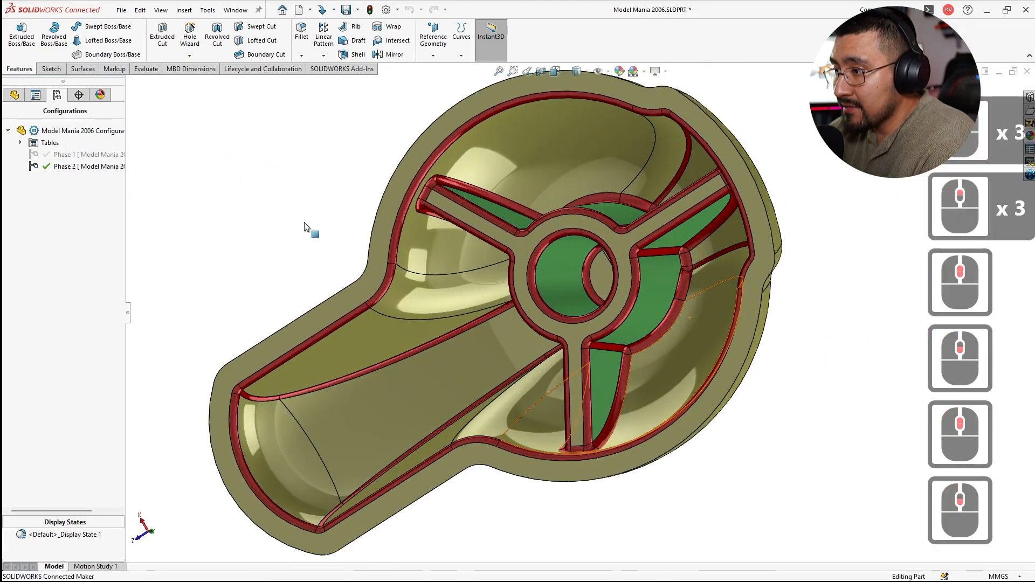
pyautogui.doubleClick(47, 155)
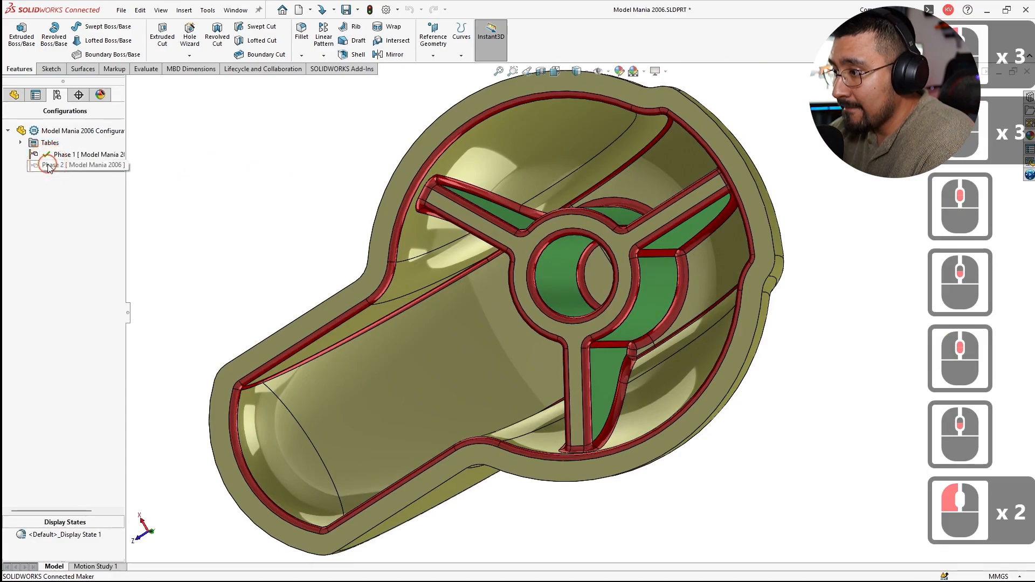
pyautogui.doubleClick(48, 166)
pyautogui.doubleClick(49, 154)
pyautogui.scroll(-4, 525, 334)
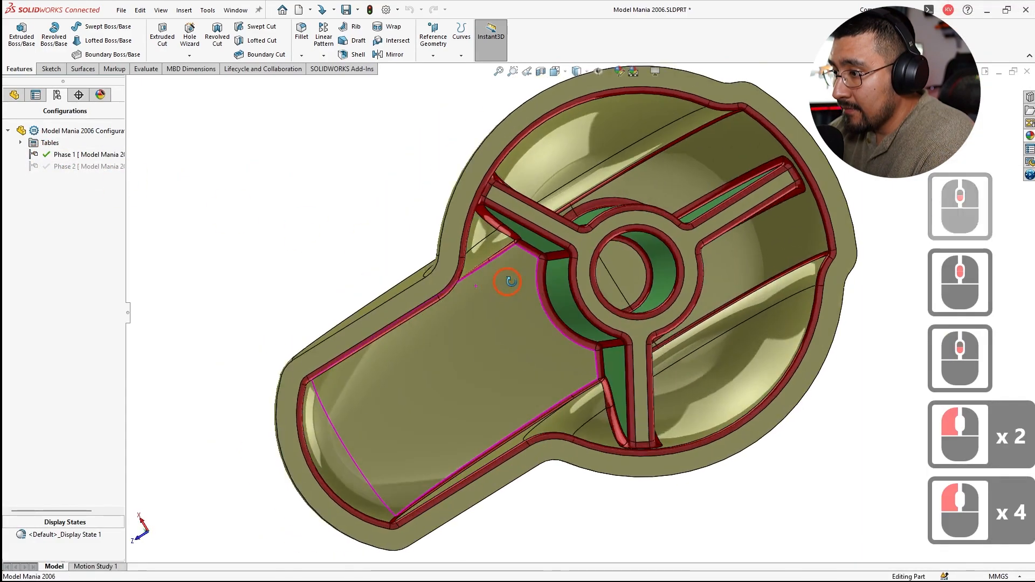
pyautogui.hotkey('ctrl', 's')
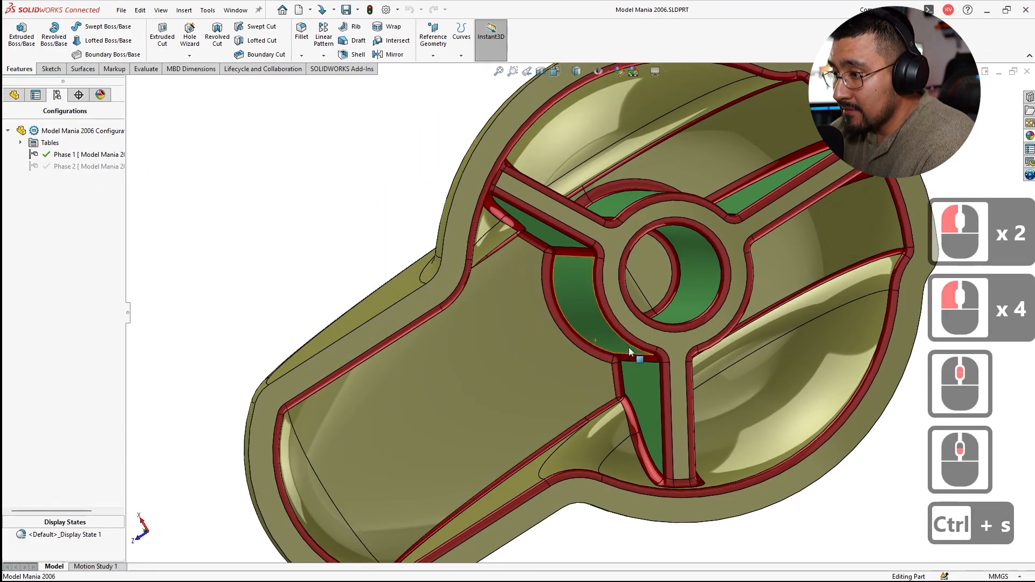
# Step: Run a 3-degree draft analysis on Phase 1 using the flat rim face as the pull direction, and inspect the boss and ribs
pyautogui.scroll(3, 628, 347)
pyautogui.scroll(-3, 600, 328)
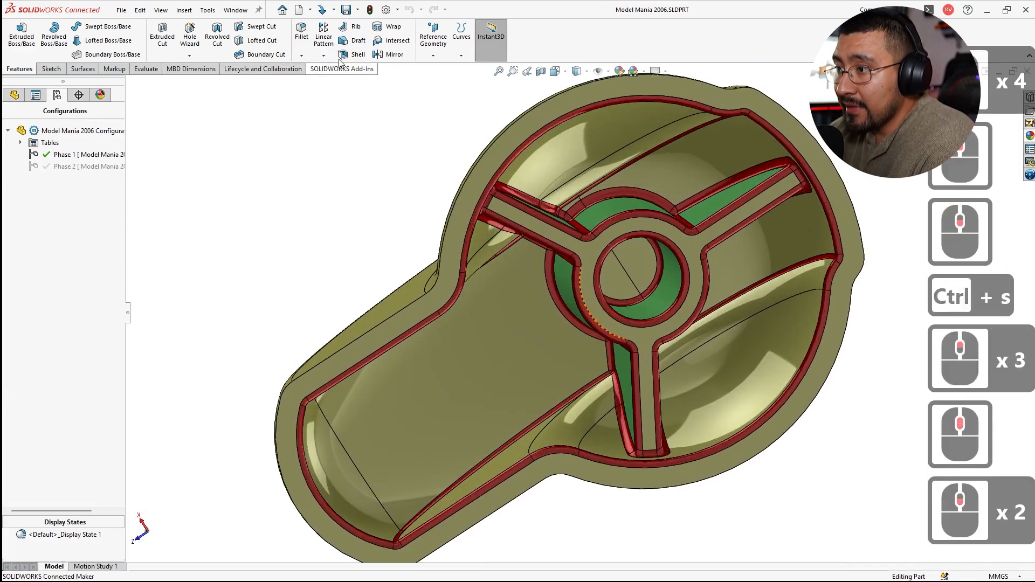
pyautogui.click(144, 73)
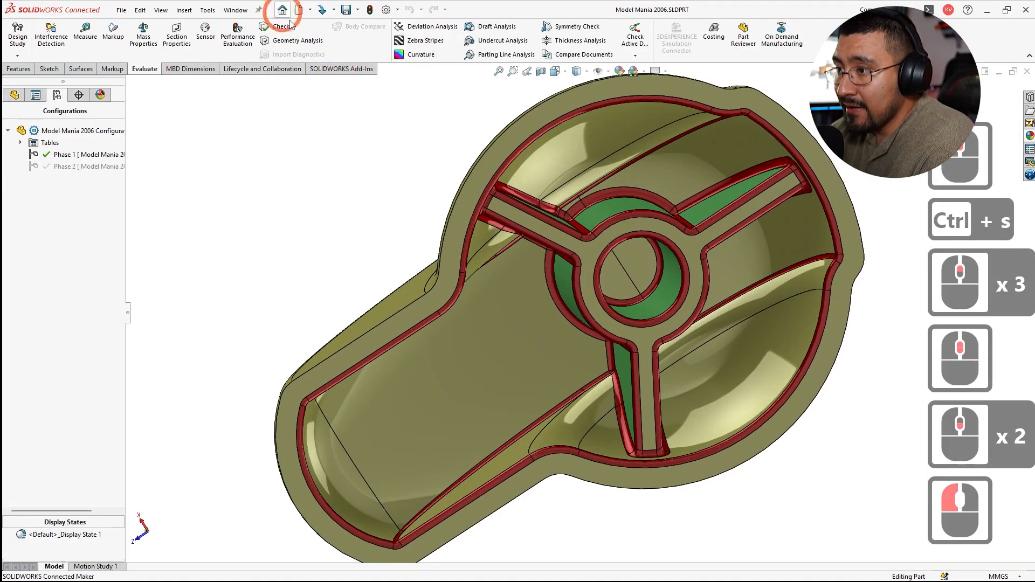
pyautogui.click(504, 215)
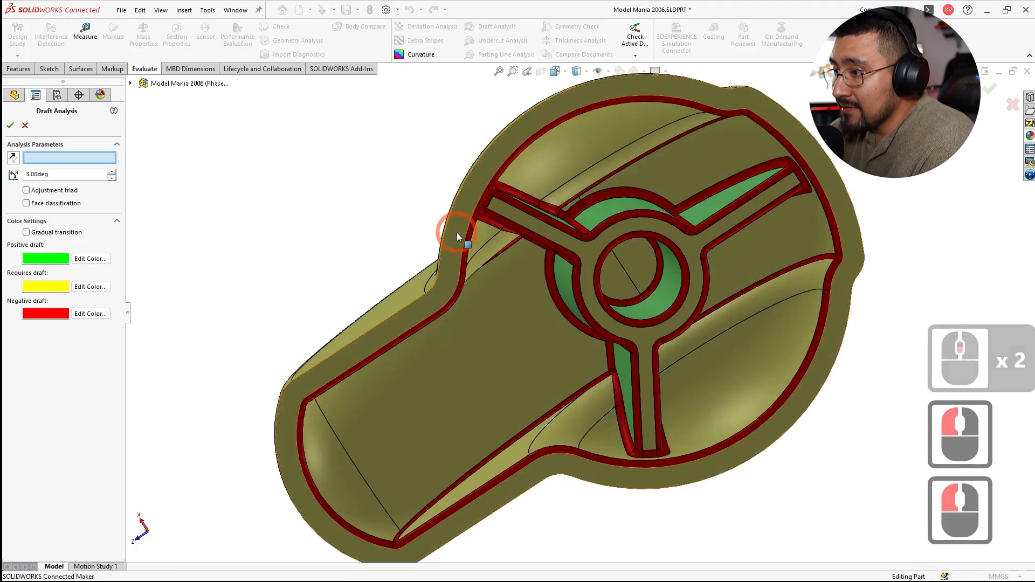
pyautogui.click(457, 233)
pyautogui.moveTo(561, 333); pyautogui.dragTo(606, 195, button='middle')
pyautogui.scroll(-1, 605, 195)
pyautogui.scroll(3, 607, 200)
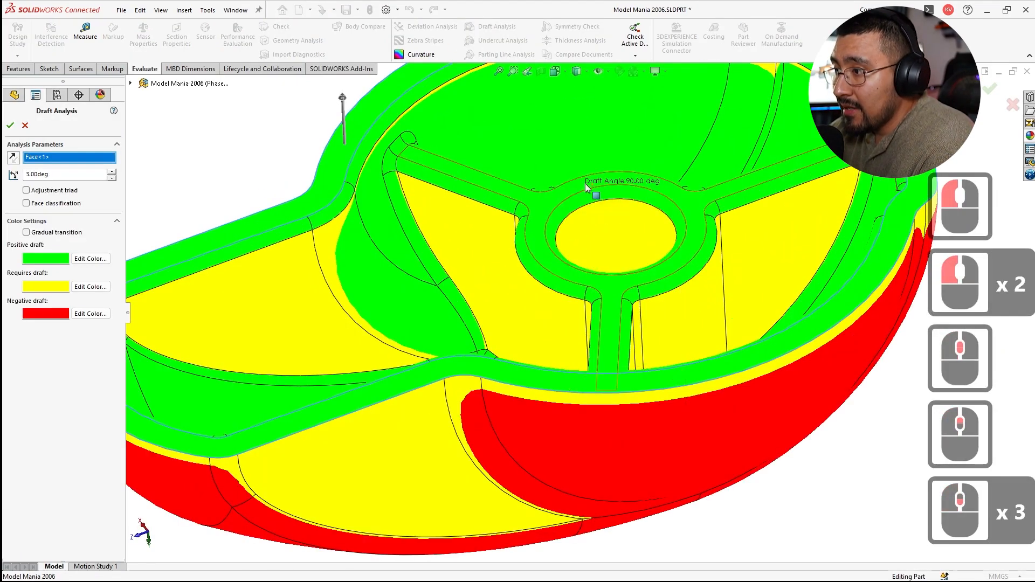
pyautogui.scroll(1, 536, 323)
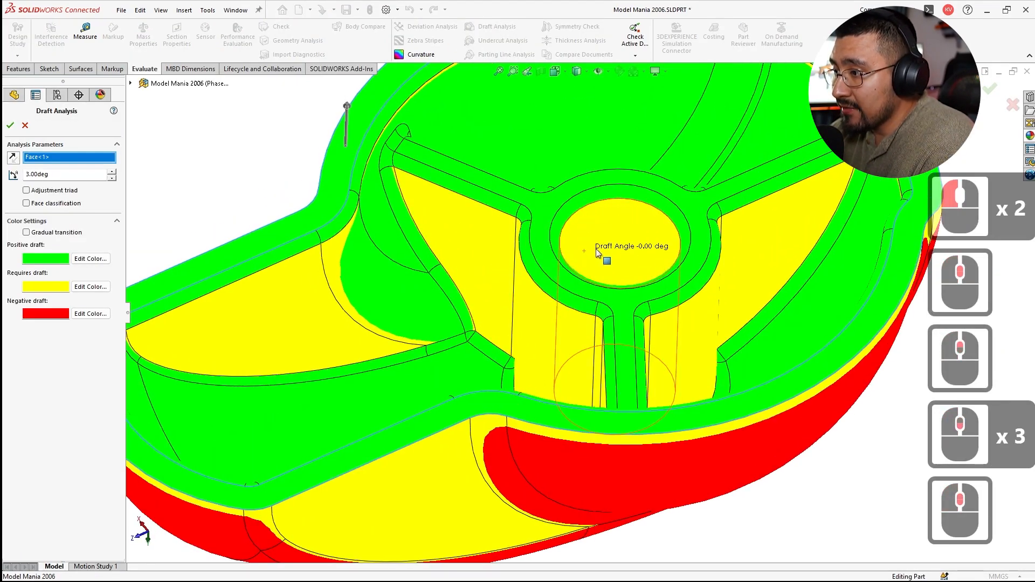
pyautogui.scroll(-2, 598, 253)
pyautogui.scroll(-3, 566, 288)
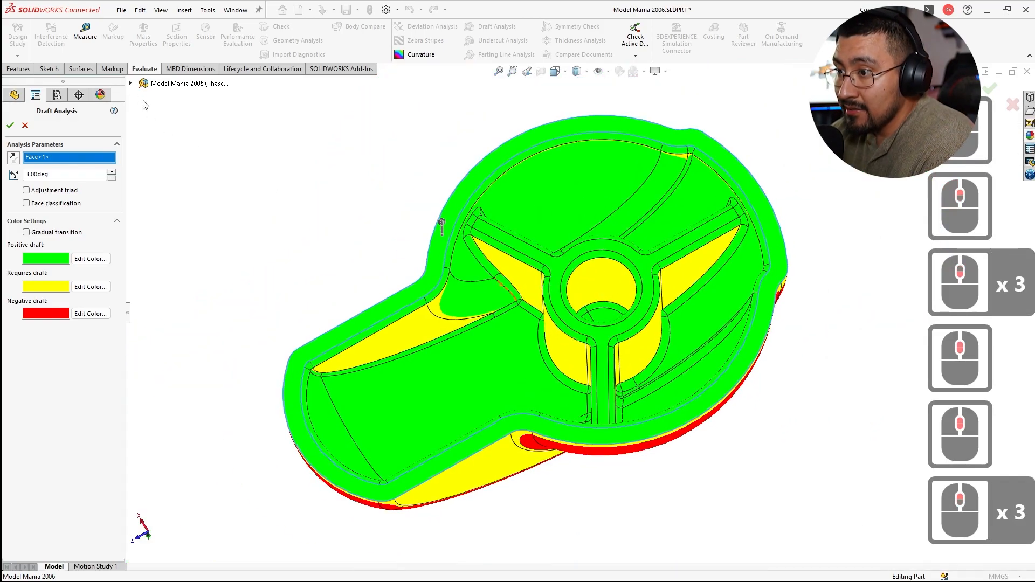
# Step: Try to activate the Phase 2 configuration while the draft analysis is still open
pyautogui.click(130, 83)
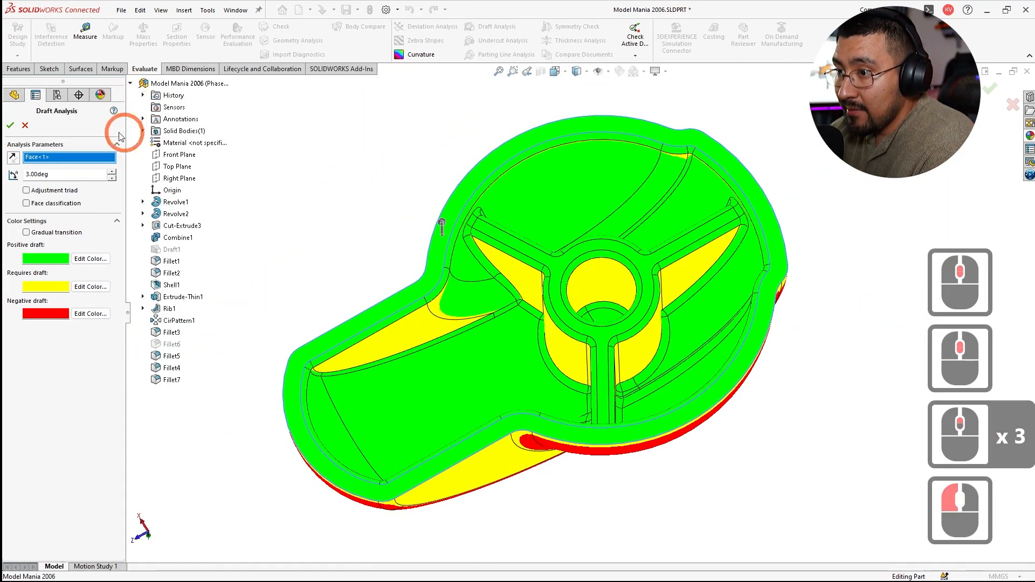
pyautogui.click(58, 96)
pyautogui.click(58, 156)
pyautogui.click(58, 156)
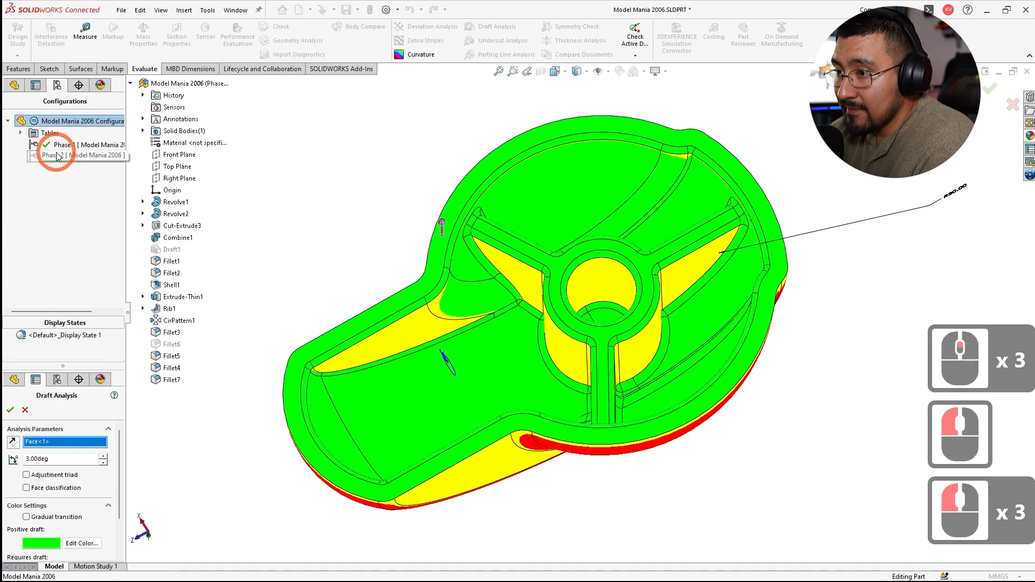
pyautogui.rightClick(59, 157)
pyautogui.press('Escape')
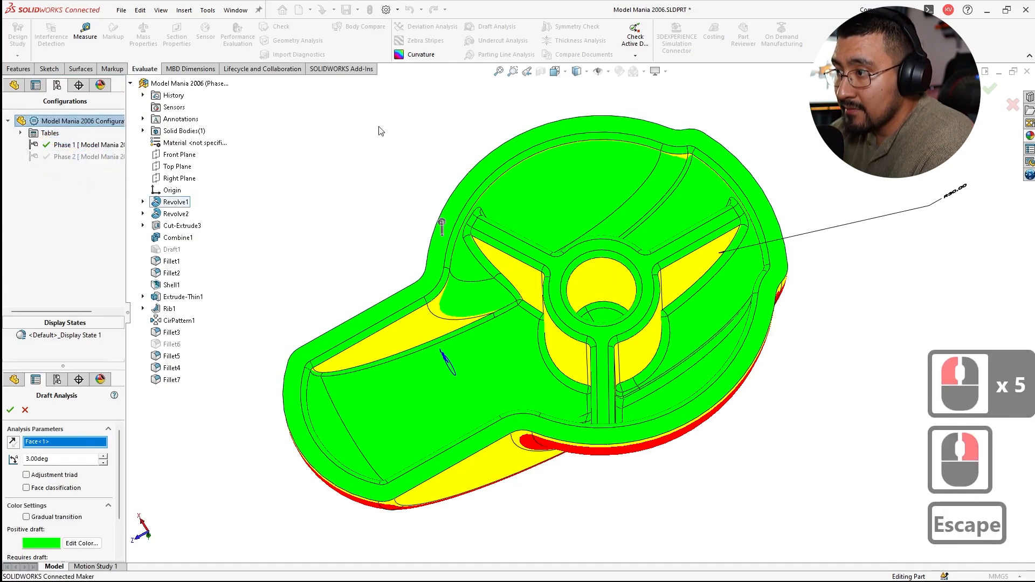
# Step: Accept the draft analysis with its colors displayed, activate Phase 2, and inspect the part's underside
pyautogui.click(699, 108)
pyautogui.click(983, 99)
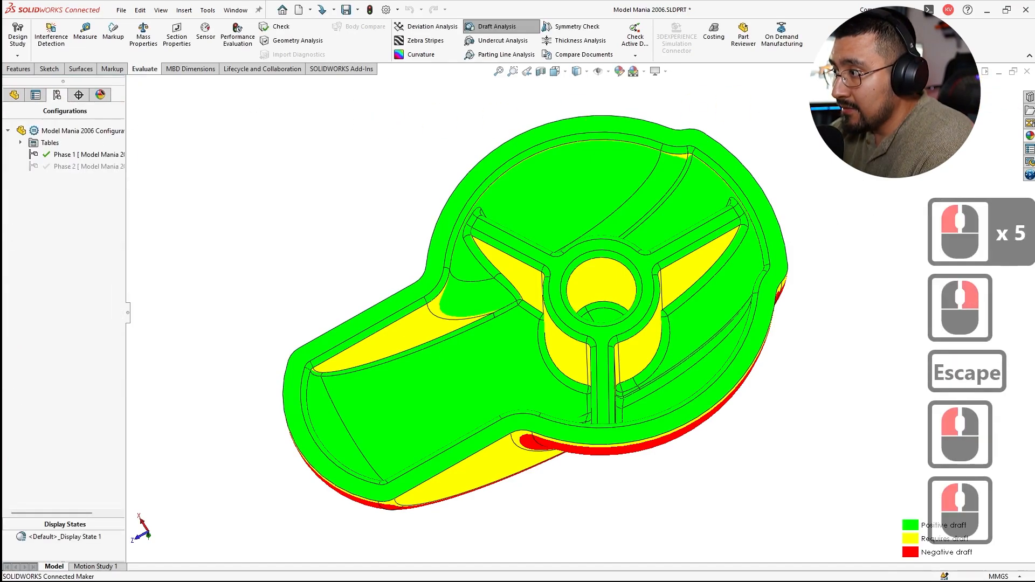
pyautogui.doubleClick(63, 166)
pyautogui.click(329, 133)
pyautogui.moveTo(564, 229); pyautogui.dragTo(573, 261, button='middle')
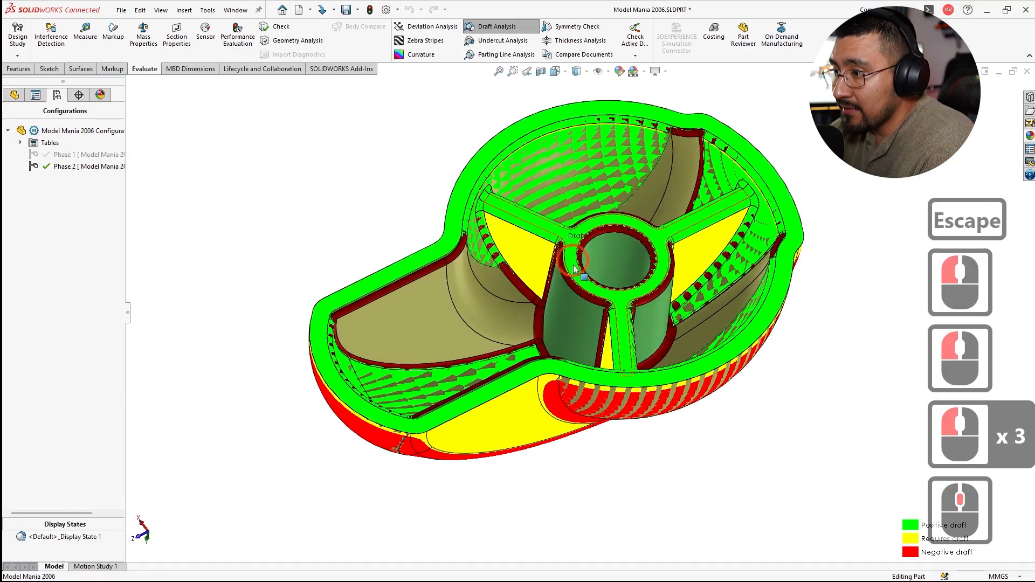
pyautogui.middleClick(573, 261)
pyautogui.middleClick(573, 261)
# Step: Clear the old draft colors and run a new draft analysis on Phase 2 from the flat rim face
pyautogui.click(488, 29)
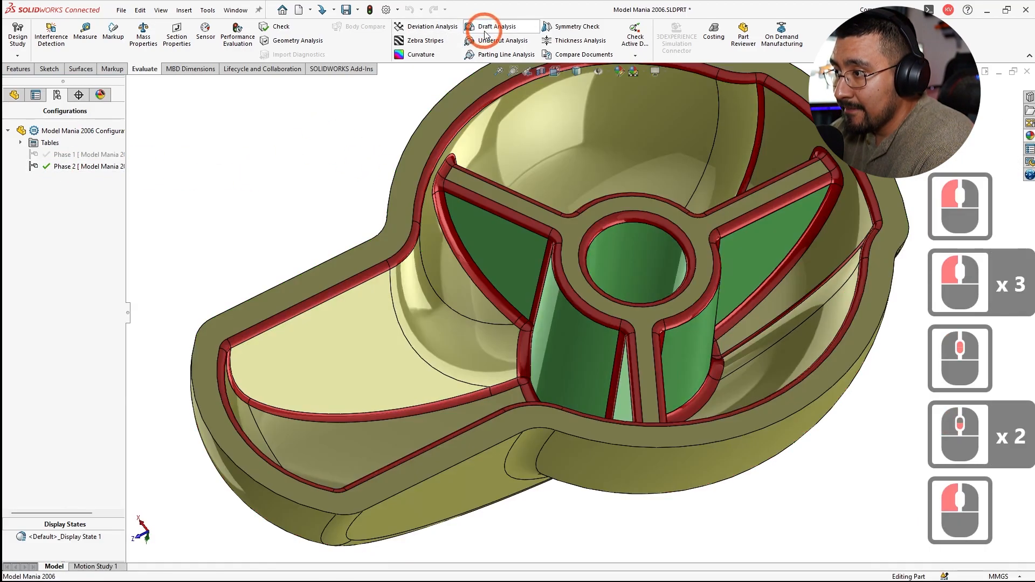
pyautogui.click(406, 185)
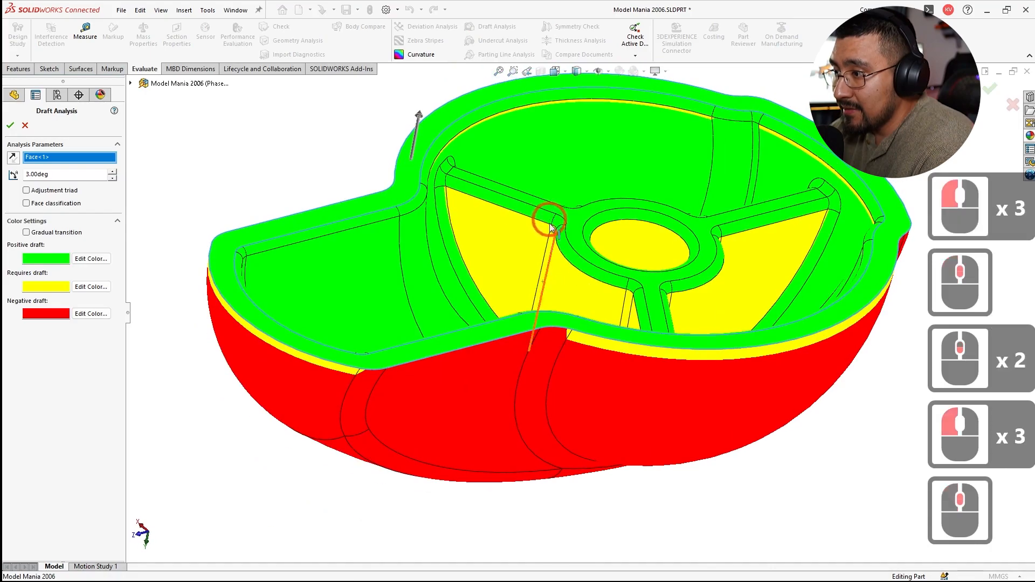
pyautogui.middleClick(523, 247)
pyautogui.middleClick(523, 247)
# Step: Set the draft analysis angle to 0.1 degrees, examine the rib and boss faces, and close the analysis
pyautogui.click(6, 175)
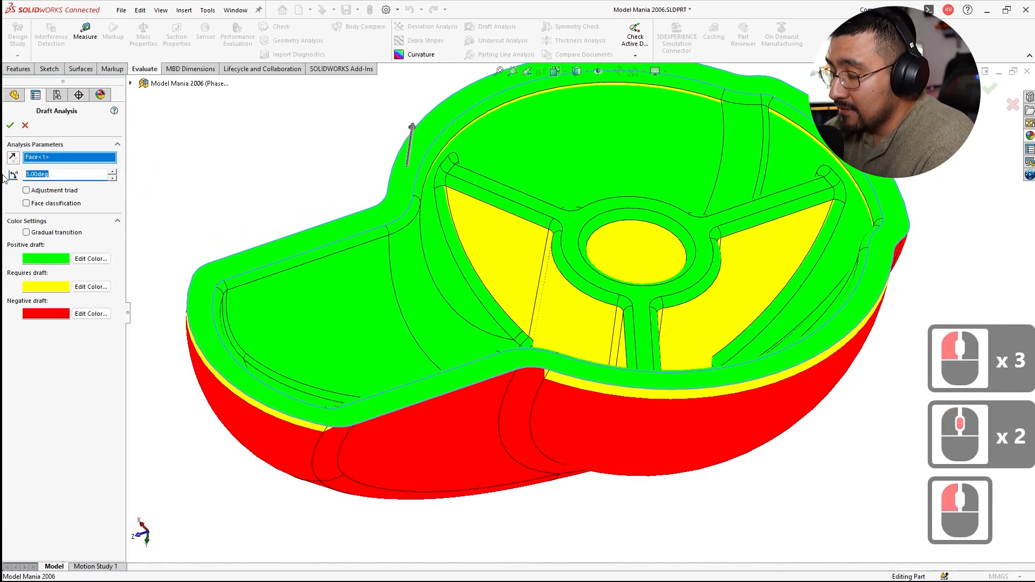
pyautogui.write('.1')
pyautogui.press('Return')
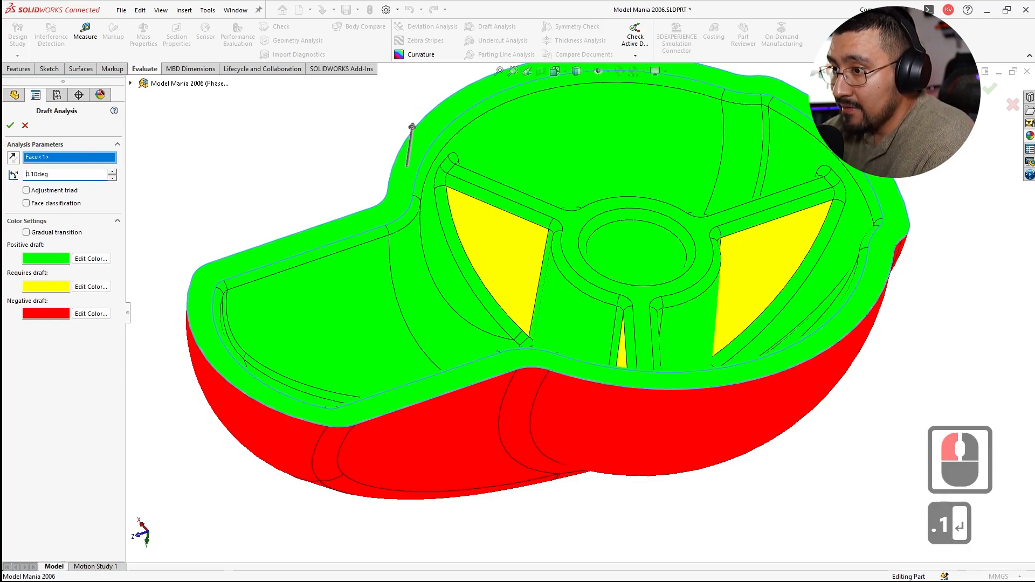
pyautogui.moveTo(513, 239)
pyautogui.moveTo(506, 242); pyautogui.dragTo(495, 310, button='middle')
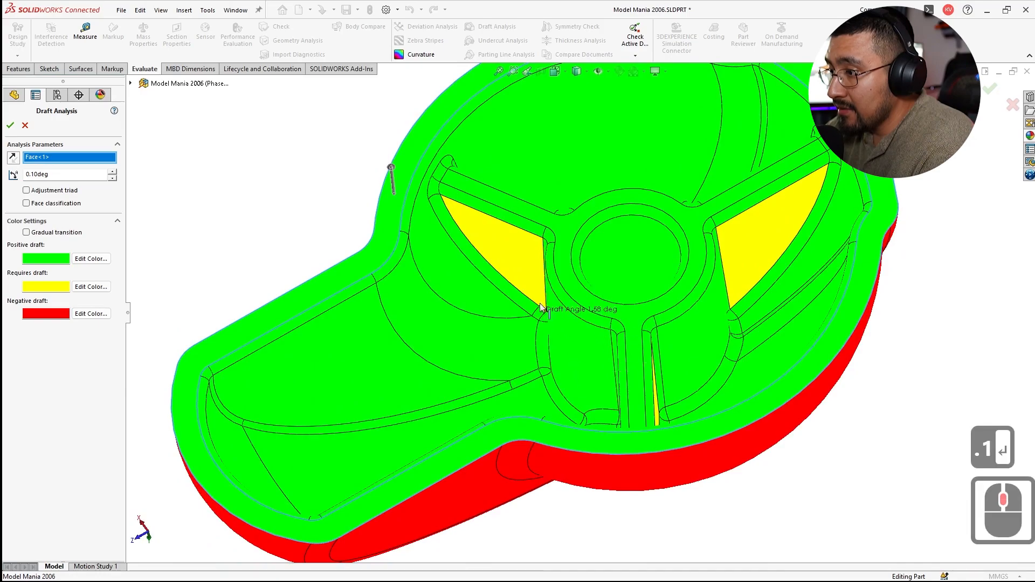
pyautogui.press('Escape')
# Step: Review the circular pattern, Extrude-Thin1 and Rib1 features to determine which one controls the undrafted rib faces
pyautogui.click(14, 95)
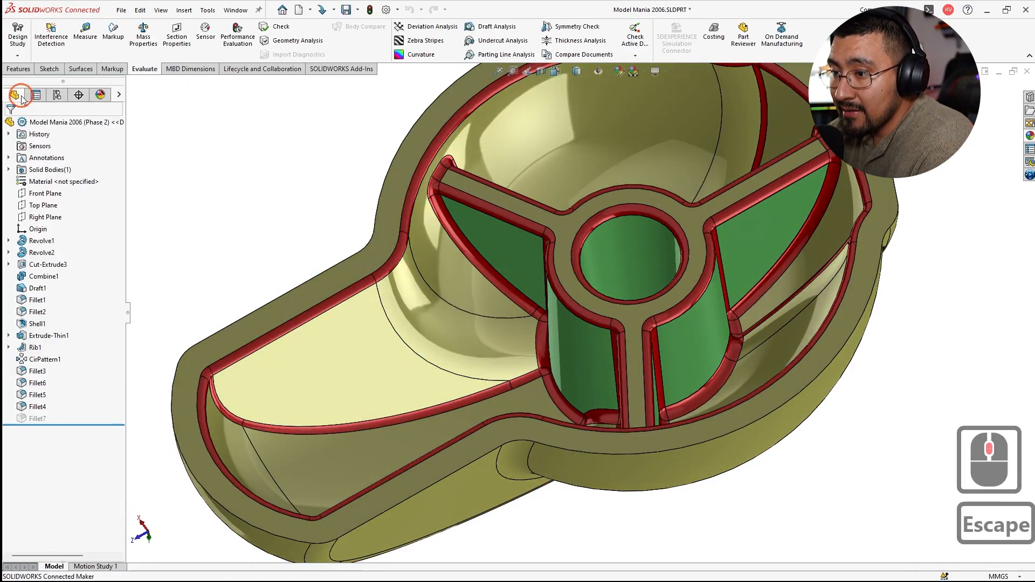
pyautogui.click(35, 347)
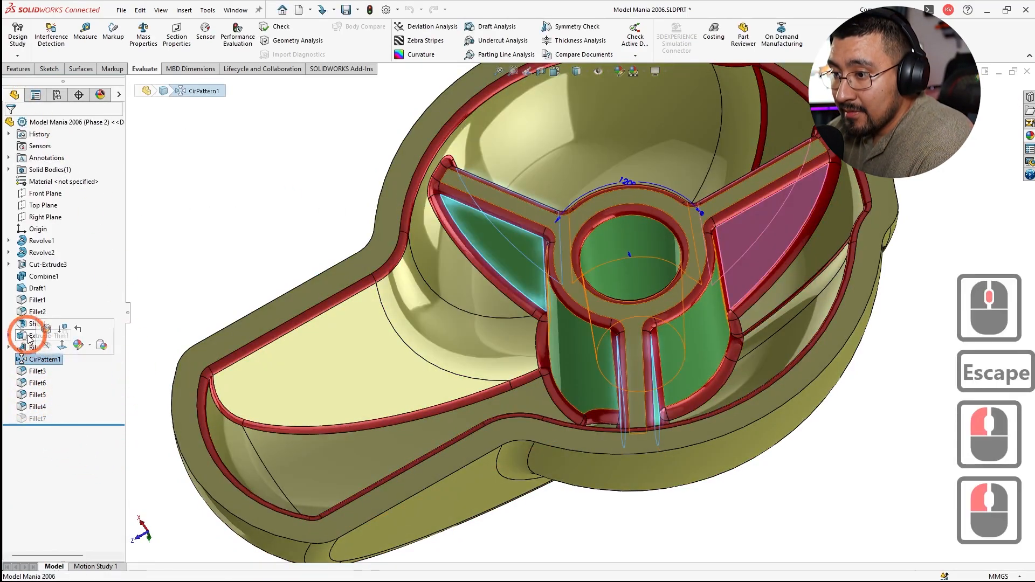
pyautogui.click(47, 335)
pyautogui.click(48, 336)
pyautogui.click(56, 339)
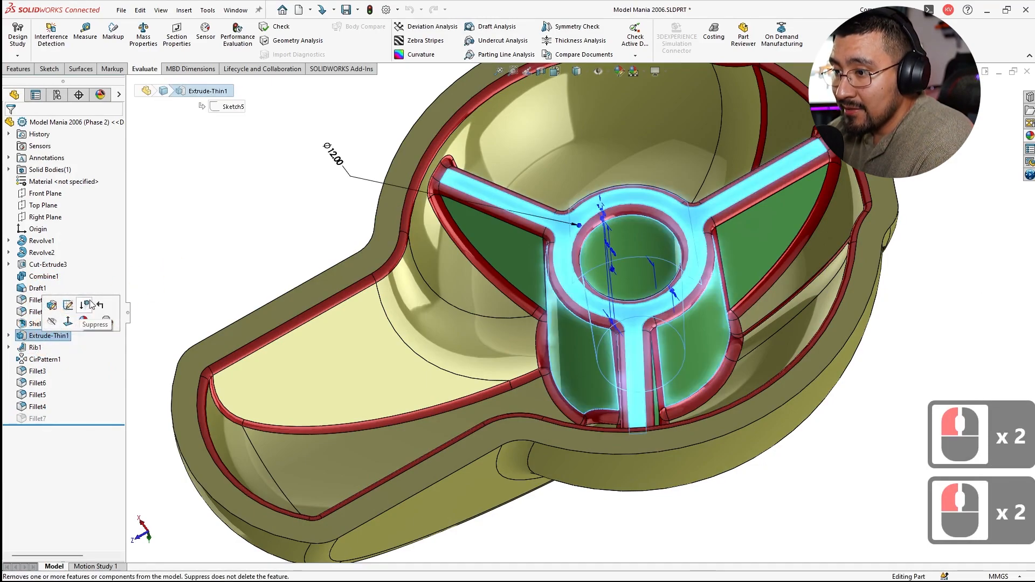
pyautogui.press('Escape')
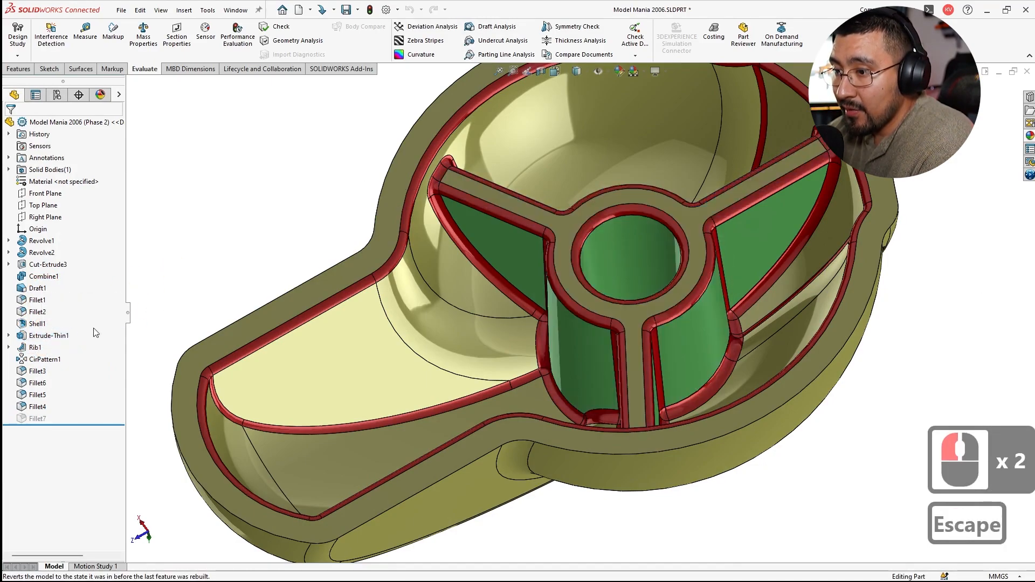
pyautogui.doubleClick(35, 347)
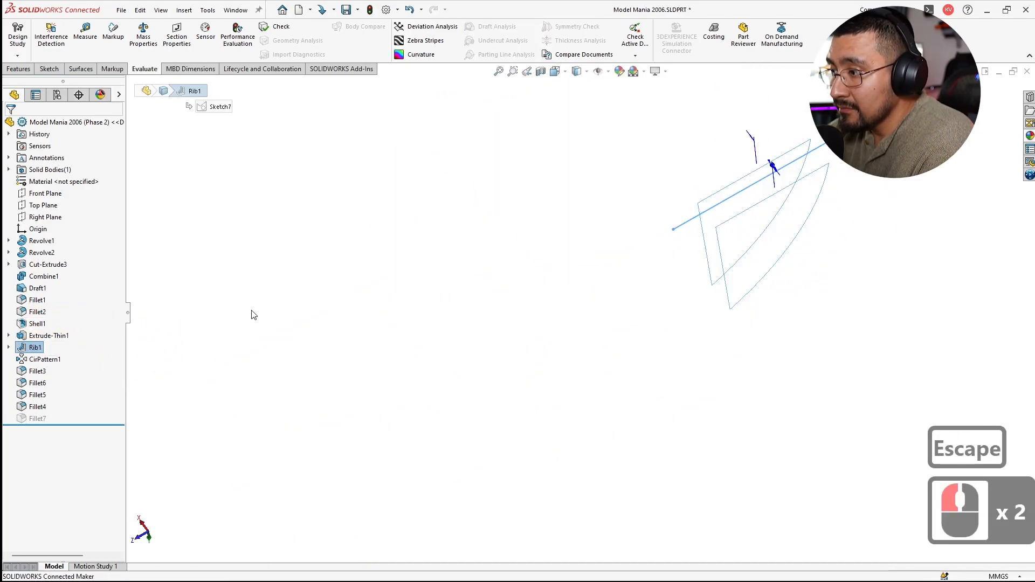
pyautogui.press('Escape')
pyautogui.click(56, 95)
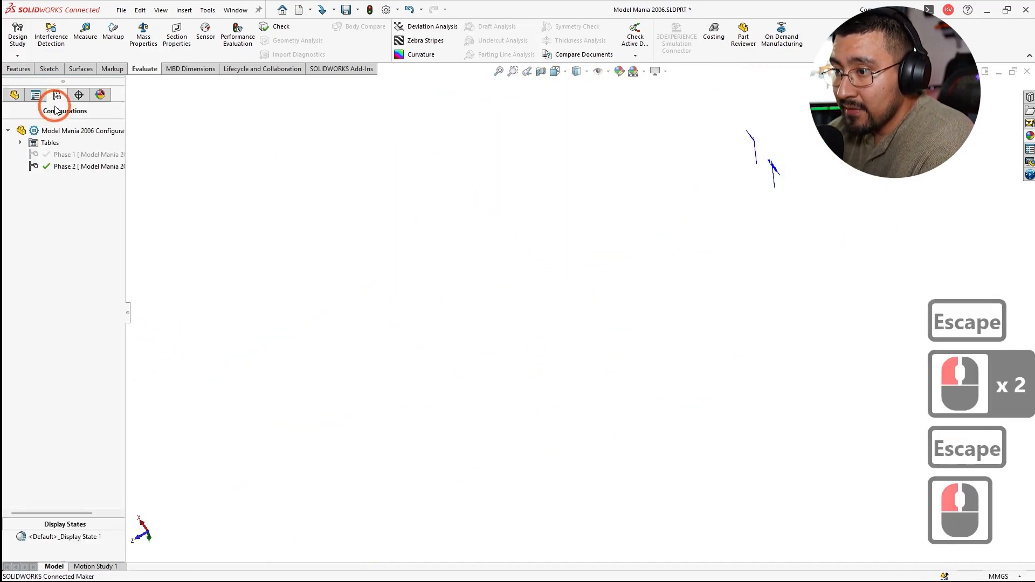
pyautogui.click(14, 95)
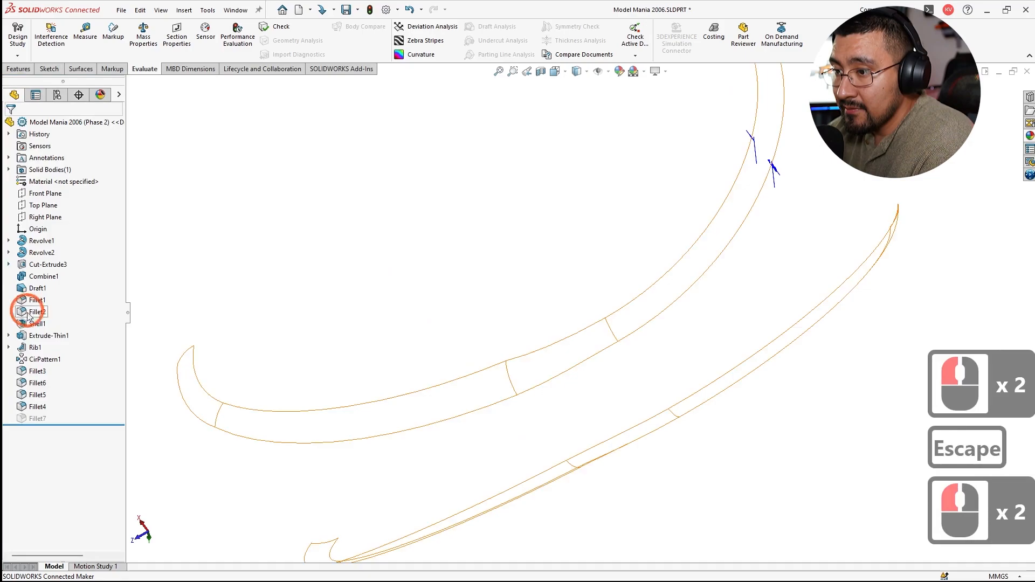
# Step: Edit Rib1 to enable a 2-degree outward draft from the sketch plane, with the angle applied to this configuration only
pyautogui.click(35, 347)
pyautogui.click(39, 318)
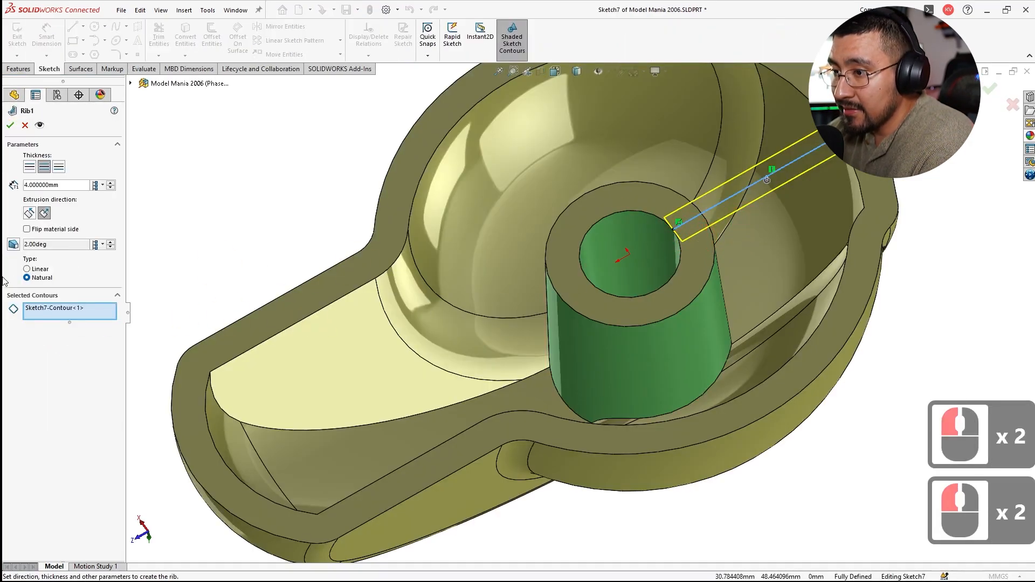
pyautogui.click(95, 246)
pyautogui.click(101, 248)
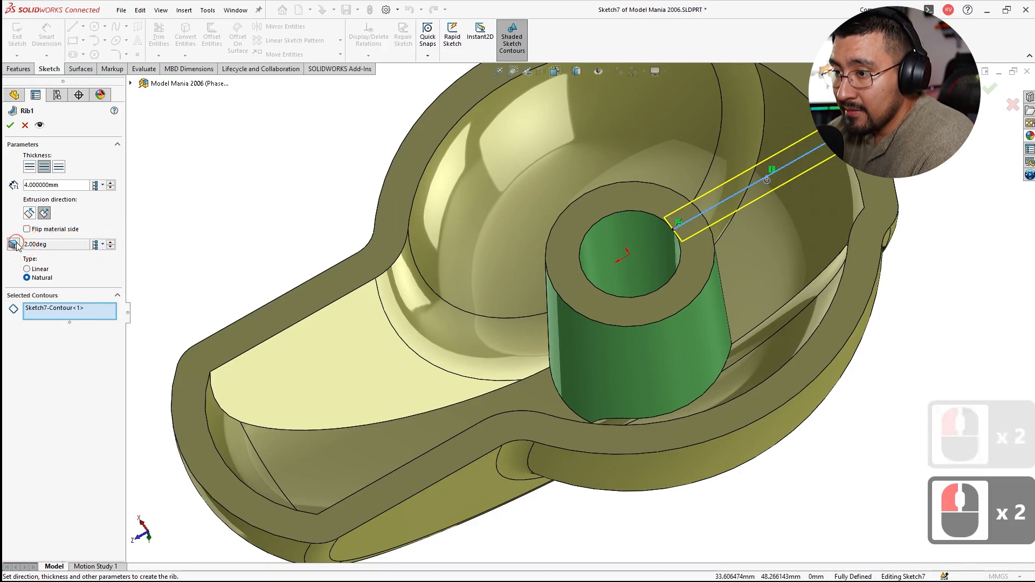
pyautogui.click(14, 244)
pyautogui.click(98, 269)
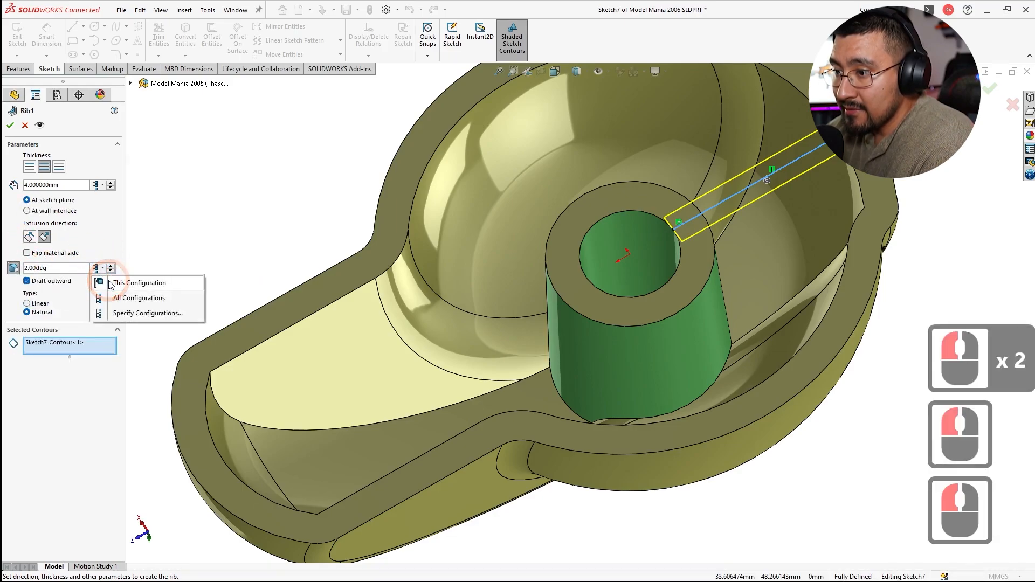
pyautogui.click(109, 282)
pyautogui.click(11, 126)
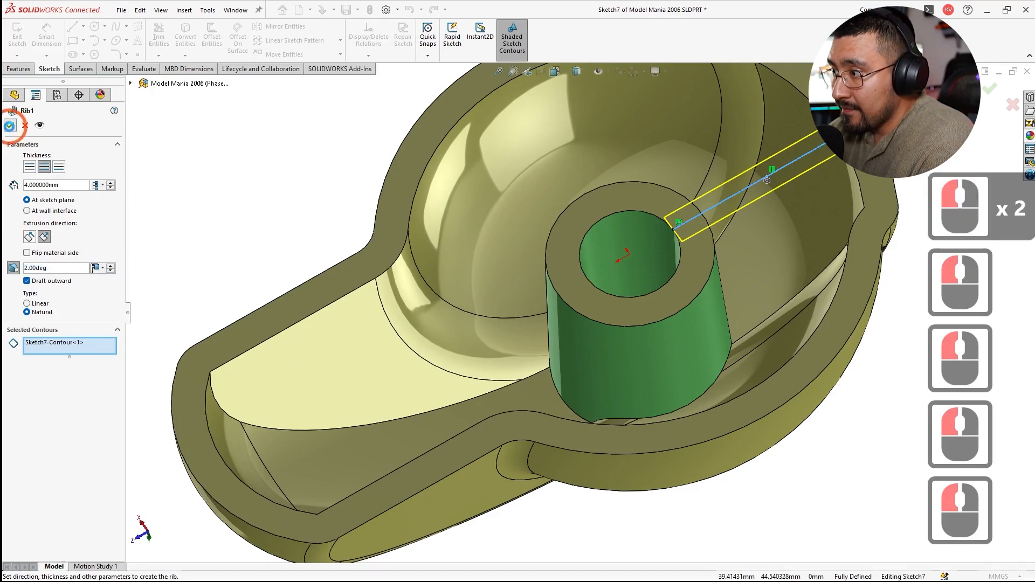
pyautogui.doubleClick(225, 177)
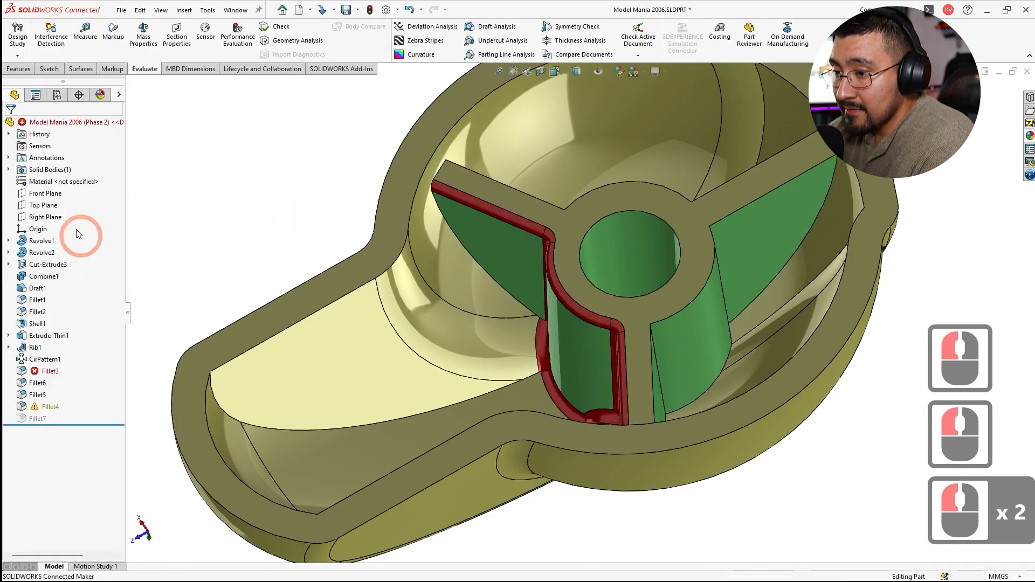
# Step: Activate Phase 1, inspect its ribs and fillets after the rib draft change, and return to the feature tree
pyautogui.click(57, 96)
pyautogui.doubleClick(65, 156)
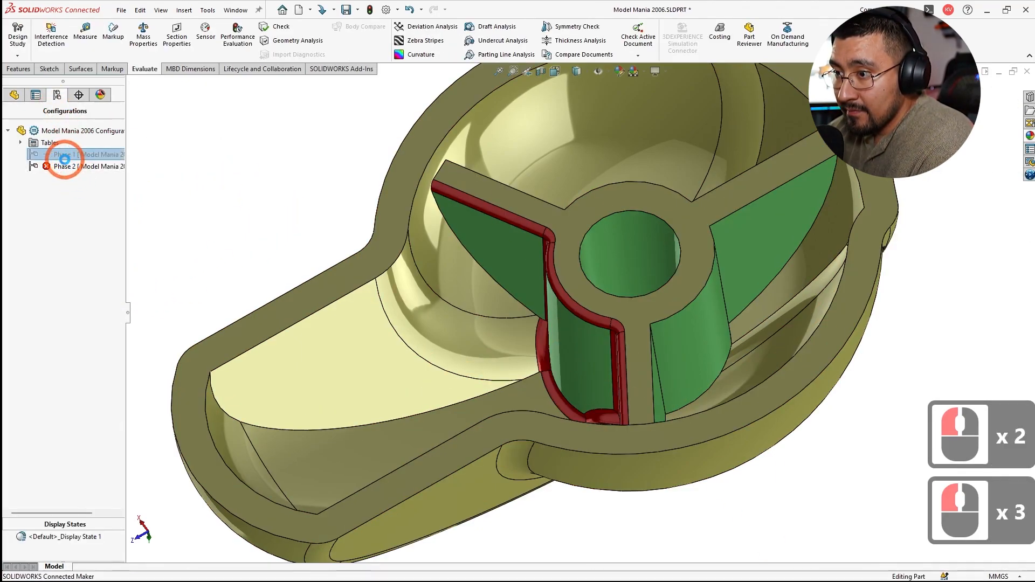
pyautogui.click(508, 239)
pyautogui.moveTo(508, 239); pyautogui.dragTo(497, 270, button='middle')
pyautogui.press('Escape')
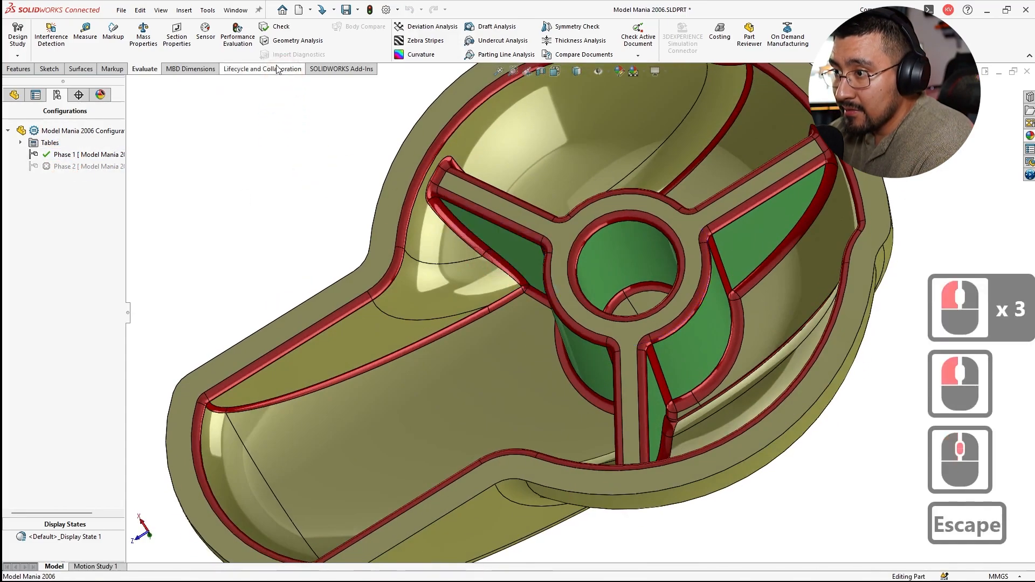
pyautogui.click(504, 28)
pyautogui.press('Escape')
pyautogui.click(14, 95)
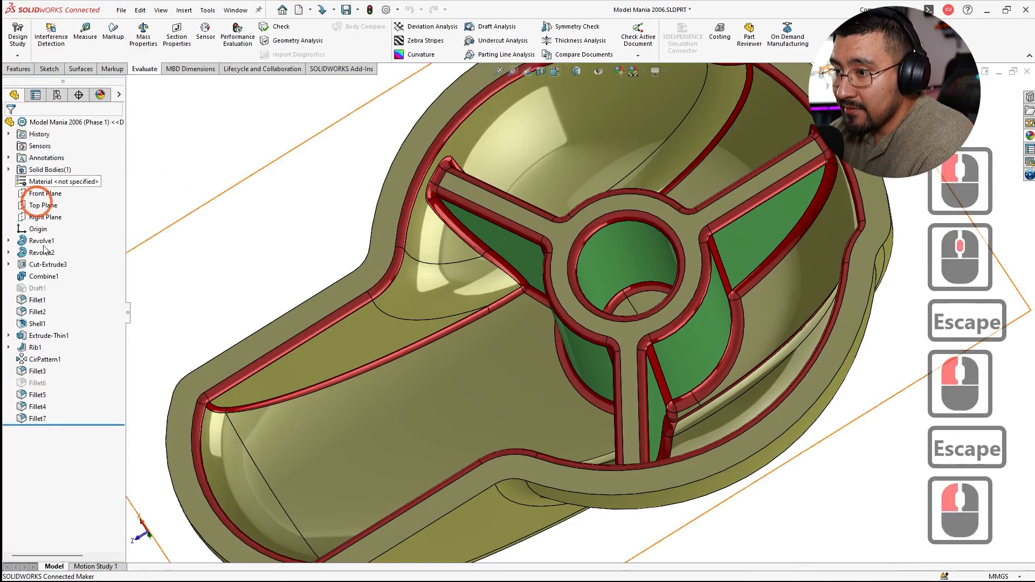
# Step: Roll the Phase 1 model back to just after CirPattern1 to expose the unfilleted ribs
pyautogui.click(54, 425)
pyautogui.moveTo(56, 366); pyautogui.dragTo(55, 365)
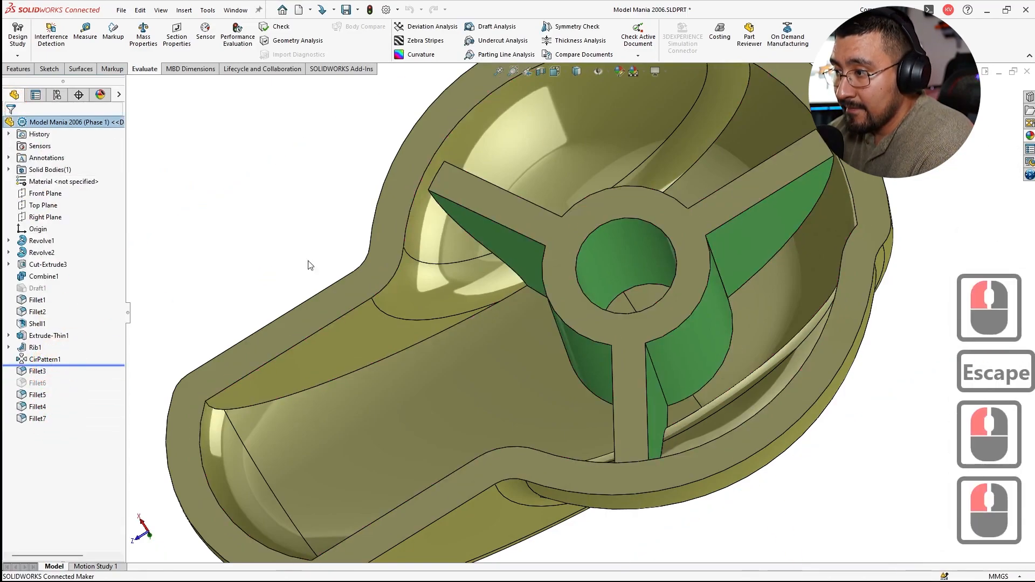
pyautogui.click(557, 228)
pyautogui.click(485, 26)
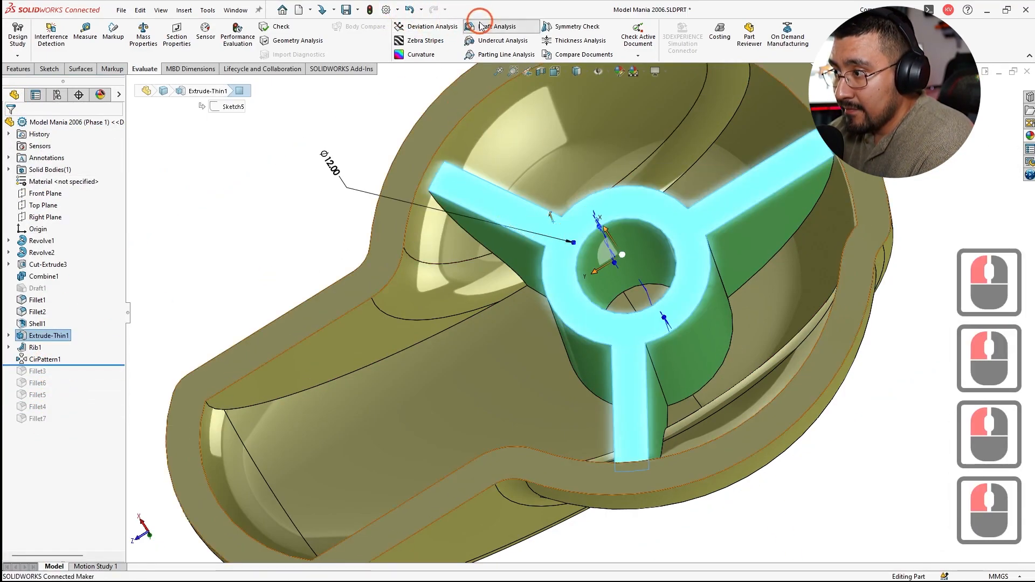
pyautogui.press('Escape')
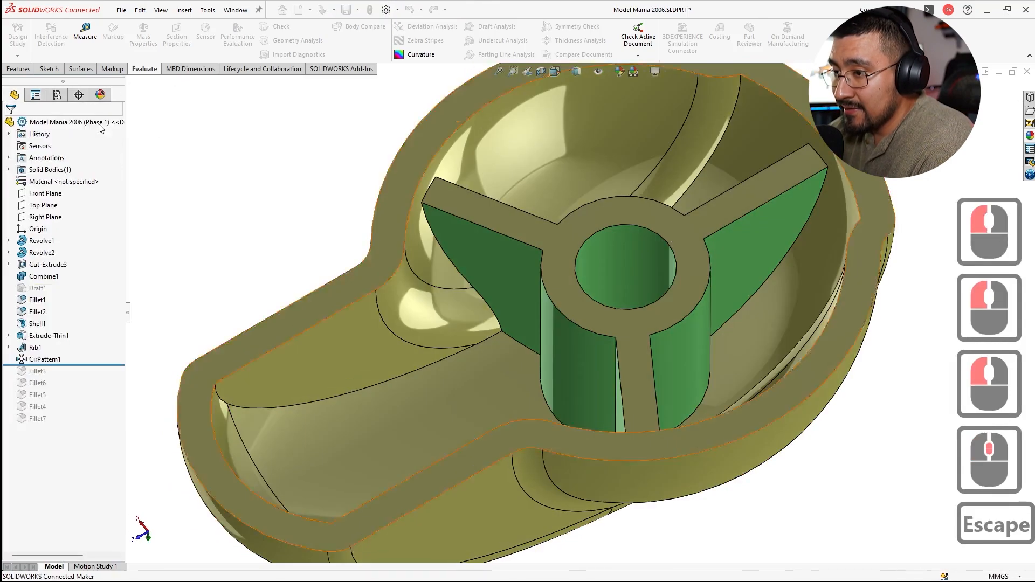
# Step: Check the rib draft in the Phase 2 configuration with a draft analysis from the ribs' top face, and save the part
pyautogui.click(59, 97)
pyautogui.doubleClick(86, 166)
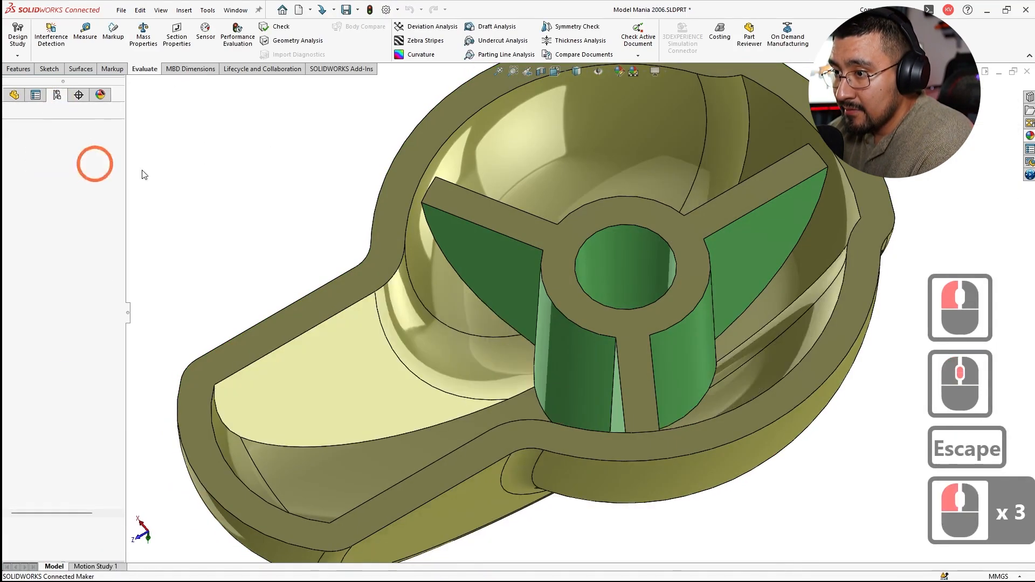
pyautogui.click(499, 28)
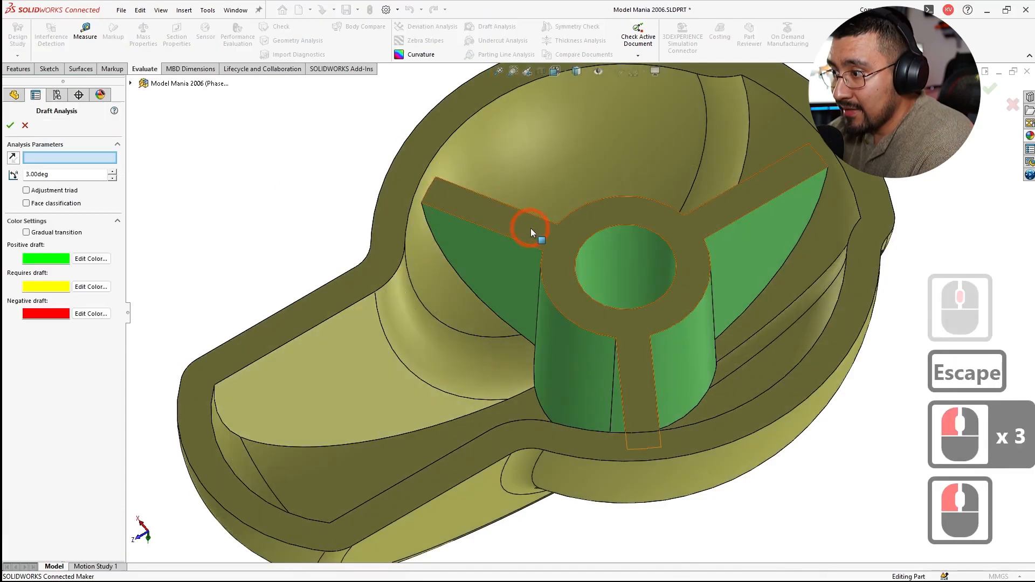
pyautogui.click(531, 229)
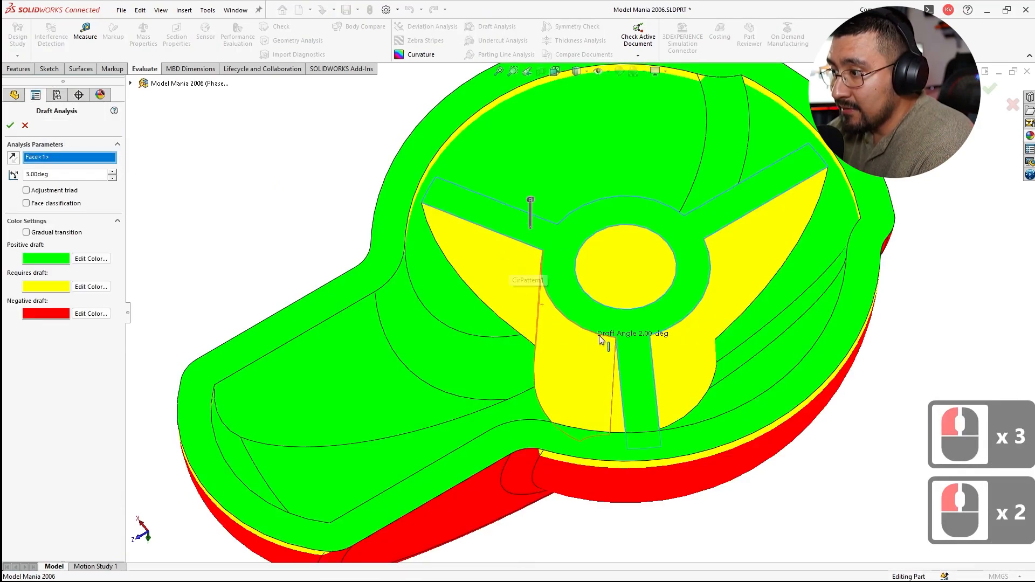
pyautogui.press('Escape')
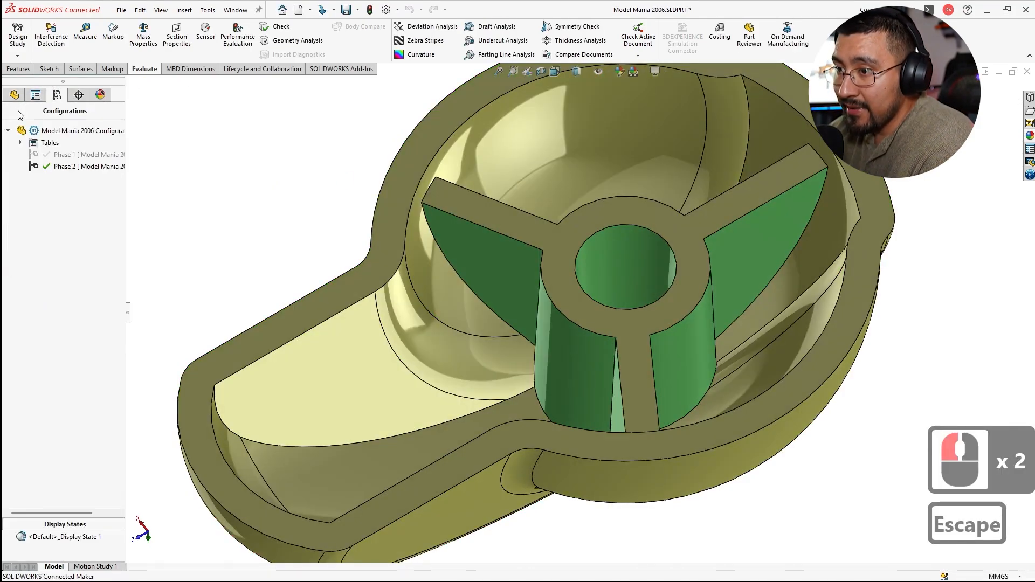
pyautogui.click(304, 226)
pyautogui.hotkey('ctrl', 's')
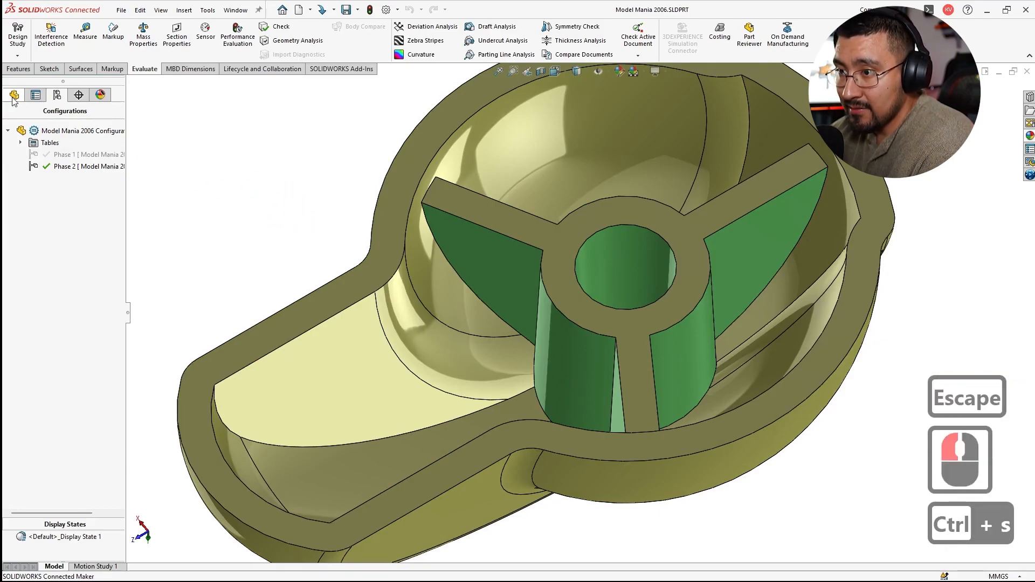
# Step: Roll forward past Fillet3 and remove the two curved bowl faces from its selection, keeping the ribs' top face
pyautogui.click(14, 96)
pyautogui.moveTo(46, 328); pyautogui.dragTo(47, 374)
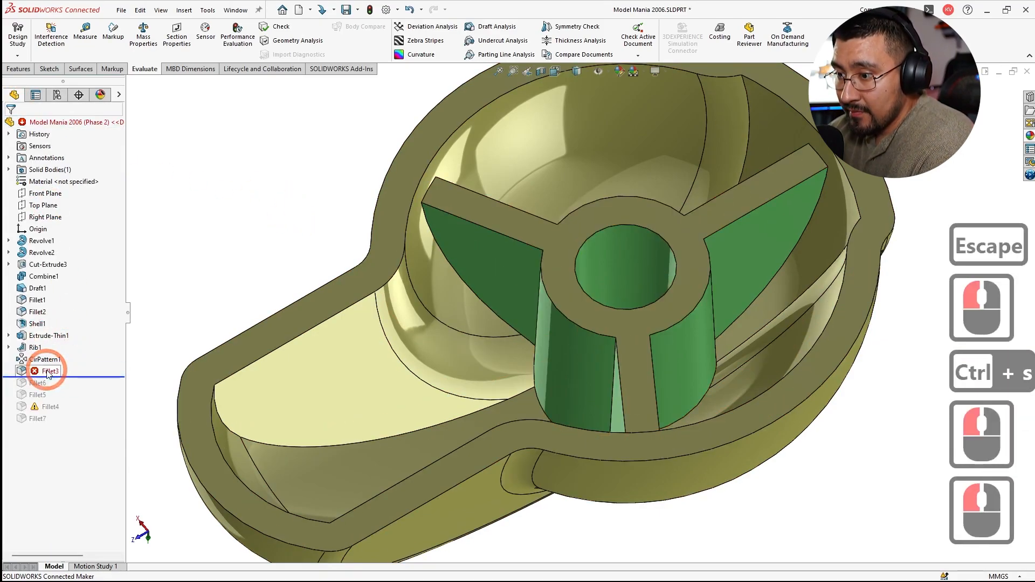
pyautogui.click(48, 372)
pyautogui.click(56, 338)
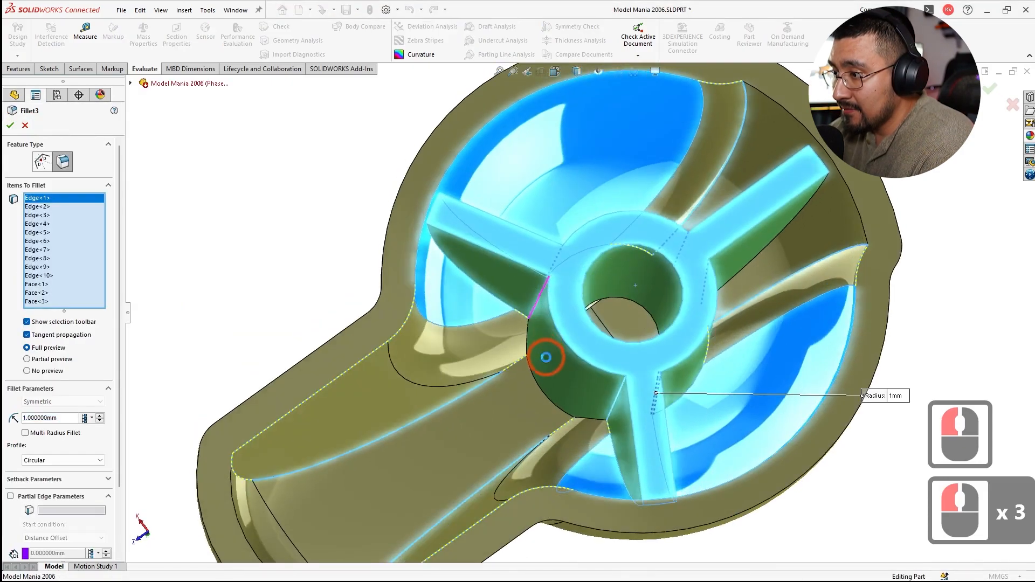
pyautogui.middleClick(529, 202)
pyautogui.click(529, 202)
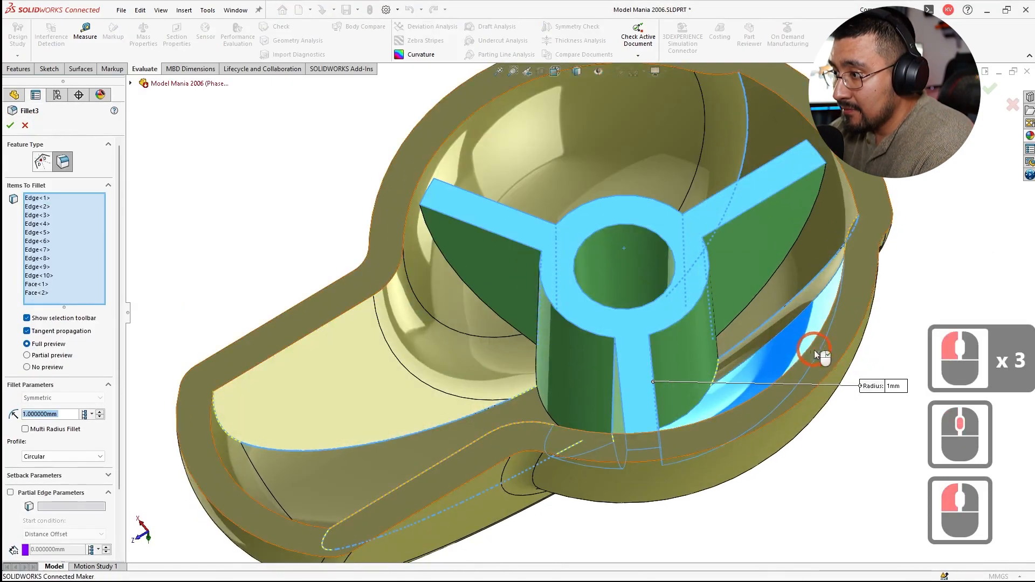
pyautogui.click(774, 360)
pyautogui.moveTo(775, 360); pyautogui.dragTo(777, 426, button='middle')
pyautogui.moveTo(783, 379); pyautogui.dragTo(729, 410, button='middle')
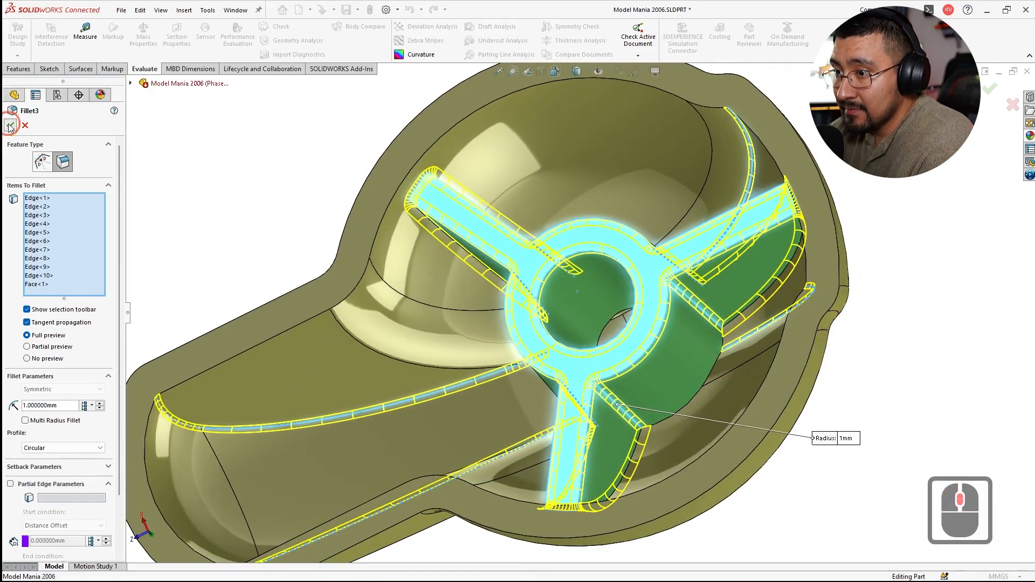
pyautogui.click(10, 125)
# Step: Roll the model forward through Fillet6 and Fillet5, checking the fillets around the boss and ribs
pyautogui.click(70, 345)
pyautogui.moveTo(64, 377); pyautogui.dragTo(60, 388)
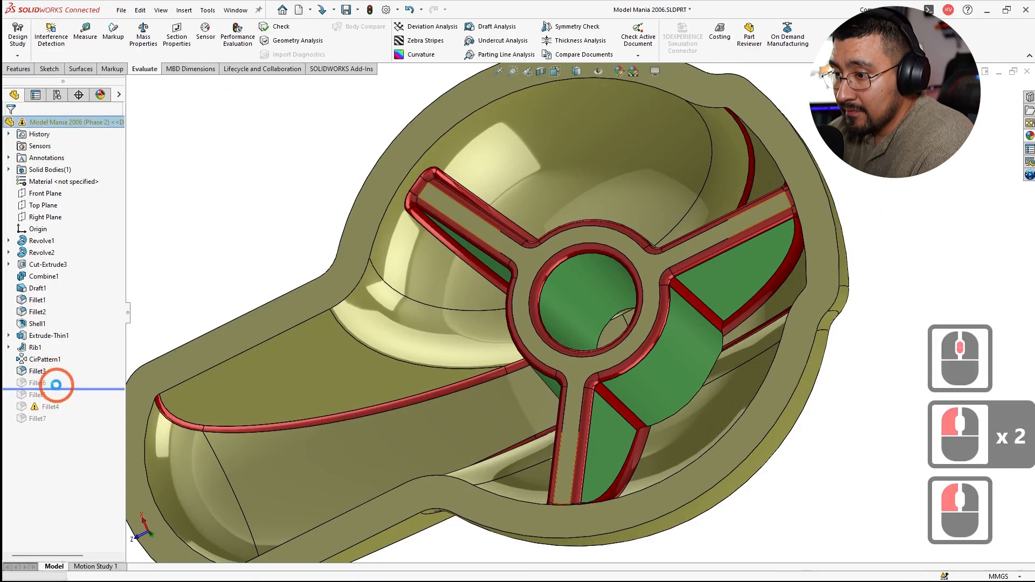
pyautogui.click(35, 383)
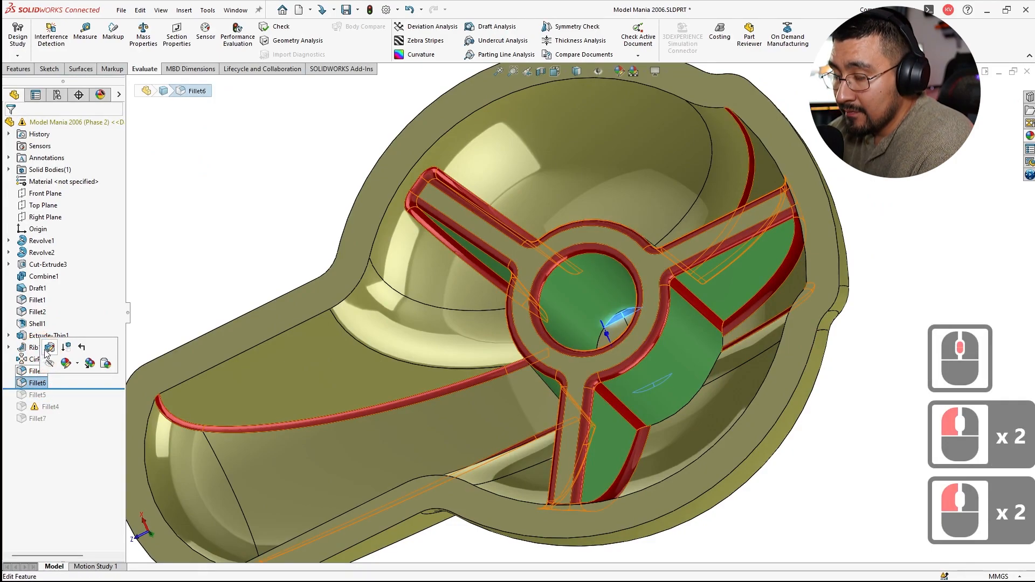
pyautogui.click(72, 389)
pyautogui.moveTo(73, 388); pyautogui.dragTo(73, 399)
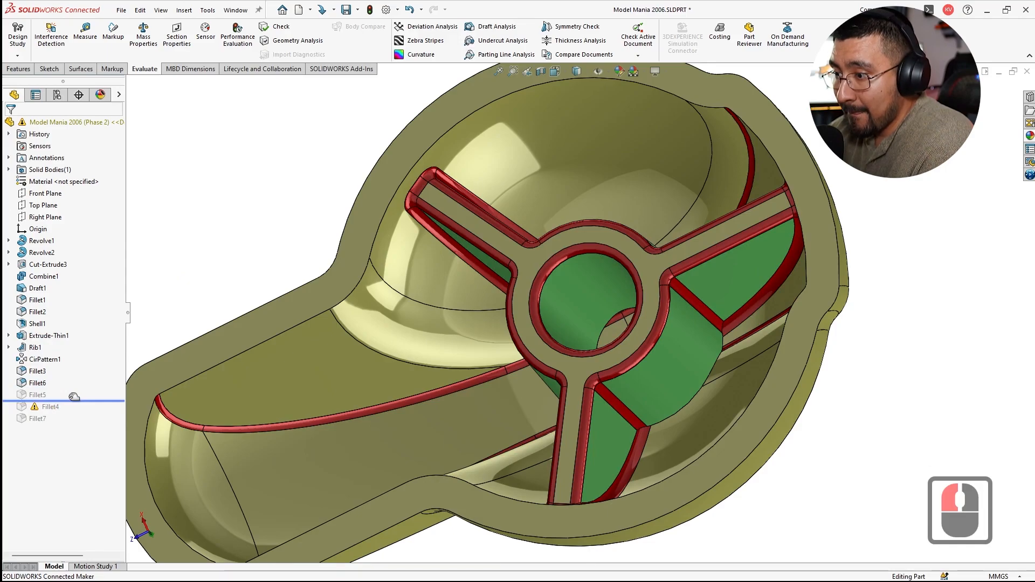
pyautogui.moveTo(426, 380); pyautogui.dragTo(448, 395, button='middle')
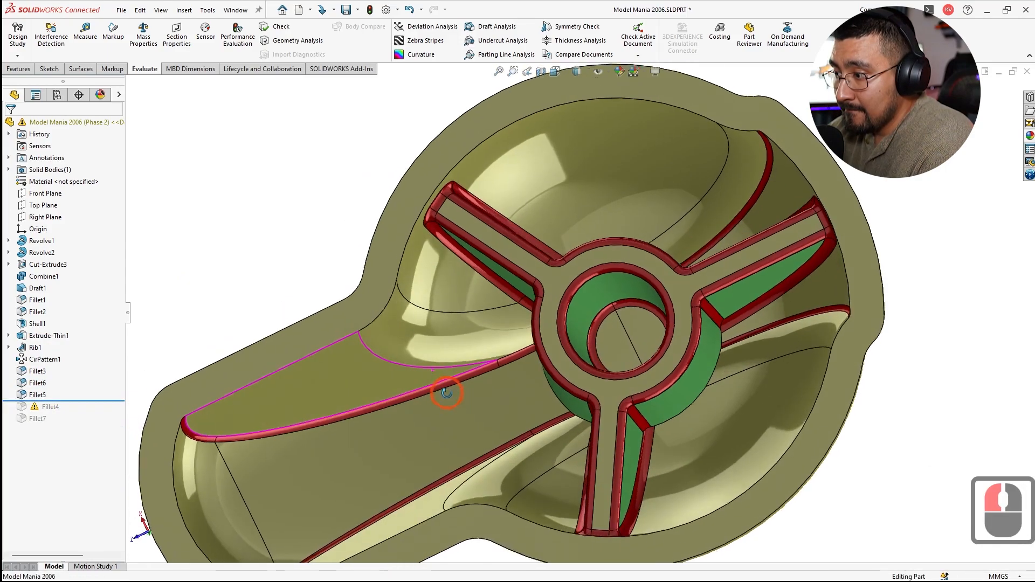
# Step: Edit Fillet5 to add the two curved bowl faces to its 1 mm fillet selection
pyautogui.click(98, 393)
pyautogui.click(37, 395)
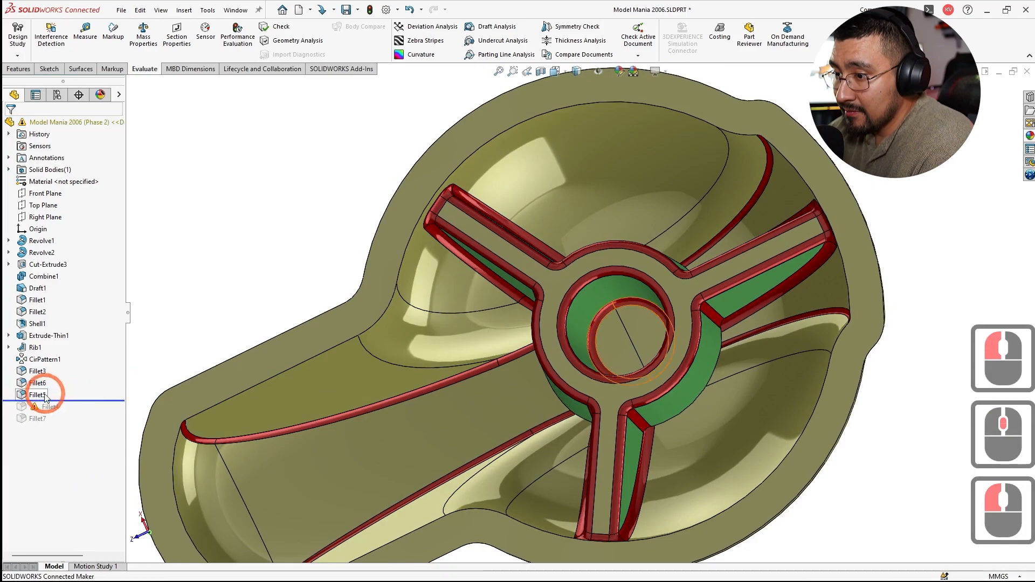
pyautogui.click(570, 206)
pyautogui.click(732, 451)
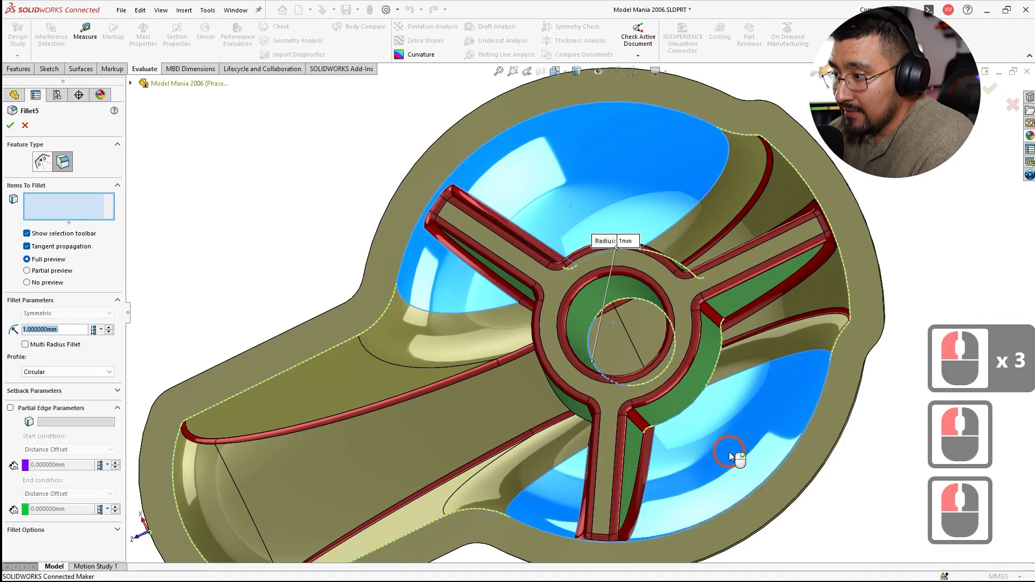
pyautogui.click(544, 301)
pyautogui.moveTo(544, 301); pyautogui.dragTo(542, 299, button='middle')
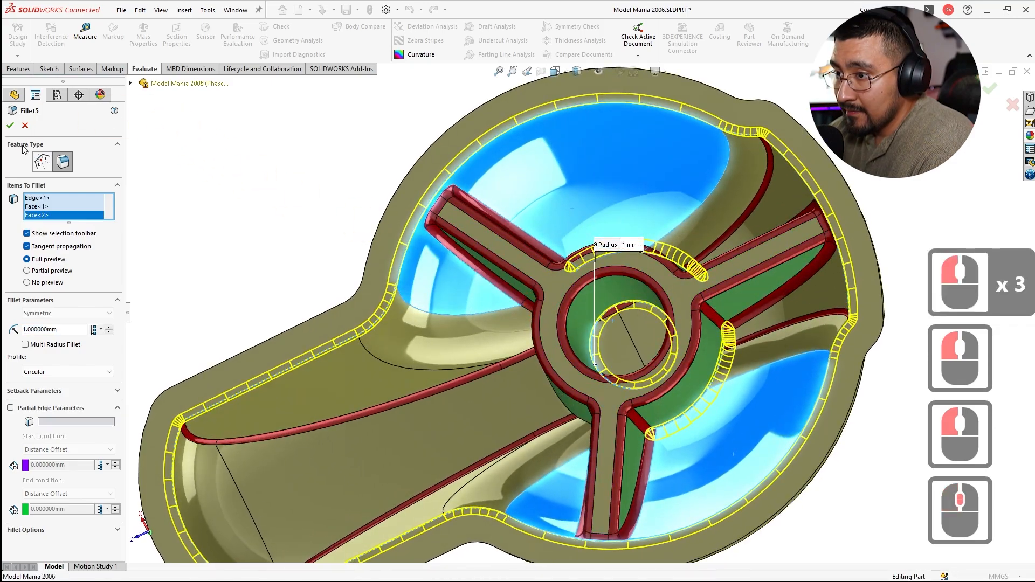
pyautogui.click(10, 125)
pyautogui.click(201, 177)
# Step: Roll forward past Fillet4 and re-accept it with the boss face to clear its missing edge references
pyautogui.click(75, 401)
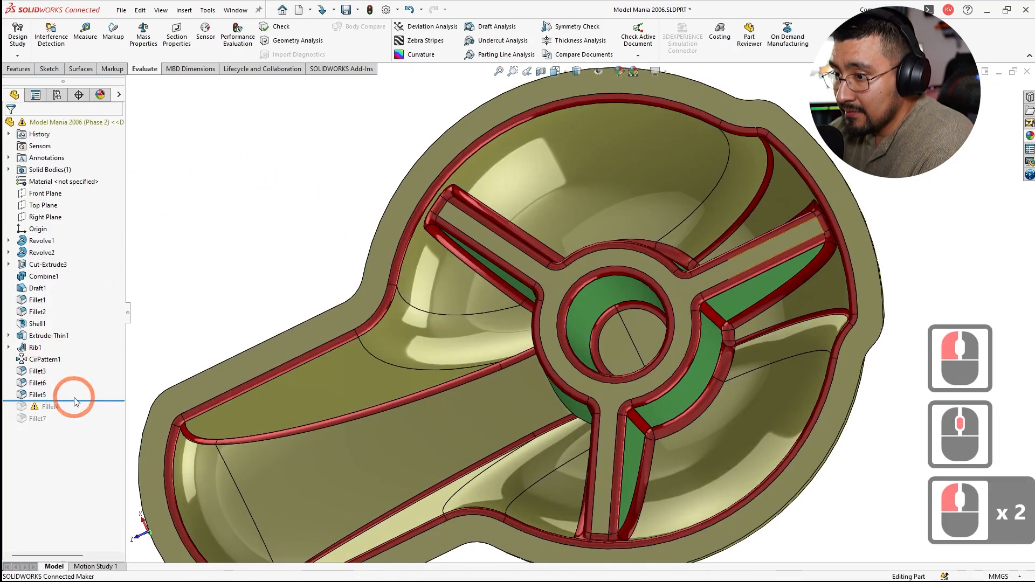
pyautogui.moveTo(78, 401); pyautogui.dragTo(74, 413)
pyautogui.click(46, 407)
pyautogui.click(57, 372)
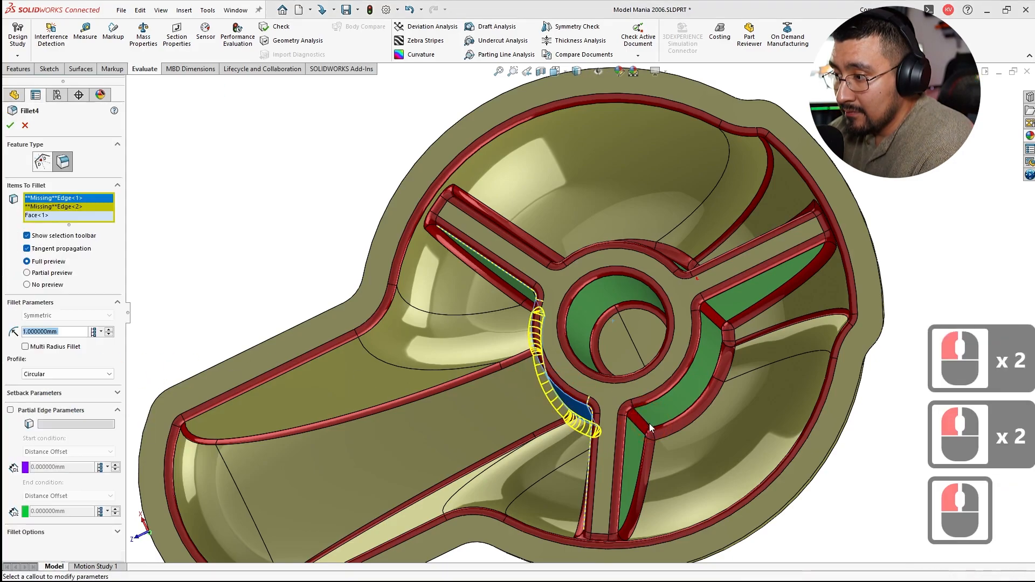
pyautogui.middleClick(664, 378)
pyautogui.moveTo(680, 372); pyautogui.dragTo(428, 341, button='middle')
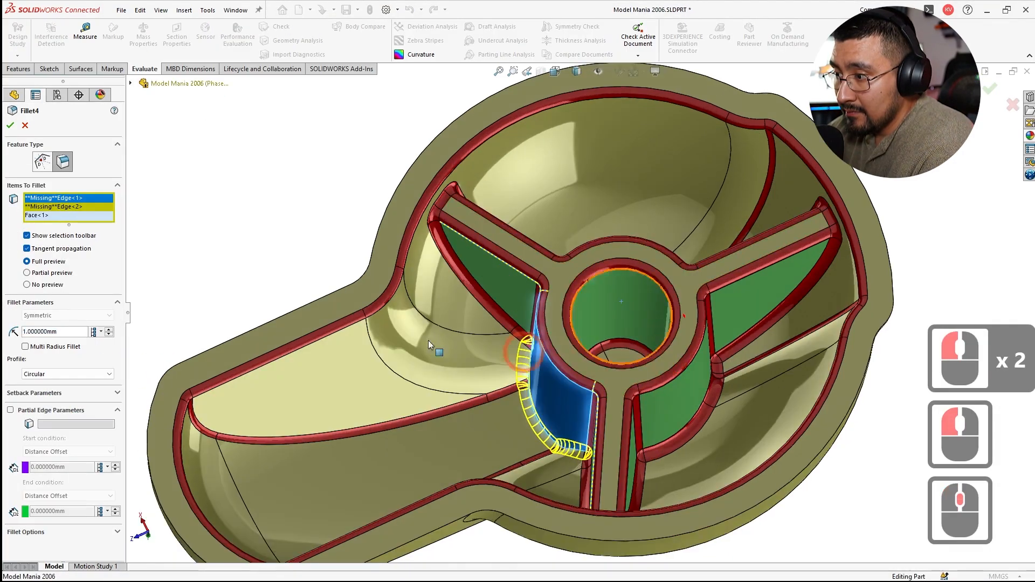
pyautogui.click(11, 126)
pyautogui.click(545, 308)
pyautogui.click(260, 236)
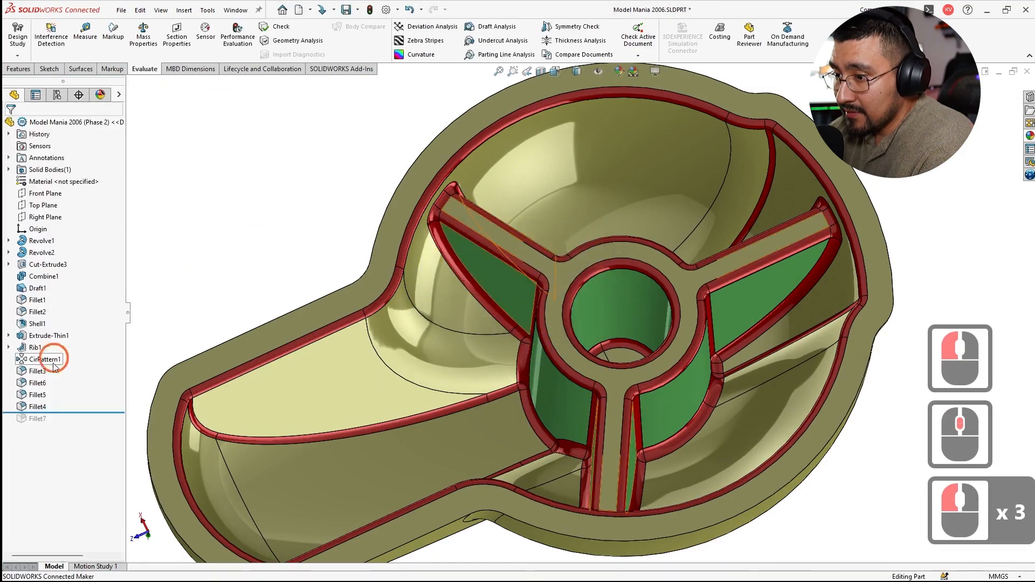
# Step: Roll the Phase 2 model forward to the end of the feature tree and save the part
pyautogui.click(62, 421)
pyautogui.moveTo(64, 412); pyautogui.dragTo(41, 423)
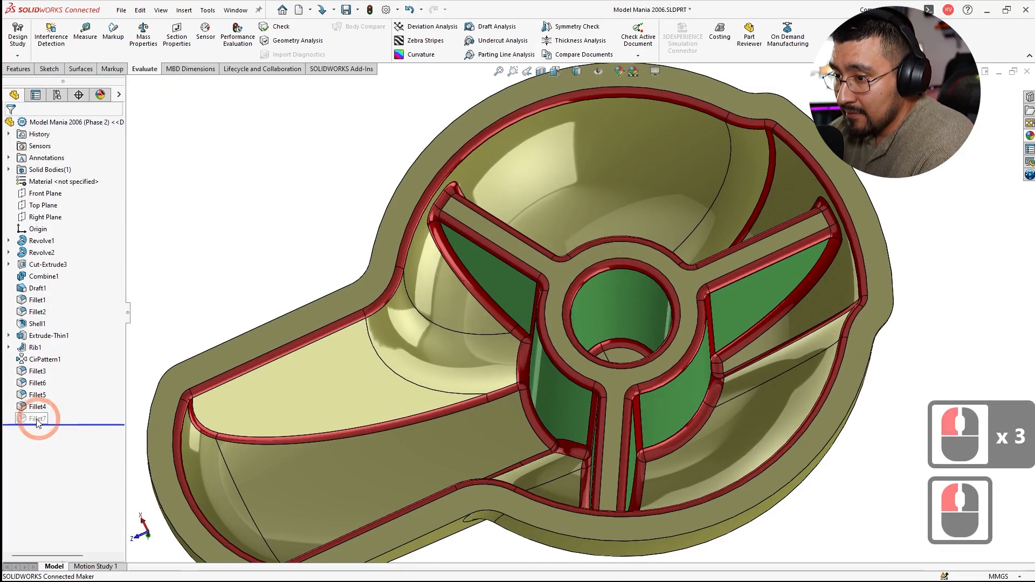
pyautogui.click(230, 232)
pyautogui.hotkey('ctrl', 's')
pyautogui.moveTo(231, 233); pyautogui.dragTo(686, 354, button='middle')
pyautogui.scroll(2, 627, 408)
pyautogui.scroll(-1, 627, 409)
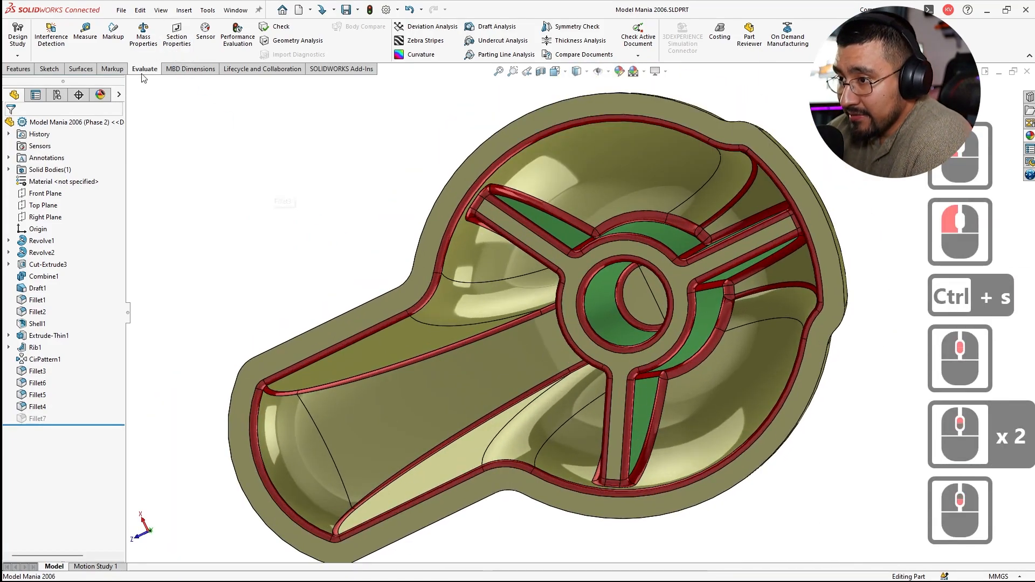
# Step: Activate Phase 1, inspect its rib and boss fillets, and return to the feature tree
pyautogui.click(57, 96)
pyautogui.doubleClick(69, 155)
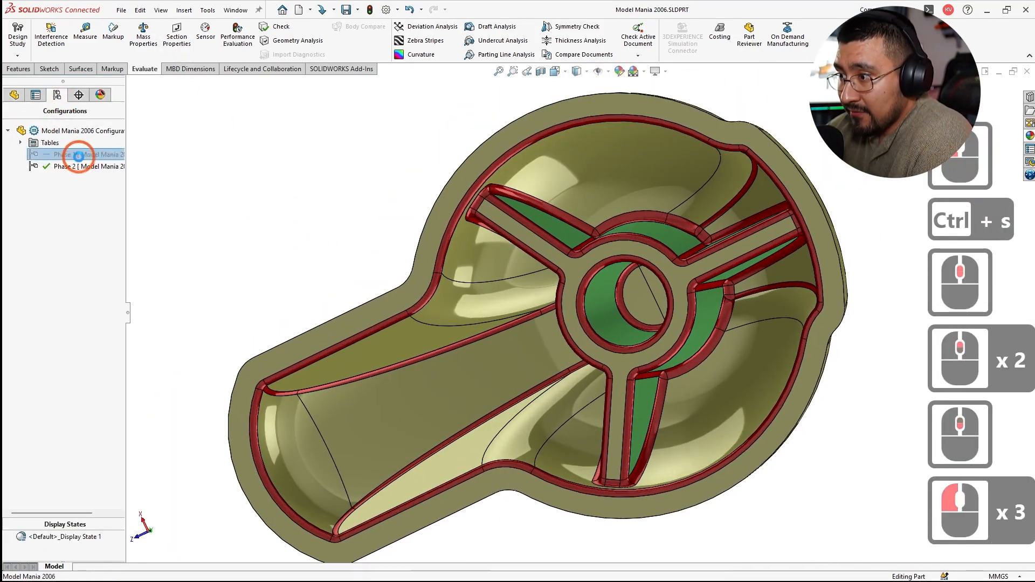
pyautogui.moveTo(688, 351); pyautogui.dragTo(705, 369, button='middle')
pyautogui.click(14, 95)
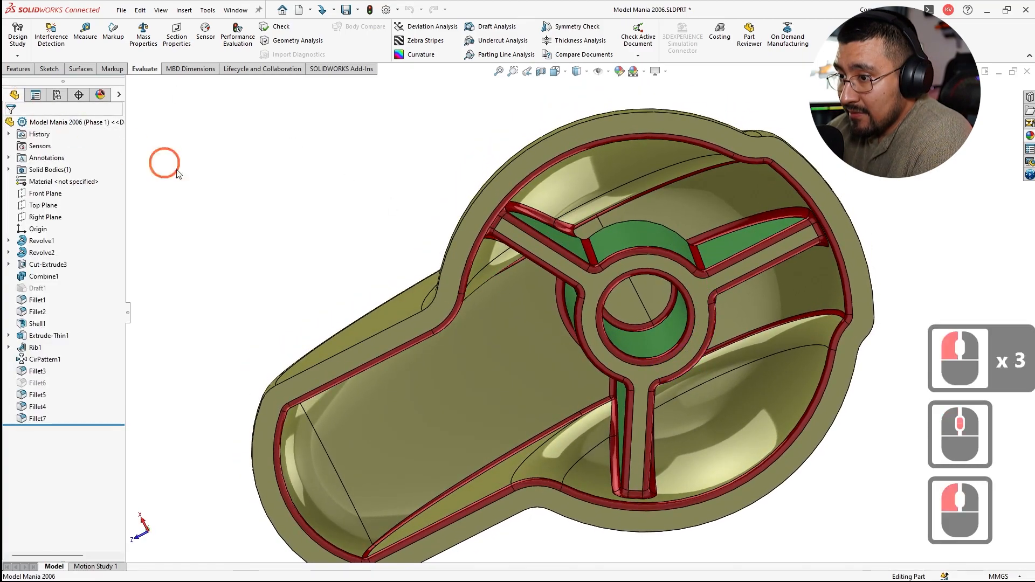
# Step: Edit Fillet7 in Phase 1 to add the unfilleted boss base edge between the two upper ribs
pyautogui.click(32, 419)
pyautogui.click(38, 385)
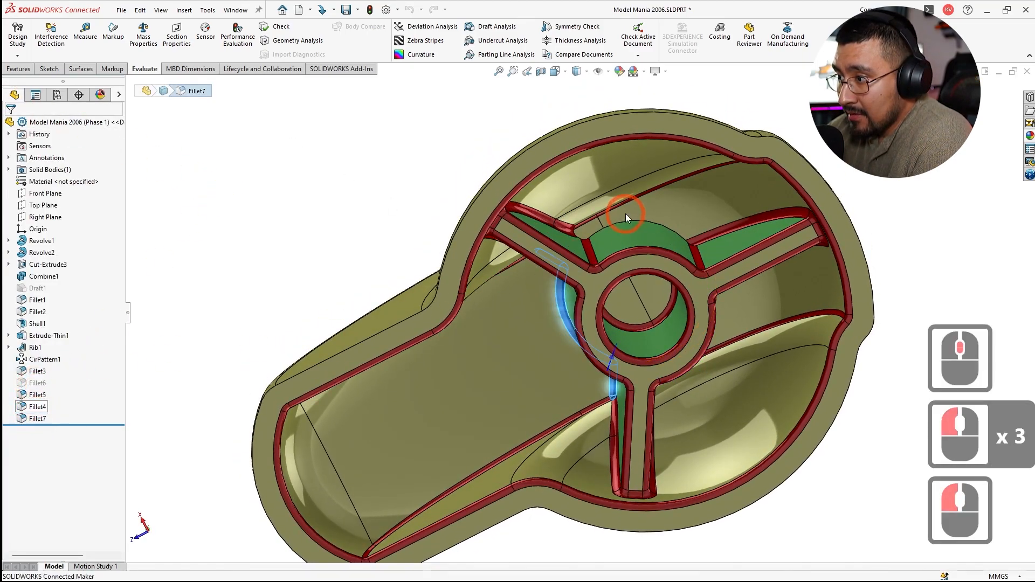
pyautogui.click(640, 220)
pyautogui.moveTo(749, 240); pyautogui.dragTo(669, 277, button='middle')
pyautogui.click(10, 125)
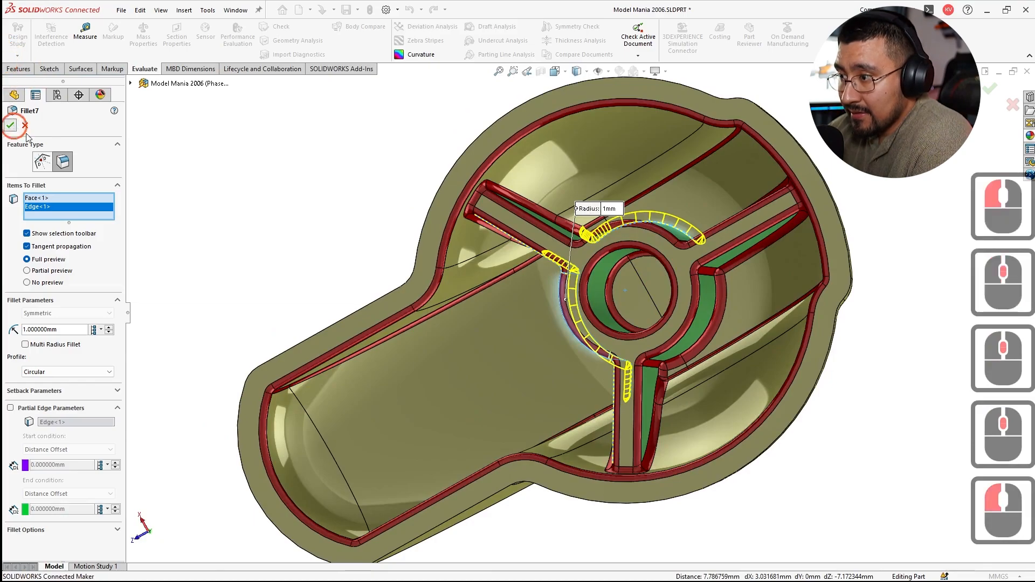
# Step: Edit Fillet4 in Phase 1 to include the boss base between the two upper ribs
pyautogui.scroll(-3, 596, 278)
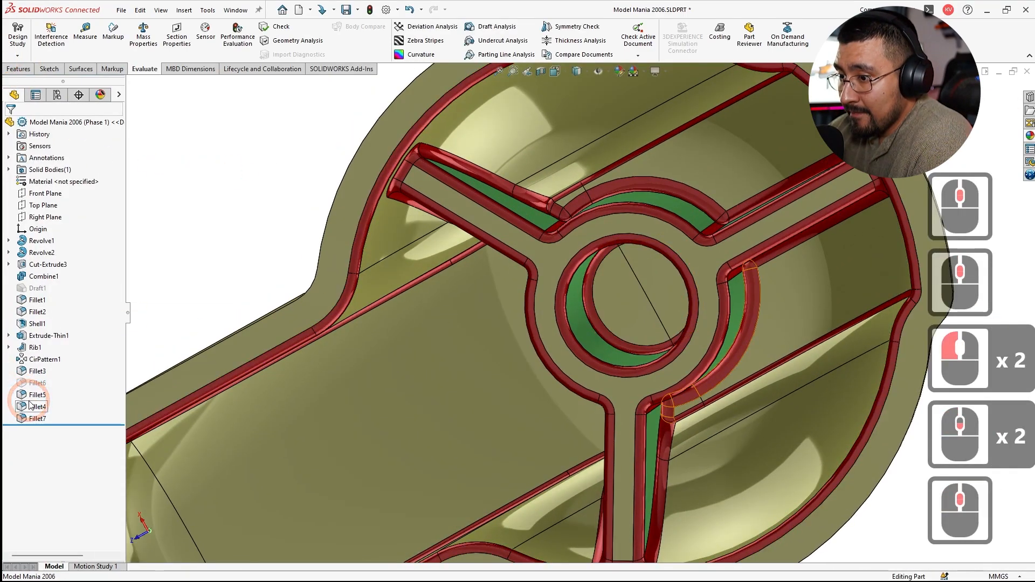
pyautogui.click(33, 407)
pyautogui.click(40, 369)
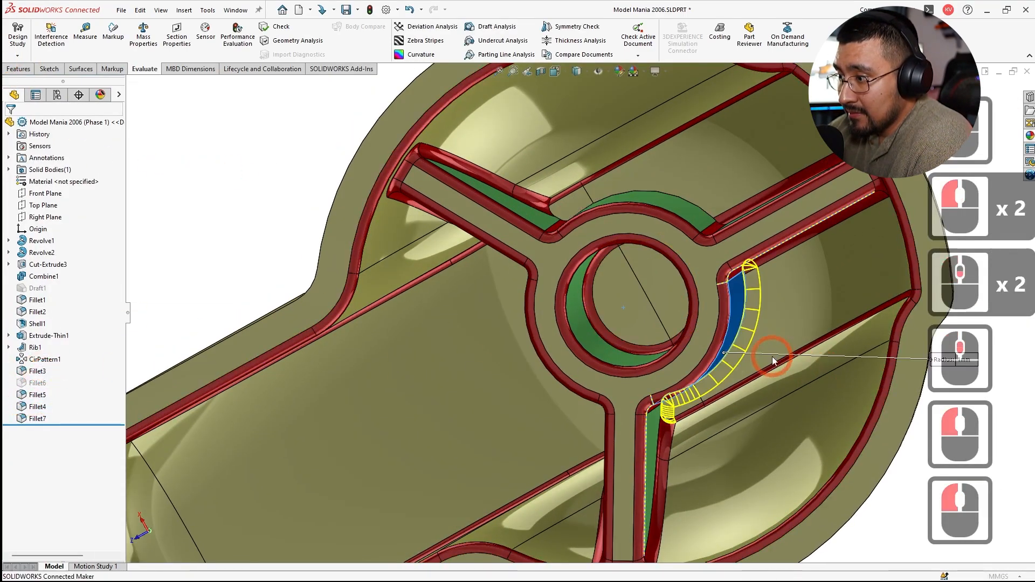
pyautogui.click(580, 211)
pyautogui.click(9, 125)
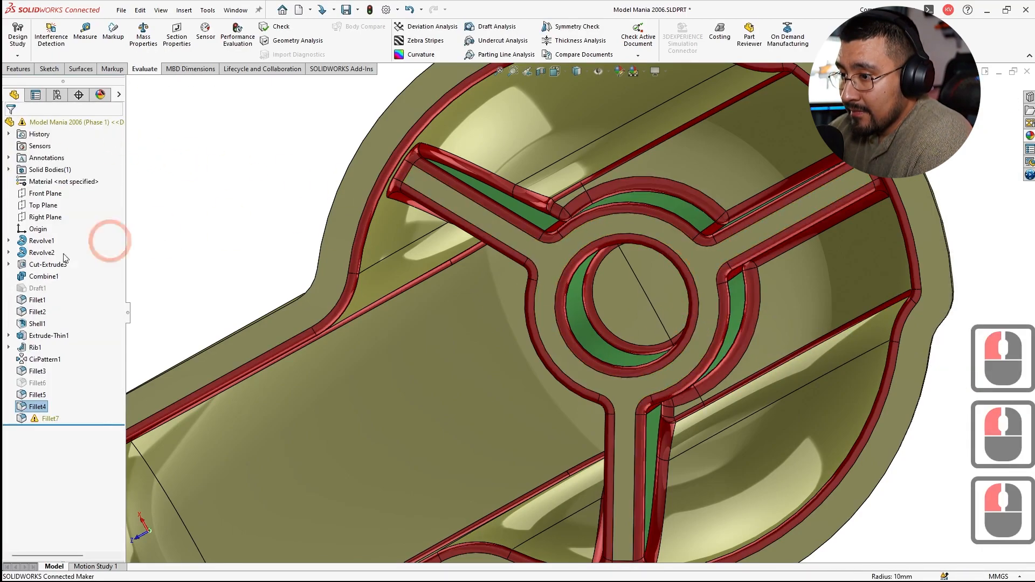
# Step: Delete Fillet7 from Phase 1
pyautogui.click(41, 419)
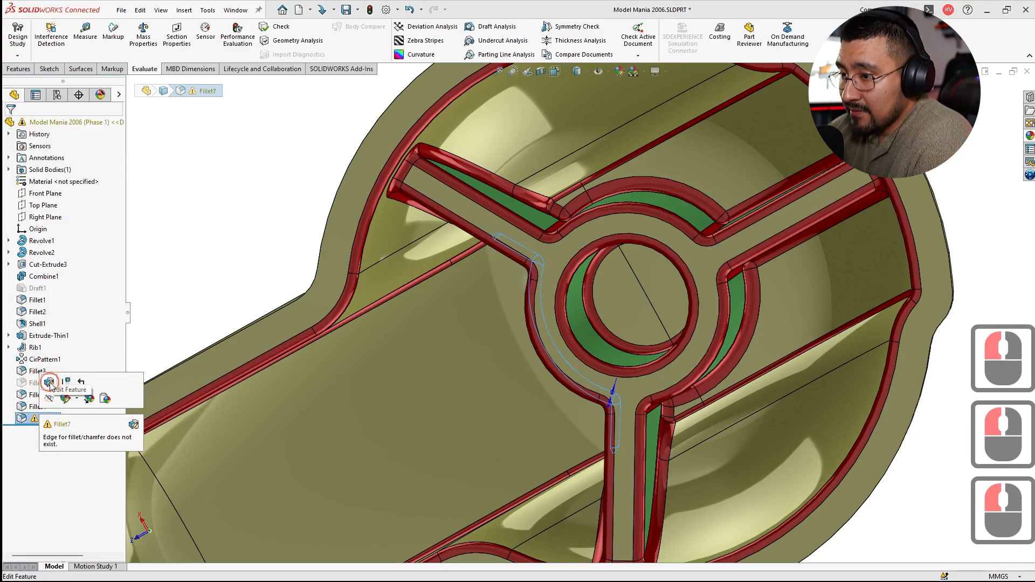
pyautogui.click(49, 382)
pyautogui.moveTo(629, 326); pyautogui.dragTo(343, 344, button='middle')
pyautogui.press('Escape')
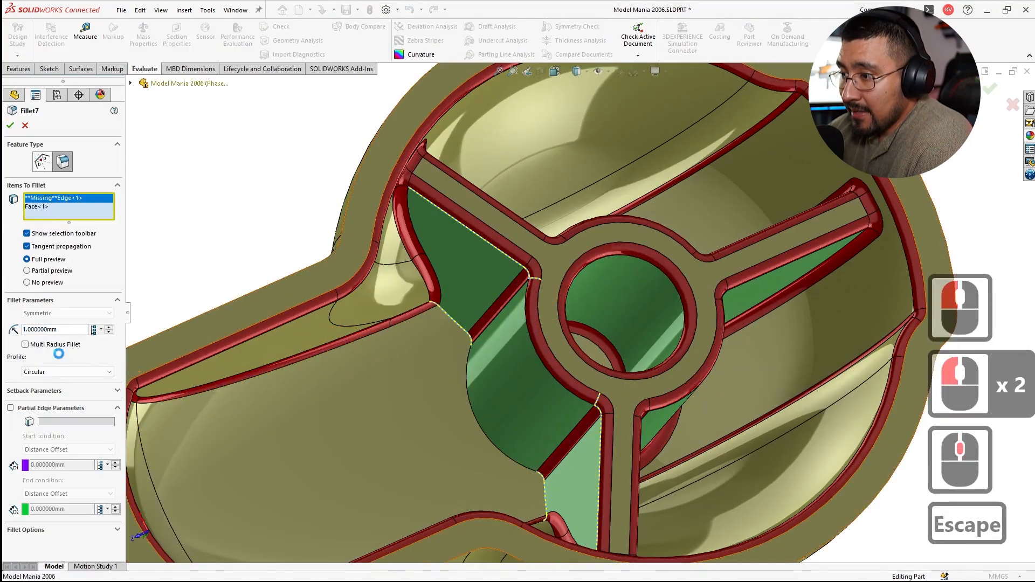
pyautogui.press('Delete')
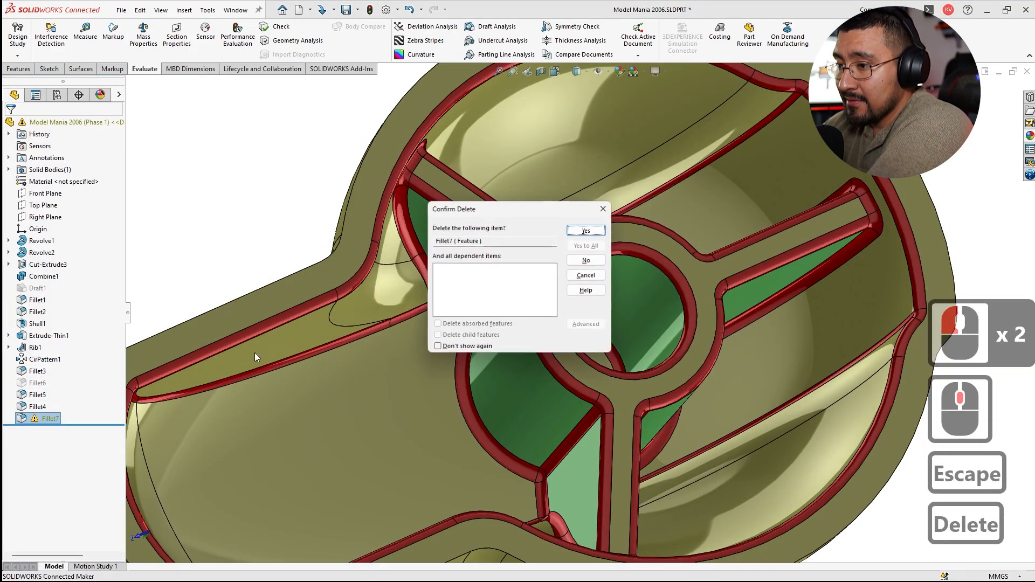
pyautogui.click(586, 230)
# Step: Edit Fillet4 in Phase 1 to add the unfilleted boss base edge between the two ribs facing the arm
pyautogui.moveTo(670, 319); pyautogui.dragTo(675, 400, button='middle')
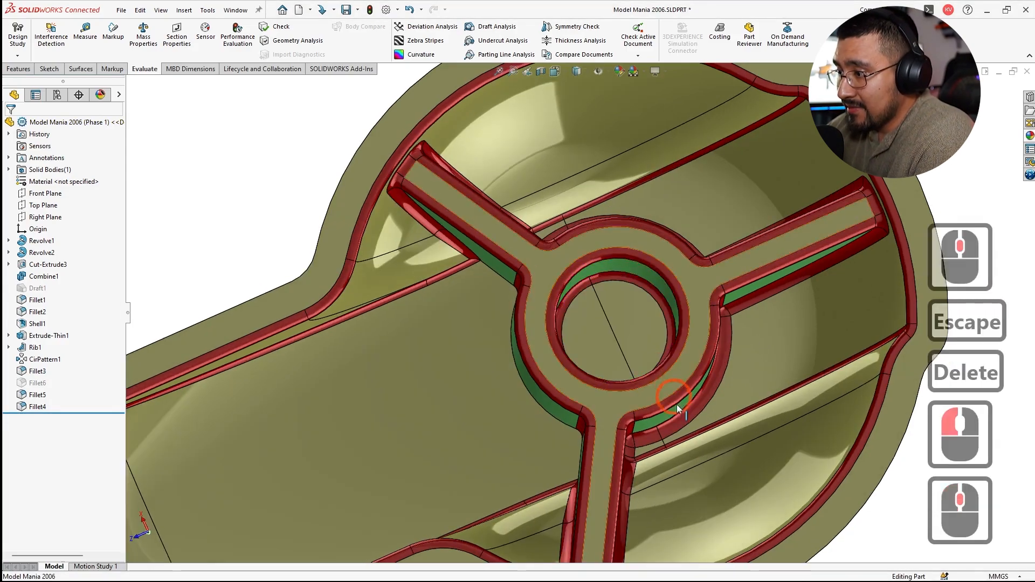
pyautogui.doubleClick(684, 422)
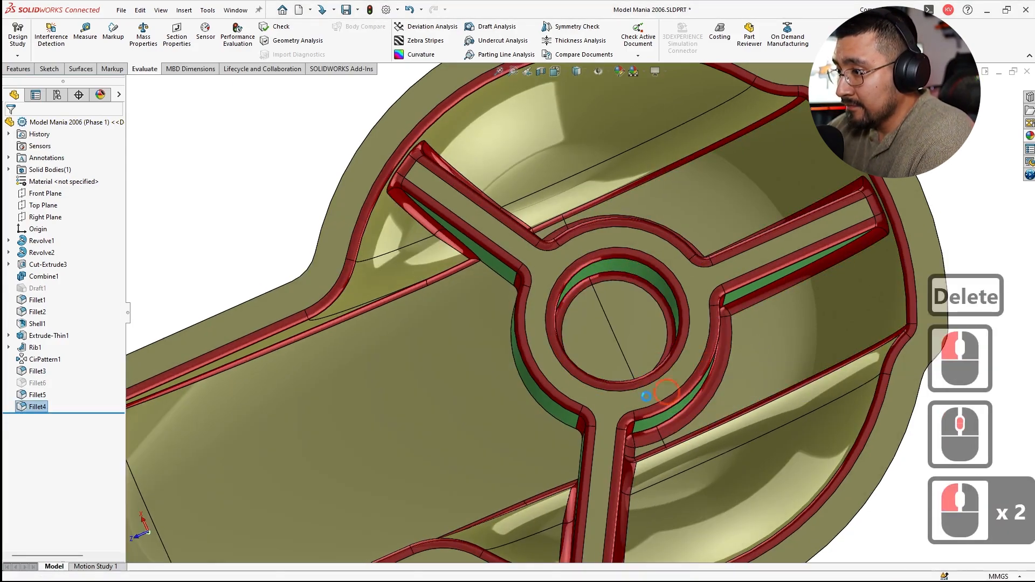
pyautogui.moveTo(570, 413); pyautogui.dragTo(545, 392, button='middle')
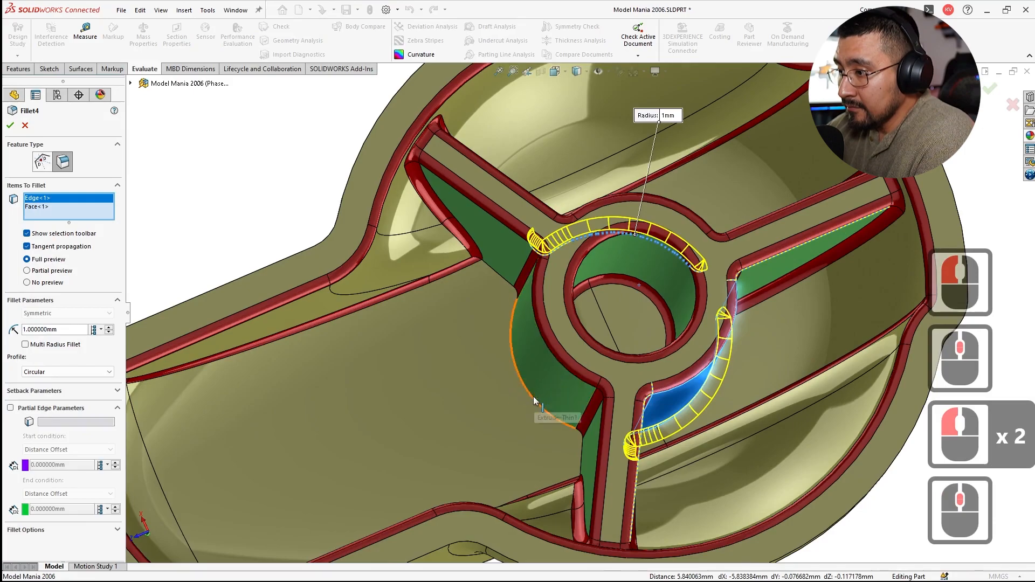
pyautogui.click(532, 392)
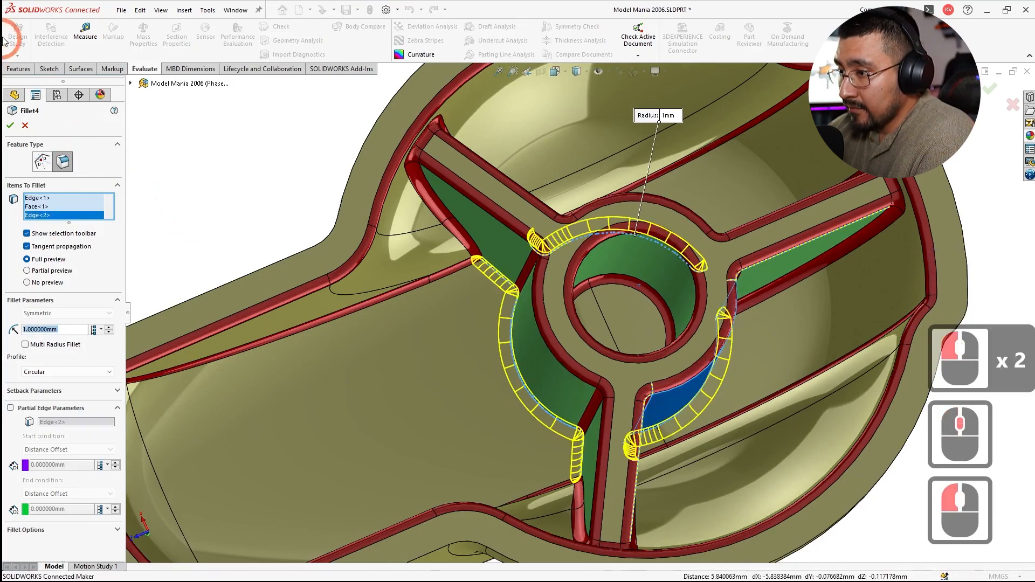
pyautogui.click(10, 126)
# Step: Activate Phase 2, dismiss the rebuild report, and return to the feature tree
pyautogui.click(57, 95)
pyautogui.tripleClick(75, 166)
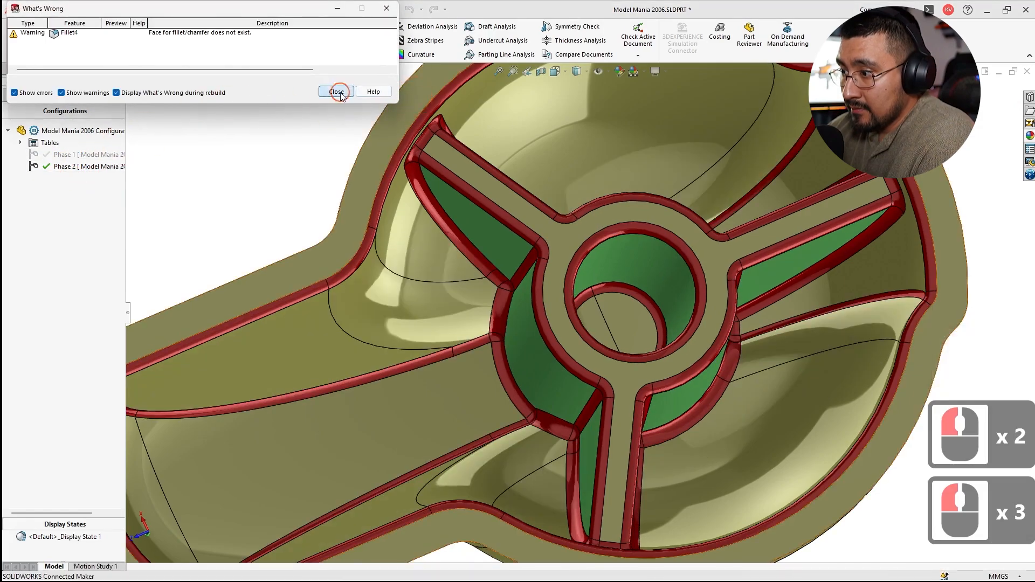
pyautogui.click(336, 92)
pyautogui.click(14, 95)
# Step: Edit Fillet4 in Phase 2 to reselect the arm-facing boss base edge, and inspect the boss fillets
pyautogui.click(39, 406)
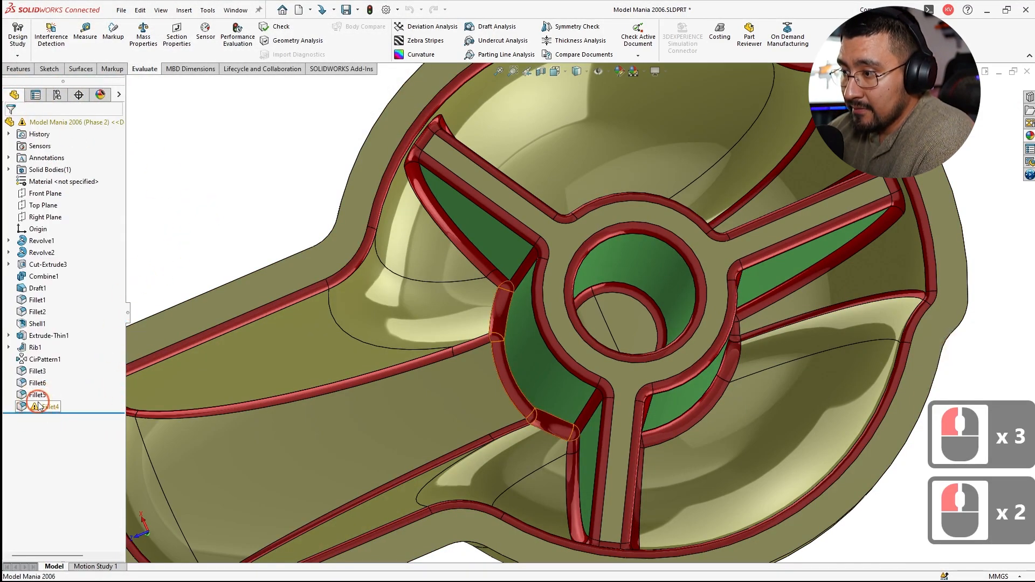
pyautogui.click(46, 371)
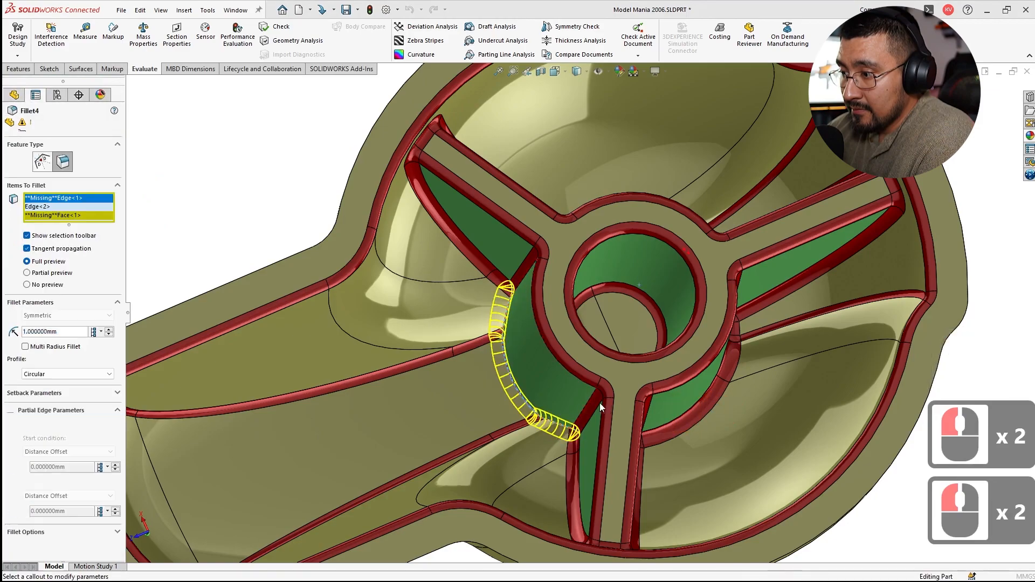
pyautogui.click(542, 395)
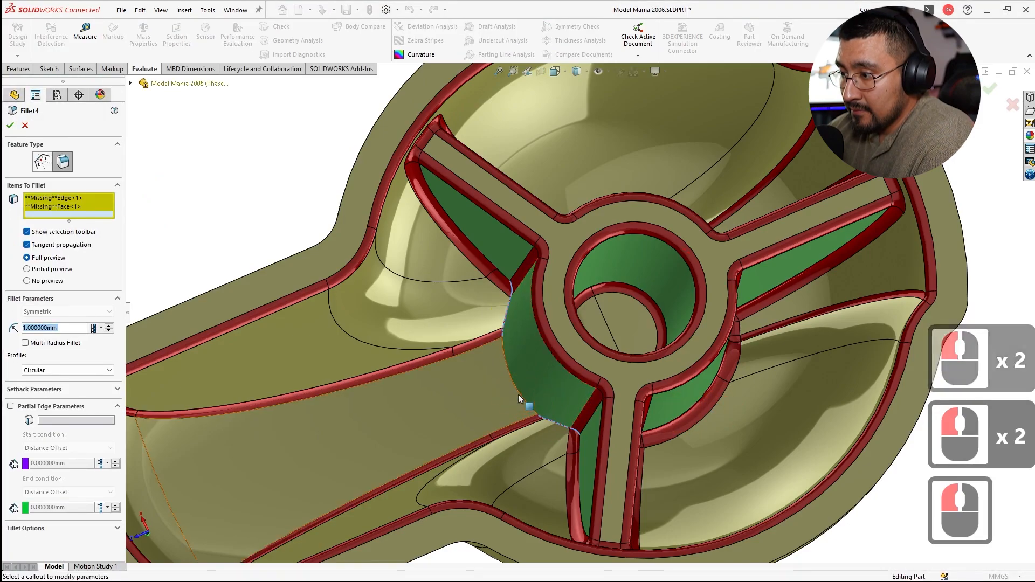
pyautogui.click(519, 393)
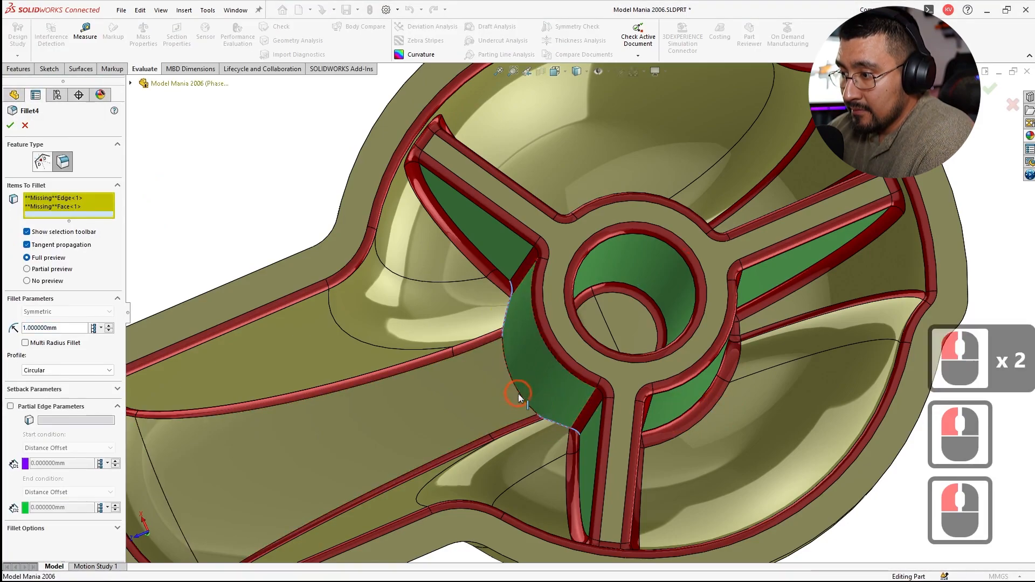
pyautogui.click(10, 126)
pyautogui.click(595, 305)
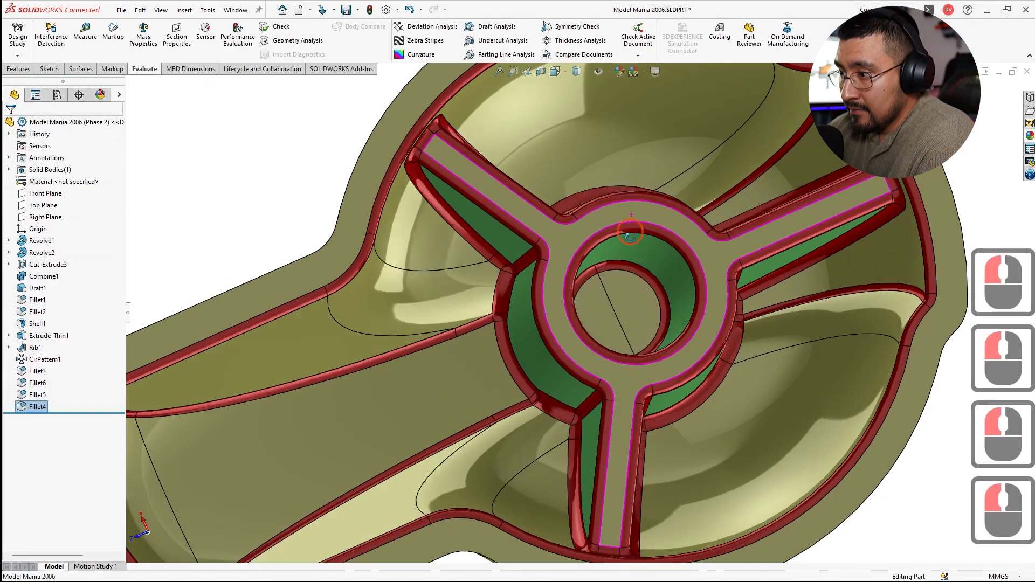
pyautogui.moveTo(630, 229); pyautogui.dragTo(621, 221, button='middle')
# Step: Activate Phase 1 with a rebuild and dismiss the error report
pyautogui.click(57, 95)
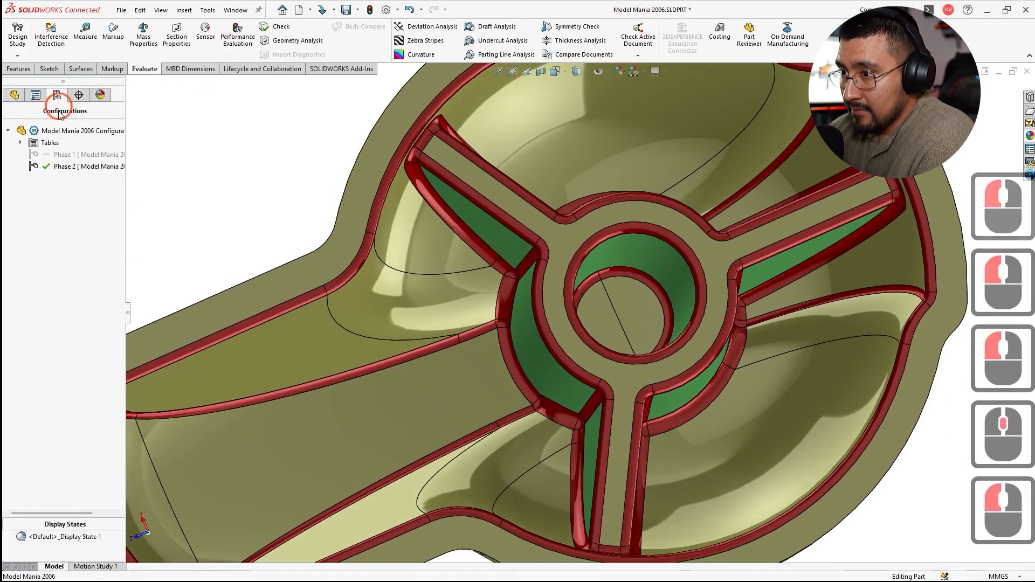
pyautogui.doubleClick(67, 156)
pyautogui.click(511, 301)
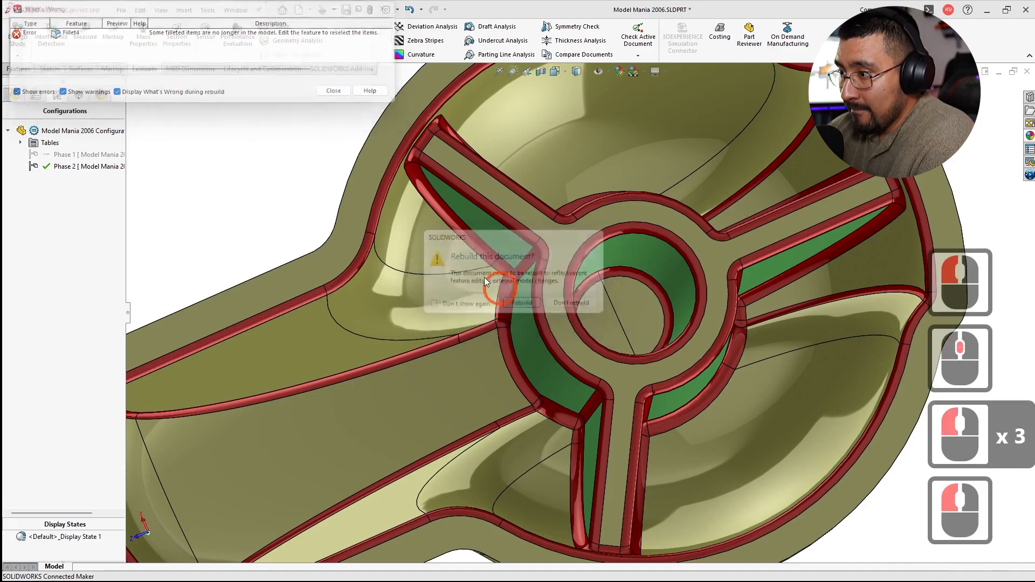
pyautogui.click(373, 125)
pyautogui.click(336, 91)
pyautogui.click(58, 84)
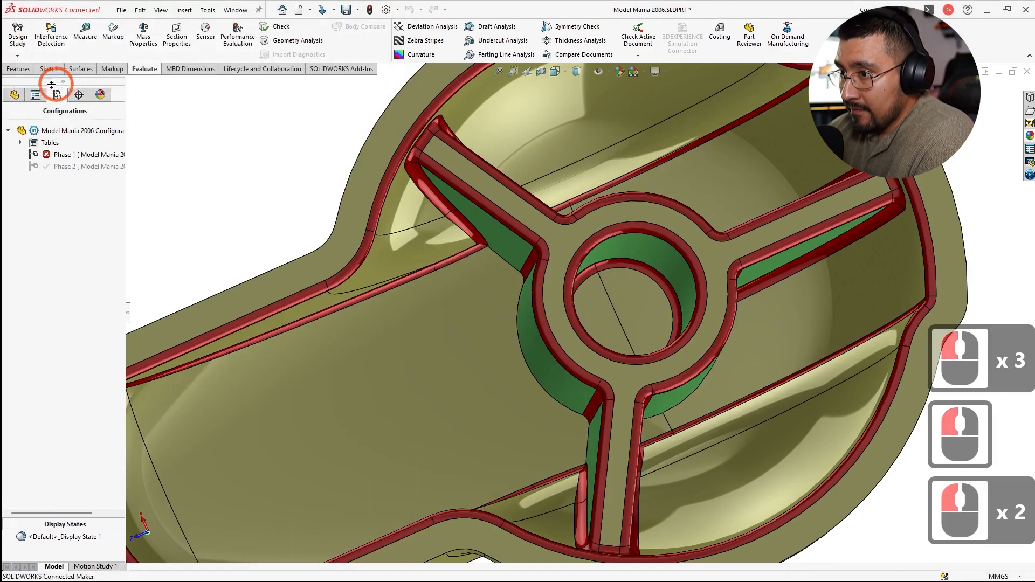
# Step: Edit Fillet4 in Phase 1, replacing its missing edge with the three outer boss faces between the ribs
pyautogui.click(15, 95)
pyautogui.click(33, 407)
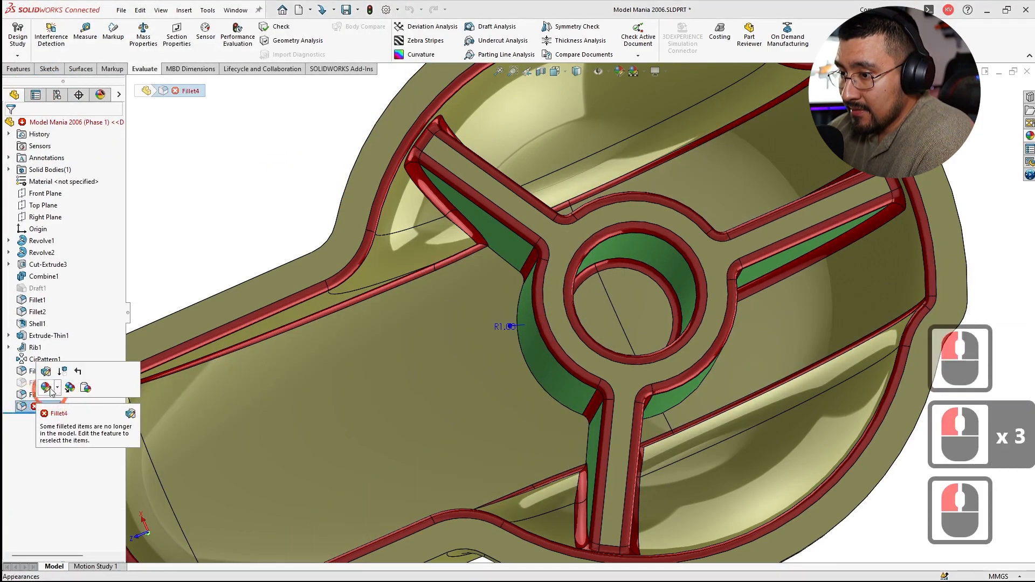
pyautogui.click(45, 372)
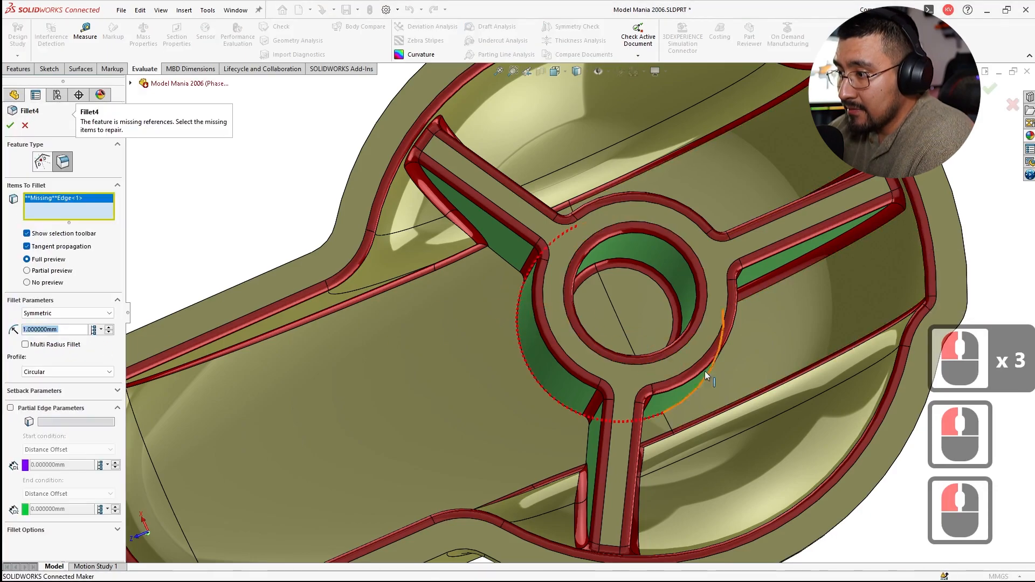
pyautogui.click(600, 360)
pyautogui.moveTo(602, 361); pyautogui.dragTo(606, 300, button='middle')
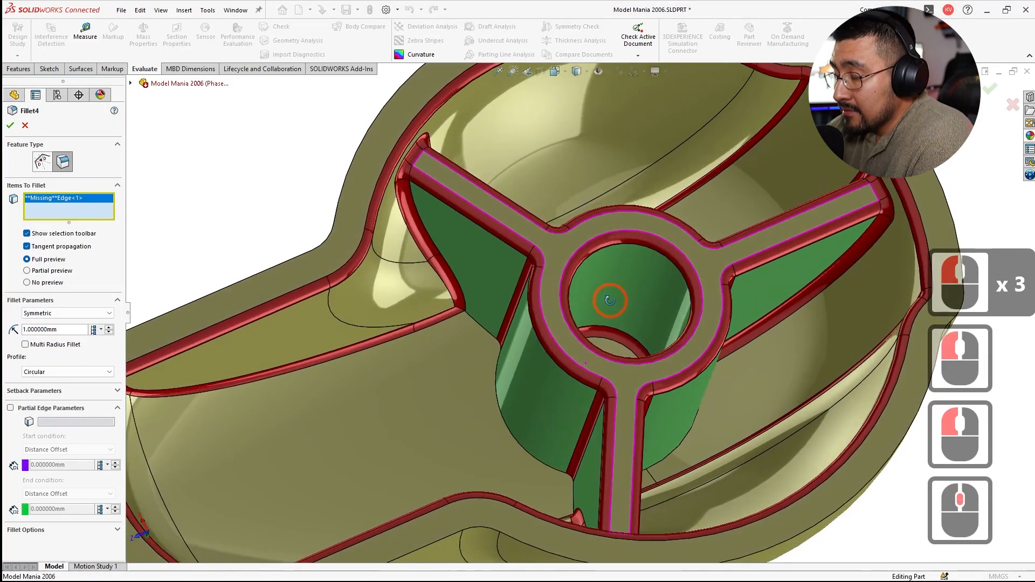
pyautogui.click(522, 394)
pyautogui.click(680, 412)
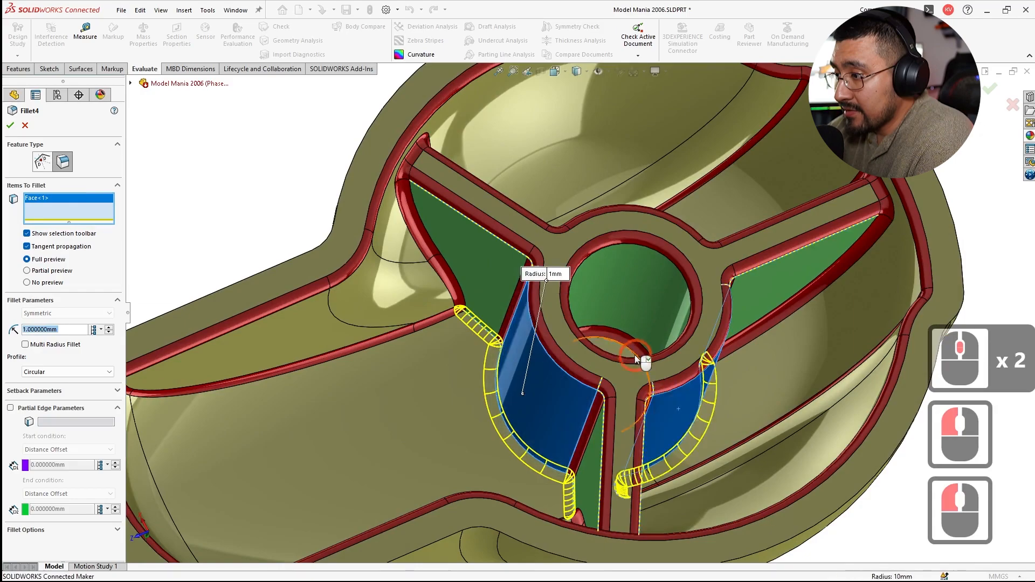
pyautogui.moveTo(651, 358); pyautogui.dragTo(631, 319, button='middle')
pyautogui.click(620, 306)
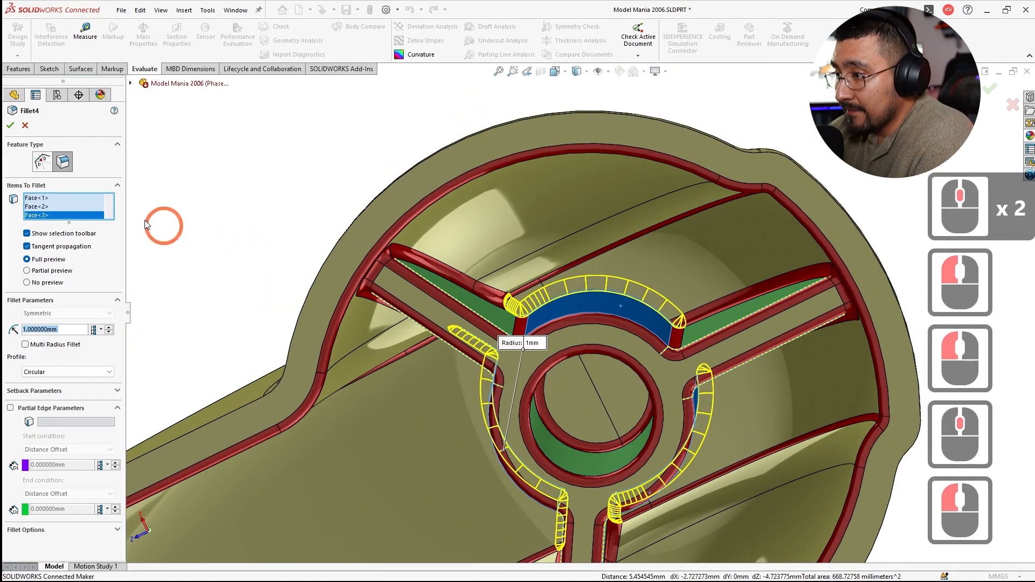
pyautogui.click(10, 125)
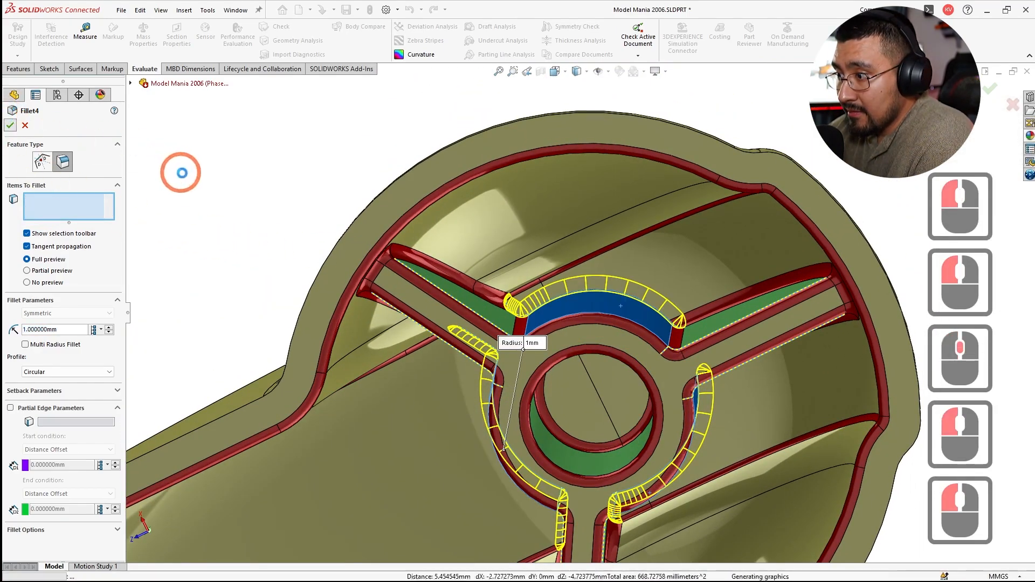
# Step: Activate Phase 2 with a rebuild and close the error report
pyautogui.click(56, 95)
pyautogui.doubleClick(73, 169)
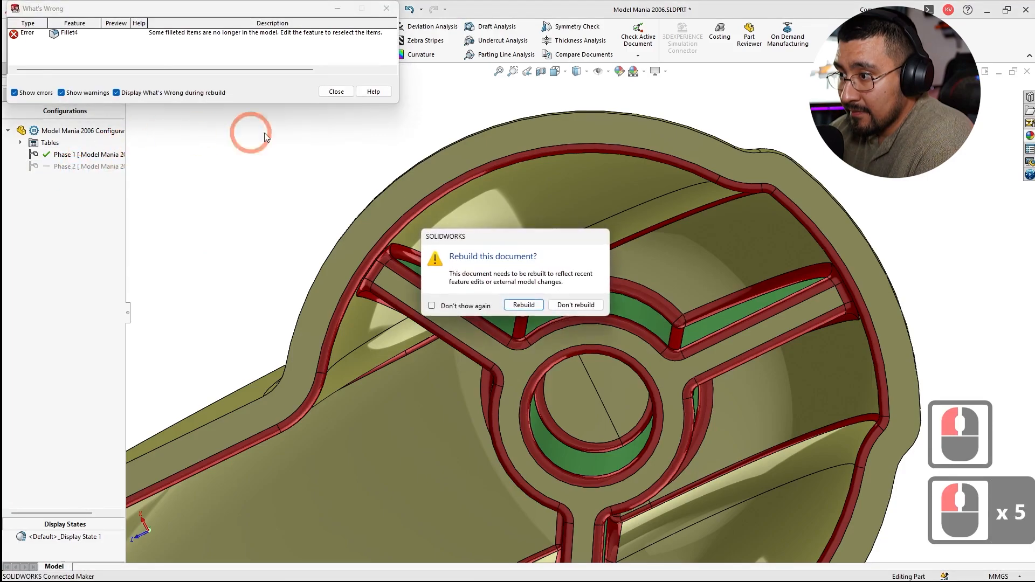
pyautogui.click(524, 305)
pyautogui.click(392, 125)
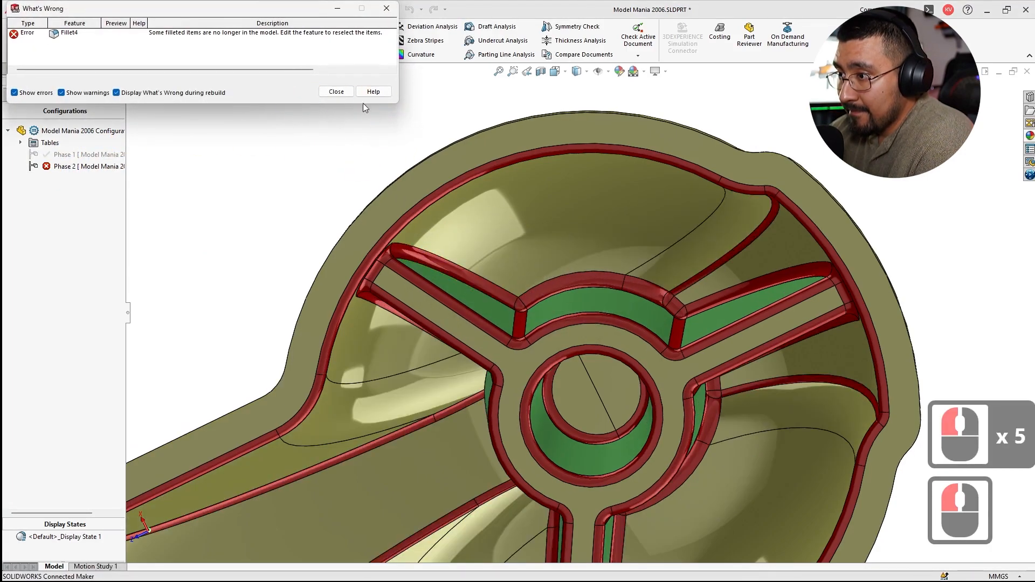
pyautogui.click(386, 164)
# Step: Open Fillet4 in Phase 2 for editing and reselect the arm-facing outer boss face in place of the missing one
pyautogui.scroll(5, 665, 348)
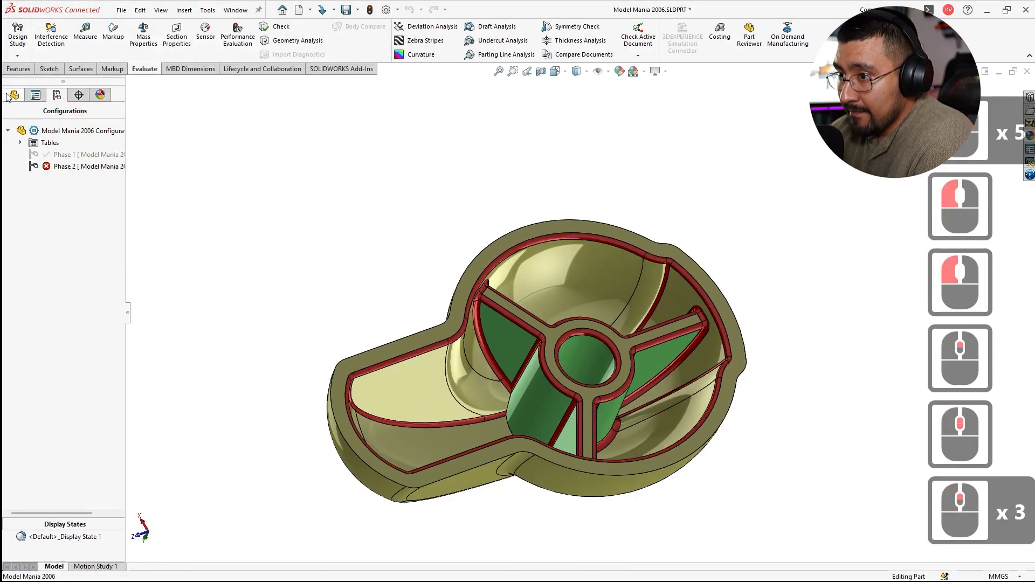
pyautogui.click(12, 96)
pyautogui.scroll(-5, 478, 404)
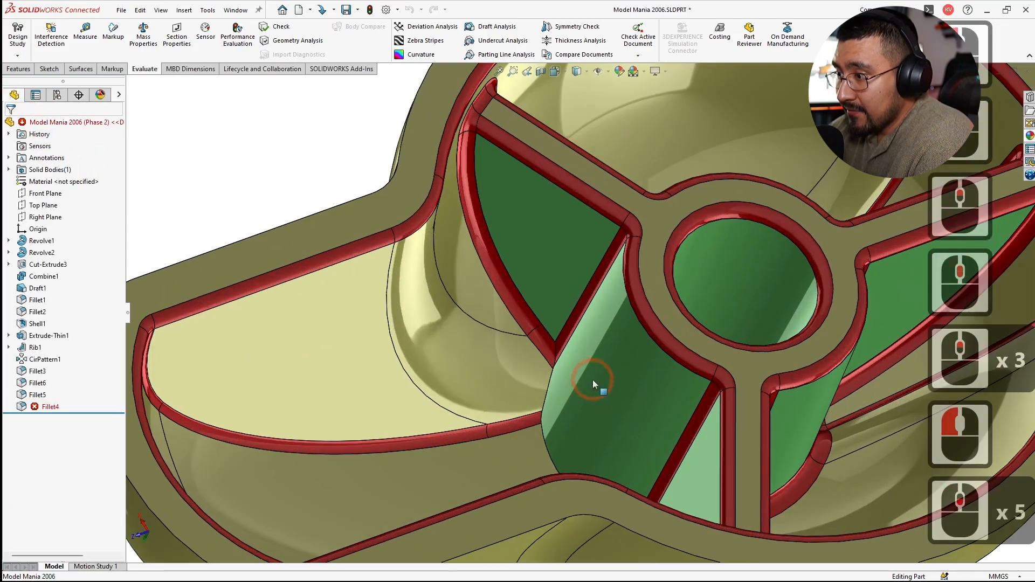
pyautogui.click(46, 406)
pyautogui.click(52, 366)
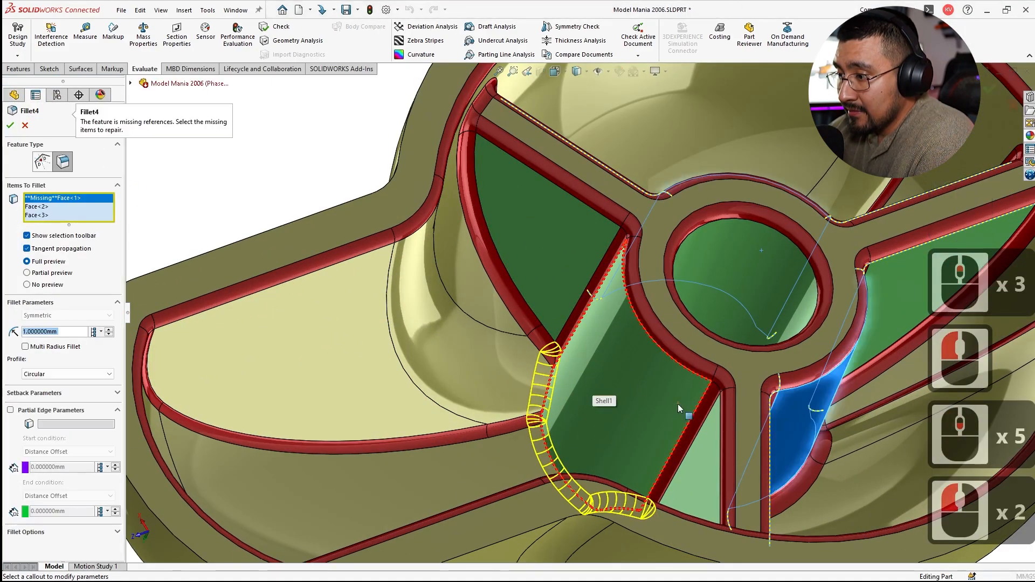
pyautogui.scroll(1, 642, 369)
pyautogui.moveTo(642, 369); pyautogui.dragTo(629, 417, button='middle')
pyautogui.moveTo(608, 363)
pyautogui.mouseDown(button='middle')
pyautogui.moveTo(647, 388)
pyautogui.moveTo(627, 358)
pyautogui.mouseUp(button='middle')
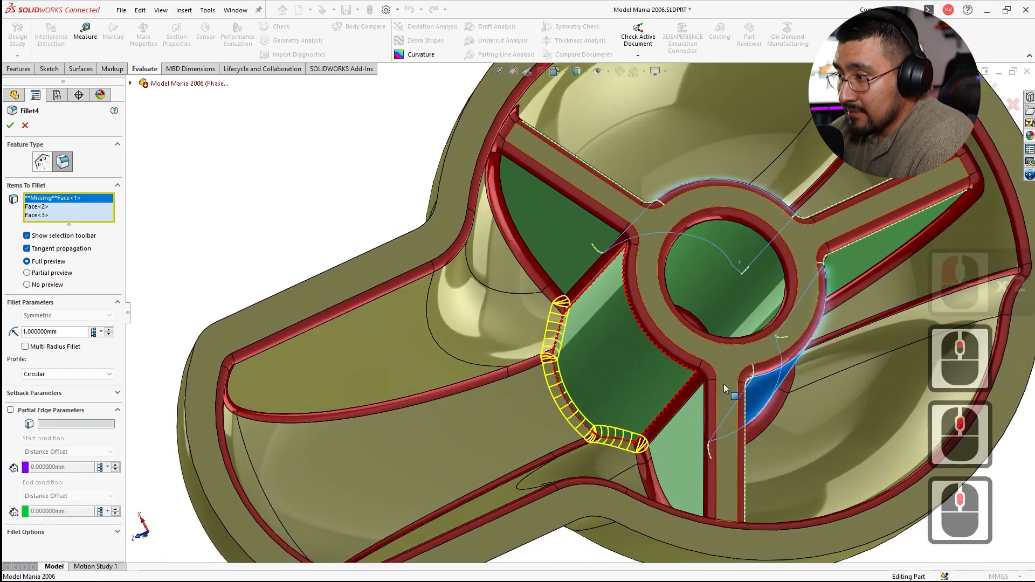
pyautogui.moveTo(723, 384); pyautogui.dragTo(830, 407, button='middle')
pyautogui.click(665, 382)
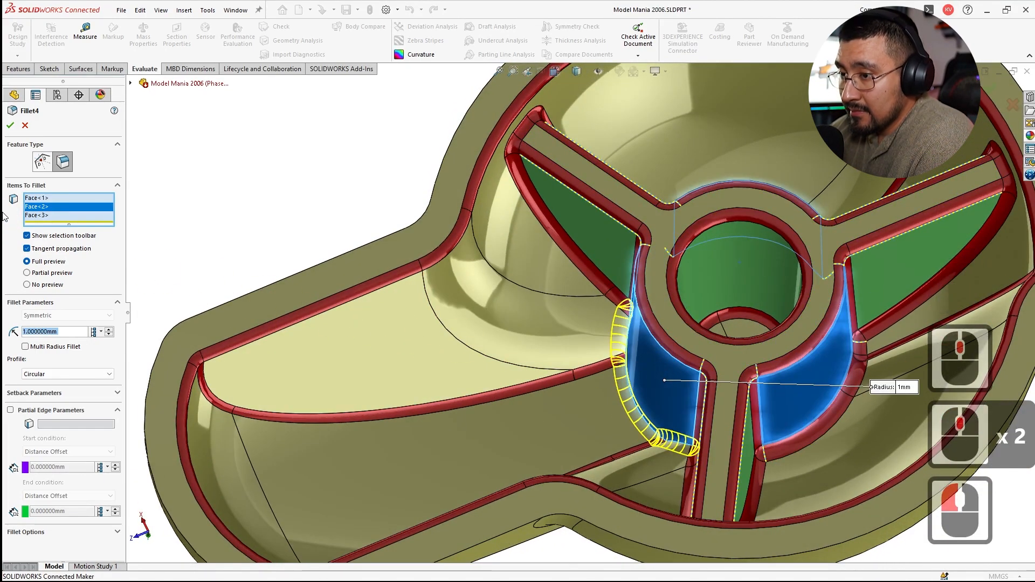
# Step: Clear all of Fillet4's selections and apply it to the boss base edge between the ribs facing the arm
pyautogui.rightClick(32, 210)
pyautogui.click(80, 216)
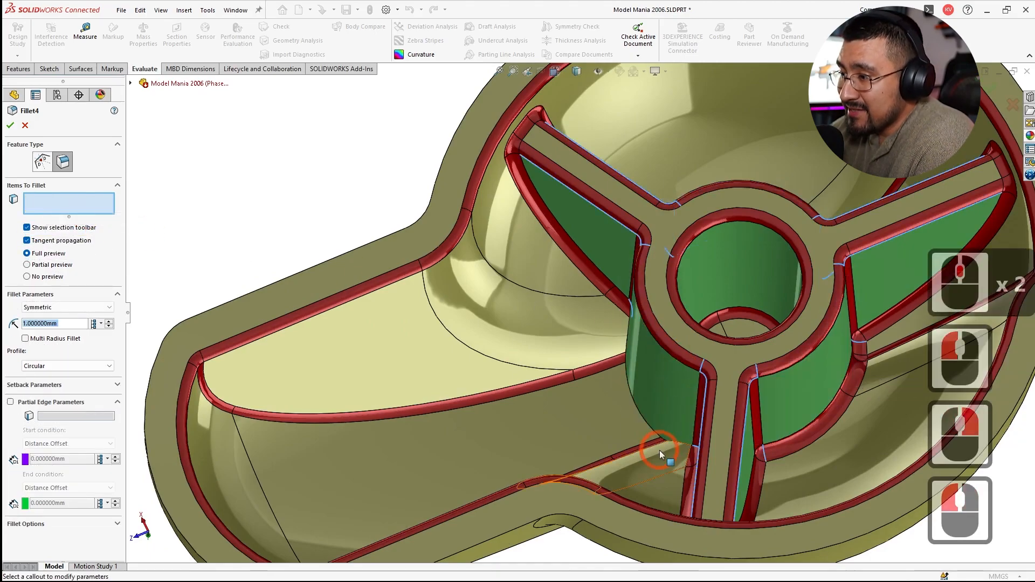
pyautogui.click(647, 435)
pyautogui.moveTo(647, 435); pyautogui.dragTo(351, 290, button='middle')
pyautogui.click(11, 126)
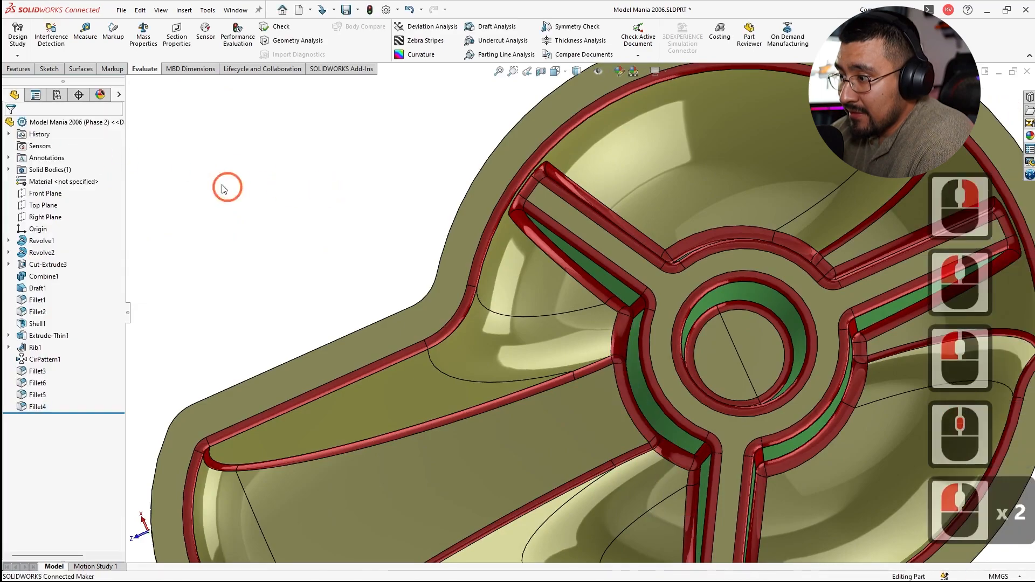
# Step: Activate the Phase 1 configuration and dismiss the rebuild error report
pyautogui.click(56, 96)
pyautogui.doubleClick(64, 154)
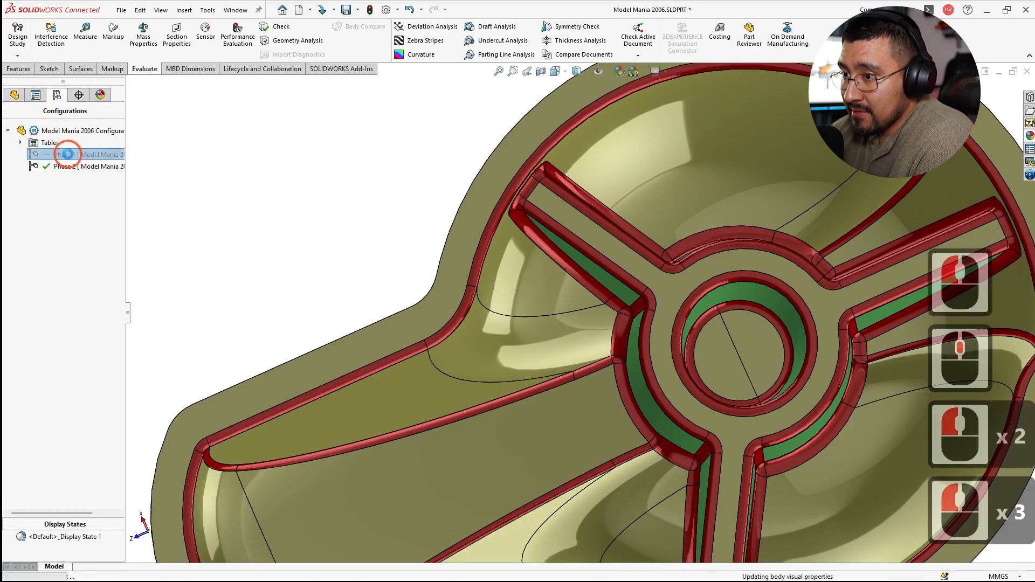
pyautogui.click(523, 304)
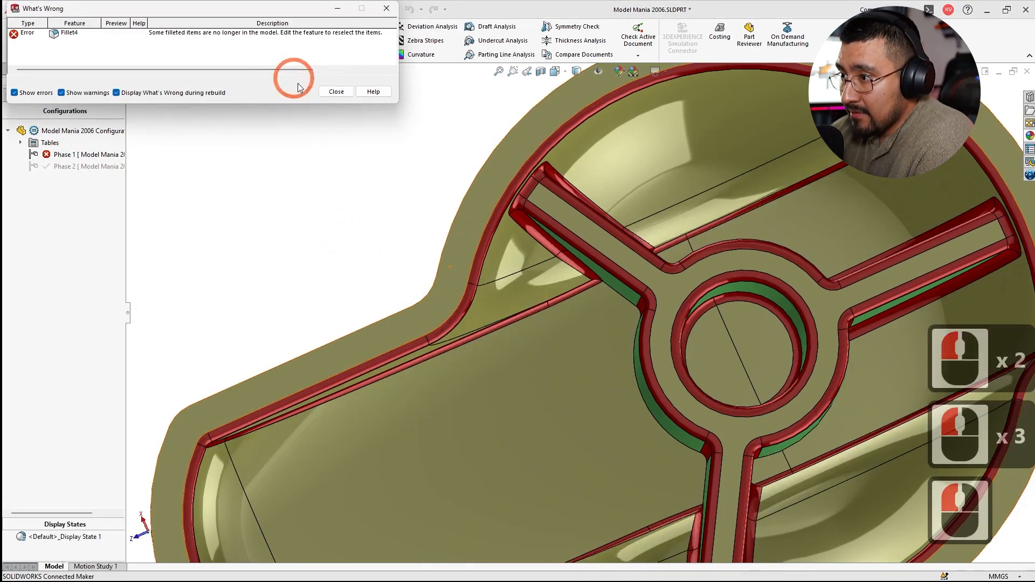
pyautogui.click(334, 91)
# Step: Suppress the failing Fillet4 feature in the Phase 1 configuration
pyautogui.click(14, 96)
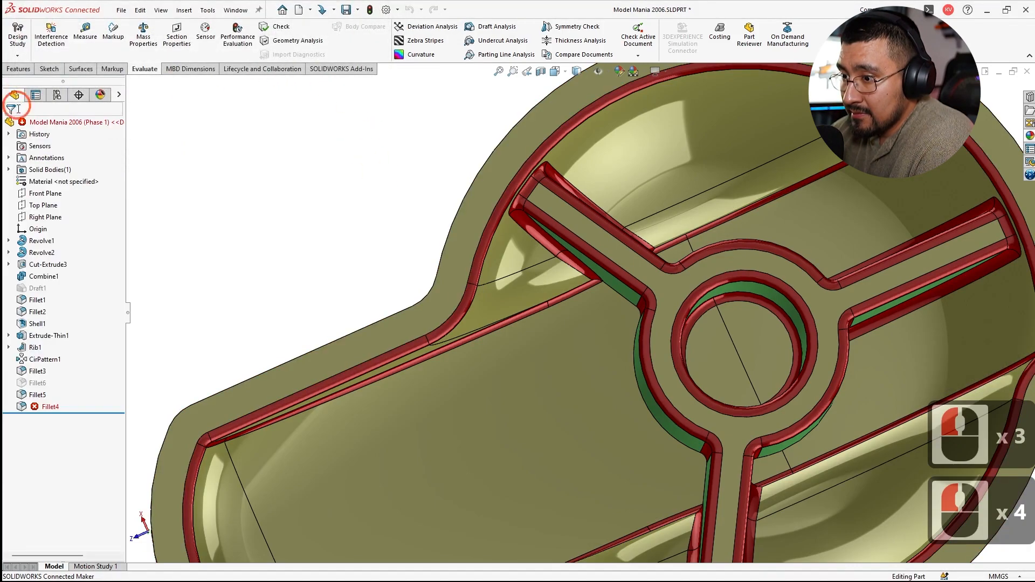
pyautogui.click(48, 410)
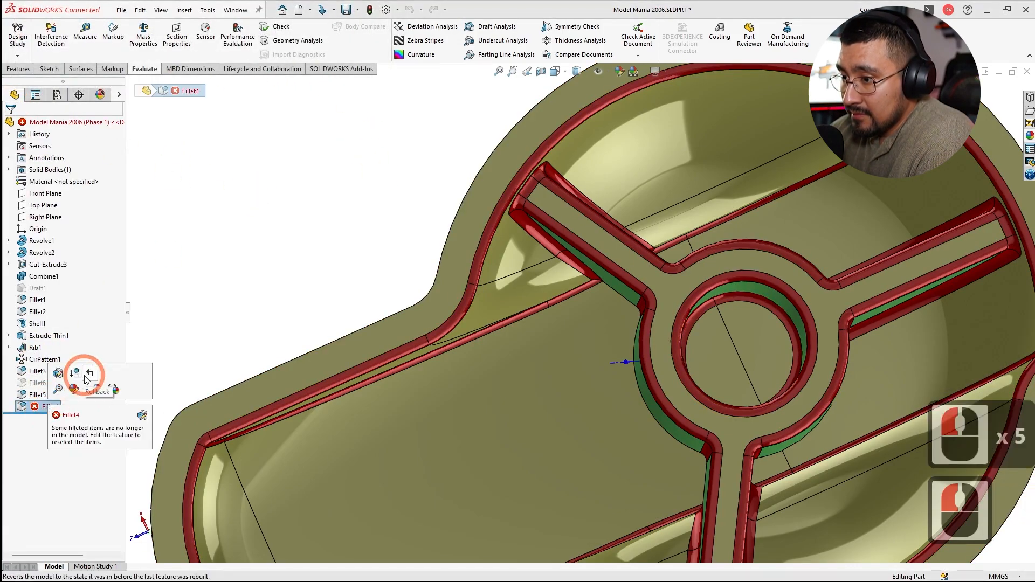
pyautogui.click(75, 374)
pyautogui.click(290, 262)
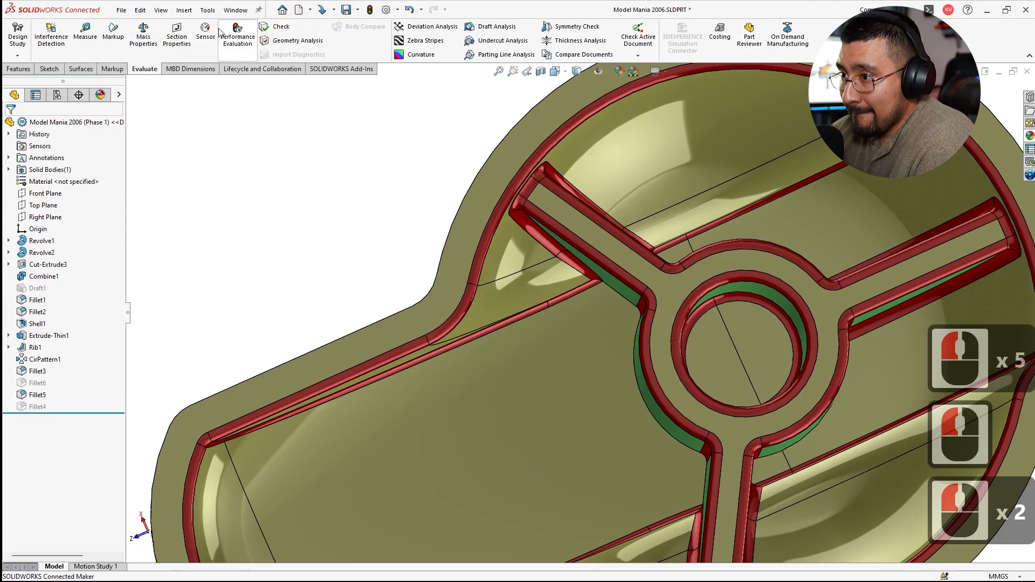
# Step: Add a 1 mm constant-radius fillet to the three outer boss faces between the ribs in Phase 1
pyautogui.click(18, 68)
pyautogui.click(295, 34)
pyautogui.scroll(-1, 649, 391)
pyautogui.moveTo(760, 348); pyautogui.dragTo(596, 459, button='middle')
pyautogui.click(645, 364)
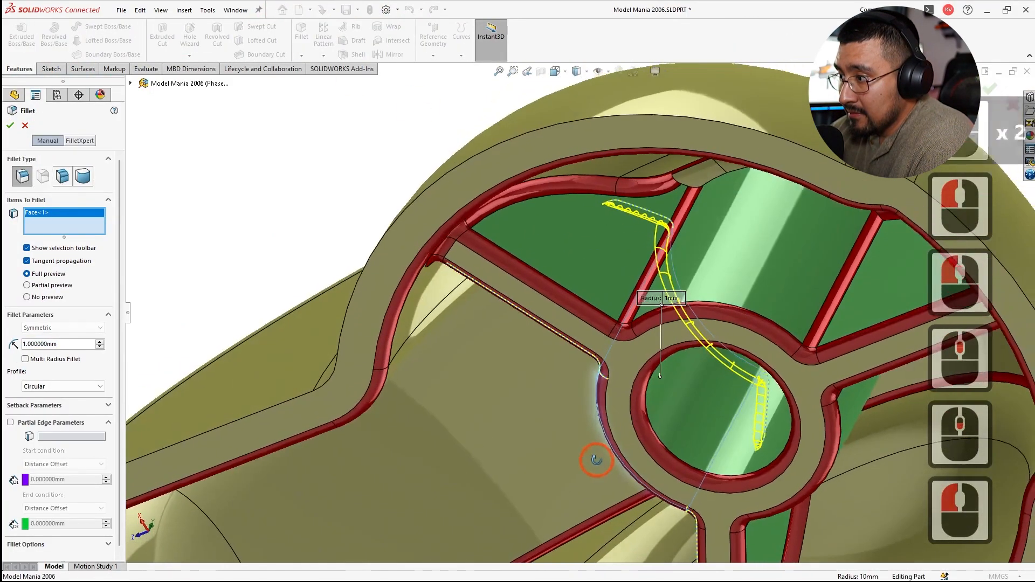
pyautogui.click(721, 261)
pyautogui.scroll(3, 701, 209)
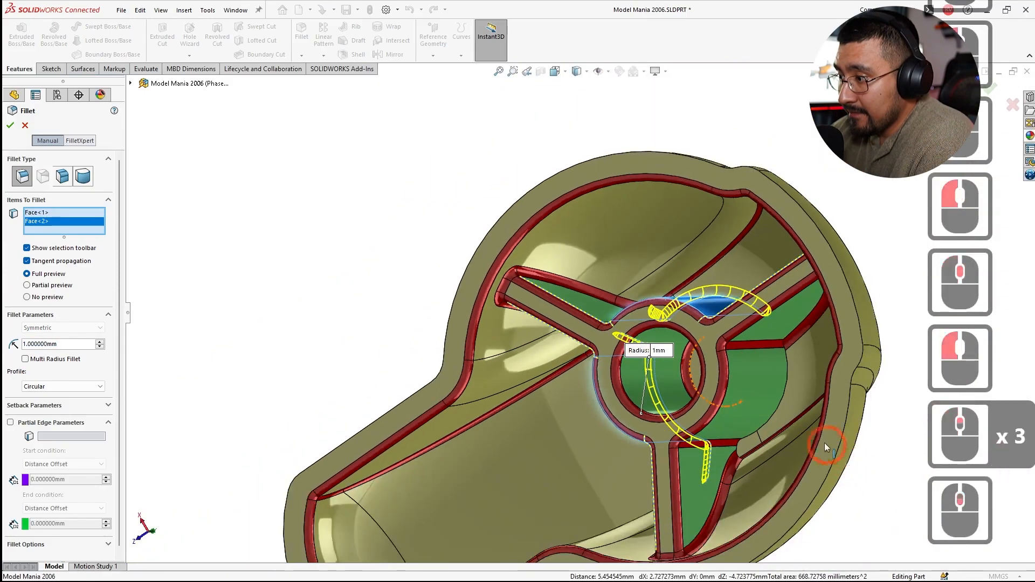
pyautogui.scroll(-3, 824, 442)
pyautogui.click(686, 350)
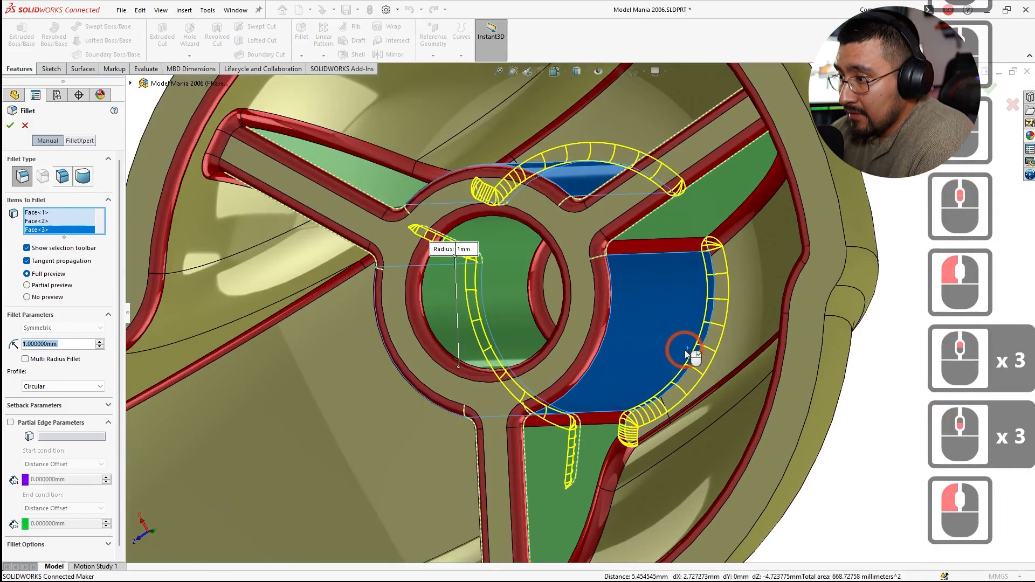
pyautogui.click(11, 126)
# Step: Apply a red appearance to the new boss base fillet feature
pyautogui.rightClick(33, 420)
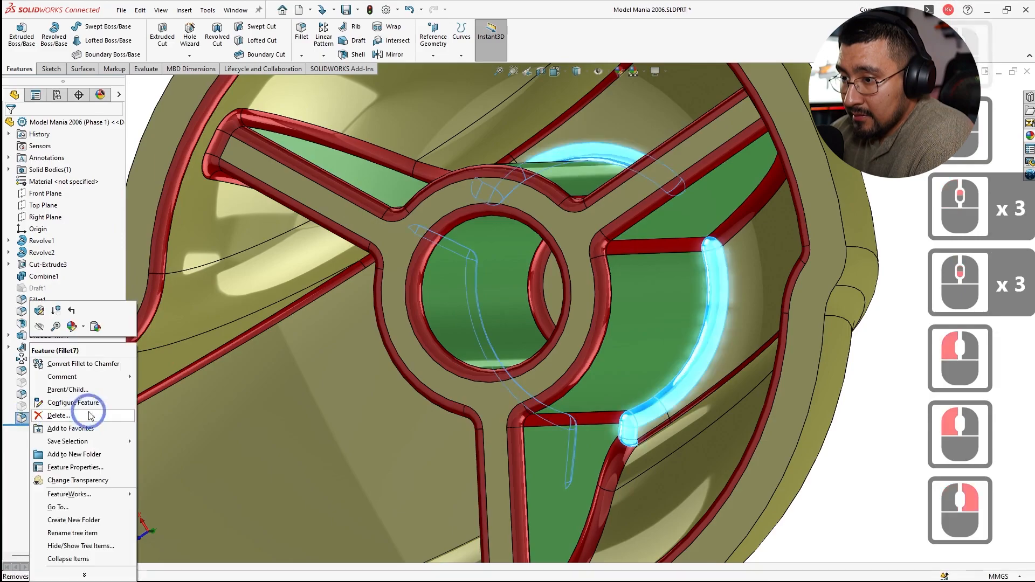
pyautogui.click(73, 327)
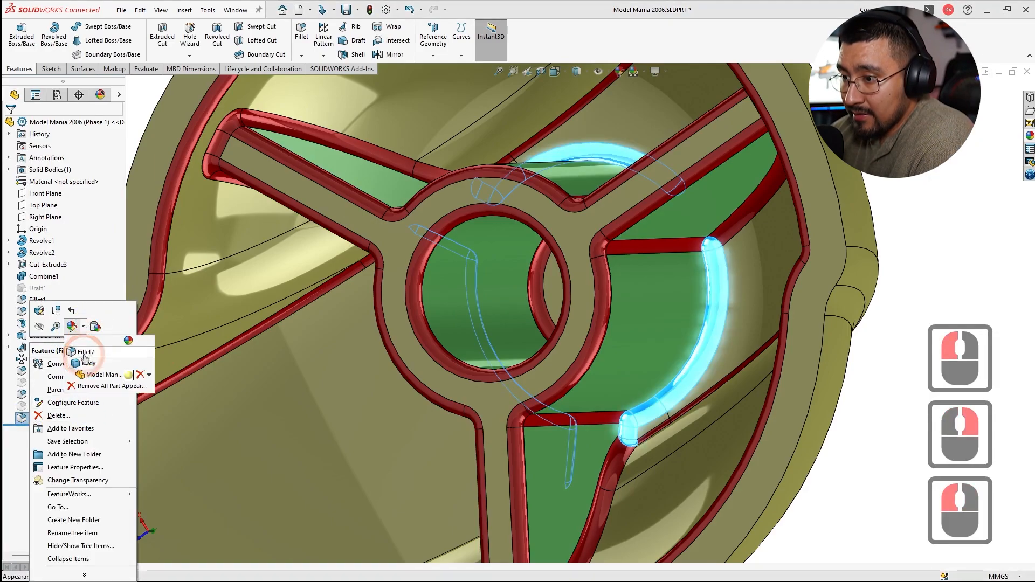
pyautogui.click(85, 352)
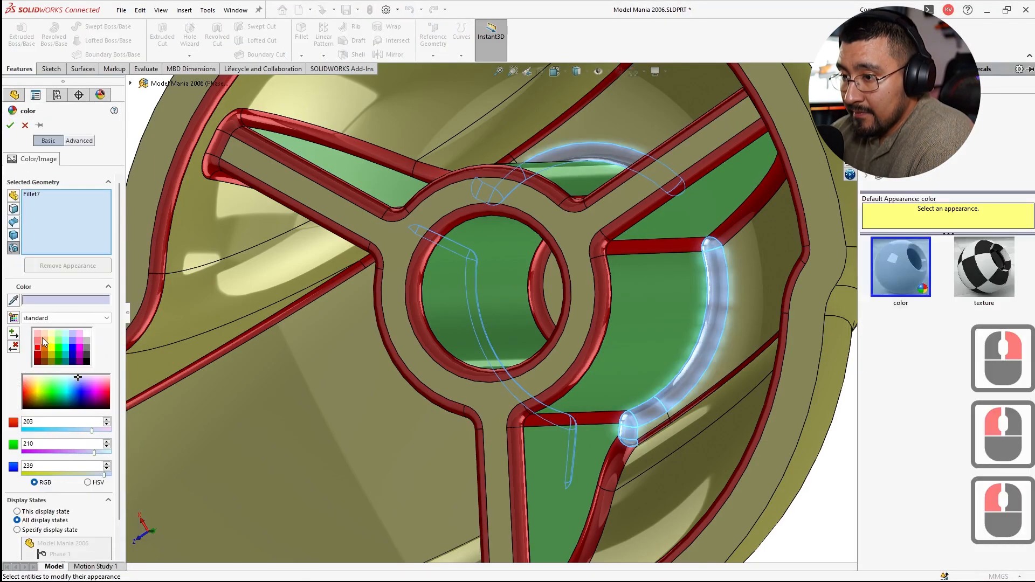
pyautogui.click(38, 351)
pyautogui.click(29, 199)
pyautogui.click(11, 126)
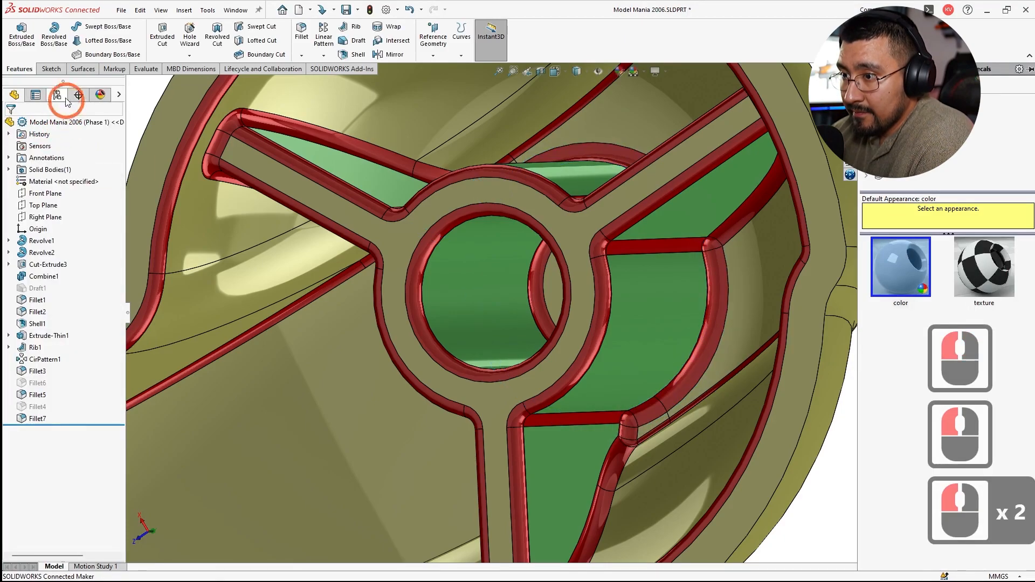
pyautogui.press('Escape')
# Step: Activate the Phase 2 configuration, check the boss and ribs inside the shell, and save the part
pyautogui.click(57, 95)
pyautogui.doubleClick(63, 166)
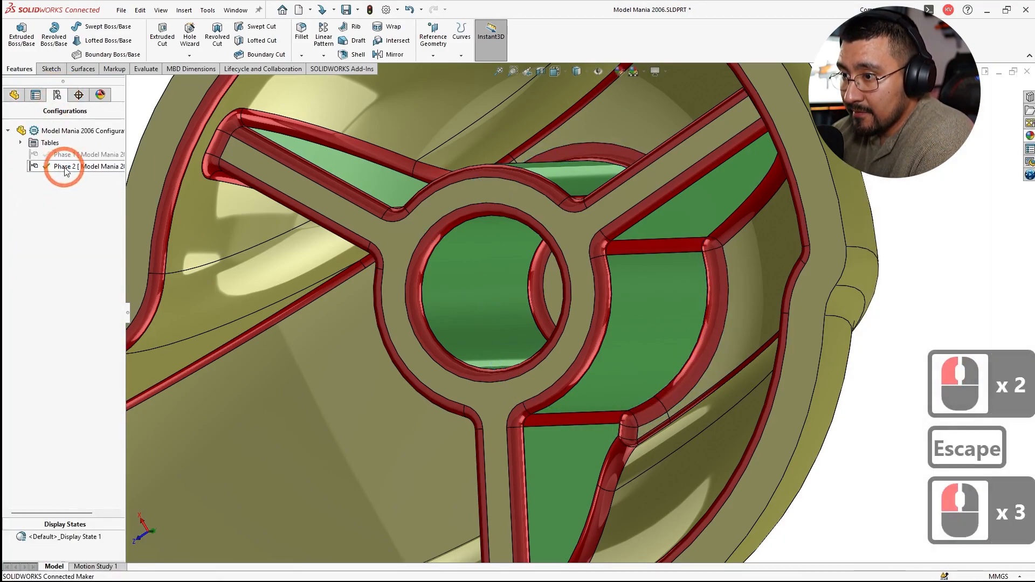
pyautogui.scroll(2, 439, 266)
pyautogui.middleClick(506, 255)
pyautogui.hotkey('ctrl', 's')
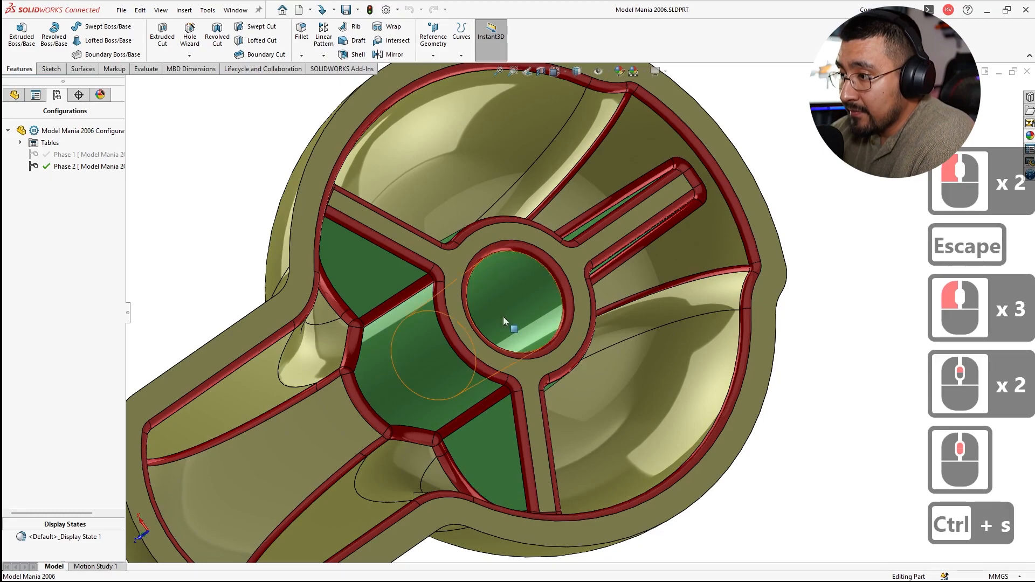
# Step: Activate Phase 1 again, examine its boss, ribs and red fillets on the underside, and save the part
pyautogui.doubleClick(64, 154)
pyautogui.click(156, 178)
pyautogui.scroll(1, 224, 221)
pyautogui.scroll(-1, 345, 259)
pyautogui.moveTo(469, 318); pyautogui.dragTo(538, 213, button='middle')
pyautogui.scroll(3, 552, 303)
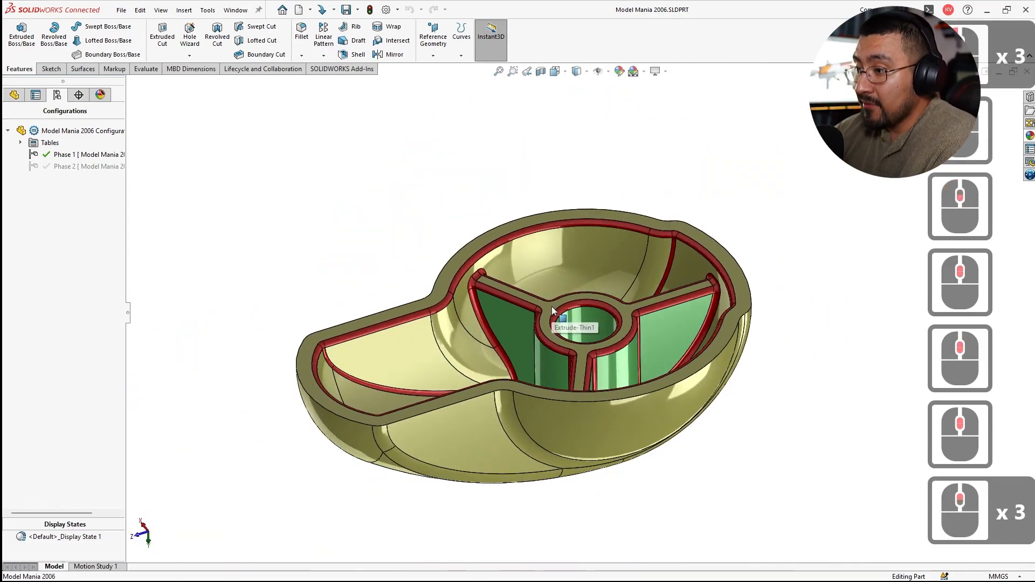
pyautogui.scroll(1, 552, 305)
pyautogui.moveTo(556, 267); pyautogui.dragTo(556, 217, button='middle')
pyautogui.moveTo(548, 297); pyautogui.dragTo(562, 363, button='middle')
pyautogui.scroll(-3, 546, 338)
pyautogui.click(321, 187)
pyautogui.scroll(3, 583, 270)
pyautogui.moveTo(582, 270); pyautogui.dragTo(583, 330, button='middle')
pyautogui.scroll(2, 584, 330)
pyautogui.scroll(-1, 587, 384)
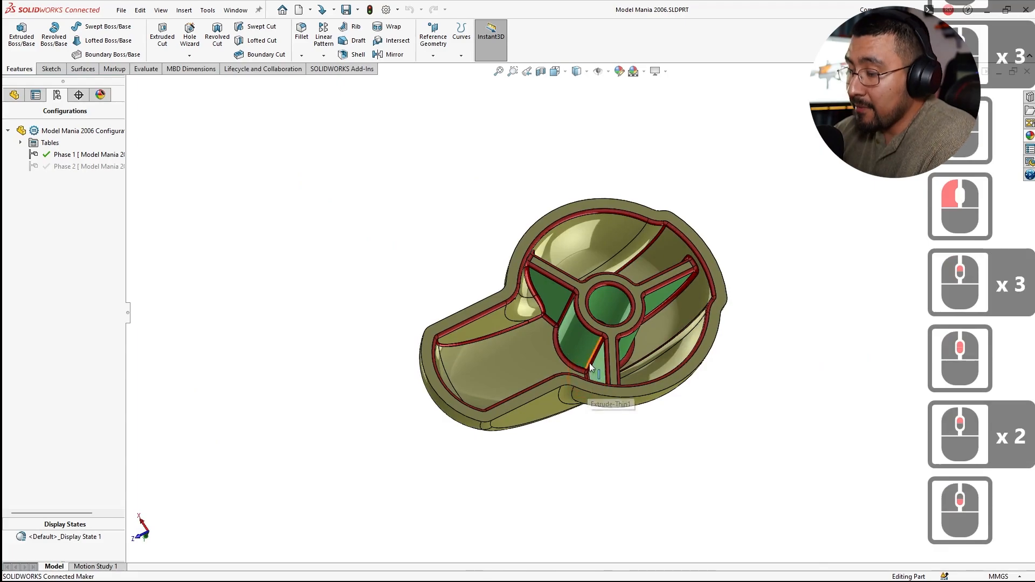
pyautogui.hotkey('ctrl', 's')
# Step: View the outer side of the part and check the mass and volume of Phase 1 in Mass Properties
pyautogui.scroll(-2, 593, 334)
pyautogui.moveTo(593, 334); pyautogui.dragTo(567, 404, button='middle')
pyautogui.scroll(1, 542, 274)
pyautogui.scroll(1, 568, 407)
pyautogui.scroll(-3, 567, 407)
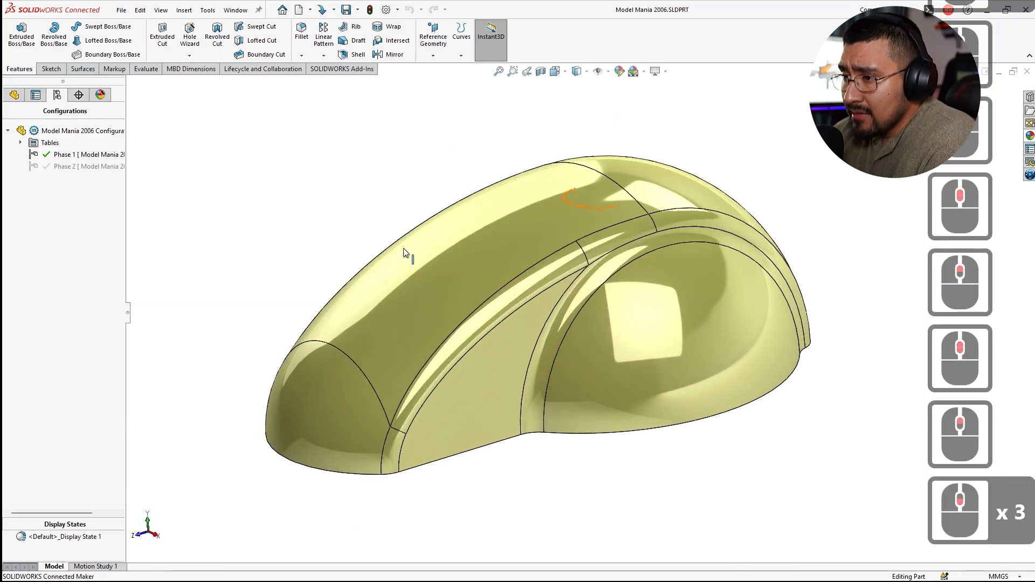
pyautogui.click(305, 174)
pyautogui.click(141, 69)
pyautogui.click(142, 28)
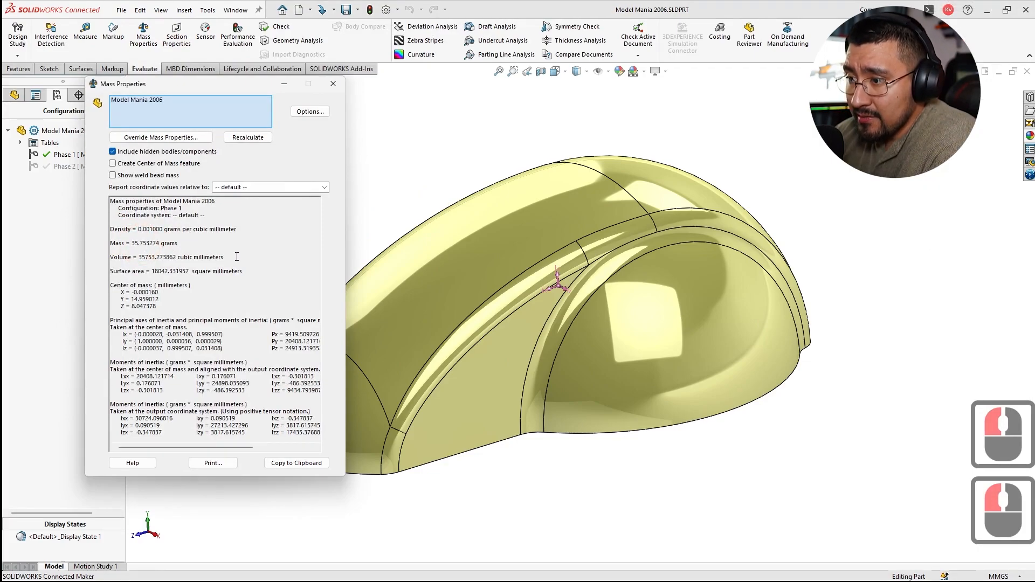
pyautogui.moveTo(119, 244); pyautogui.dragTo(110, 244)
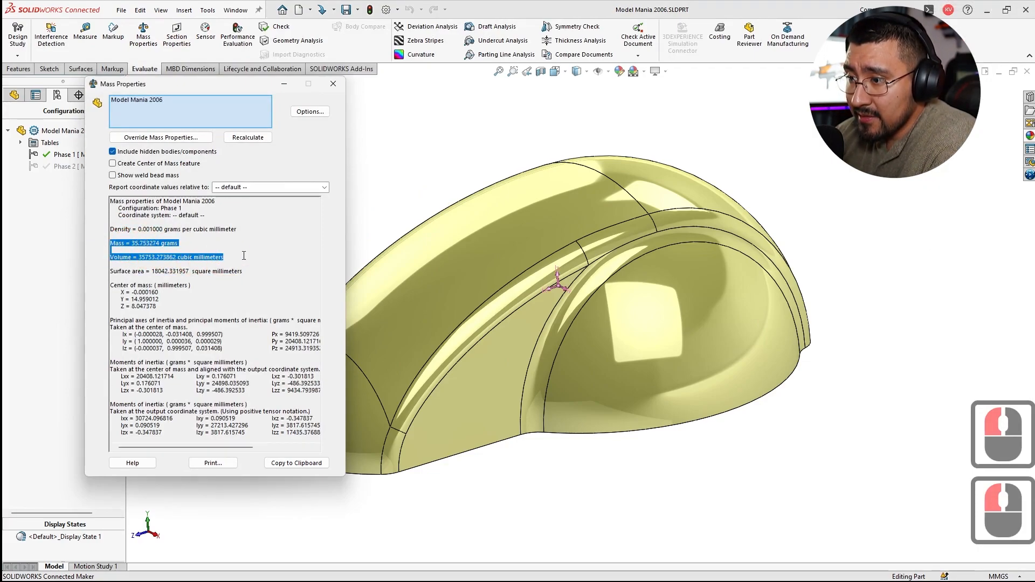
pyautogui.click(339, 87)
# Step: Activate Phase 2 and check its mass and volume in Mass Properties
pyautogui.click(233, 150)
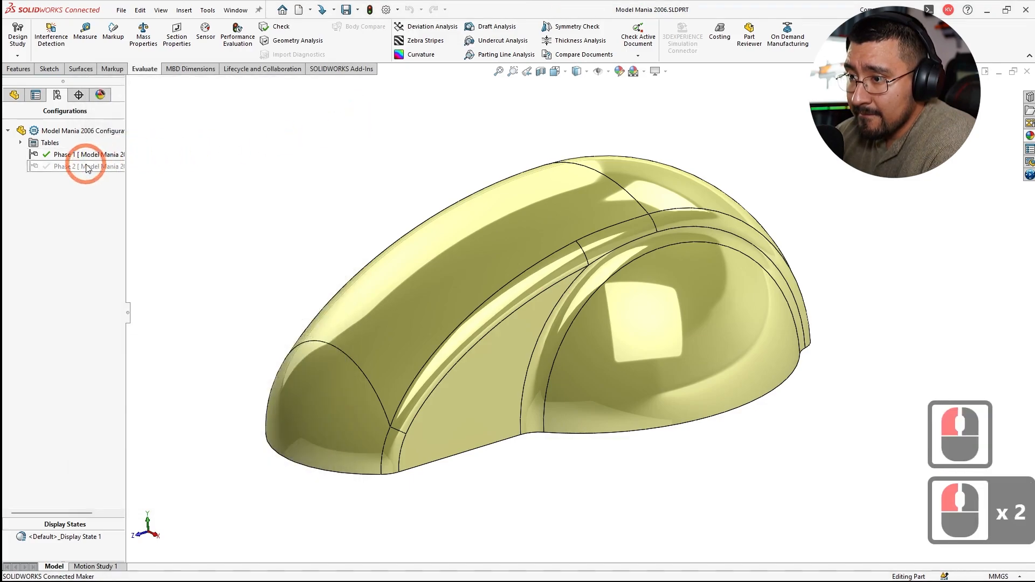
pyautogui.click(143, 47)
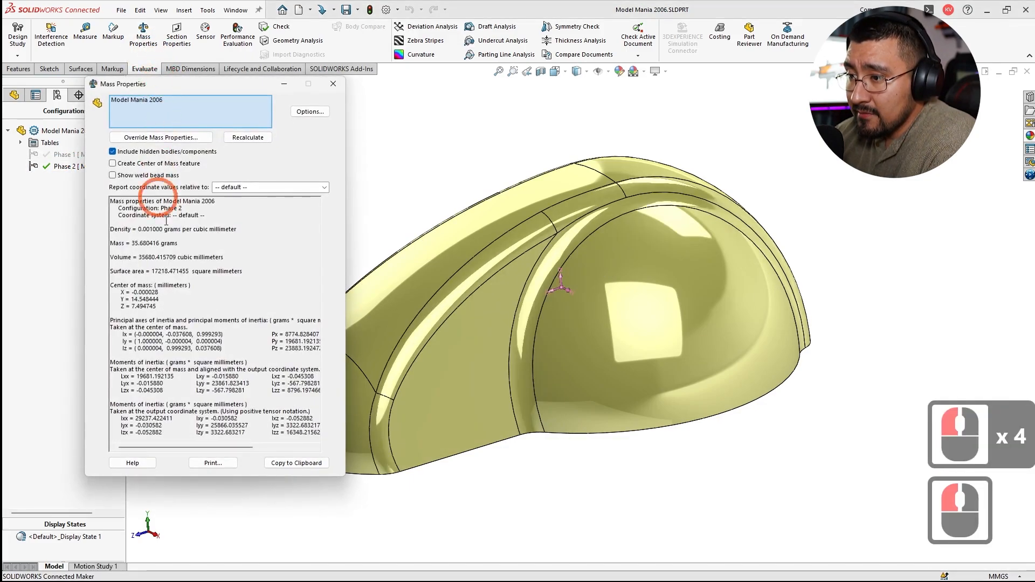
pyautogui.click(126, 244)
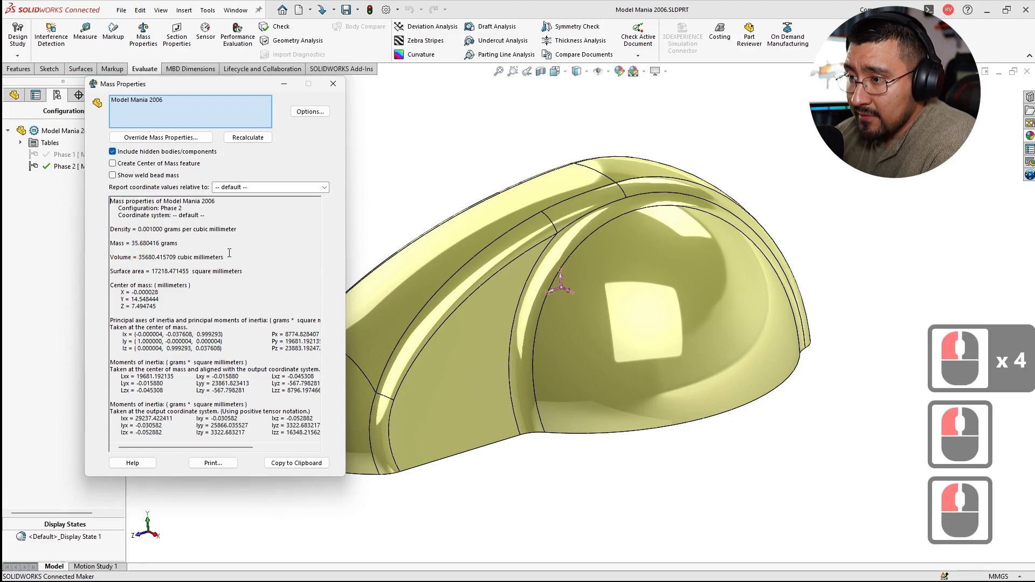
pyautogui.click(333, 84)
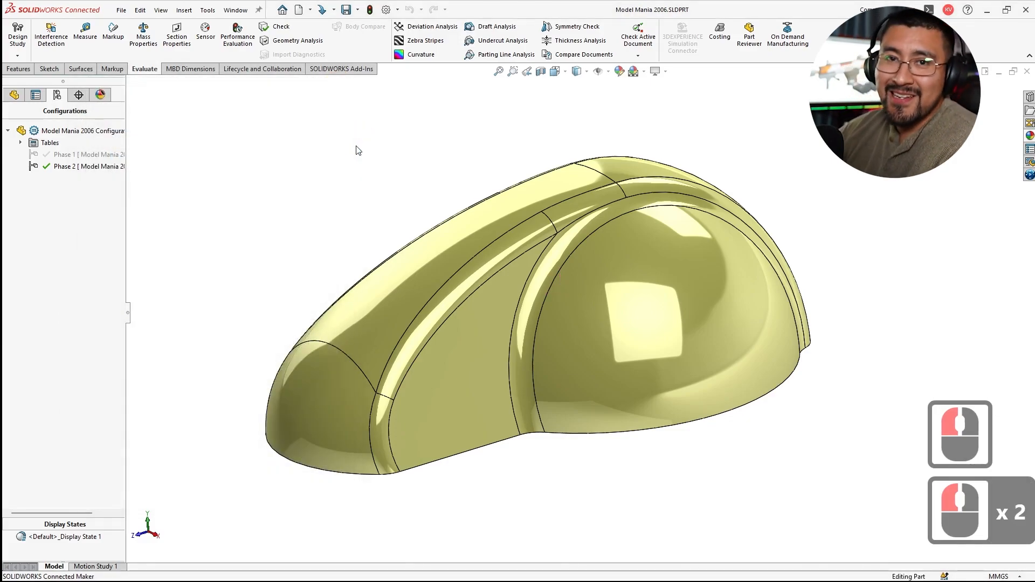